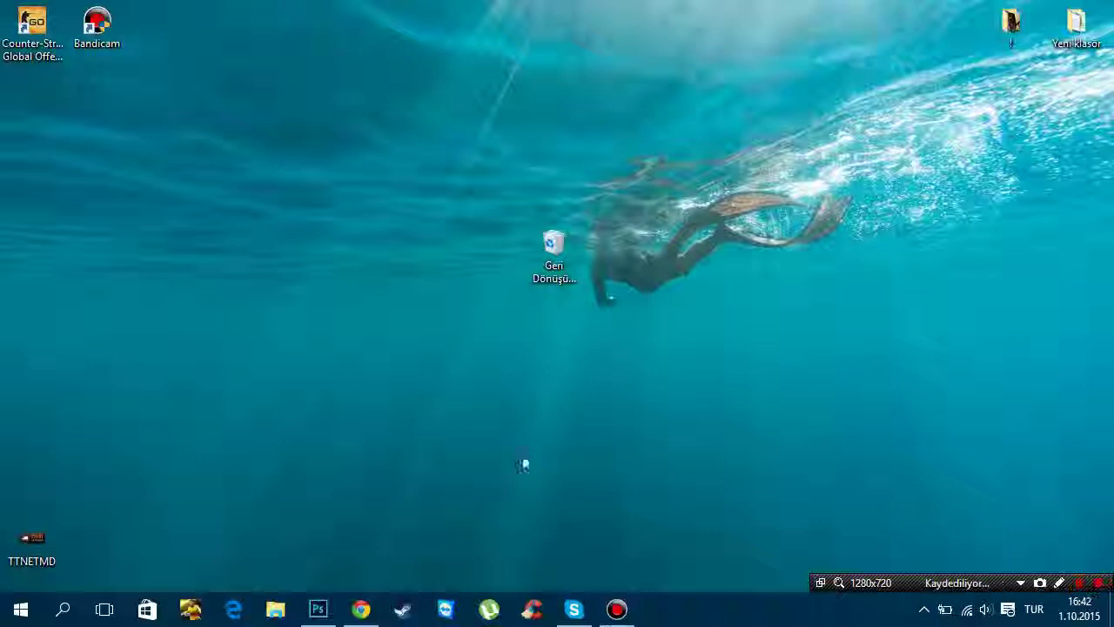
Create a new text document on the desktop and open it in Notepad
right_click(377, 255)
mouse_move(466, 441)
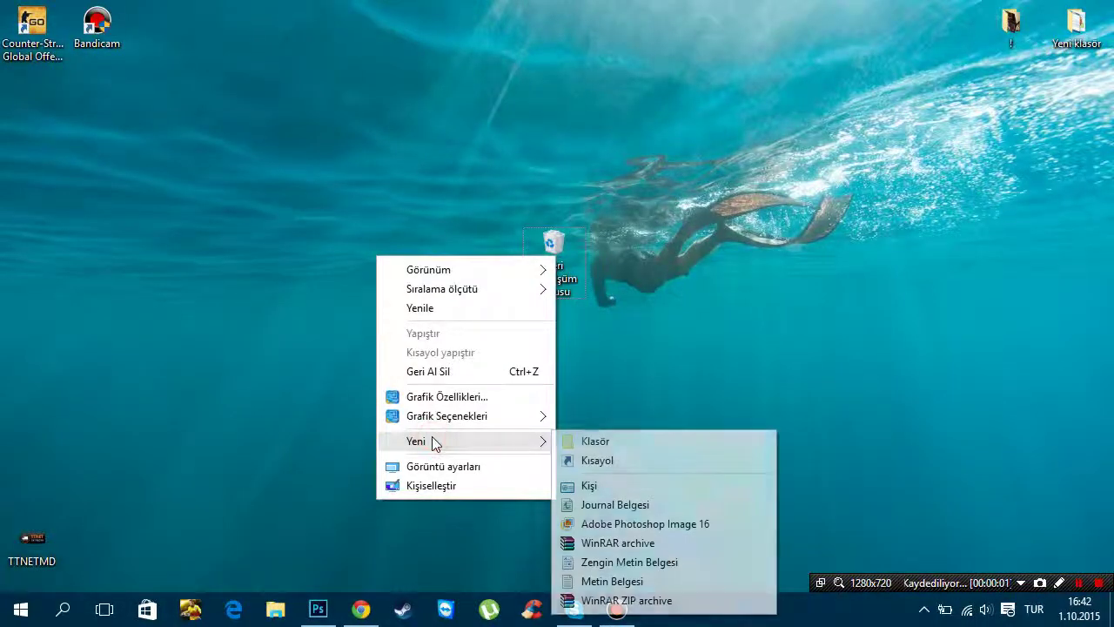
left_click(615, 582)
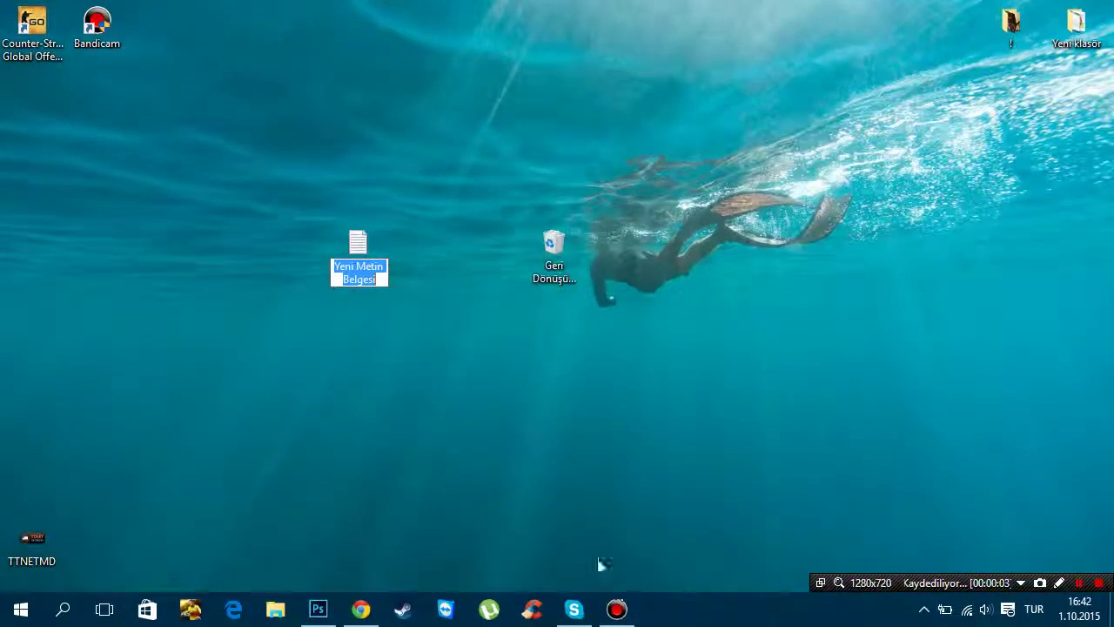
key("Return")
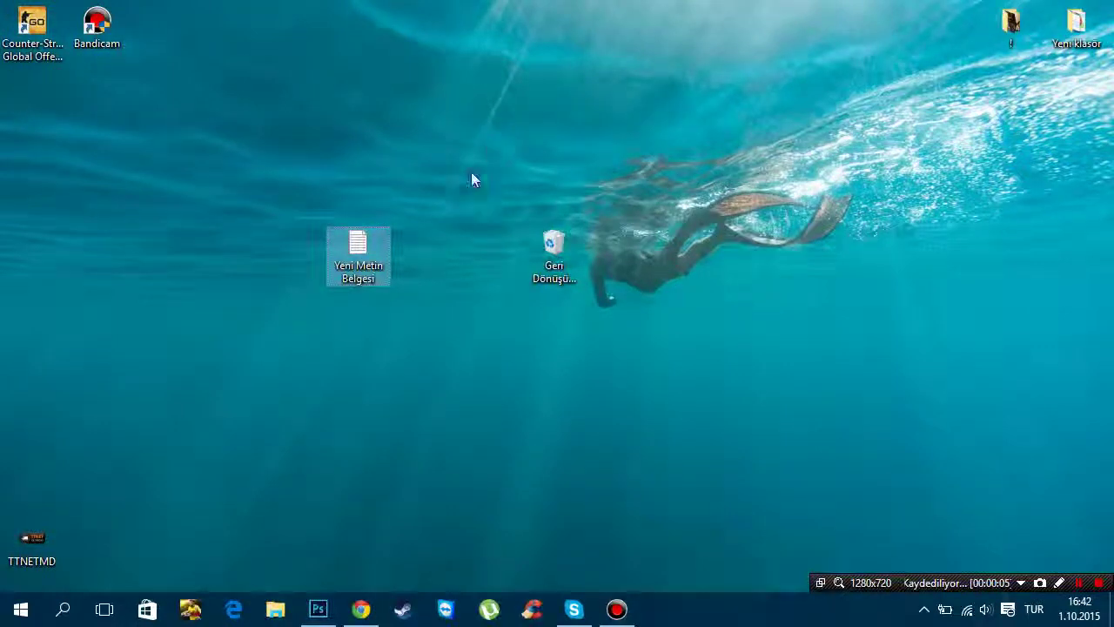
key("Return")
left_click_drag(527, 253, 547, 117)
Set the Notepad font to Consolas, Normal, size 22
left_click(210, 134)
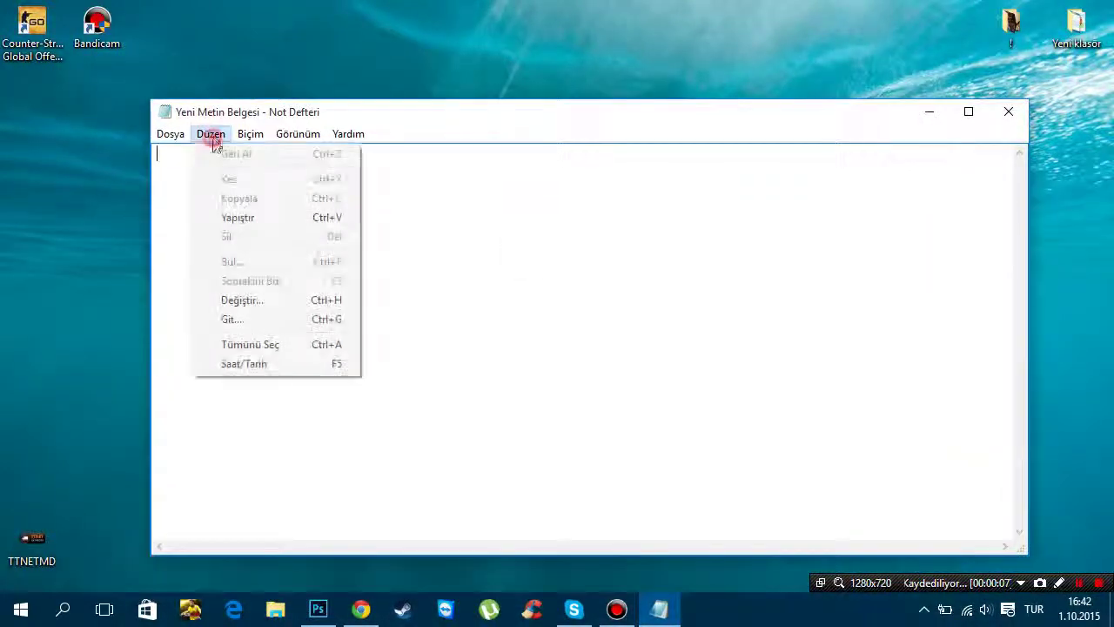
left_click(461, 336)
left_click(248, 135)
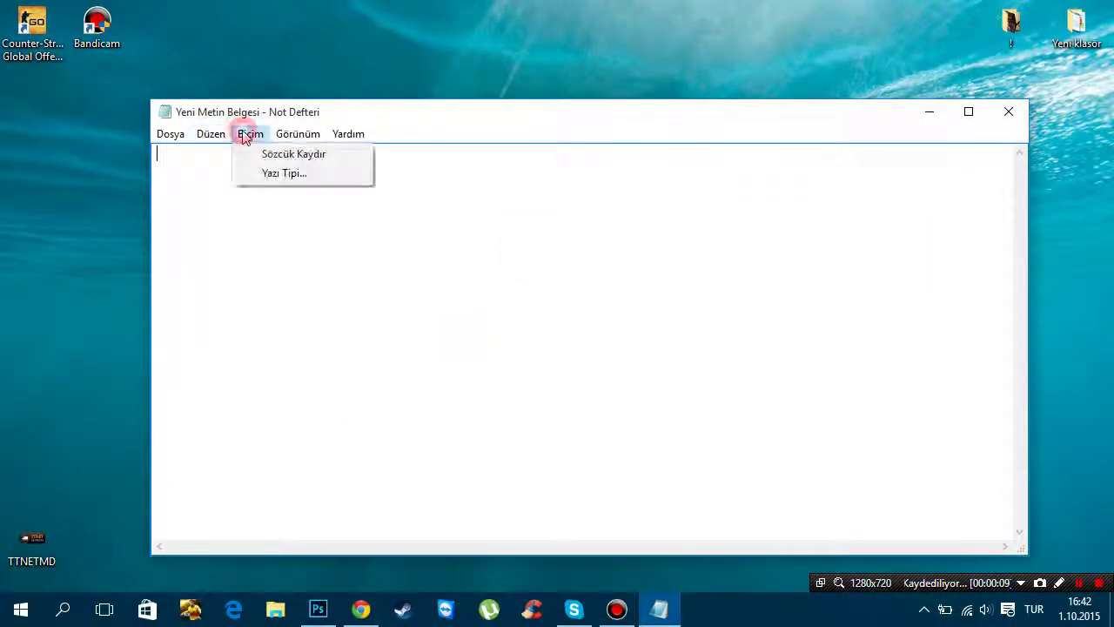
left_click(266, 170)
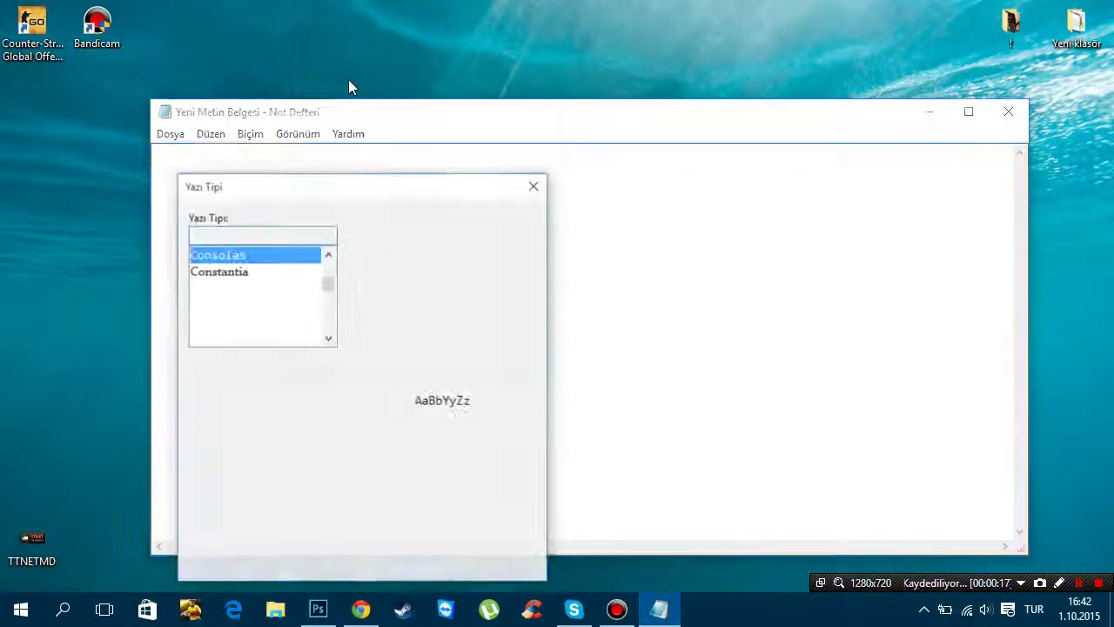
left_click(490, 331)
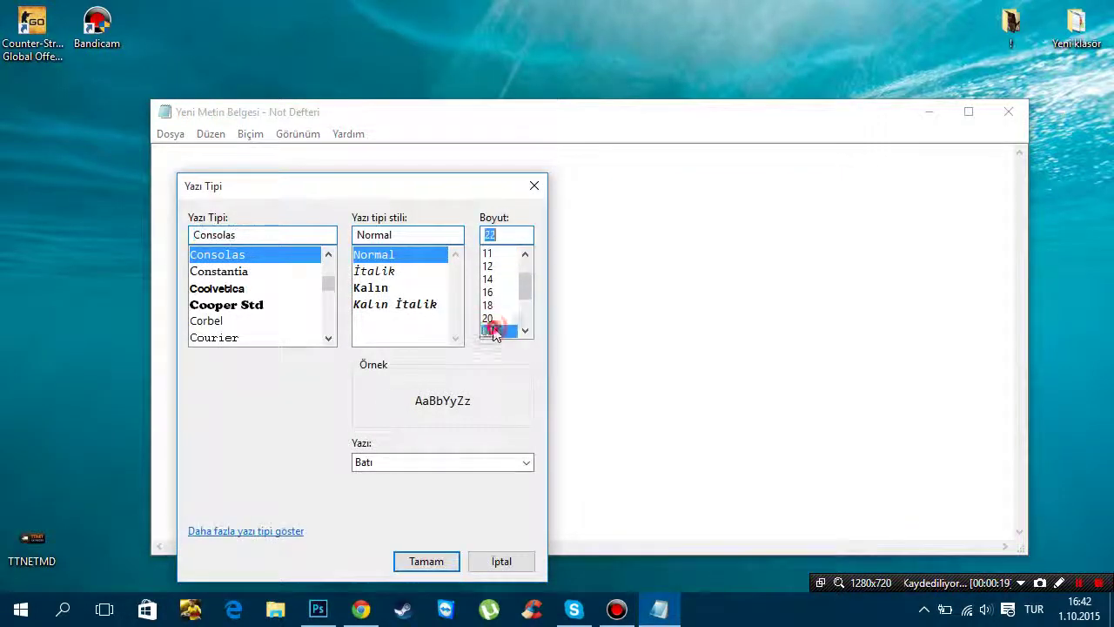
Type the two-line Turkish greeting ending 'şimdi başlıyalım :)', then minimize Notepad
left_click(421, 564)
type("selamun aleyküm d")
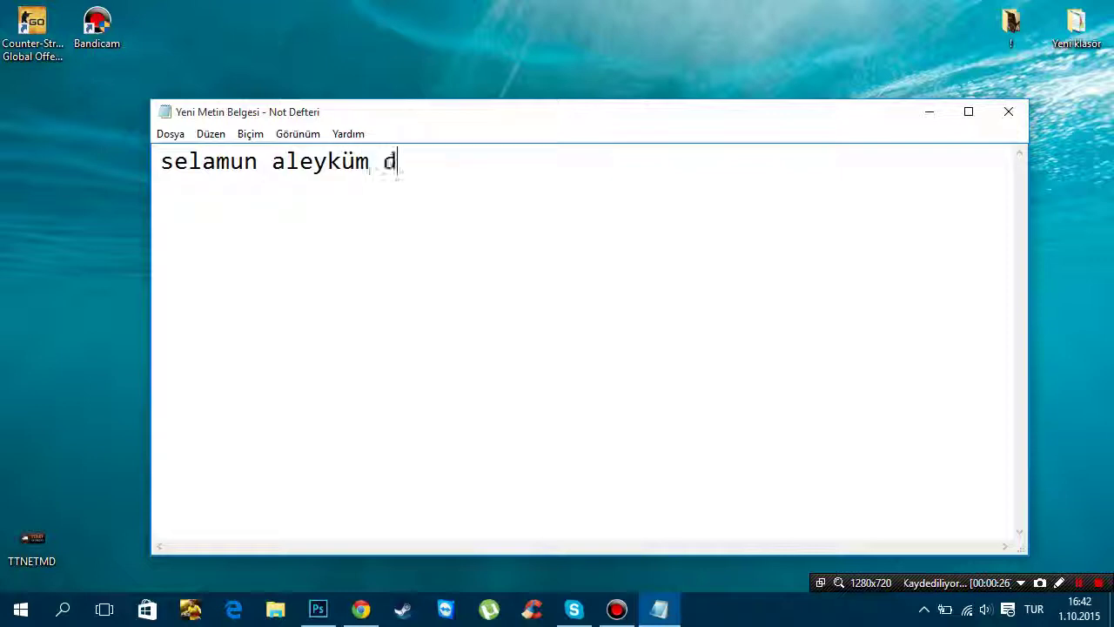
type("eğerli dostlar aşkın kardeşimin yoğun")
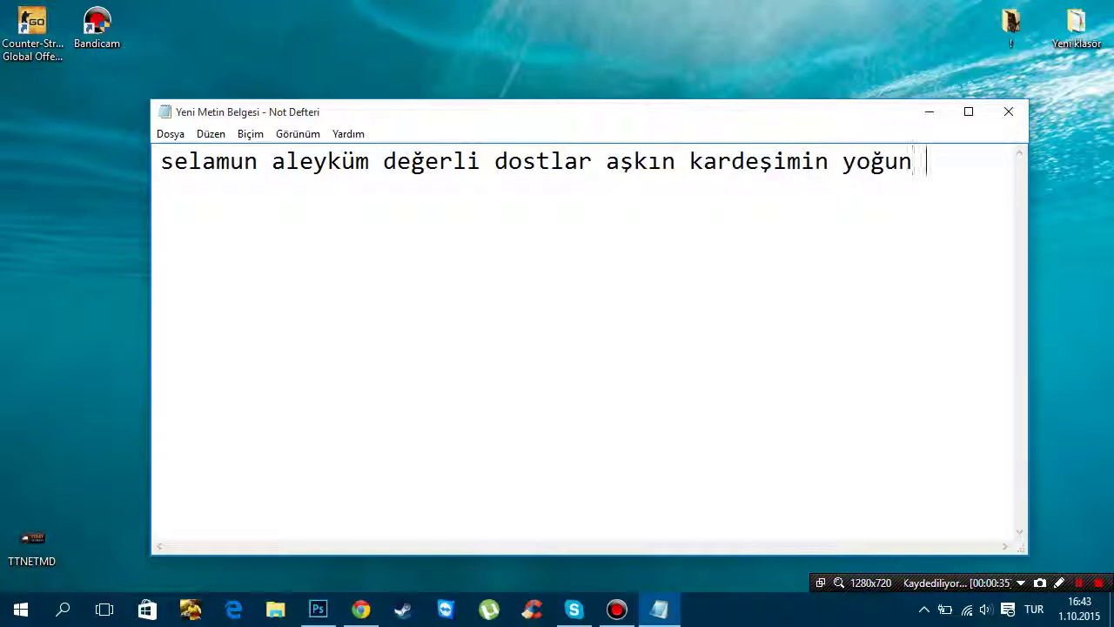
type("teği ü")
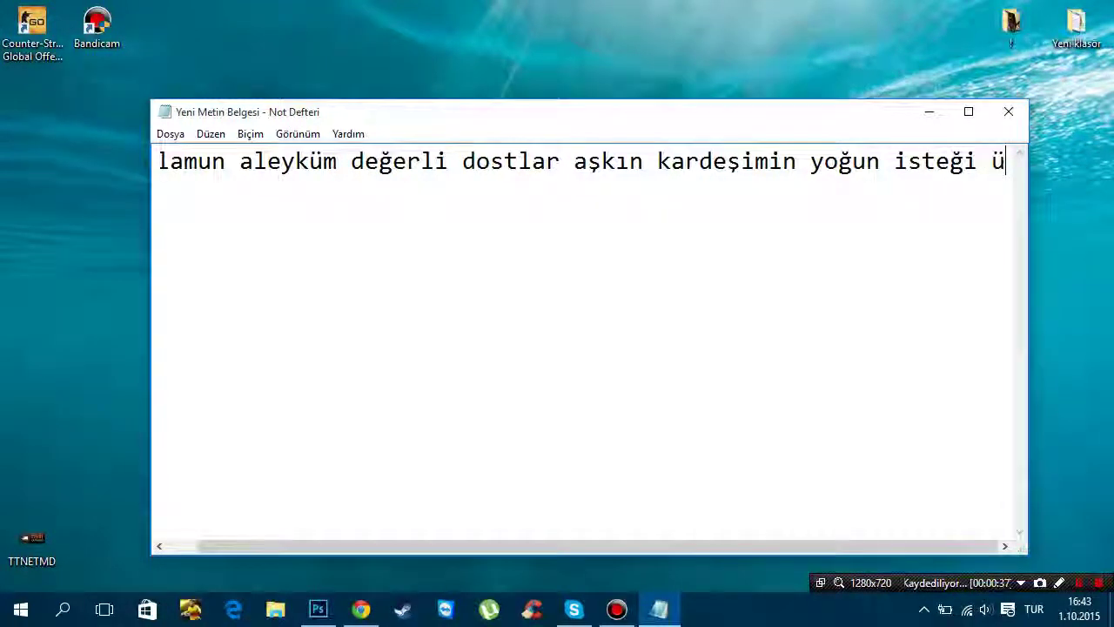
type("zerine")
key("Return")
type("kapak fotoğr")
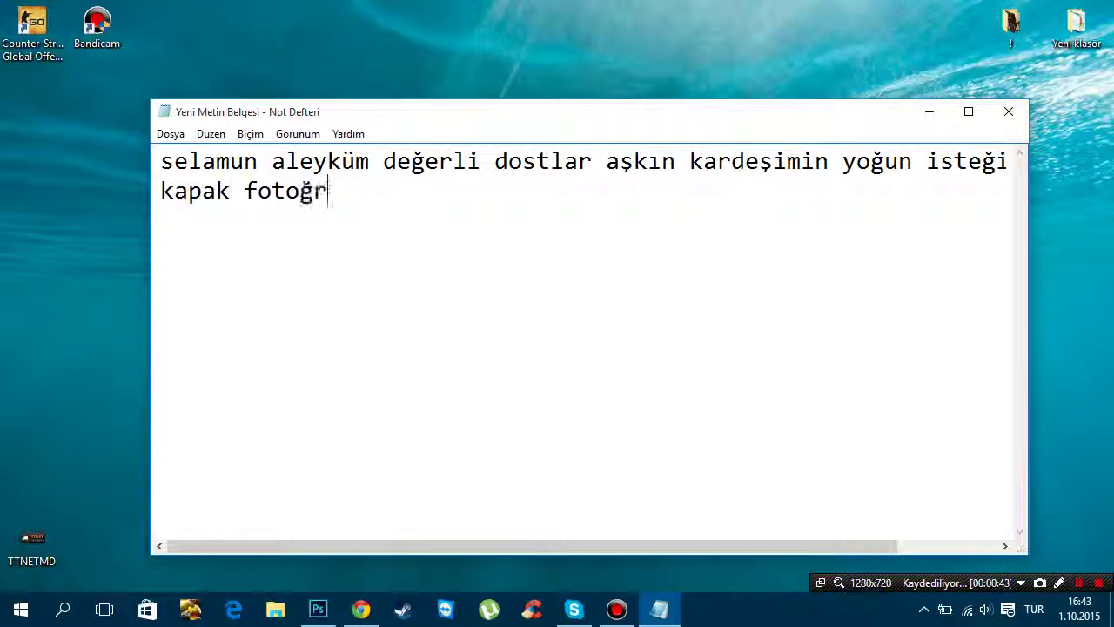
type("afı")
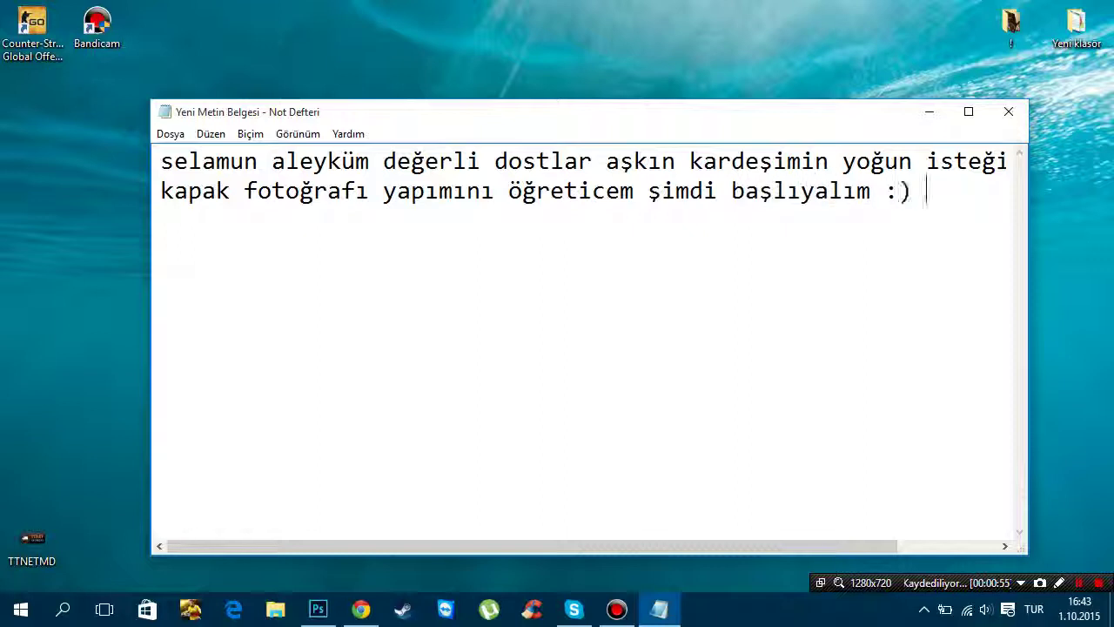
left_click(928, 112)
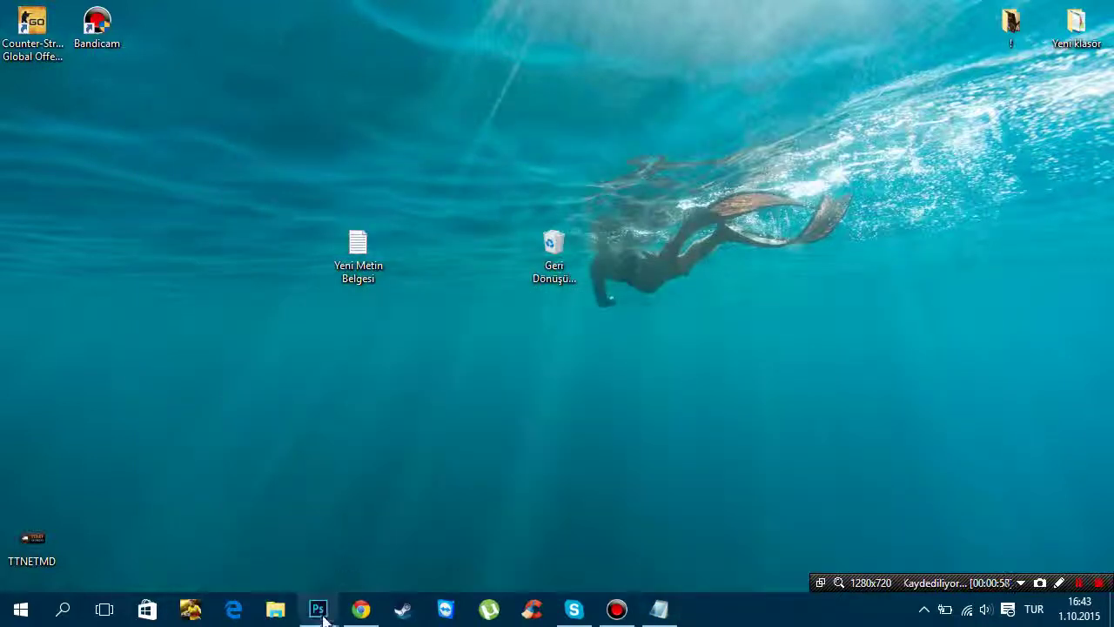
Switch to Photoshop and create a new 851x315 blank document
left_click(318, 609)
left_click(54, 11)
left_click(52, 40)
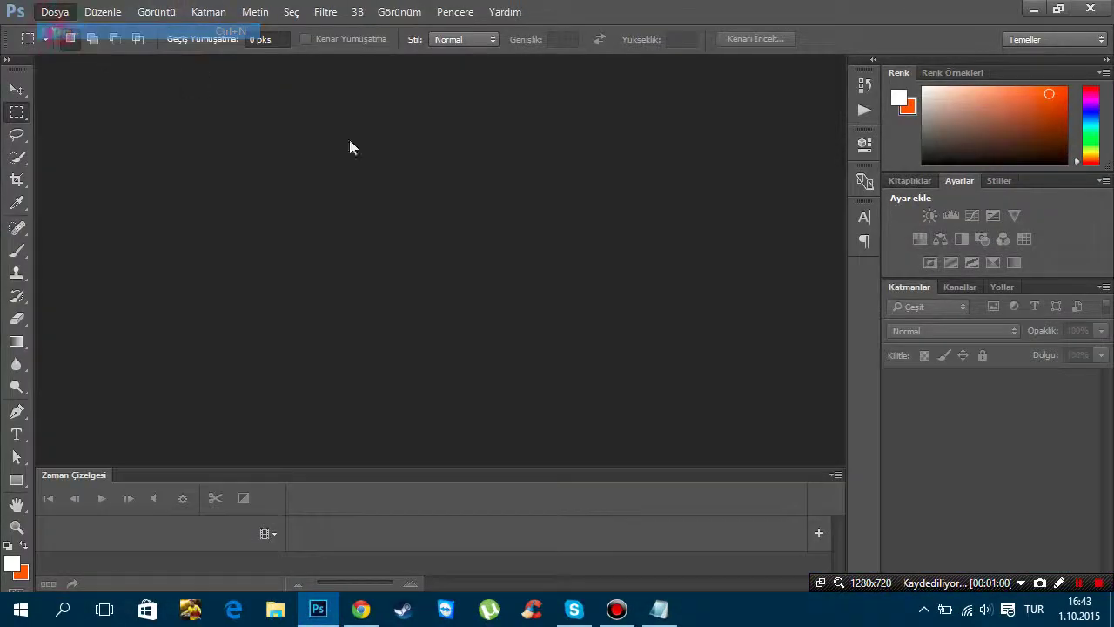
left_click(783, 131)
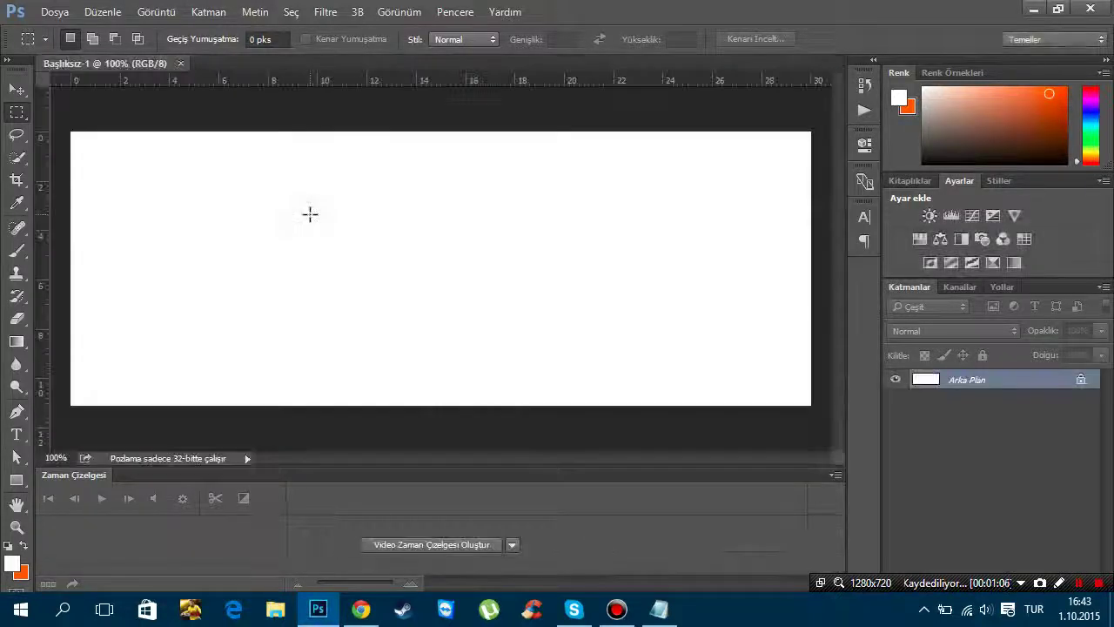
left_click(72, 8)
mouse_move(75, 262)
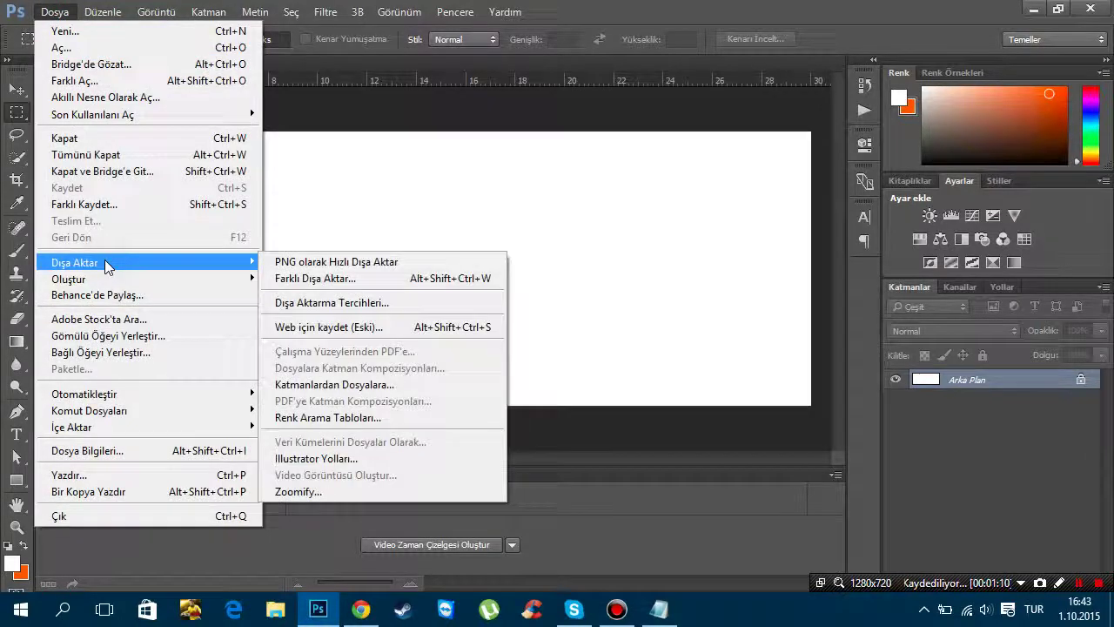
Start Place Embedded and browse to the Desktop's Polat #UHD frames folder
left_click(104, 335)
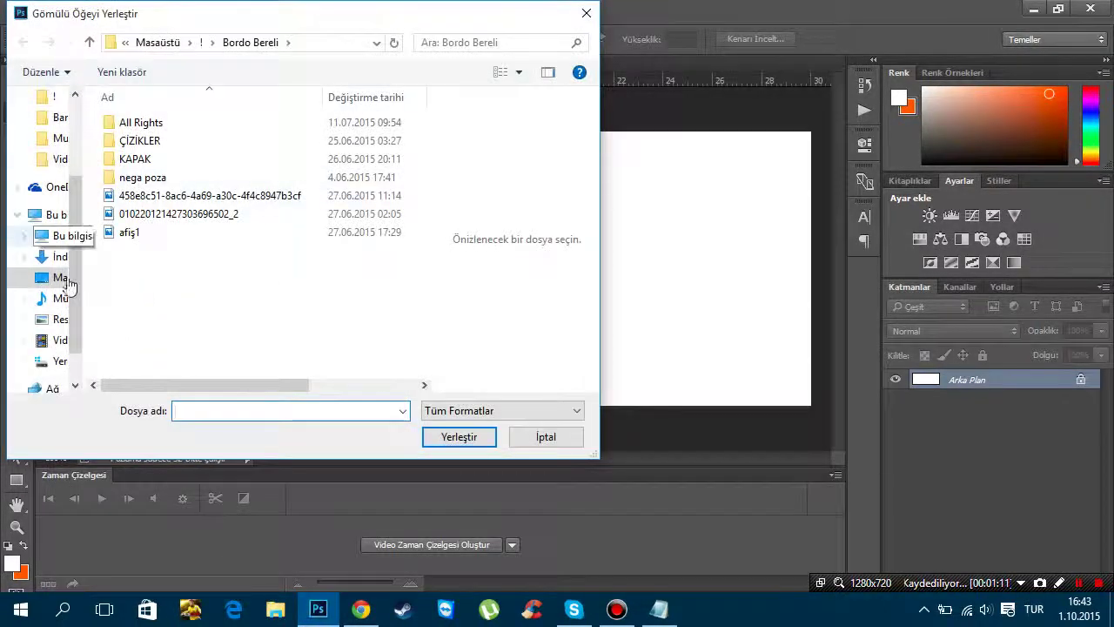
left_click(59, 279)
double_click(143, 149)
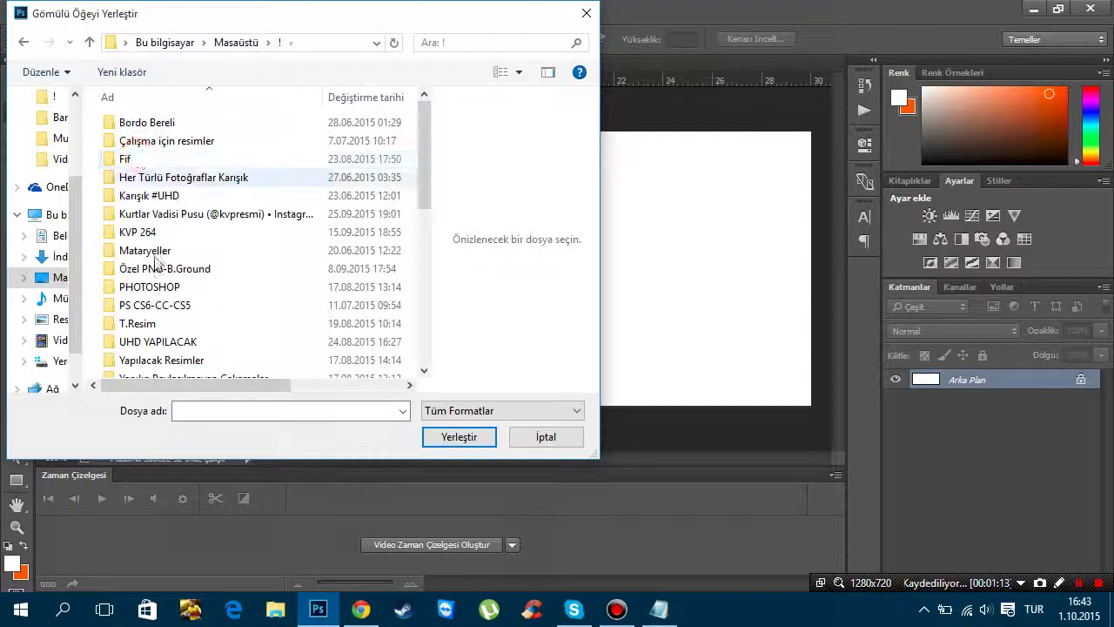
double_click(139, 195)
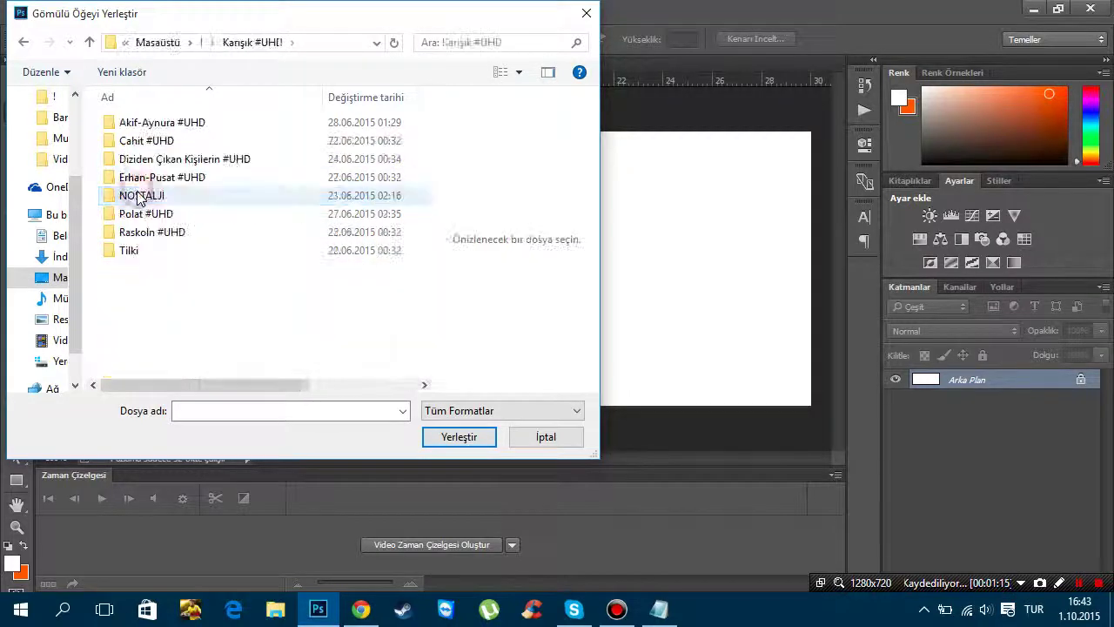
left_click(139, 215)
double_click(139, 216)
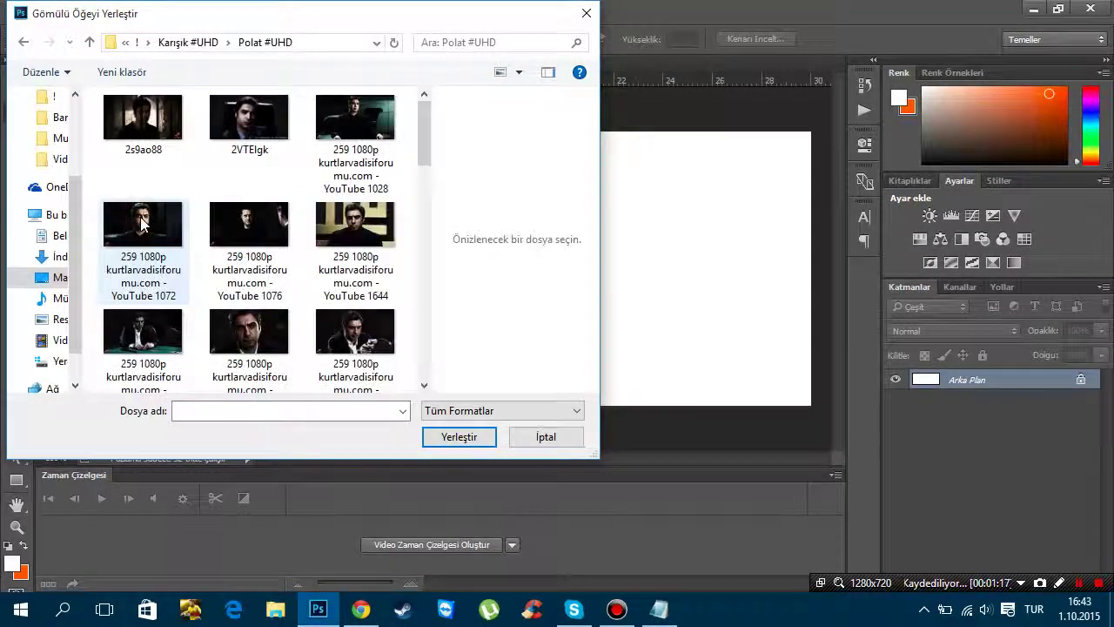
scroll(292, 292, "down", 2)
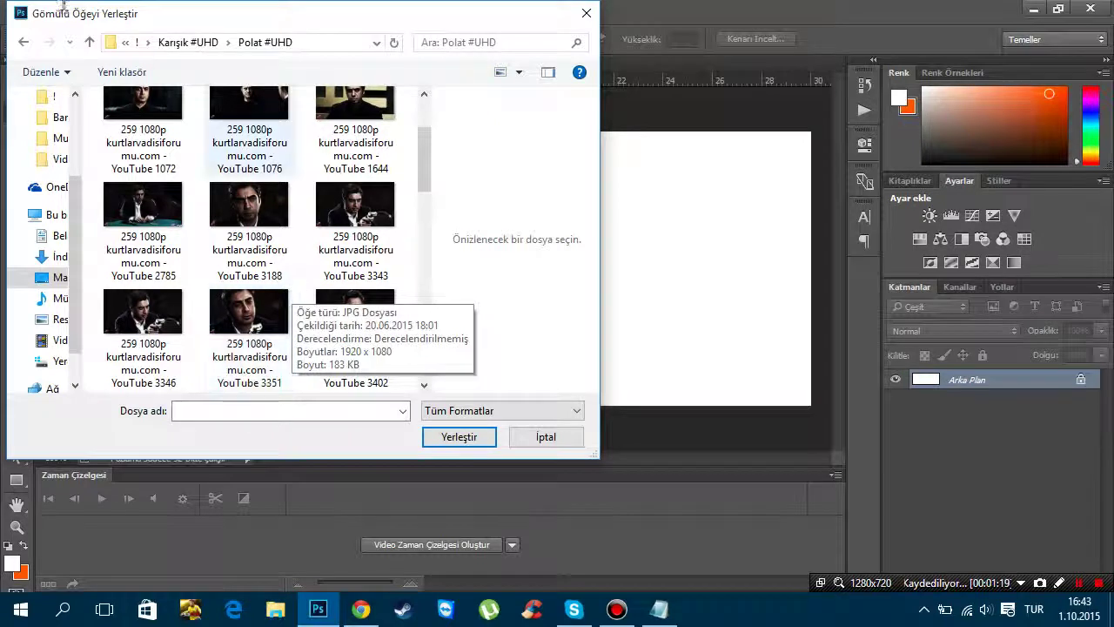
scroll(64, 183, "up", 2)
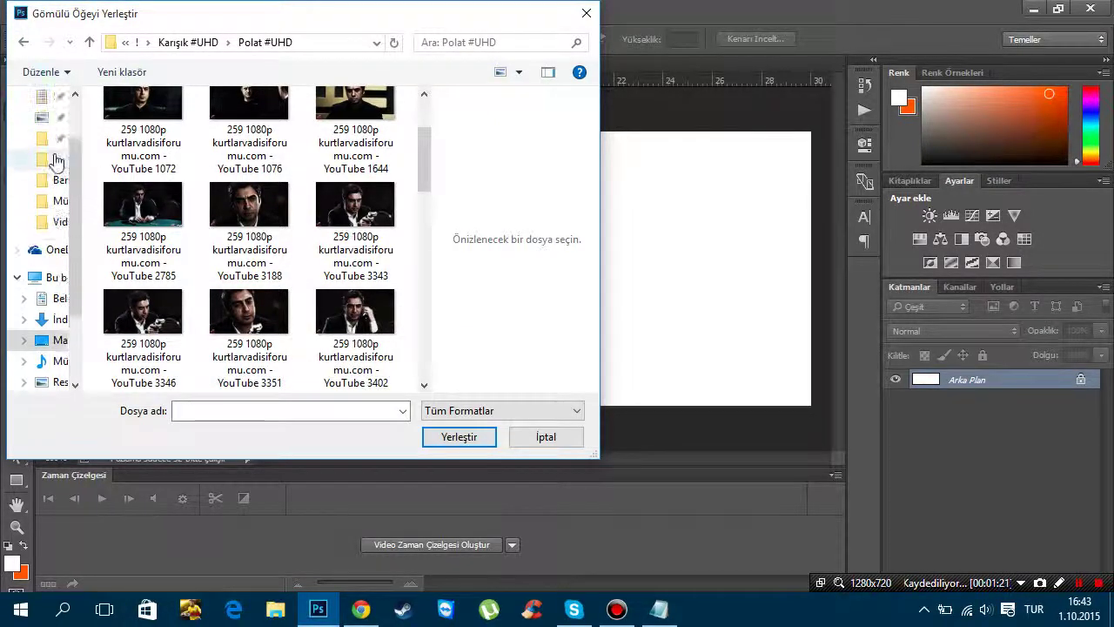
scroll(52, 139, "up", 2)
Place a 1280x720 screenshot from the Belgeler Bandicam folder onto the canvas
left_click(41, 116)
left_click(144, 145)
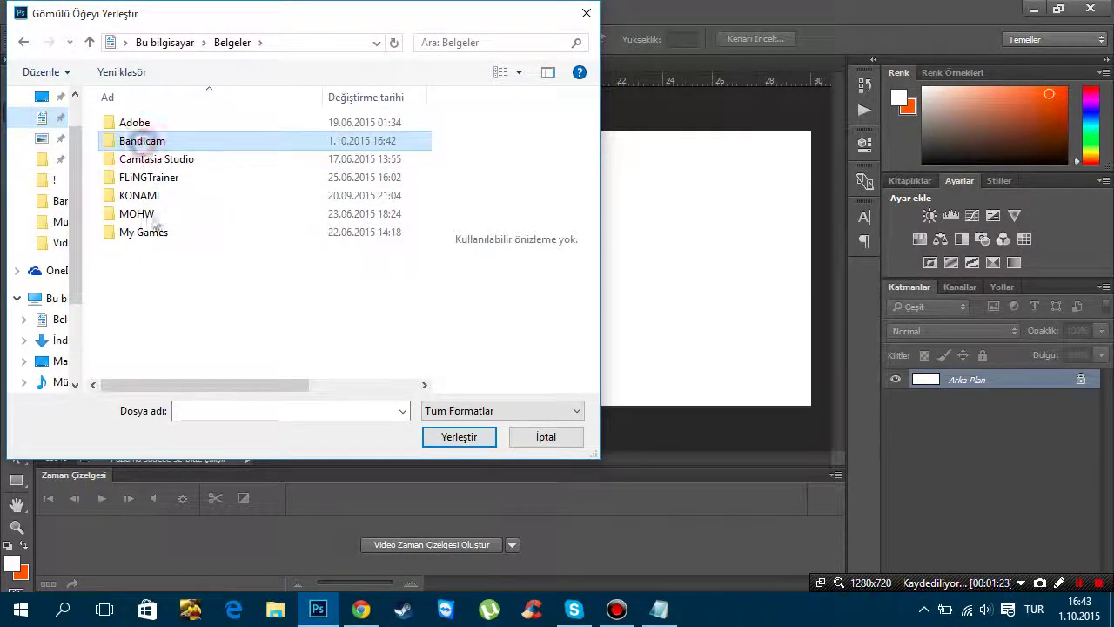
double_click(272, 144)
scroll(249, 257, "down", 2)
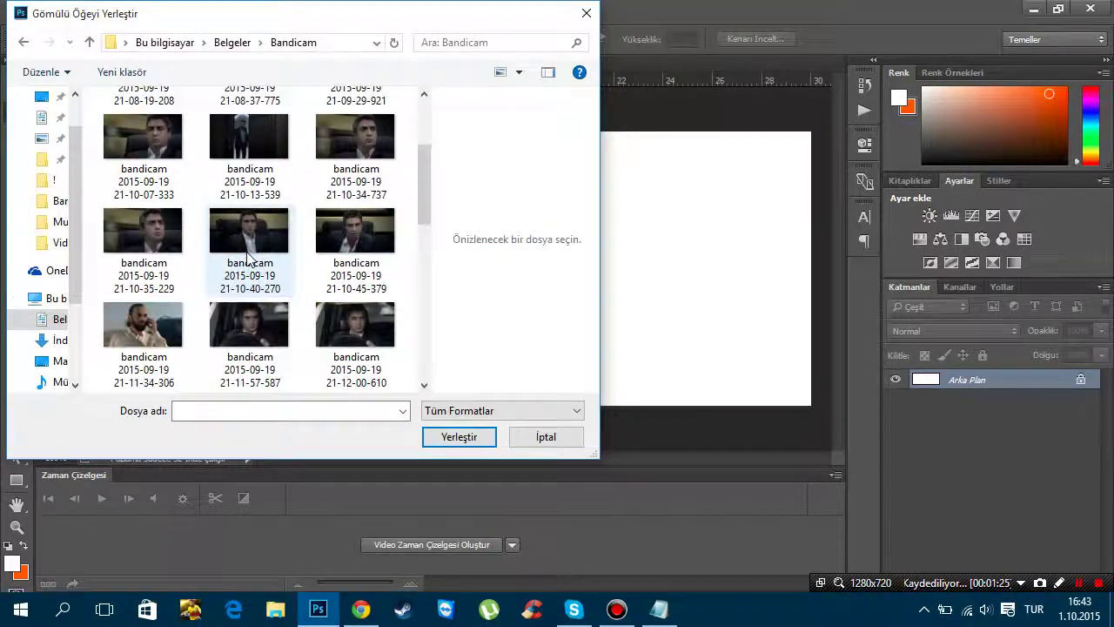
scroll(249, 257, "down", 2)
scroll(249, 257, "down", 2)
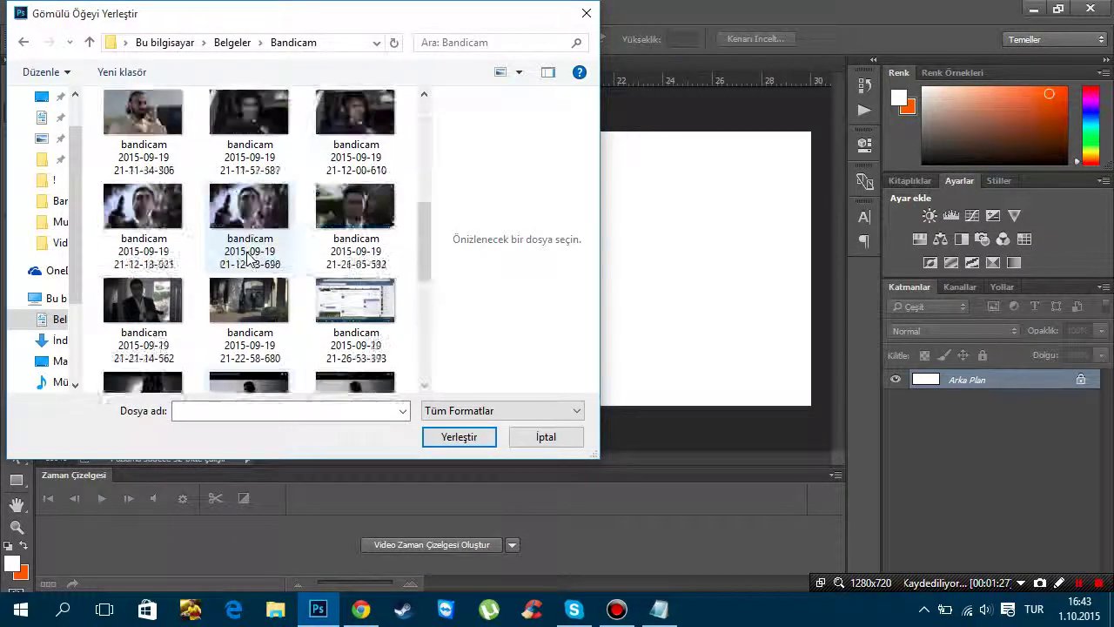
scroll(249, 257, "down", 2)
scroll(249, 257, "down", 2)
scroll(249, 257, "down", 2)
scroll(249, 256, "up", 5)
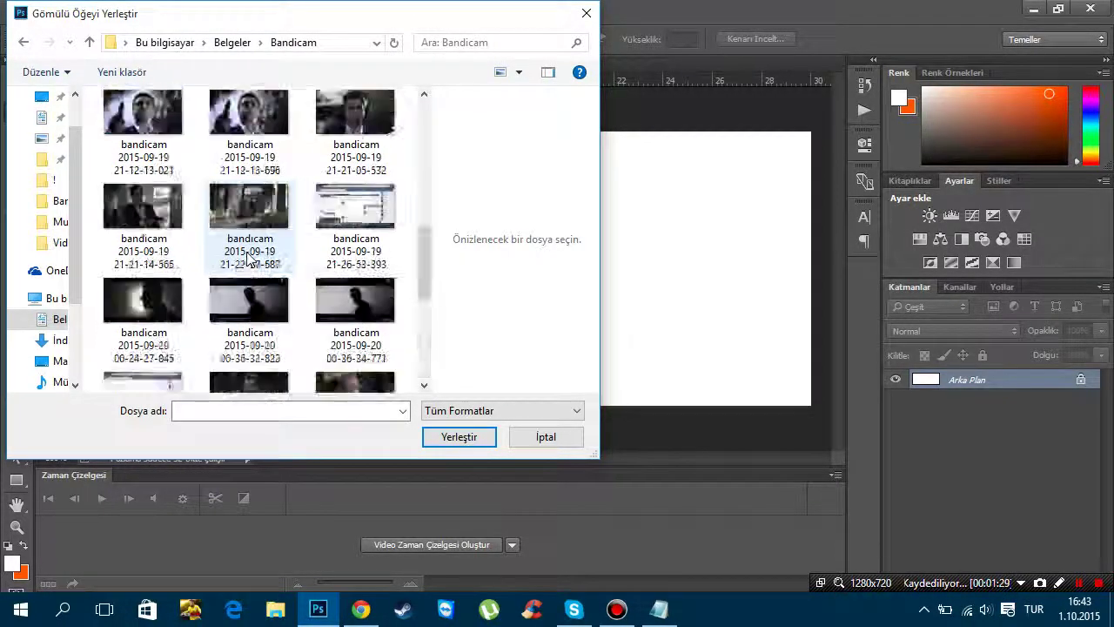
scroll(249, 257, "up", 5)
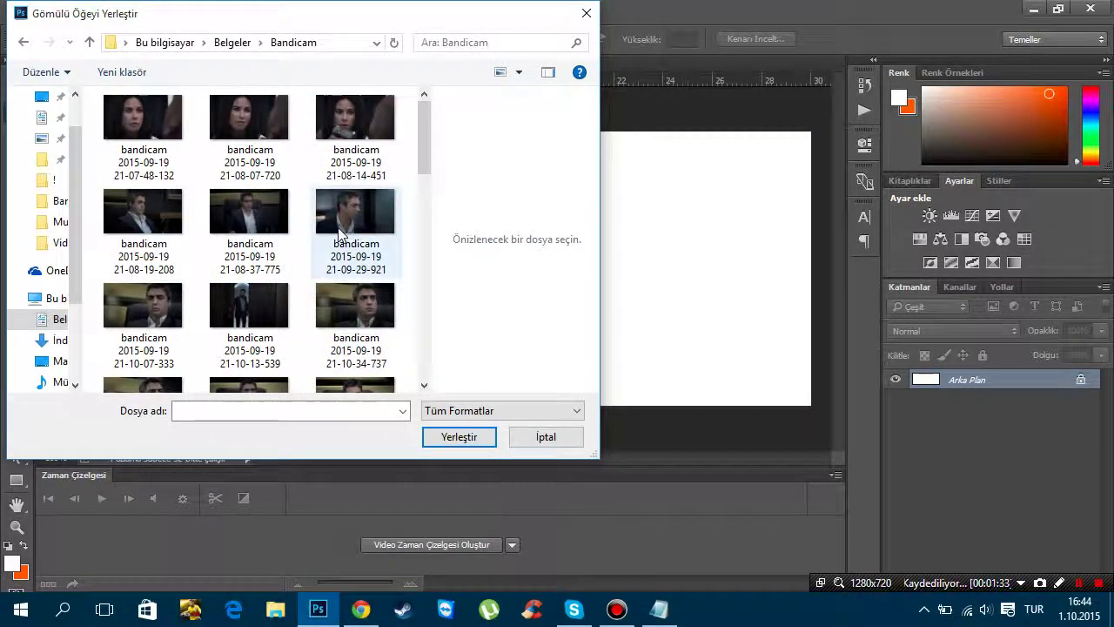
scroll(261, 296, "down", 2)
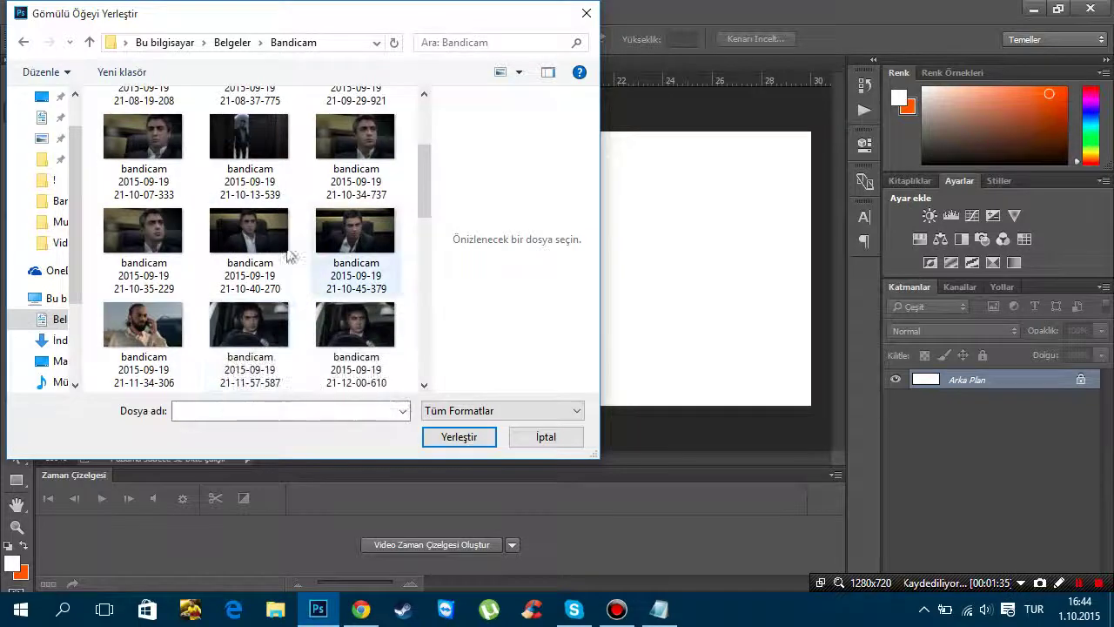
double_click(225, 237)
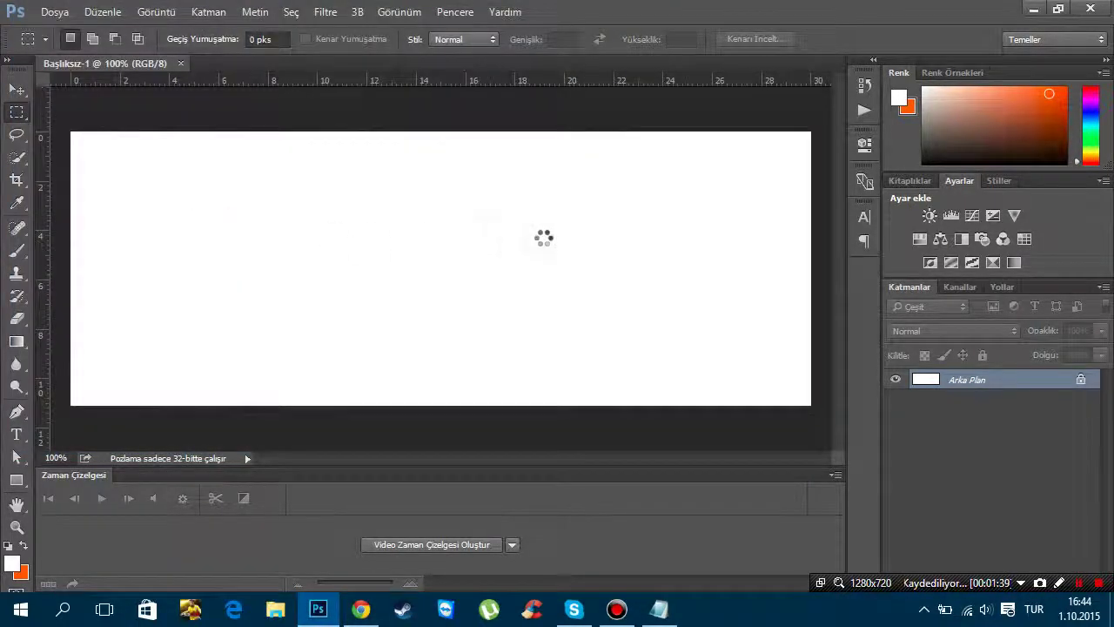
Pin the first frame to the left edge, then place the 21-08-19-208 frame at 51.75%
left_click_drag(495, 302, 225, 280)
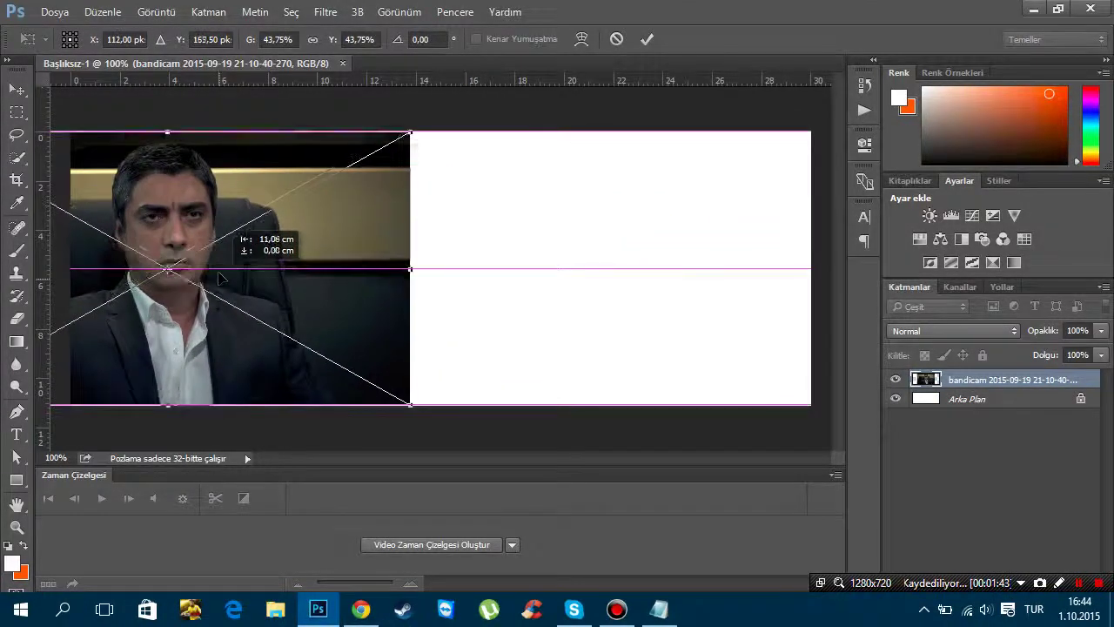
left_click(644, 38)
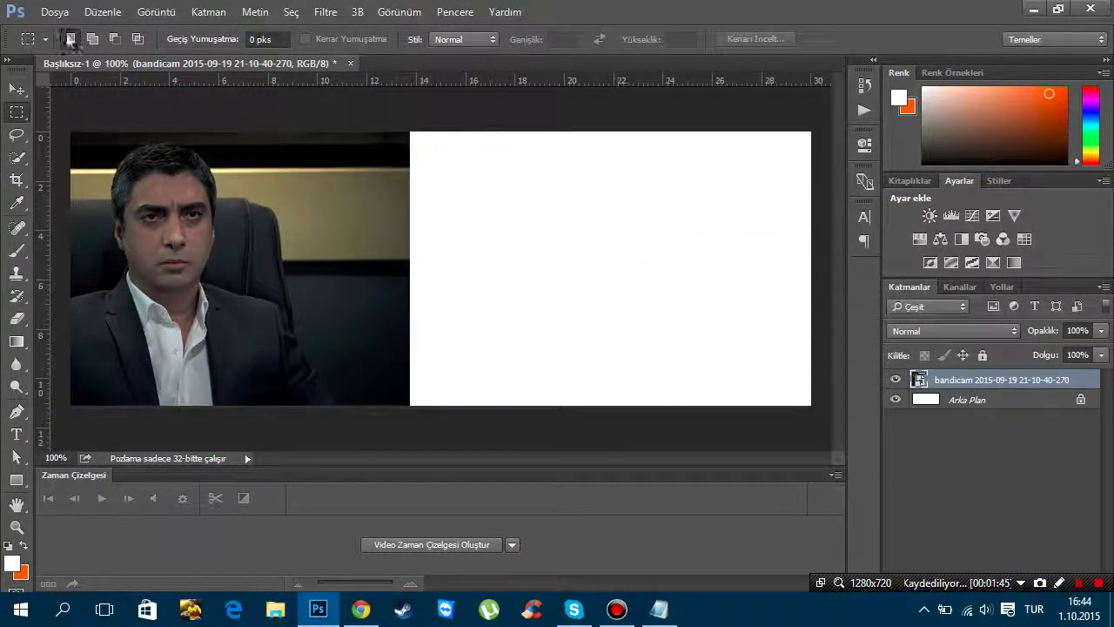
left_click(54, 11)
left_click(104, 333)
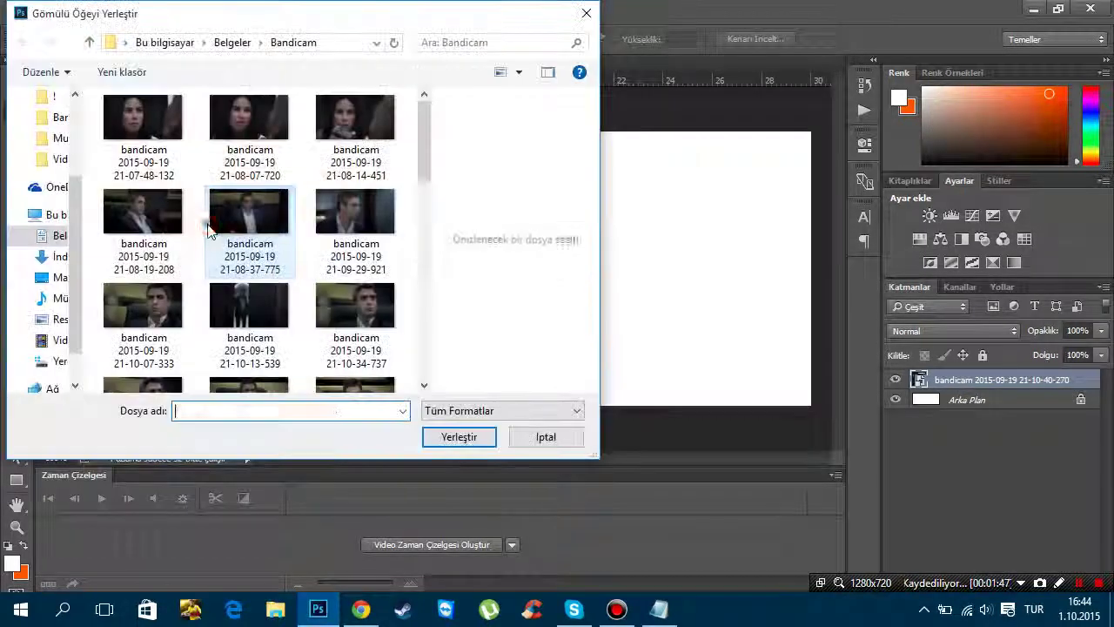
left_click(250, 222)
double_click(144, 235)
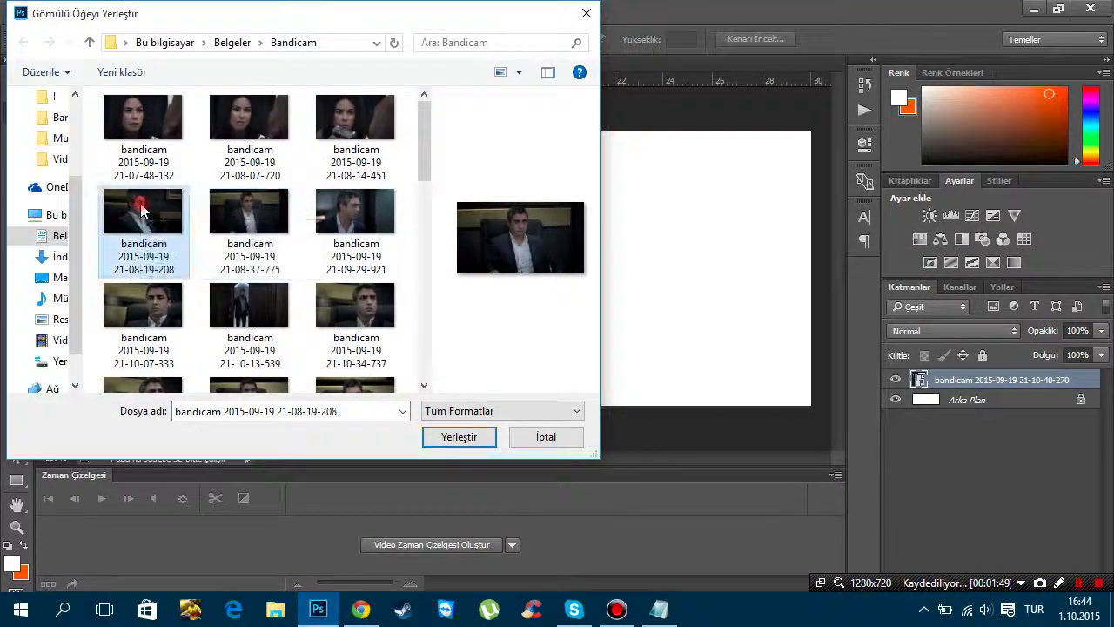
left_click_drag(493, 288, 383, 287)
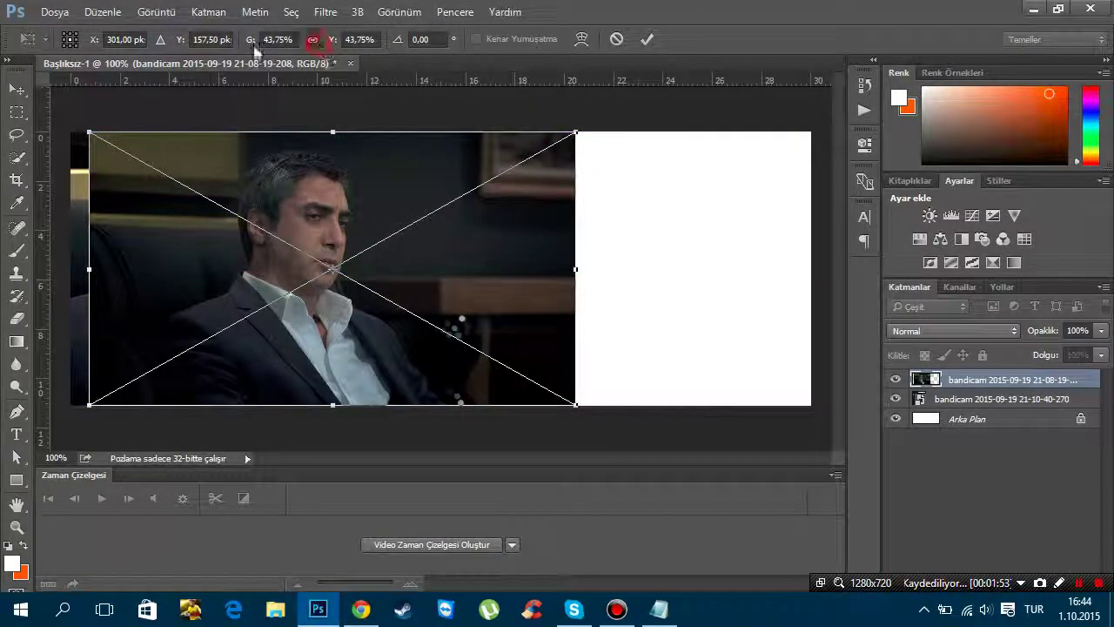
left_click_drag(248, 43, 278, 43)
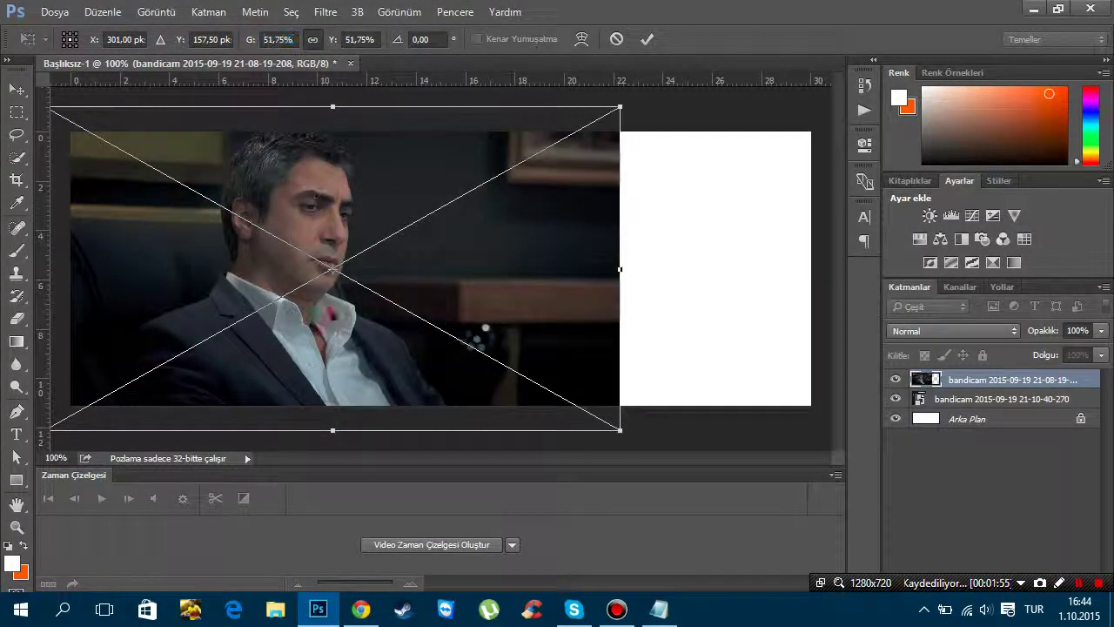
left_click_drag(332, 312, 343, 312)
Commit the second frame and check alignment by toggling visibility and opacity 83%, then 100%
left_click(647, 39)
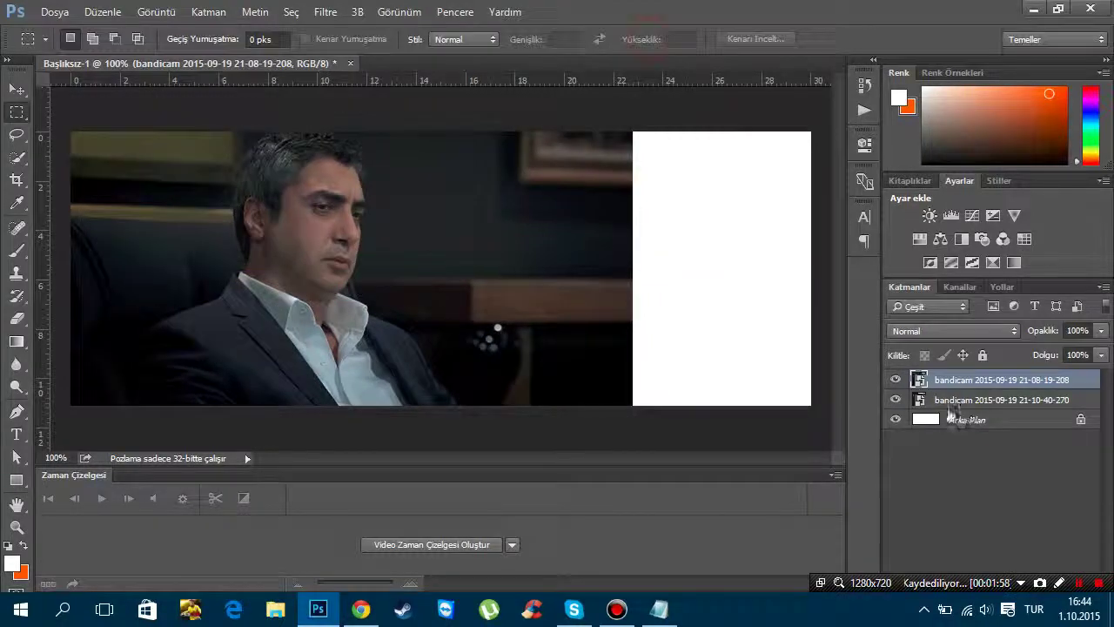
left_click(896, 381)
left_click(896, 380)
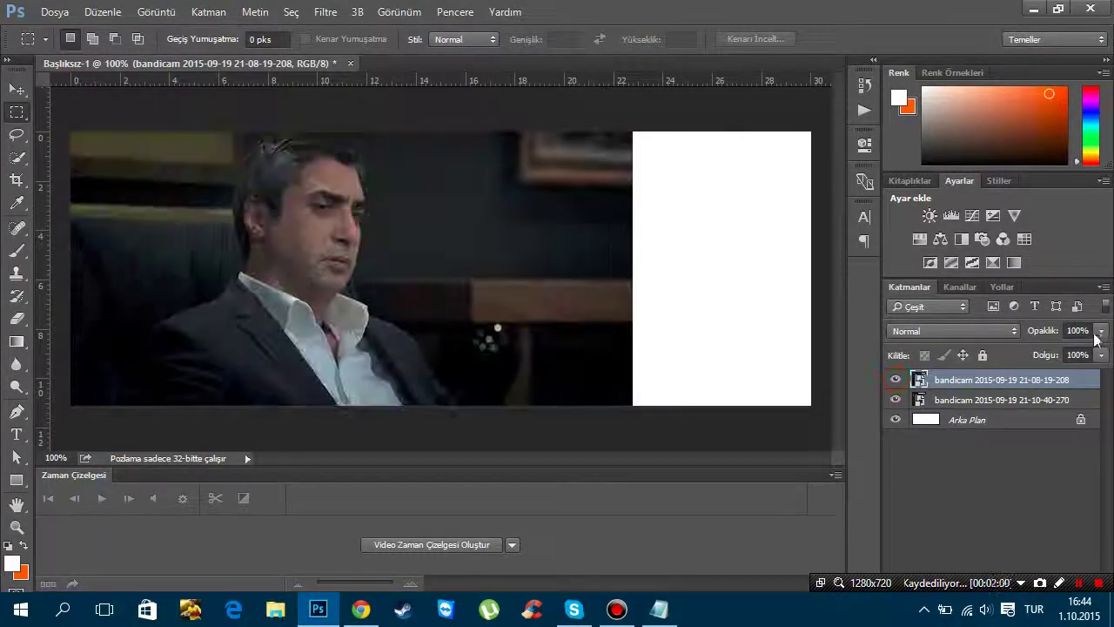
left_click_drag(1049, 333, 993, 337)
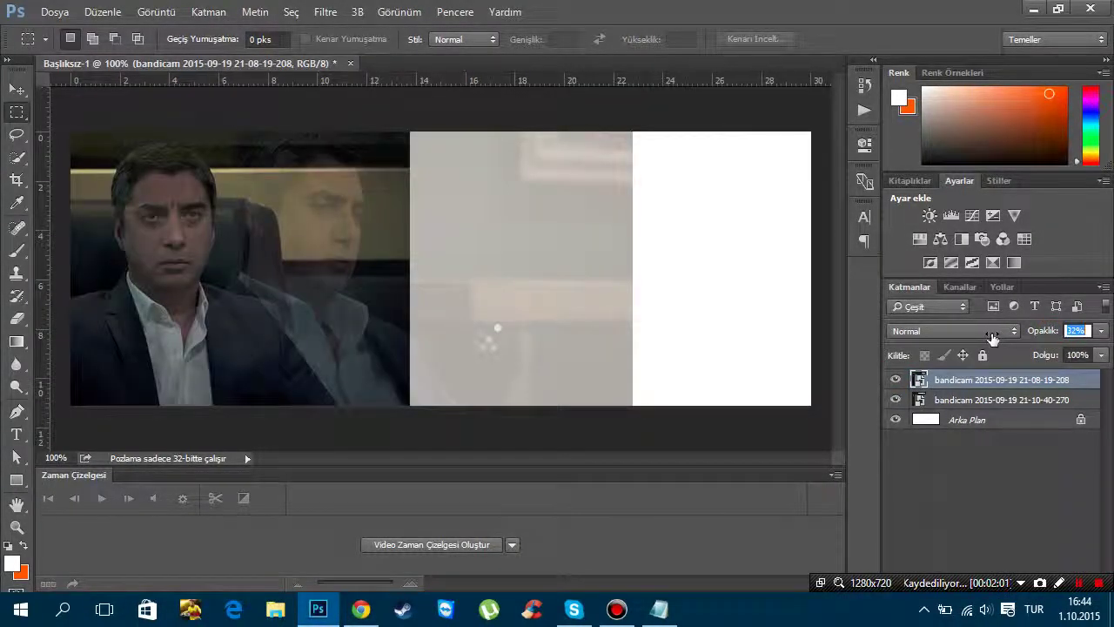
type("83")
key("Return")
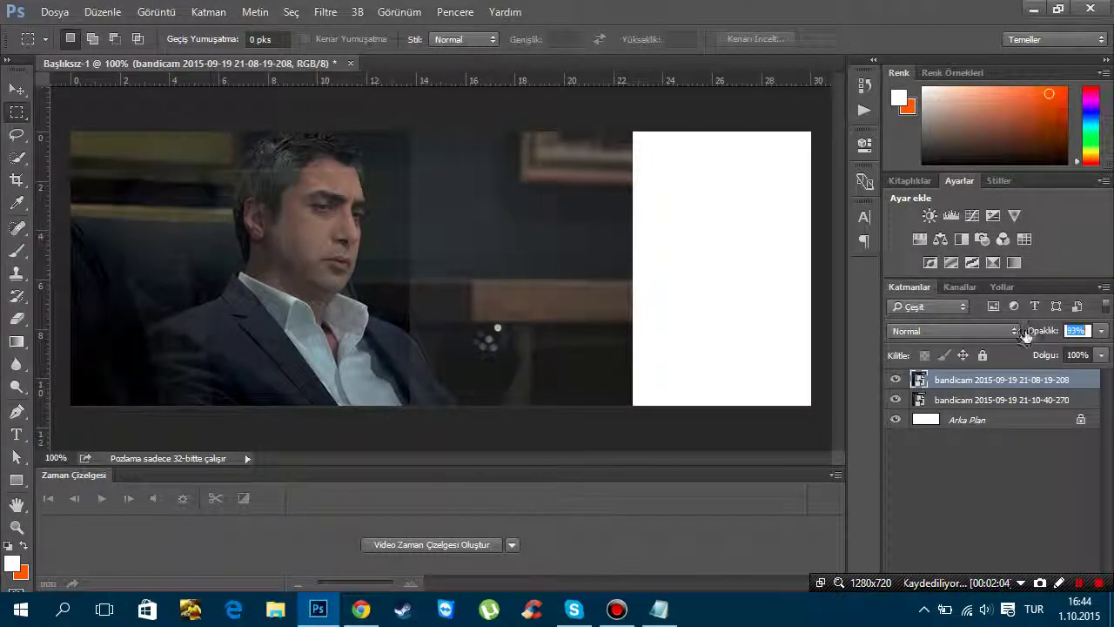
type("100")
key("Return")
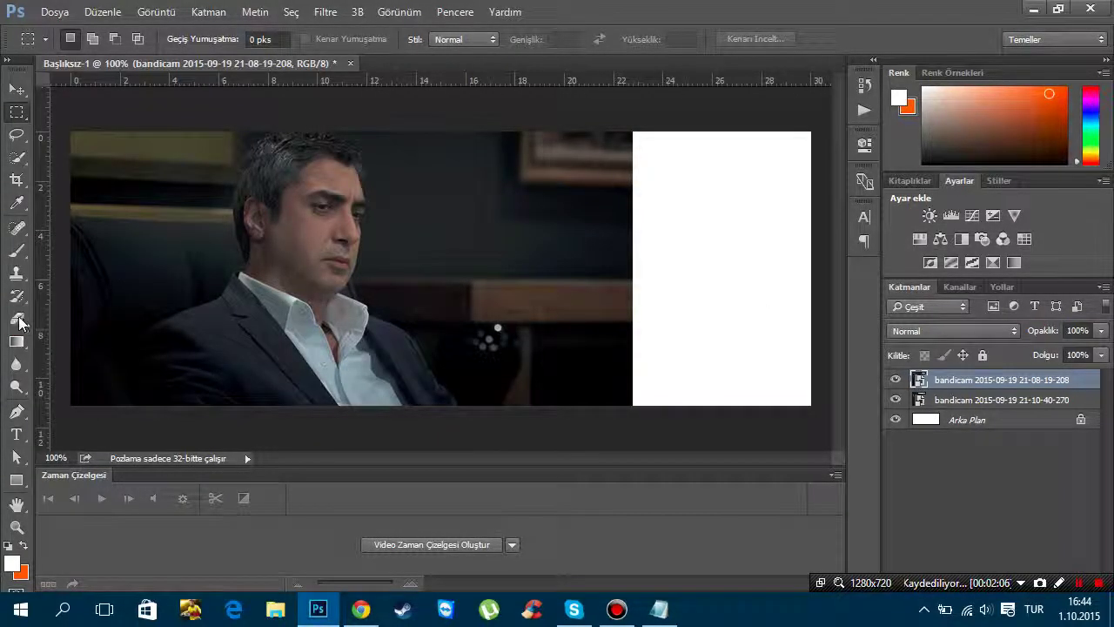
Rasterize the top frame and erase its left side with a 67 px soft eraser
left_click(19, 320)
left_click(137, 242)
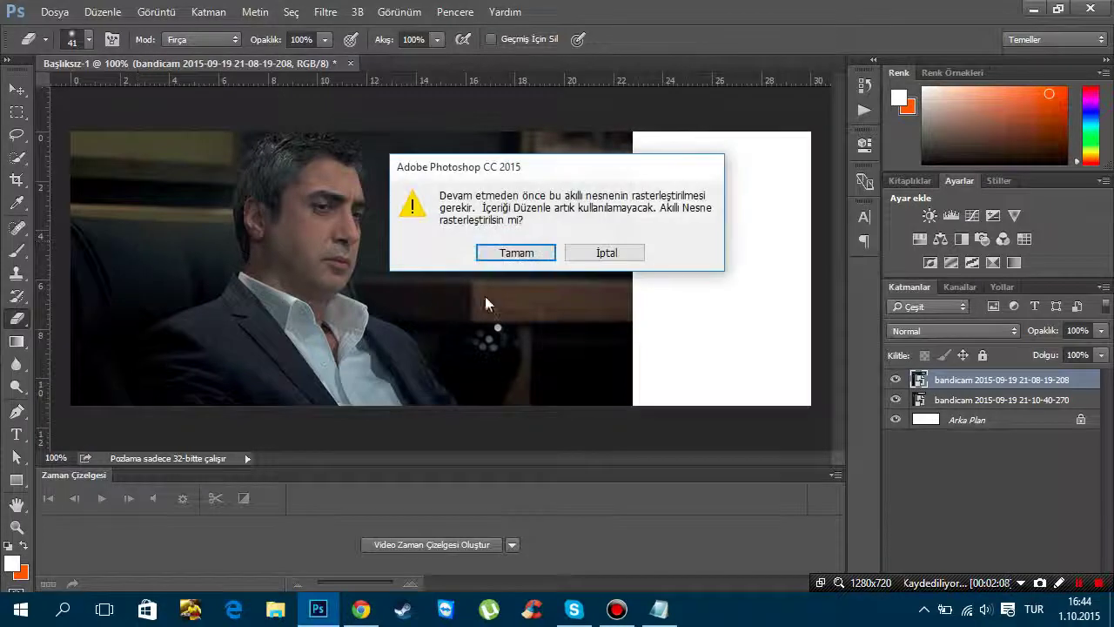
left_click(517, 253)
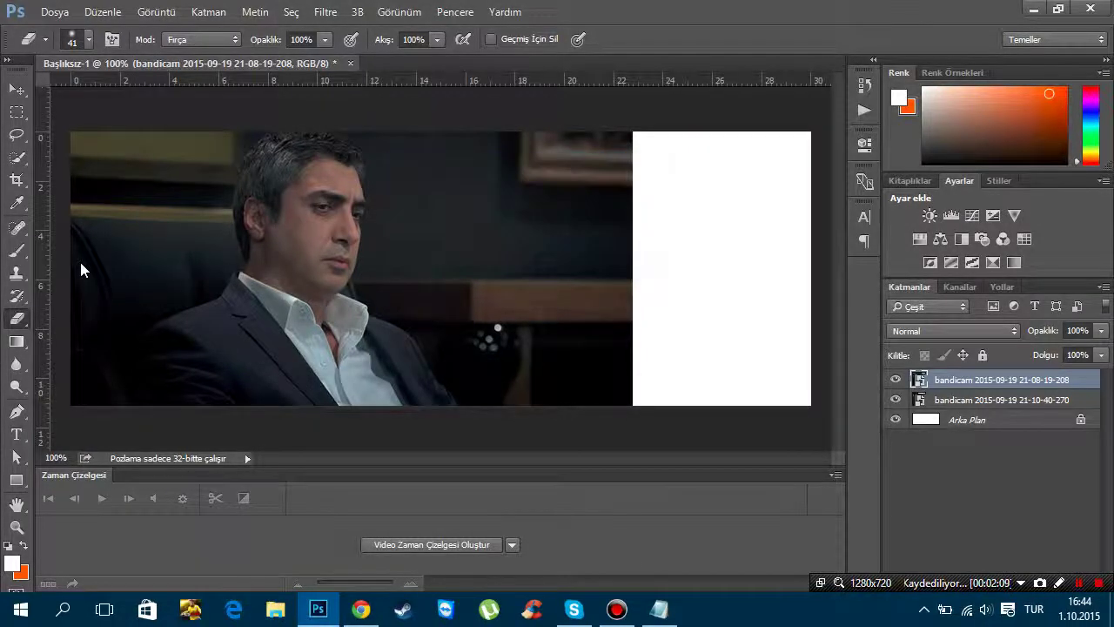
left_click(87, 40)
mouse_move(113, 91)
left_mouse_down()
mouse_move(134, 92)
mouse_move(131, 74)
left_mouse_up()
left_click(93, 348)
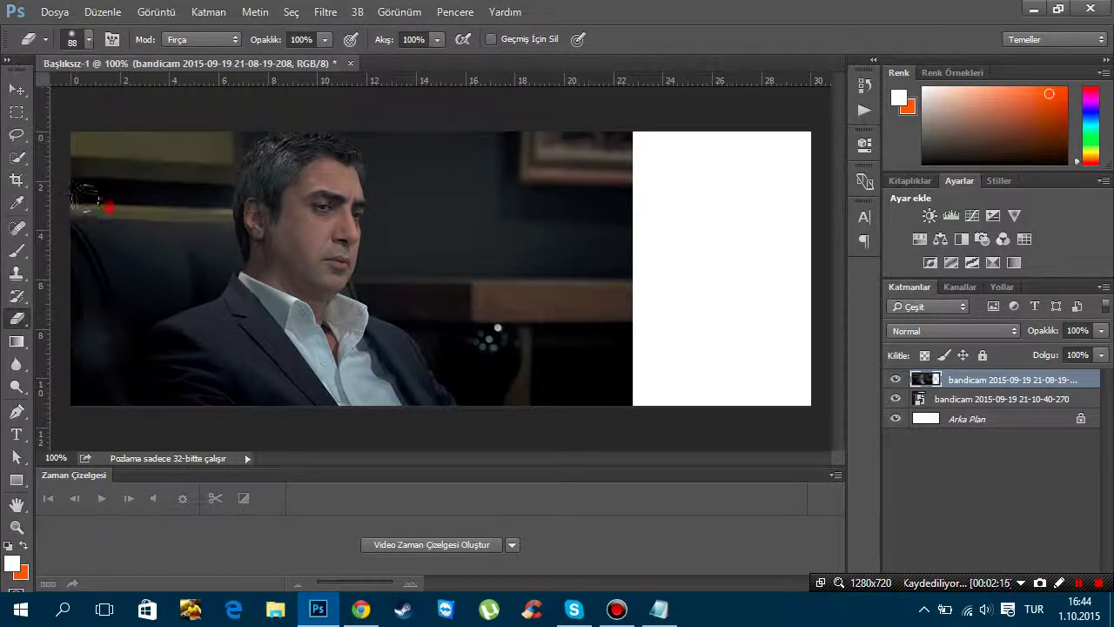
left_click_drag(82, 204, 187, 170)
left_click_drag(58, 339, 52, 336)
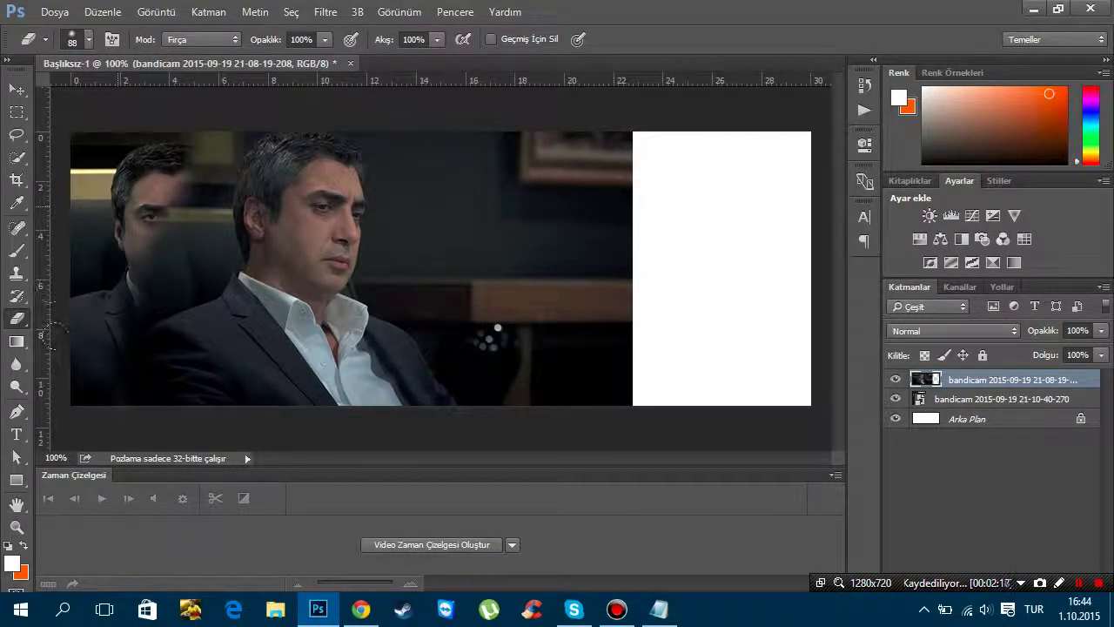
Refine the seam between the two men with a 38 px, 26% hardness eraser
left_click(74, 41)
left_click_drag(111, 118, 131, 116)
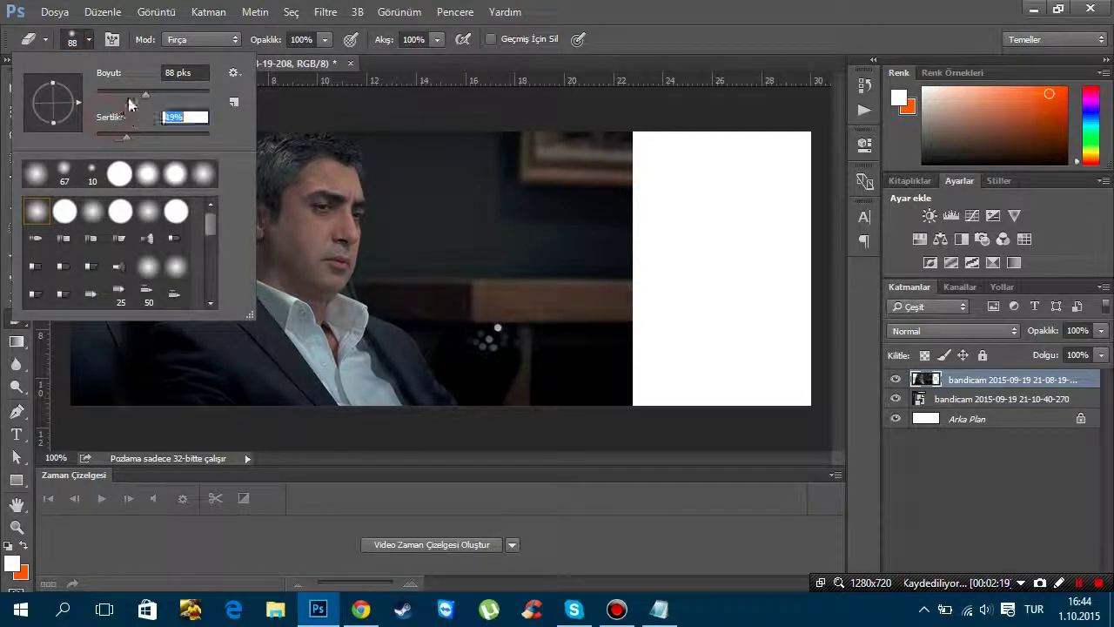
left_click_drag(113, 74, 62, 82)
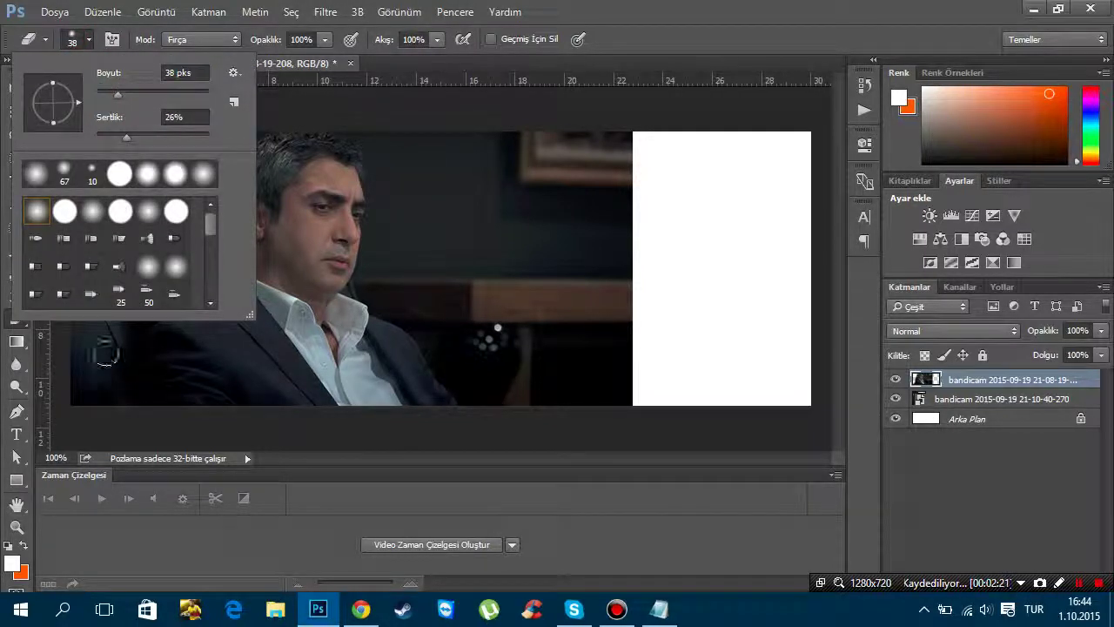
left_click(98, 342)
mouse_move(187, 137)
left_mouse_down()
mouse_move(219, 142)
mouse_move(144, 279)
mouse_move(177, 162)
left_mouse_up()
mouse_move(160, 251)
left_mouse_down()
mouse_move(110, 343)
mouse_move(117, 405)
mouse_move(139, 397)
mouse_move(142, 319)
mouse_move(214, 263)
mouse_move(229, 112)
mouse_move(209, 270)
mouse_move(87, 386)
mouse_move(174, 327)
left_mouse_up()
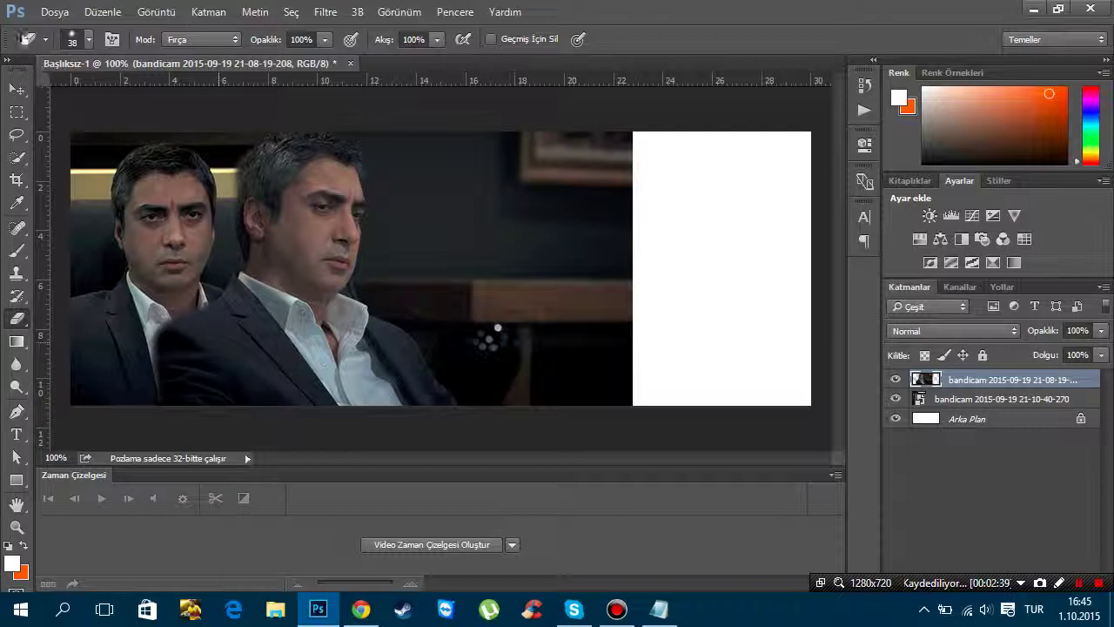
Undo an accidental artboard change and shift the top frame slightly right with Move
left_click(17, 91)
left_click_drag(296, 253, 316, 255)
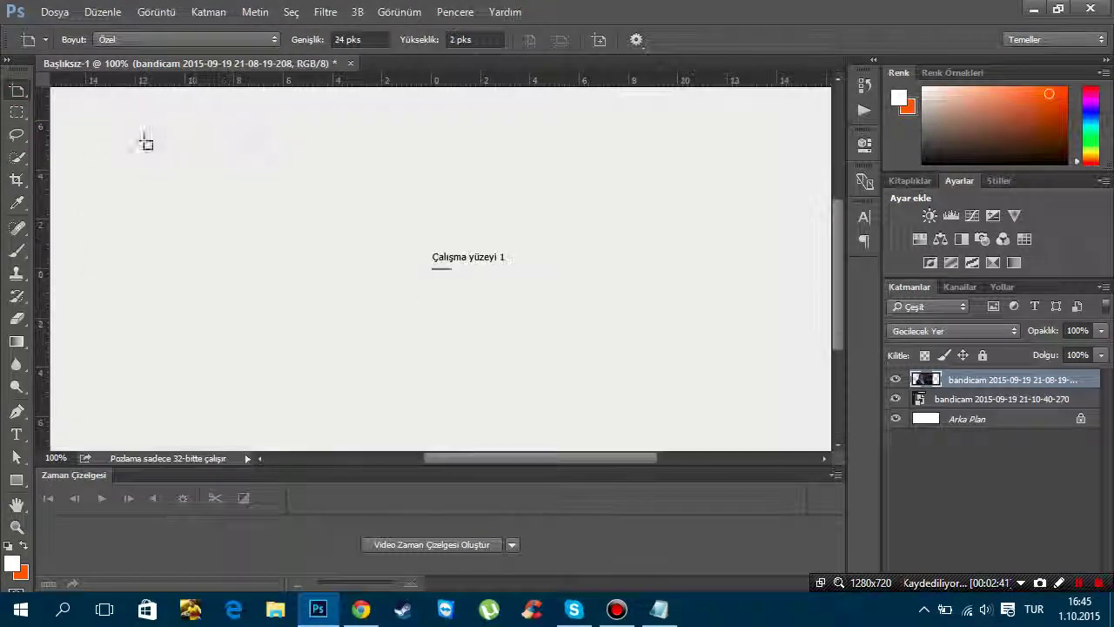
key("ctrl+z")
key("v")
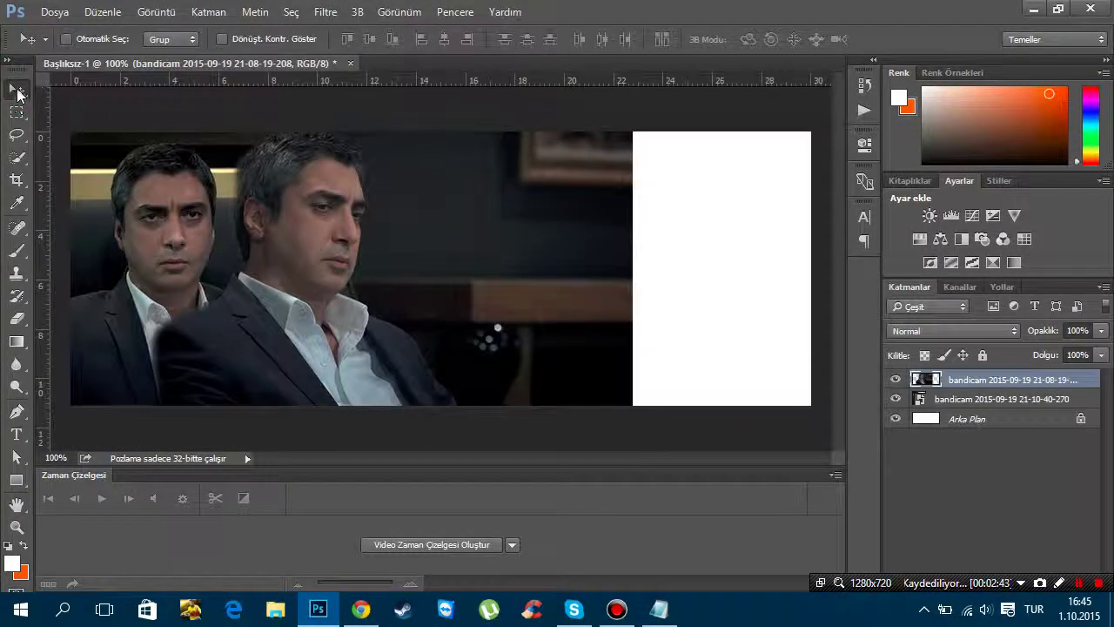
left_click(158, 252)
left_click_drag(314, 324, 349, 324)
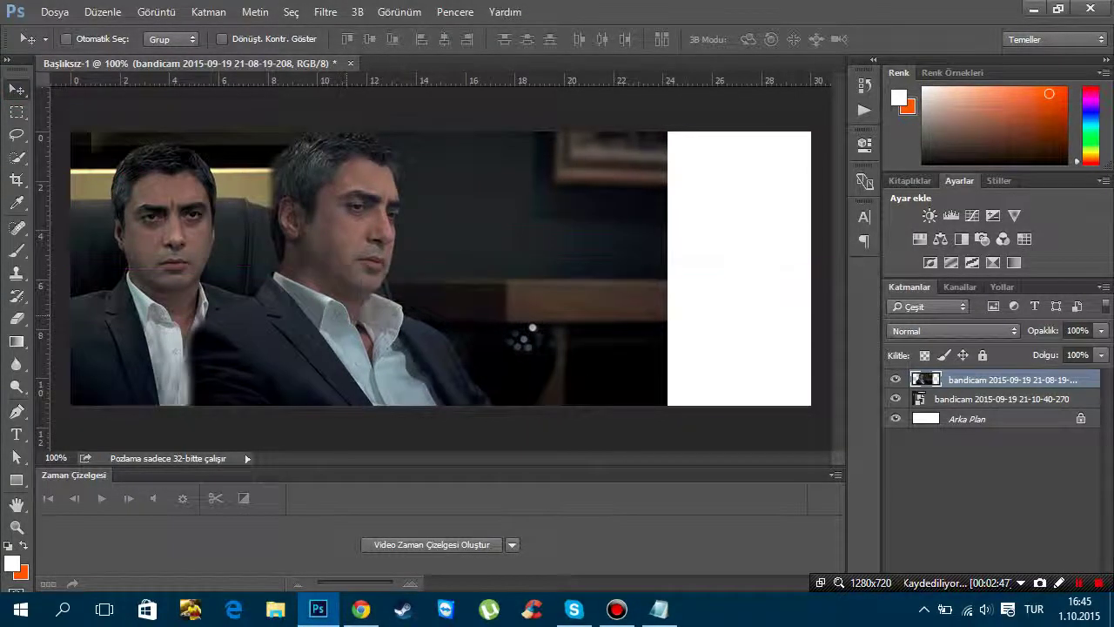
left_click(17, 318)
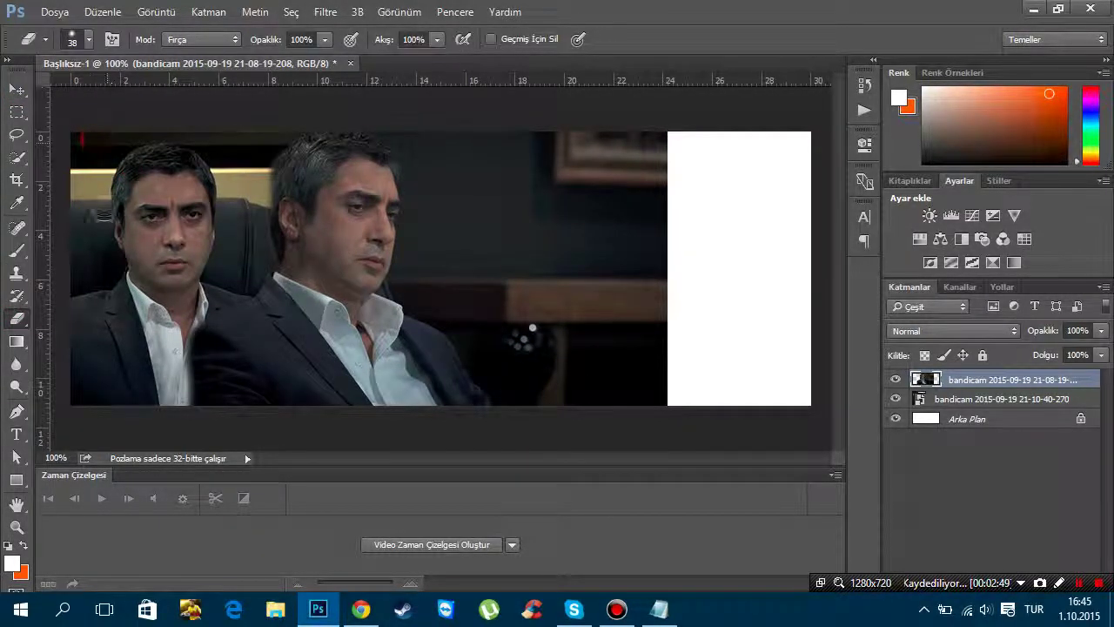
Place the 21-10-35-229 frame on the canvas's right side
left_click(54, 12)
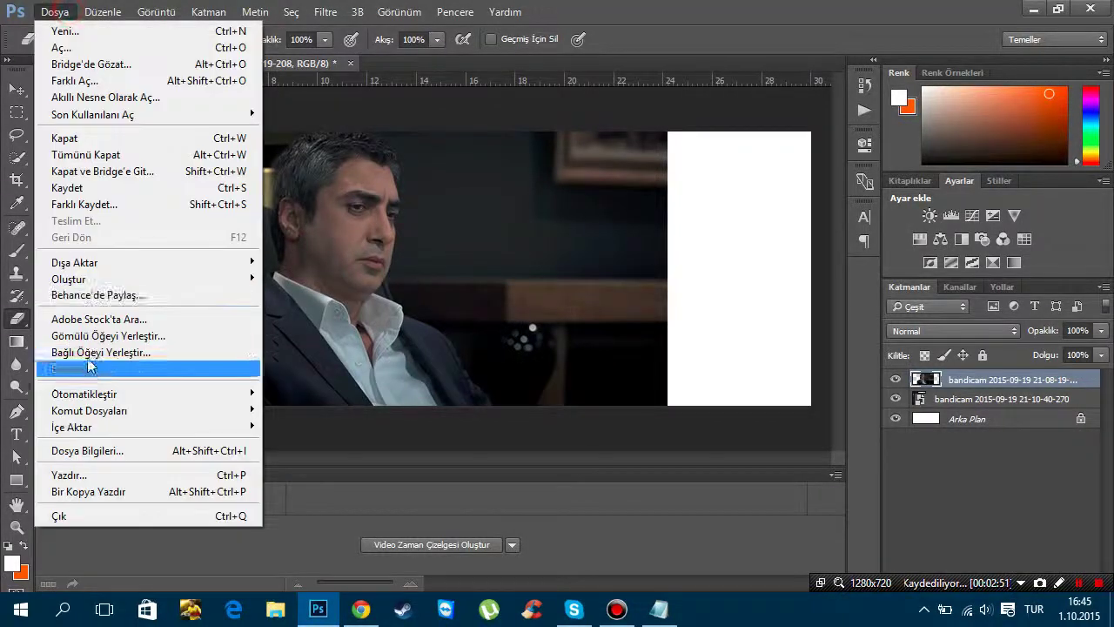
key("Return")
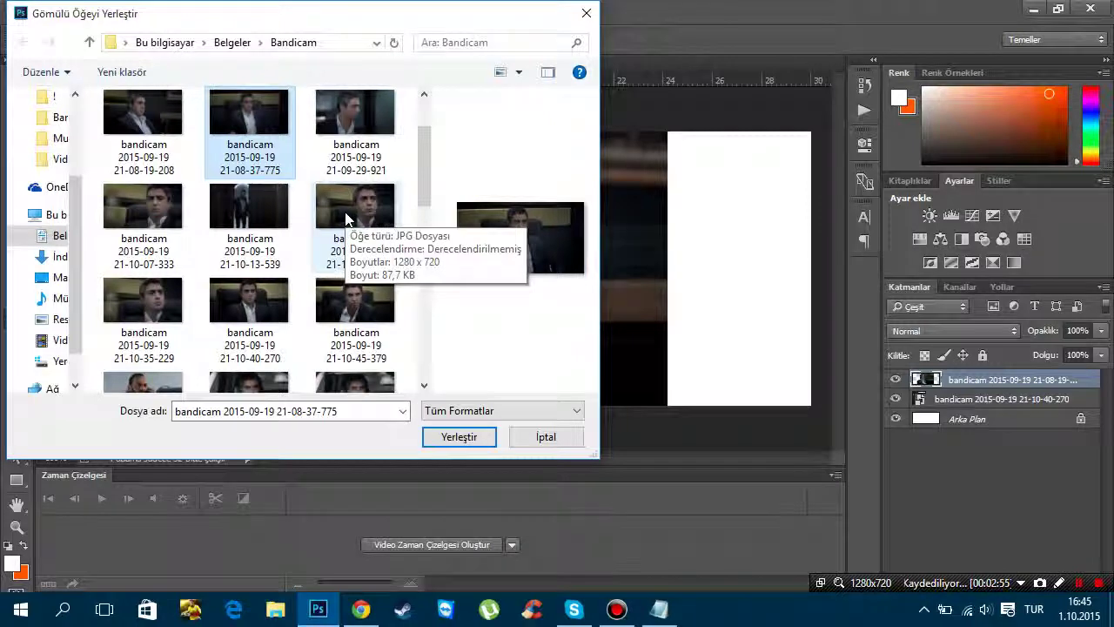
double_click(143, 300)
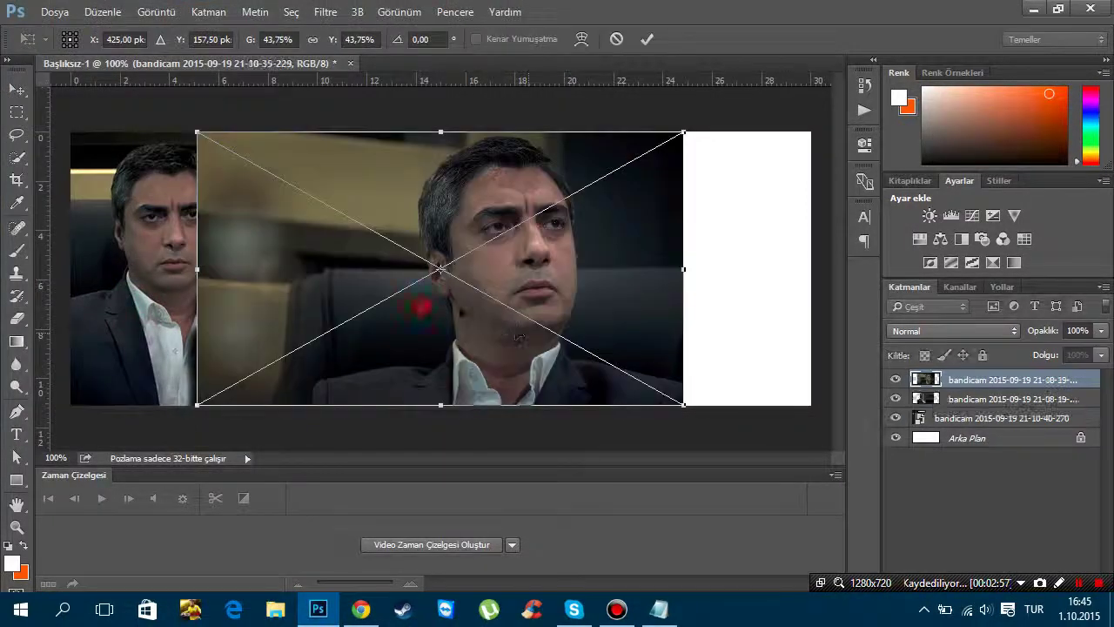
left_click_drag(439, 279, 653, 272)
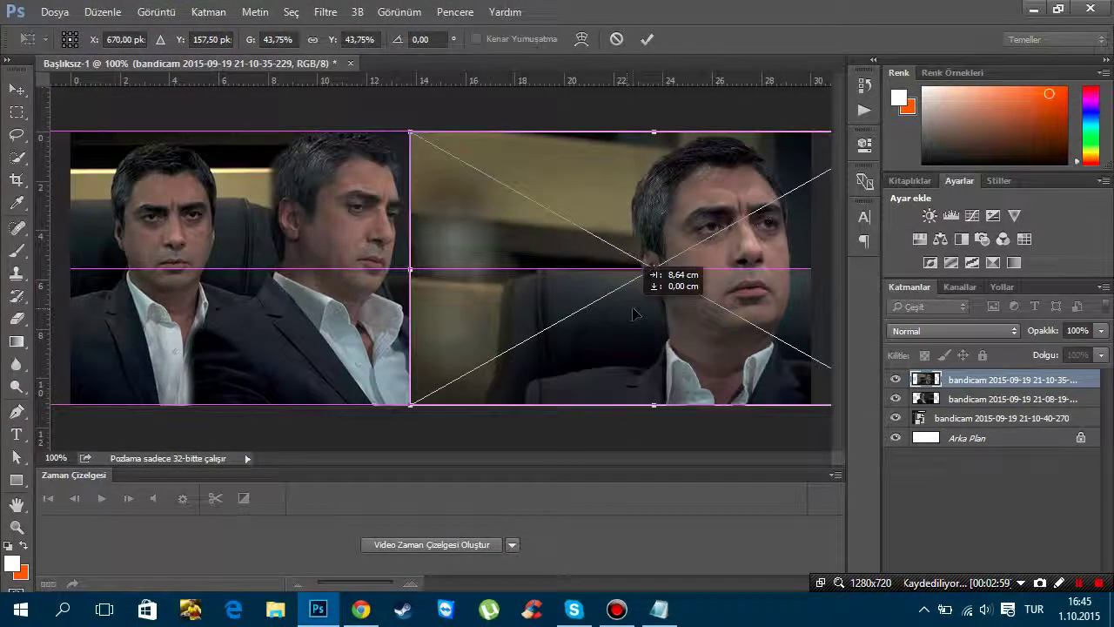
left_click(647, 39)
key("e")
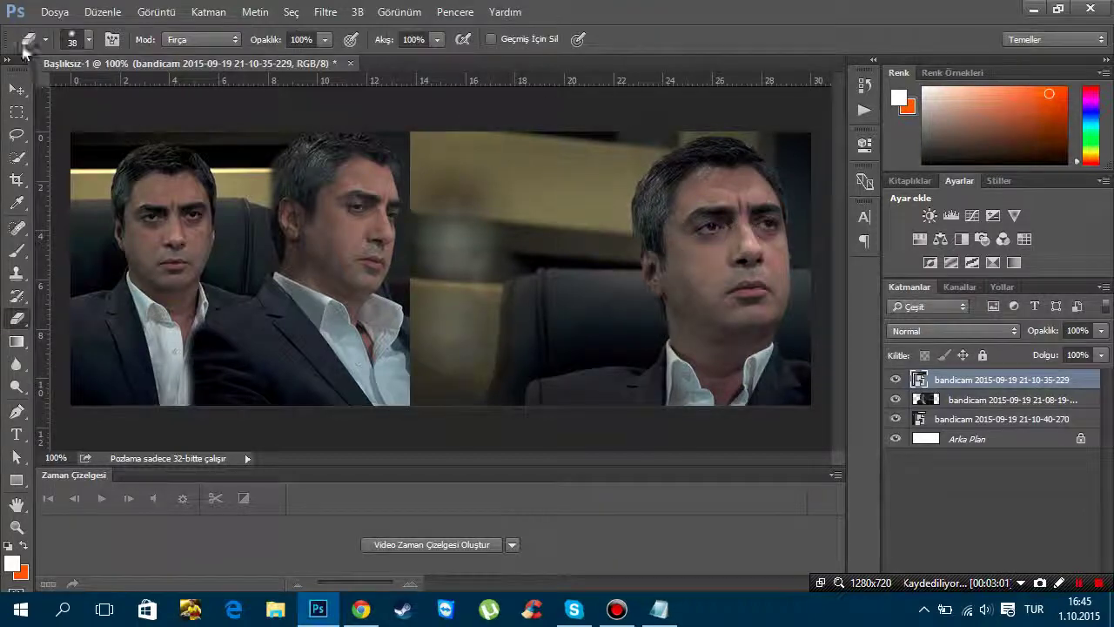
Place the 21-21-05-532 frame and shift it about 4.83 cm right
left_click(54, 11)
left_click(78, 333)
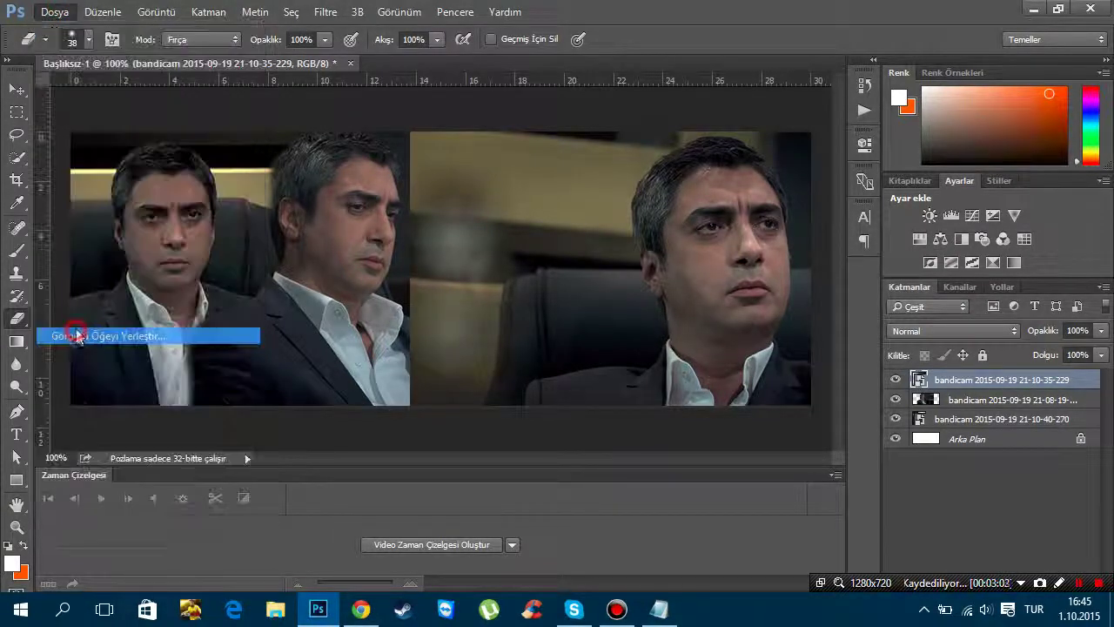
left_click(209, 214)
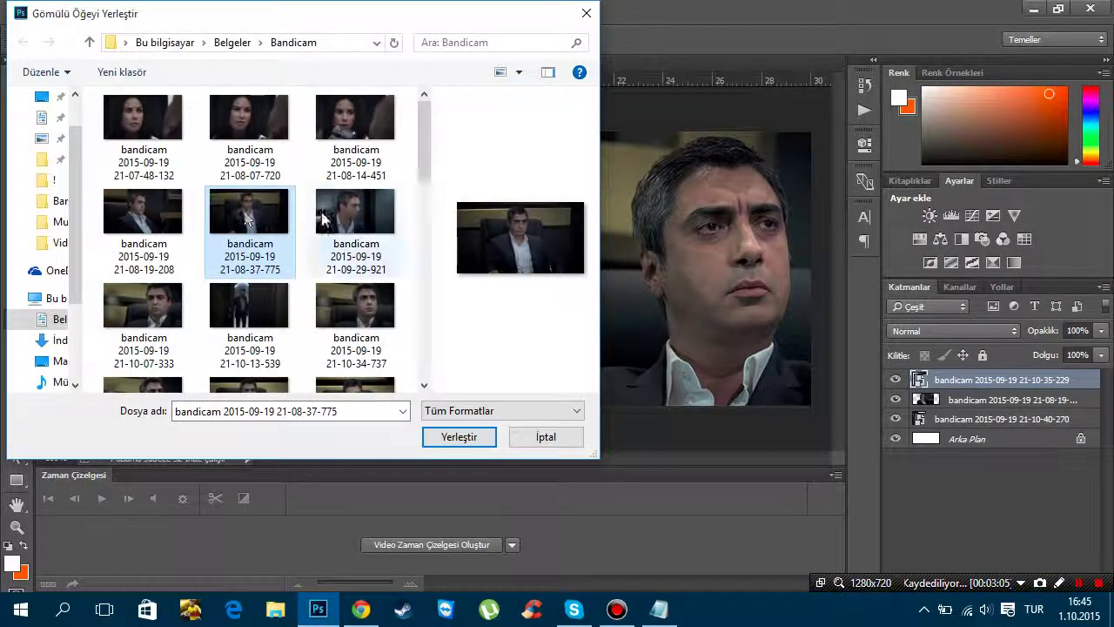
scroll(322, 218, "down", 2)
scroll(322, 218, "up", 2)
scroll(328, 318, "down", 2)
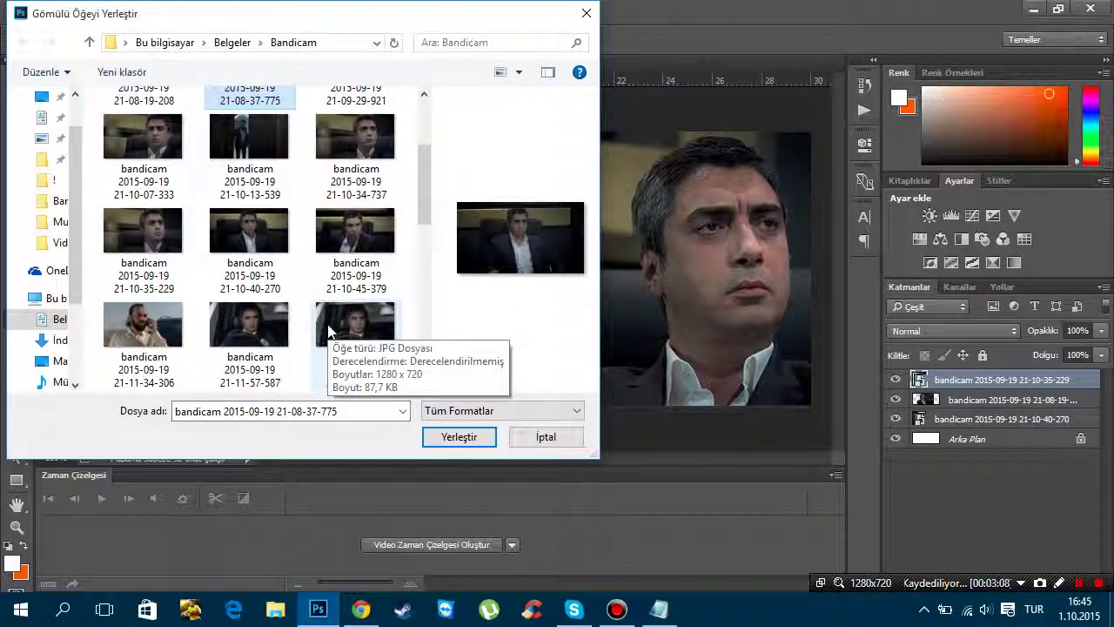
scroll(328, 331, "down", 2)
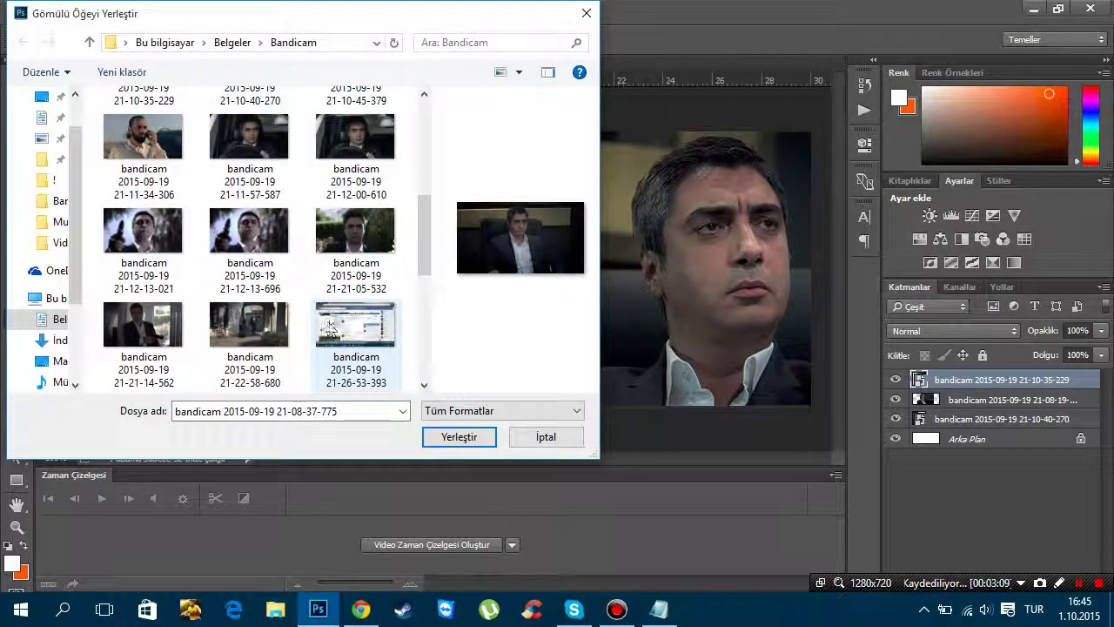
double_click(355, 232)
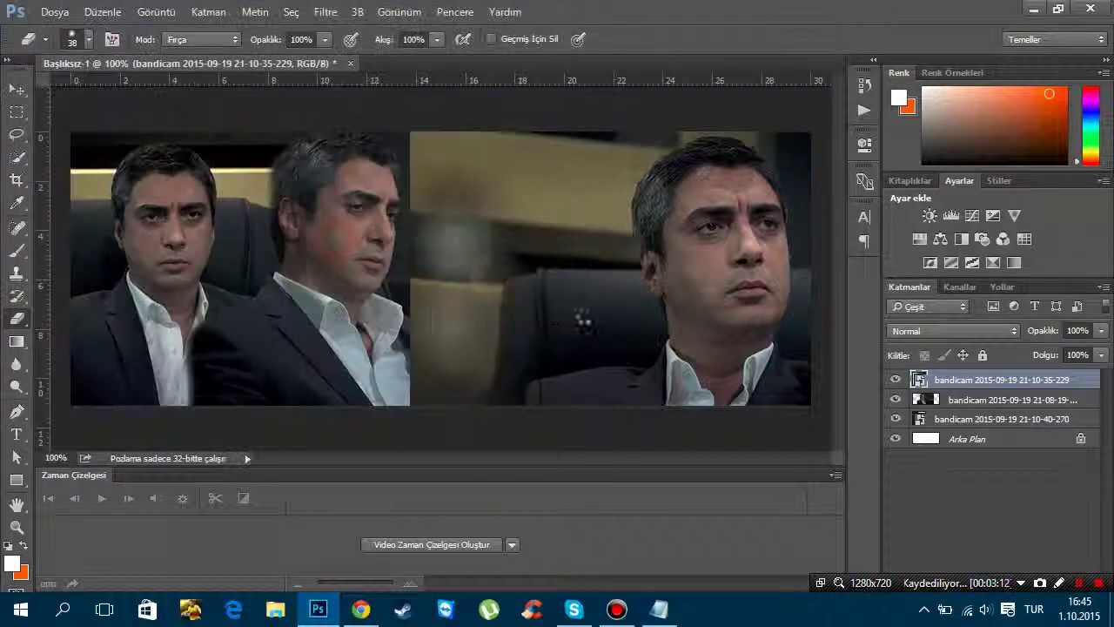
left_click_drag(448, 316, 568, 316)
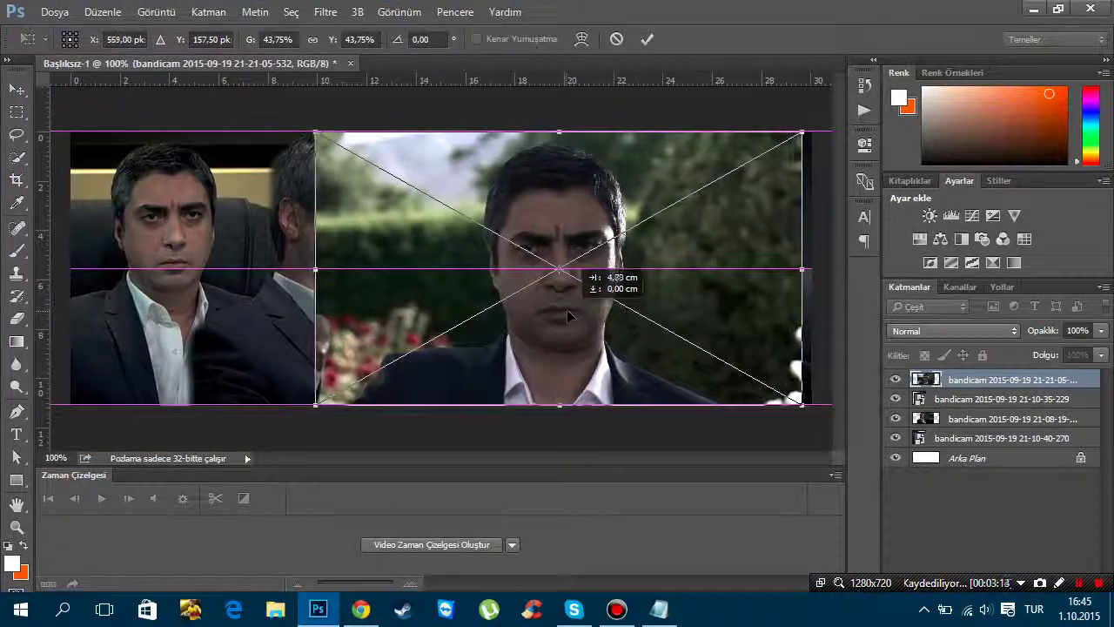
left_click(647, 39)
left_click(16, 318)
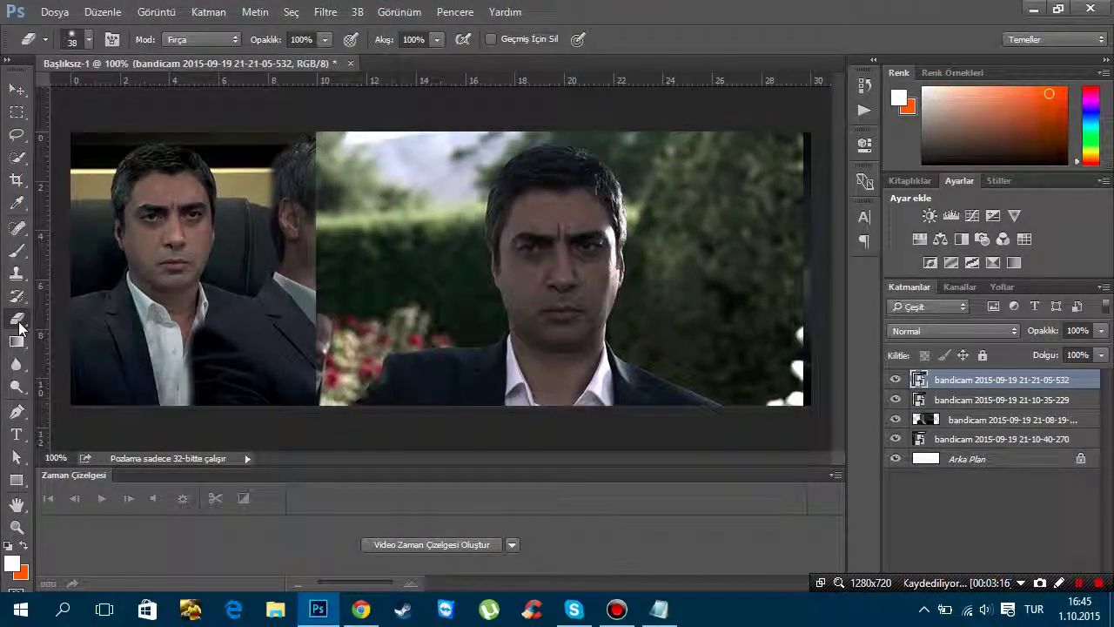
Rasterize the new photo and erase over the middle and right faces with a 128 px eraser
right_click(17, 318)
left_click(317, 241)
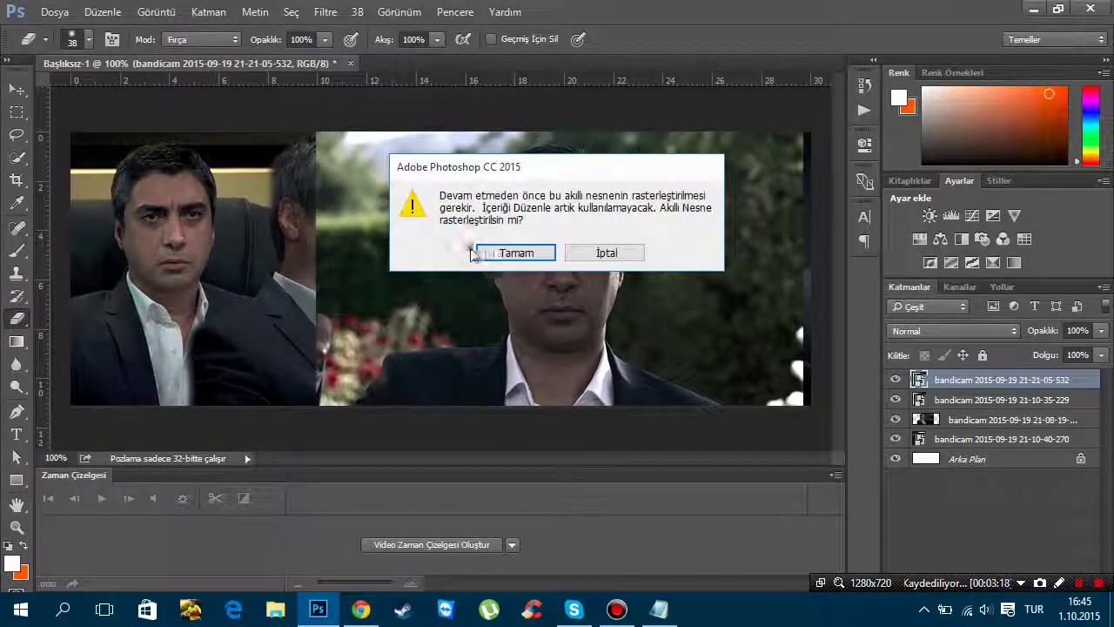
left_click(501, 256)
left_click(88, 39)
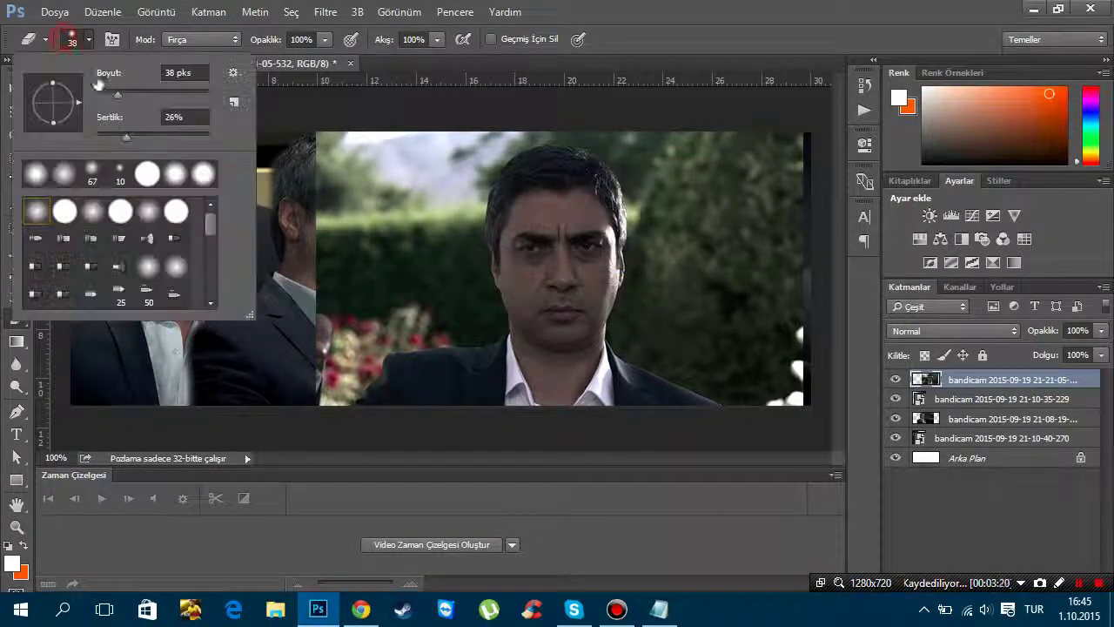
double_click(183, 70)
type("128")
key("Return")
left_click_drag(366, 174, 331, 217)
left_click_drag(381, 315, 348, 357)
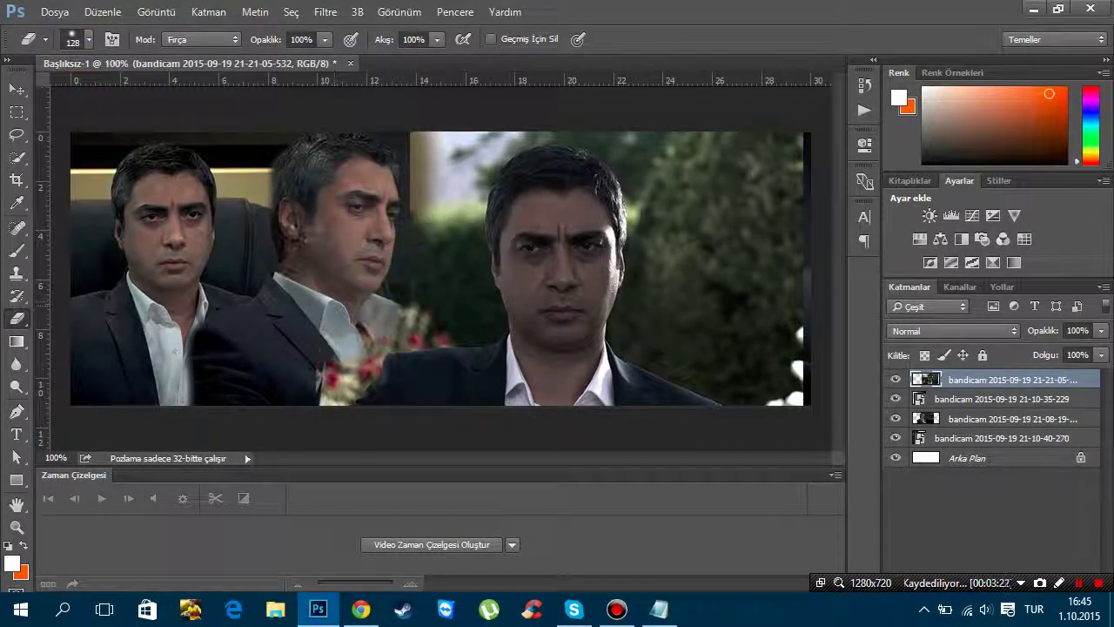
mouse_move(788, 383)
left_mouse_down()
mouse_move(771, 261)
mouse_move(722, 206)
mouse_move(714, 366)
left_mouse_up()
At 86% eraser hardness, uncover the right man's collar and hair and remove the plants
left_click(88, 39)
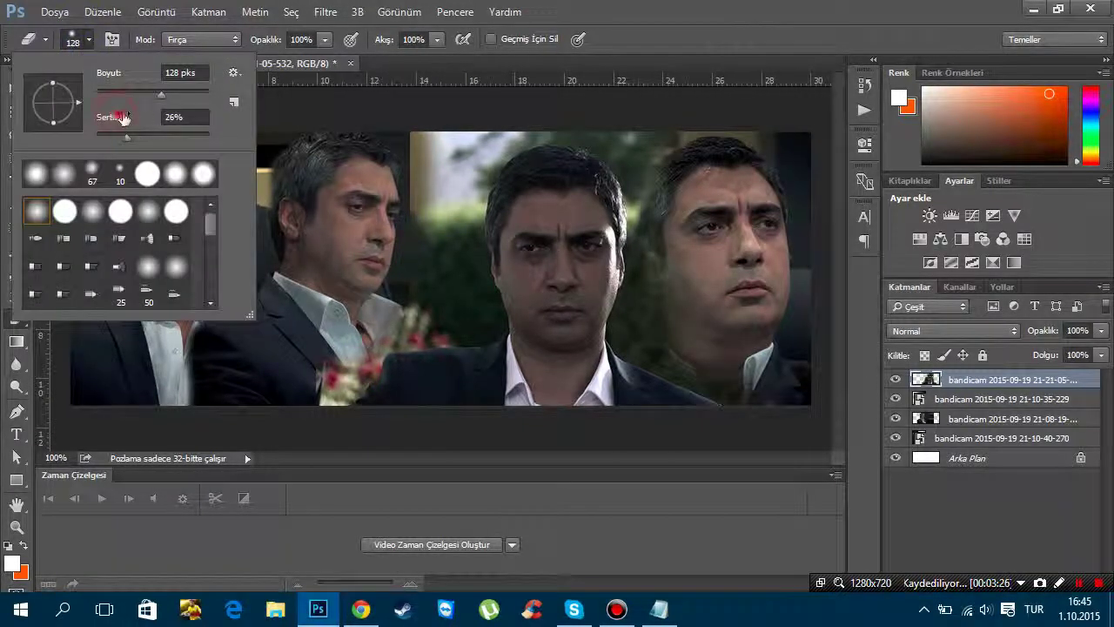
left_click_drag(122, 118, 175, 118)
left_click(659, 168)
mouse_move(679, 300)
left_mouse_down()
mouse_move(687, 365)
mouse_move(744, 370)
mouse_move(746, 383)
left_mouse_up()
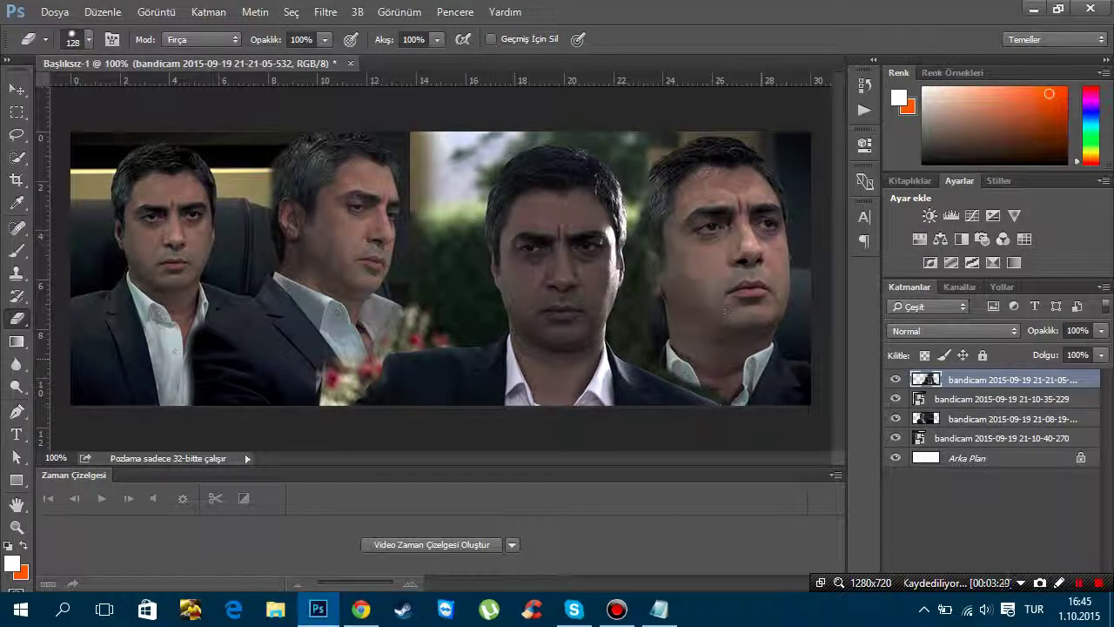
left_click_drag(653, 285, 630, 101)
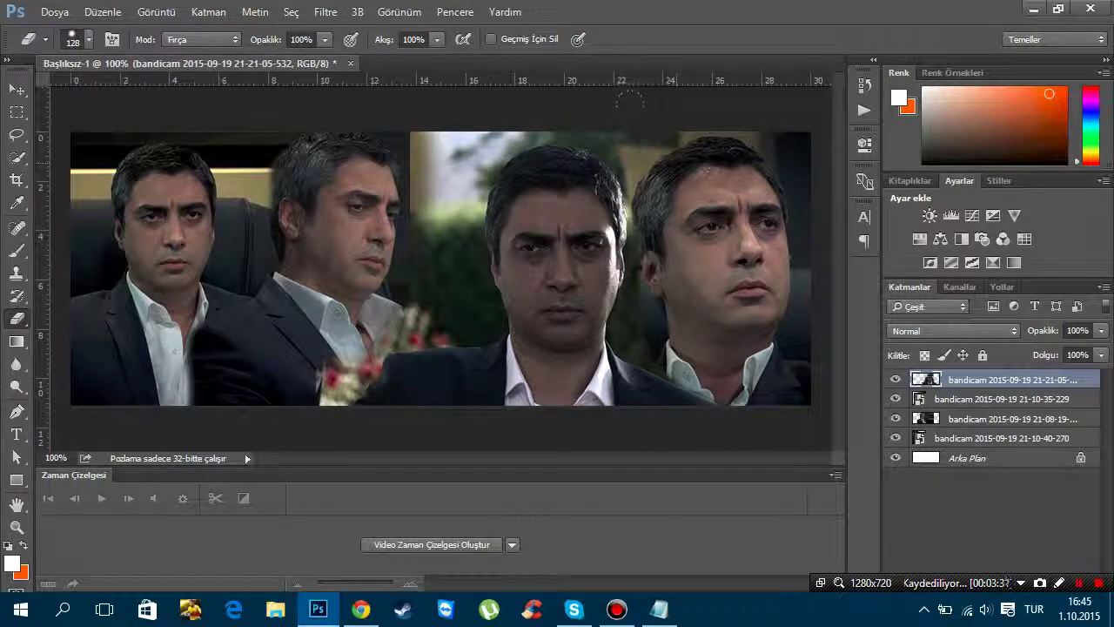
mouse_move(439, 139)
left_mouse_down()
mouse_move(431, 279)
mouse_move(383, 349)
mouse_move(331, 370)
mouse_move(353, 387)
left_mouse_up()
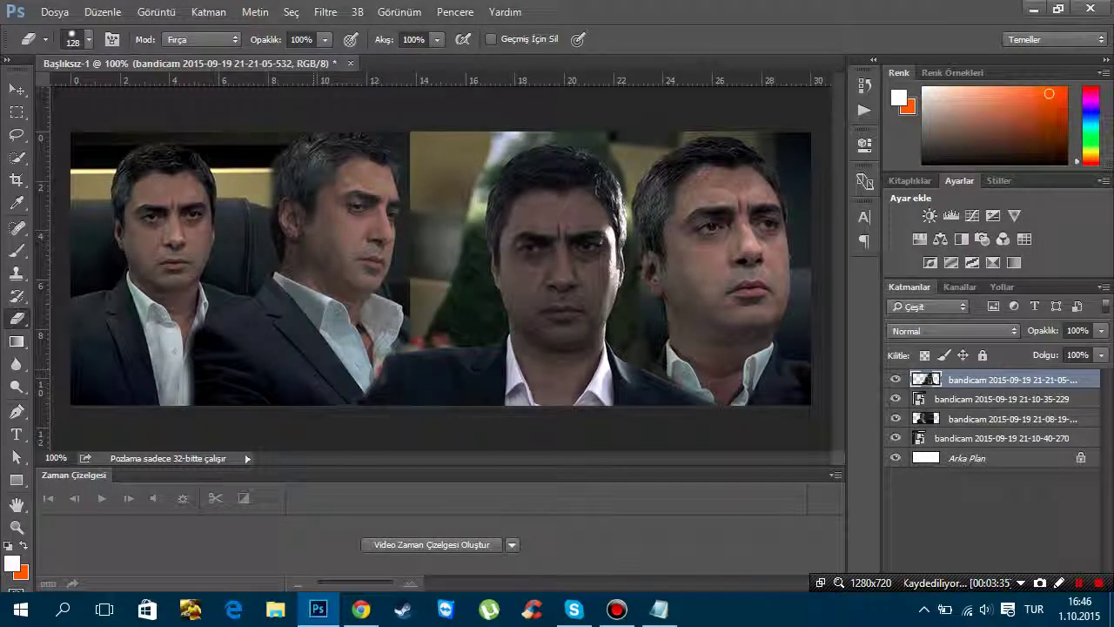
mouse_move(448, 331)
left_mouse_down()
mouse_move(457, 261)
mouse_move(514, 139)
mouse_move(596, 140)
left_mouse_up()
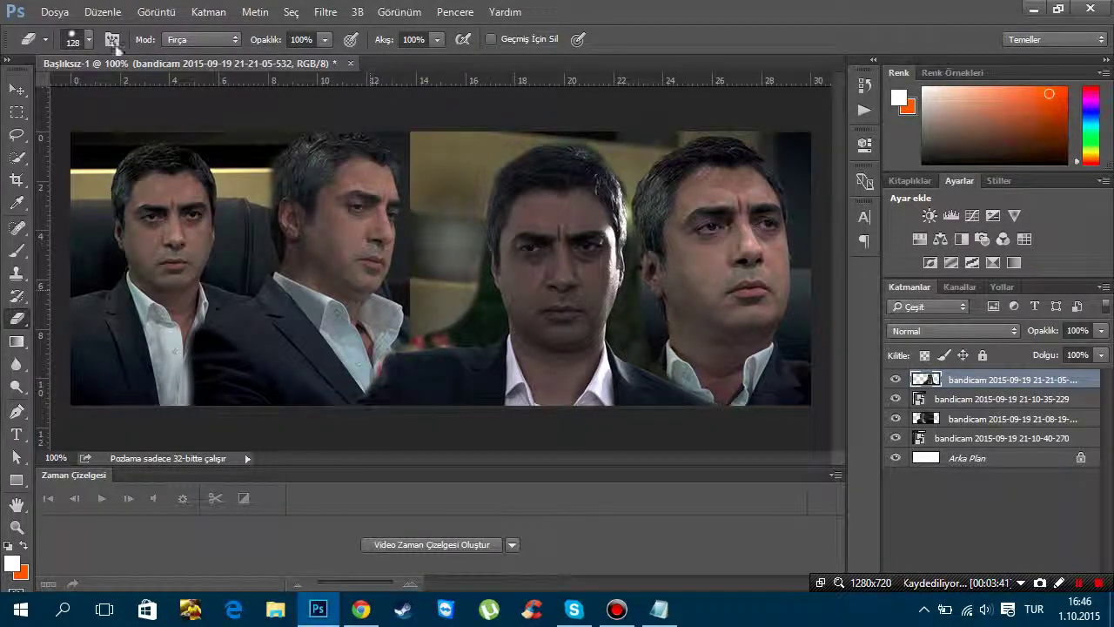
Shrink the eraser to 70 px and zoom to 200% on the seams
left_click(74, 39)
left_click(178, 72)
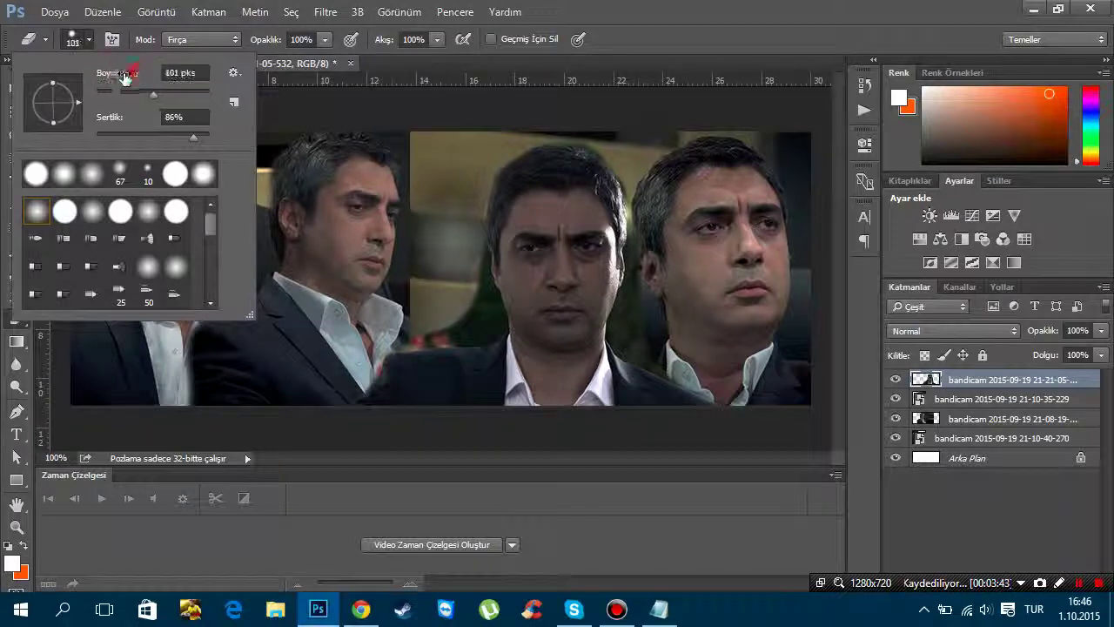
mouse_move(114, 72)
left_mouse_down()
mouse_move(131, 71)
mouse_move(99, 75)
left_mouse_up()
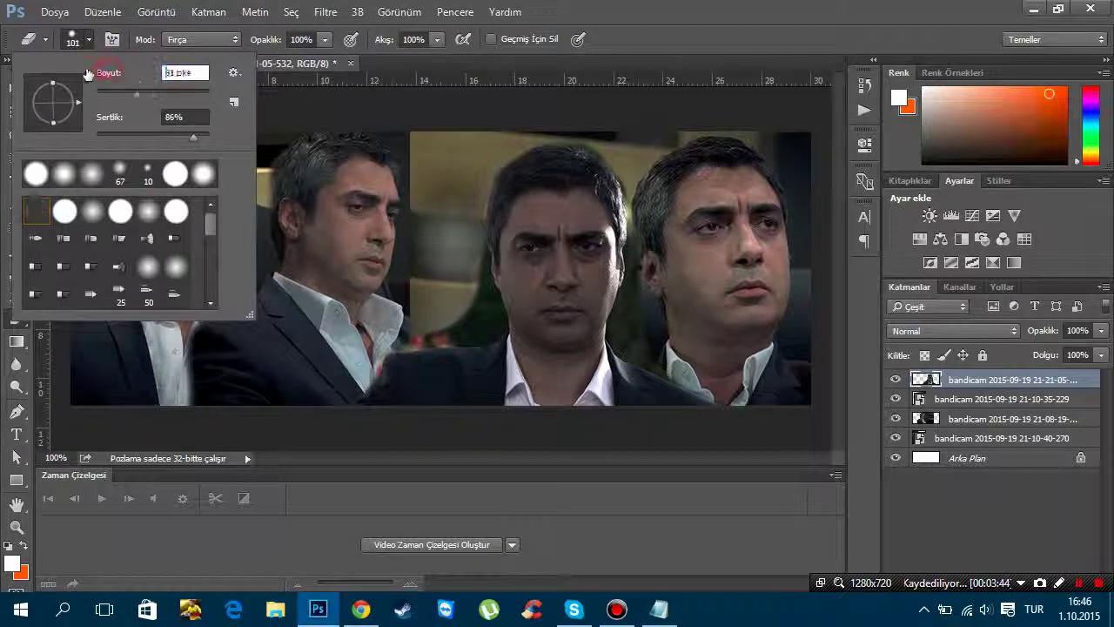
left_click(426, 287)
key("ctrl+plus")
Erase the spots, reddish blob and coloured specks along the seam between the middle faces
scroll(426, 287, "down", 1)
scroll(425, 287, "down", 1)
left_click(464, 296)
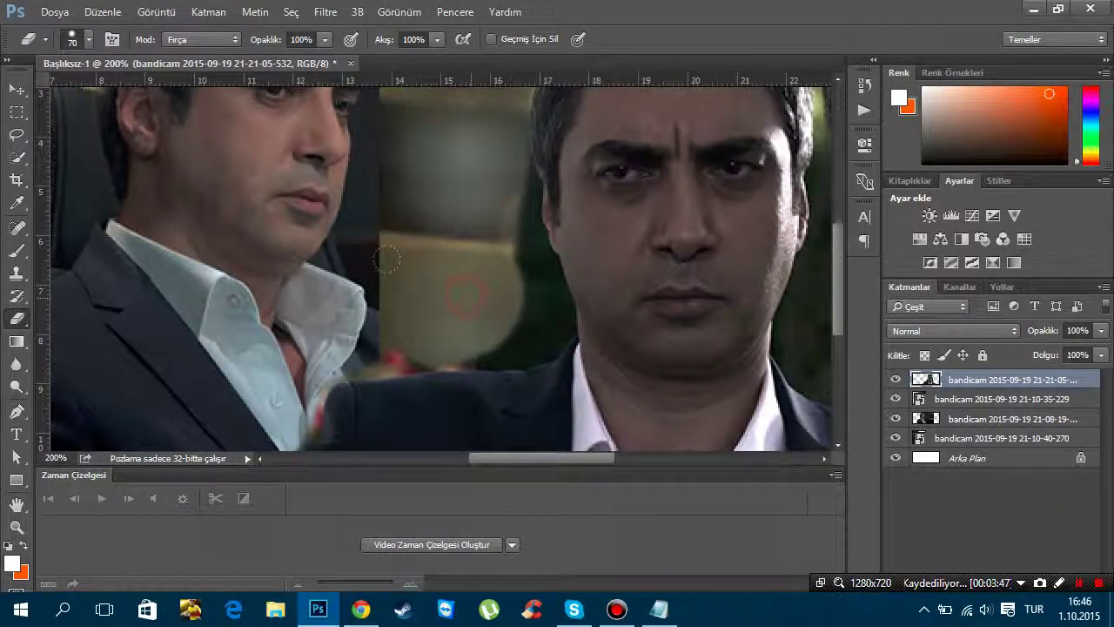
left_click_drag(387, 259, 329, 275)
left_click_drag(506, 261, 479, 359)
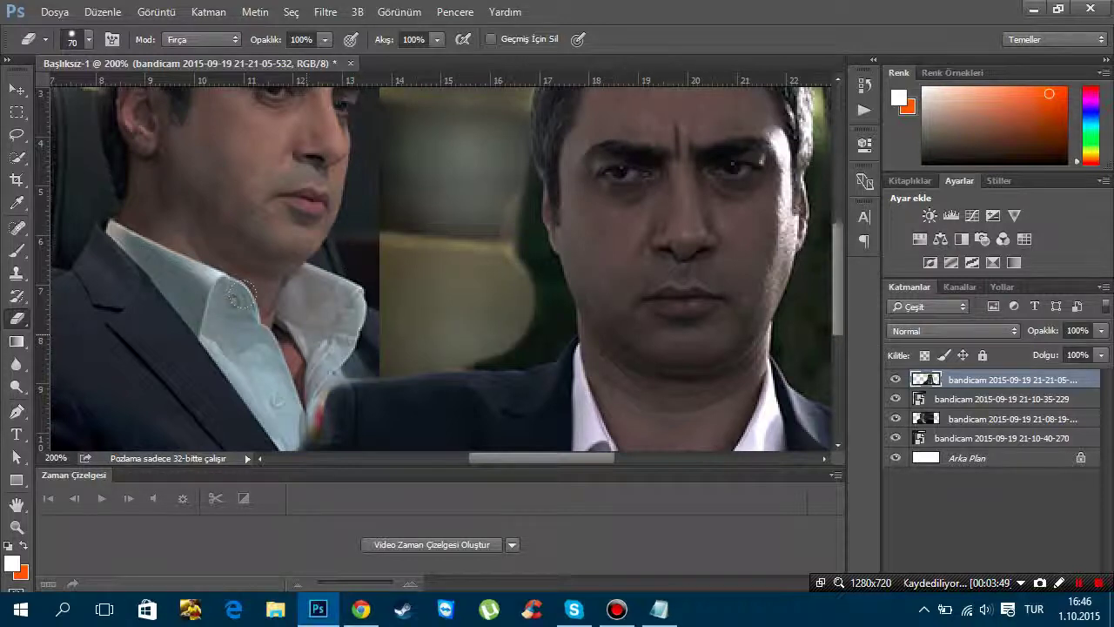
left_click_drag(535, 322, 532, 170)
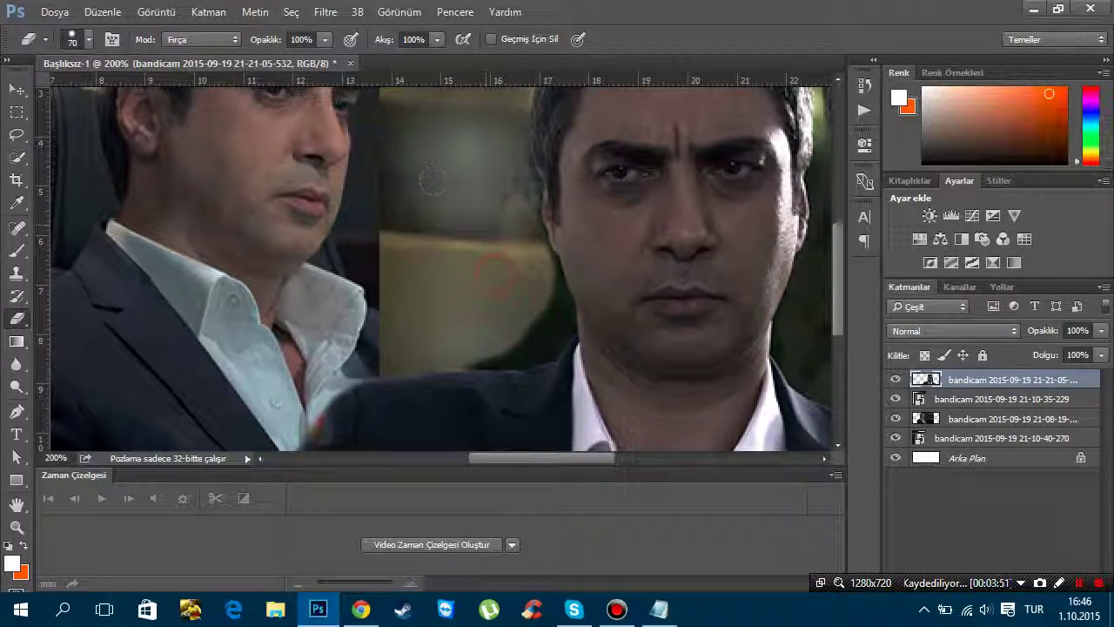
scroll(499, 281, "down", 1)
left_click(498, 281)
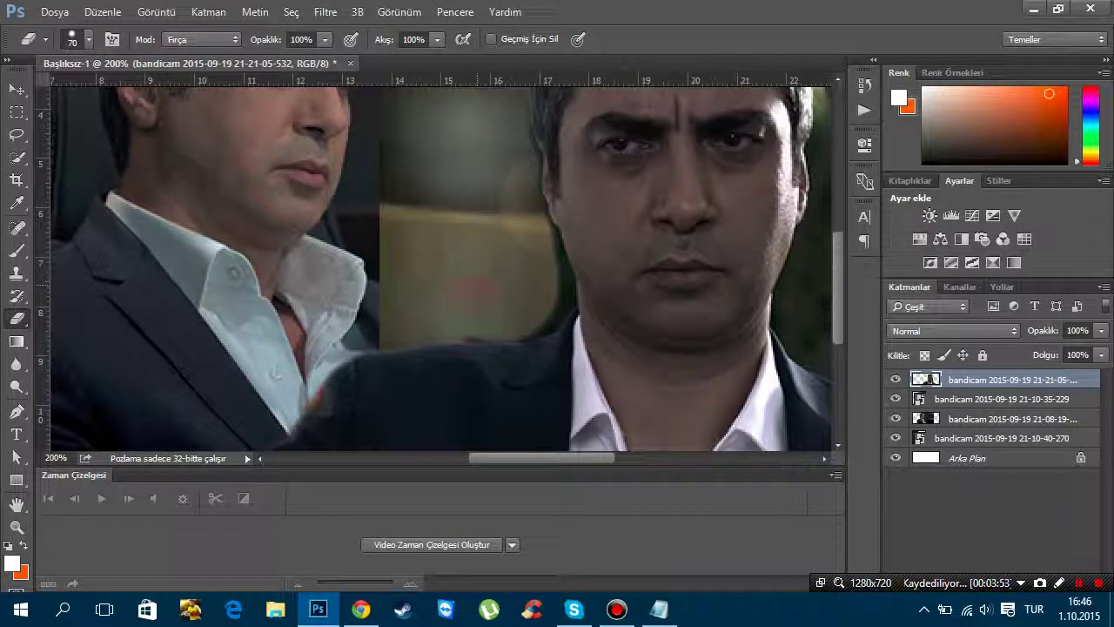
mouse_move(557, 230)
left_mouse_down()
mouse_move(557, 261)
mouse_move(505, 343)
left_mouse_up()
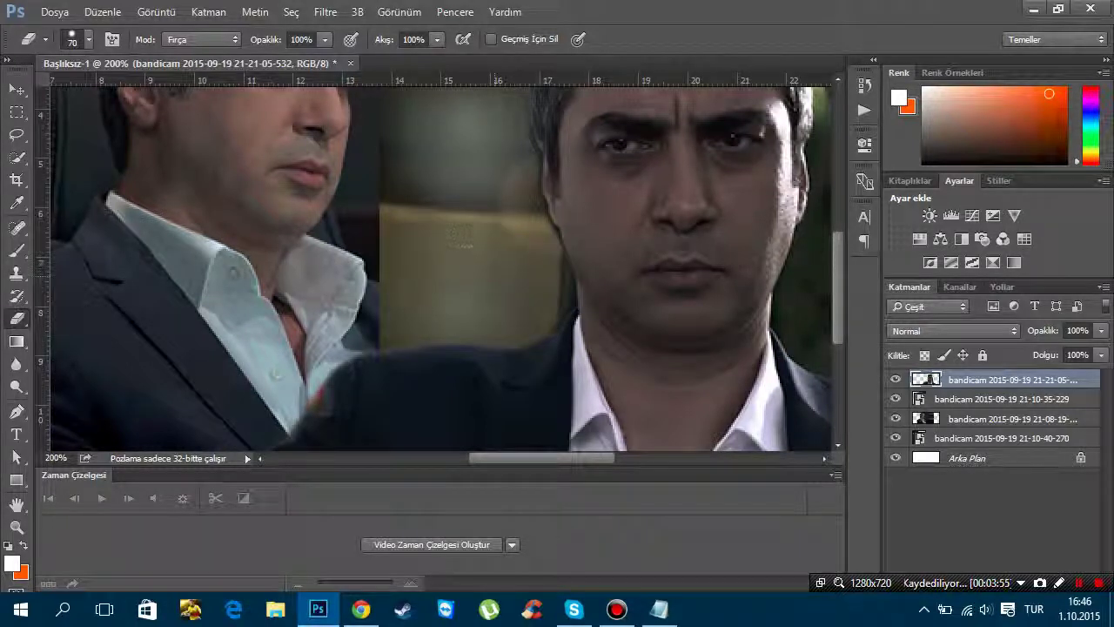
Set the eraser size to 35 and erase the background along the right man's hair edge
left_click(73, 42)
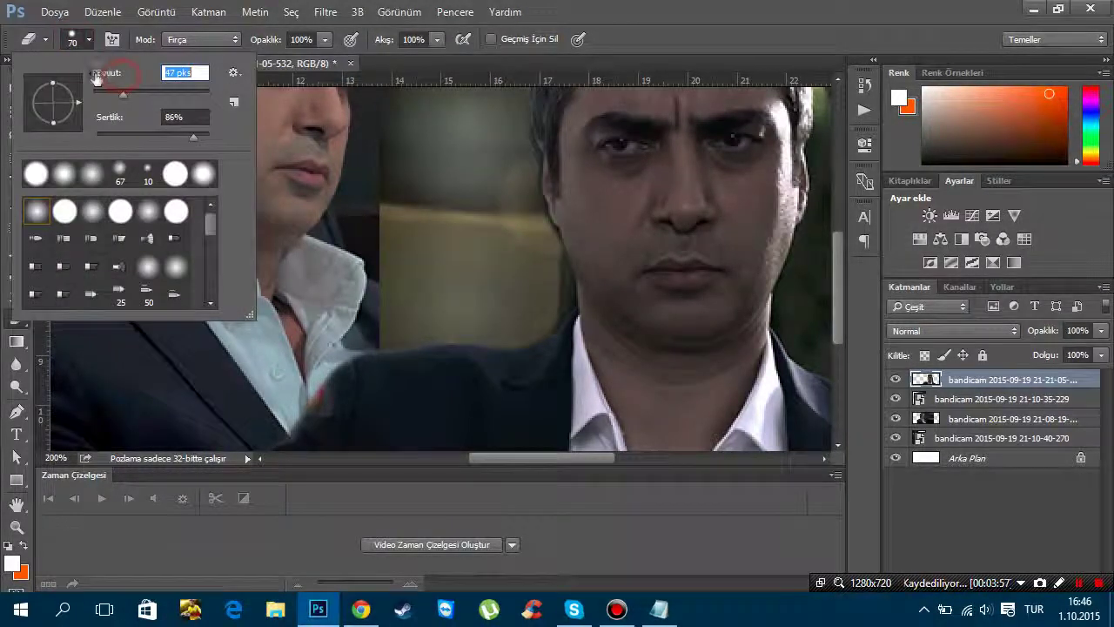
left_click(529, 273)
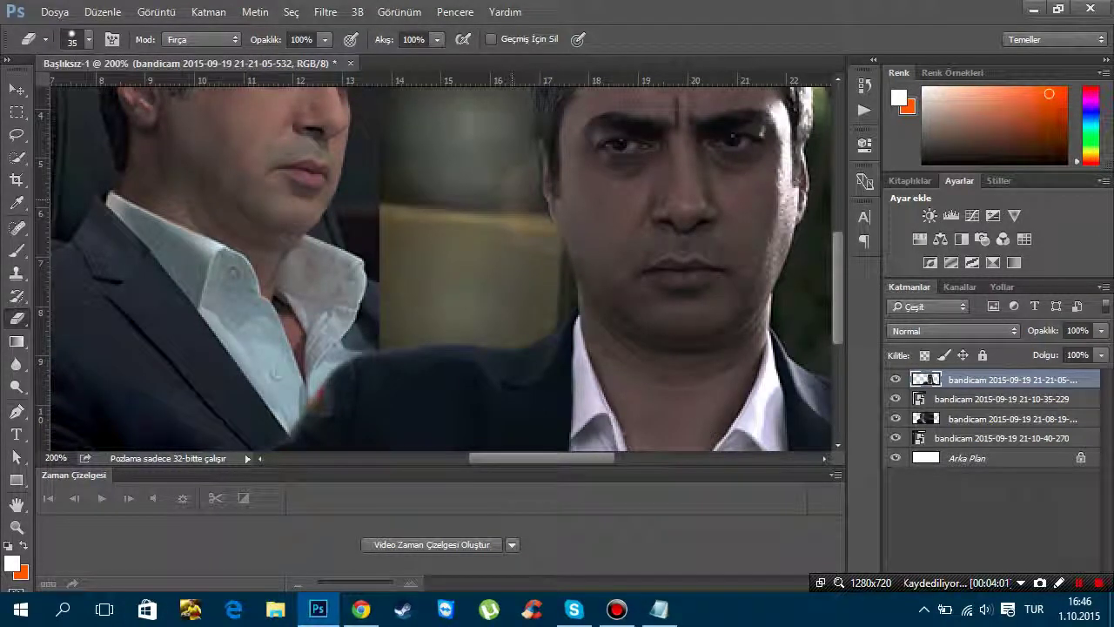
scroll(493, 144, "up", 3)
scroll(348, 140, "up", 3)
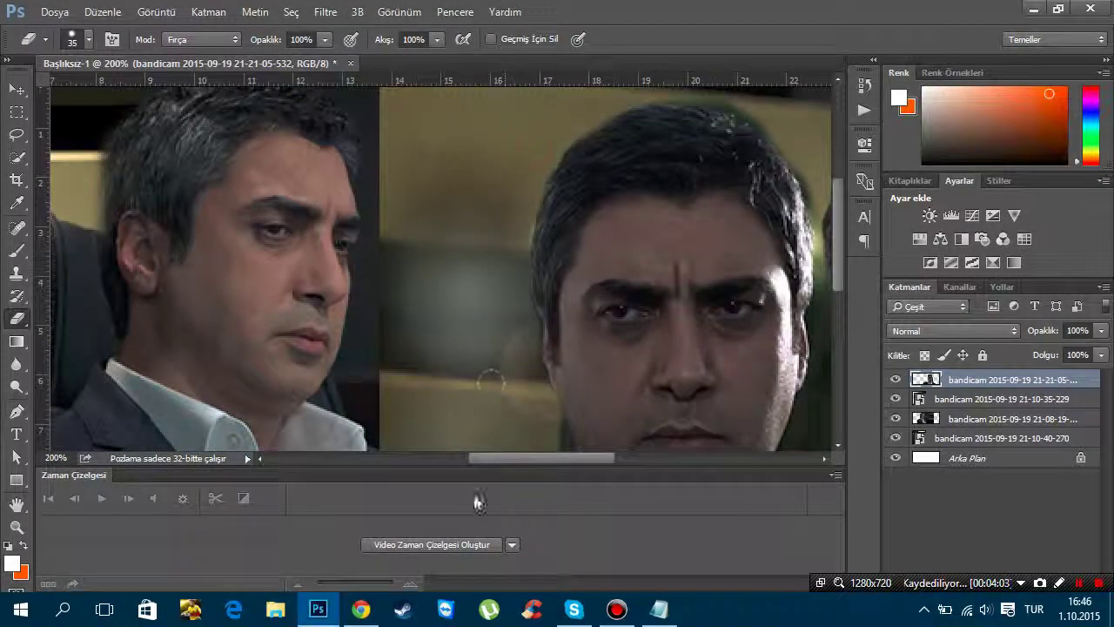
scroll(691, 229, "right", 5)
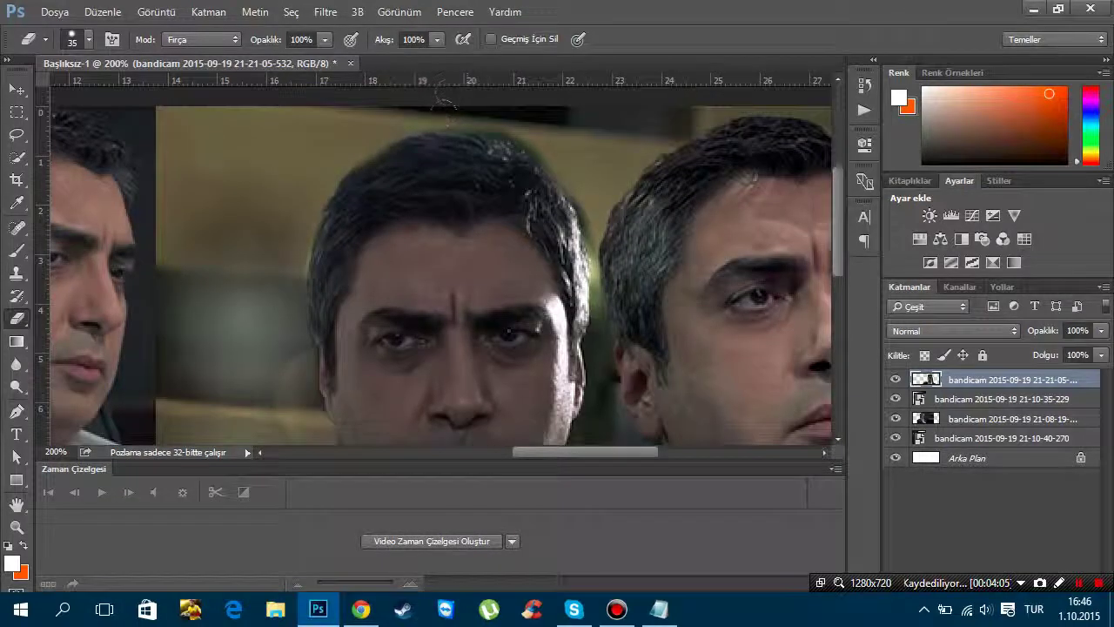
left_click_drag(591, 205, 598, 224)
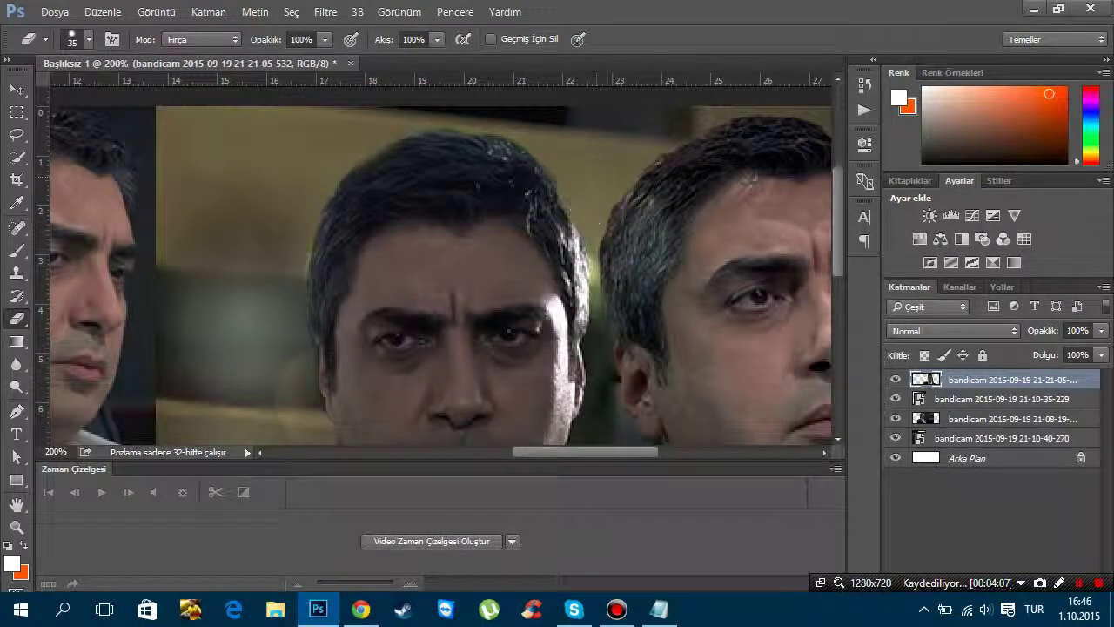
mouse_move(446, 131)
left_mouse_down()
mouse_move(535, 169)
mouse_move(620, 235)
left_mouse_up()
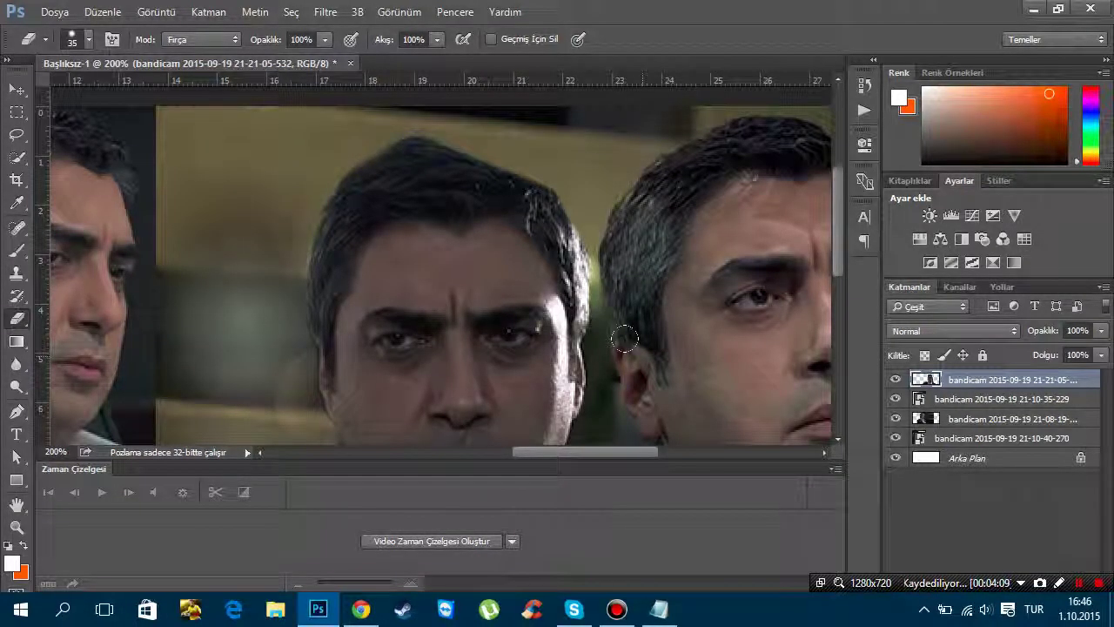
left_click_drag(624, 338, 644, 366)
key("ctrl+z")
left_click_drag(604, 220, 621, 237)
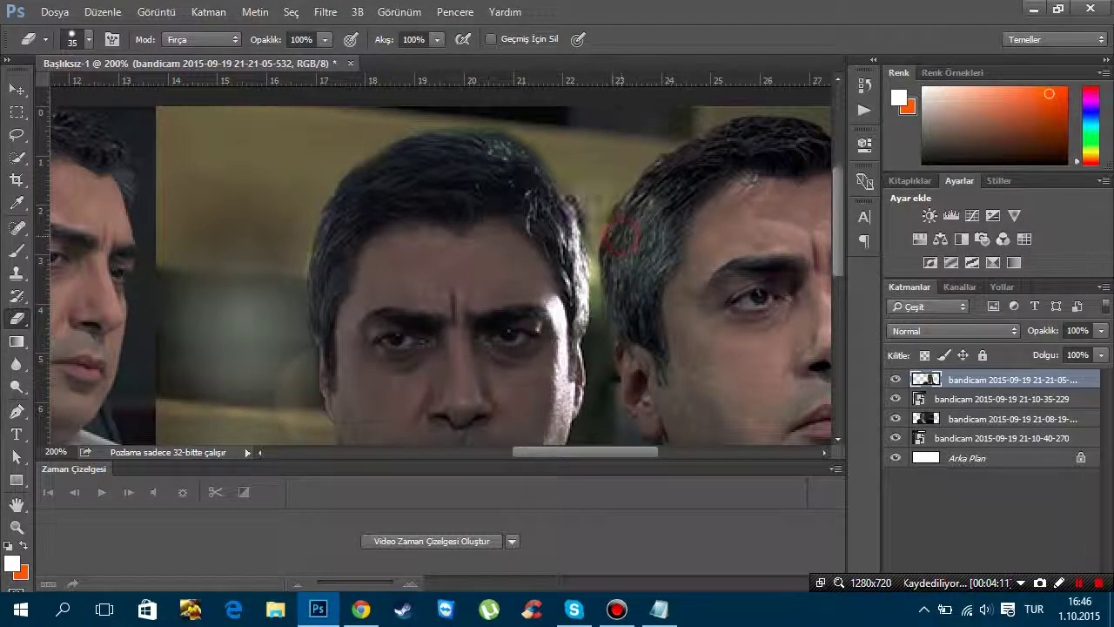
Erase part of the middle frame near the right face, then zoom out to fit the image
scroll(617, 318, "down", 1)
scroll(617, 318, "down", 4)
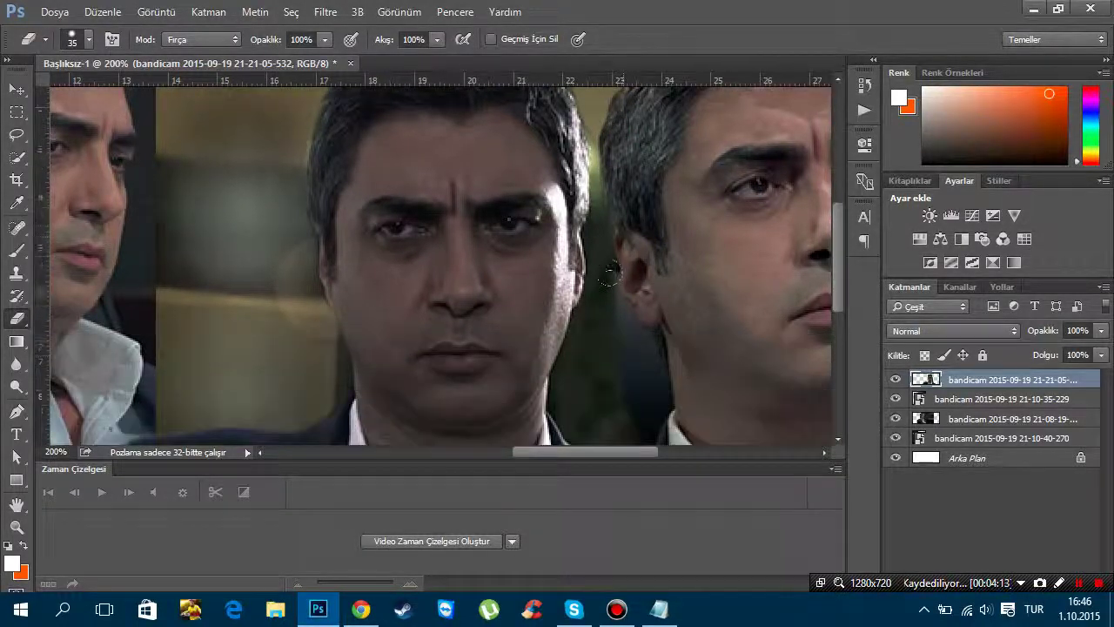
scroll(617, 318, "down", 5)
scroll(616, 319, "down", 1)
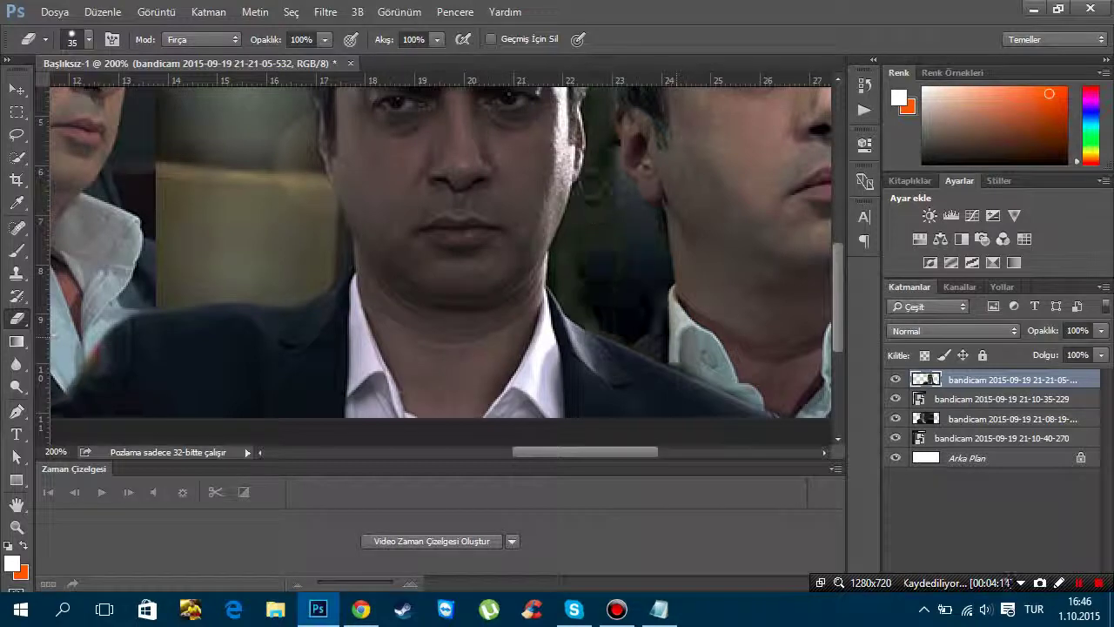
scroll(605, 129, "up", 2)
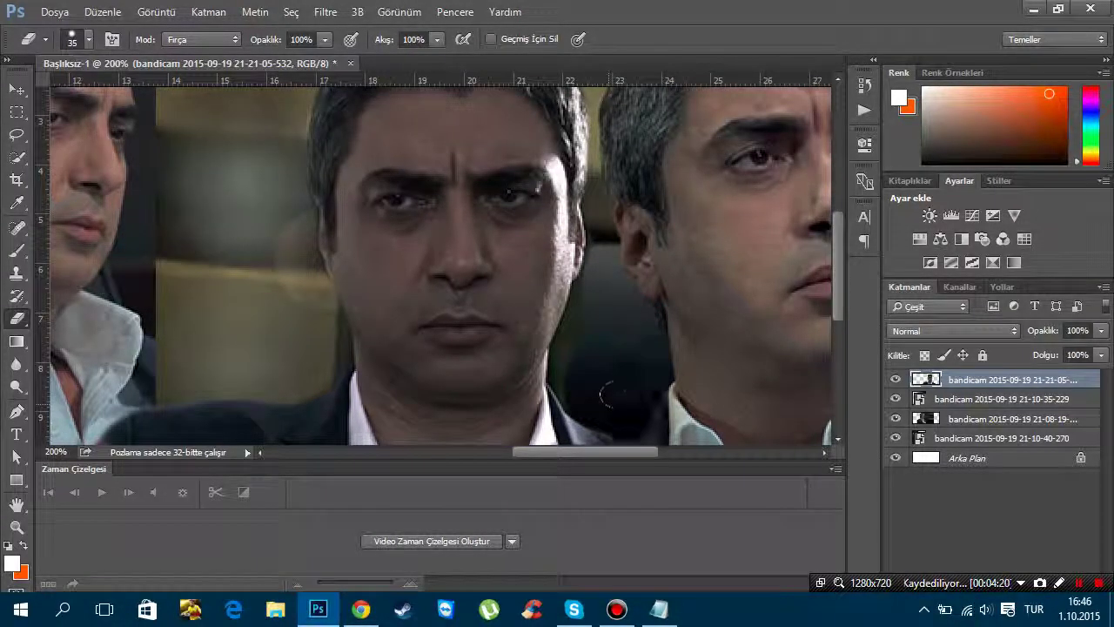
left_click(571, 319)
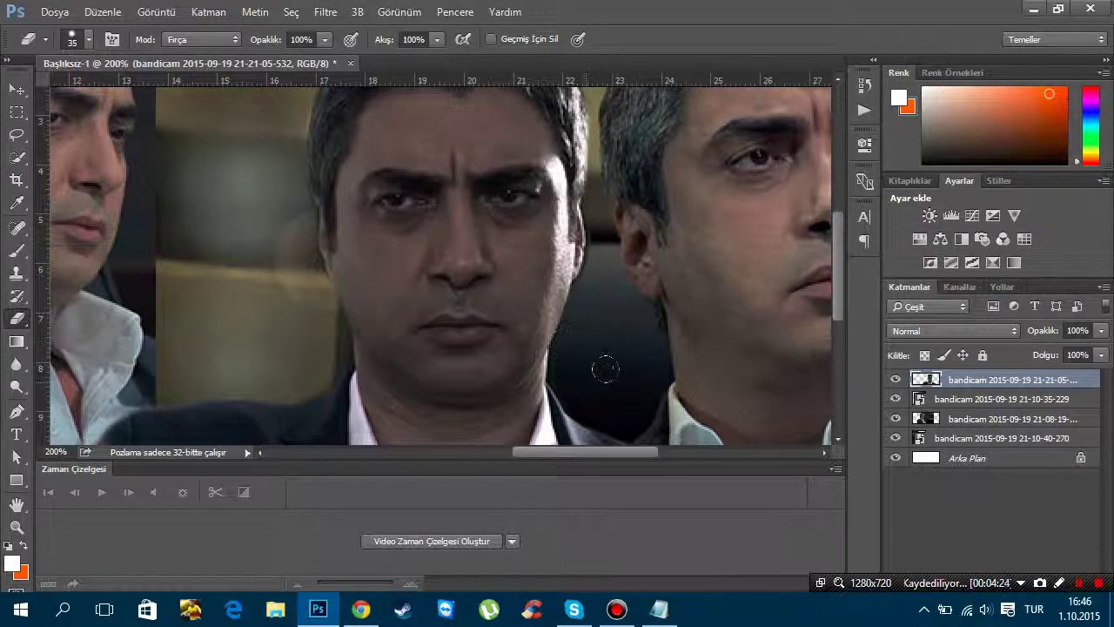
scroll(605, 369, "down", 3)
scroll(605, 369, "down", 1)
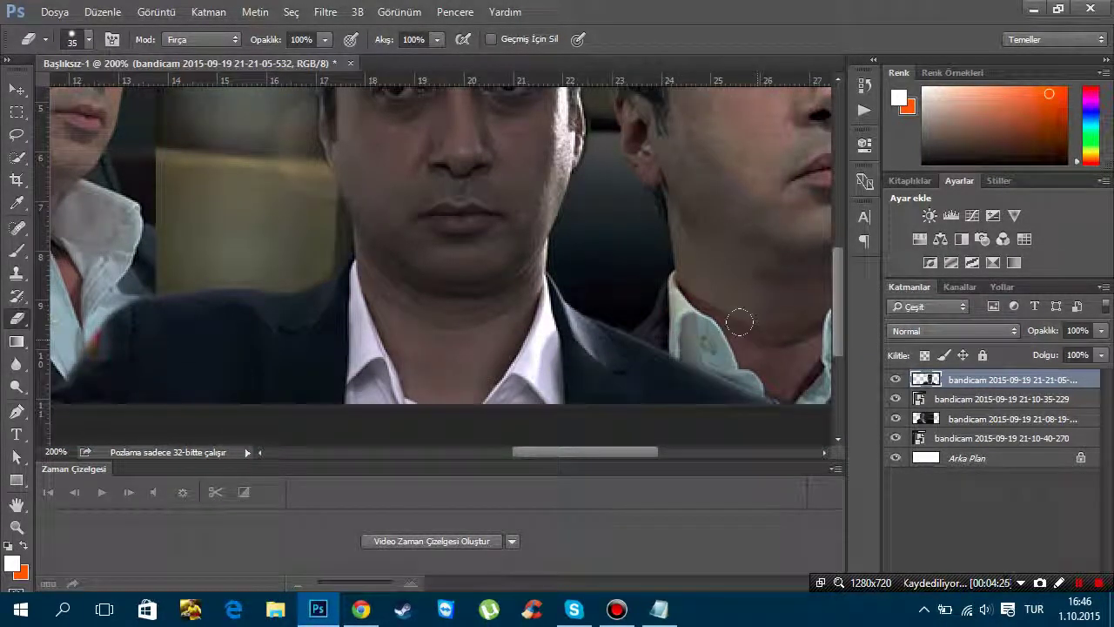
scroll(739, 323, "down", 2)
scroll(749, 336, "down", 2)
scroll(758, 343, "down", 1)
scroll(772, 354, "up", 3)
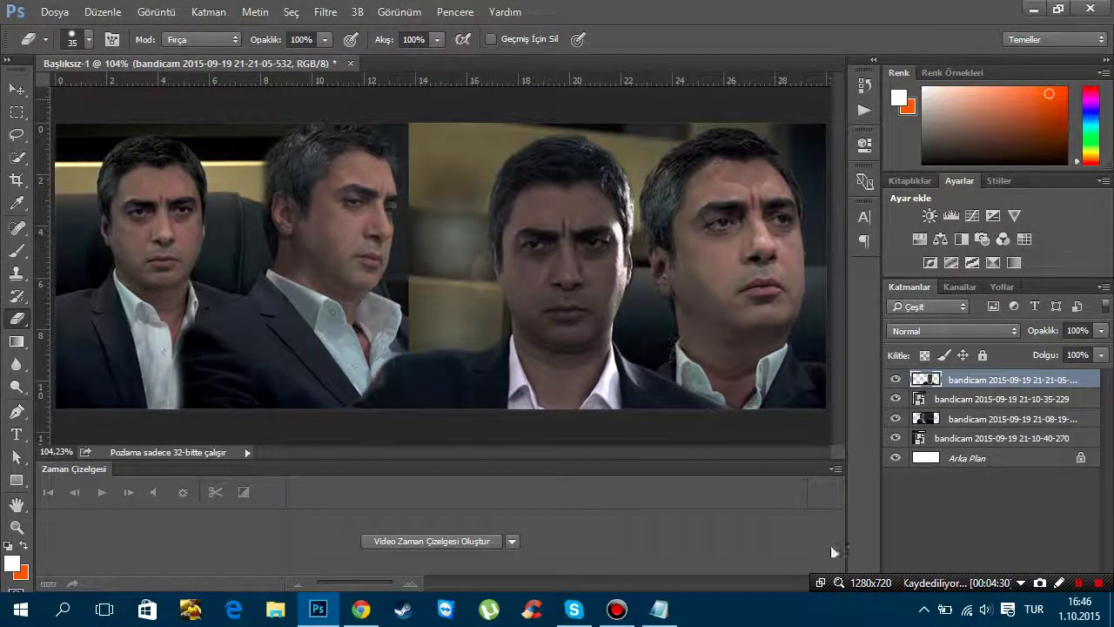
Toggle the right-hand frame's visibility to check it and switch to the Gradient tool
left_click(895, 399)
left_click(958, 399)
left_click(16, 341)
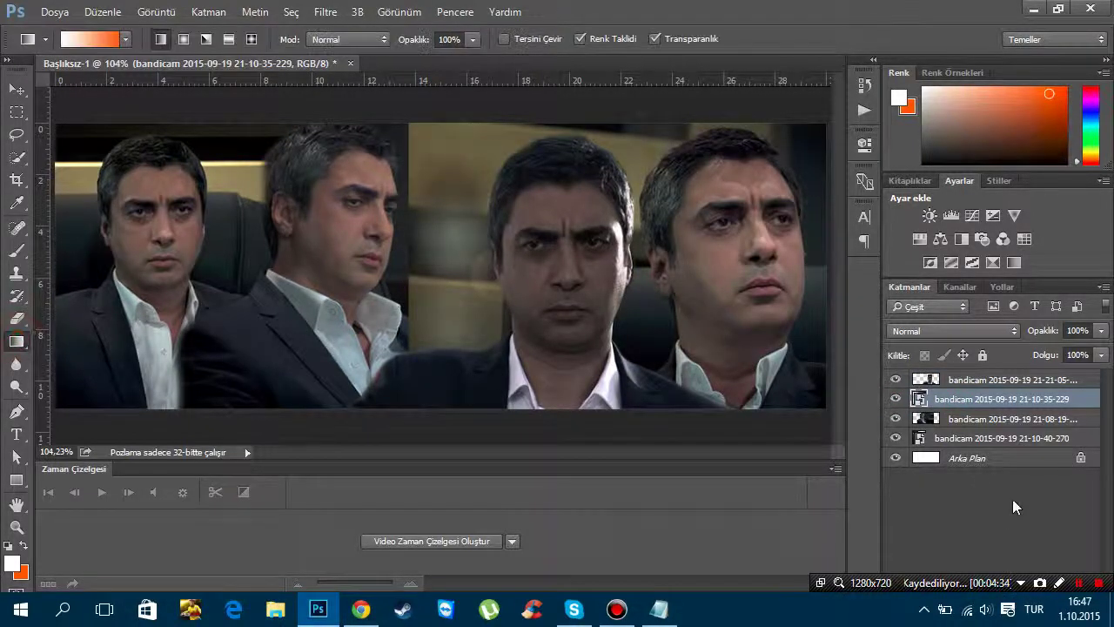
left_click(1012, 518)
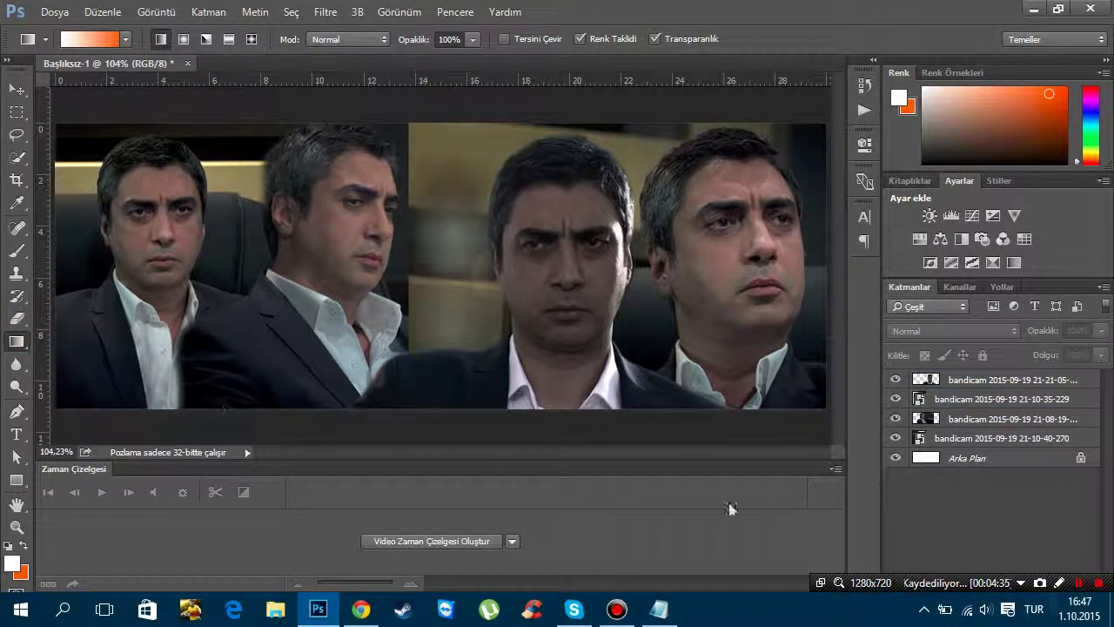
left_click(884, 585)
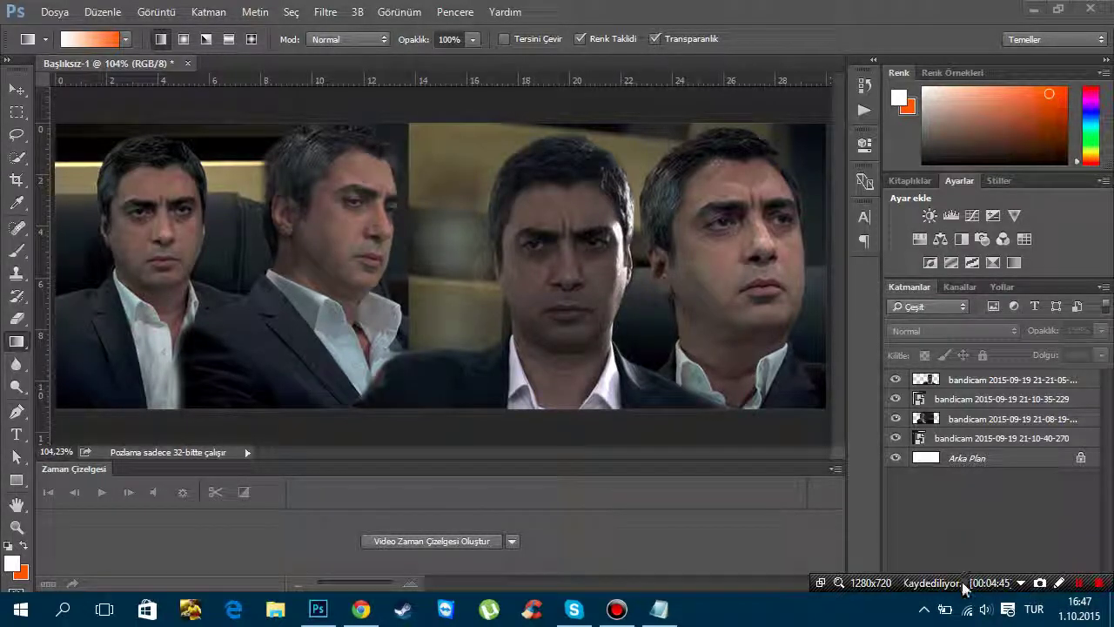
left_click_drag(964, 589, 963, 511)
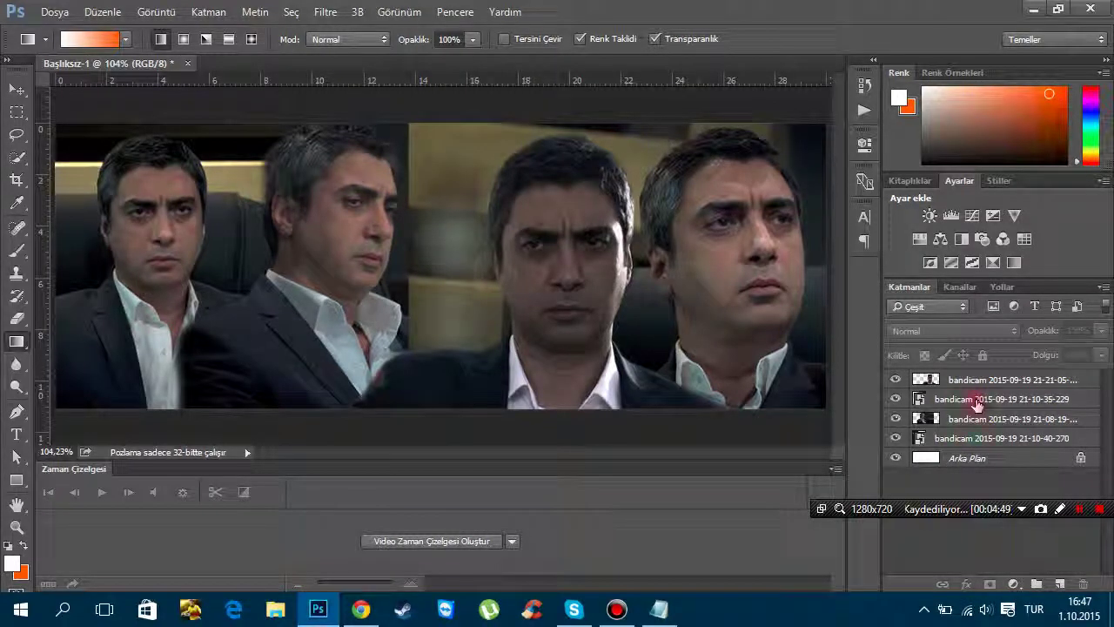
Add a layer mask to 21-10-35-229 and drag a black-to-white gradient across the seam
left_click(978, 401)
left_click(896, 399)
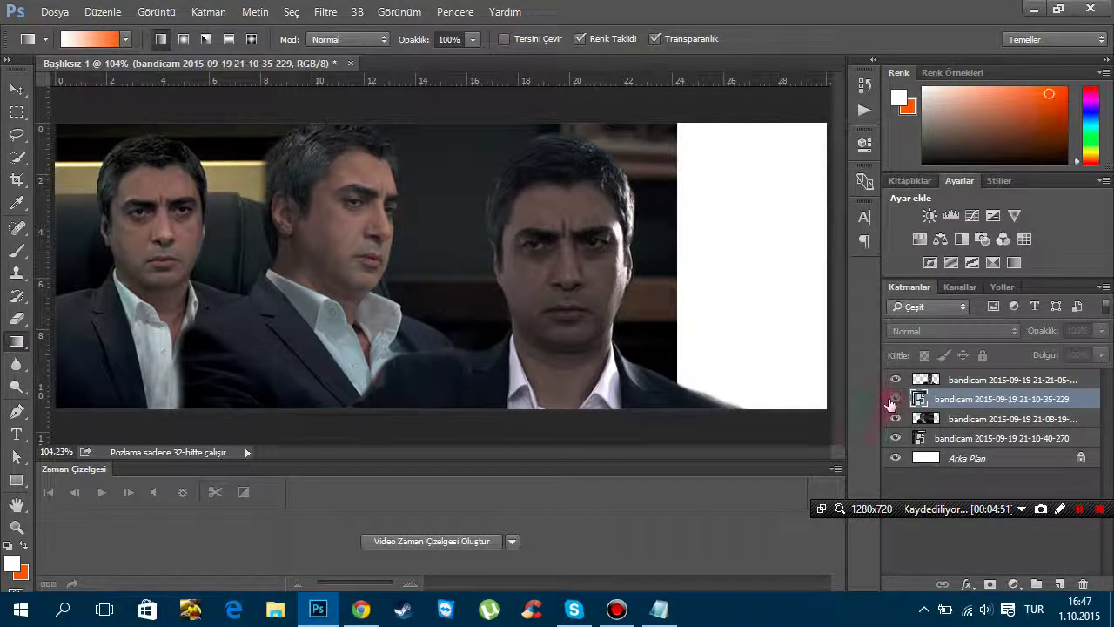
left_click(990, 586)
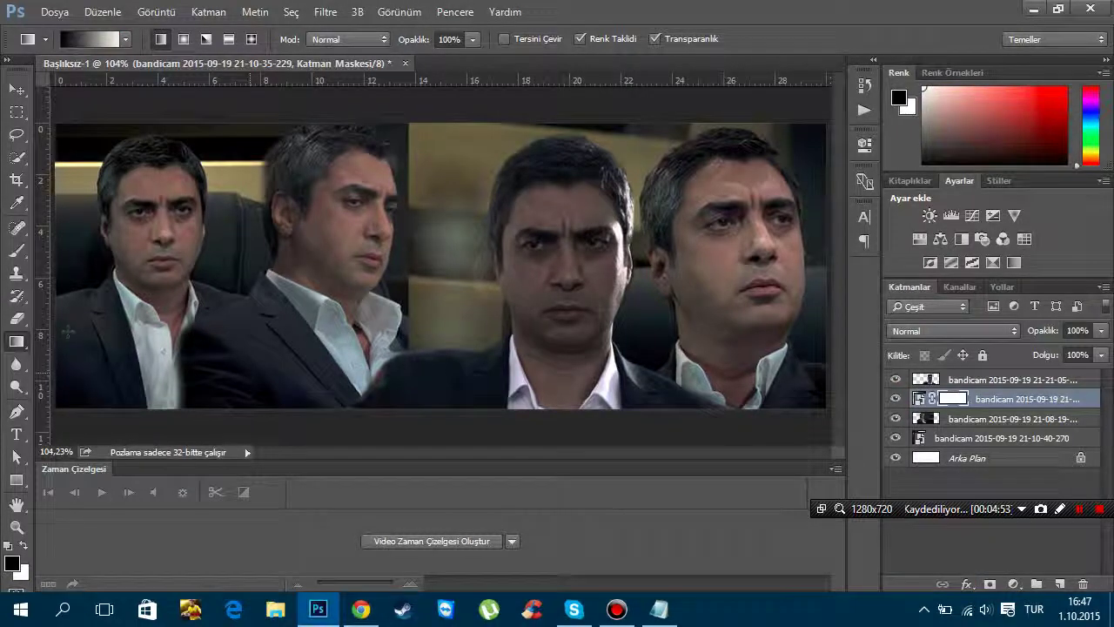
left_click_drag(399, 260, 763, 258)
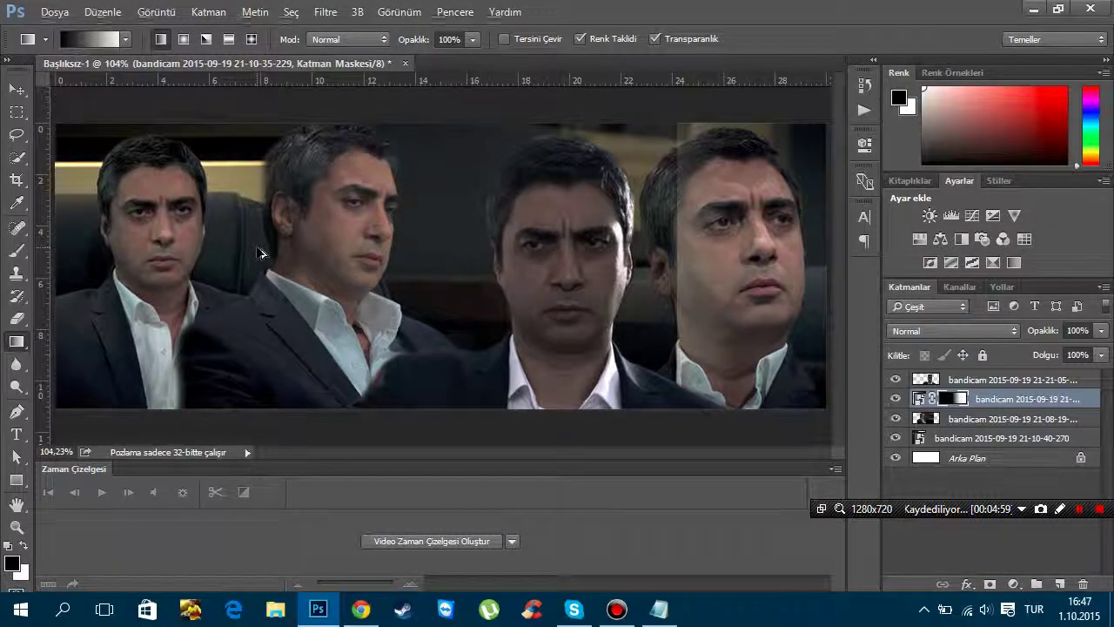
key("ctrl+z")
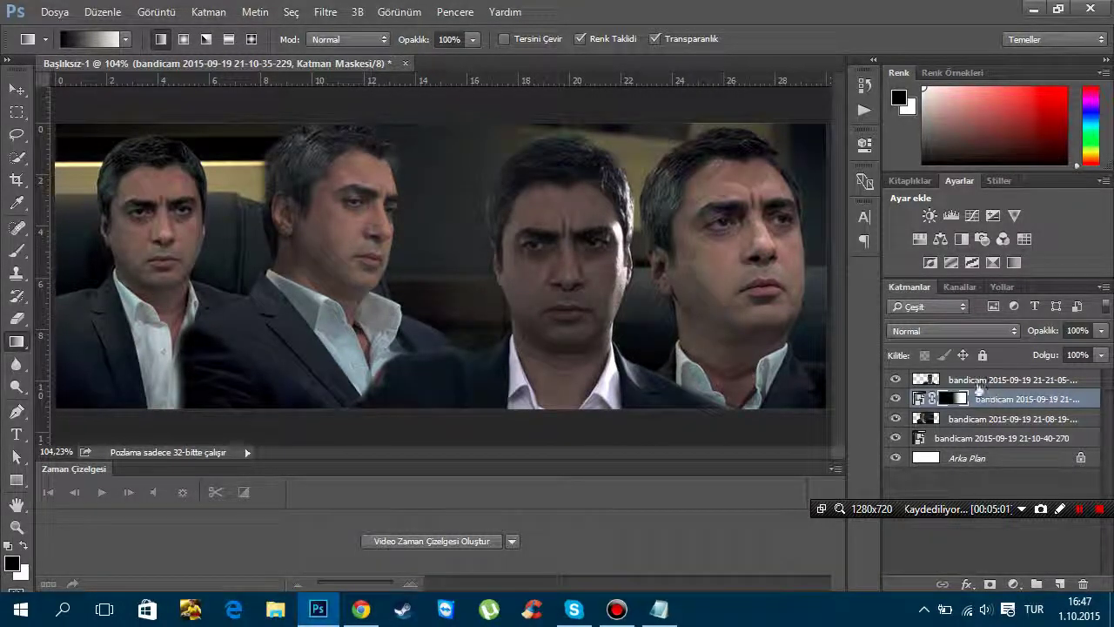
left_click(979, 381)
Scale the top 21-21-05-532 frame proportionally to 110%, raise it slightly, and commit
key("ctrl+t")
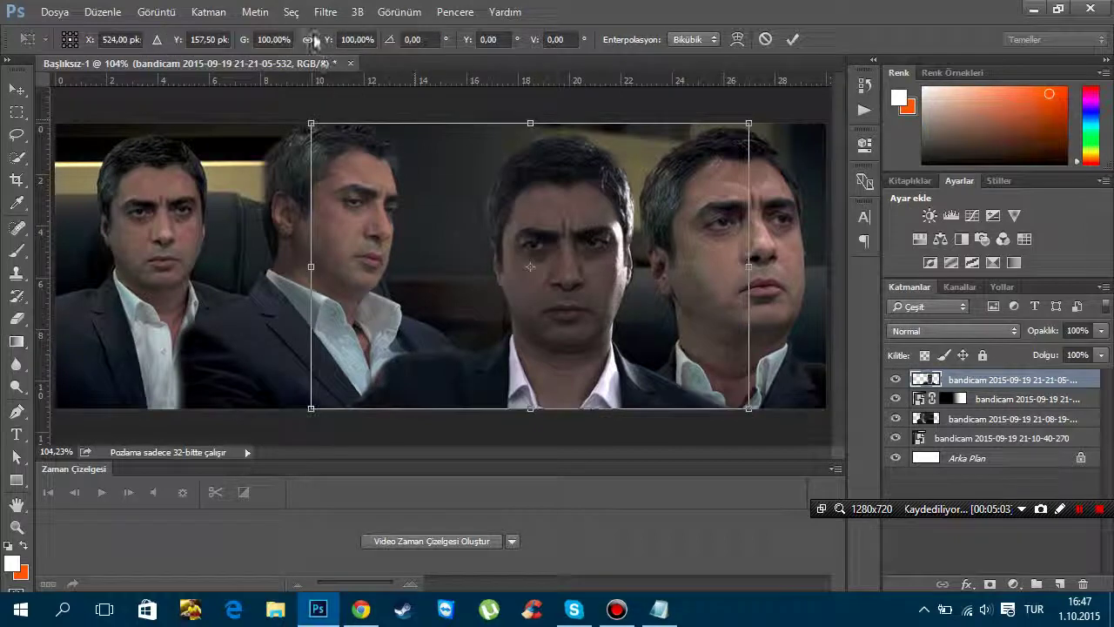
left_click(307, 39)
left_click_drag(246, 39, 266, 39)
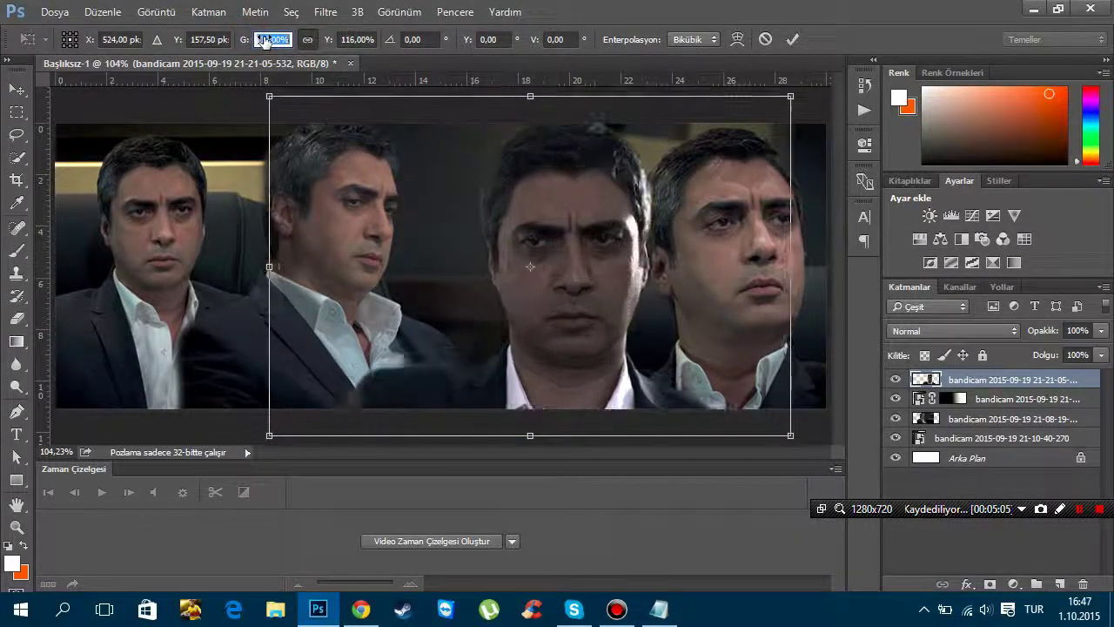
left_click_drag(570, 296, 553, 279)
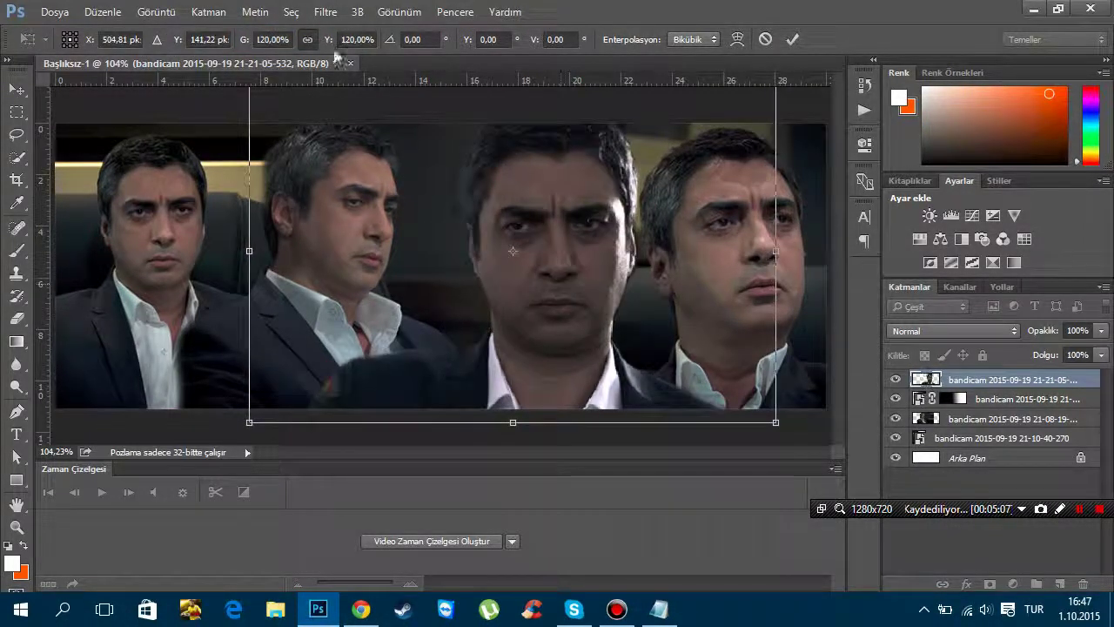
left_click_drag(243, 39, 235, 41)
left_click_drag(509, 248, 509, 251)
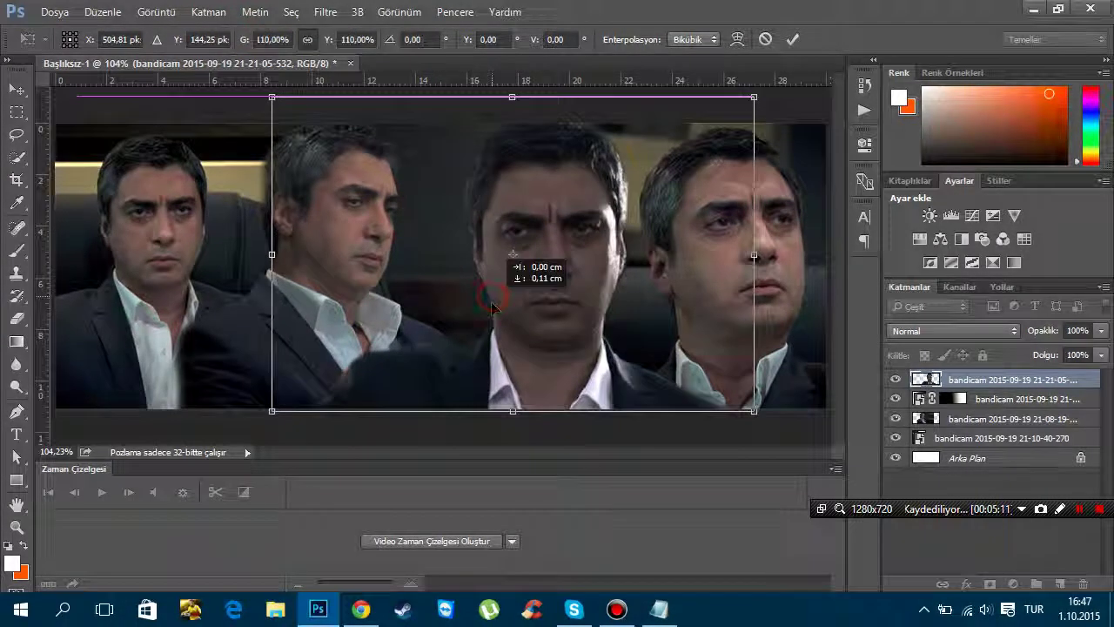
left_click(793, 39)
key("g")
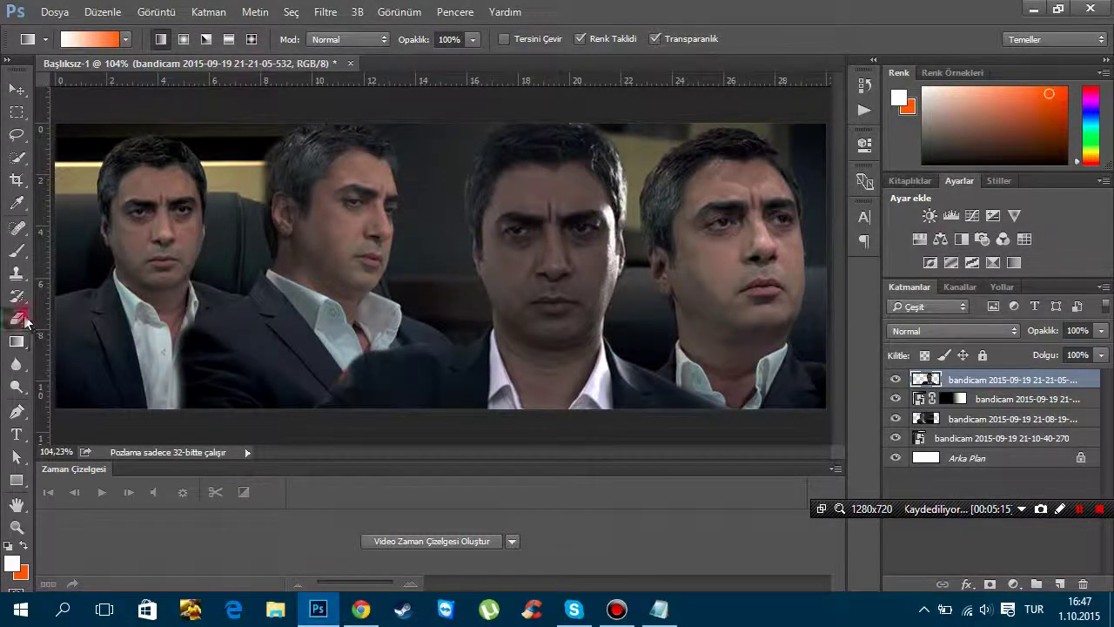
left_click(18, 318)
left_click(335, 362)
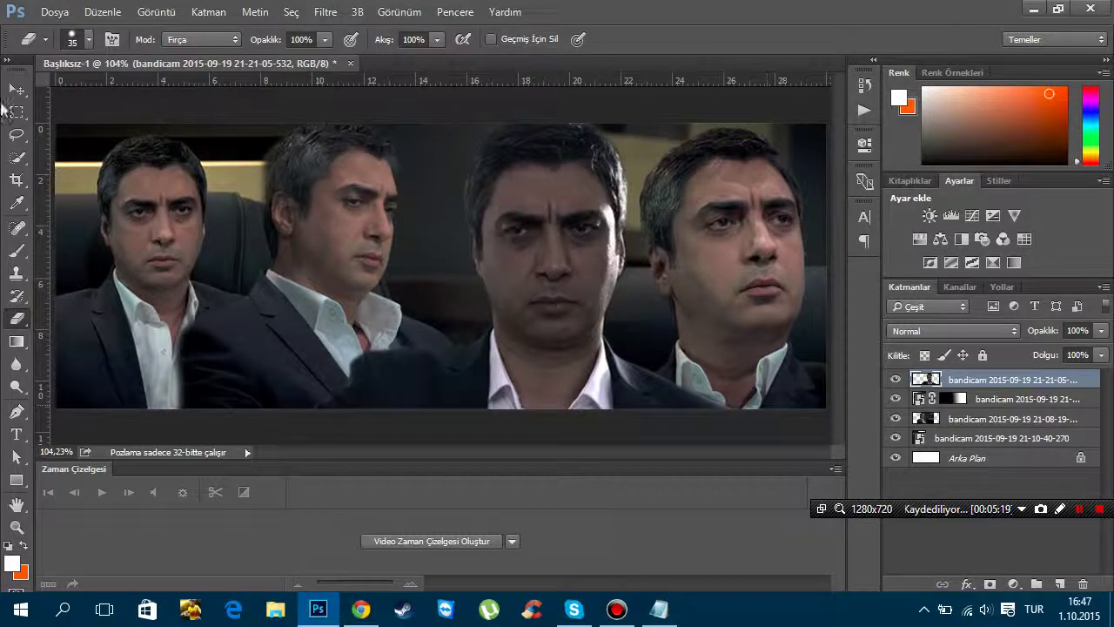
Drag the leftmost and second men's frames left and nudge the right-hand frame slightly left
left_click(15, 89)
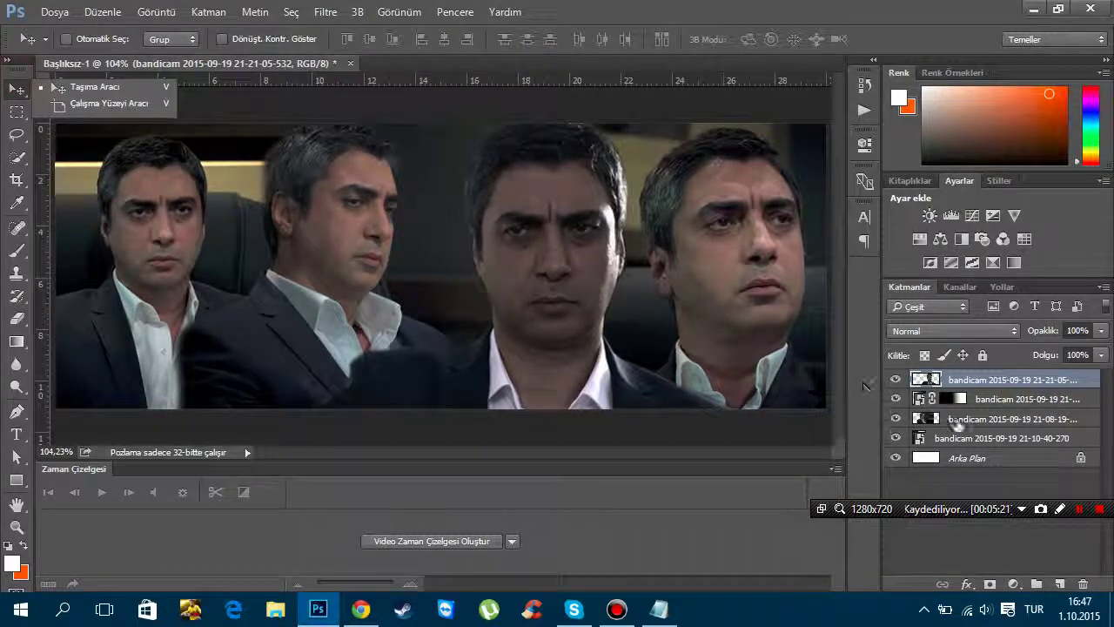
left_click(958, 418)
left_click_drag(339, 311, 309, 311)
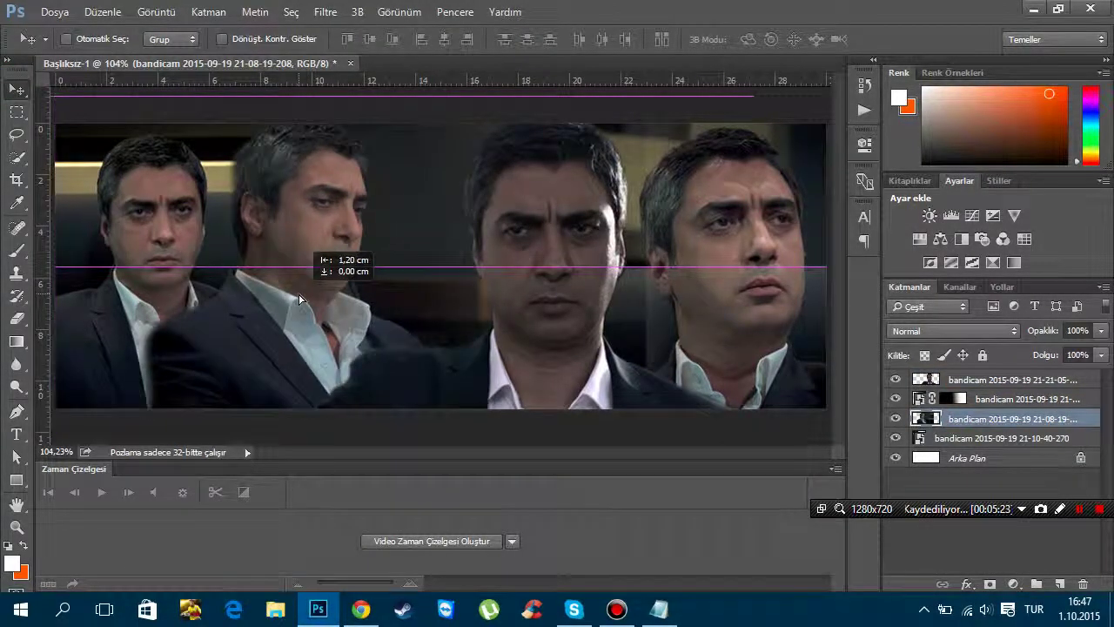
left_click(1002, 438)
left_click_drag(240, 249, 174, 234)
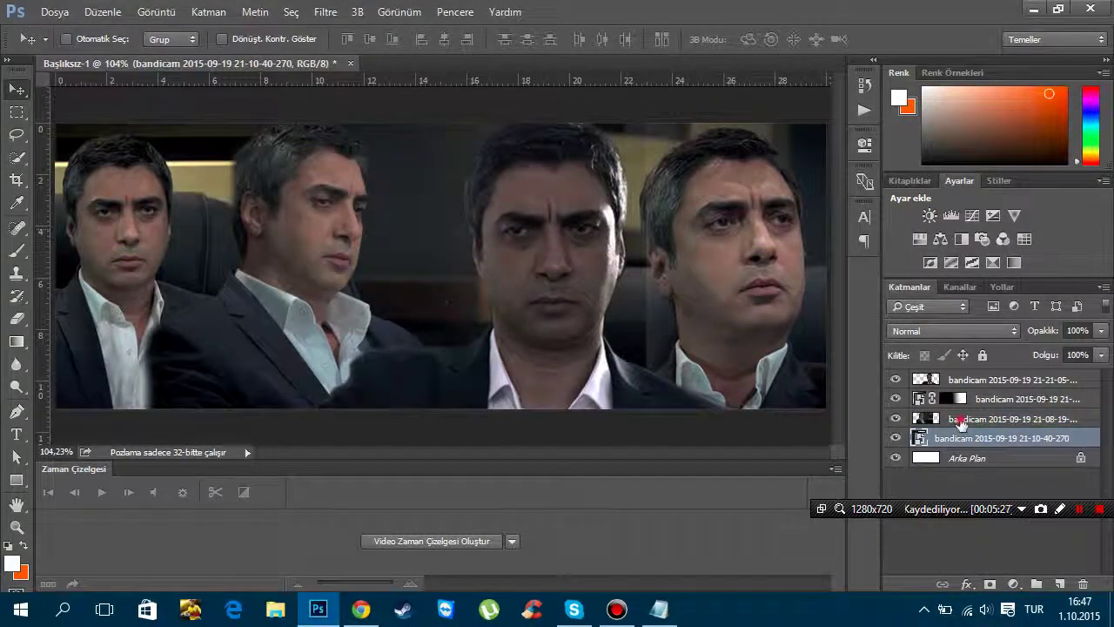
left_click(1001, 418)
left_click_drag(335, 296, 305, 319)
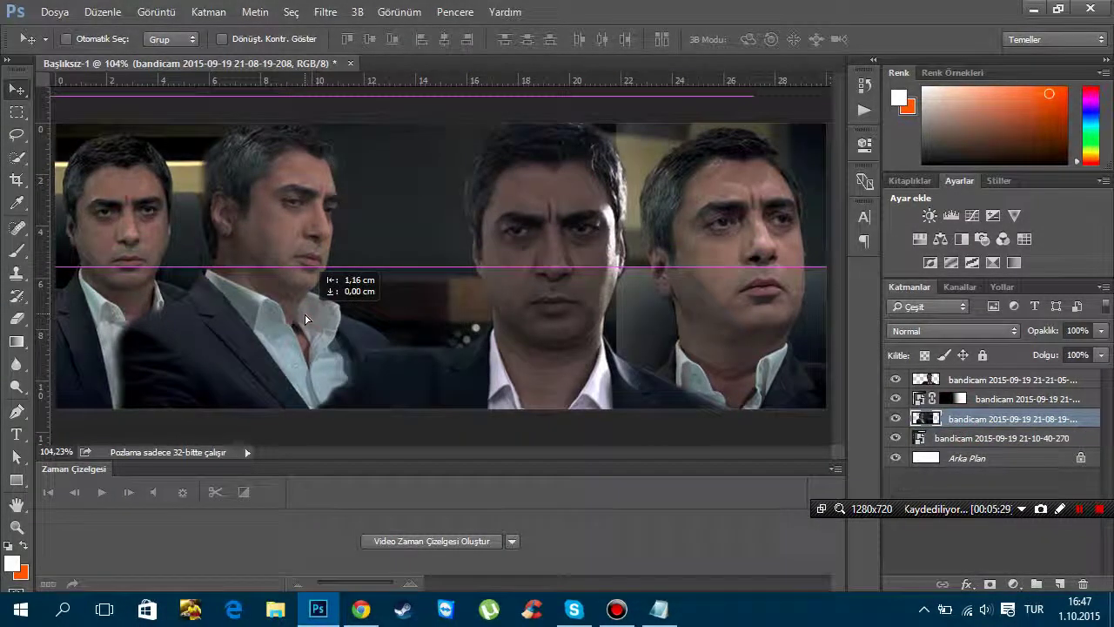
left_click(1001, 398)
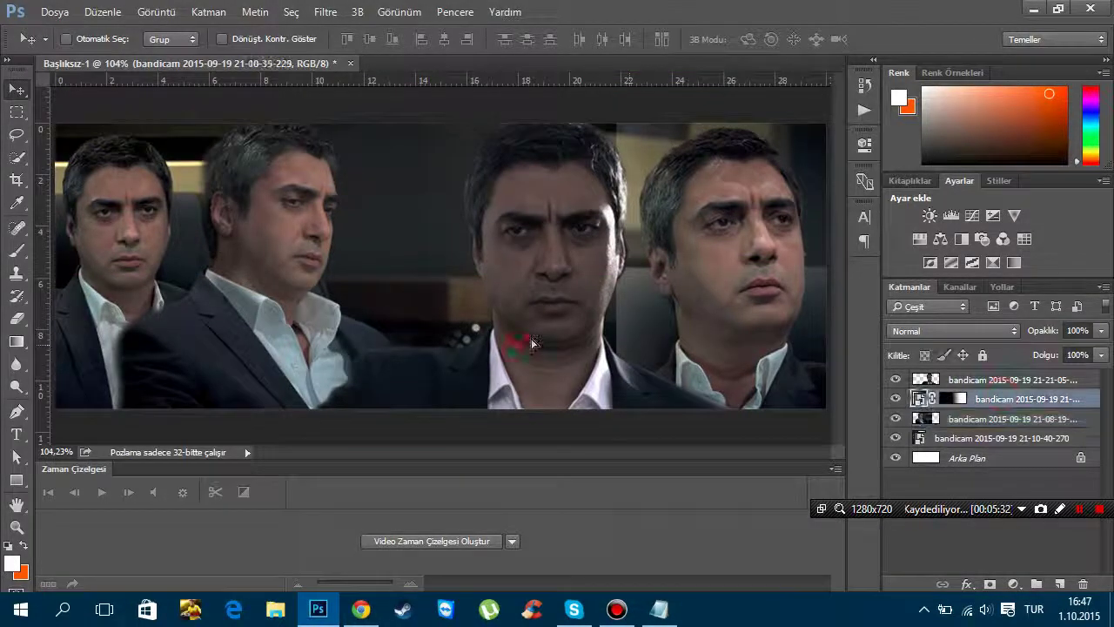
left_click_drag(531, 343, 524, 336)
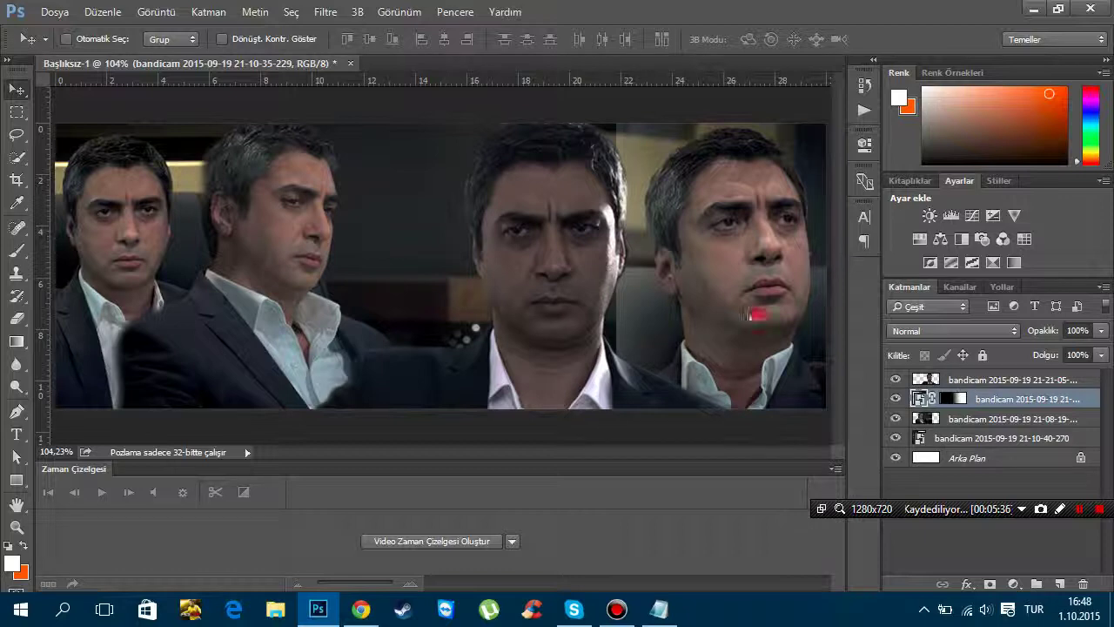
left_click_drag(758, 315, 756, 315)
Enlarge the second man's frame to 105%, shift it right and down, and commit
left_click(966, 419)
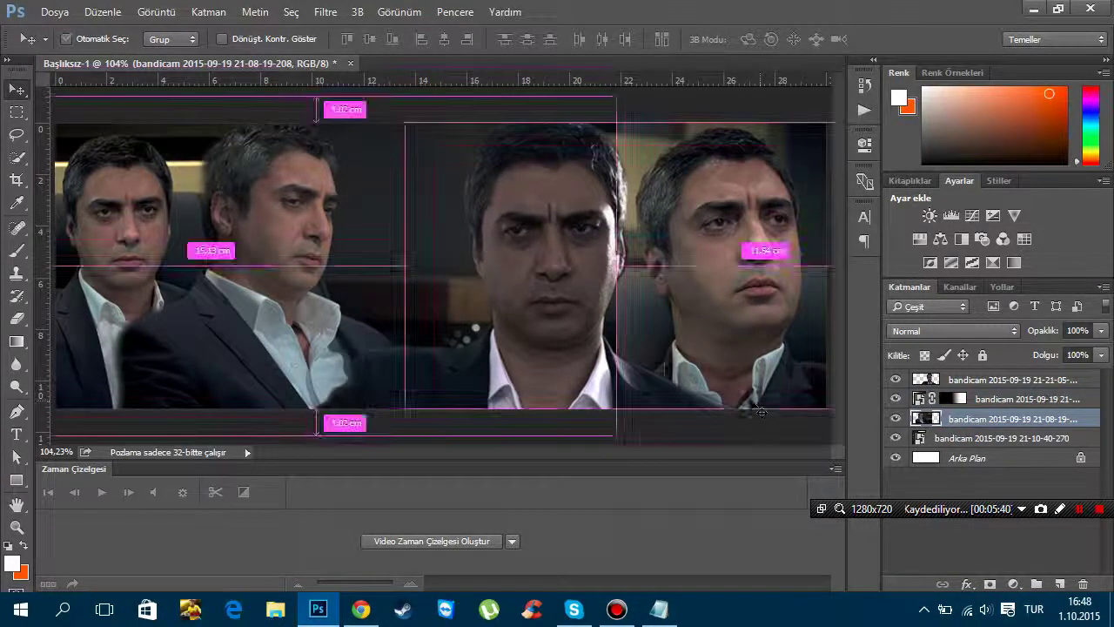
key("ctrl+t")
left_click_drag(246, 39, 263, 72)
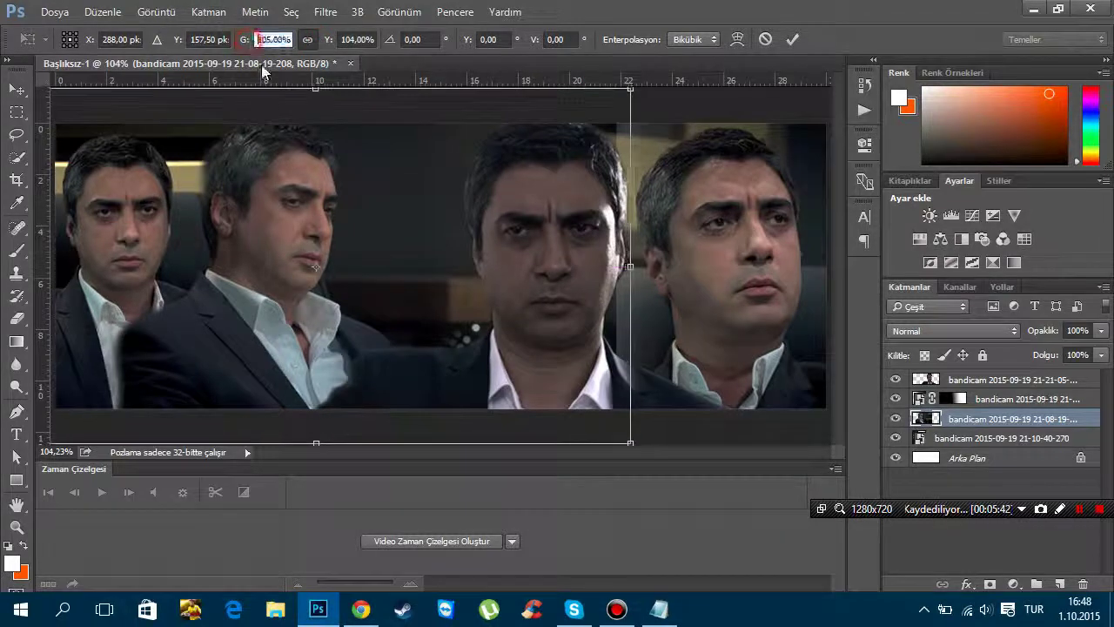
left_click_drag(261, 219, 284, 226)
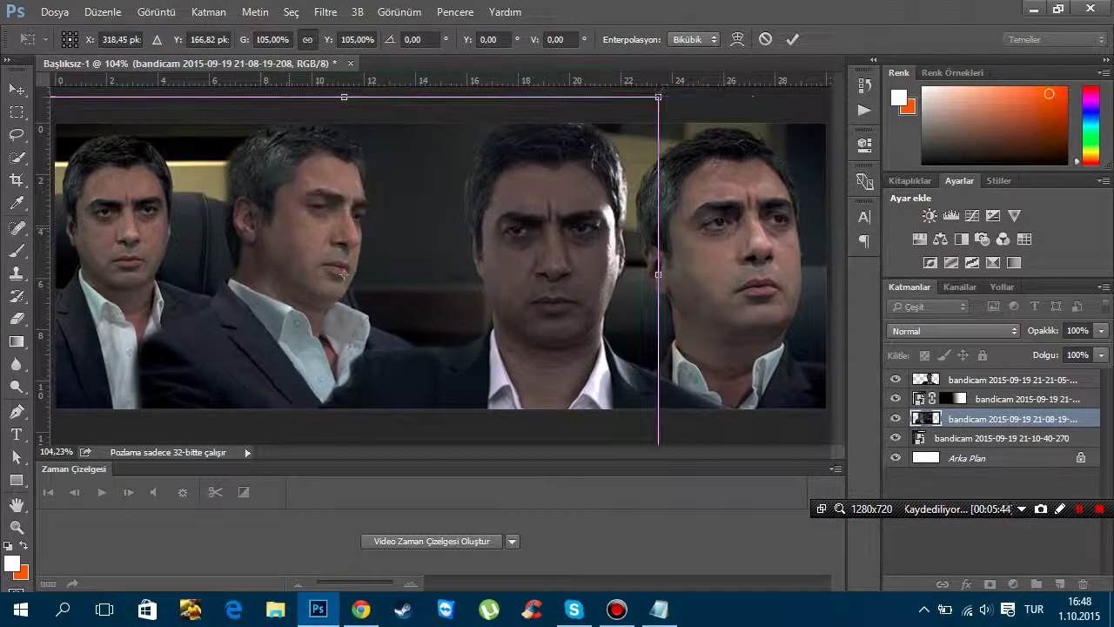
left_click(794, 41)
Move the middle frame right, the leftmost frame right, and nudge the second and right-side frames
left_click(966, 379)
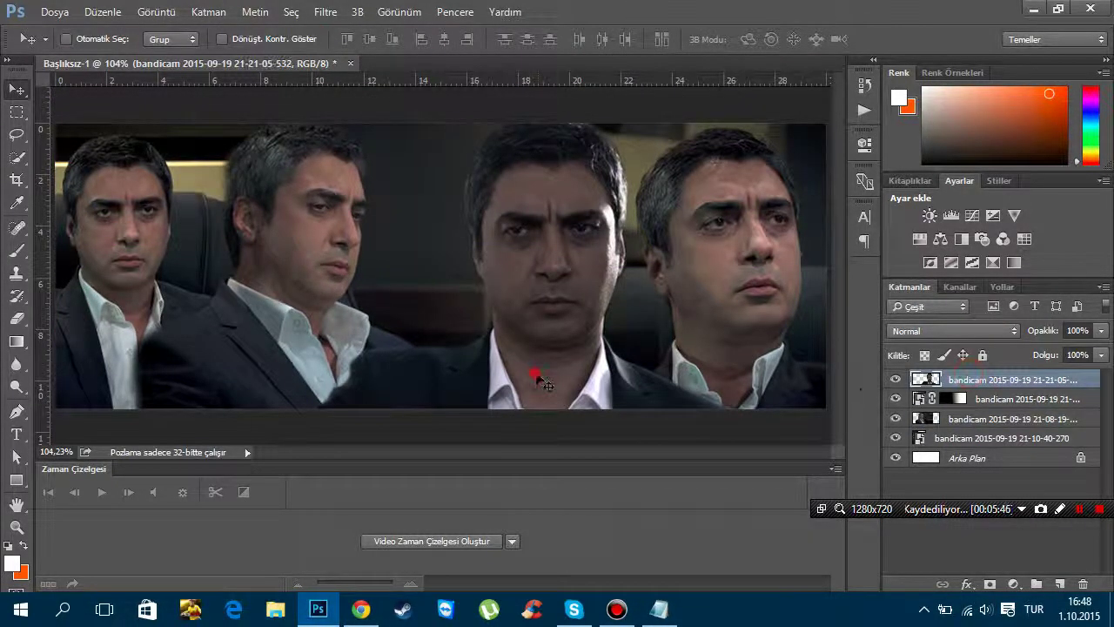
left_click_drag(531, 381, 595, 383)
left_click(993, 418)
left_click_drag(253, 320, 266, 324)
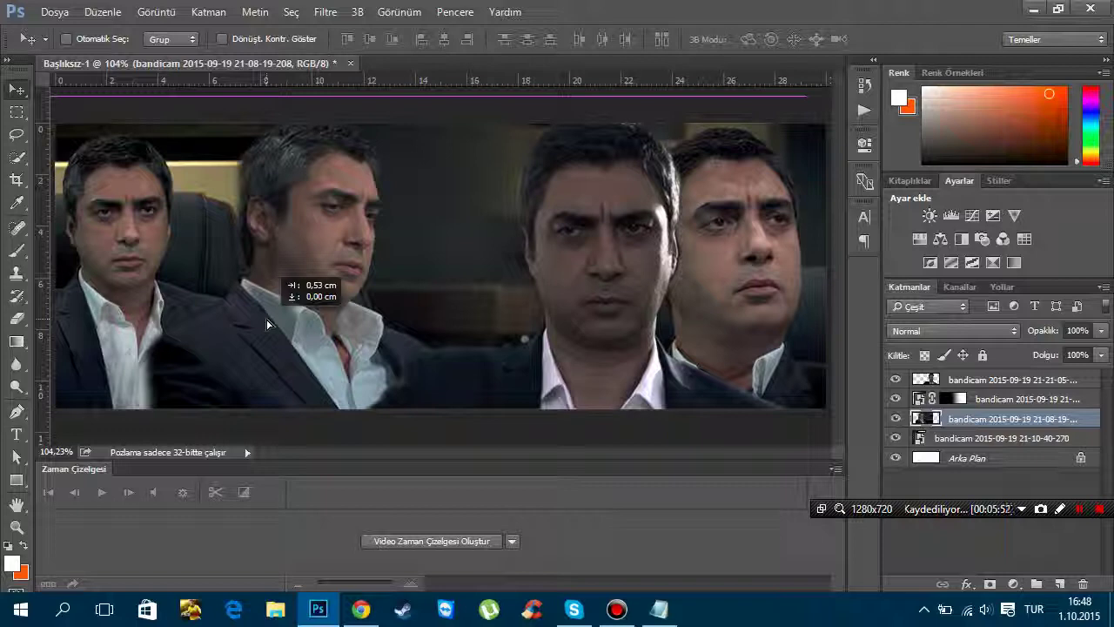
left_click_drag(268, 324, 269, 324)
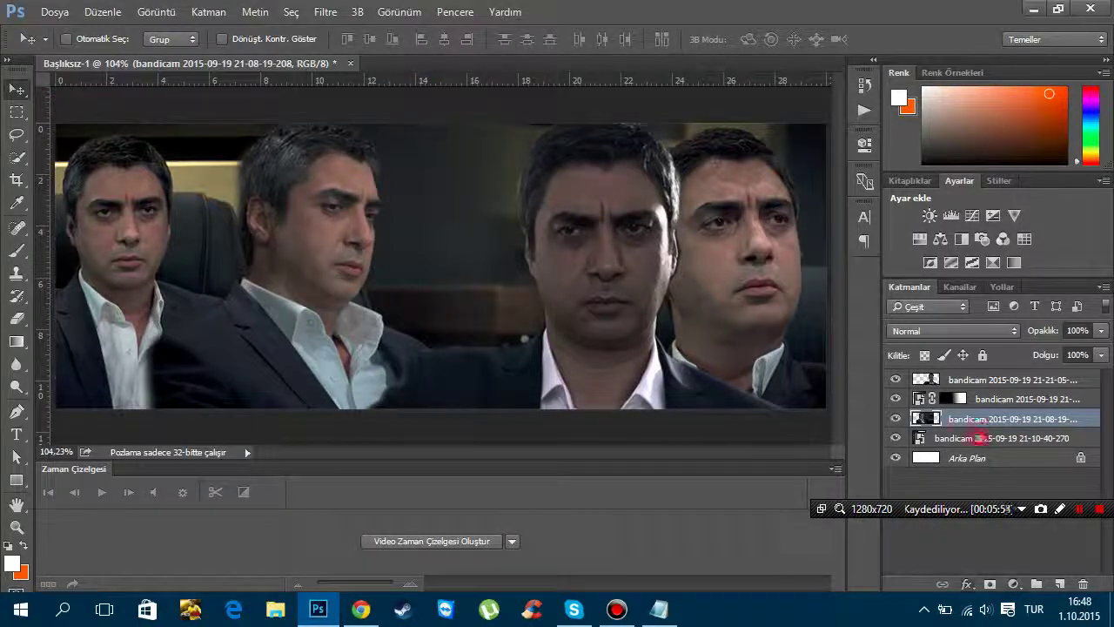
left_click(980, 438)
left_click_drag(125, 245, 144, 245)
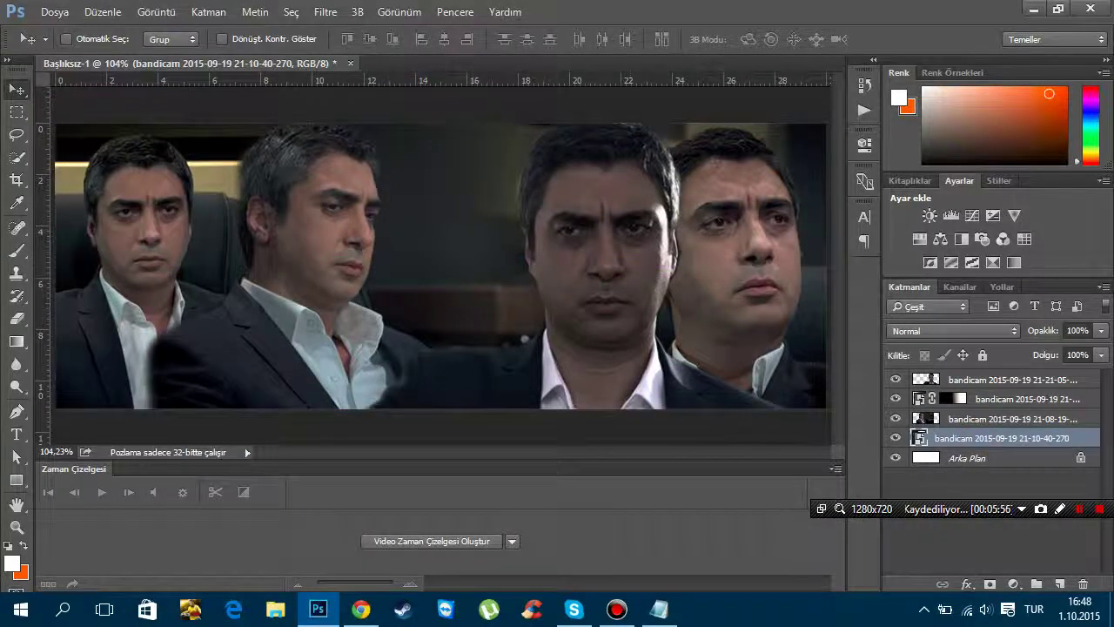
left_click_drag(984, 422, 920, 435)
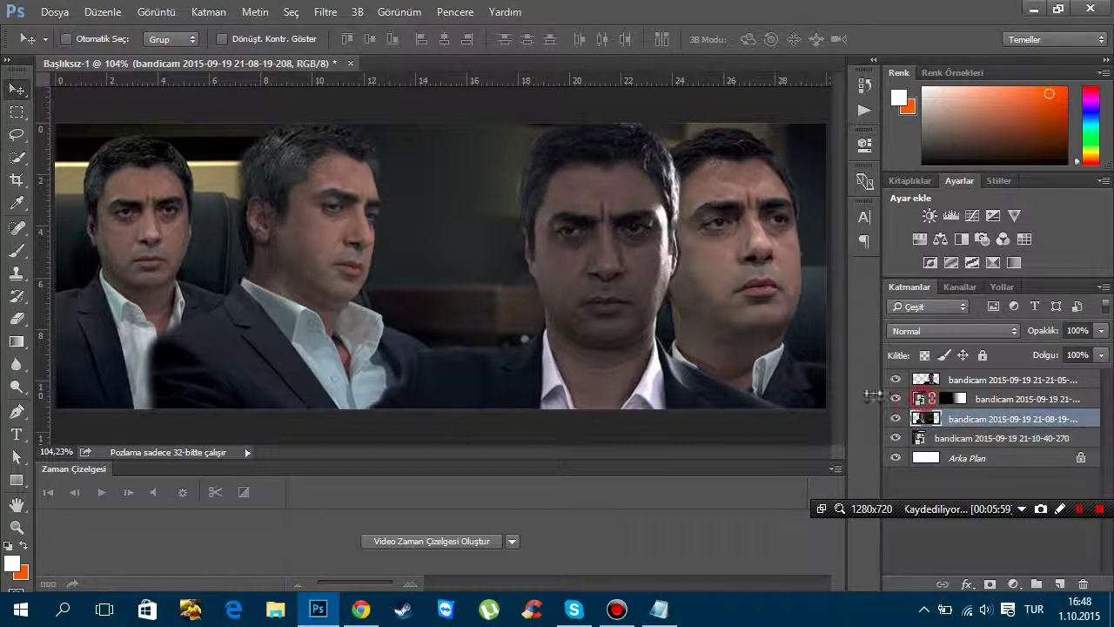
left_click(923, 399)
left_click_drag(680, 338, 614, 337)
left_click(944, 380)
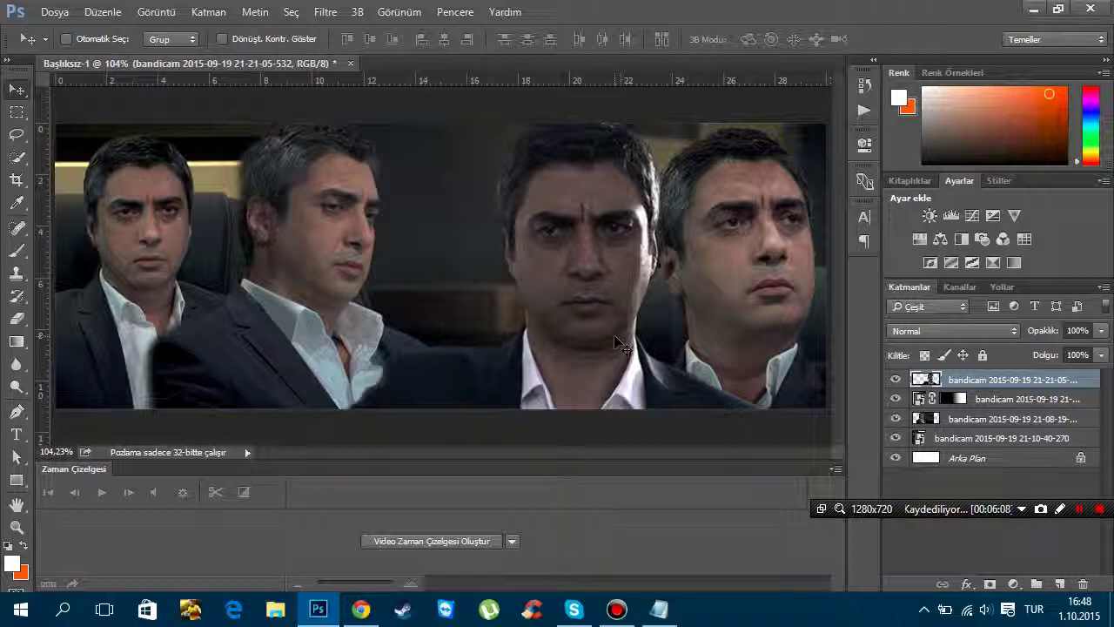
Add the line 'böyle hoş durmadı sanırım bir dakika' to the Notepad note and minimize it
left_click(659, 610)
type("böyle hoş durma")
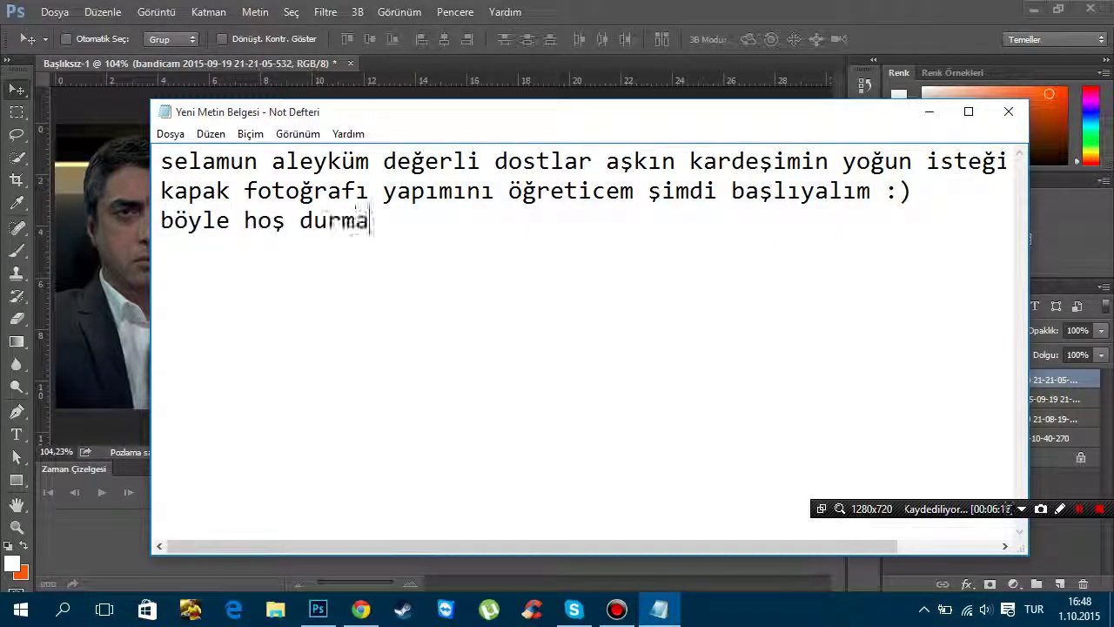
type("dı san")
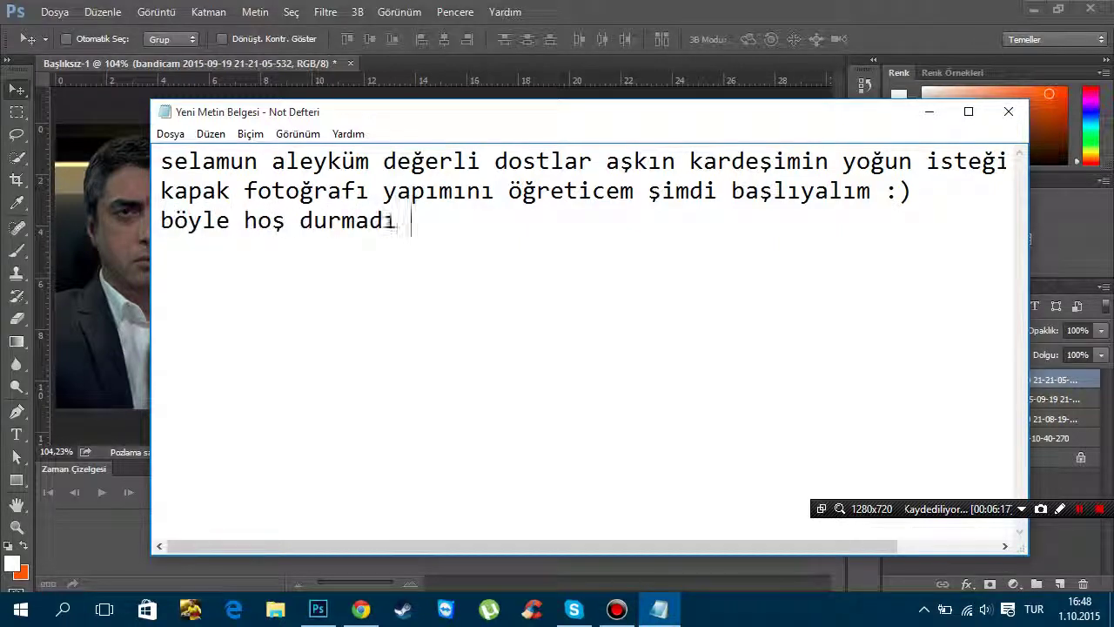
type("ırım bir")
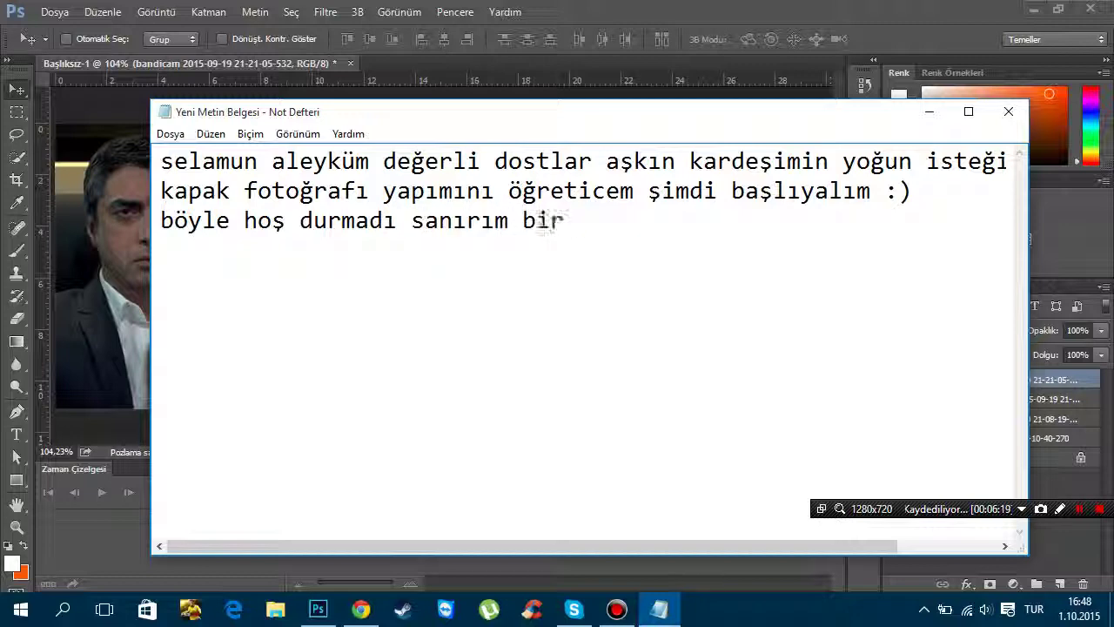
type(" dakika")
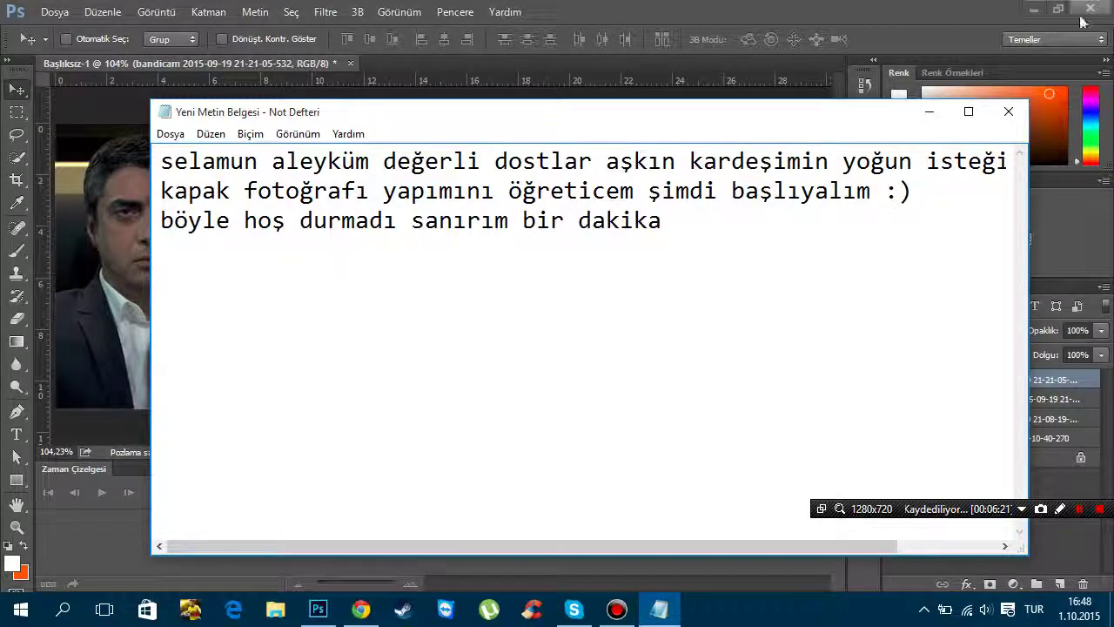
left_click(929, 112)
Delete the centre man's top layer and browse the Place Embedded file list
key("Delete")
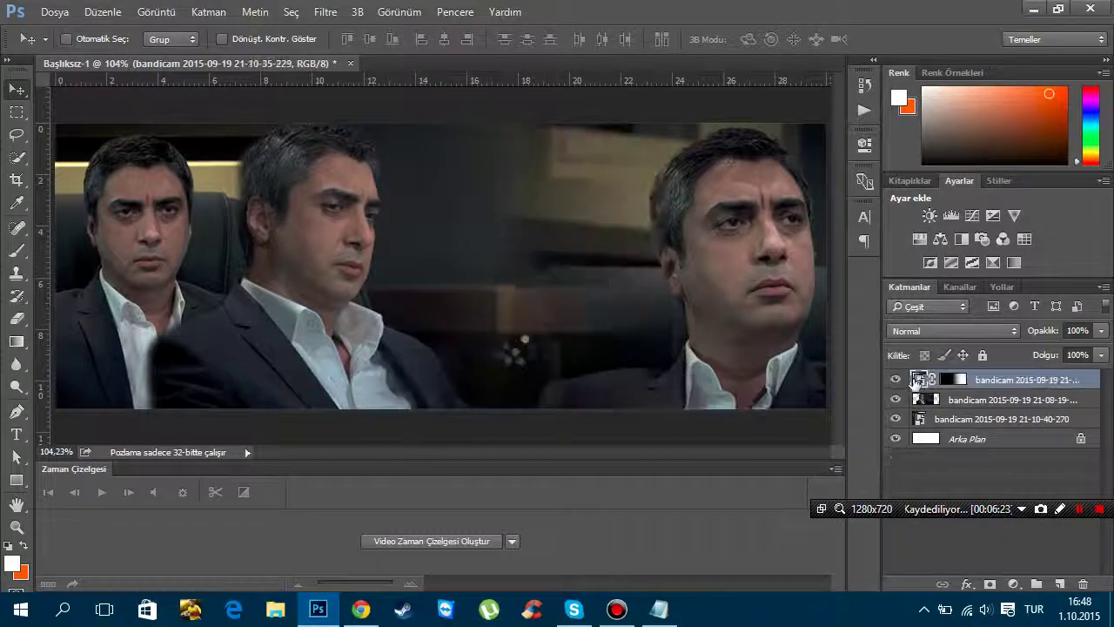
left_click(54, 12)
left_click(114, 341)
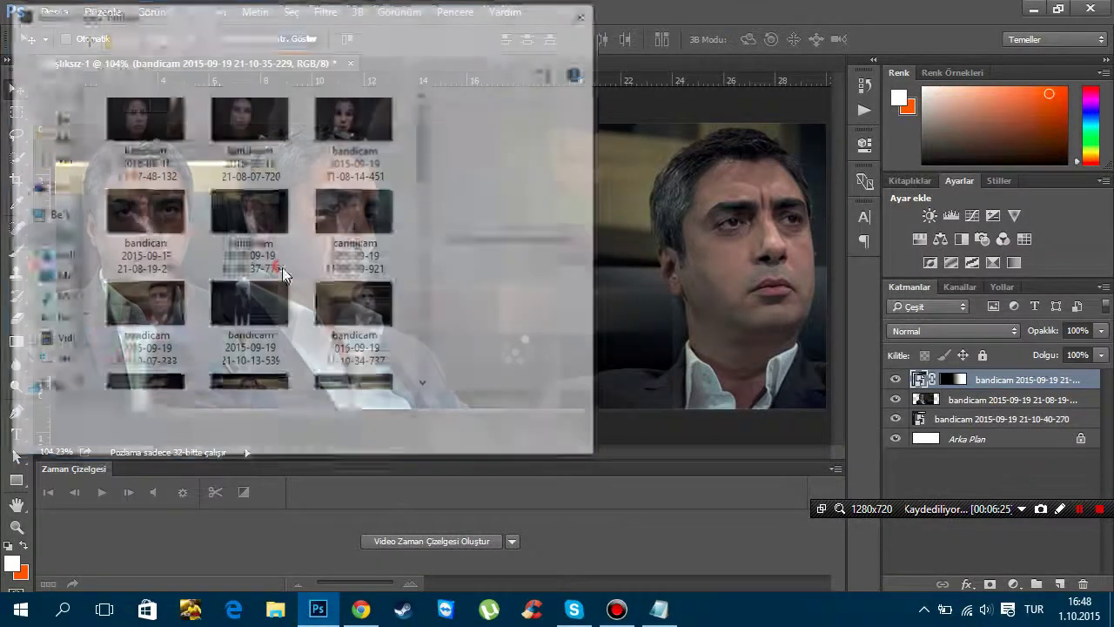
scroll(273, 287, "down", 2)
scroll(279, 314, "down", 3)
scroll(270, 353, "down", 2)
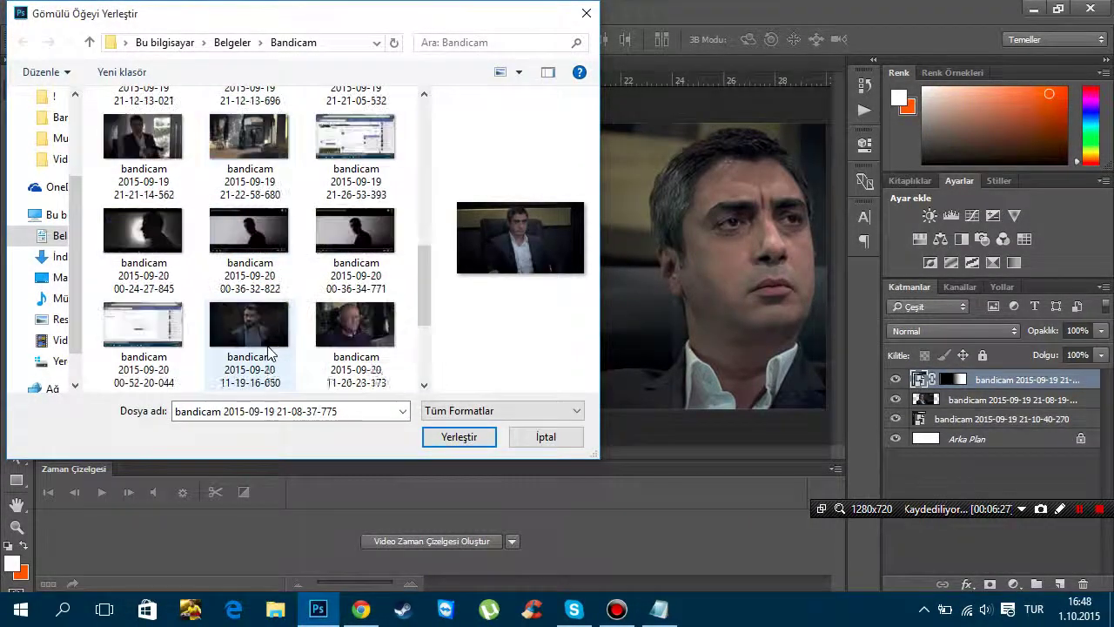
scroll(270, 352, "down", 1)
scroll(269, 352, "down", 2)
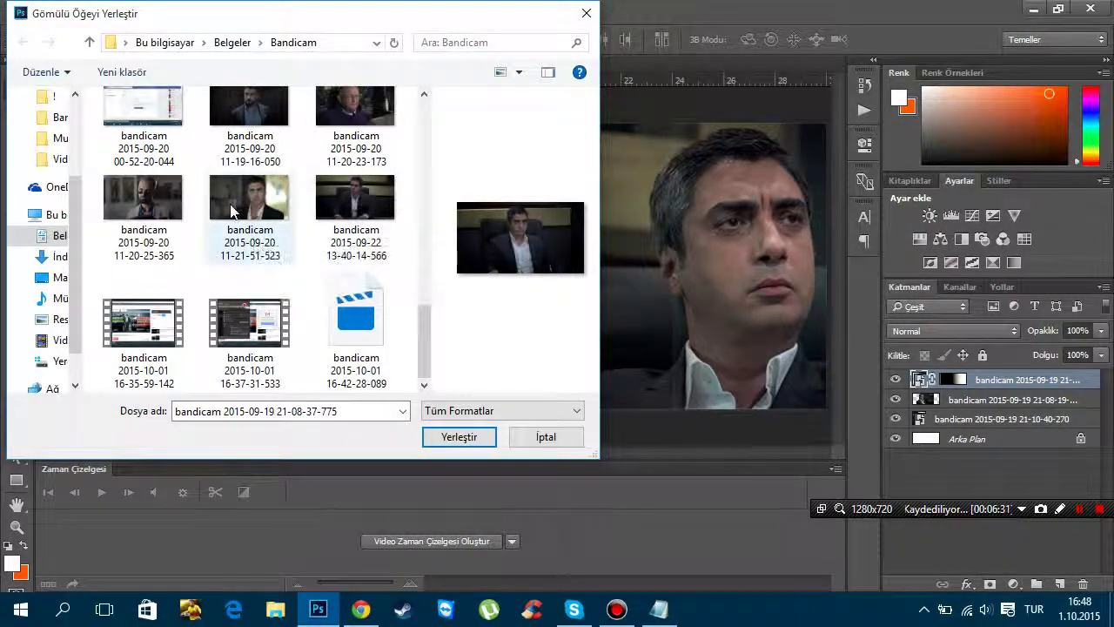
scroll(230, 214, "up", 2)
scroll(228, 209, "up", 2)
scroll(228, 209, "up", 1)
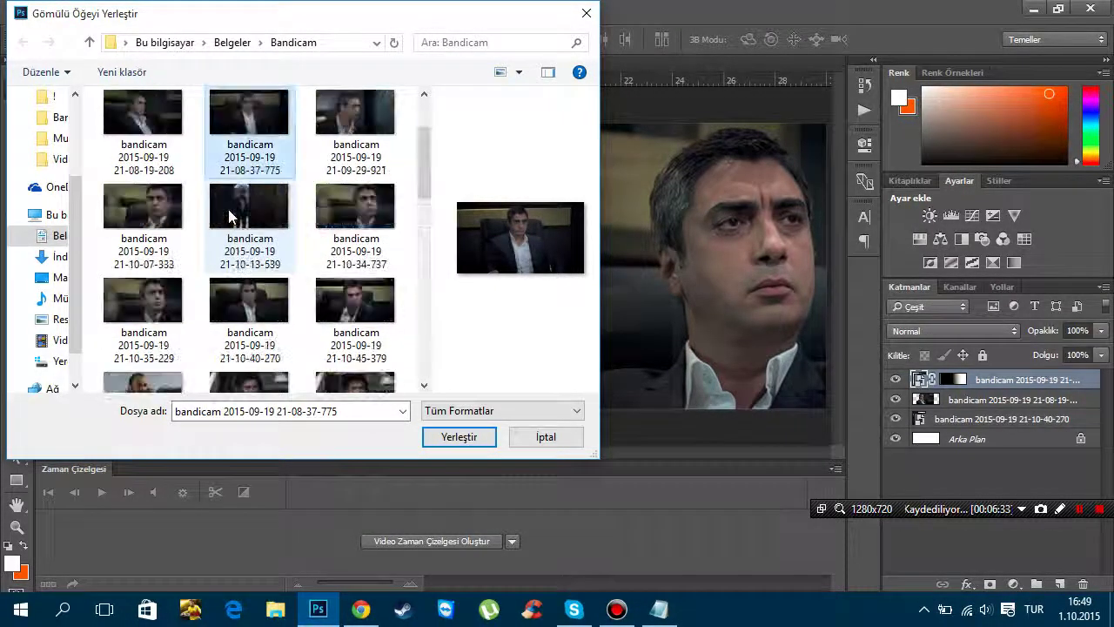
scroll(229, 209, "down", 1)
scroll(228, 209, "down", 4)
Place the 11-21-51-523 frame, slide it right, then delete it again
double_click(228, 209)
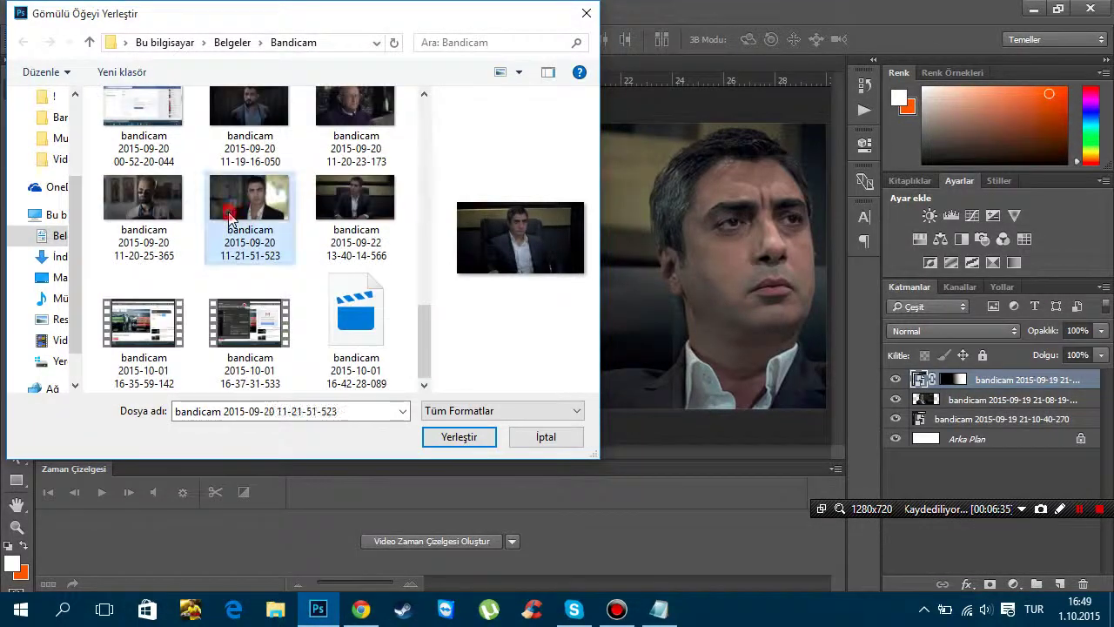
left_click_drag(467, 299, 454, 298)
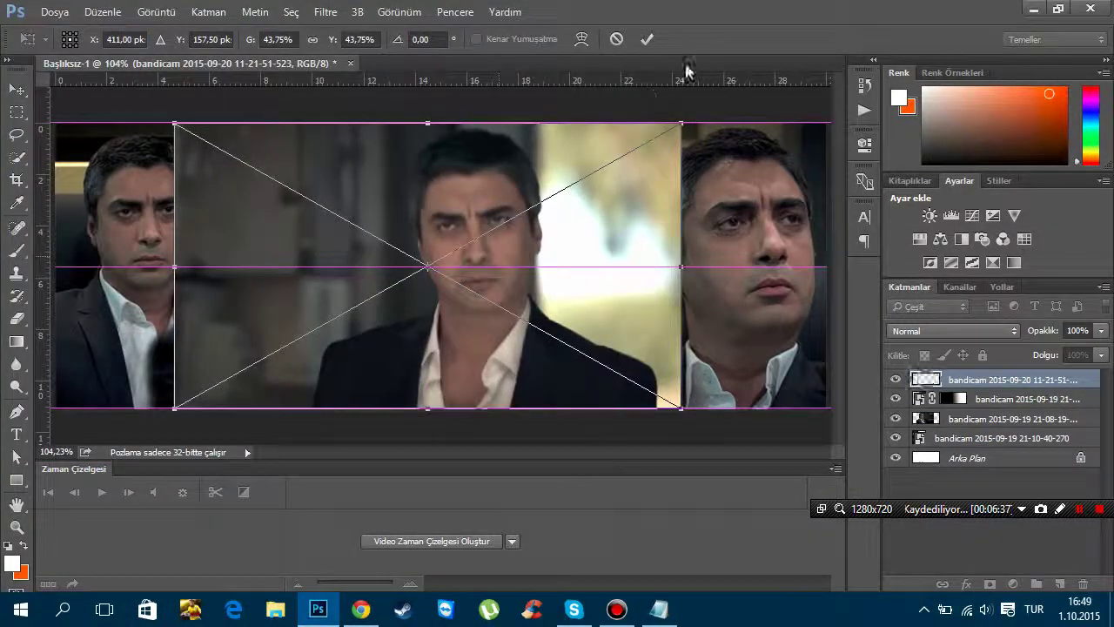
key("Return")
left_click_drag(492, 297, 625, 292)
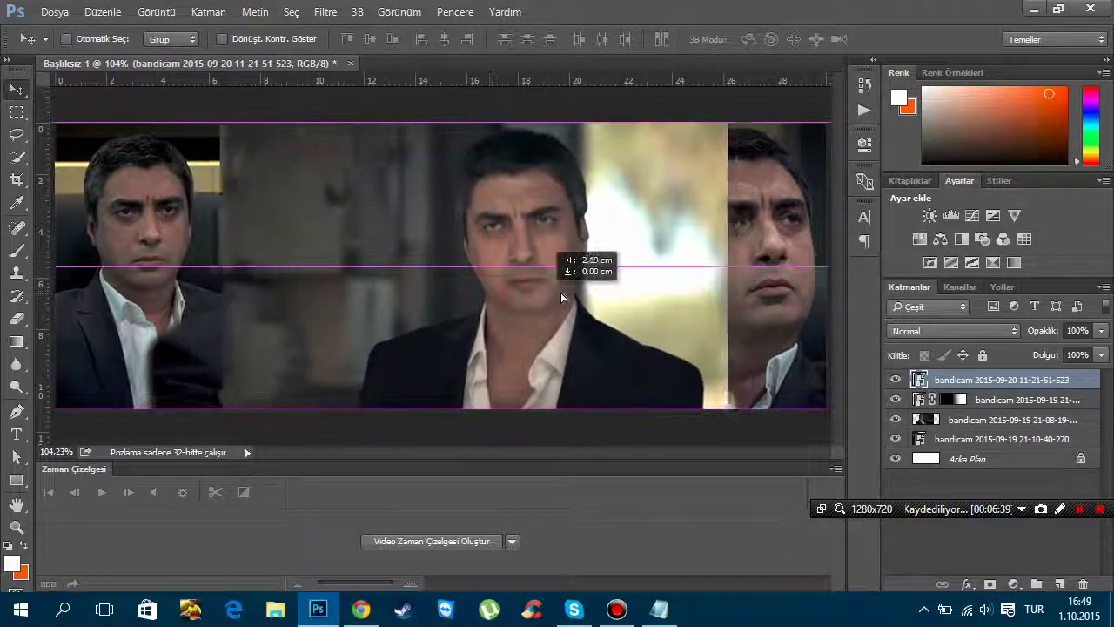
key("Delete")
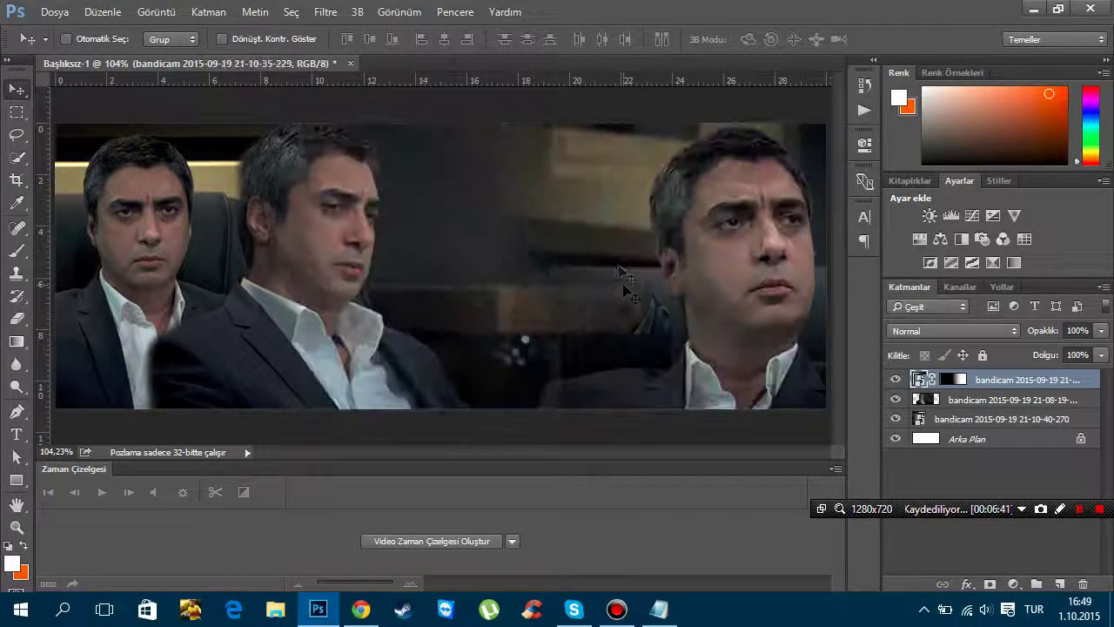
Try placing the 21-09-29-921 frame shifted right, then cancel the placement
left_click(61, 13)
left_click(87, 326)
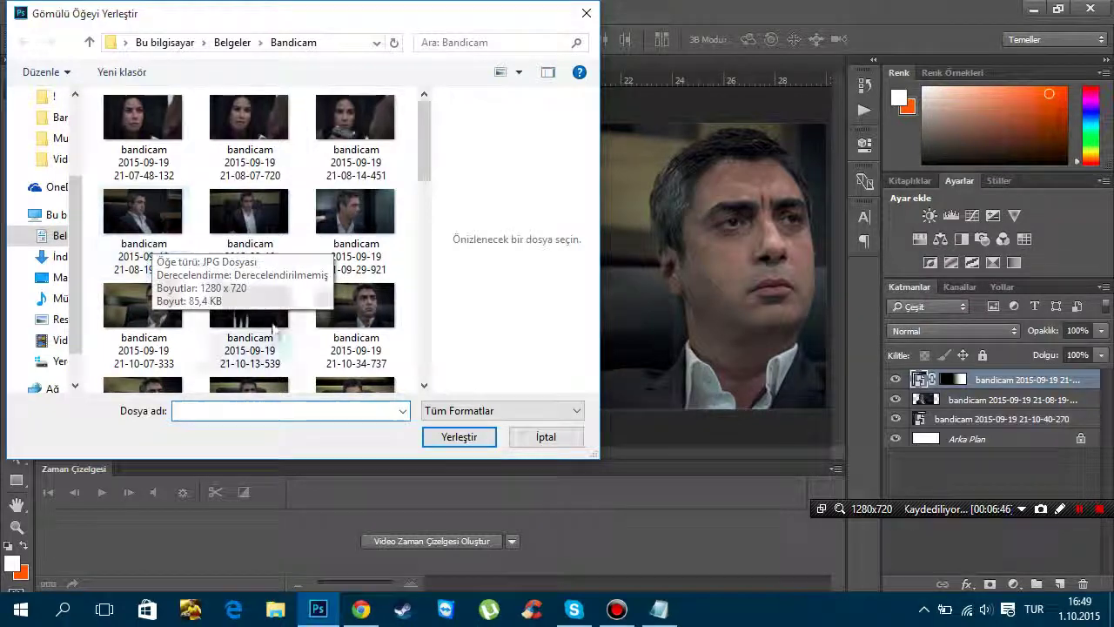
left_click(249, 309)
left_click(348, 228)
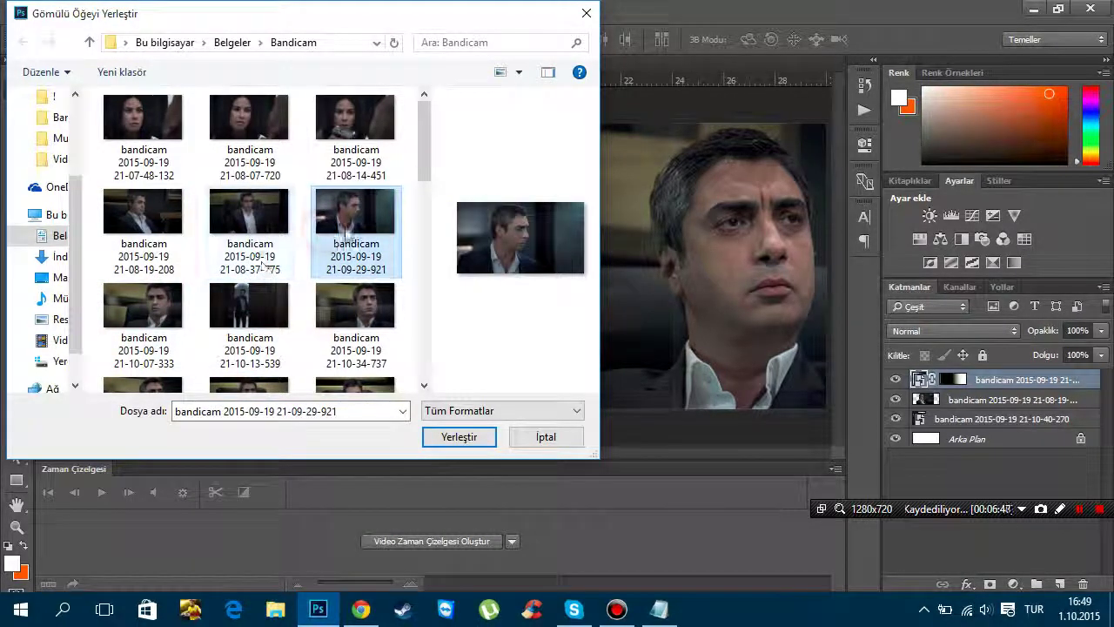
double_click(347, 231)
left_click_drag(490, 323, 639, 330)
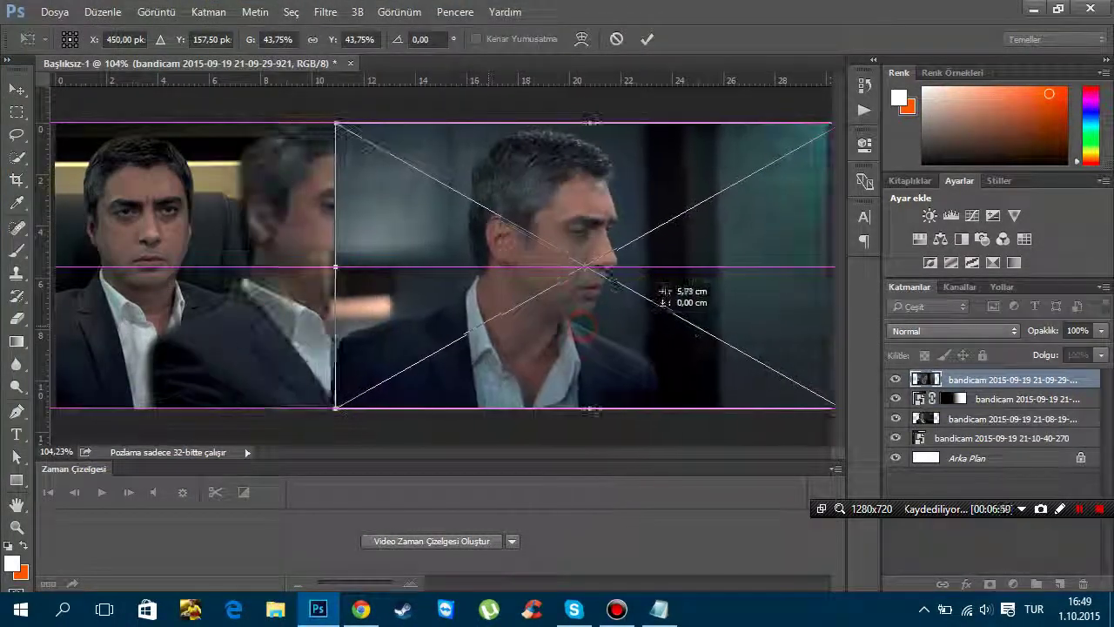
left_click(616, 39)
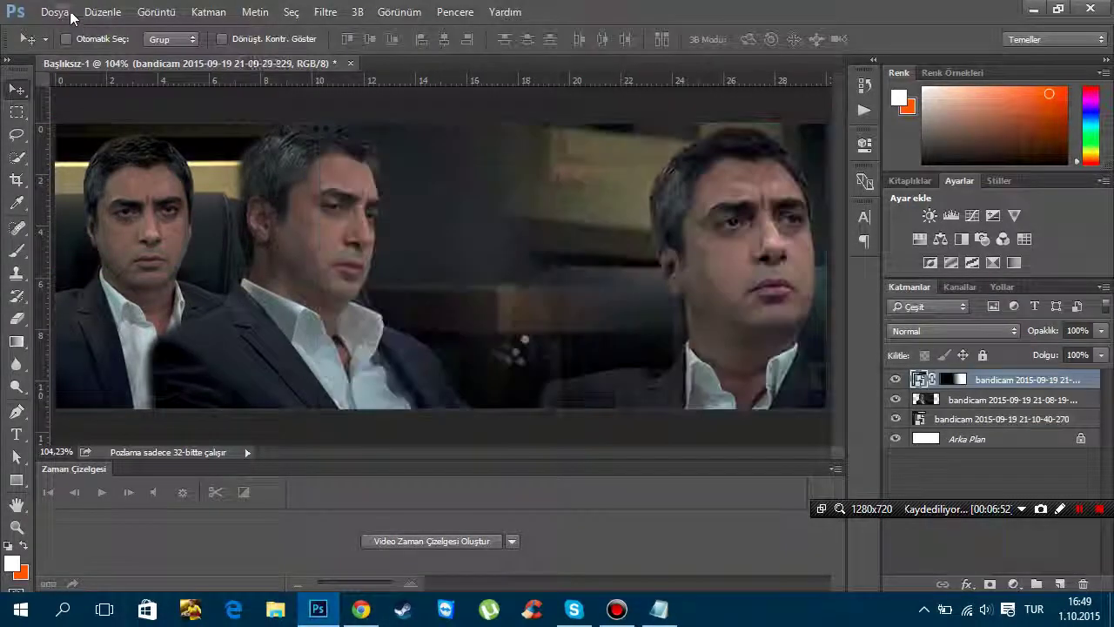
Reopen Place Embedded and browse to the '!' folder on the Desktop
left_click(54, 11)
left_click(85, 336)
scroll(279, 335, "down", 2)
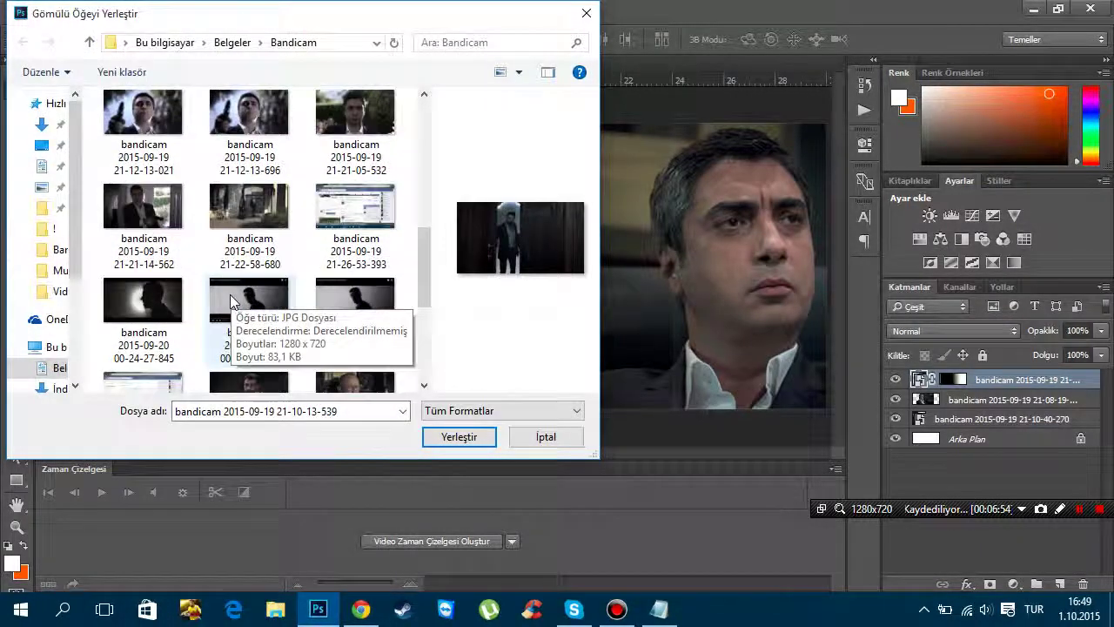
scroll(198, 364, "down", 3)
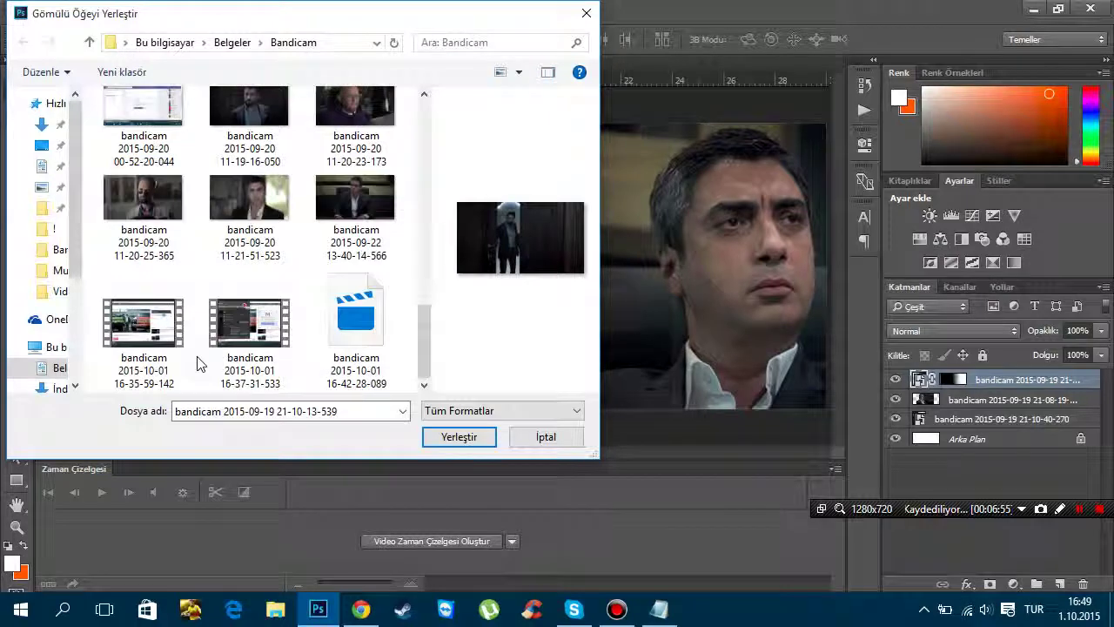
scroll(49, 369, "down", 1)
left_click(48, 369)
double_click(164, 144)
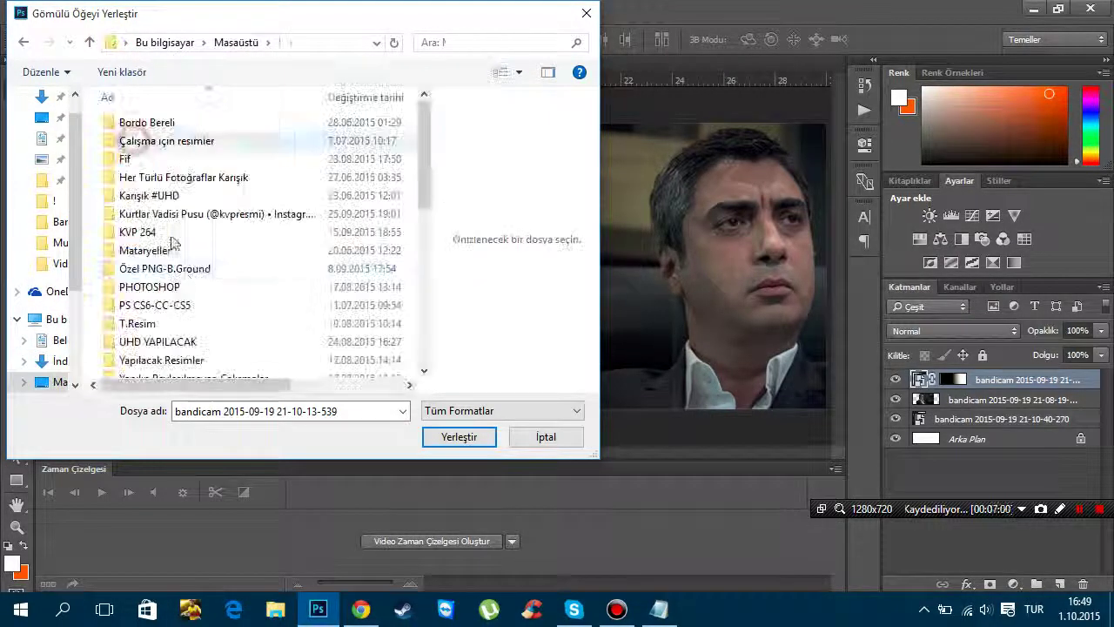
scroll(186, 286, "down", 1)
scroll(186, 287, "down", 4)
scroll(185, 331, "down", 1)
scroll(183, 341, "down", 1)
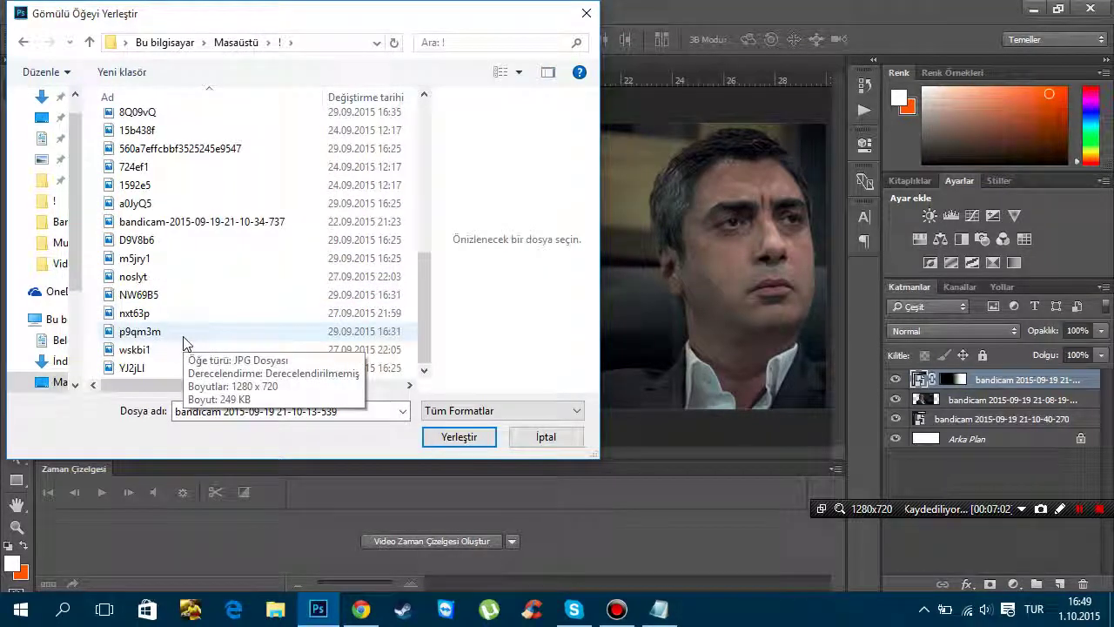
scroll(184, 342, "up", 5)
Show the '!' folder's images as medium icons and enlarge the file dialog
left_click(503, 74)
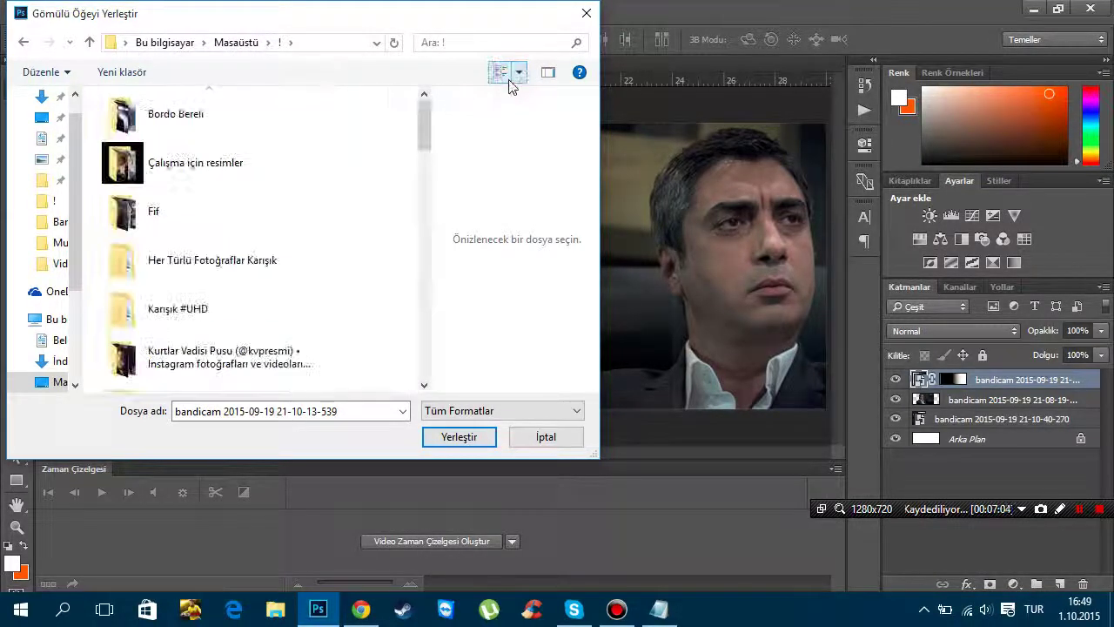
left_click(518, 74)
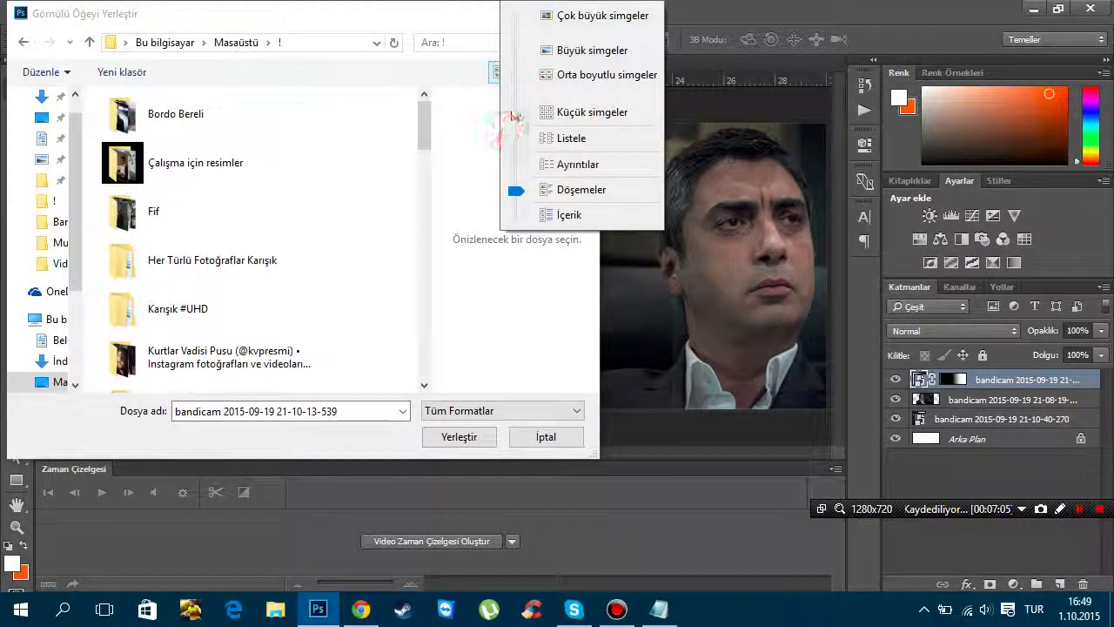
left_click_drag(516, 113, 518, 78)
left_click_drag(598, 458, 765, 576)
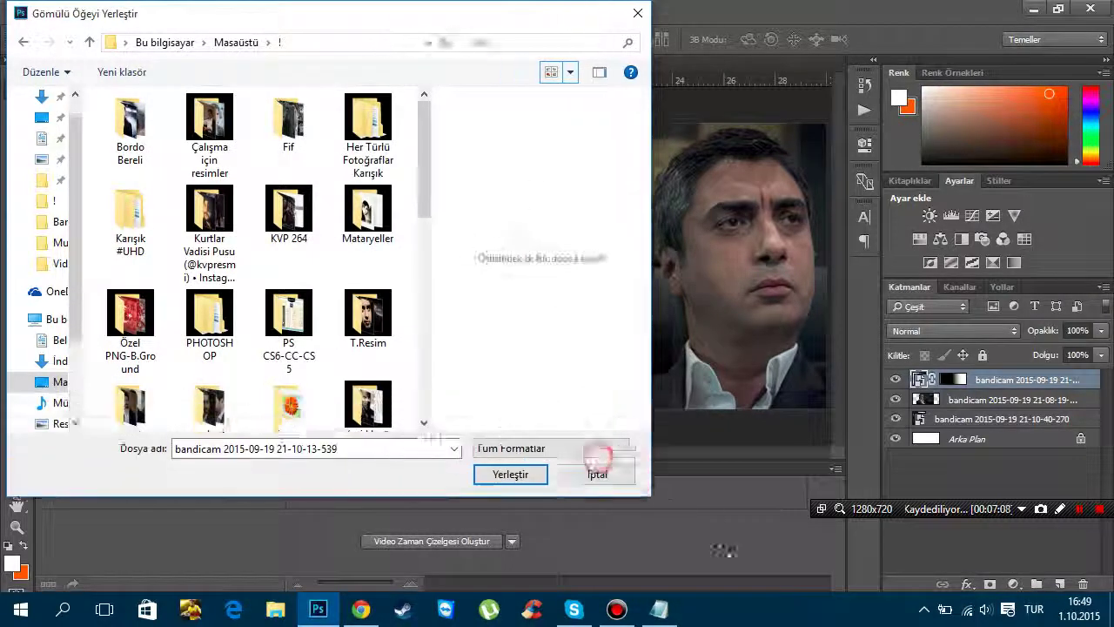
scroll(288, 331, "down", 3)
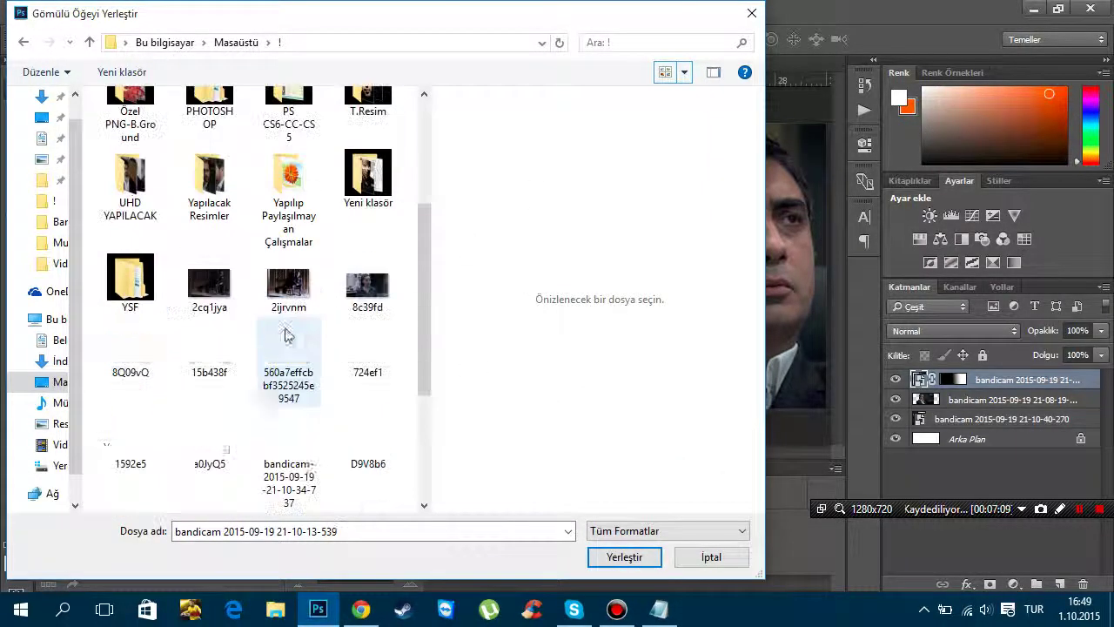
Place the 1592e5 frame, commit it, shift it right, and bring Notepad to the front
double_click(129, 449)
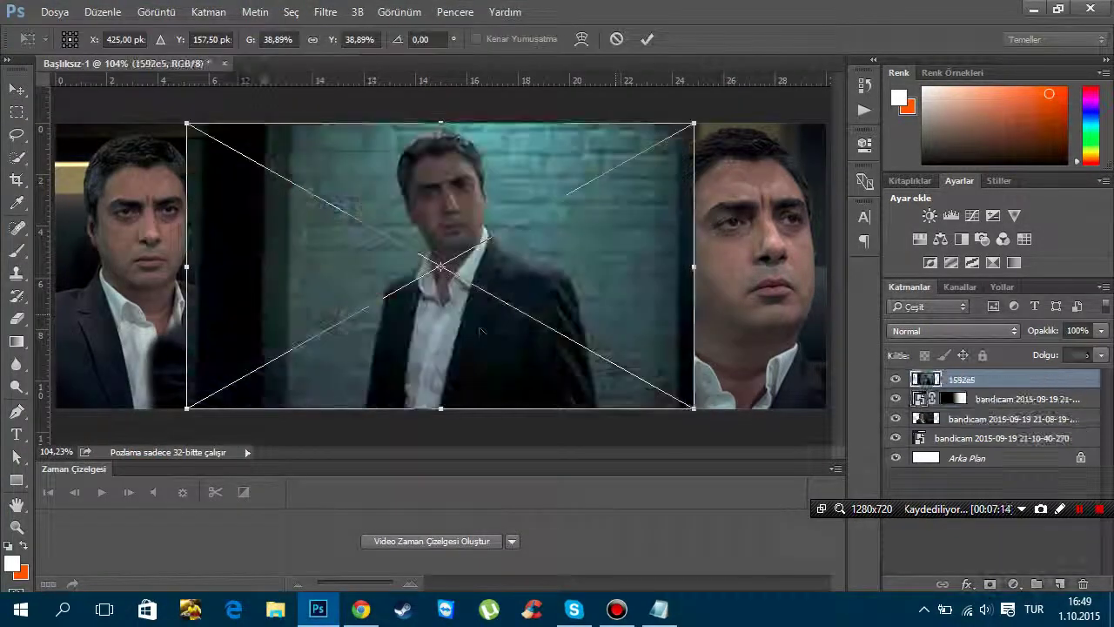
left_click_drag(479, 329, 473, 334)
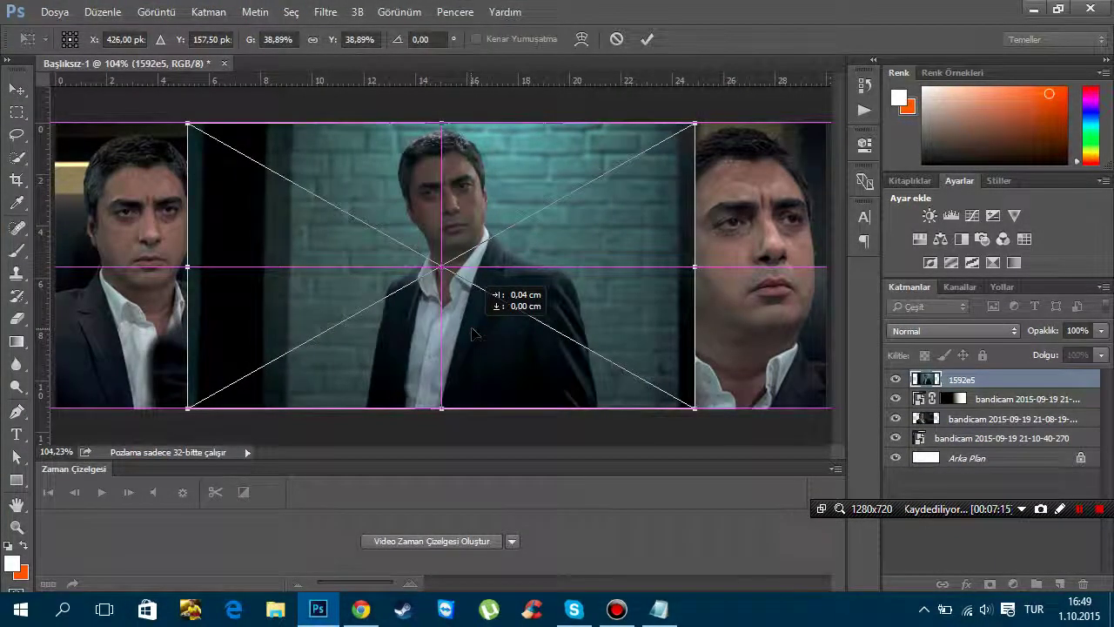
left_click(647, 40)
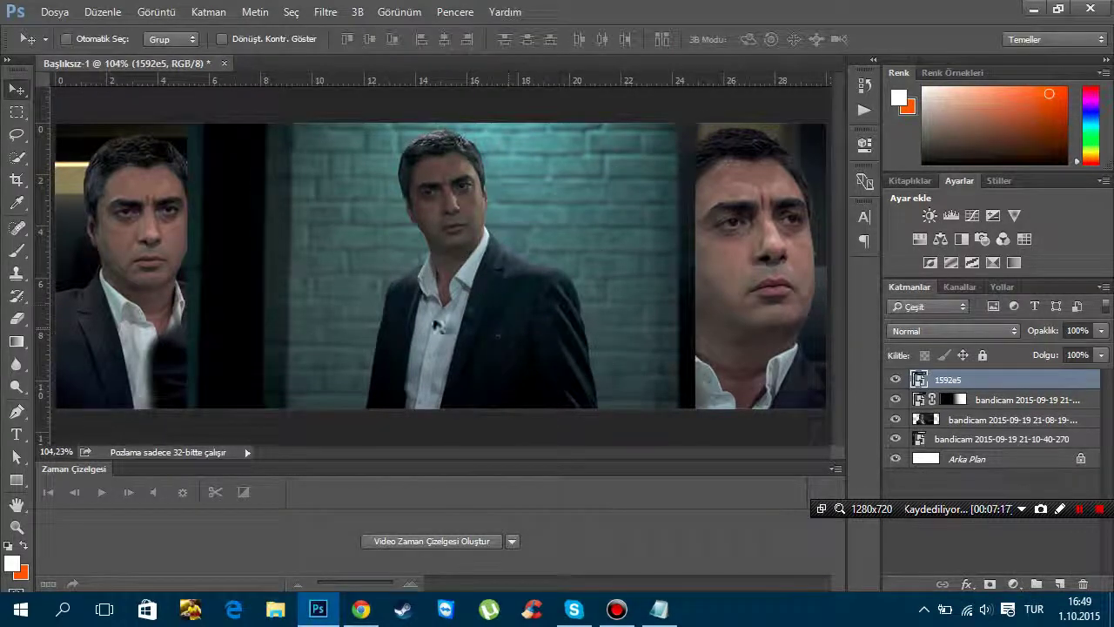
mouse_move(492, 331)
left_mouse_down()
mouse_move(599, 332)
mouse_move(584, 332)
left_mouse_up()
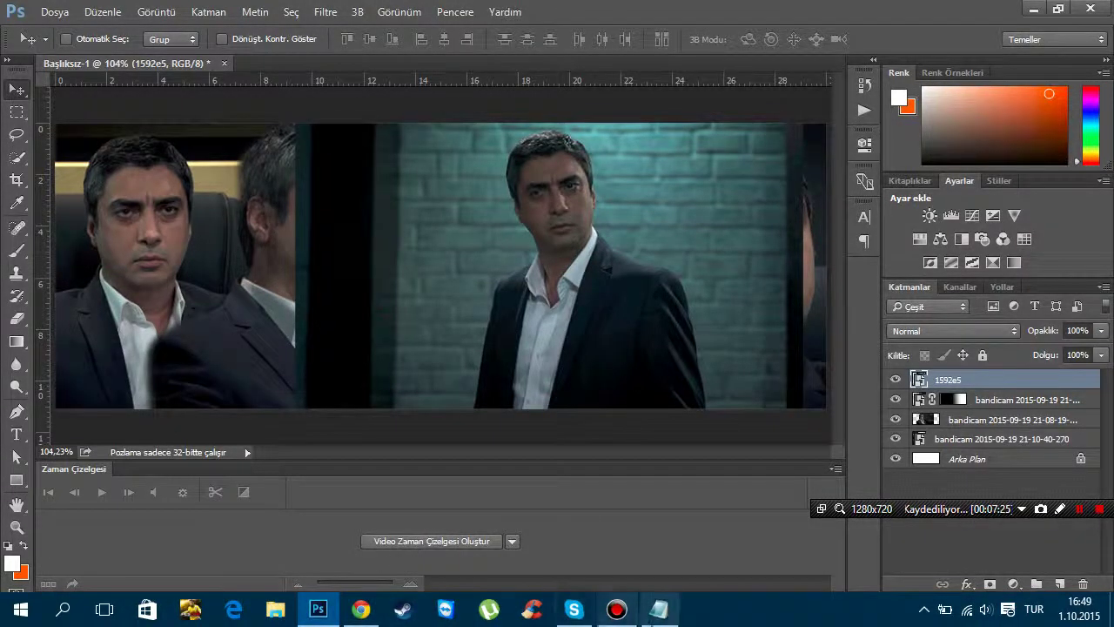
left_click(659, 610)
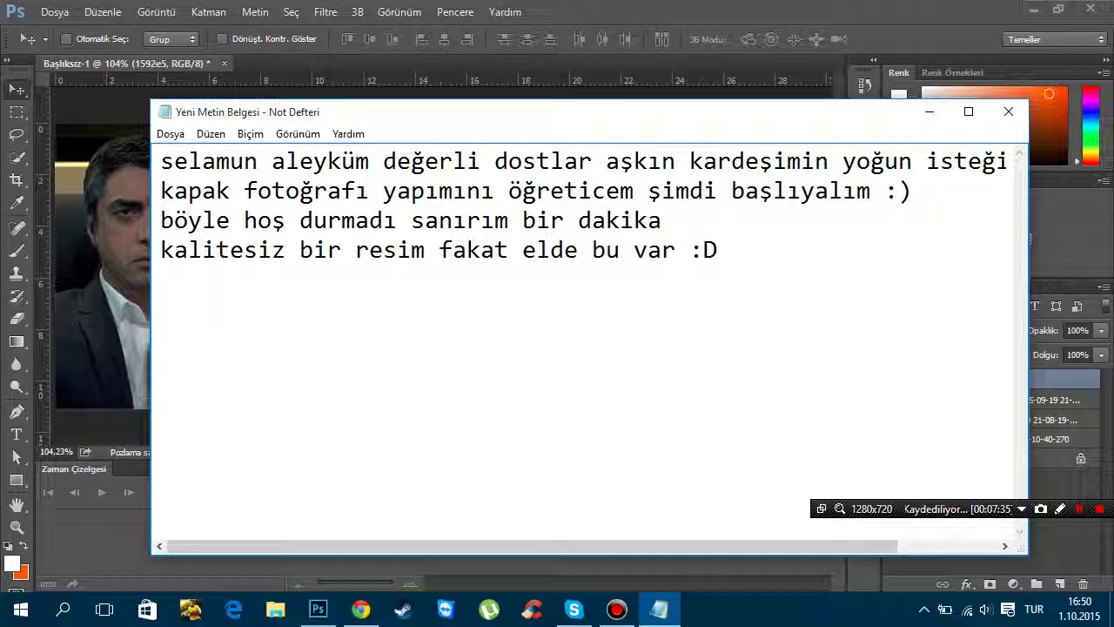
Rasterize the 1592e5 smart object and erase a first strip to reveal the face underneath
left_click(929, 111)
left_click(16, 318)
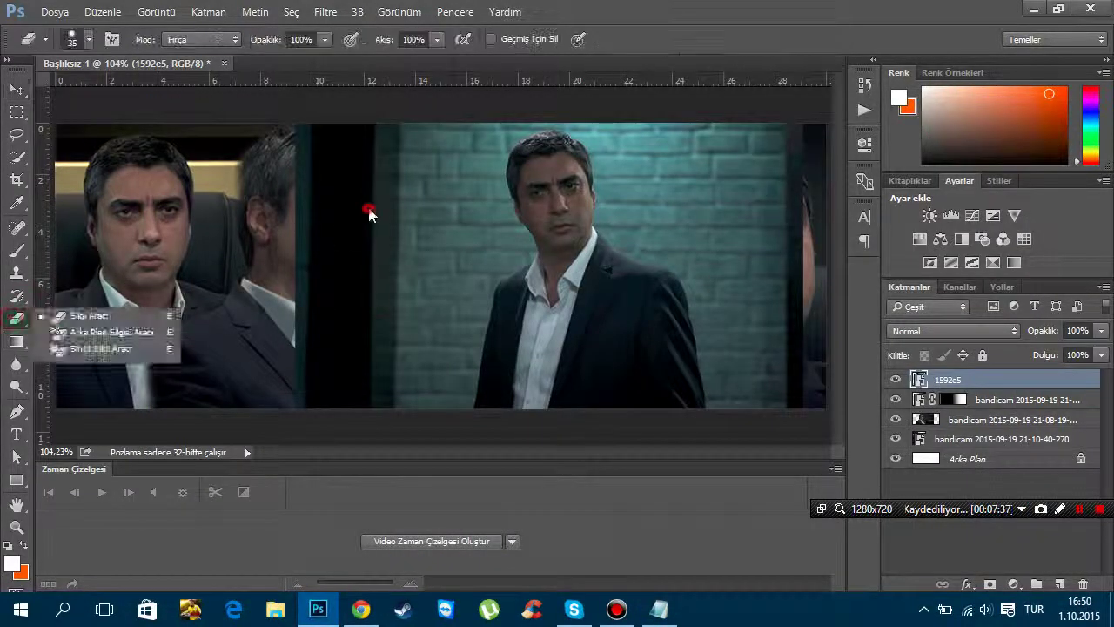
left_click(365, 207)
left_click(515, 252)
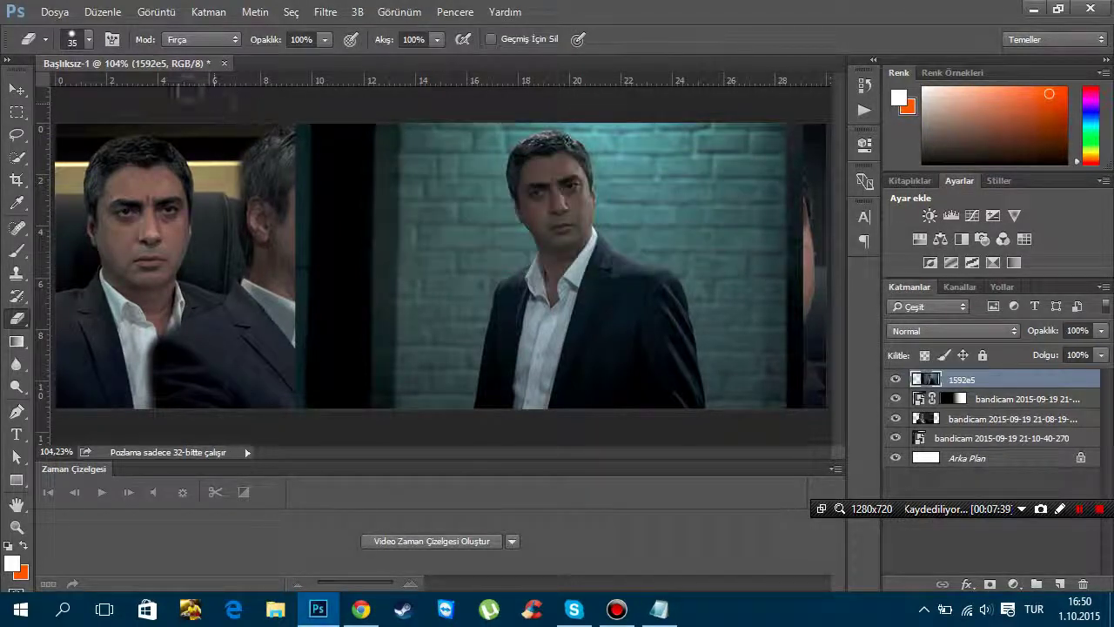
left_click_drag(396, 188, 99, 131)
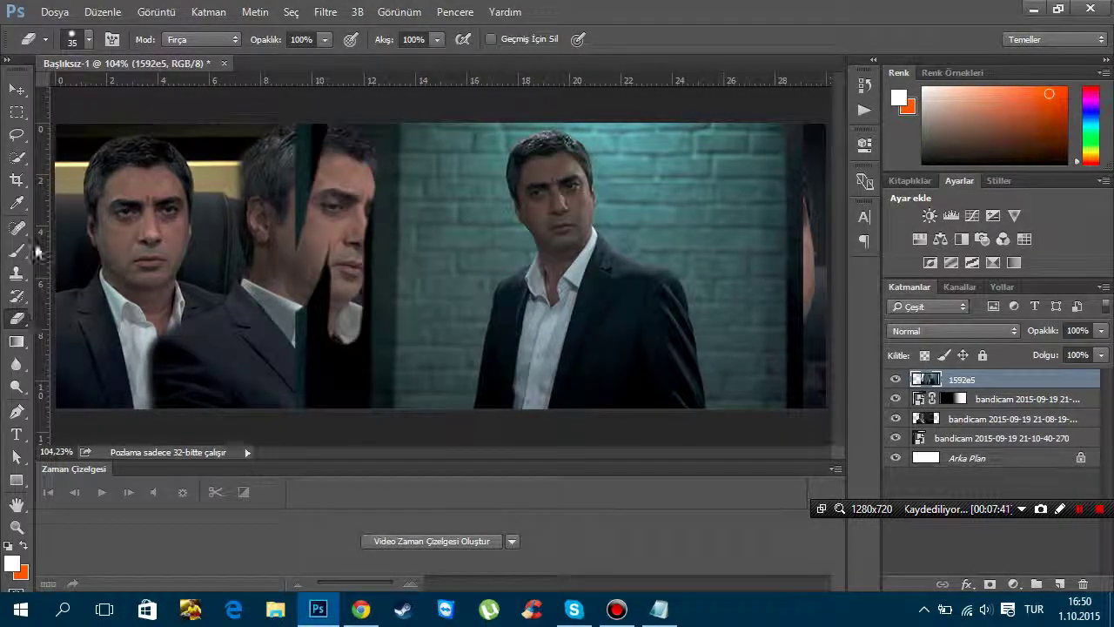
With a 73 px eraser, erase the top layer to reveal the left and right men's faces
left_click(86, 40)
left_click_drag(124, 77, 165, 77)
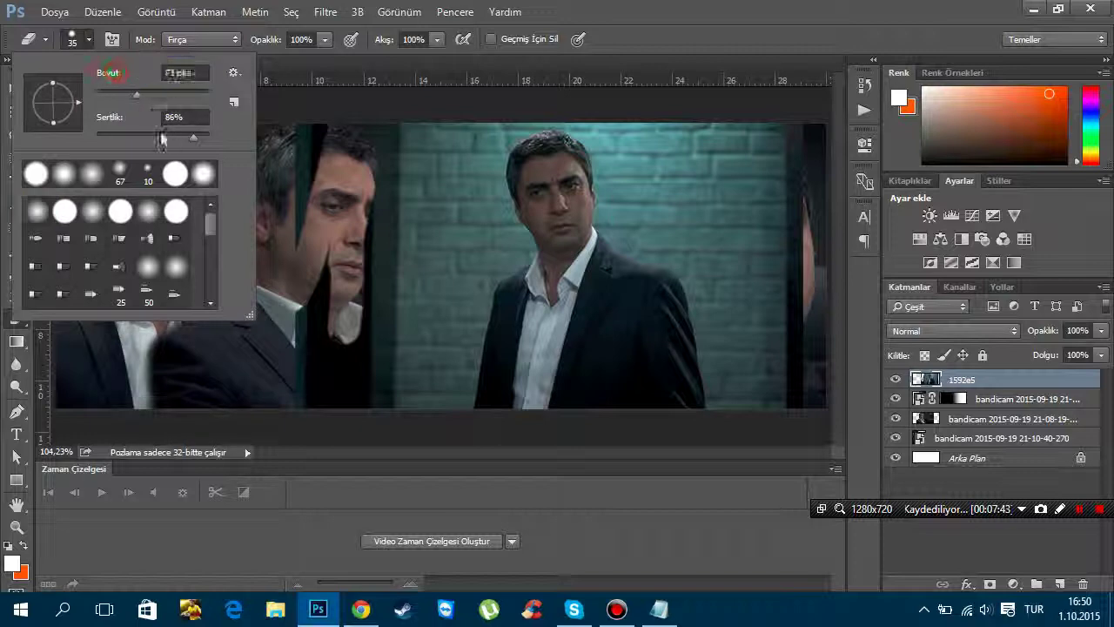
mouse_move(319, 148)
left_mouse_down()
mouse_move(281, 358)
mouse_move(409, 383)
left_mouse_up()
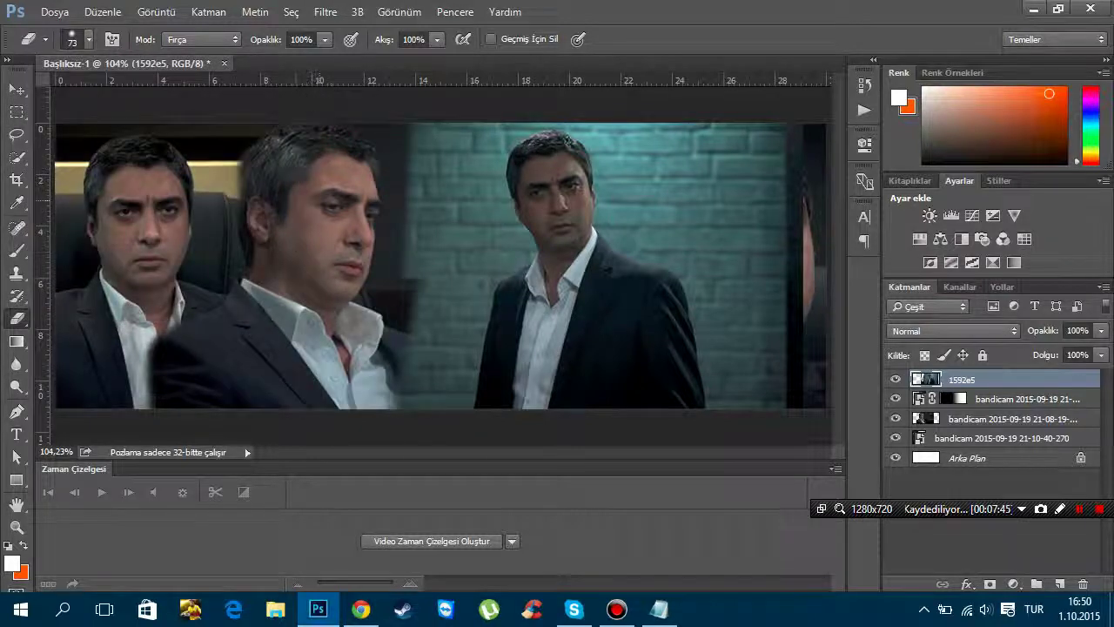
left_click_drag(779, 418, 731, 131)
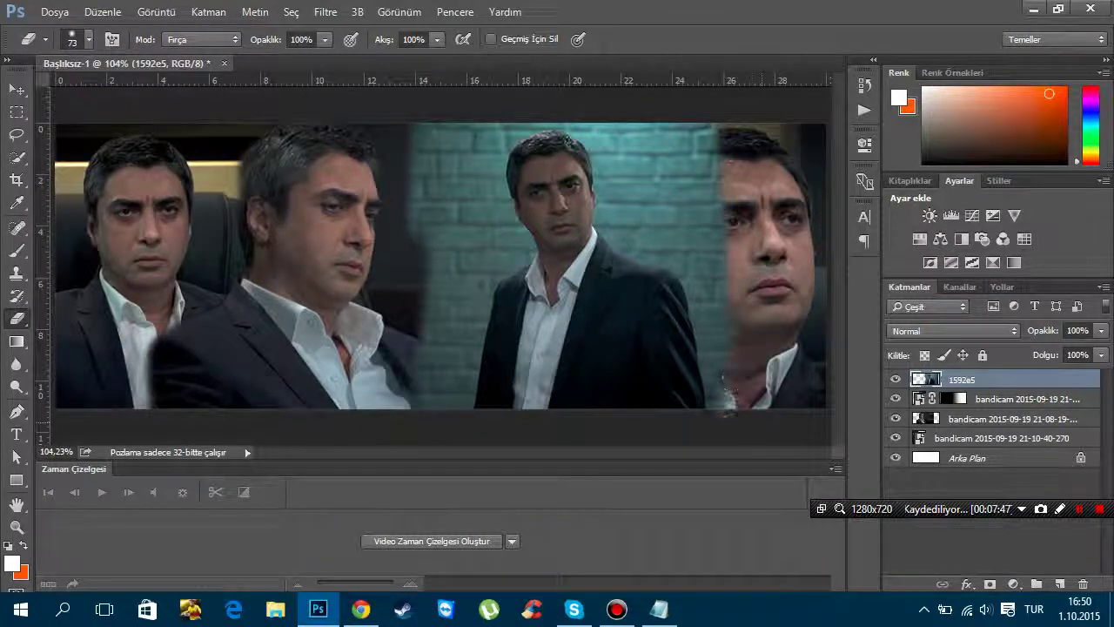
left_click_drag(731, 405, 722, 374)
Erase the remaining teal wall strips around the middle man and behind the right face
left_click(87, 41)
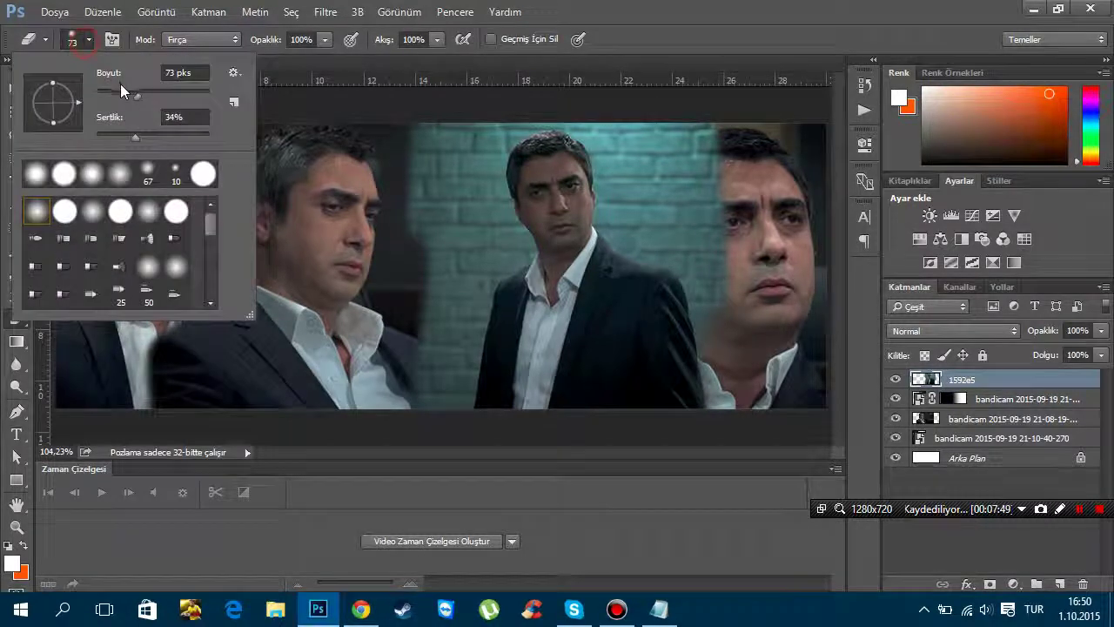
left_click_drag(414, 163, 445, 400)
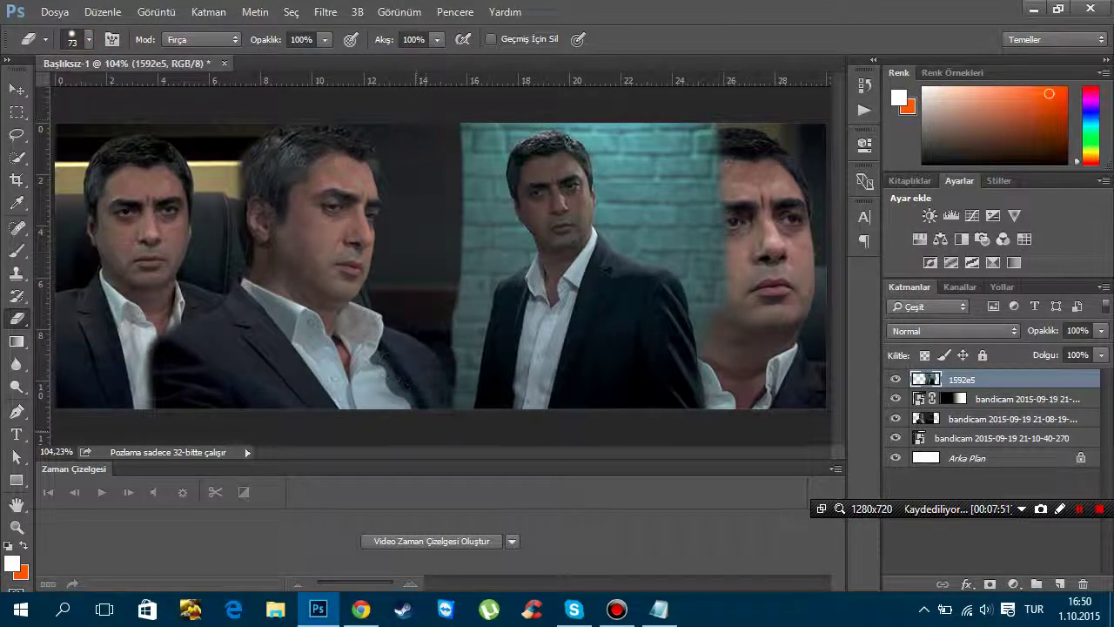
mouse_move(709, 314)
left_mouse_down()
mouse_move(701, 174)
mouse_move(661, 139)
mouse_move(685, 235)
mouse_move(617, 122)
left_mouse_up()
left_click_drag(628, 244, 624, 207)
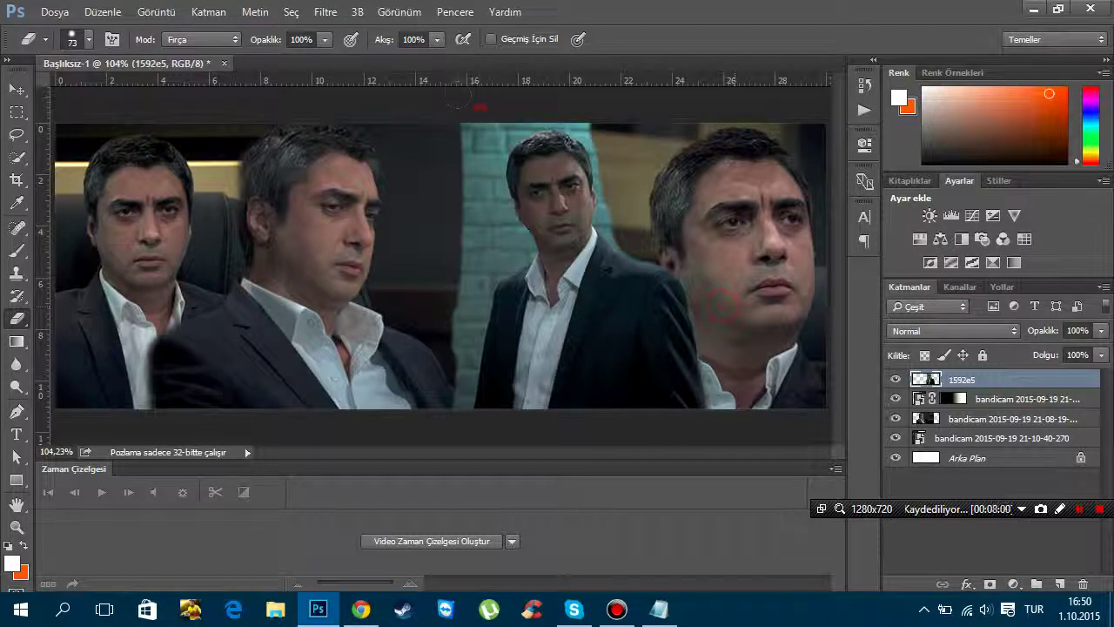
left_click_drag(483, 126, 461, 396)
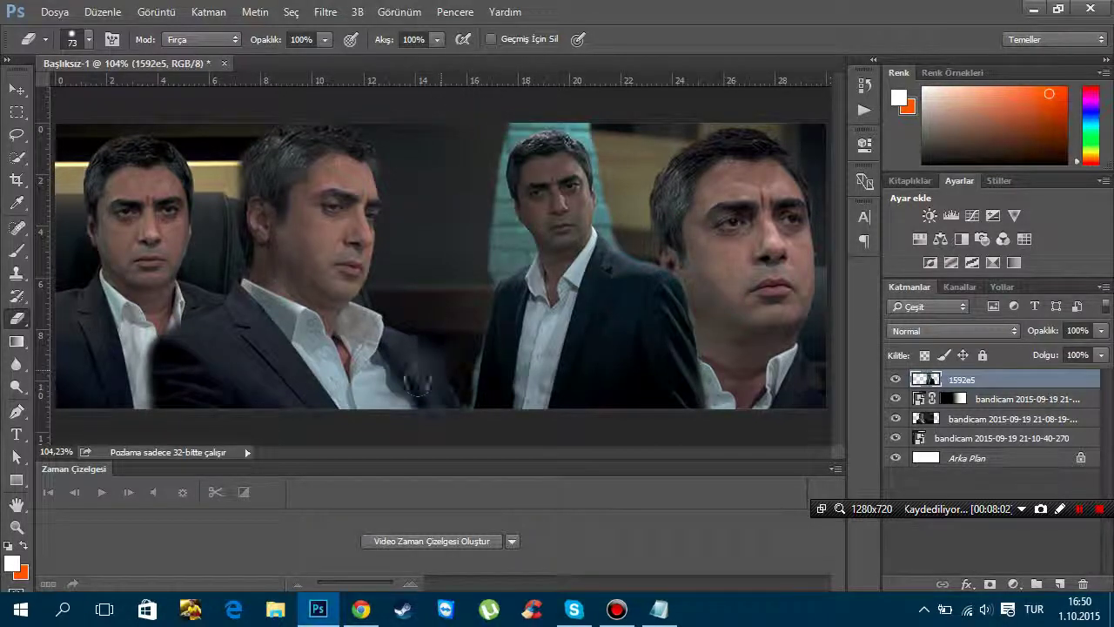
left_click_drag(424, 352, 418, 383)
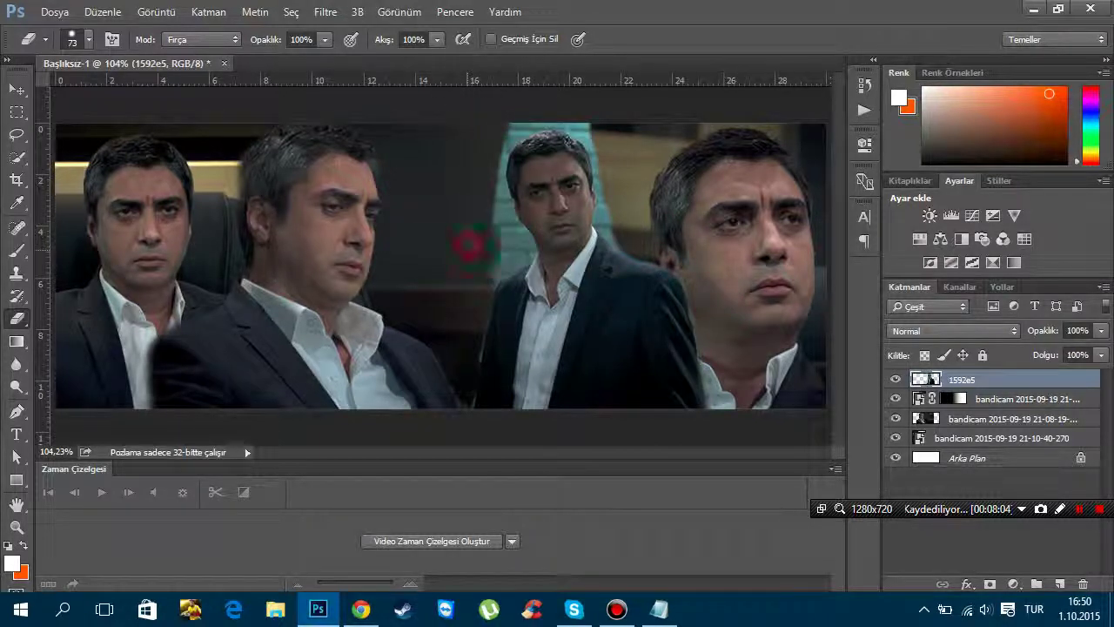
left_click_drag(468, 246, 470, 210)
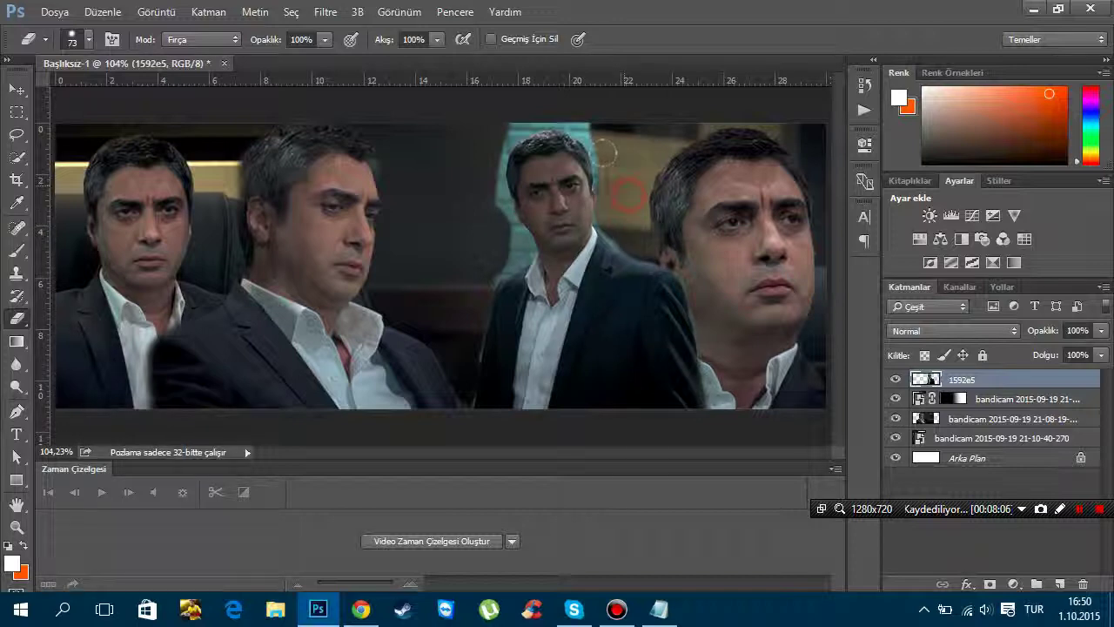
mouse_move(591, 114)
left_mouse_down()
mouse_move(572, 96)
mouse_move(493, 105)
left_mouse_up()
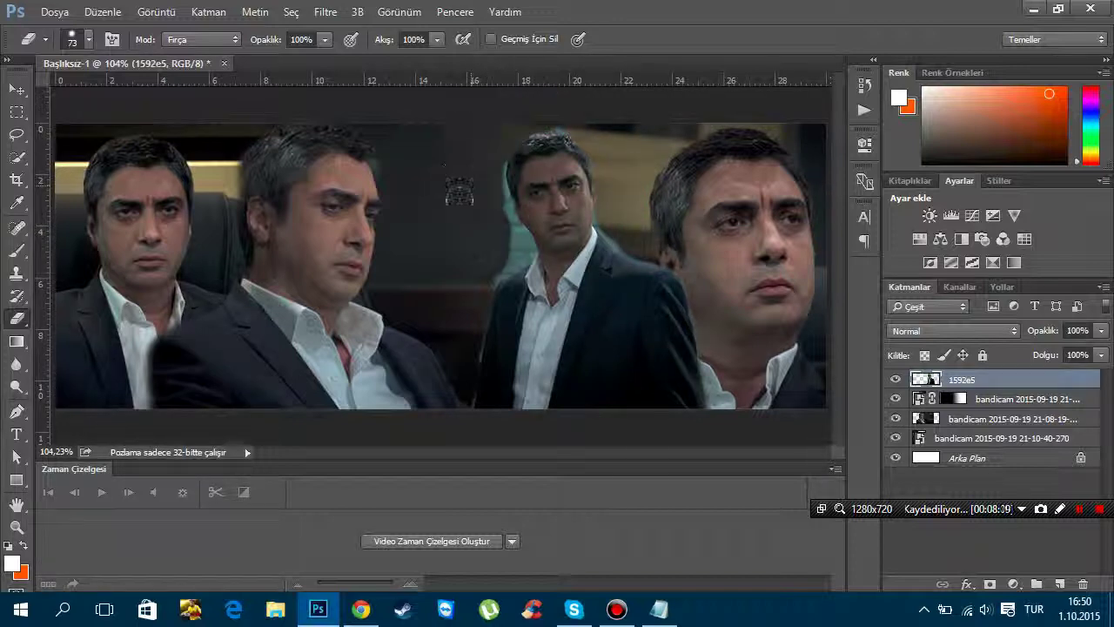
left_click_drag(460, 192, 463, 236)
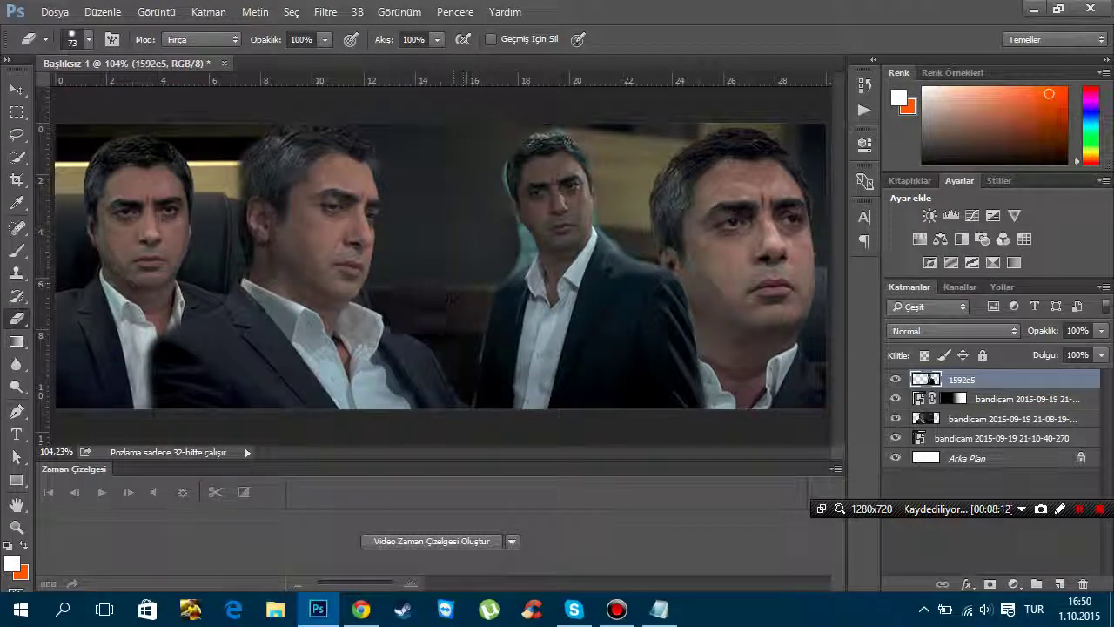
Add the line 'png kesimine önem vermiyorum siz daha dikkatli yaparsınız' to the Notepad notes, then hide them
left_click(659, 610)
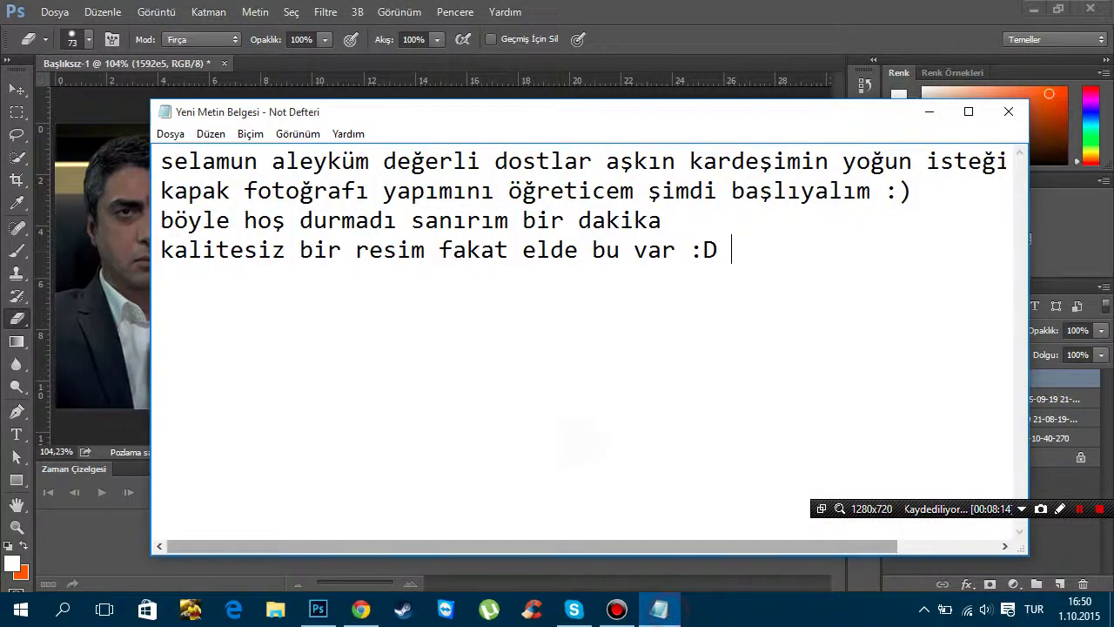
key("Return")
type("png kesimine önem vermiyorum siz daj")
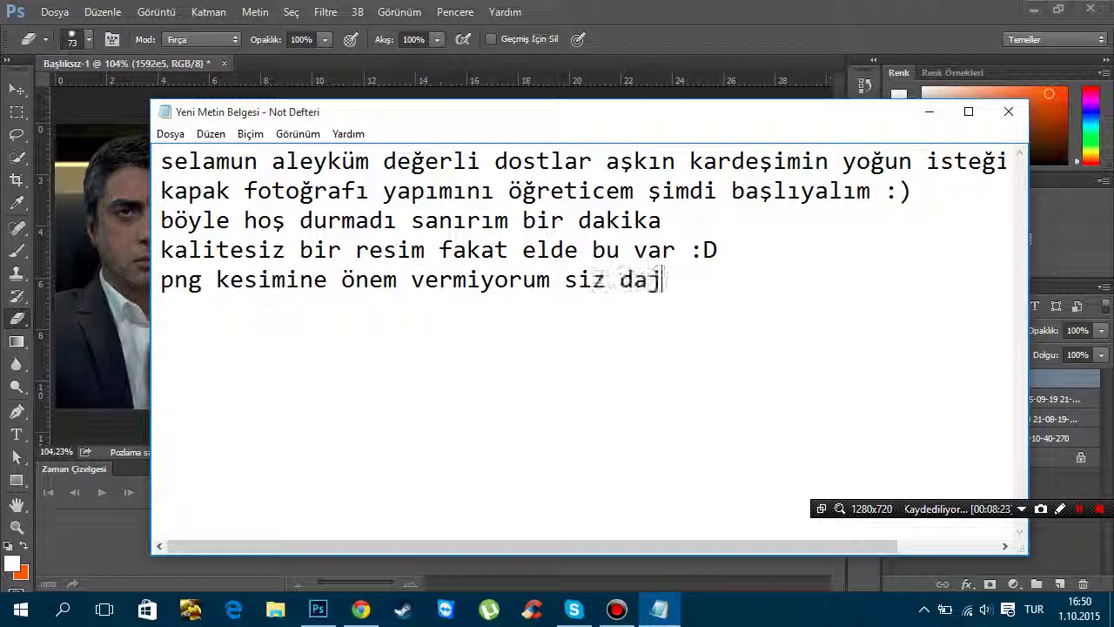
type("aha dikkat")
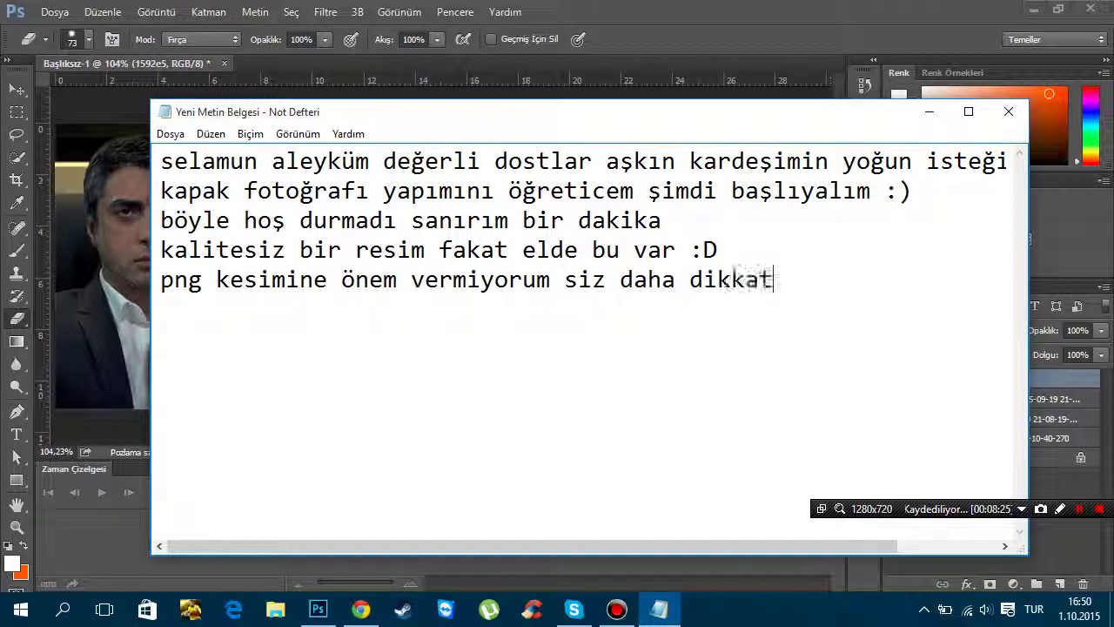
type("li yaparsını")
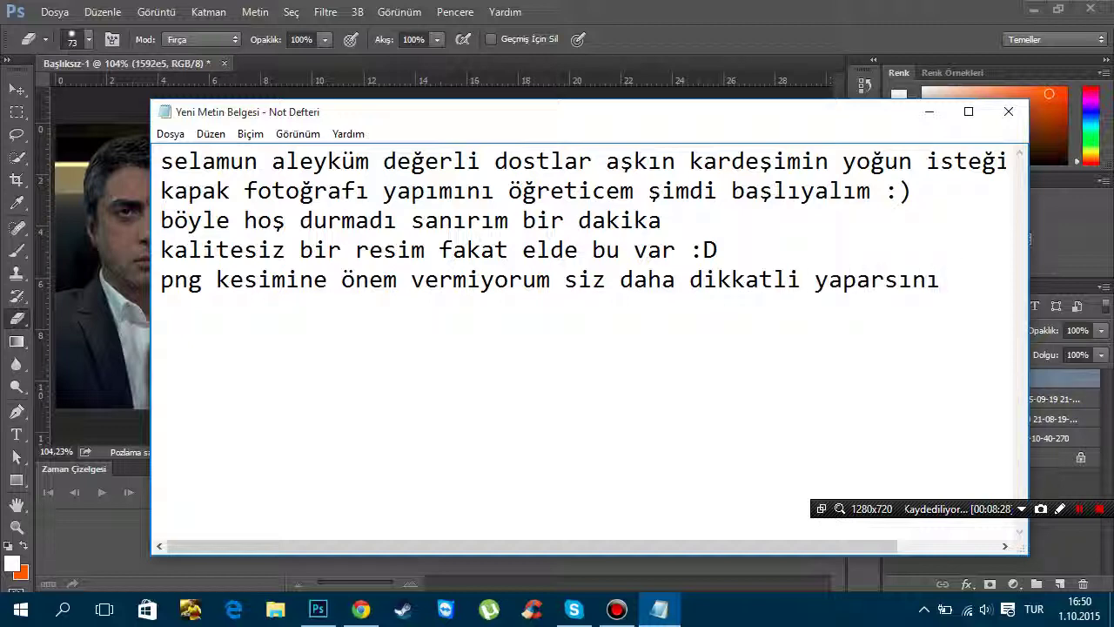
type("y9")
key("Return")
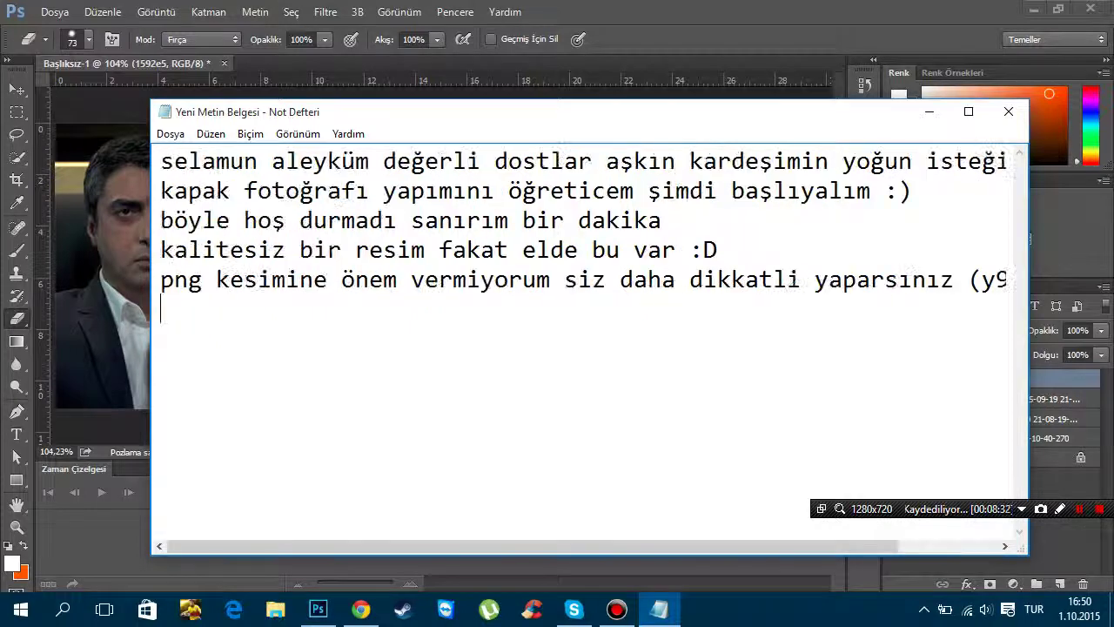
left_click(929, 111)
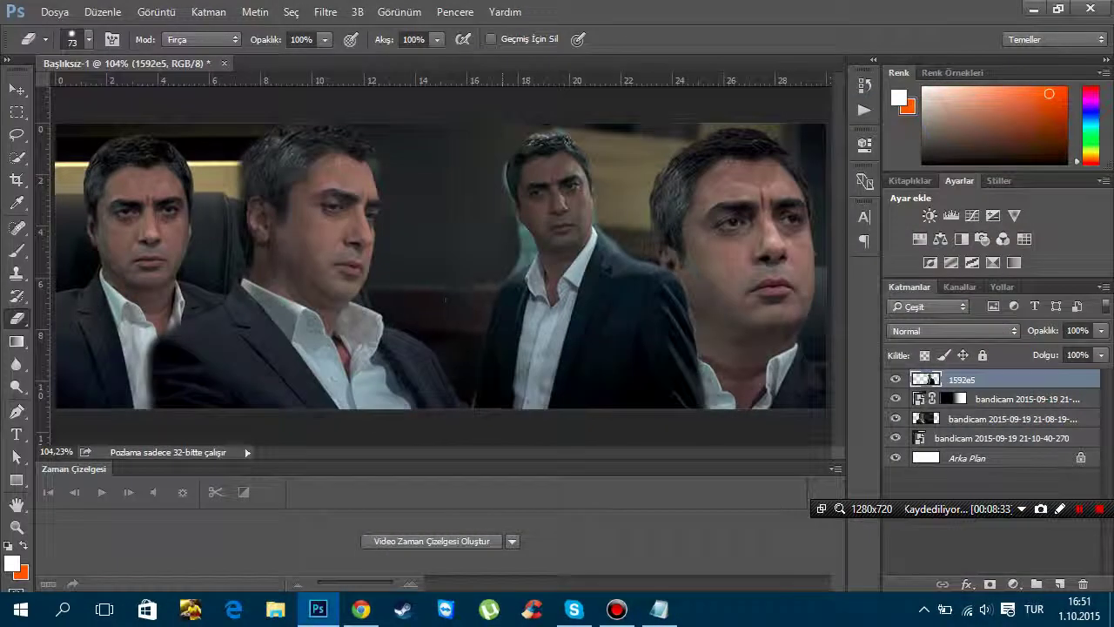
Shrink the eraser to 23 px, adjust its hardness, and zoom in to 400%
left_click(88, 39)
left_click_drag(131, 94, 109, 94)
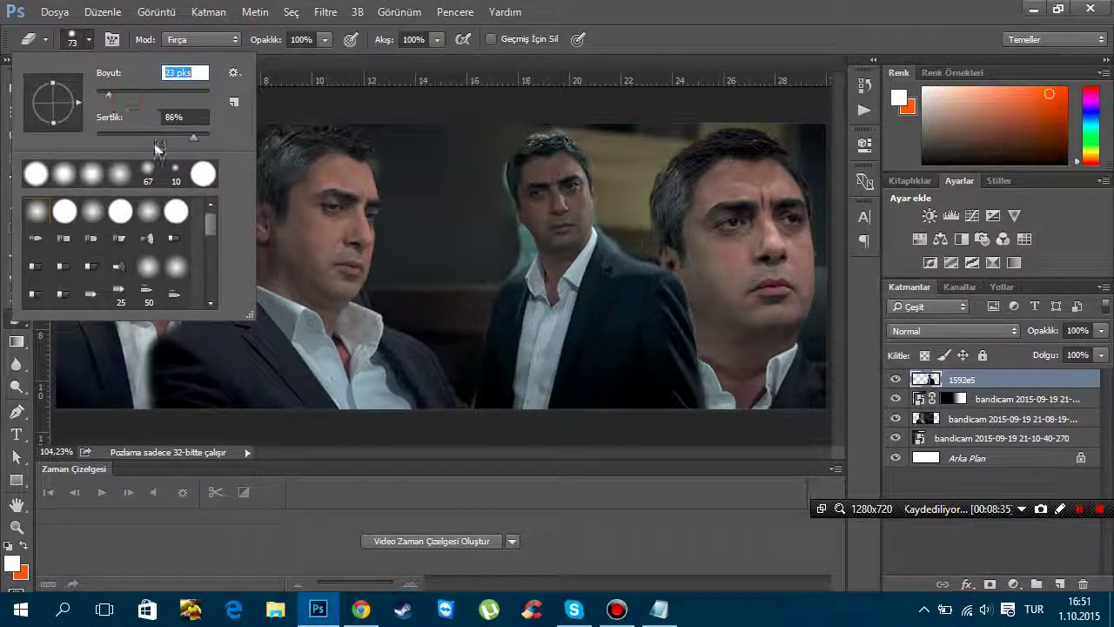
left_click_drag(160, 134, 127, 136)
key("Return")
key("ctrl+plus")
key("ctrl+plus")
key("ctrl+plus")
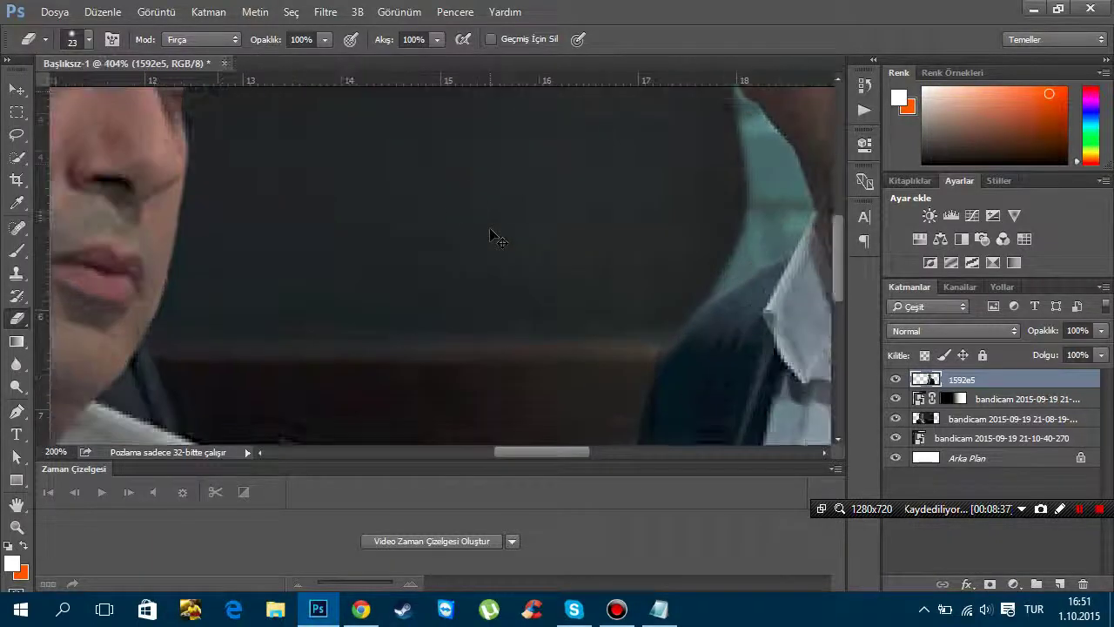
Erase the teal fringe along the left edge of the third man's face
scroll(535, 424, "down", 2)
scroll(552, 450, "right", 3)
scroll(232, 244, "right", 3)
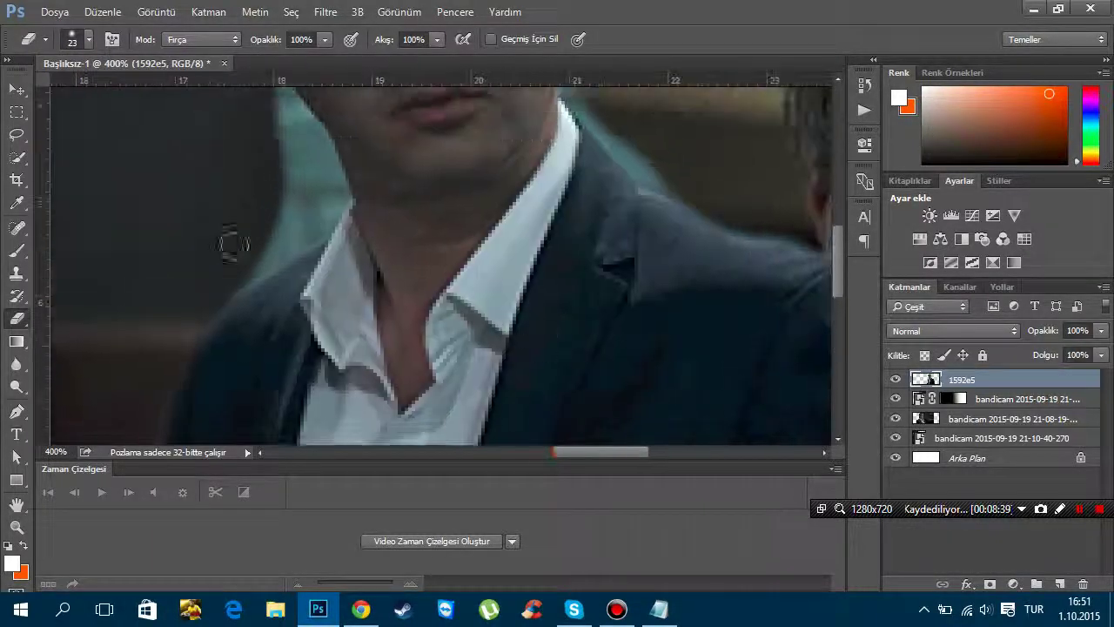
scroll(237, 222, "up", 2)
mouse_move(237, 222)
left_mouse_down()
mouse_move(253, 238)
mouse_move(229, 259)
mouse_move(269, 194)
mouse_move(256, 146)
mouse_move(270, 210)
left_mouse_up()
scroll(110, 214, "up", 1)
scroll(167, 181, "up", 2)
mouse_move(261, 253)
left_mouse_down()
mouse_move(281, 263)
mouse_move(290, 308)
mouse_move(278, 249)
left_mouse_up()
Erase the bluish fringe beside the third man's suit collar
scroll(148, 230, "up", 3)
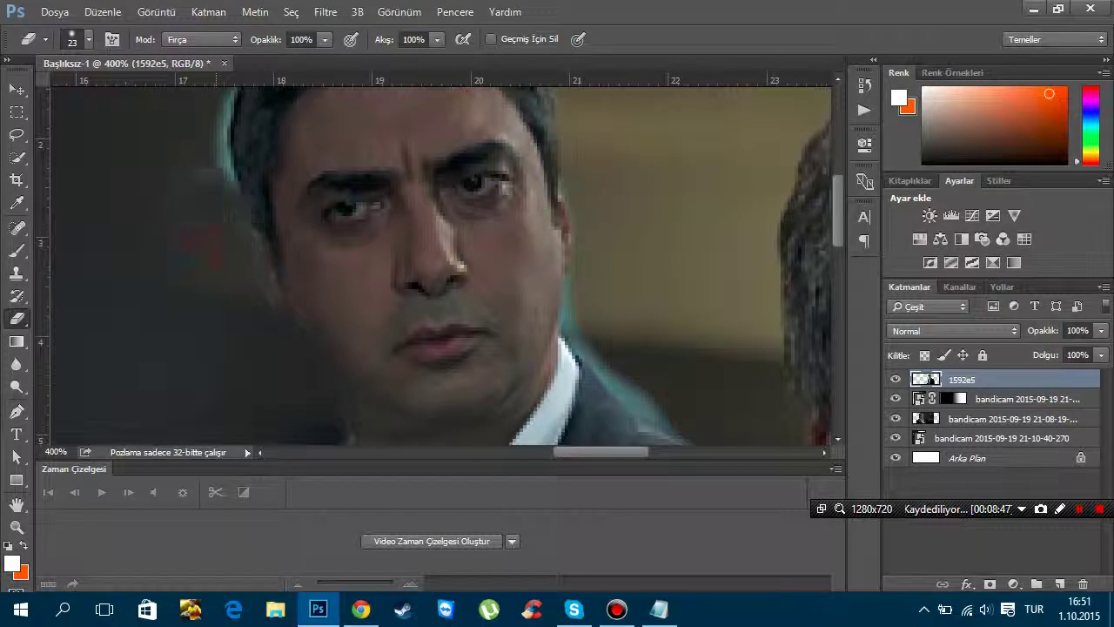
scroll(157, 197, "up", 2)
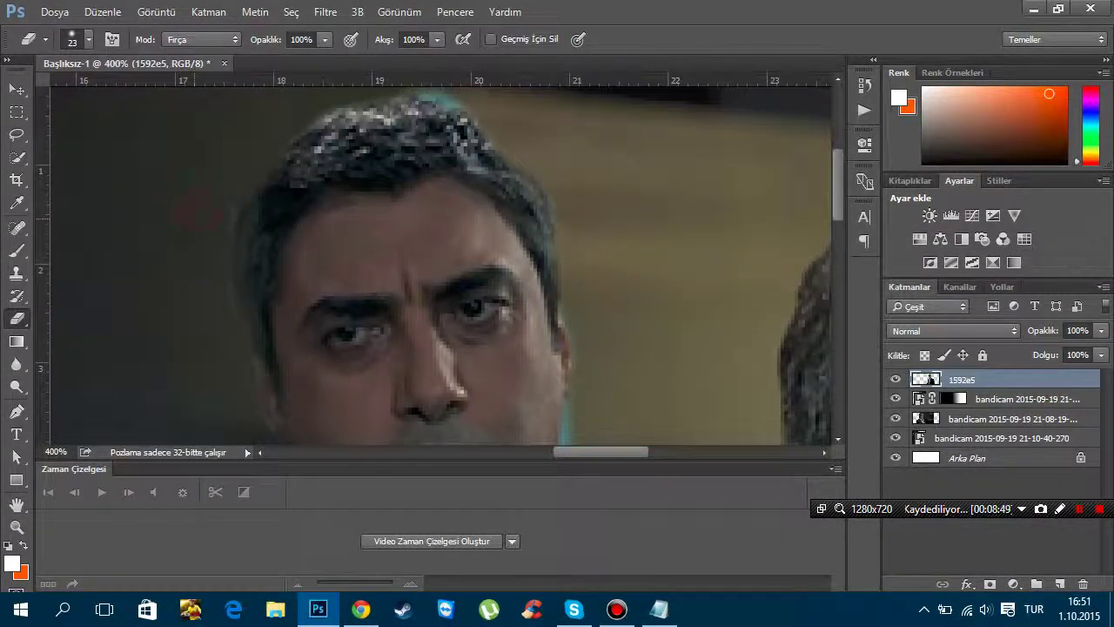
scroll(391, 100, "up", 2)
scroll(641, 209, "down", 3)
scroll(601, 340, "down", 1)
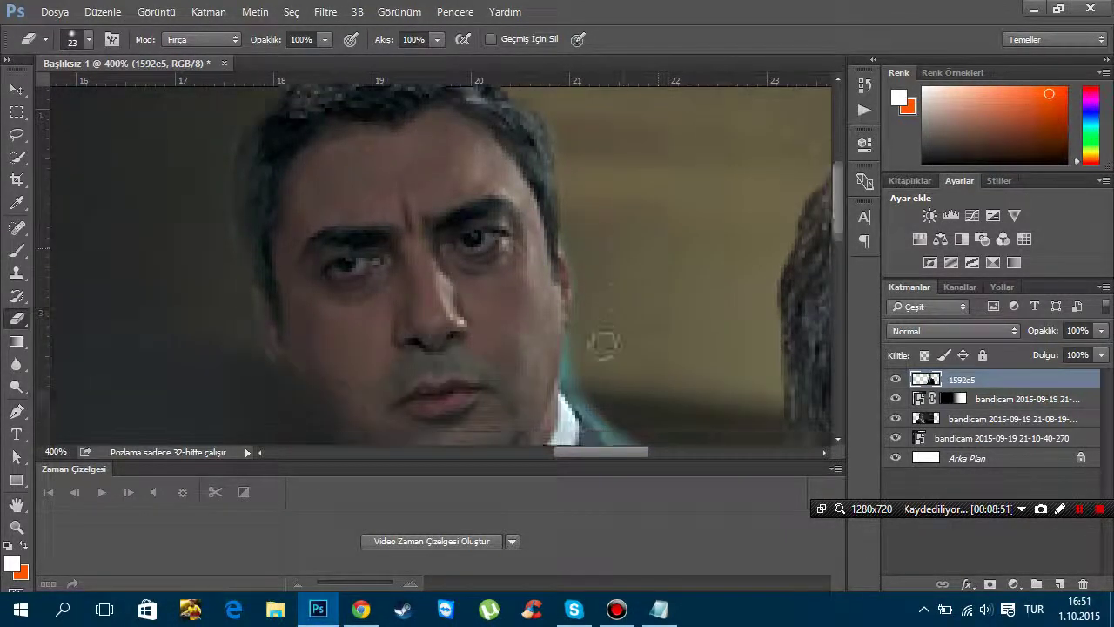
left_click_drag(641, 380, 640, 426)
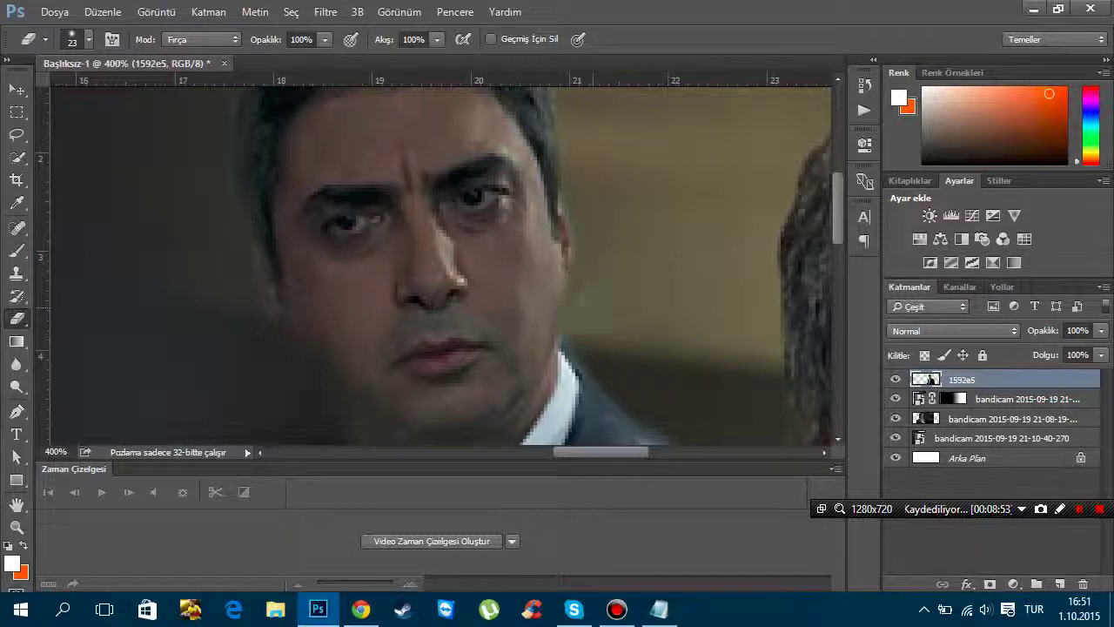
scroll(664, 338, "down", 3)
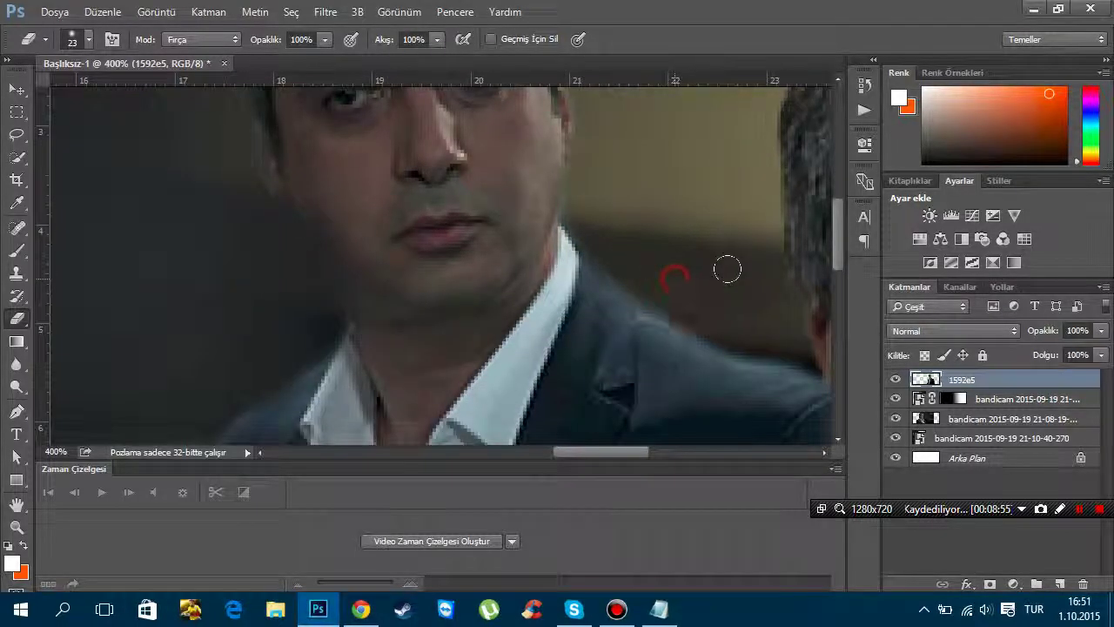
scroll(752, 298, "down", 1)
scroll(754, 298, "down", 1)
scroll(755, 298, "down", 1)
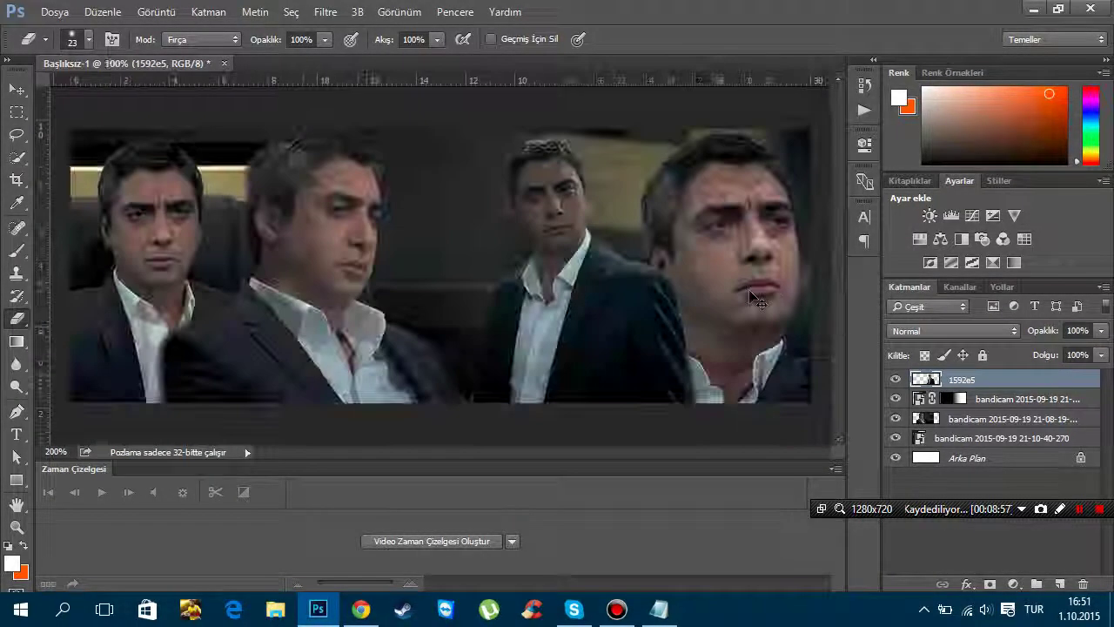
Scale the 1592e5 photo up to 133% and reposition it, then nudge the 21-08-19-208 layer
left_click(16, 88)
left_click_drag(607, 344, 634, 353)
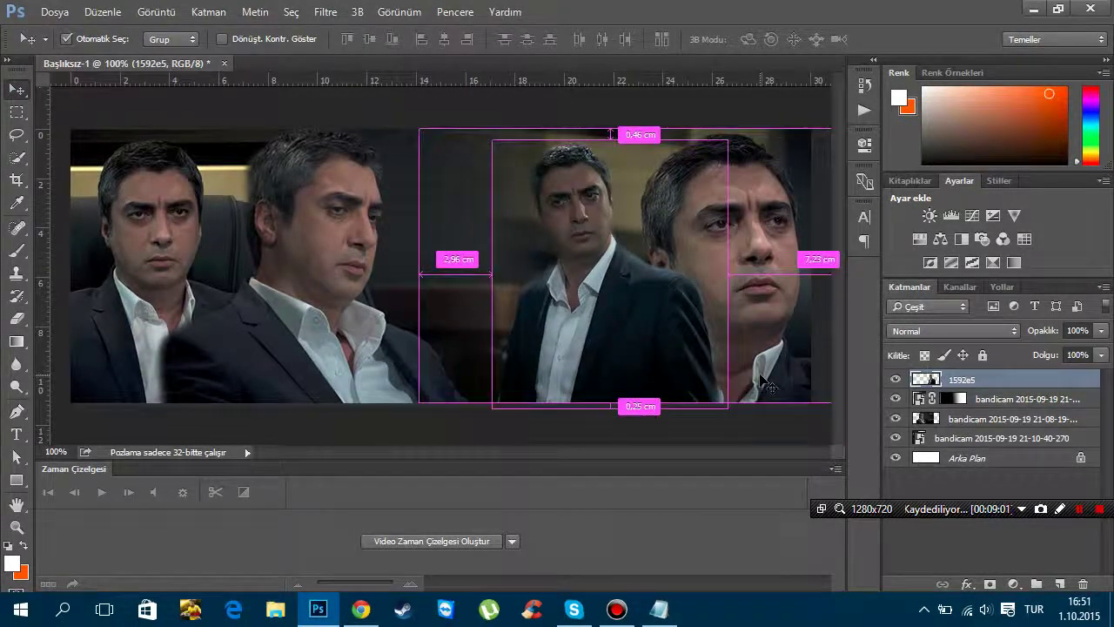
key("ctrl+t")
left_click_drag(246, 43, 275, 44)
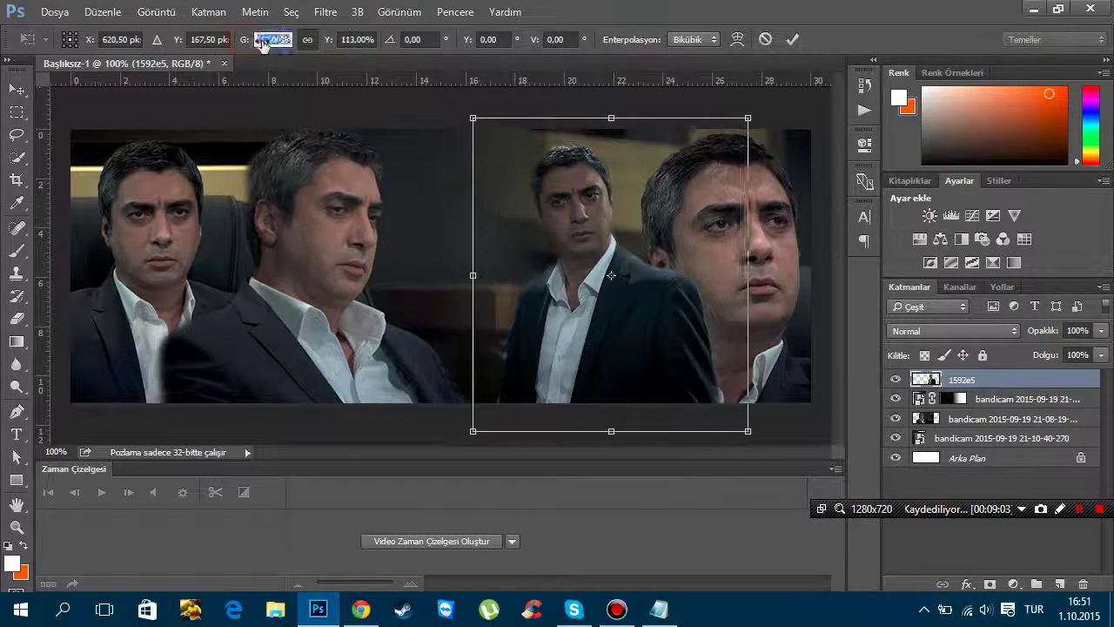
left_click_drag(581, 285, 591, 318)
left_click(797, 40)
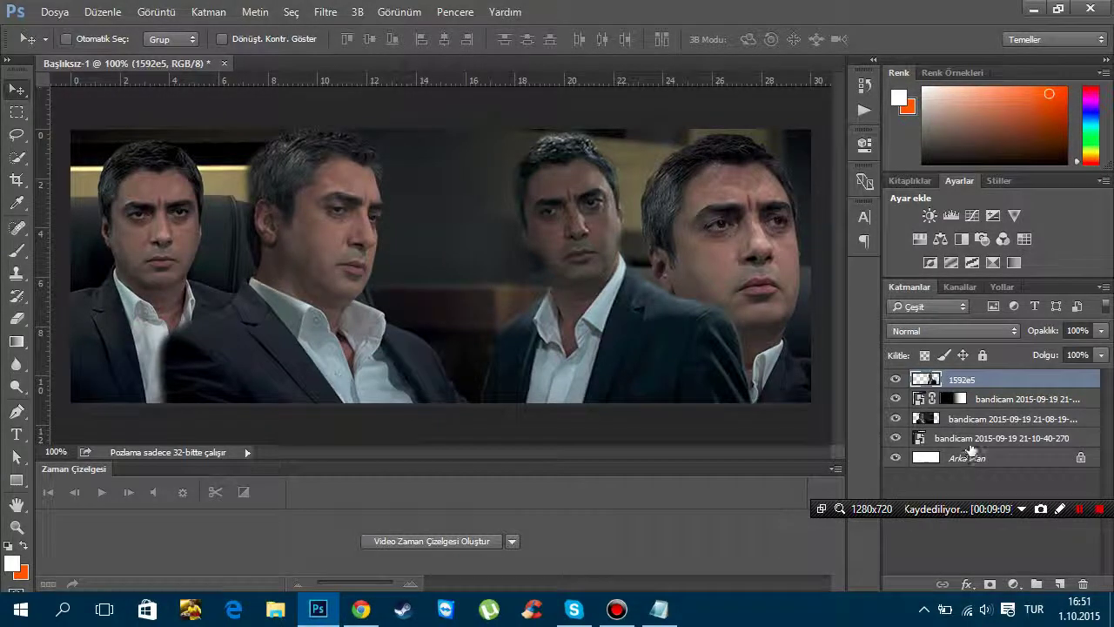
left_click(1010, 418)
left_click_drag(432, 341, 440, 346)
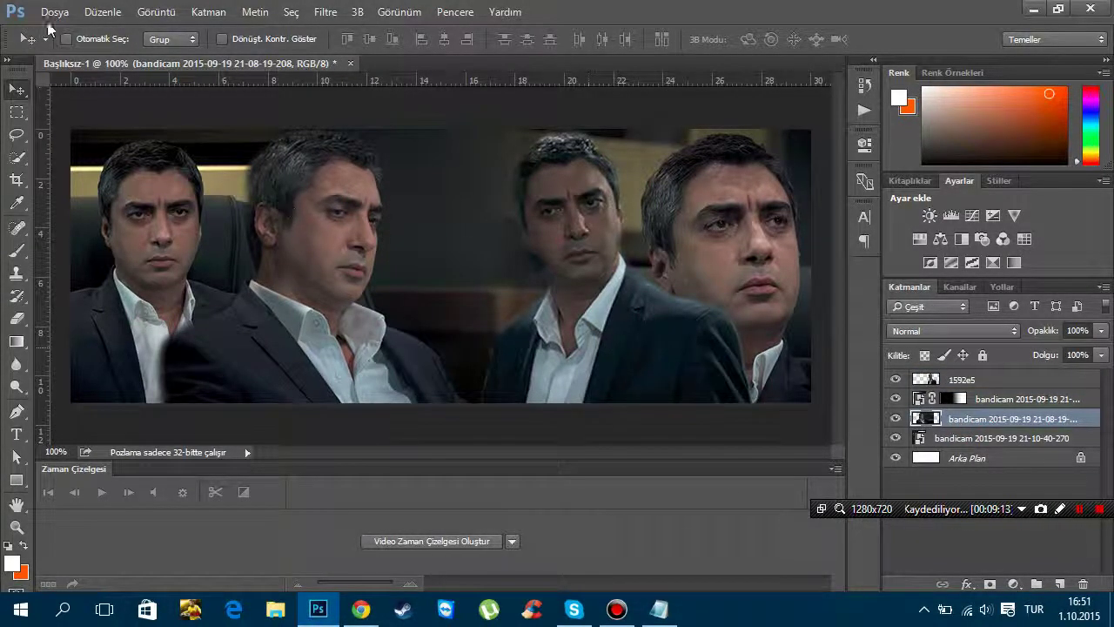
left_click(54, 13)
left_click(139, 291)
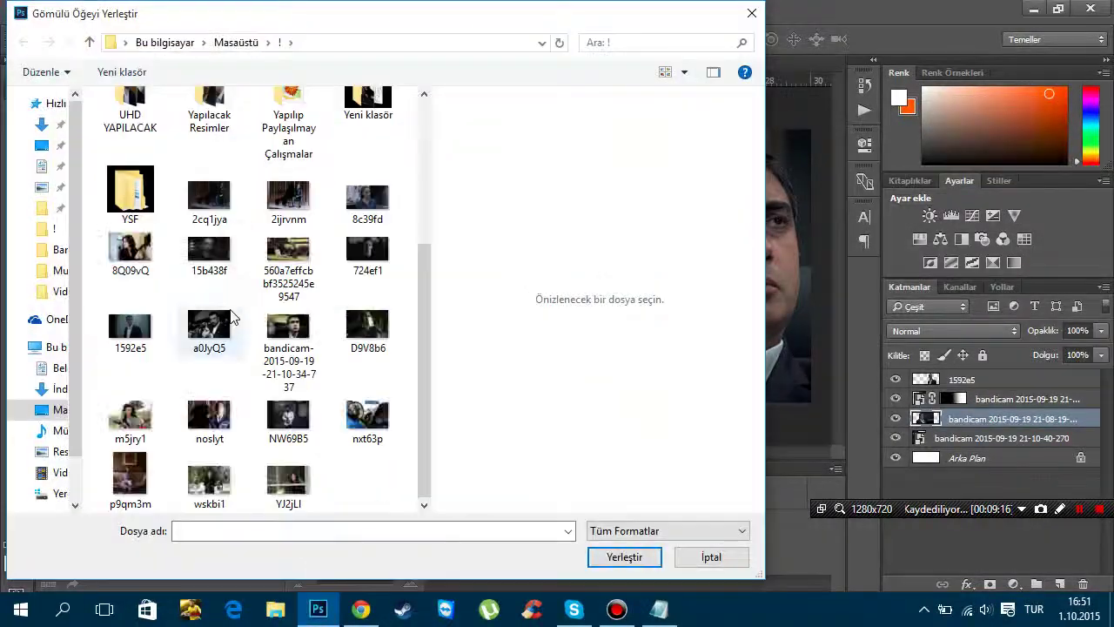
left_click(286, 421)
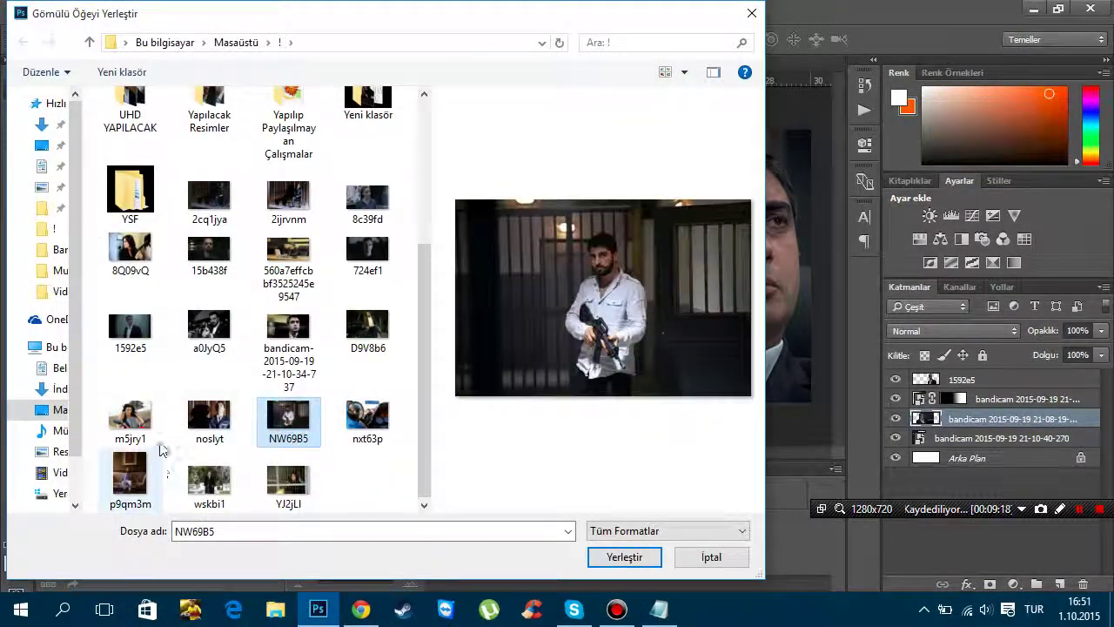
scroll(130, 305, "up", 3)
left_click(150, 216)
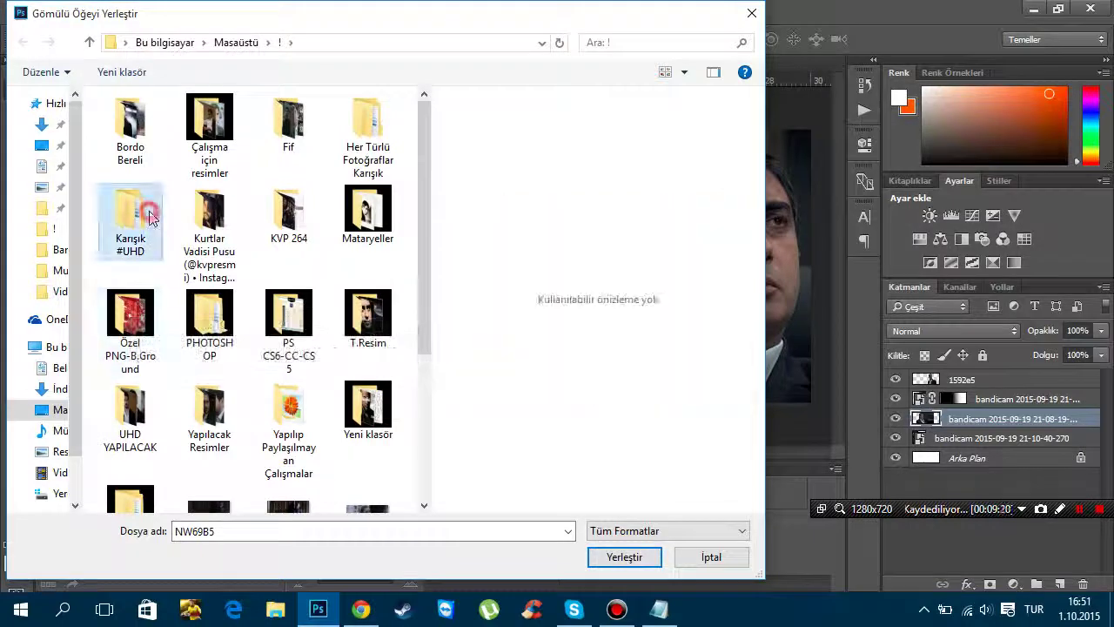
double_click(206, 144)
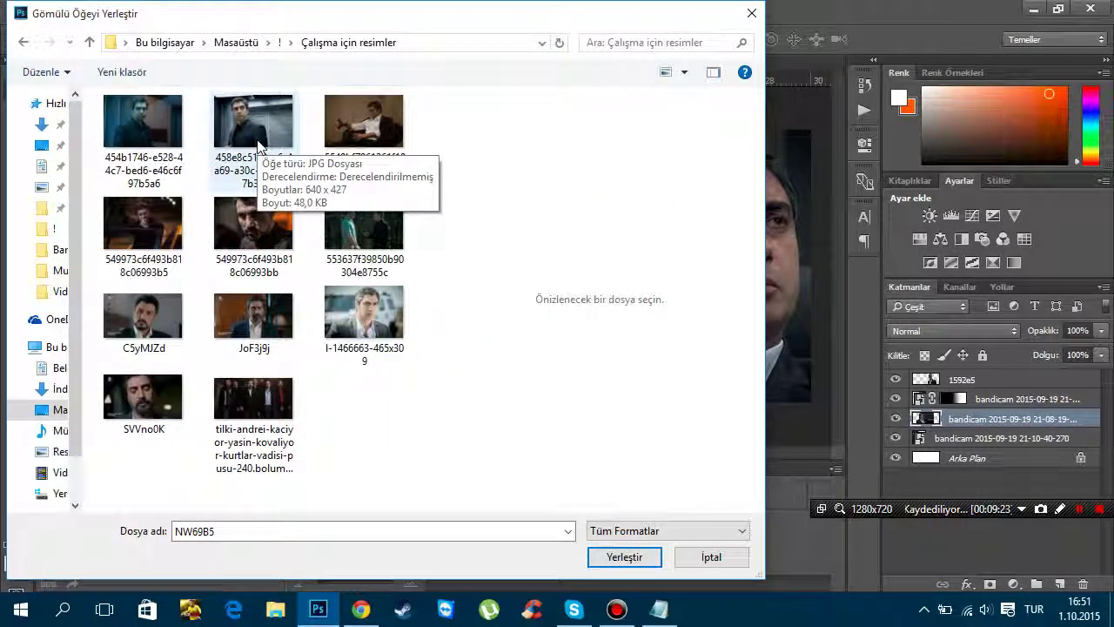
double_click(347, 349)
Commit the placed photo, move its layer to the top, and test its opacity at 57%
left_click_drag(446, 345, 451, 350)
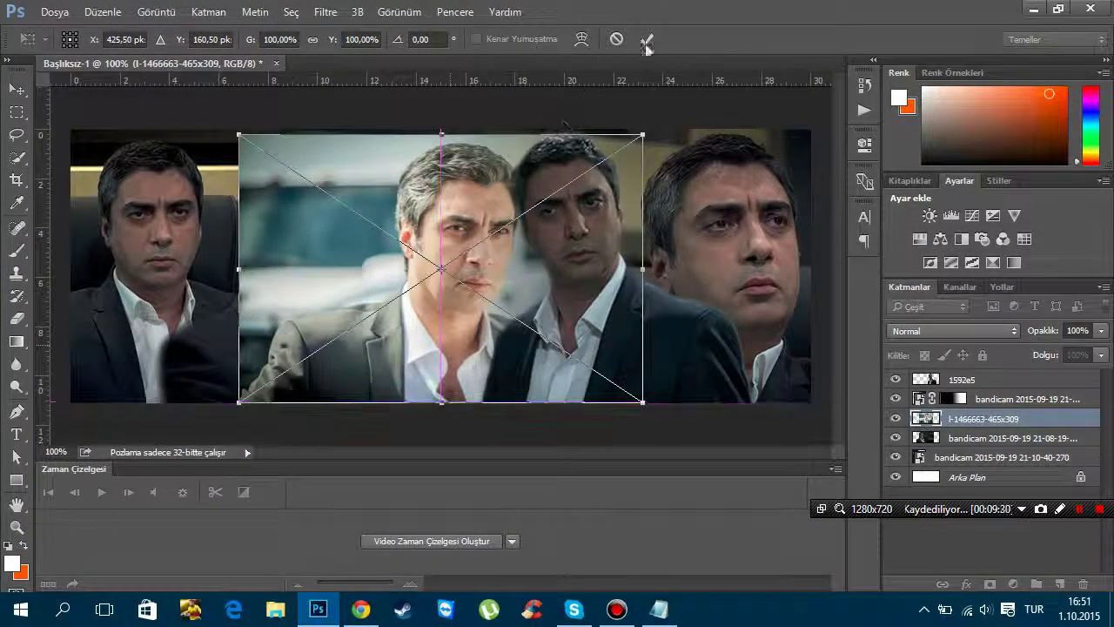
left_click(647, 40)
left_click_drag(971, 419, 965, 379)
left_click(895, 400)
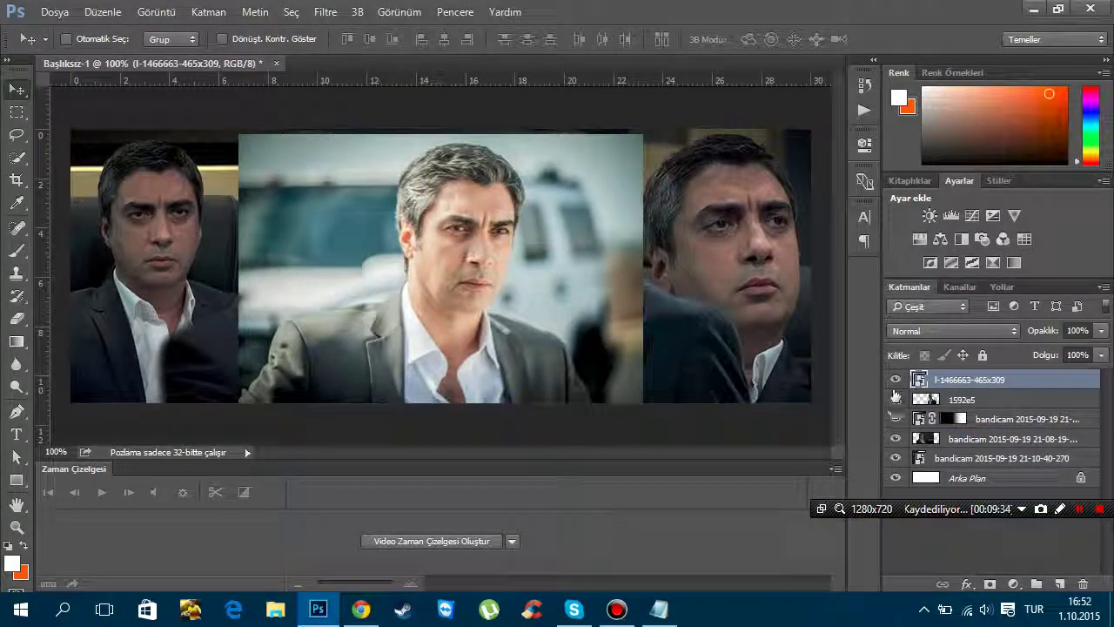
left_click(895, 380)
left_click(895, 380)
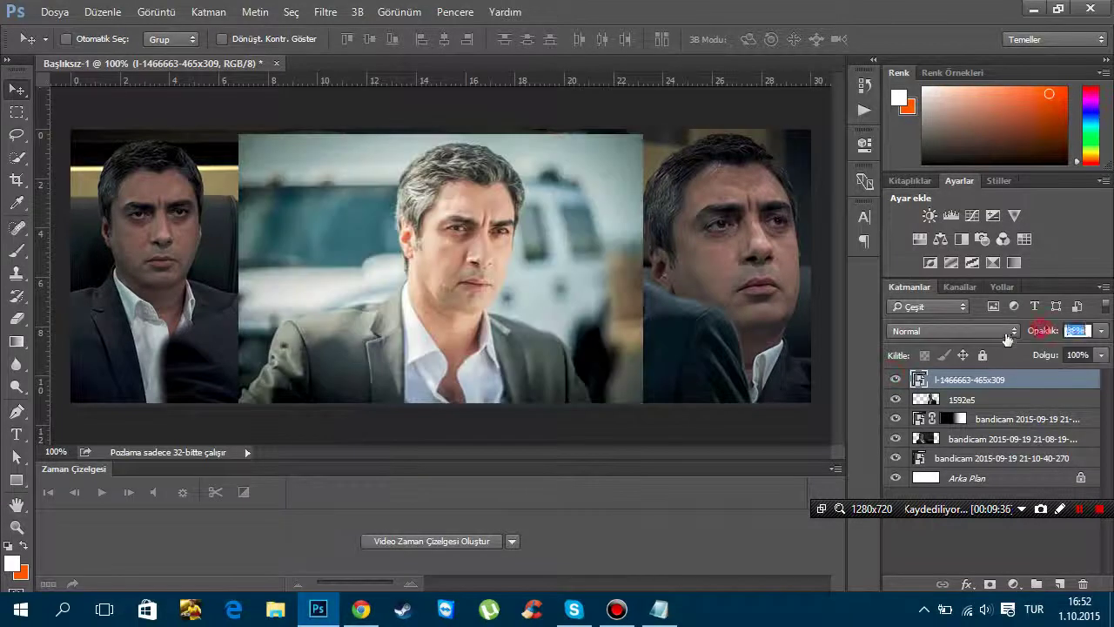
left_click_drag(1043, 330, 991, 340)
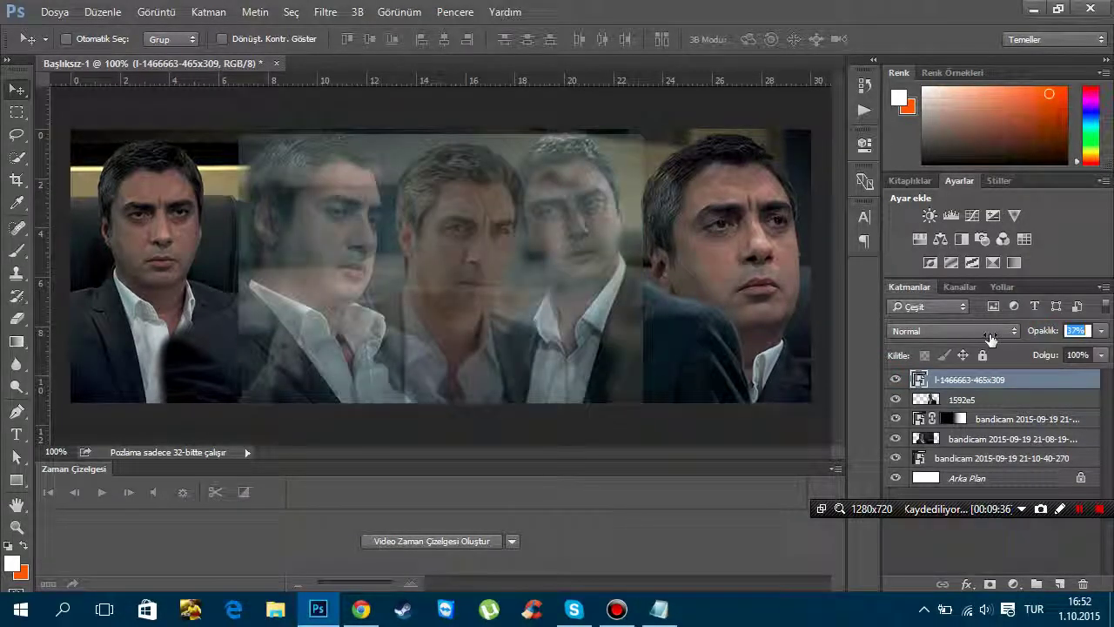
type("100")
key("Return")
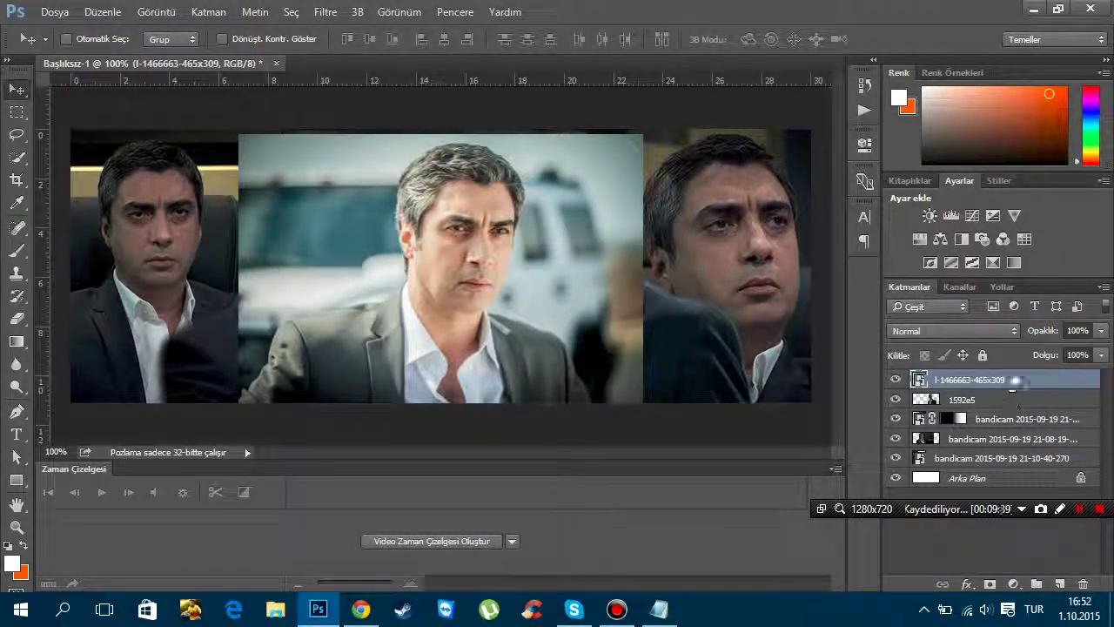
left_click(895, 379)
left_click(962, 400)
left_click_drag(607, 321, 627, 321)
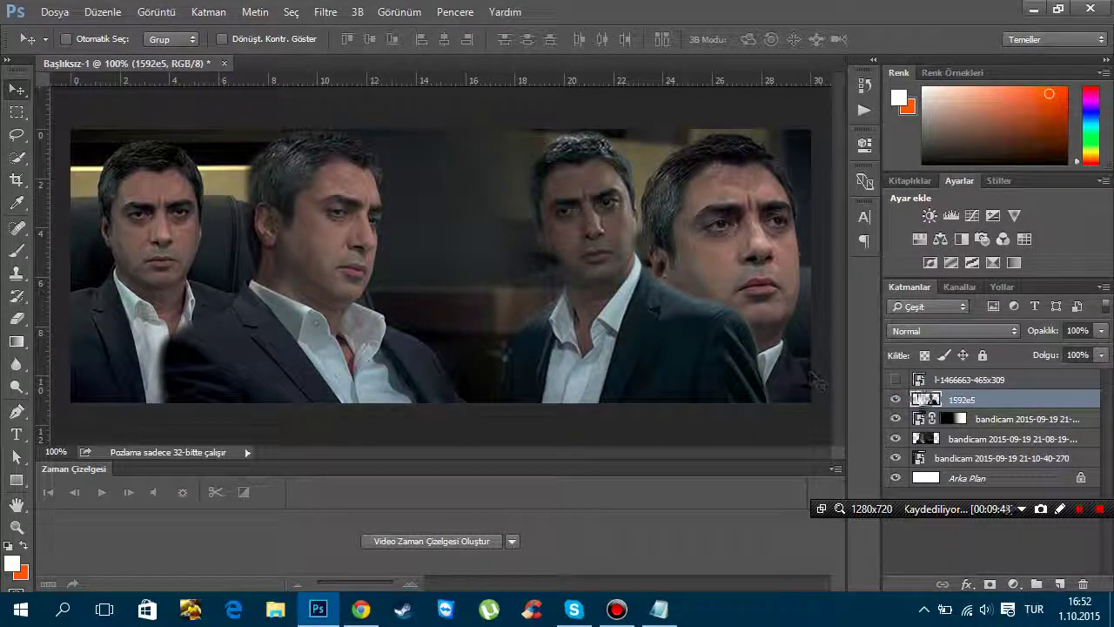
left_click(954, 459)
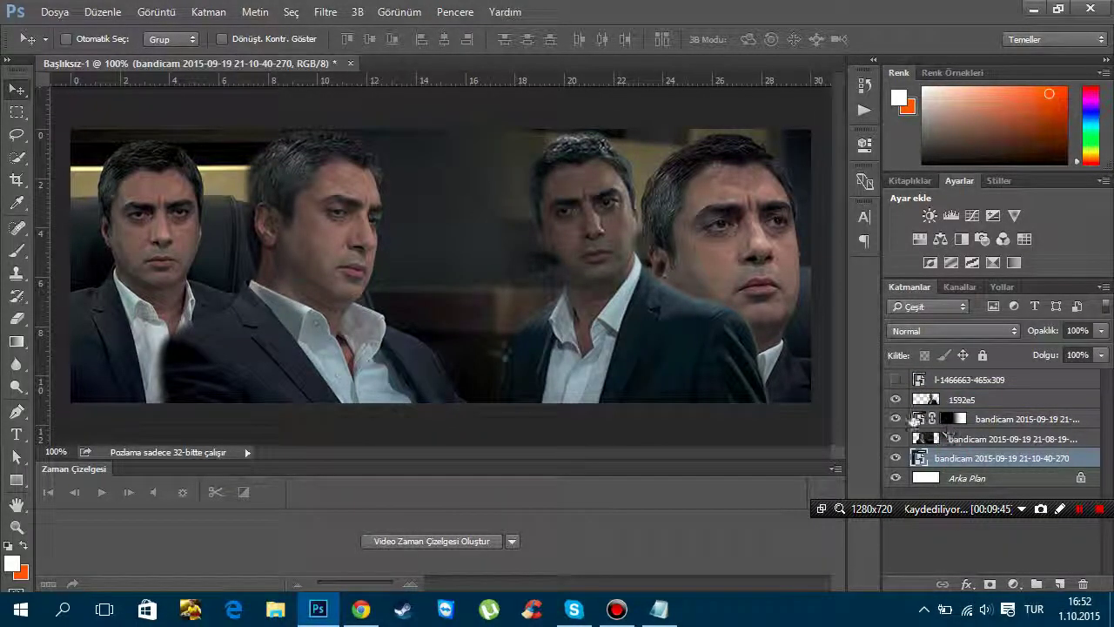
left_click(921, 420)
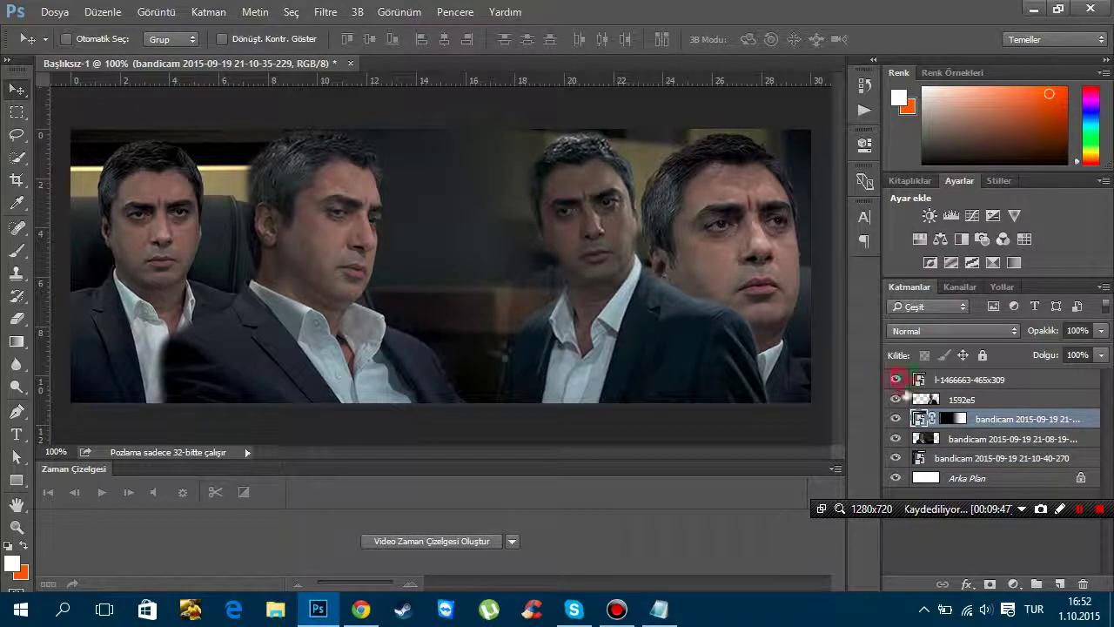
left_click(896, 380)
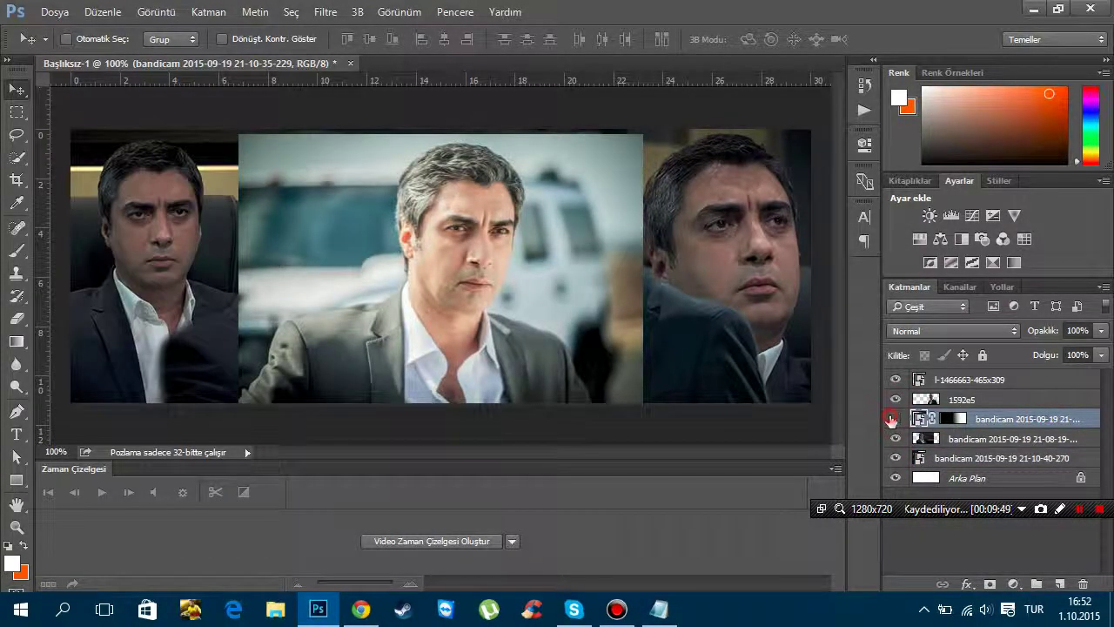
left_click(891, 419)
key("Delete")
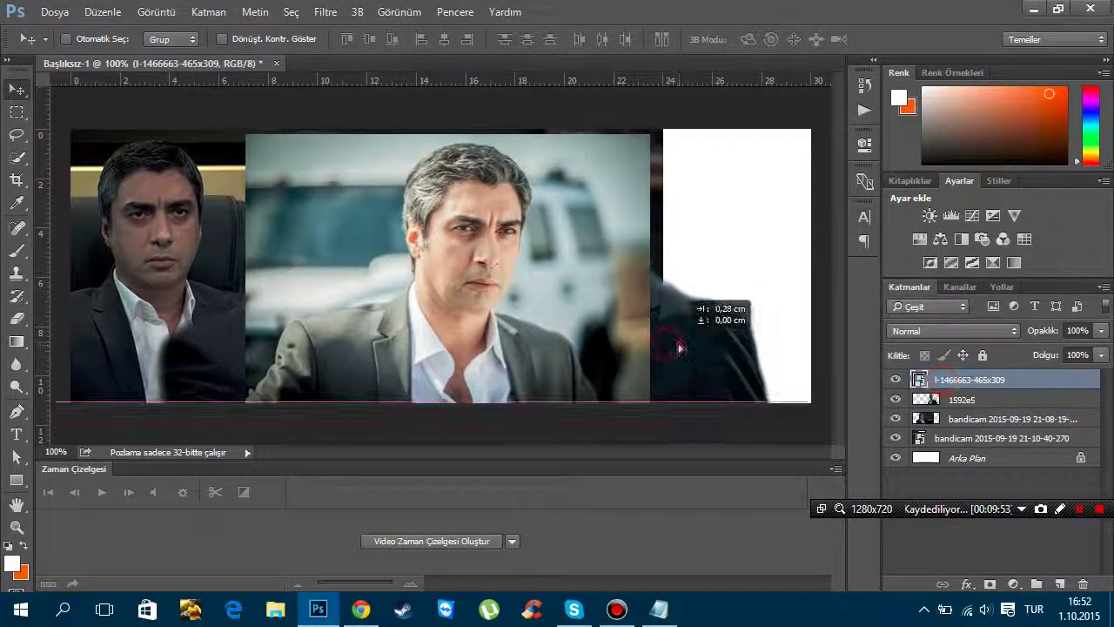
Realign the 1592e5 photo and shift the centre photo 0.46 cm right
left_click(1002, 399)
left_click_drag(672, 355, 553, 322)
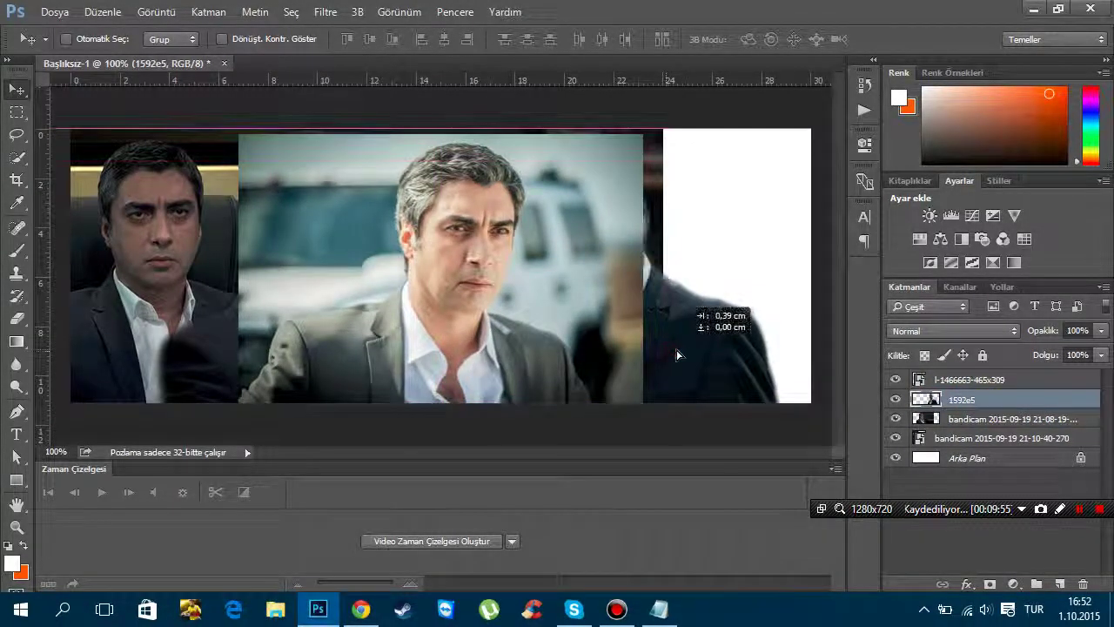
left_click(548, 324, "ctrl")
left_click_drag(552, 322, 562, 329)
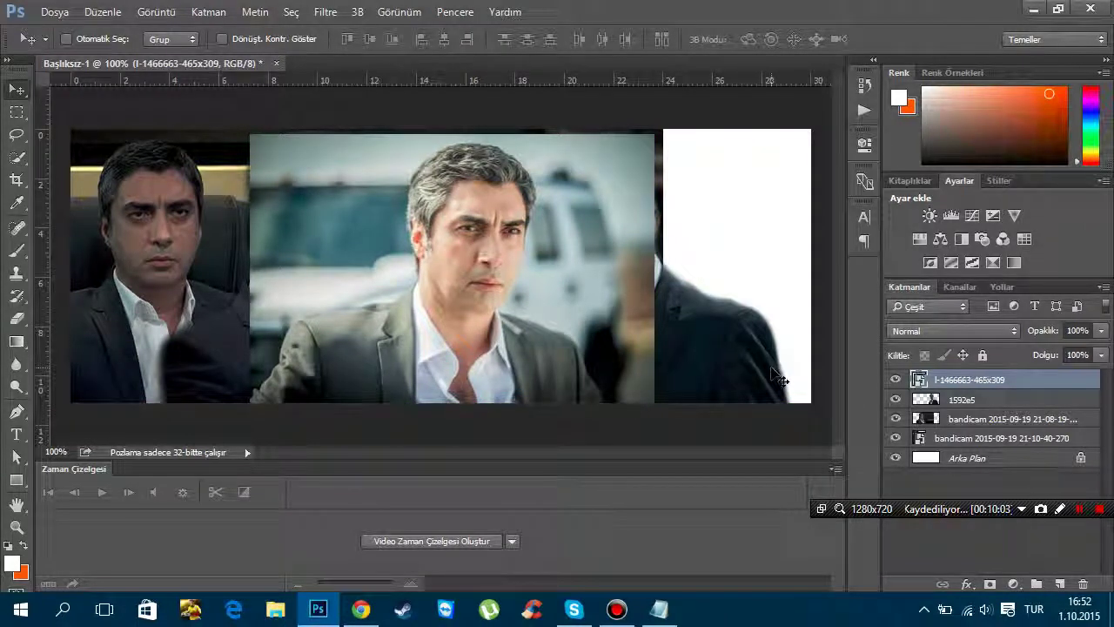
Rasterize the new photo, set the eraser to 143 px, and erase its upper-left area
left_click(17, 319)
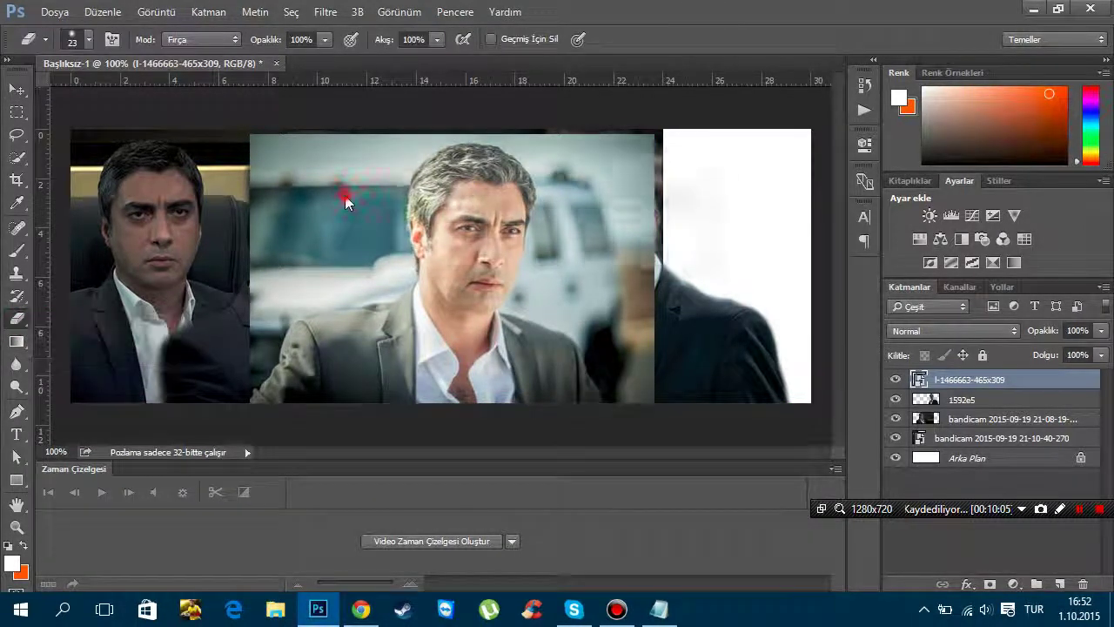
left_click(343, 192)
left_click(510, 251)
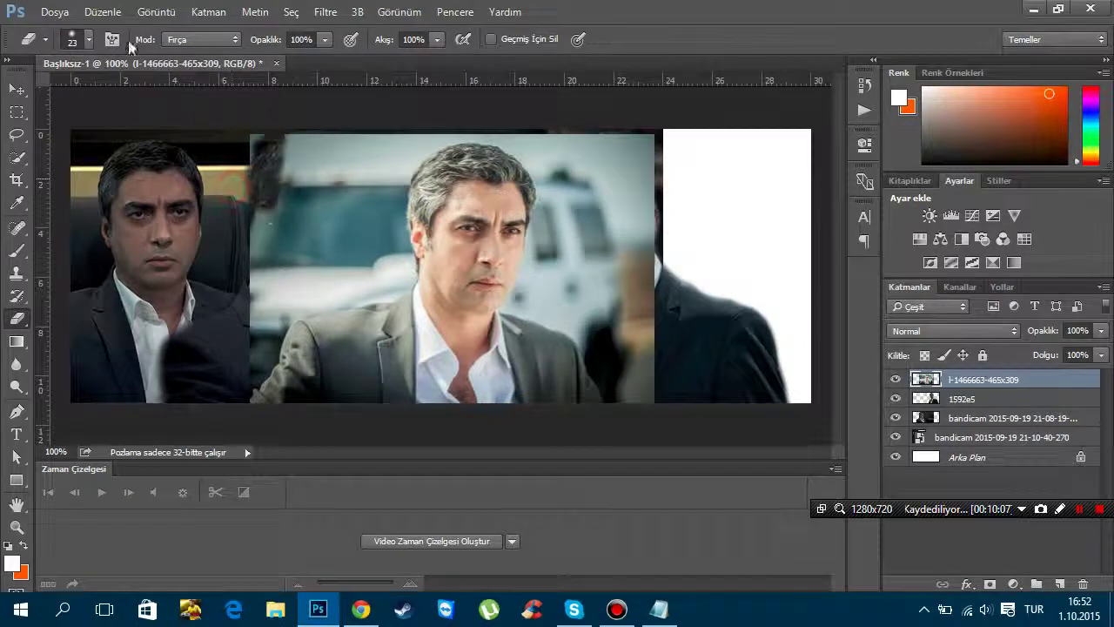
left_click(88, 40)
double_click(178, 70)
type("143")
key("Return")
left_click_drag(339, 161, 232, 187)
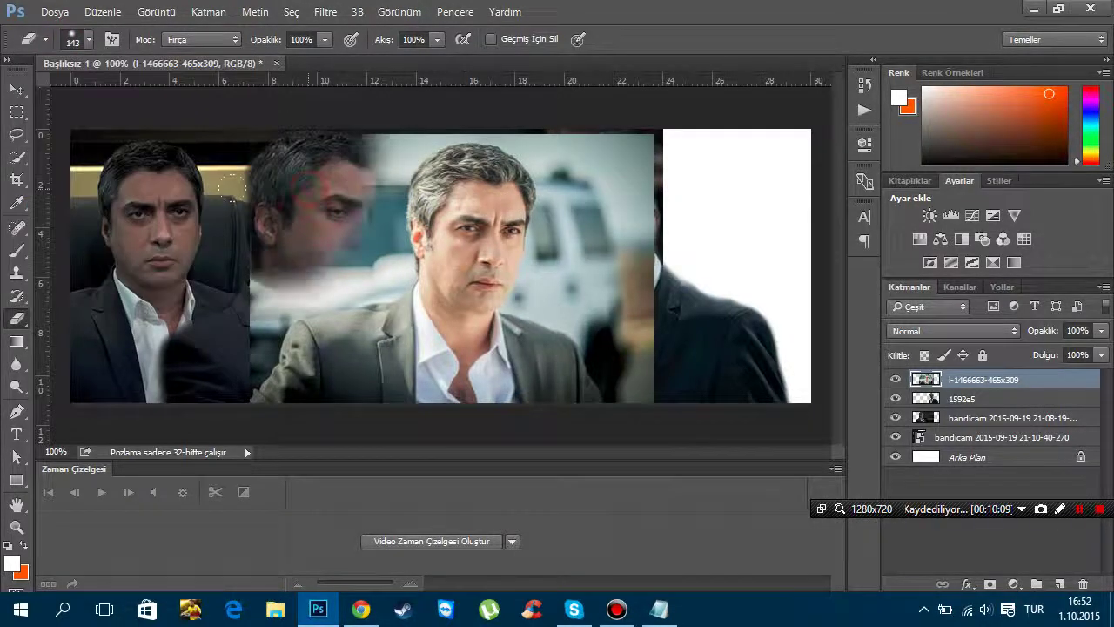
Erase the middle photo's right edge to reveal the neighbouring face
left_click(78, 46)
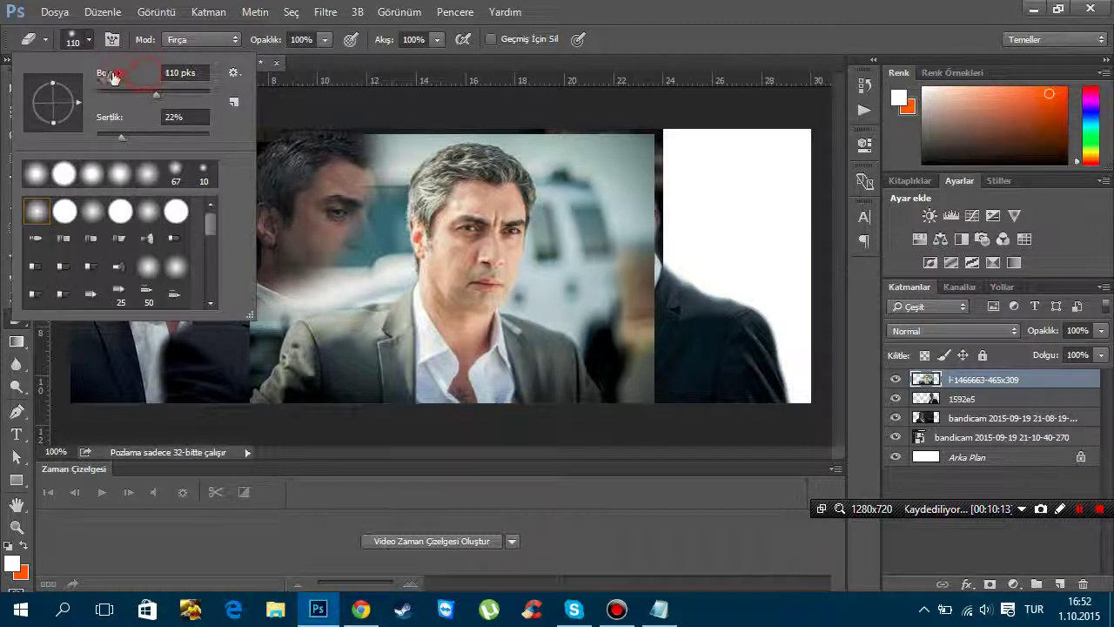
key("Return")
left_click_drag(581, 201, 620, 383)
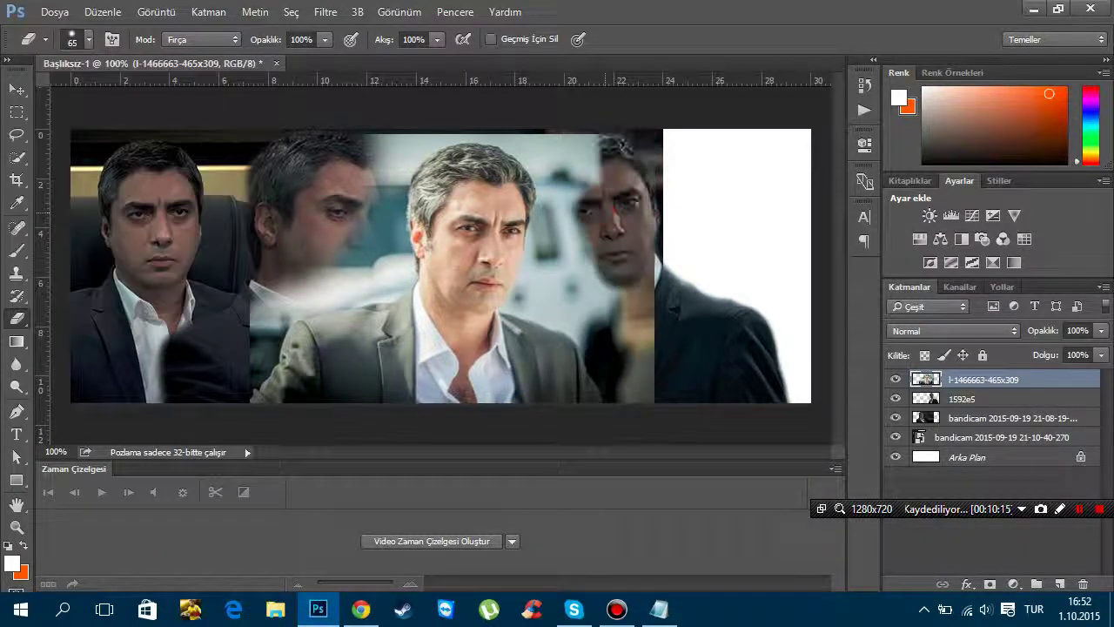
left_click_drag(592, 279, 558, 305)
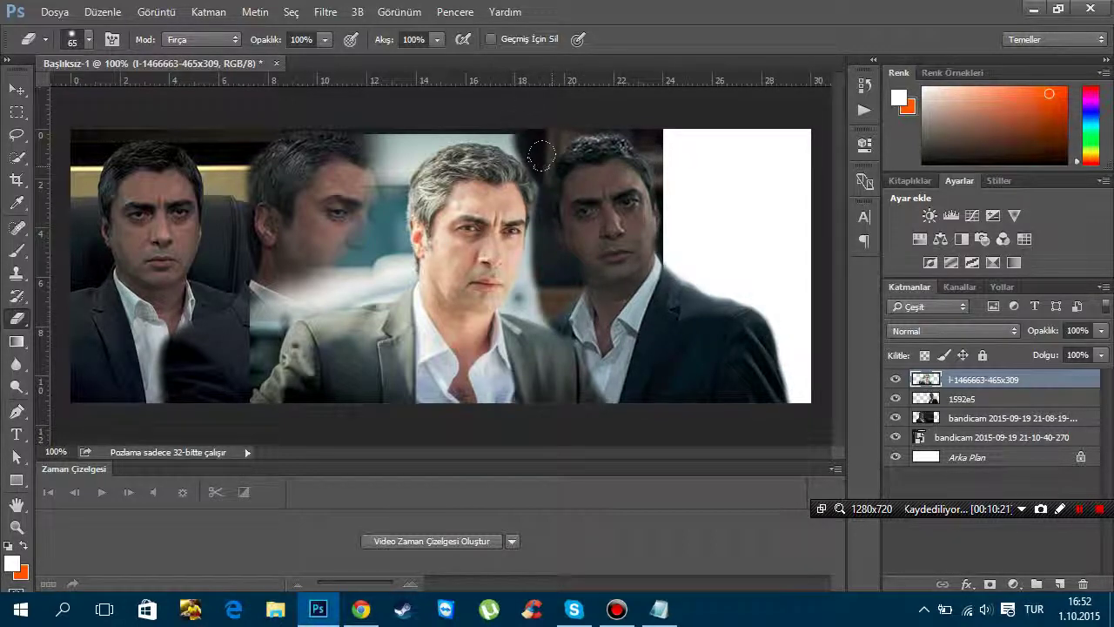
Zoom to 300% and, with a 35 px eraser, erase the bright background above the head
key("ctrl+plus")
key("ctrl+plus")
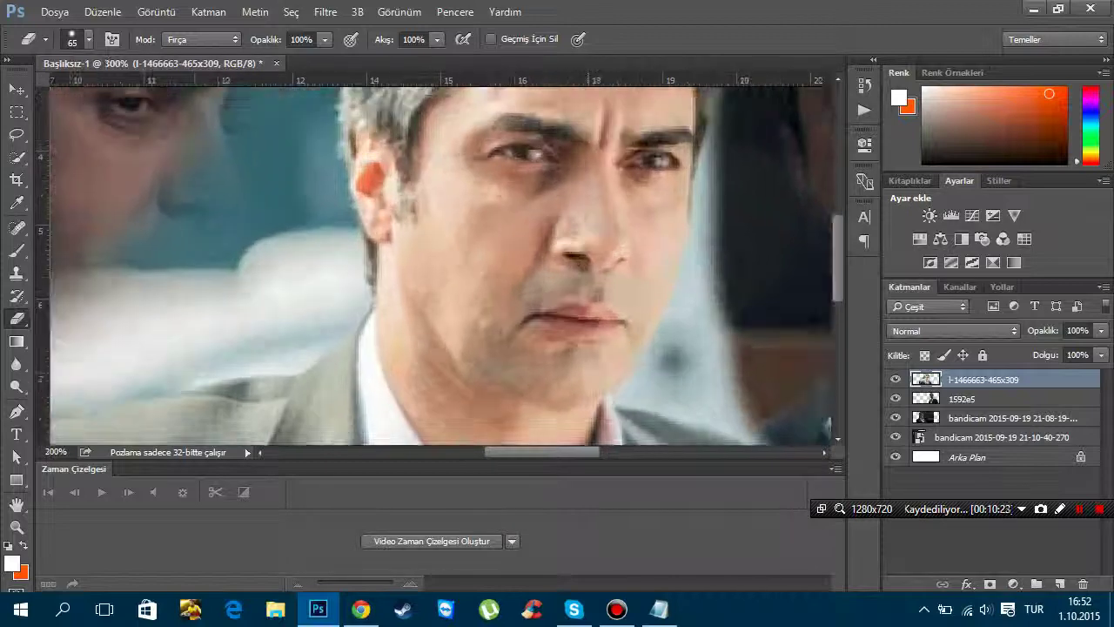
scroll(592, 170, "up", 1)
scroll(592, 170, "up", 1)
scroll(435, 261, "up", 2)
left_click(88, 40)
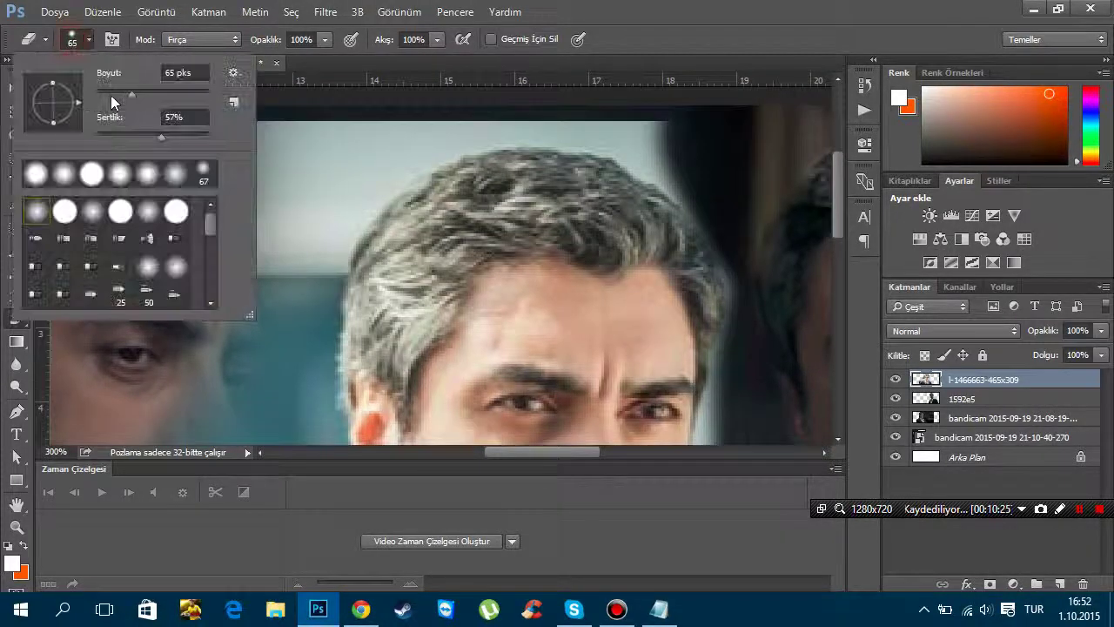
left_click_drag(122, 70, 136, 130)
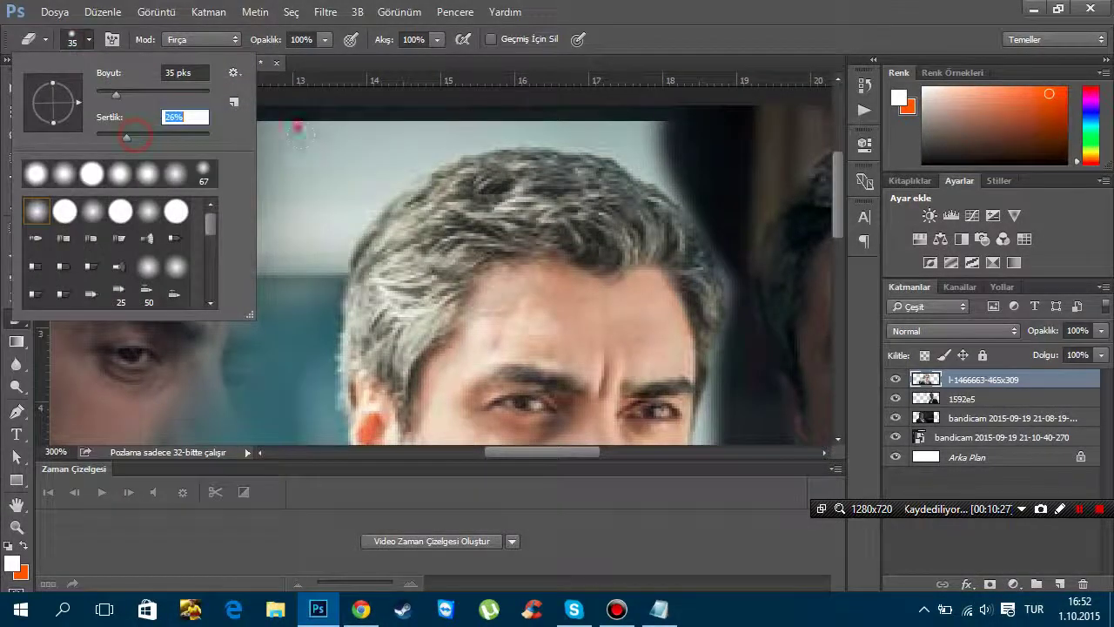
mouse_move(298, 127)
left_mouse_down()
mouse_move(261, 174)
mouse_move(217, 148)
left_mouse_up()
mouse_move(372, 121)
left_mouse_down()
mouse_move(373, 154)
mouse_move(645, 139)
mouse_move(521, 131)
mouse_move(644, 174)
left_mouse_up()
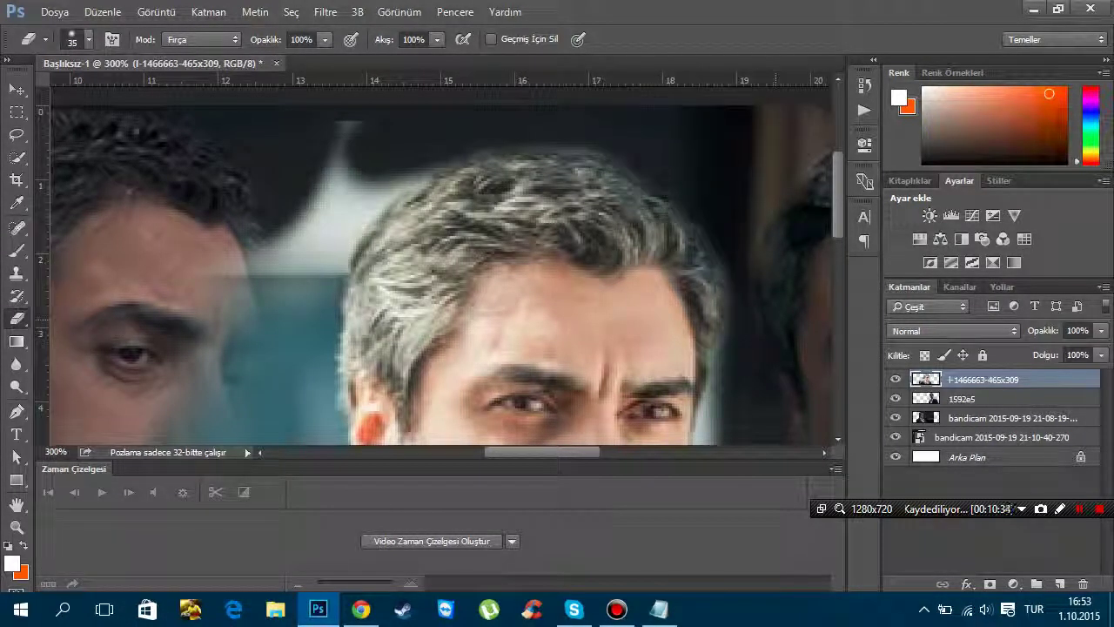
mouse_move(514, 152)
left_mouse_down()
mouse_move(375, 209)
mouse_move(218, 348)
mouse_move(357, 262)
mouse_move(261, 218)
mouse_move(357, 157)
mouse_move(331, 113)
left_mouse_up()
Erase the light gap between the grey-haired man and the neighbouring faces
scroll(218, 348, "down", 3)
scroll(261, 154, "up", 2)
scroll(260, 154, "up", 1)
left_click_drag(296, 219, 338, 107)
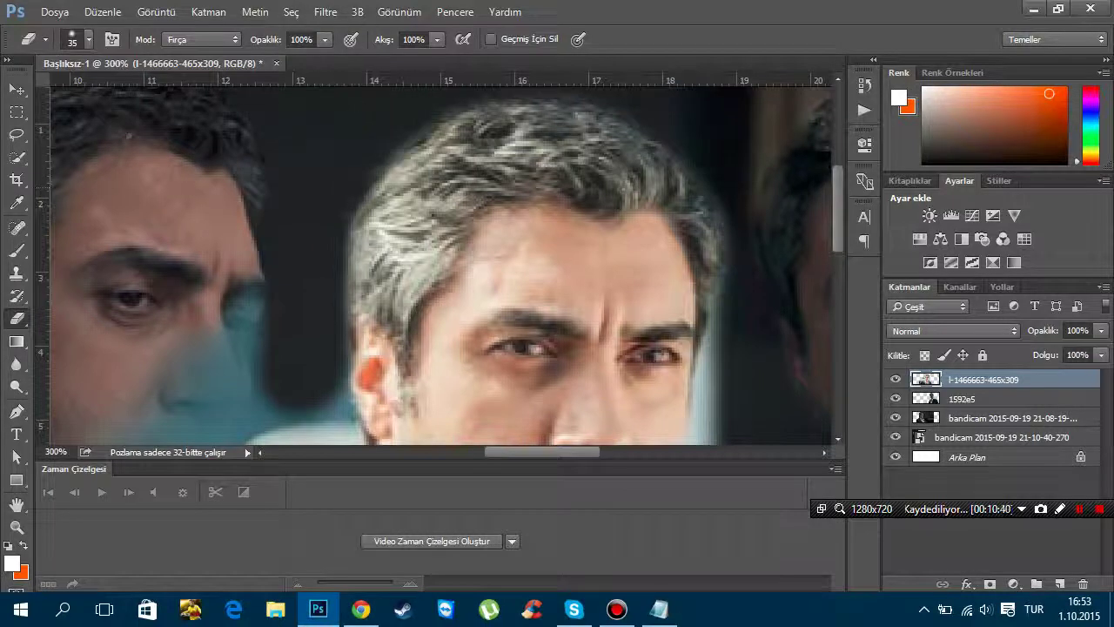
scroll(261, 261, "down", 4)
left_click_drag(252, 244, 183, 391)
left_click_drag(235, 200, 130, 418)
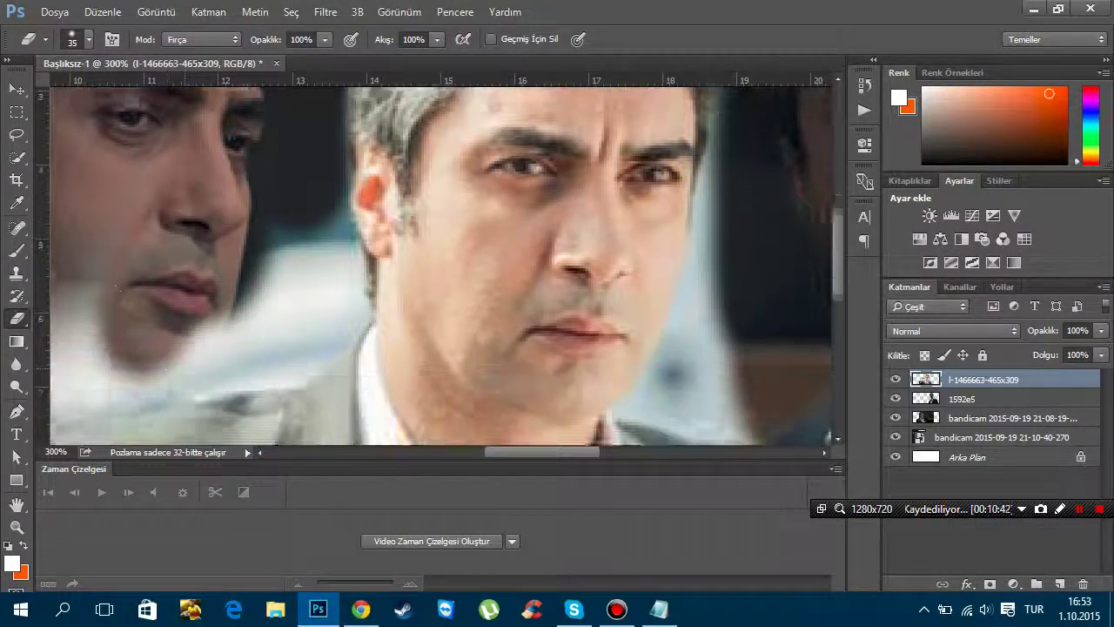
scroll(261, 261, "down", 2)
mouse_move(348, 217)
left_mouse_down()
mouse_move(296, 261)
mouse_move(200, 296)
left_mouse_up()
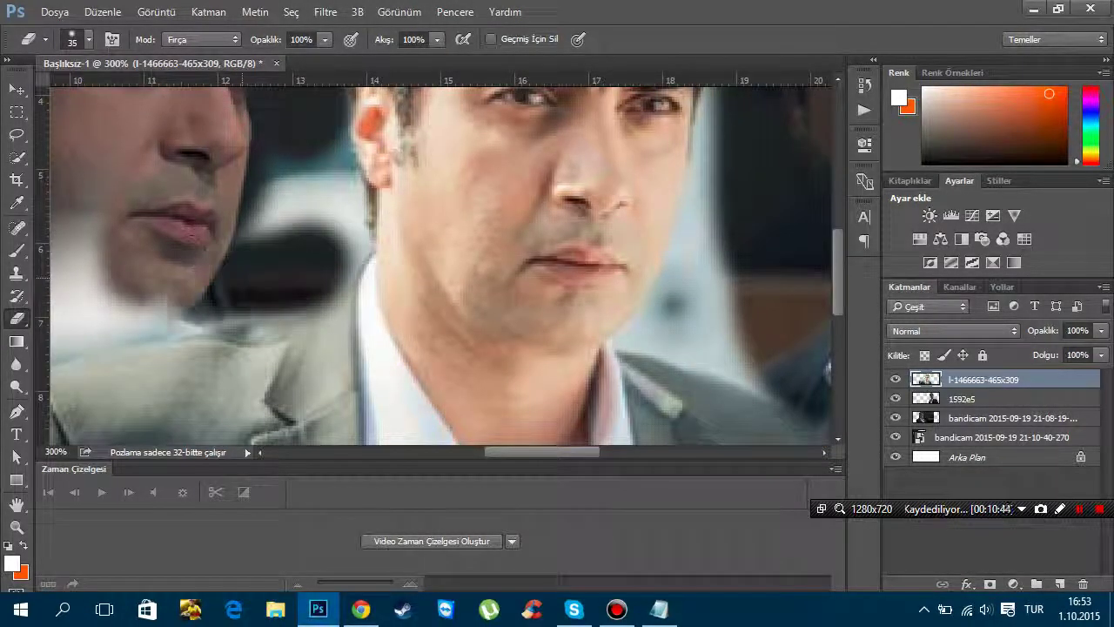
left_click_drag(131, 322, 348, 192)
mouse_move(262, 209)
left_mouse_down()
mouse_move(339, 148)
mouse_move(366, 270)
left_mouse_up()
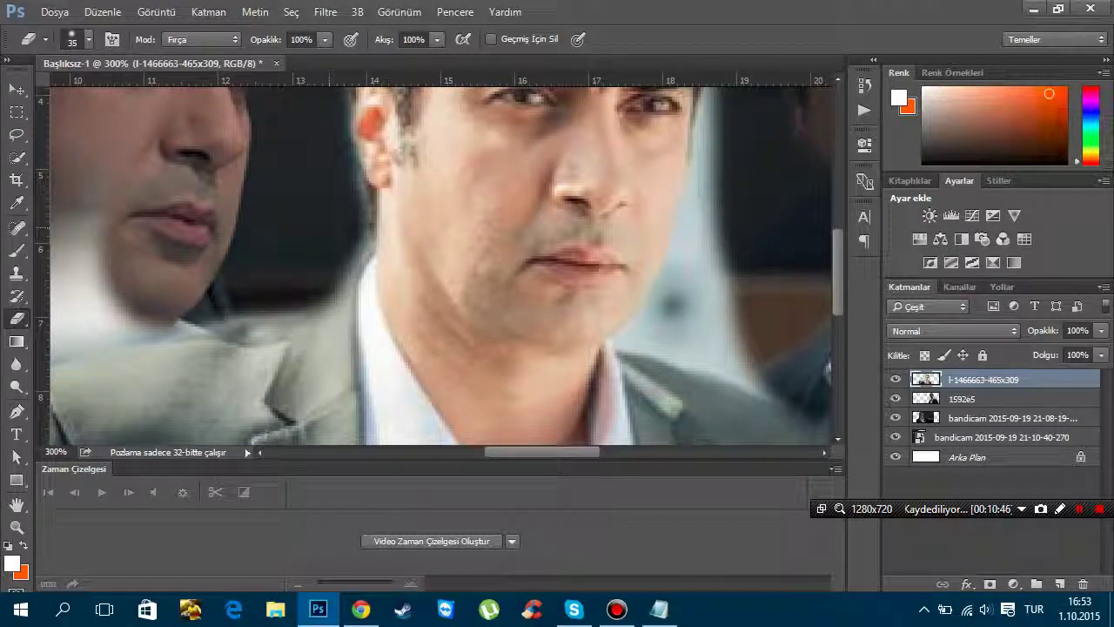
Erase the light overlay over the left man's shoulder and lapel
mouse_move(150, 262)
left_mouse_down()
mouse_move(87, 331)
mouse_move(69, 227)
left_mouse_up()
left_click_drag(529, 452, 481, 451)
mouse_move(323, 192)
left_mouse_down()
mouse_move(235, 331)
mouse_move(209, 339)
mouse_move(218, 427)
mouse_move(244, 439)
left_mouse_up()
scroll(244, 418, "down", 1)
scroll(204, 361, "down", 2)
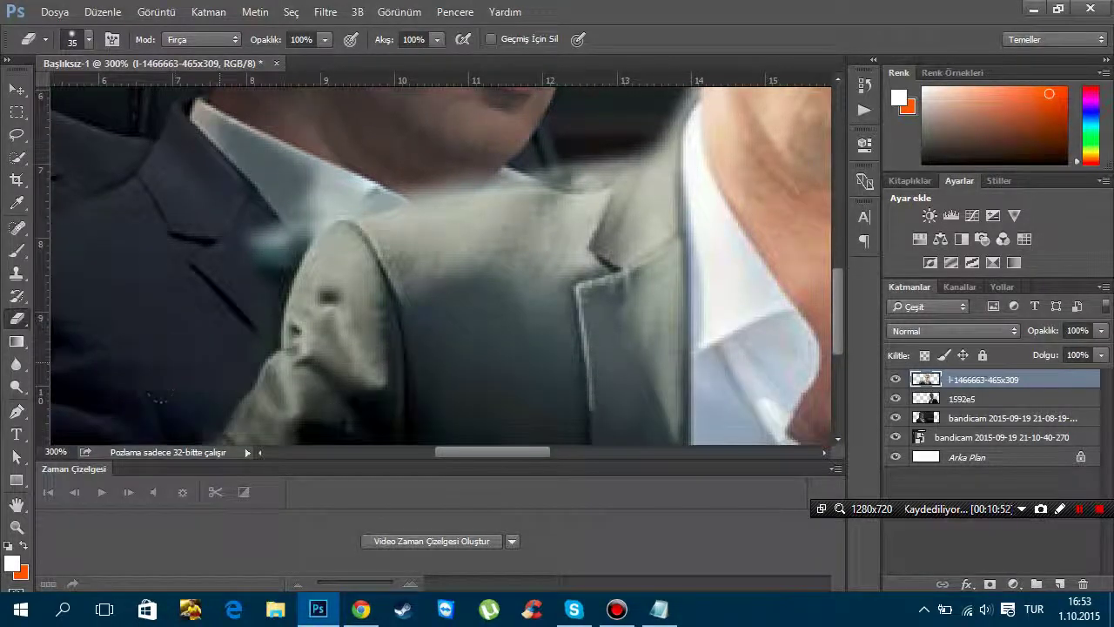
mouse_move(276, 375)
left_mouse_down()
mouse_move(288, 244)
mouse_move(550, 100)
left_mouse_up()
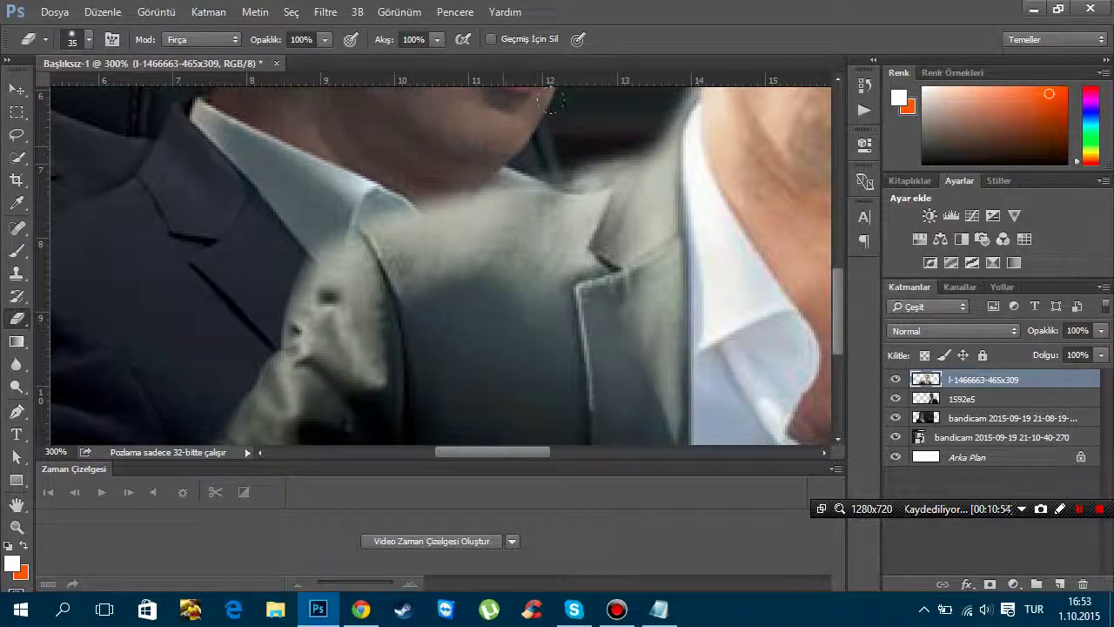
mouse_move(480, 452)
left_mouse_down()
mouse_move(621, 452)
mouse_move(571, 452)
left_mouse_up()
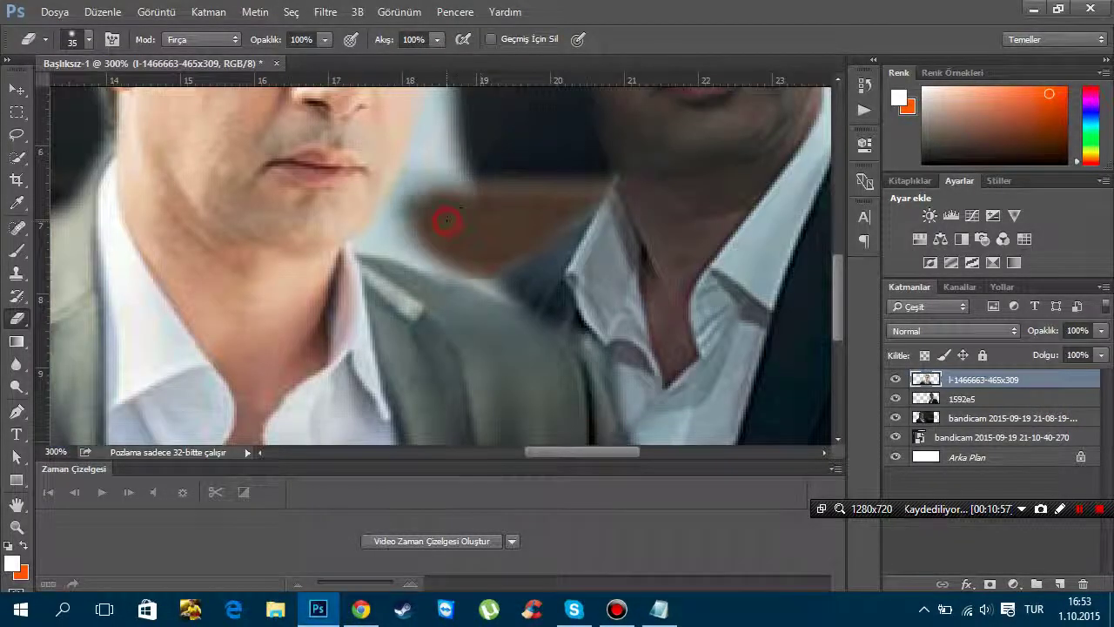
Erase the light edge beside the grey-haired man's neck
scroll(433, 261, "up", 1)
scroll(433, 261, "up", 1)
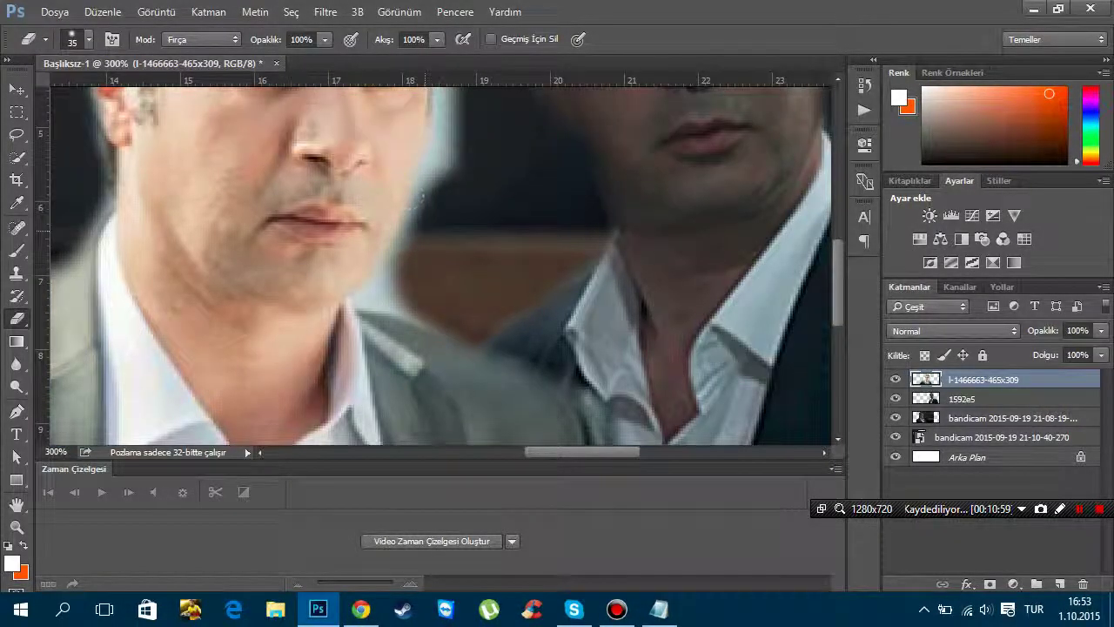
scroll(433, 261, "up", 1)
scroll(461, 169, "up", 3)
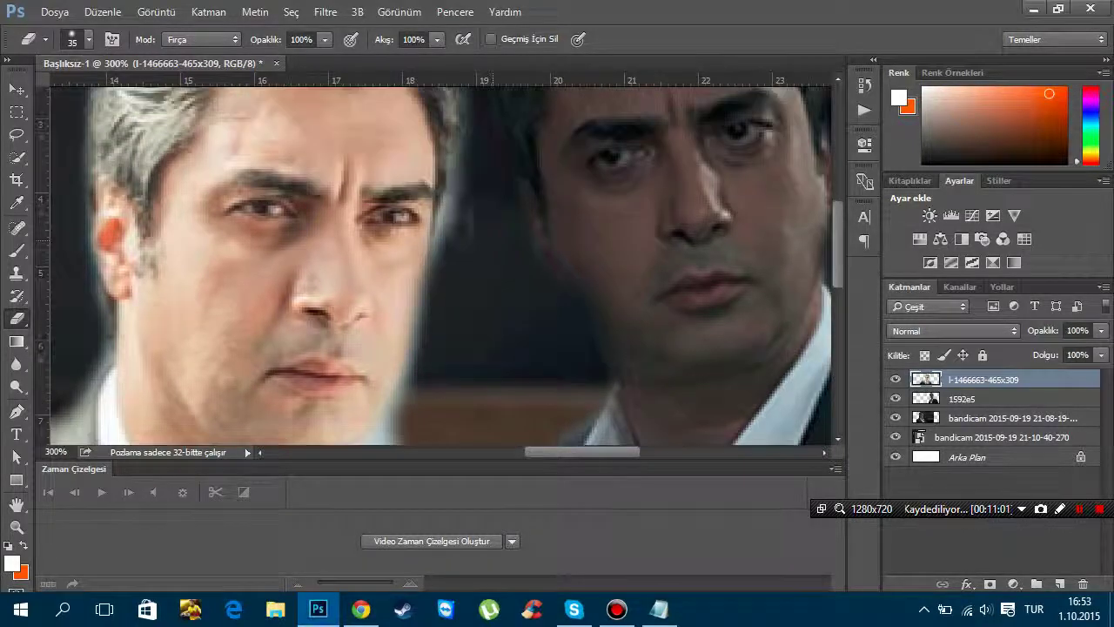
scroll(482, 247, "down", 2)
scroll(478, 186, "up", 3)
scroll(478, 186, "down", 3)
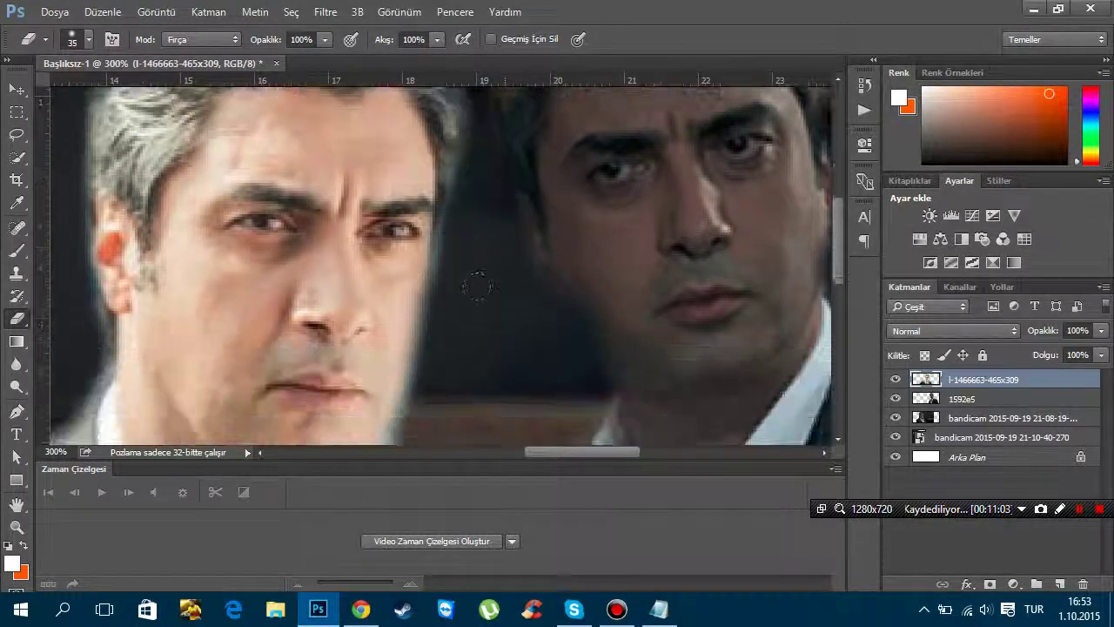
left_click_drag(404, 338, 402, 327)
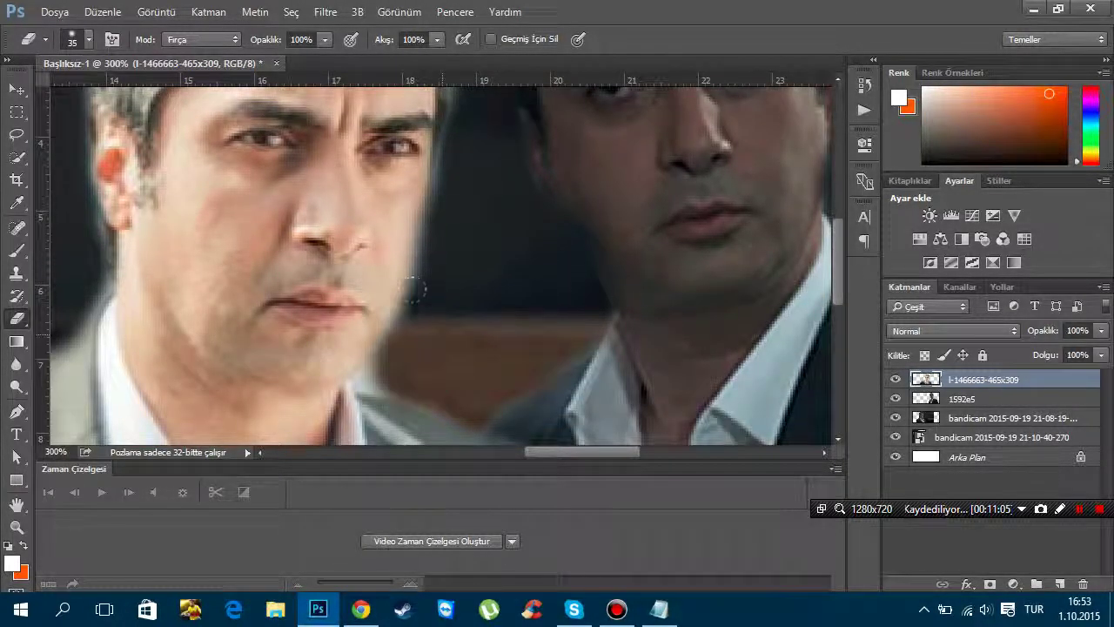
scroll(413, 290, "down", 5)
scroll(694, 389, "down", 4)
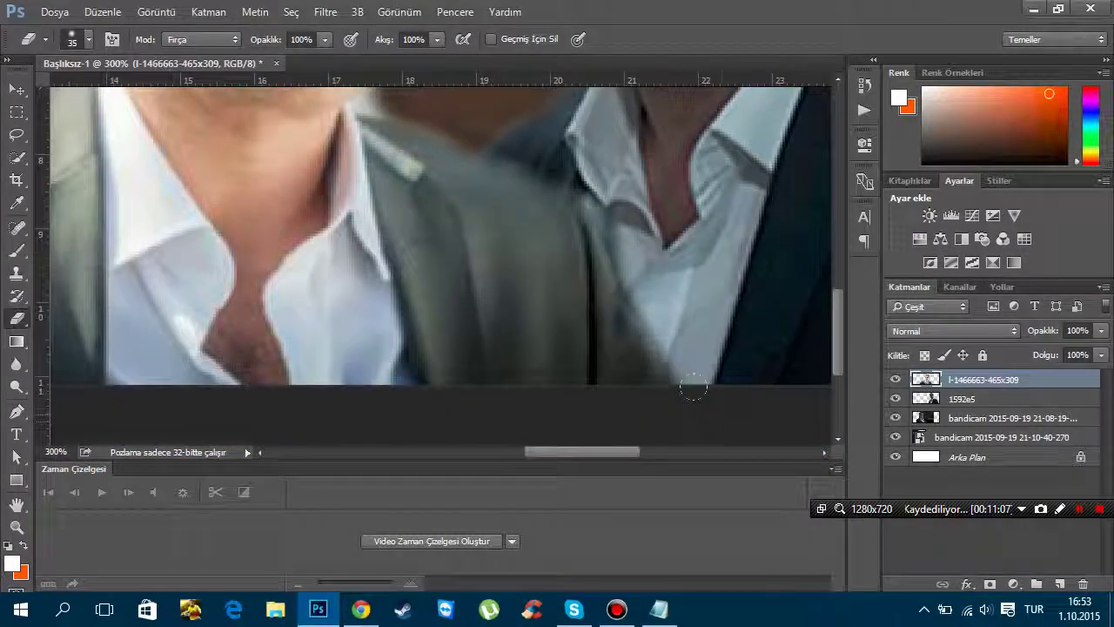
key("ctrl+minus")
key("ctrl+minus")
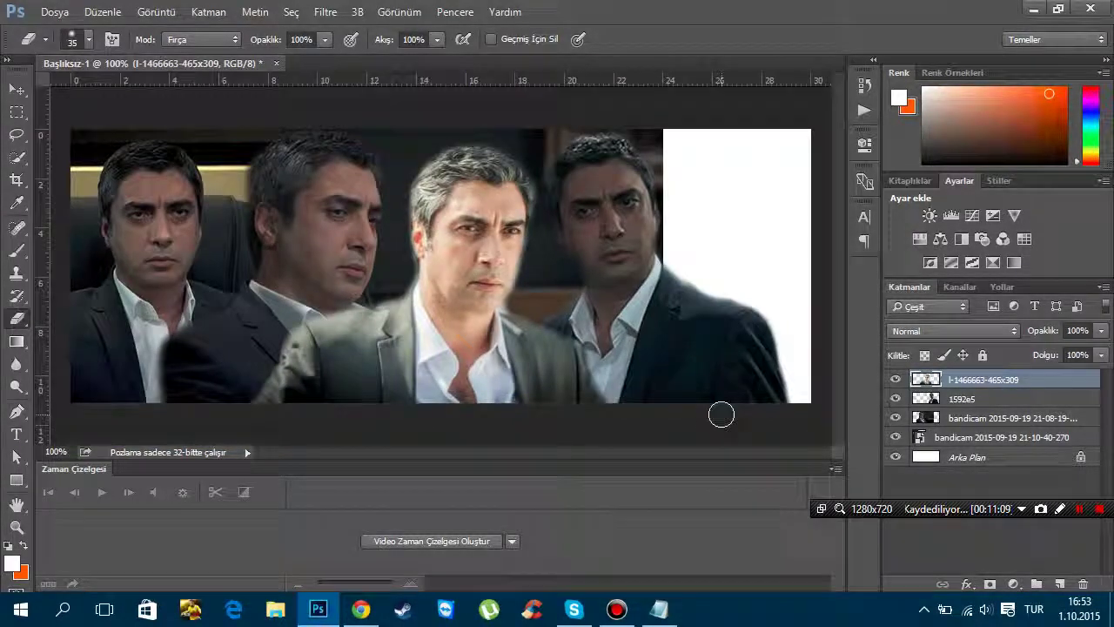
key("ctrl+t")
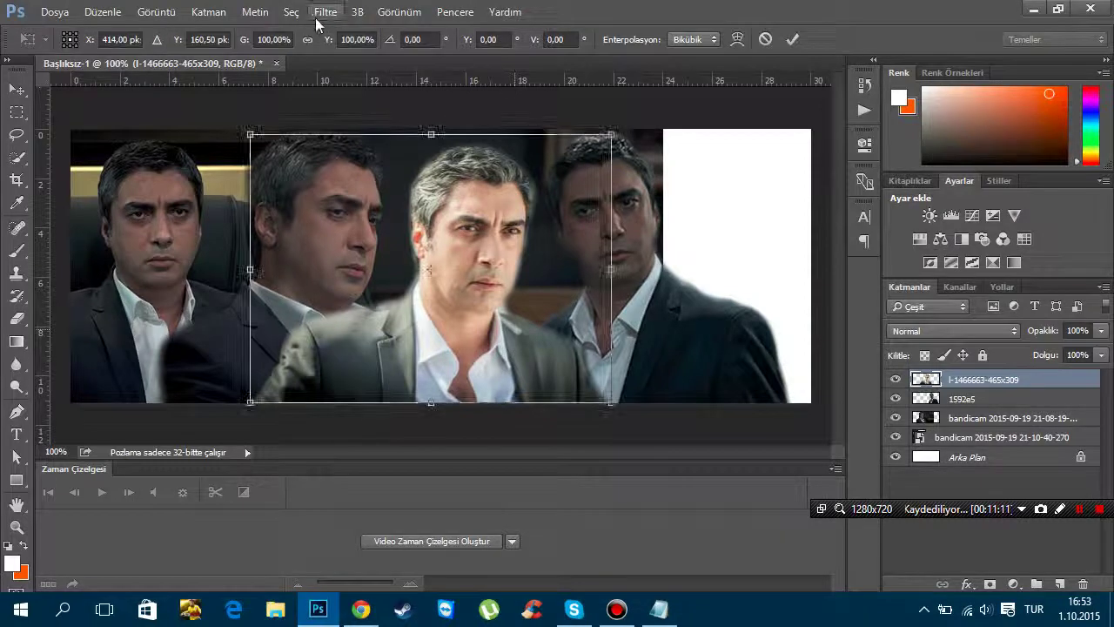
left_click_drag(248, 47, 267, 46)
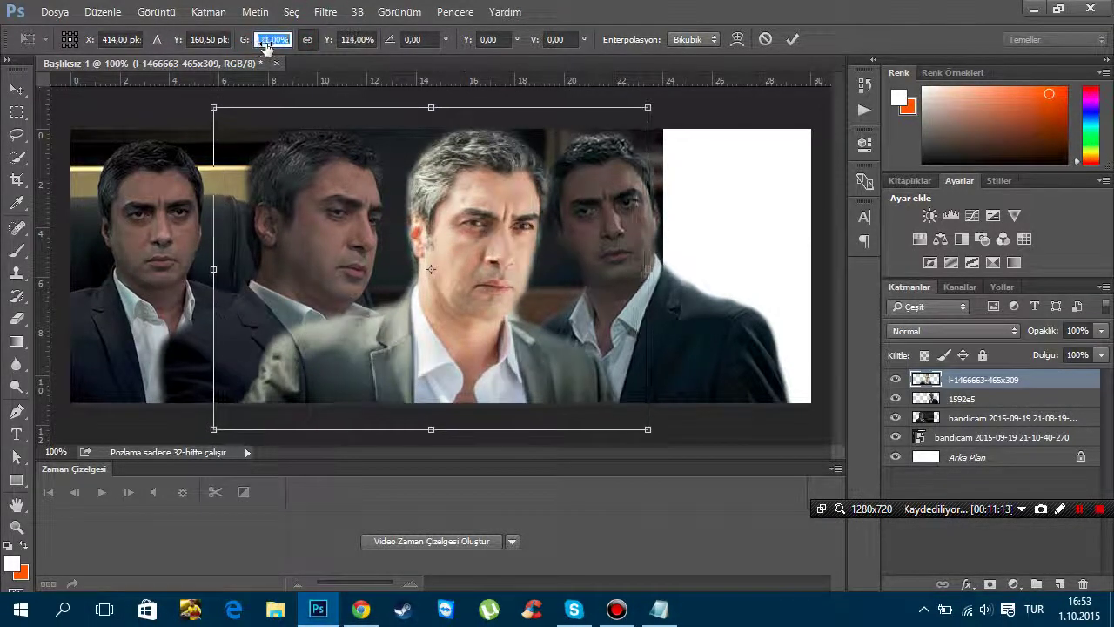
left_click_drag(471, 353, 464, 347)
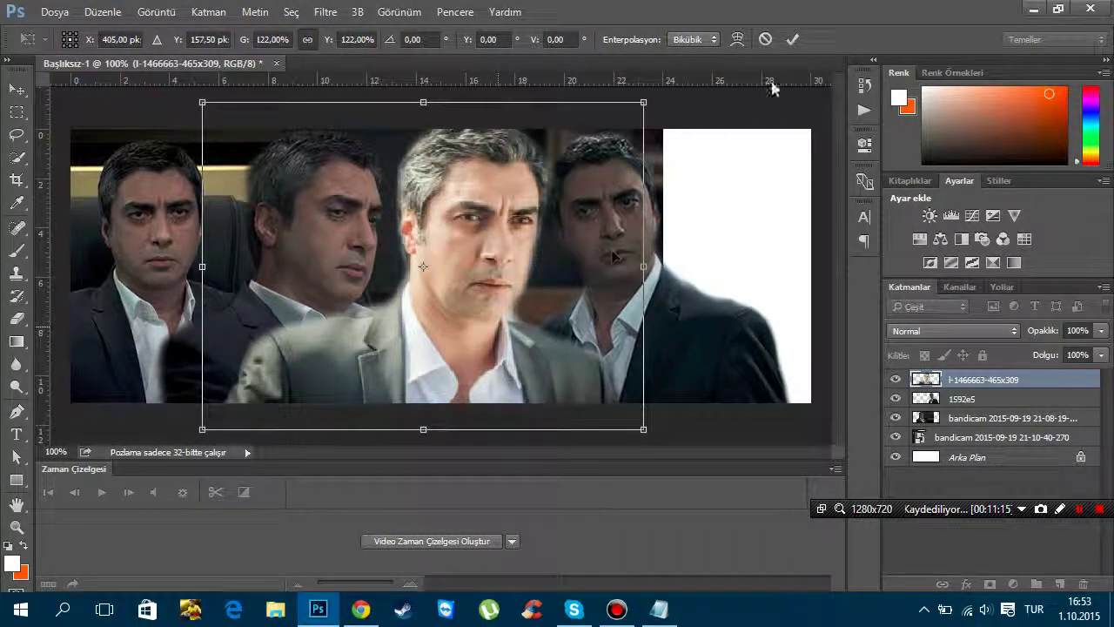
left_click(789, 39)
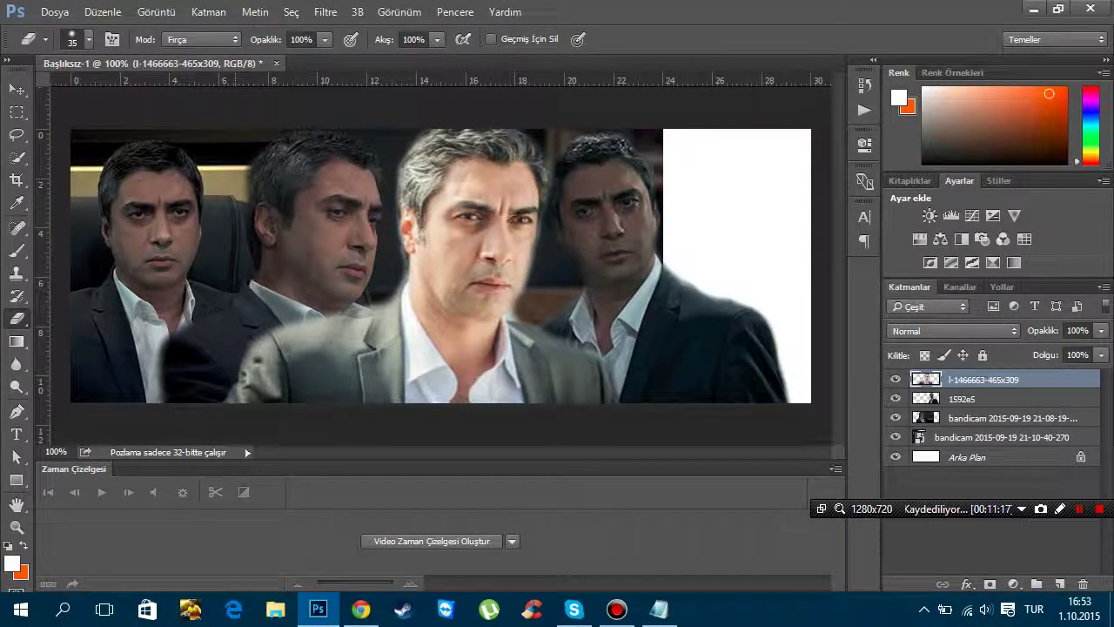
left_click(16, 83)
left_click_drag(505, 380, 500, 382)
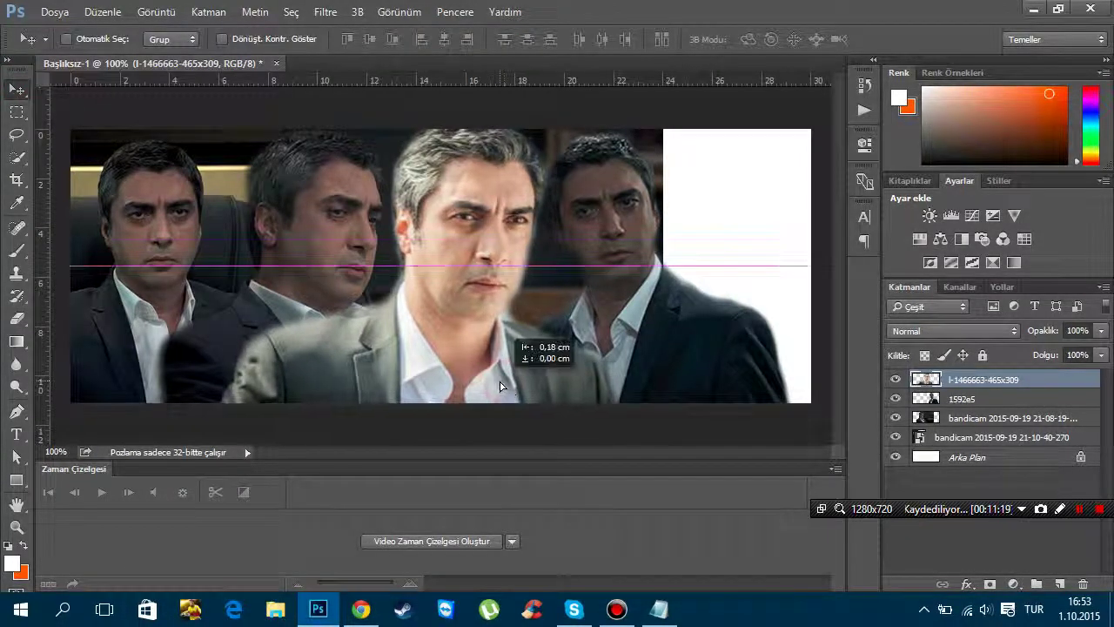
Start Place Embedded from the File menu and select the C5yMJZd image in 'Çalışma için resimler'
left_click(54, 12)
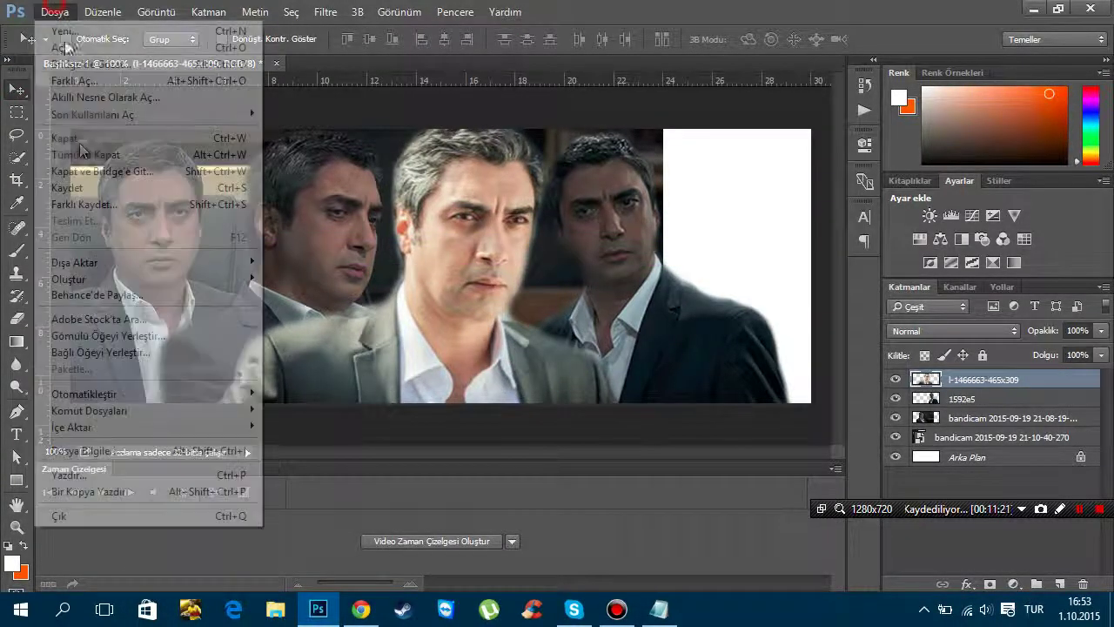
left_click(100, 262)
left_click(279, 253)
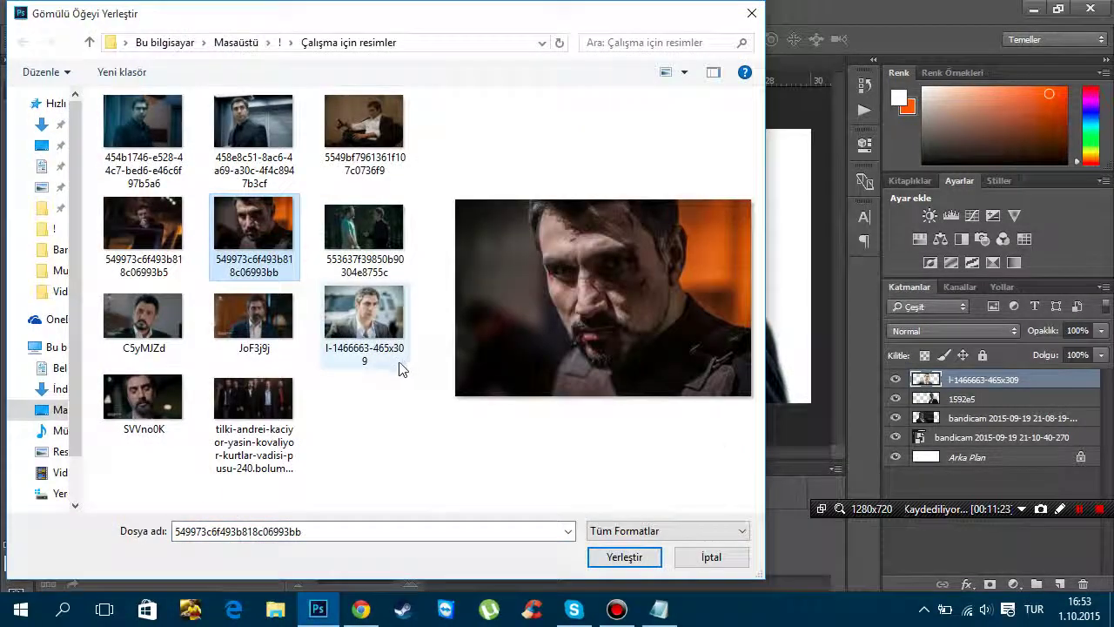
left_click(144, 315)
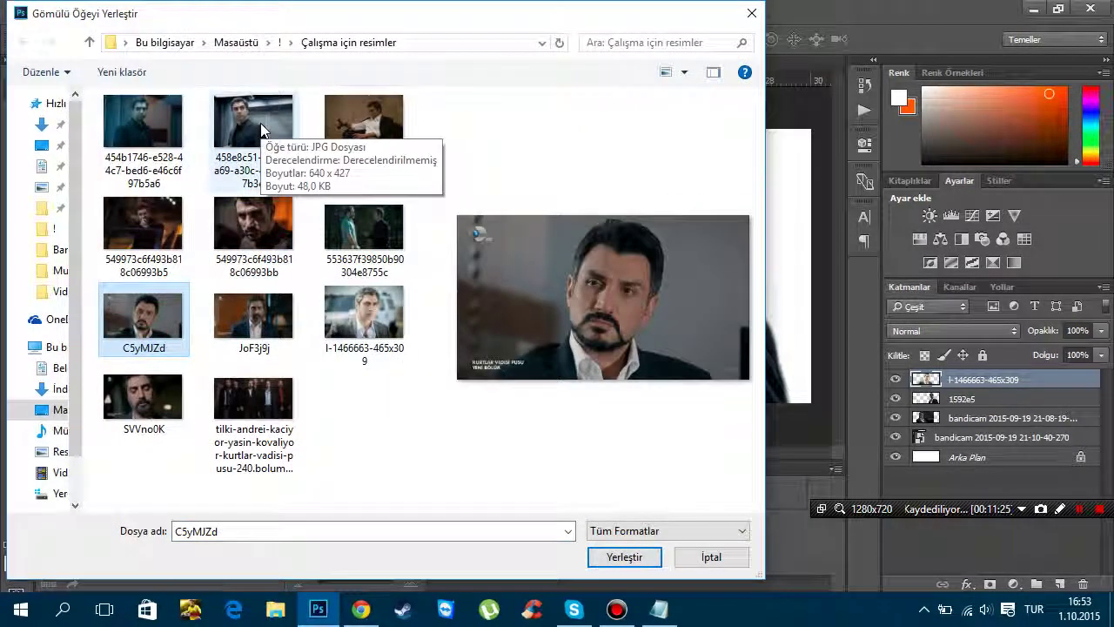
Browse from the Desktop into the ! folder and then the UHD YAPILACAK folder
left_click(59, 410)
double_click(127, 155)
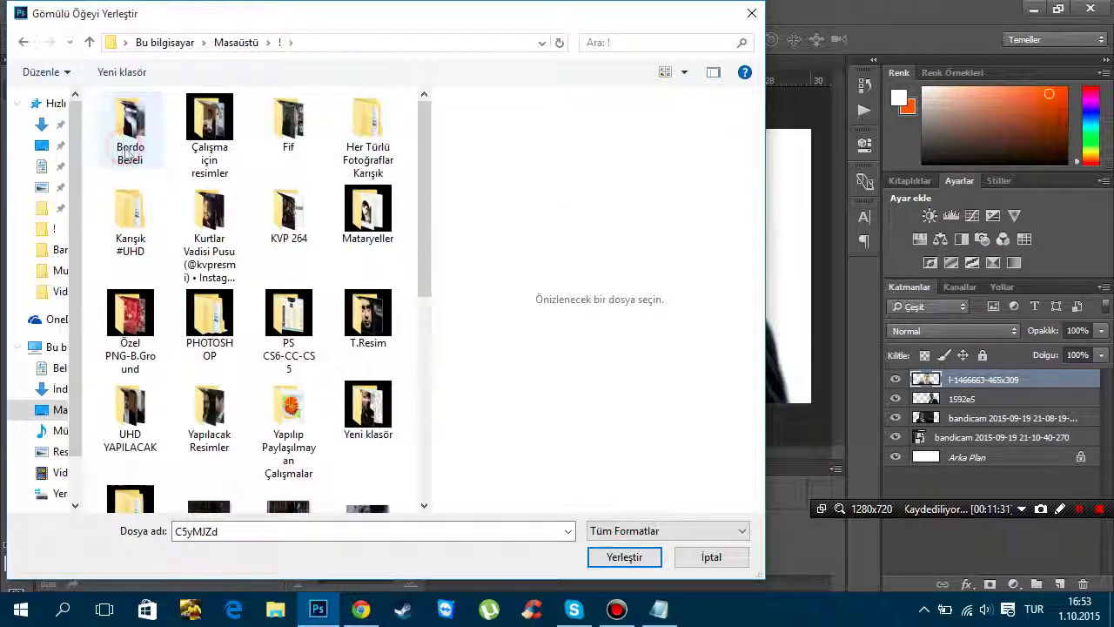
scroll(240, 382, "down", 5)
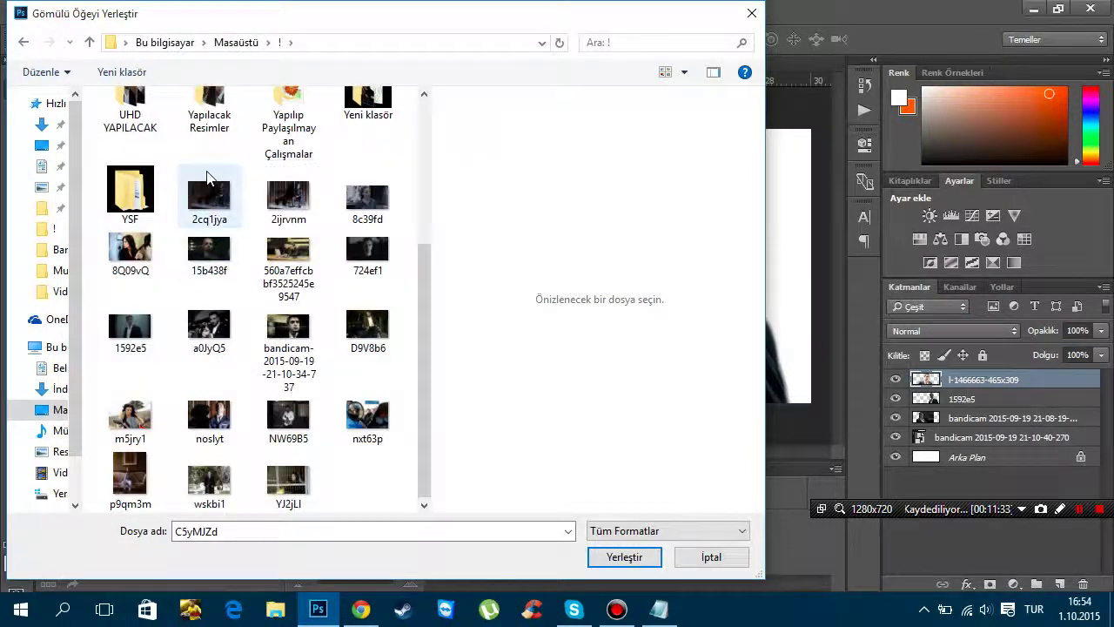
scroll(209, 200, "up", 3)
double_click(130, 339)
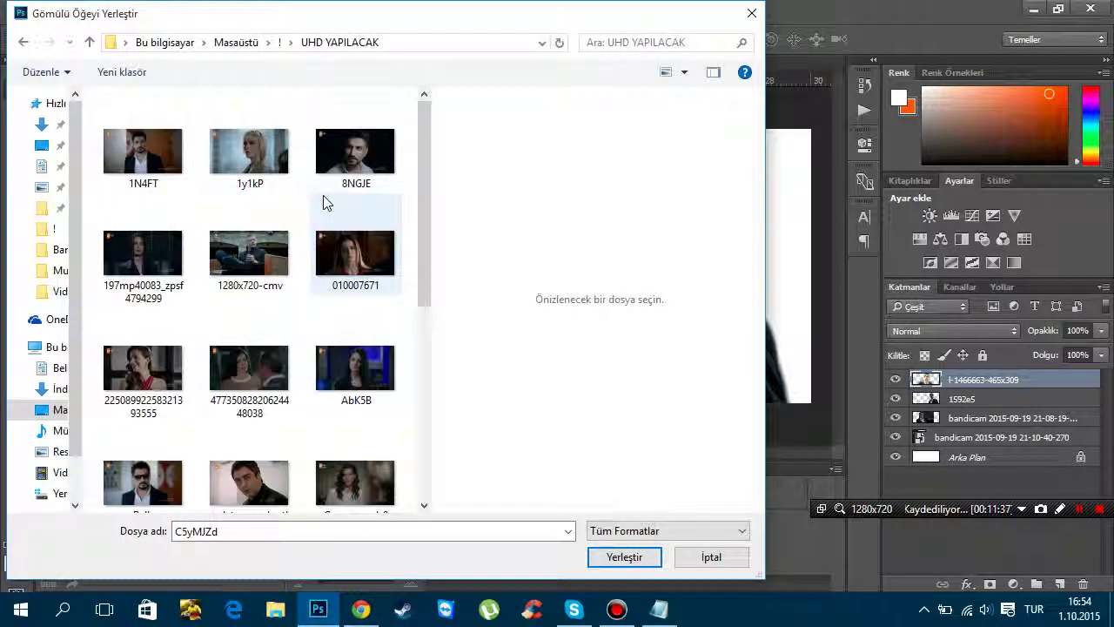
scroll(323, 202, "down", 3)
scroll(323, 204, "down", 2)
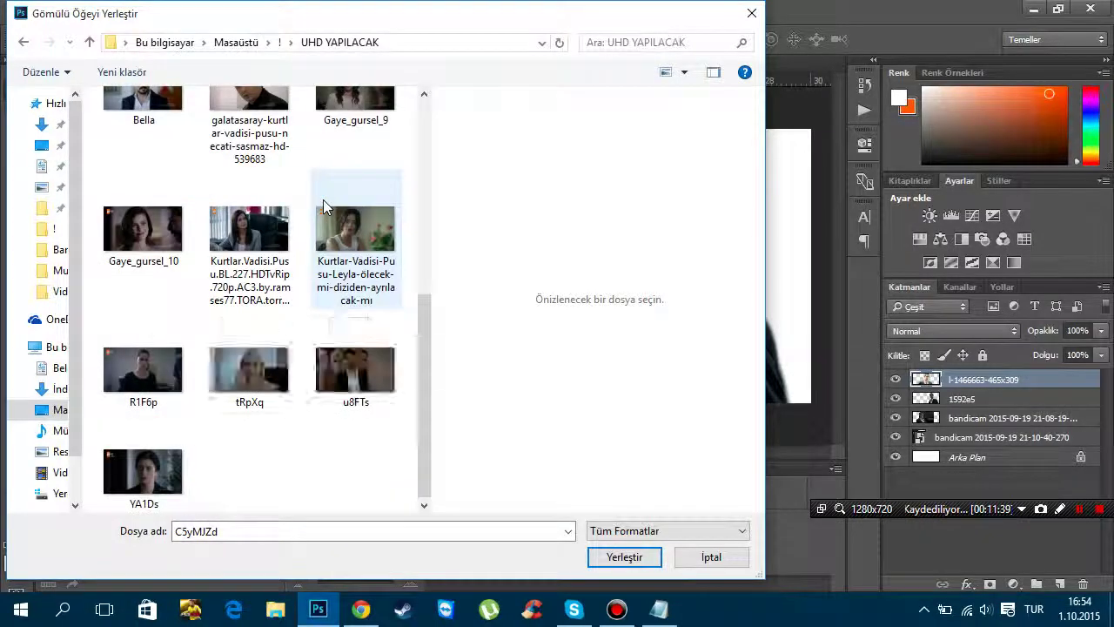
Step back and open the Yapılacak Resimler folder, scrolling through its image thumbnails
left_click(25, 42)
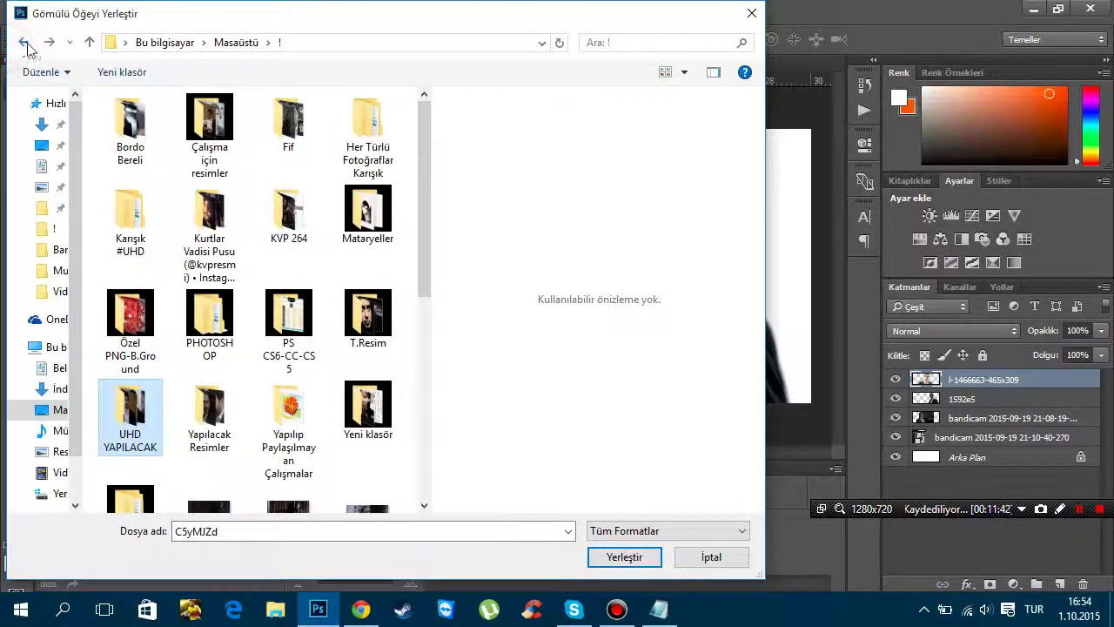
left_click(50, 42)
double_click(209, 409)
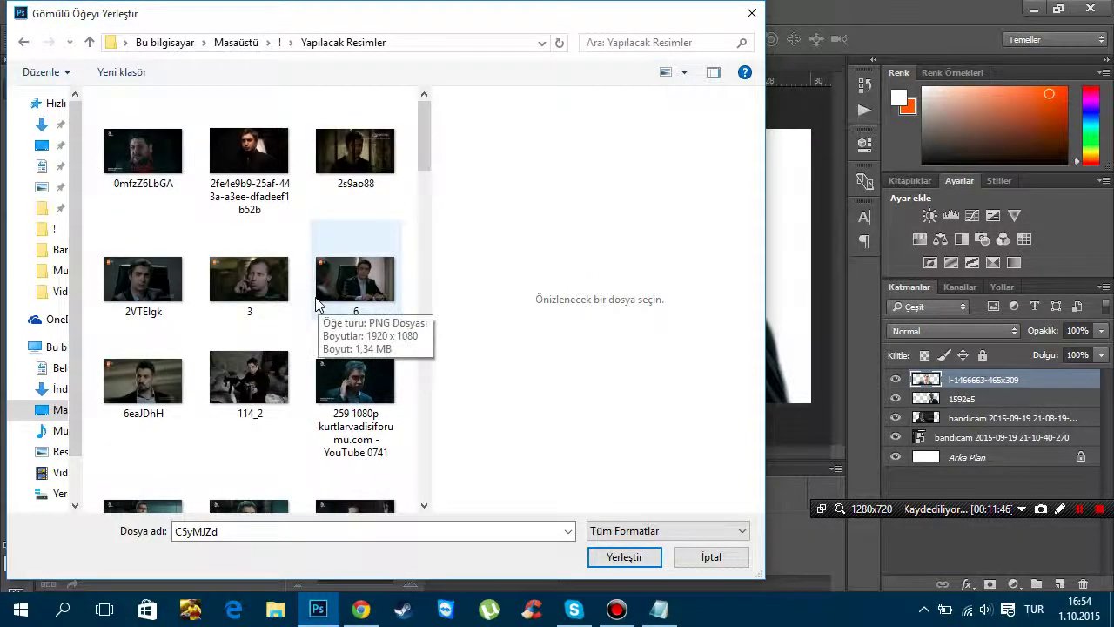
scroll(316, 302, "down", 2)
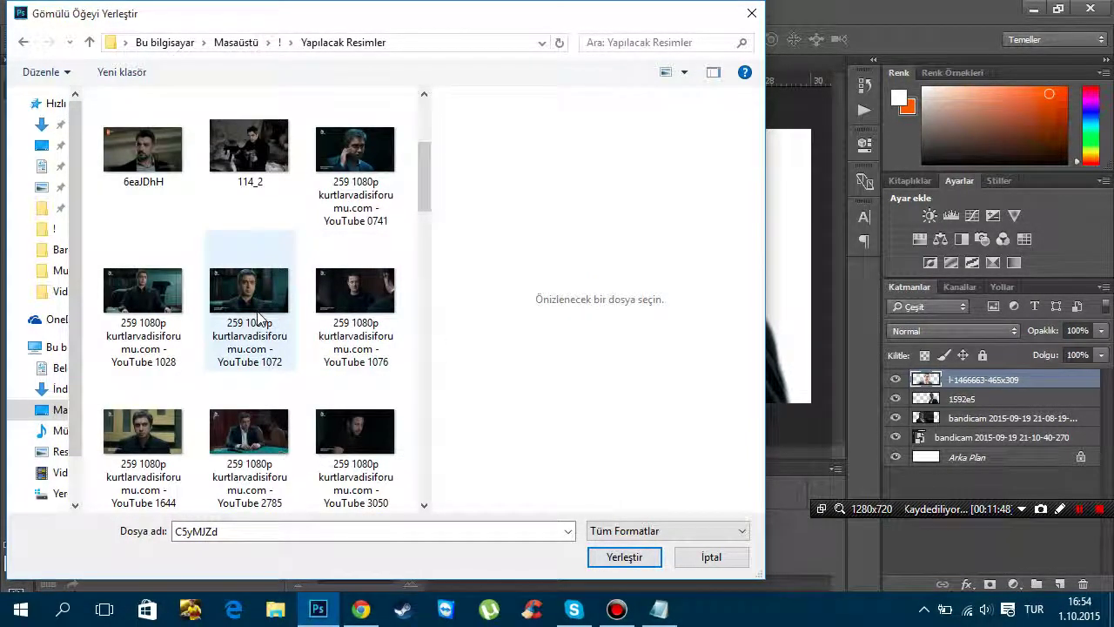
scroll(259, 320, "down", 3)
scroll(253, 323, "up", 3)
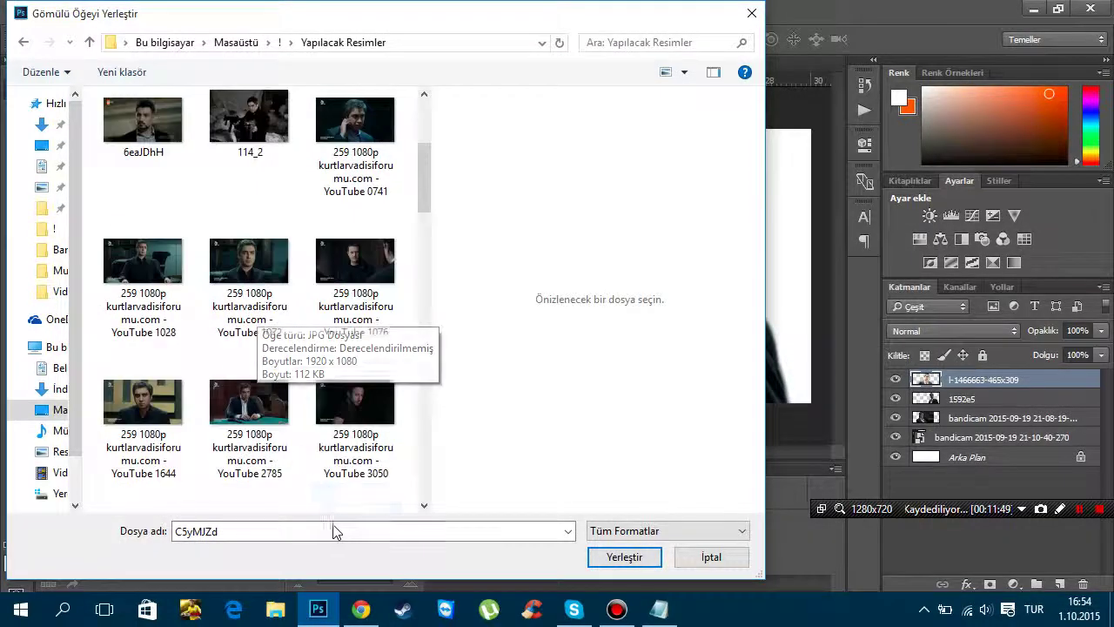
scroll(200, 456, "down", 3)
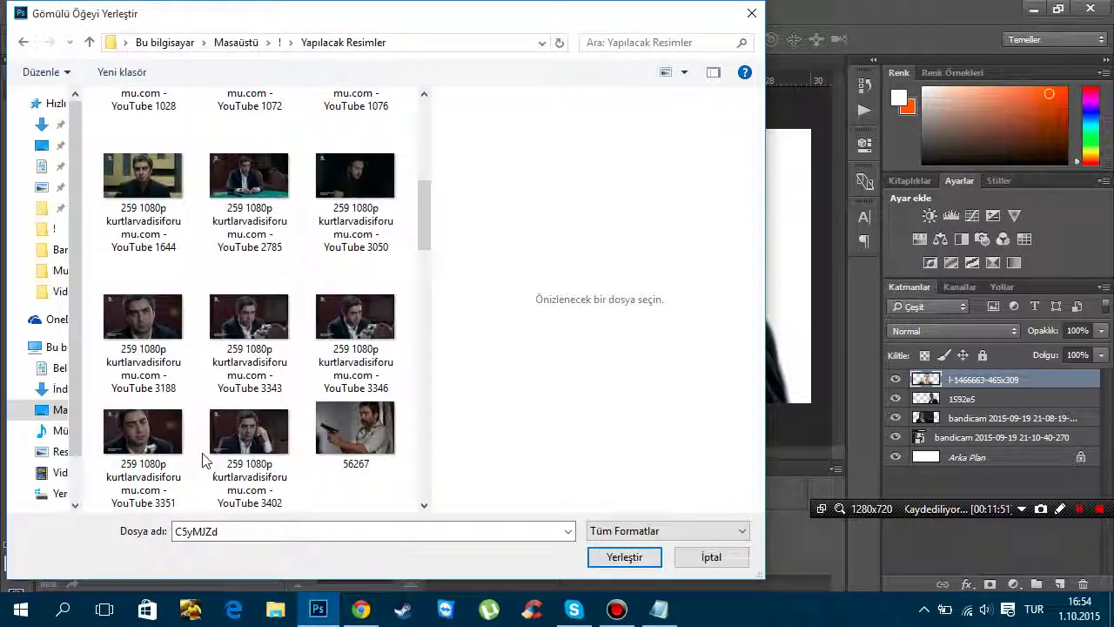
Place the YouTube 3343 still, commit it, and hide the 1592e5 portrait
double_click(249, 323)
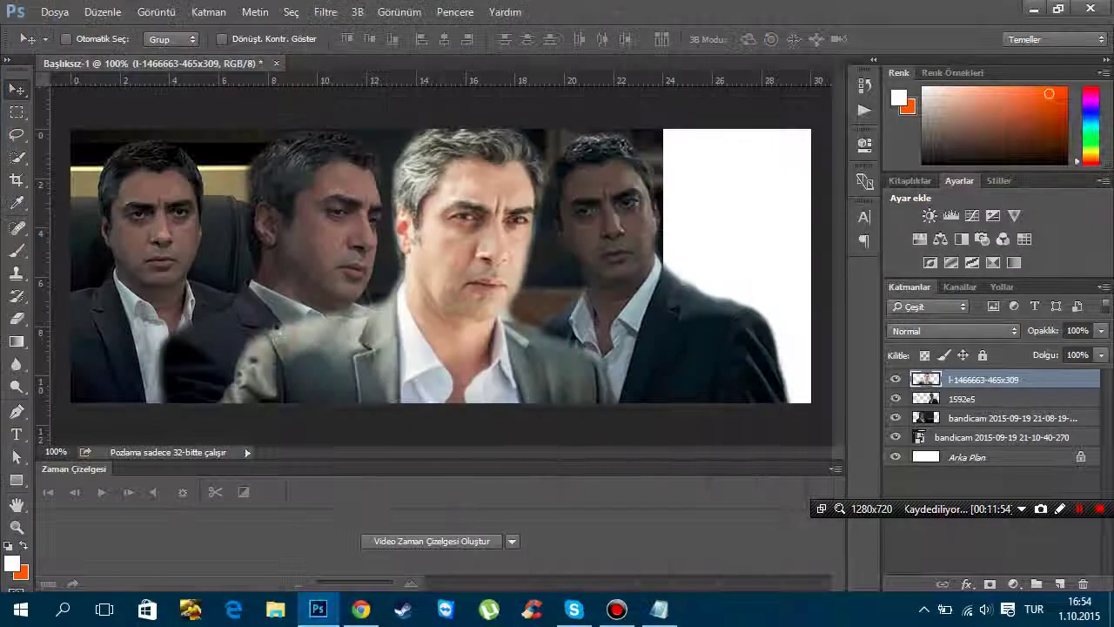
left_click(645, 41)
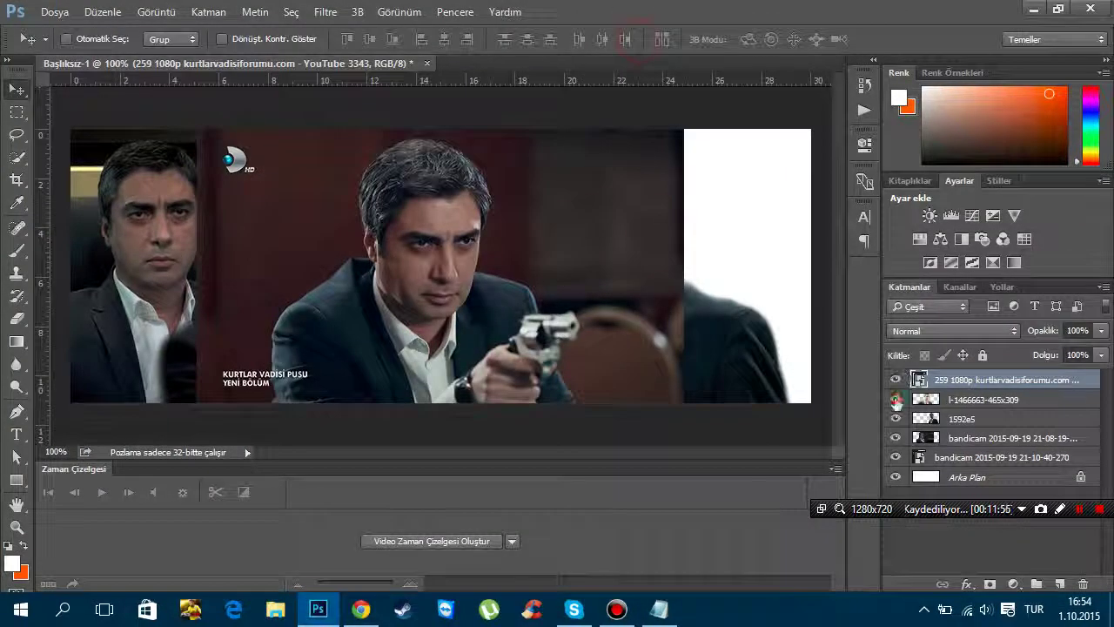
left_click(896, 419)
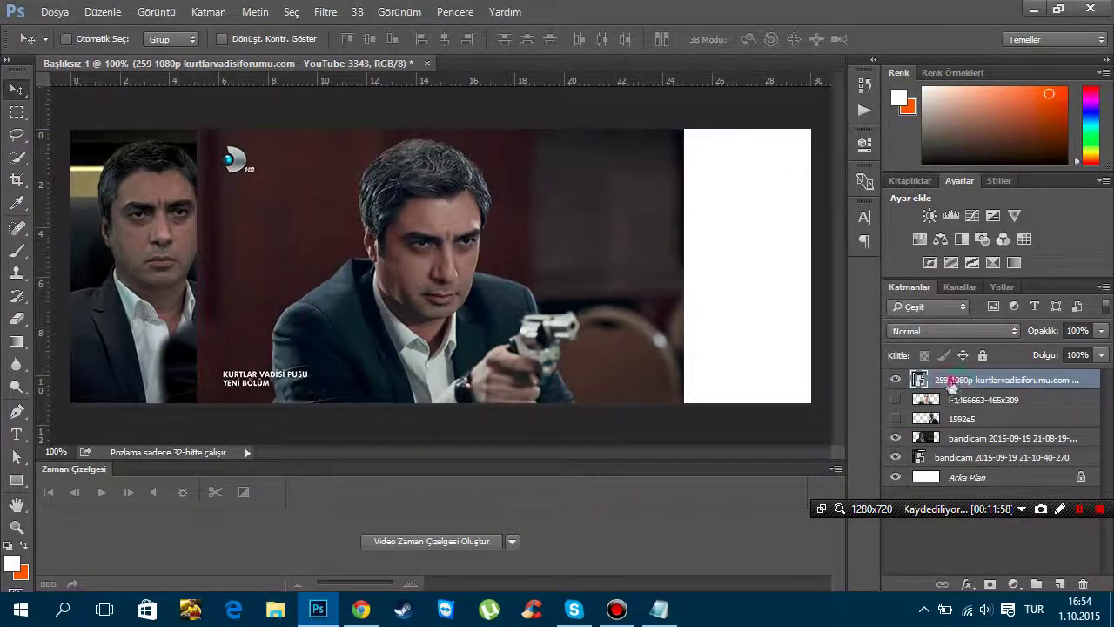
Move the revolver still to the banner's right, below the bandicam 21-08-19 layer
left_click_drag(952, 384, 950, 428)
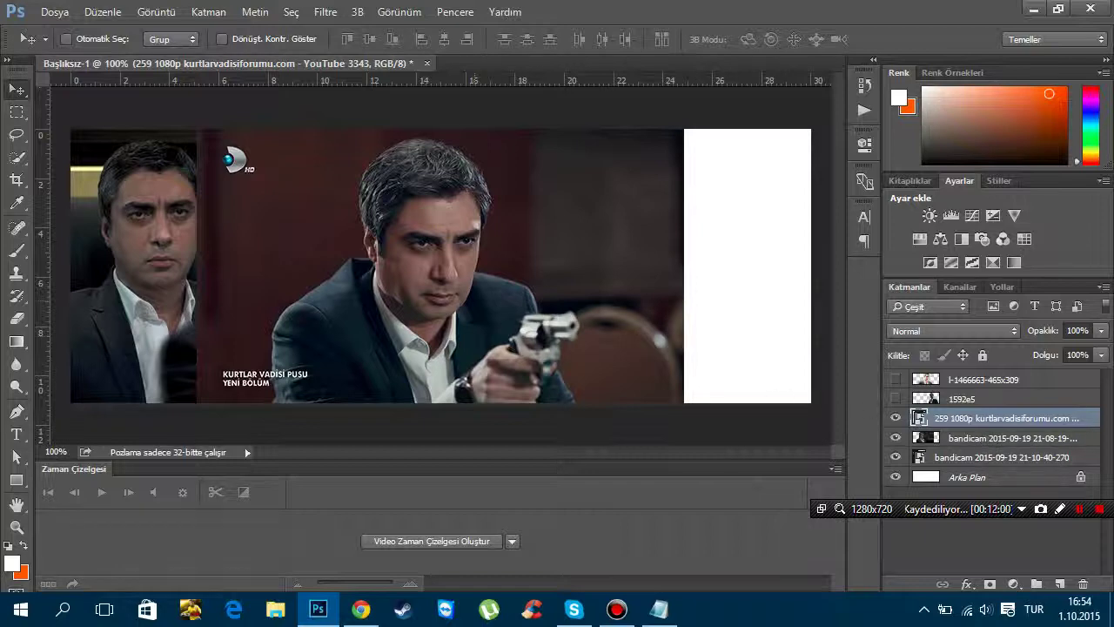
mouse_move(474, 293)
left_mouse_down()
mouse_move(773, 299)
mouse_move(742, 298)
left_mouse_up()
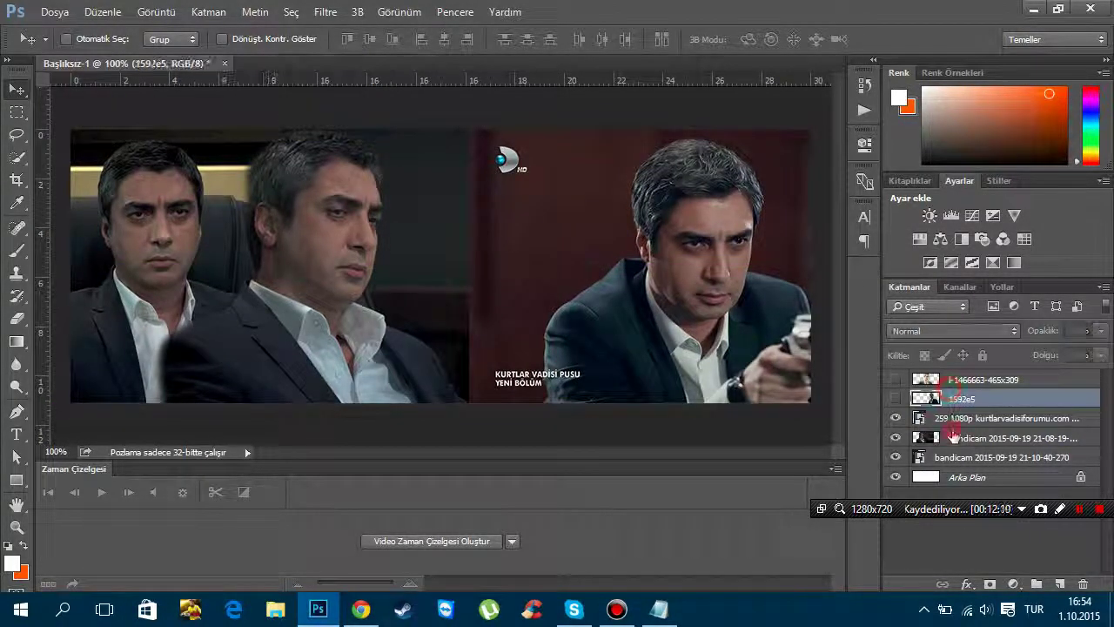
left_click_drag(1001, 438, 1001, 409)
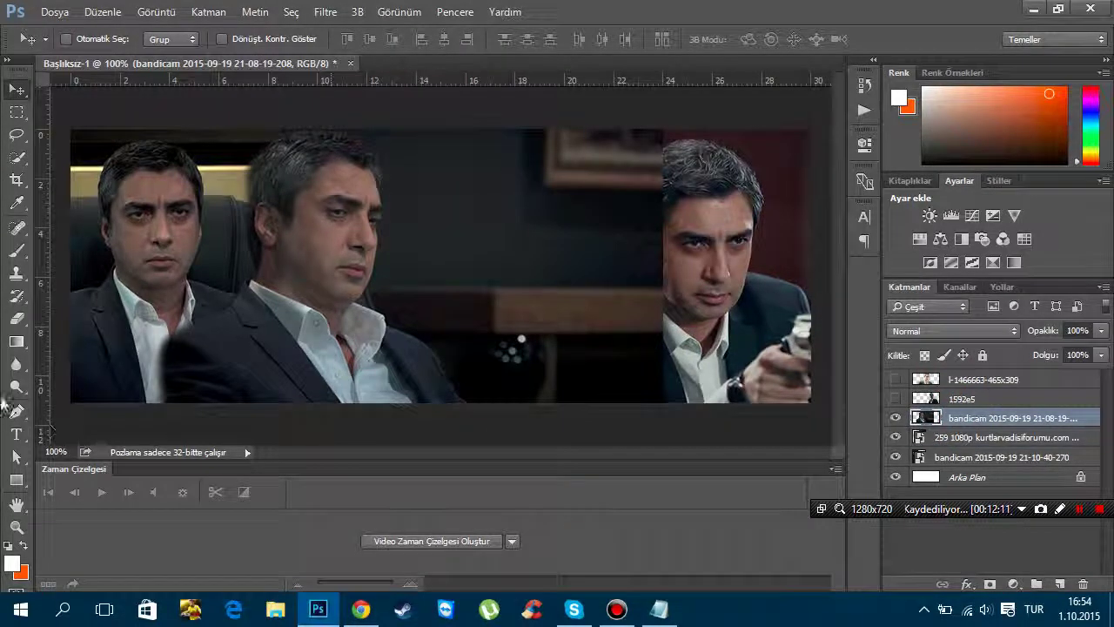
Mask the bandicam 21-08-19 layer with gradients that fade it into the revolver still, then nudge it
left_click(989, 586)
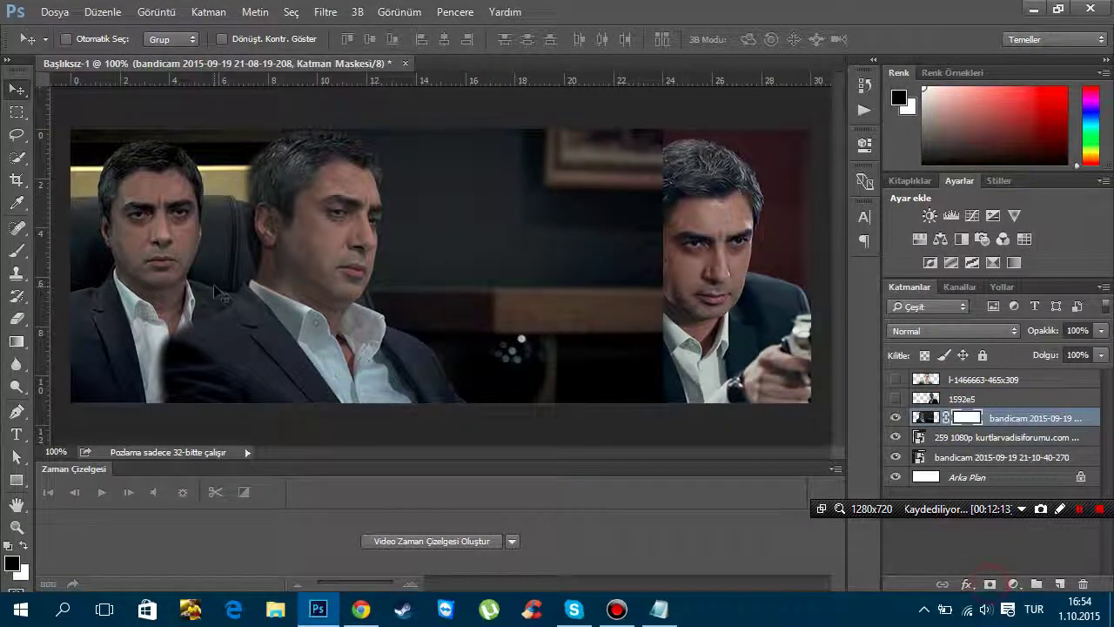
left_click(16, 340)
left_click_drag(435, 272, 681, 275)
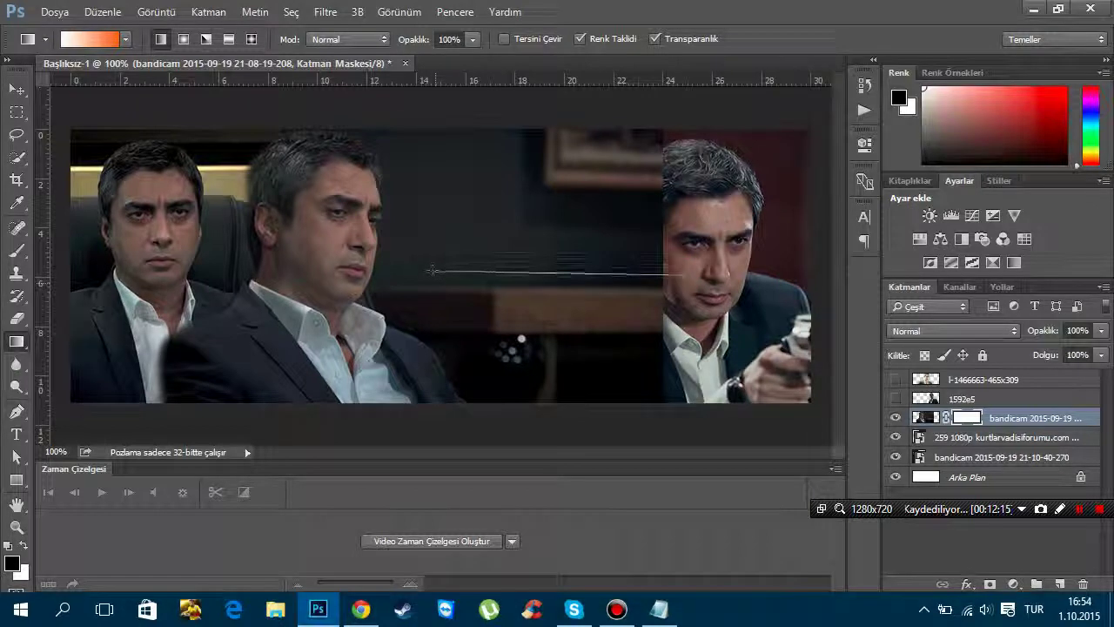
left_click_drag(432, 271, 432, 273)
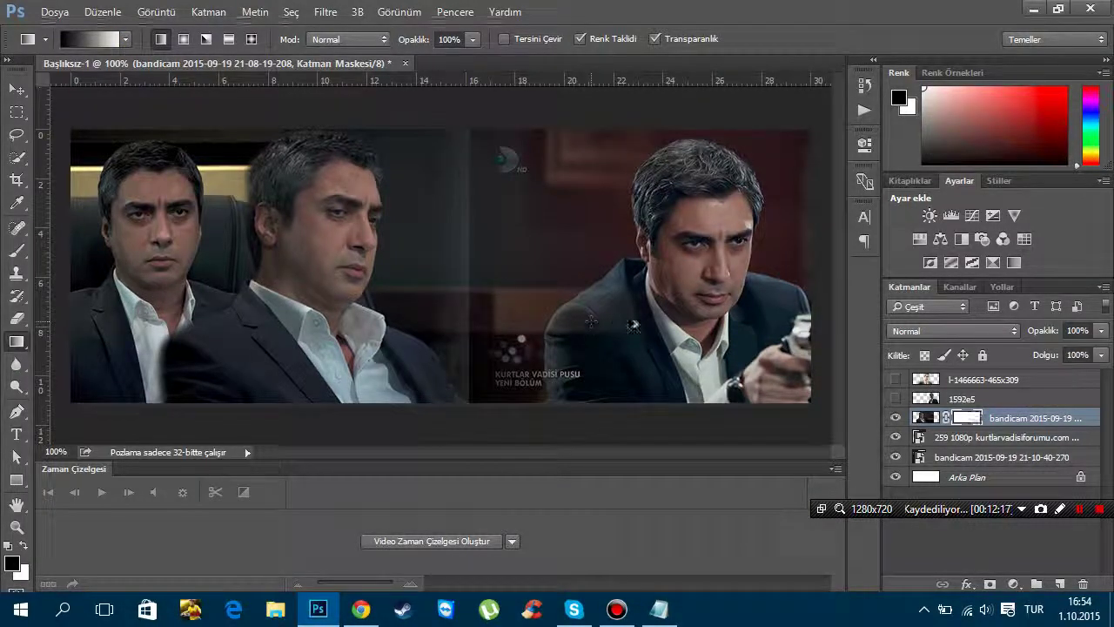
mouse_move(557, 278)
left_mouse_down()
mouse_move(647, 277)
mouse_move(523, 168)
left_mouse_up()
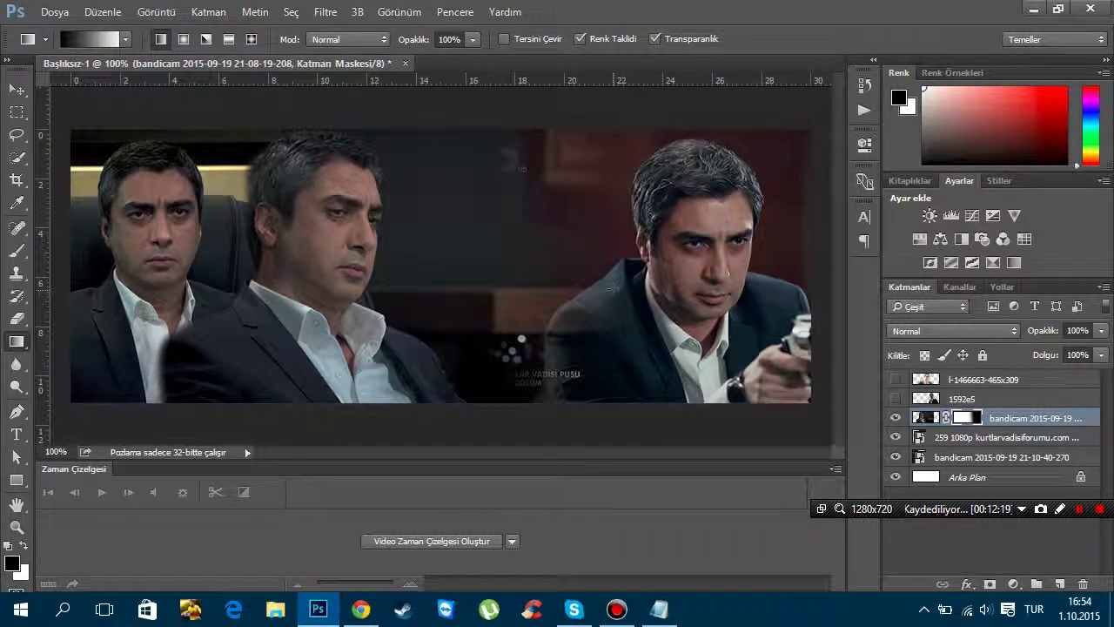
left_click_drag(471, 285, 445, 284)
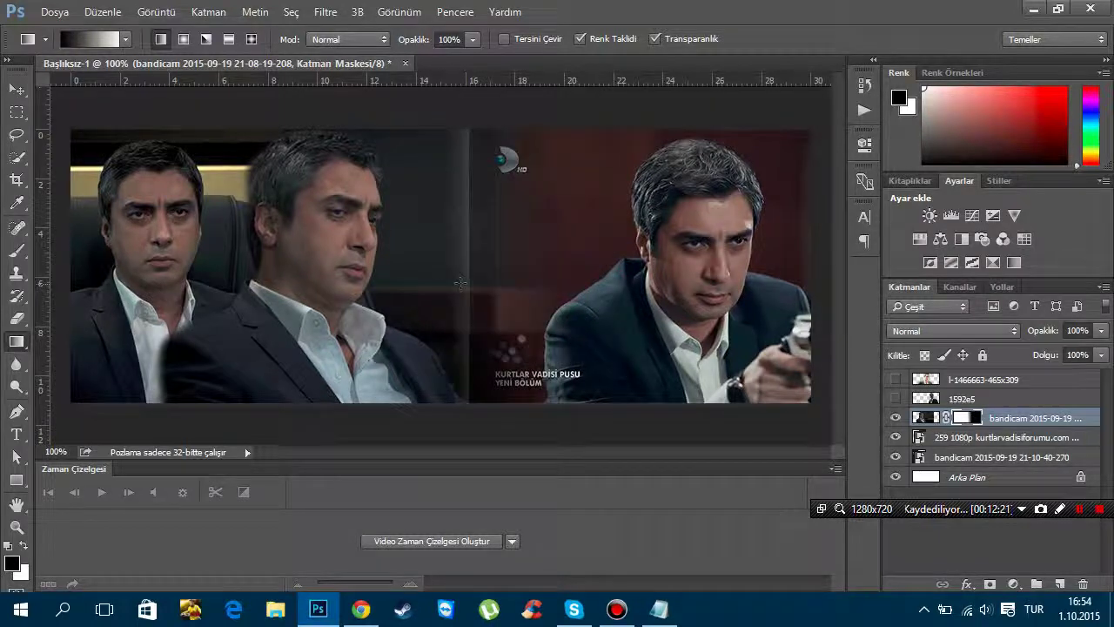
left_click_drag(539, 283, 460, 282)
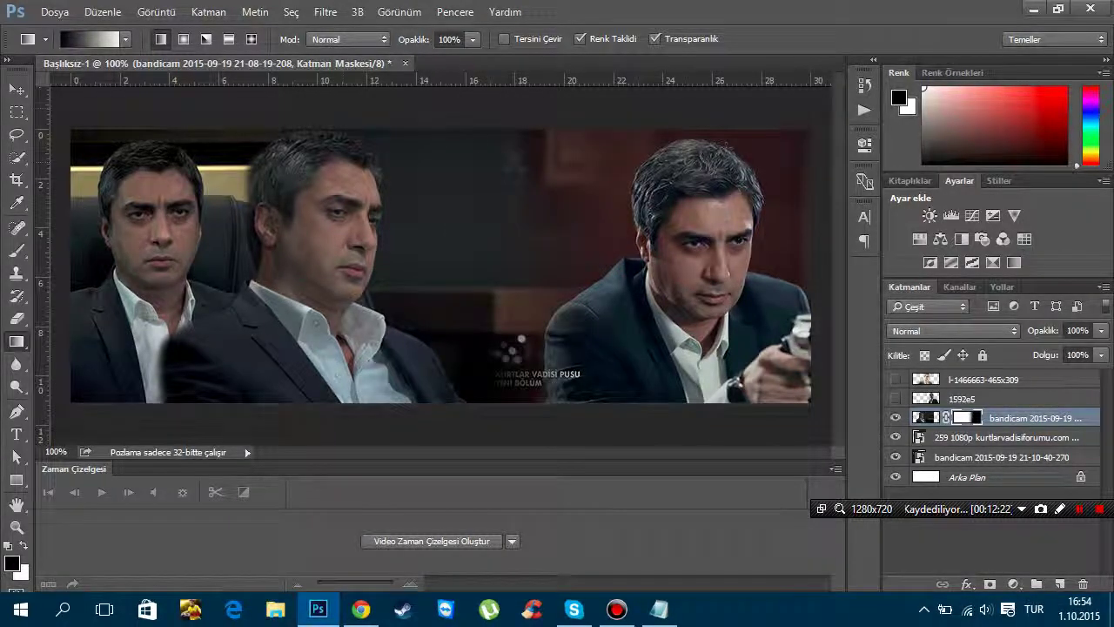
left_click(17, 90)
left_click_drag(590, 269, 559, 272)
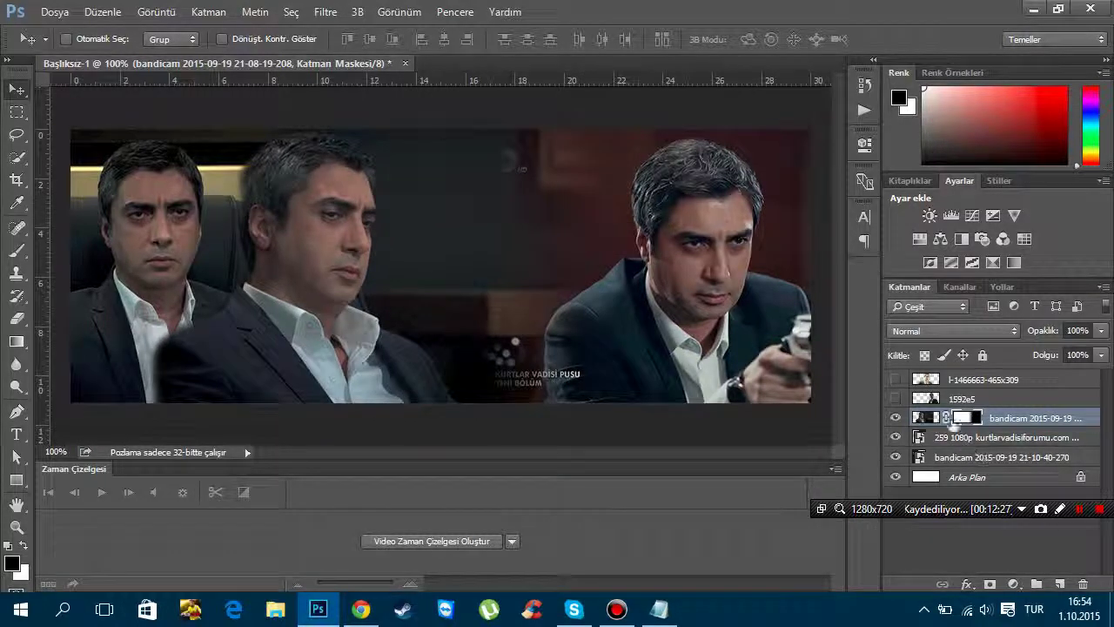
left_click(897, 398)
left_click(897, 380)
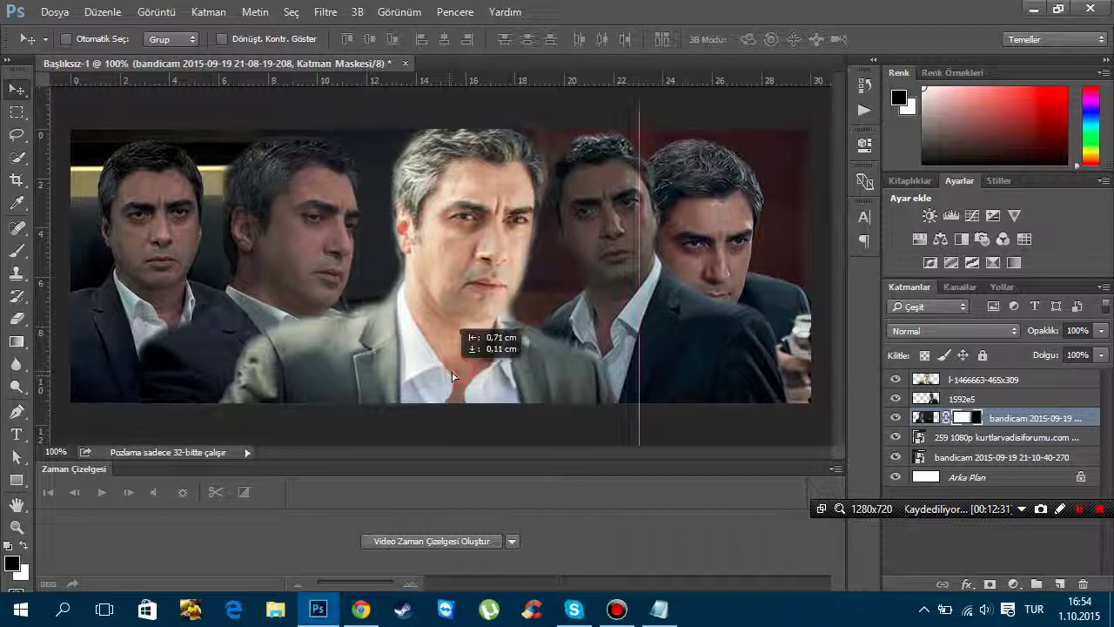
left_click_drag(461, 341, 445, 342)
left_click(953, 382)
left_click_drag(428, 291, 423, 294)
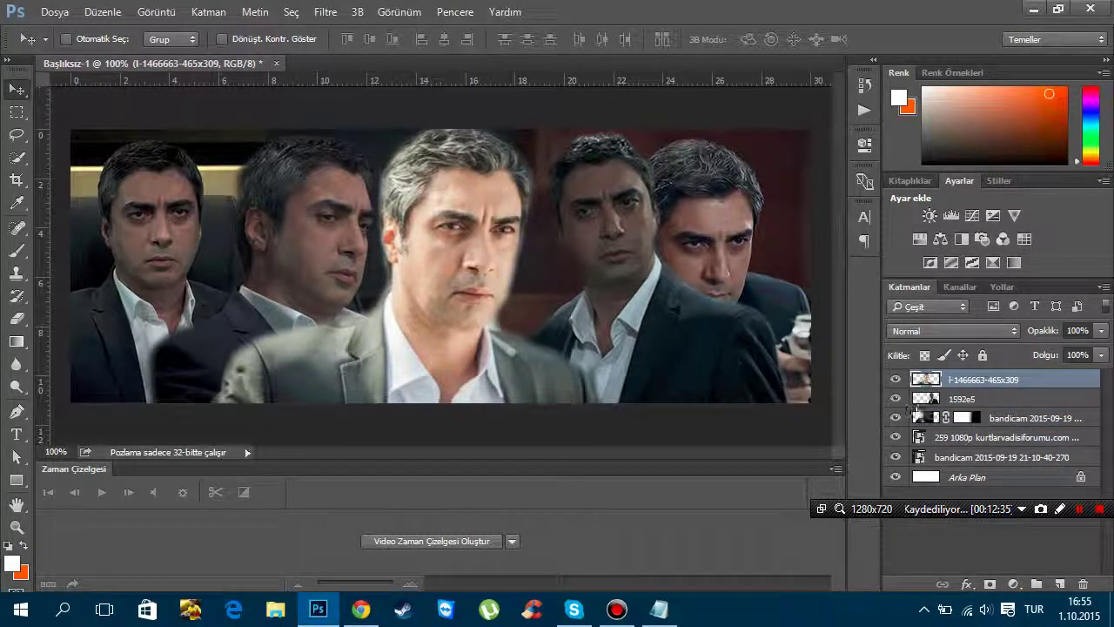
left_click(957, 399)
left_click_drag(619, 333, 648, 349)
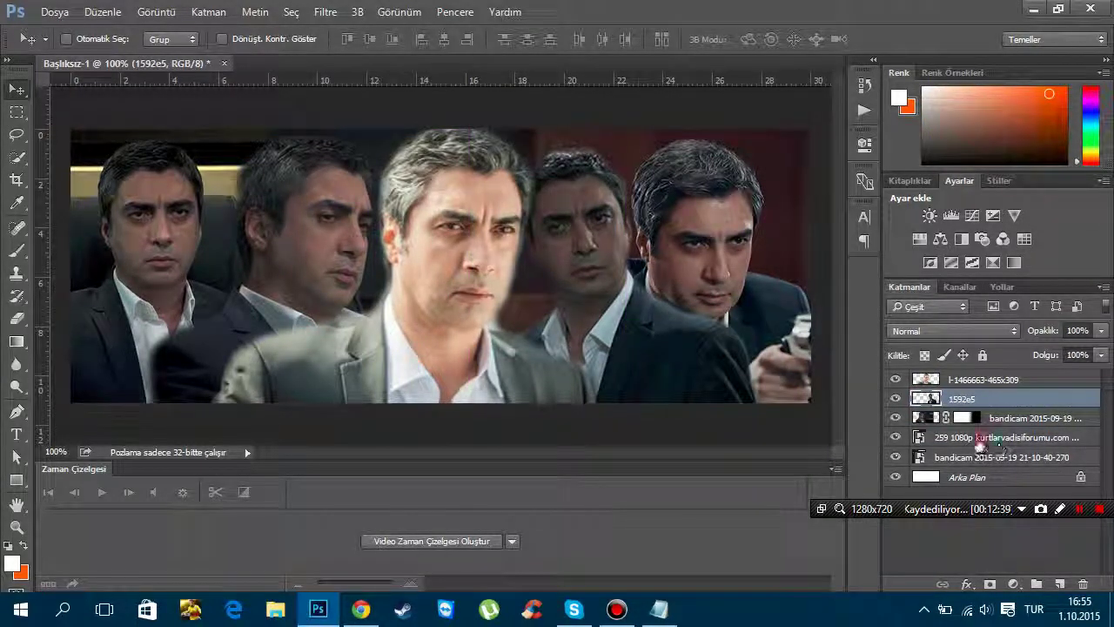
Scale the revolver still (259 layer) to 35.17% and shift it up and right
left_click(981, 440)
key("ctrl+t")
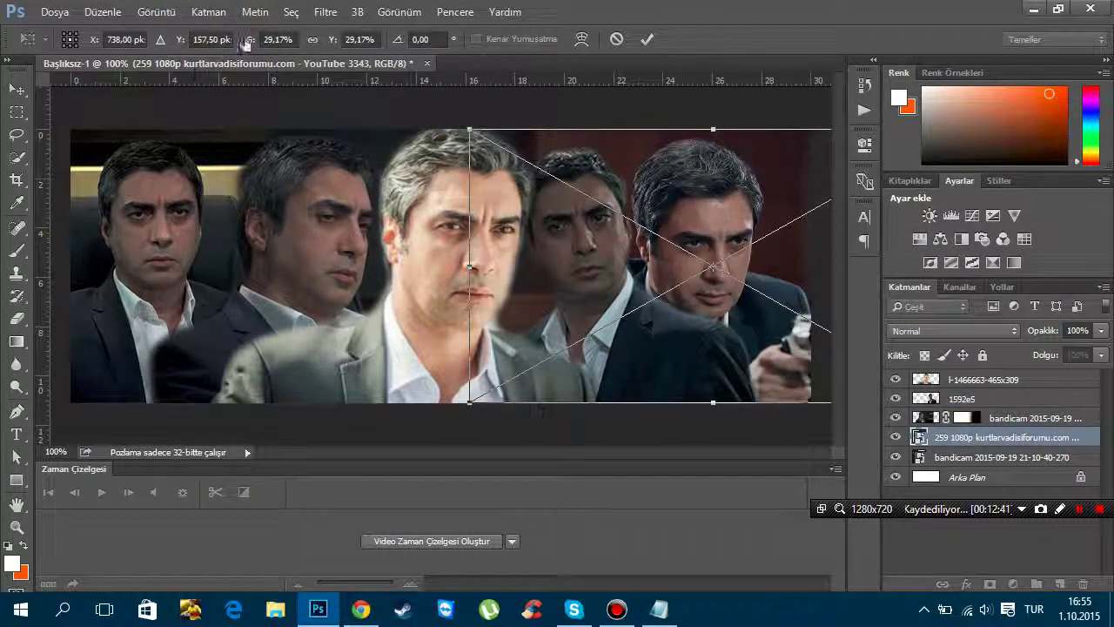
left_click_drag(253, 44, 278, 43)
left_click_drag(742, 223, 777, 208)
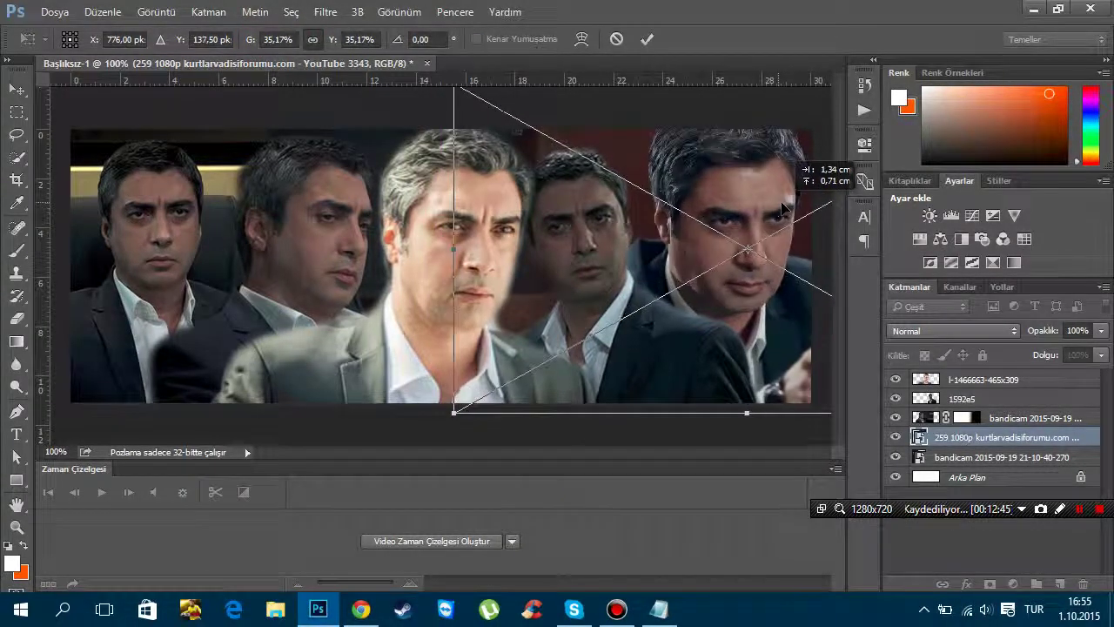
left_click(644, 40)
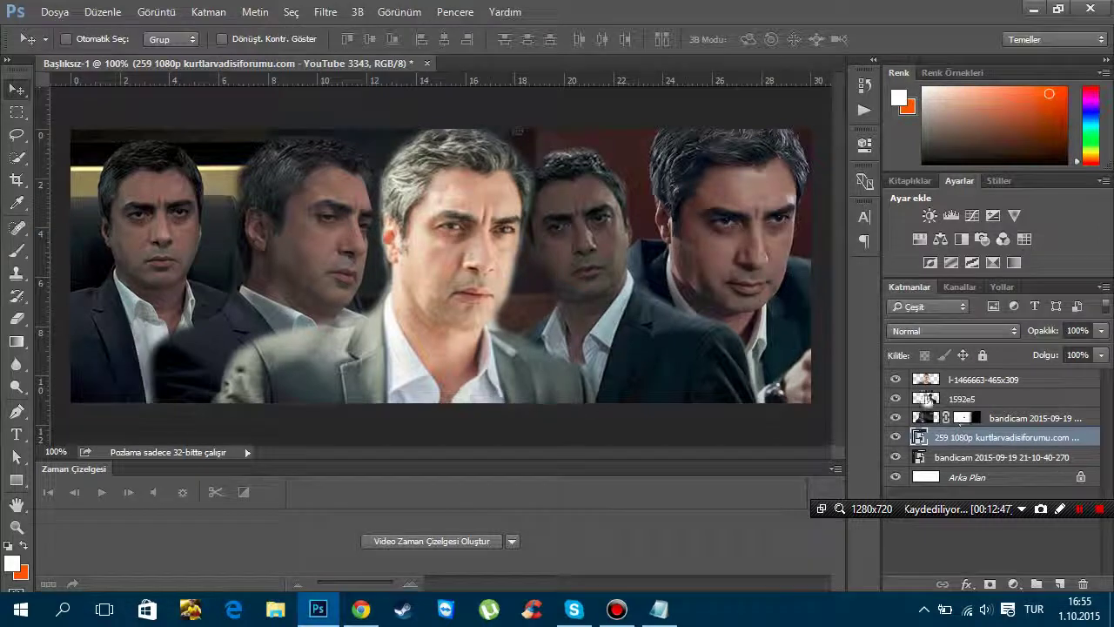
Move the 1592e5 portrait up-right and delete the l-1466663 and masked bandicam layers
left_click(930, 399)
left_click_drag(661, 355, 676, 340)
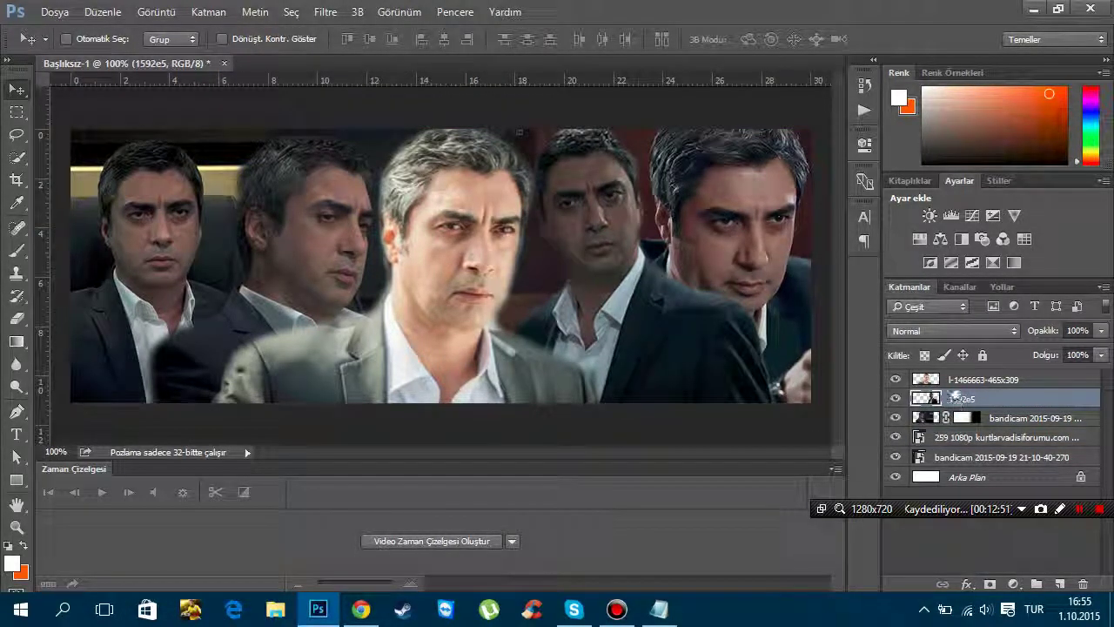
left_click(958, 379)
key("Delete")
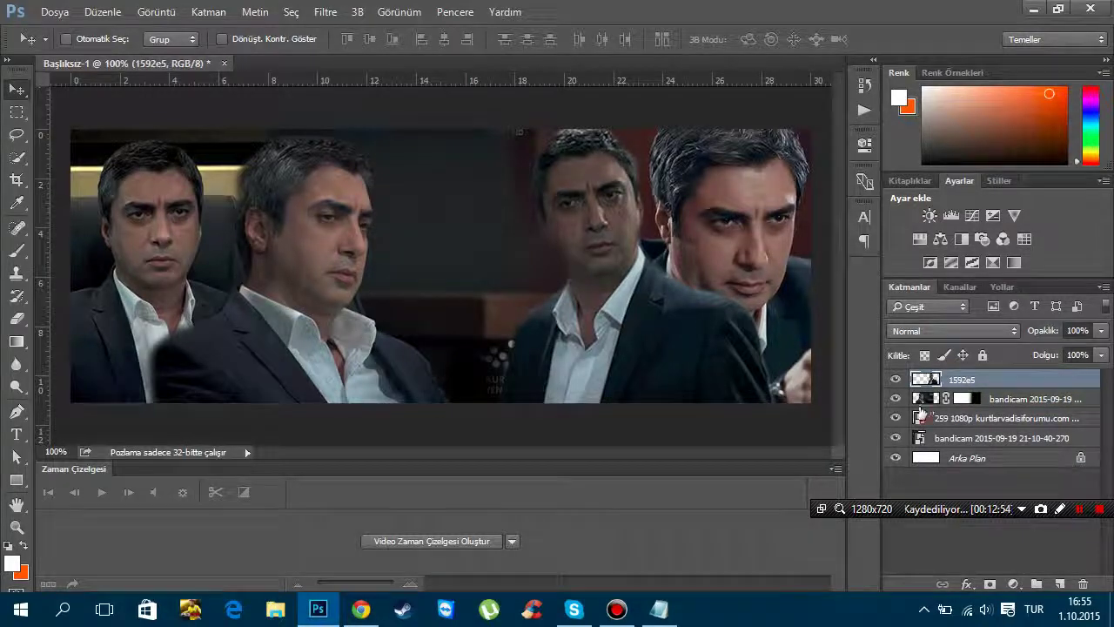
left_click(923, 398)
key("Delete")
left_click(55, 12)
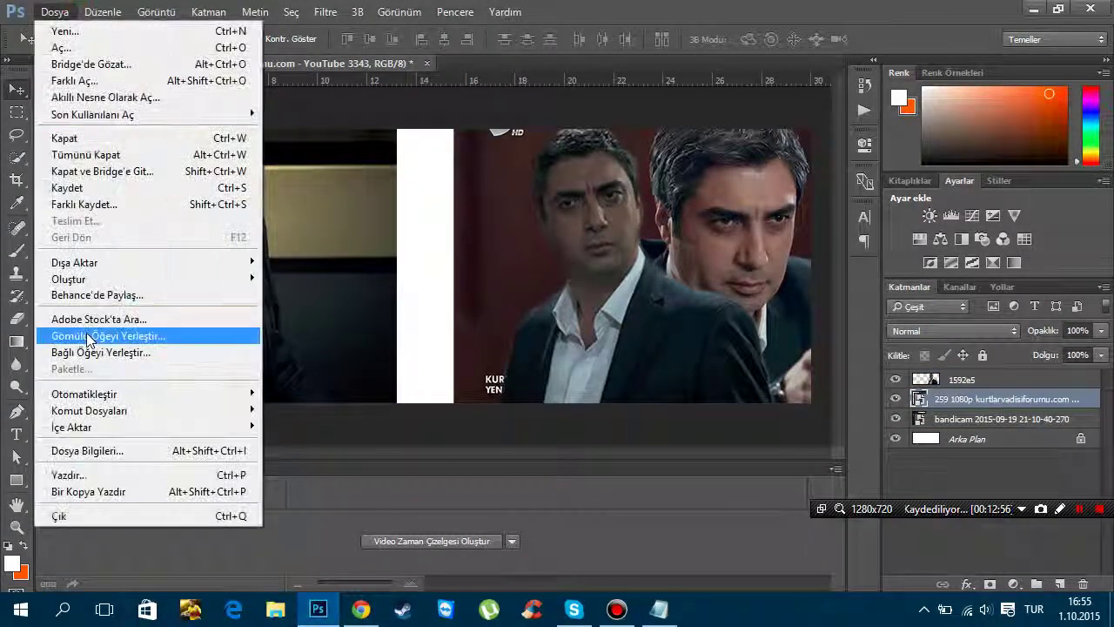
Place the YouTube 2785 poker-table still, scaled to 40.17%, left of the banner's centre
left_click(89, 339)
scroll(194, 273, "down", 2)
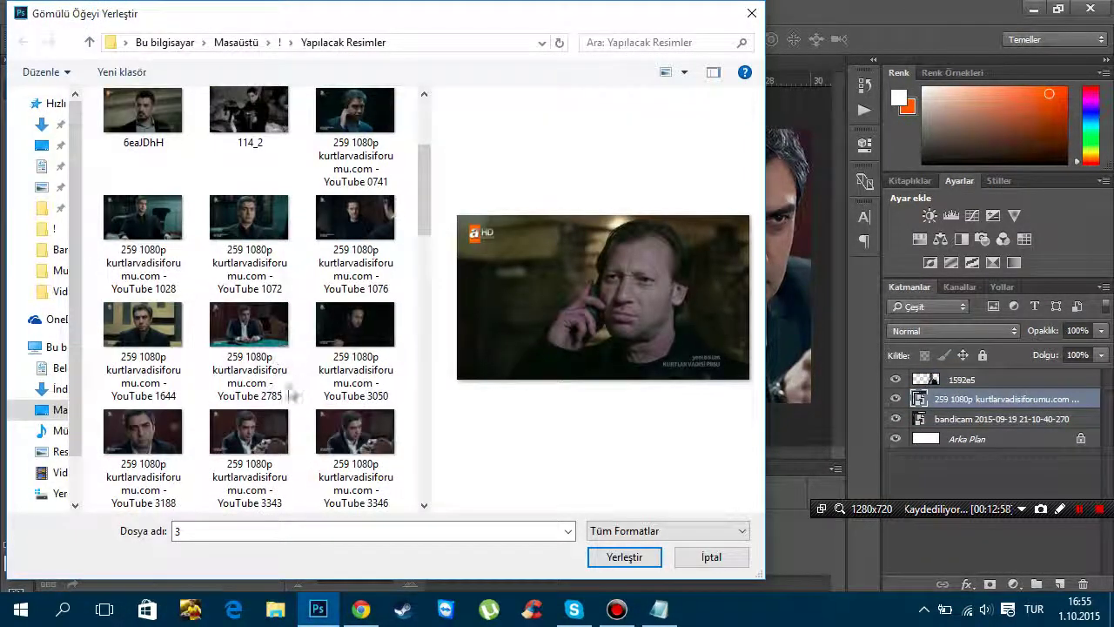
double_click(248, 334)
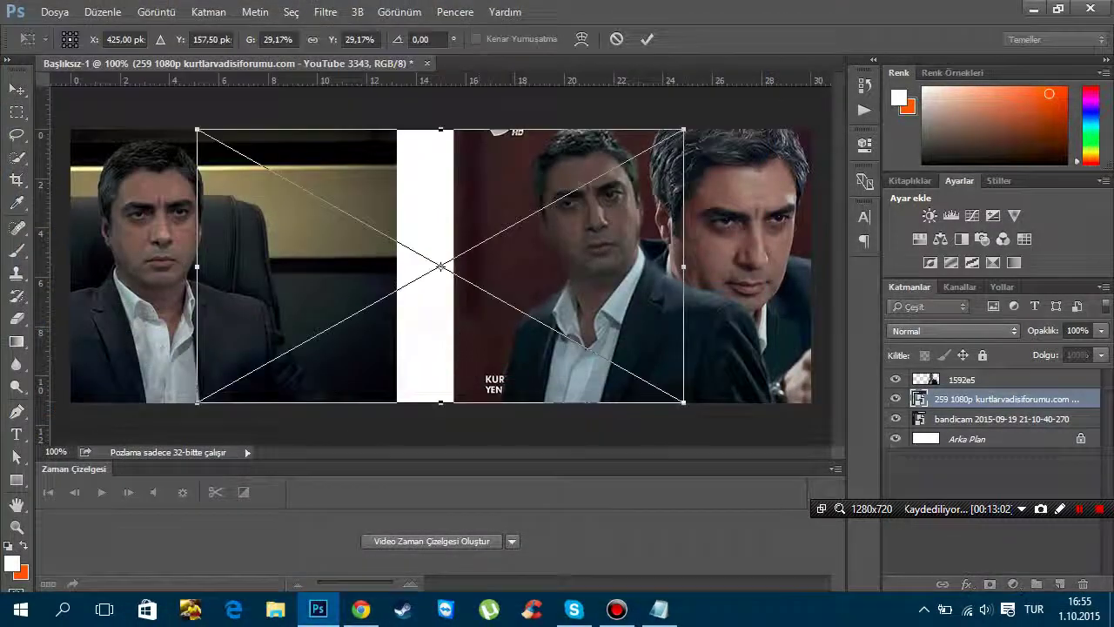
left_click_drag(471, 340, 340, 339)
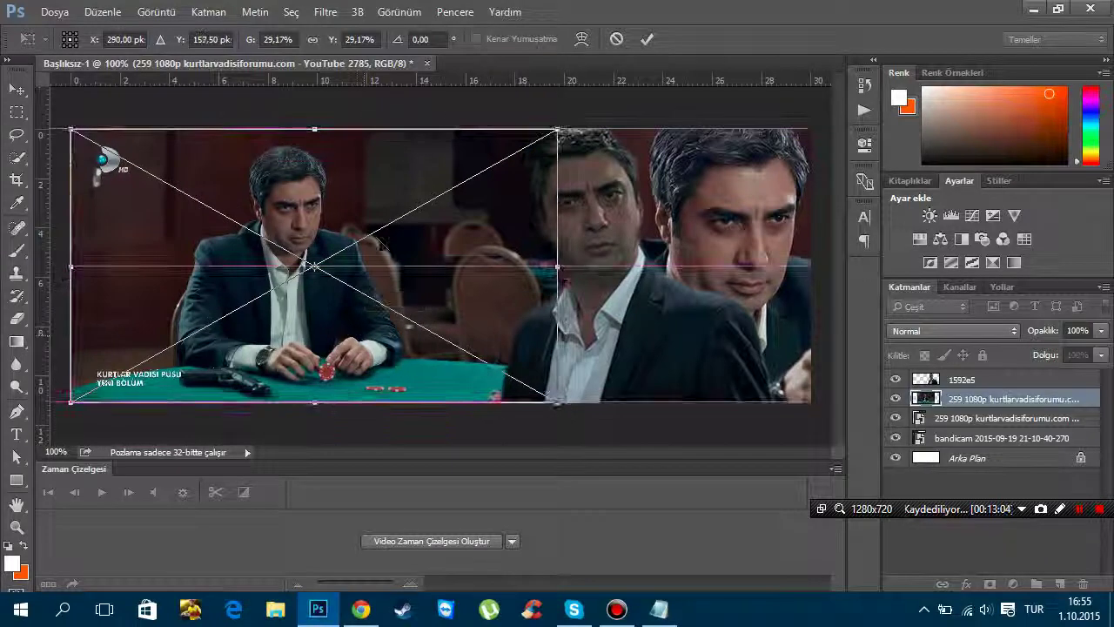
left_click_drag(254, 43, 264, 44)
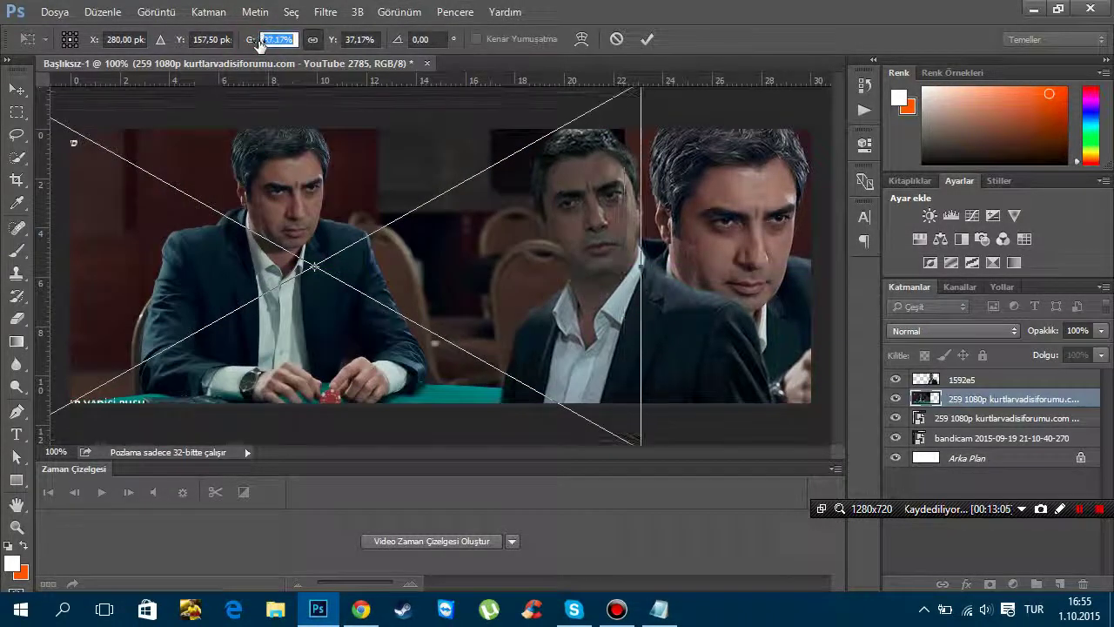
left_click_drag(329, 190, 341, 229)
left_click(645, 40)
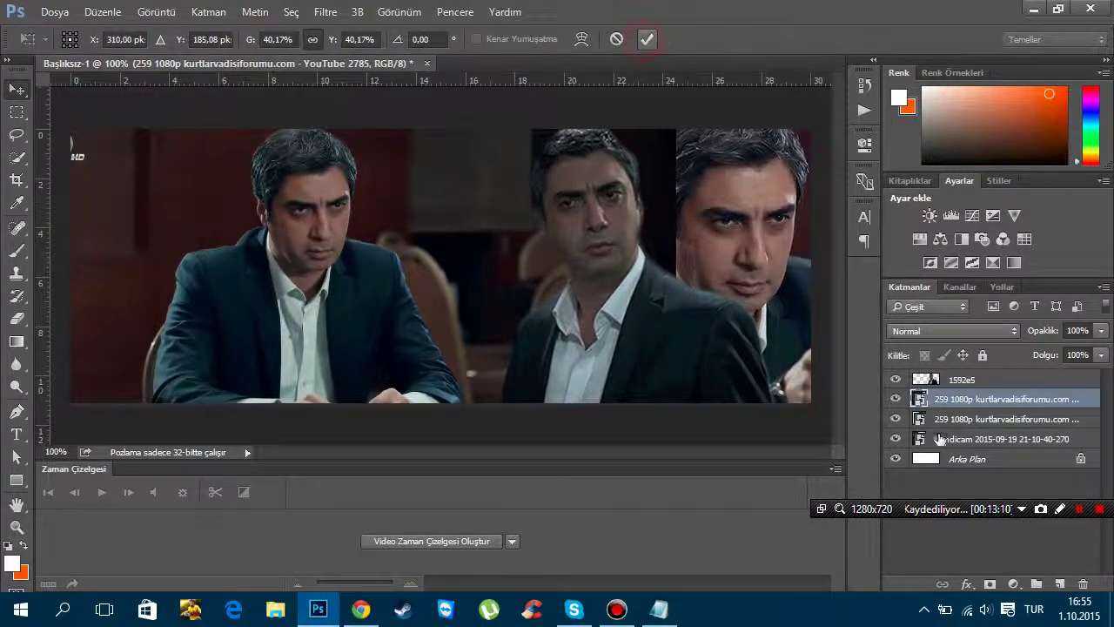
Temporarily lower the poker-table still's opacity, shift it about 0.49 cm right, then restore 100%
mouse_move(1055, 339)
left_mouse_down()
mouse_move(1003, 341)
mouse_move(1033, 335)
left_mouse_up()
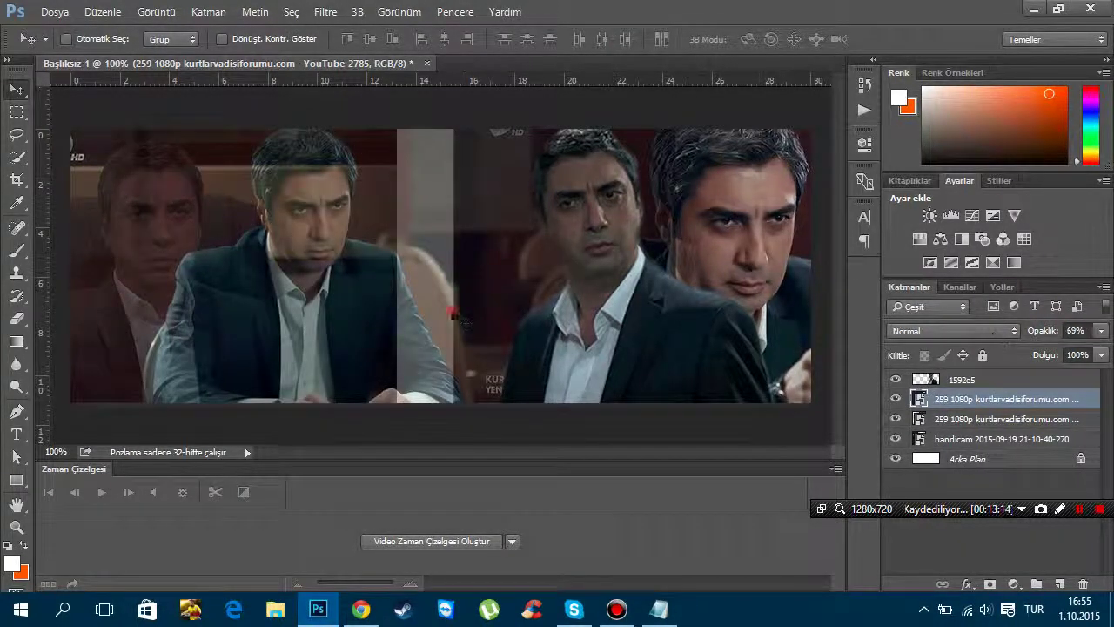
left_click_drag(454, 316, 465, 316)
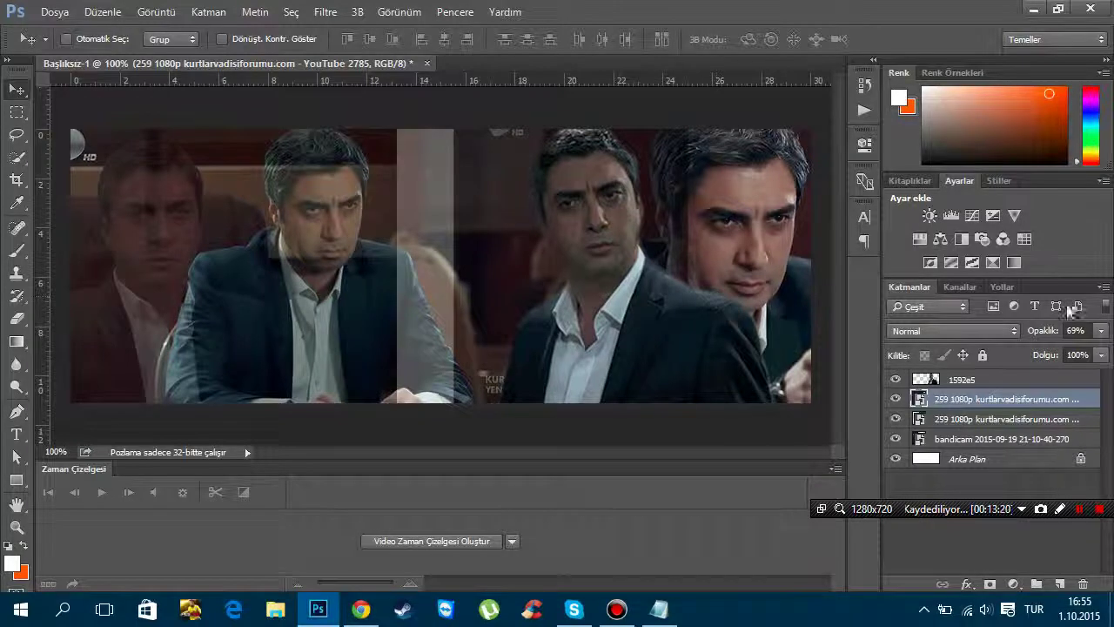
left_click_drag(1036, 333, 1067, 333)
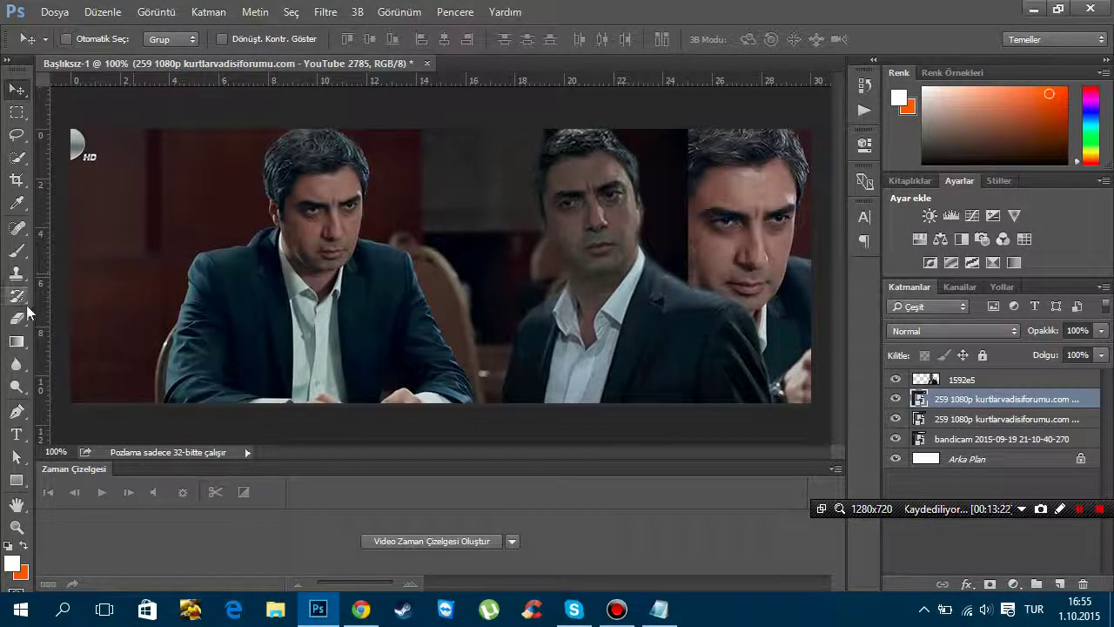
right_click(27, 312)
Rasterize the poker-table still and erase its left edge with a 109 px eraser
left_click(74, 319)
left_click(100, 205)
left_click(512, 252)
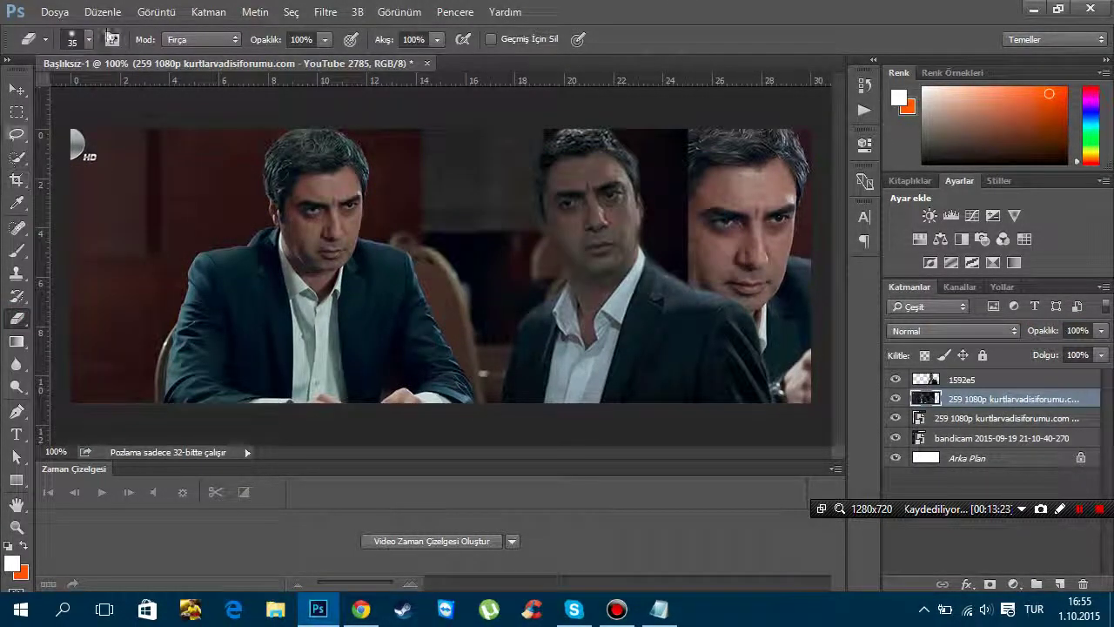
left_click(79, 40)
left_click_drag(109, 72, 379, 118)
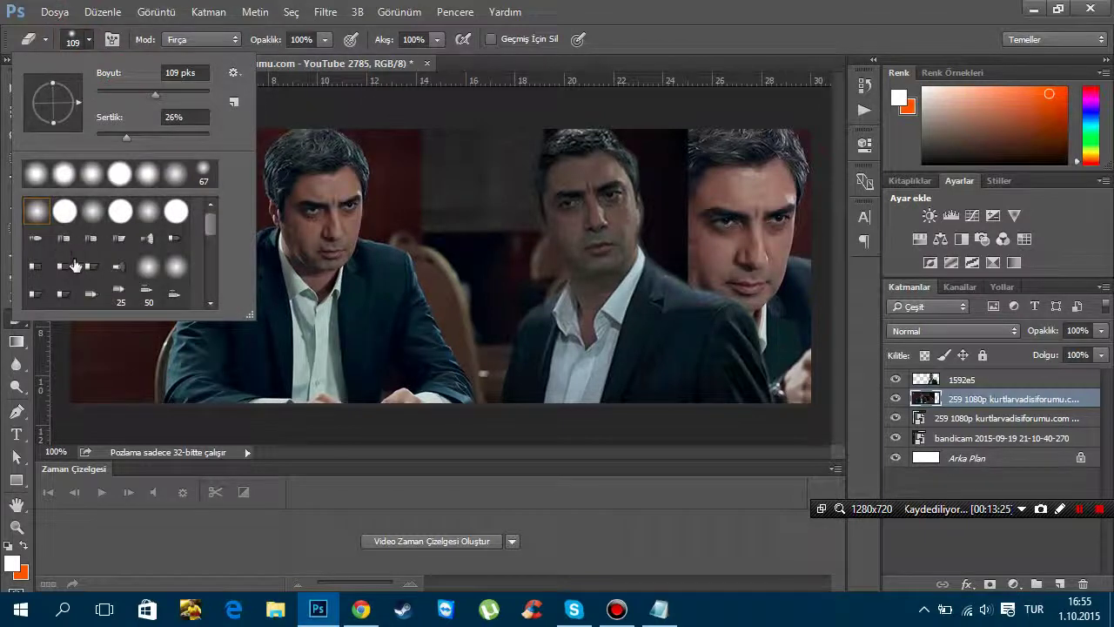
left_click(93, 368)
left_click_drag(92, 368, 140, 384)
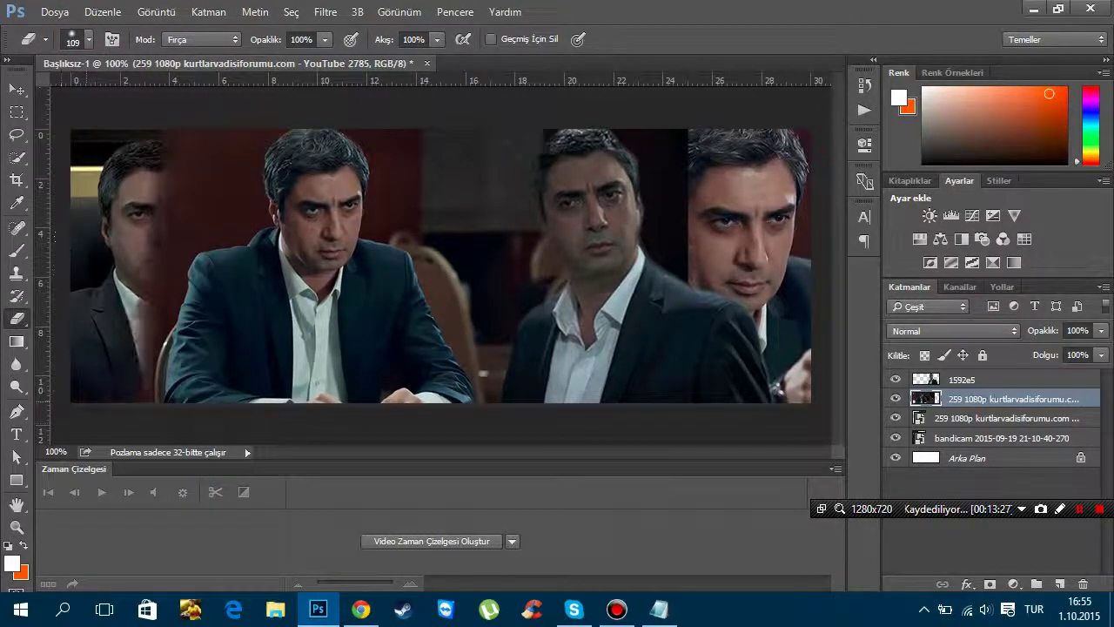
With a 77 px eraser, clear the still around the left figures' heads and shirt
left_click(72, 39)
double_click(187, 73)
type("77 pks")
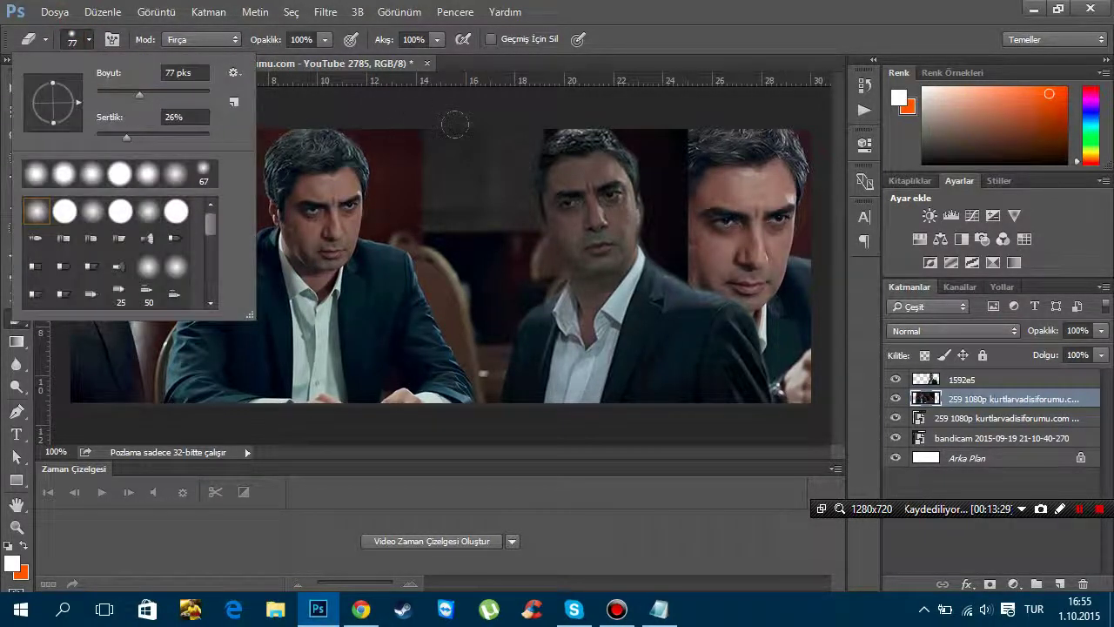
key("Return")
left_click(453, 143)
left_click_drag(281, 183, 131, 294)
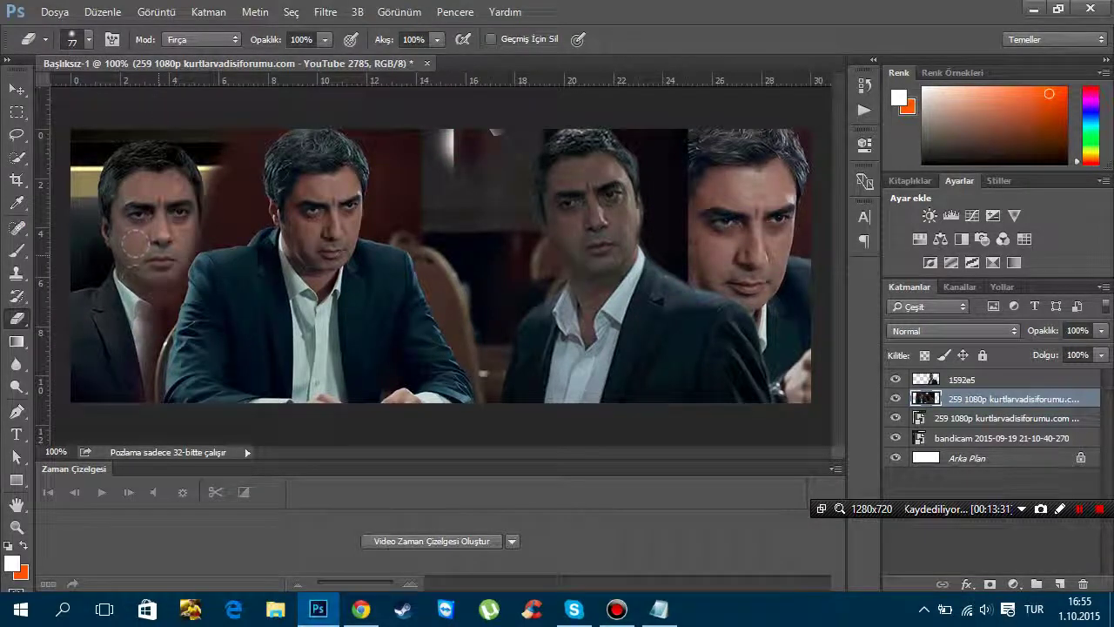
left_click_drag(129, 290, 130, 259)
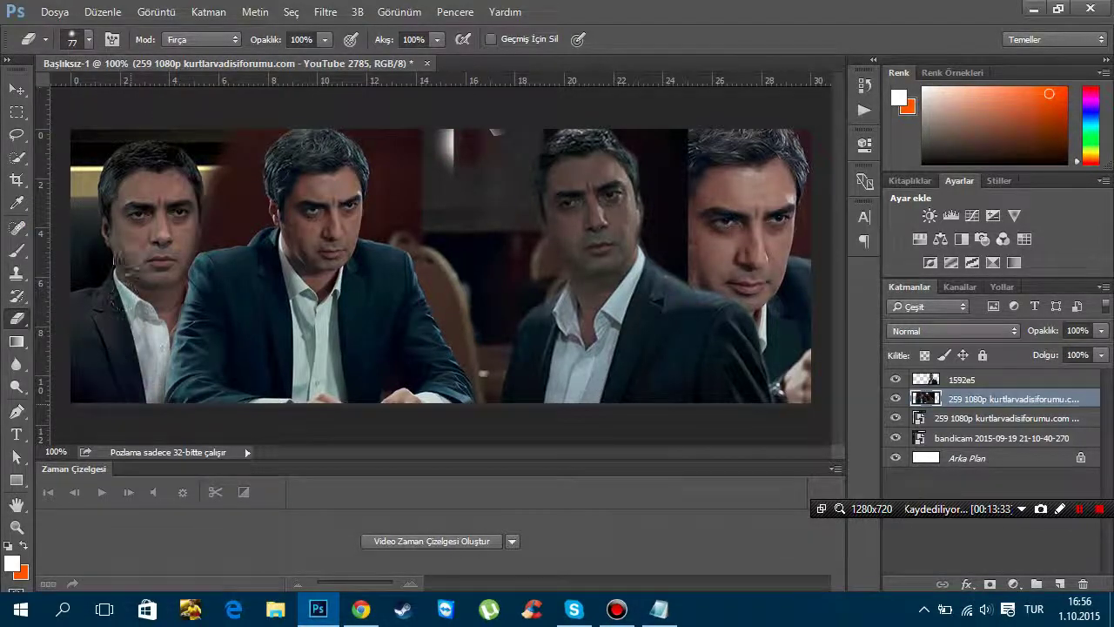
left_click_drag(196, 159, 218, 118)
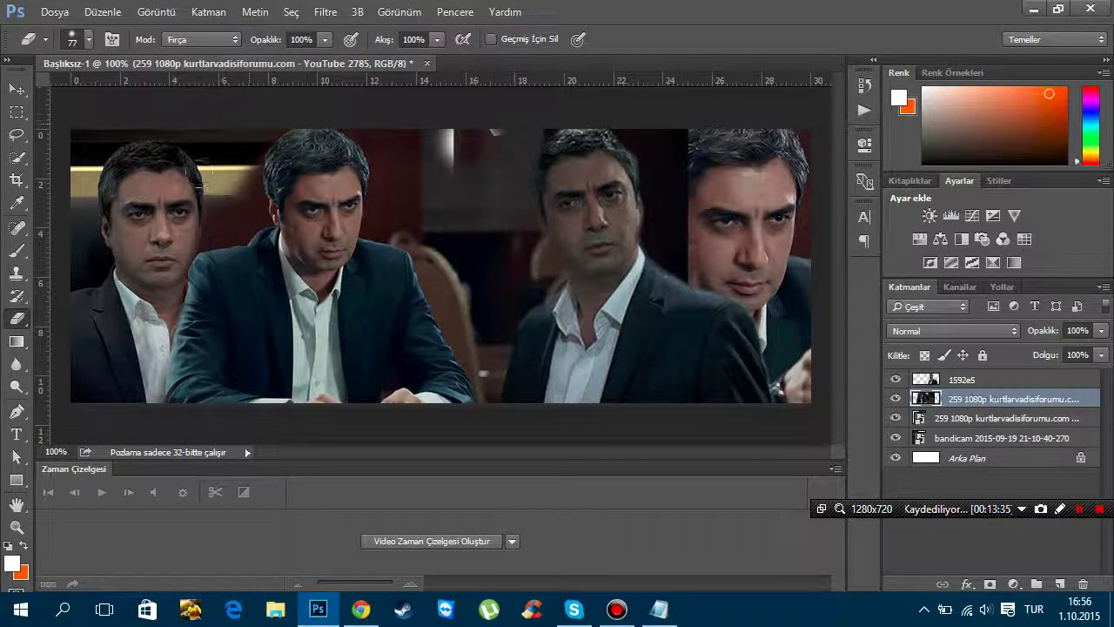
left_click_drag(272, 148, 135, 277)
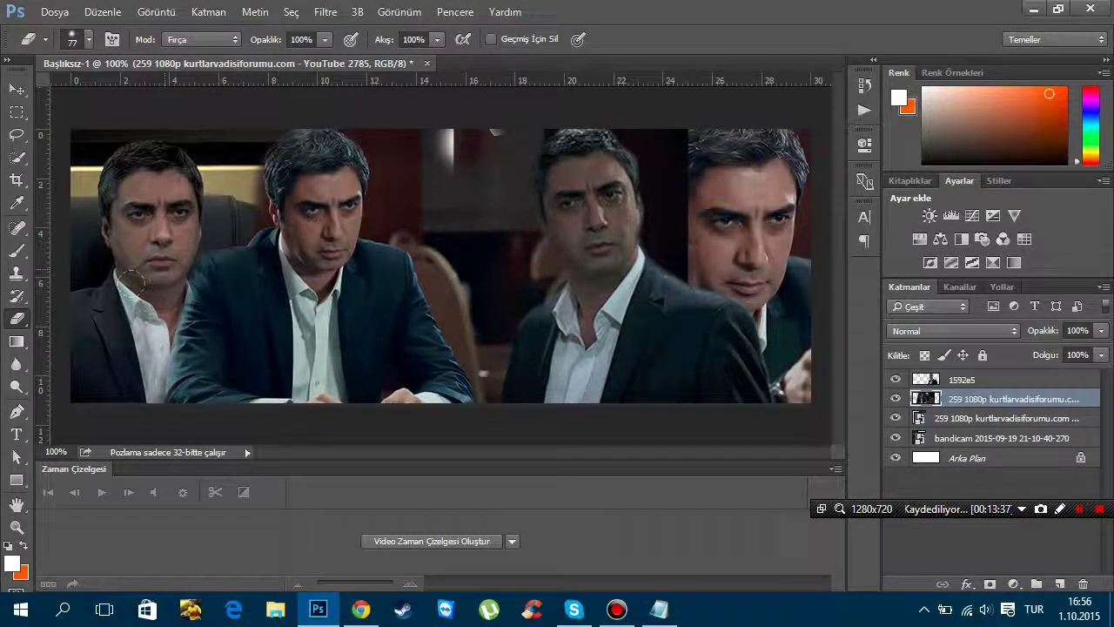
mouse_move(239, 205)
left_mouse_down()
mouse_move(218, 196)
mouse_move(202, 165)
mouse_move(222, 148)
left_mouse_up()
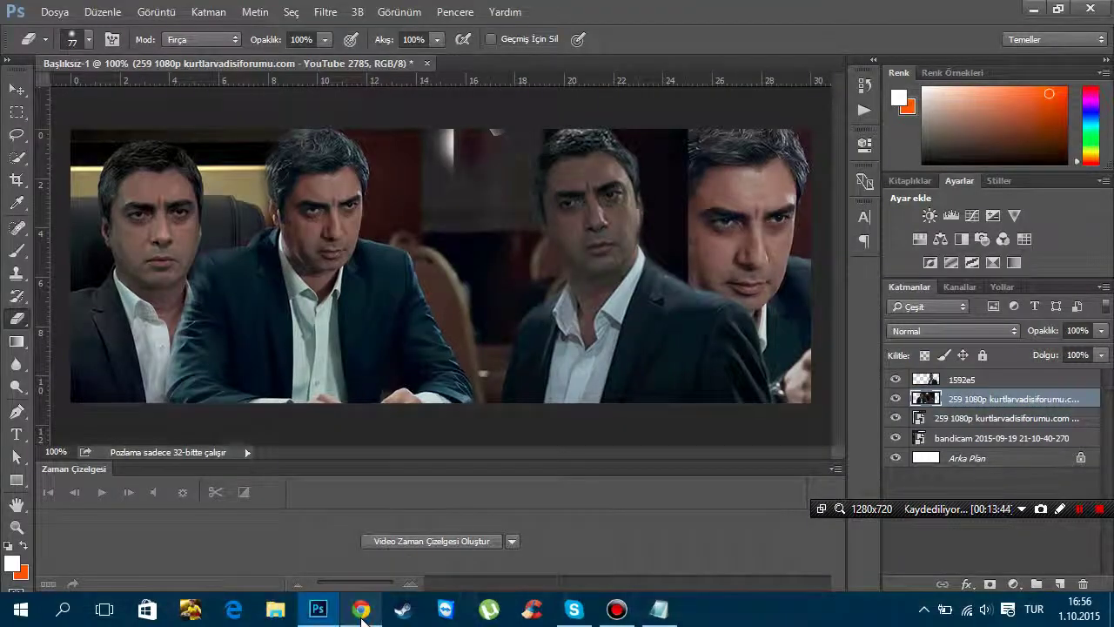
left_click(360, 609)
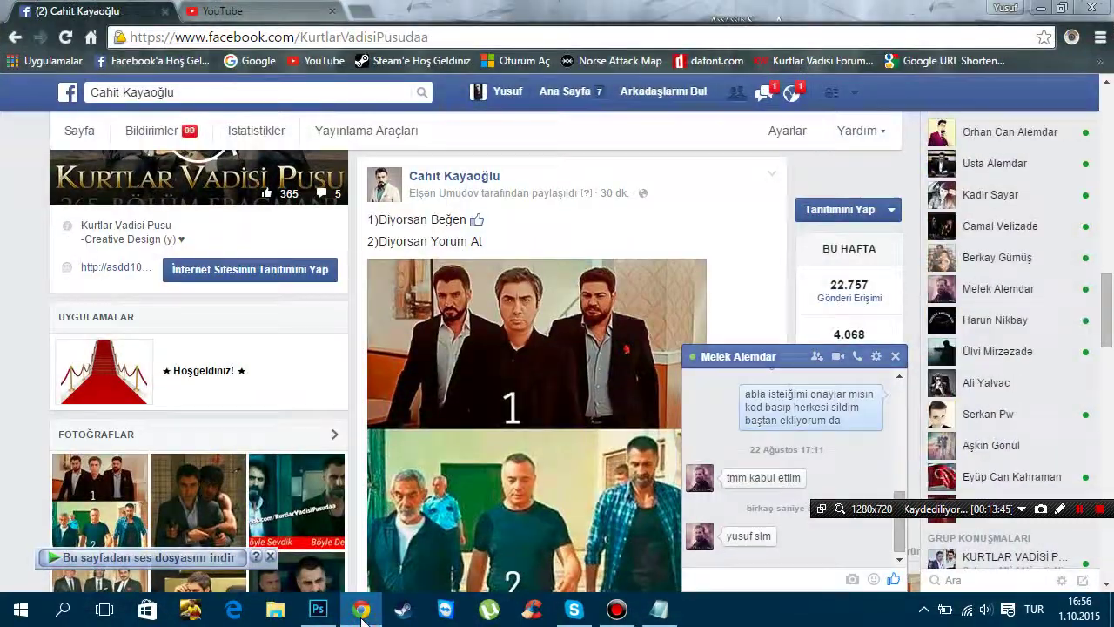
left_click(361, 610)
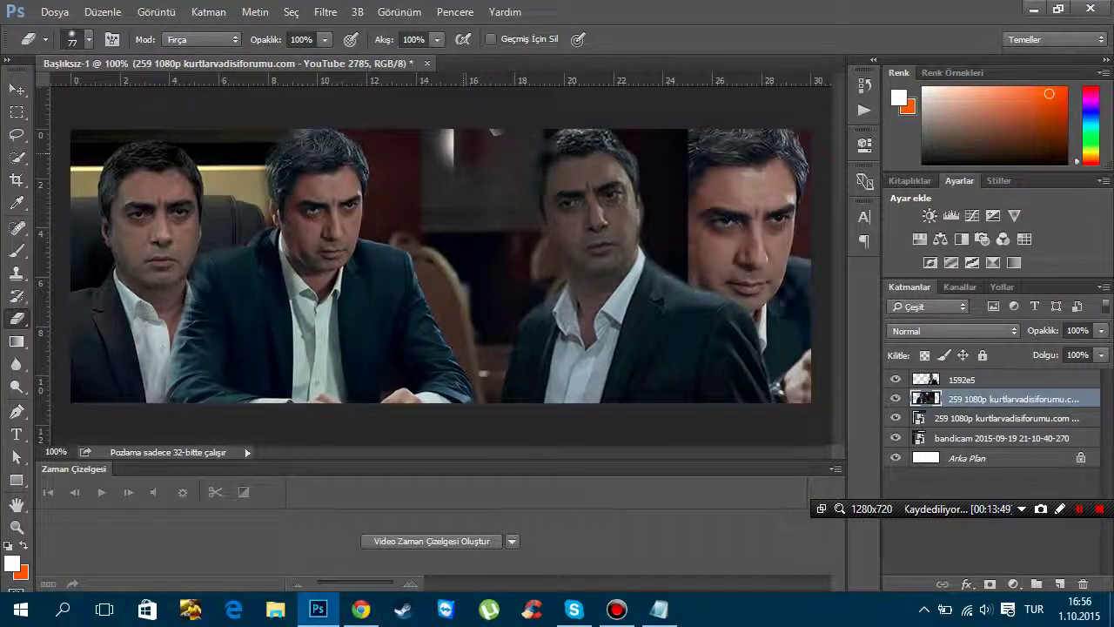
Try a gradient mask on the still's right side, then undo the move and the mask
left_click(990, 585)
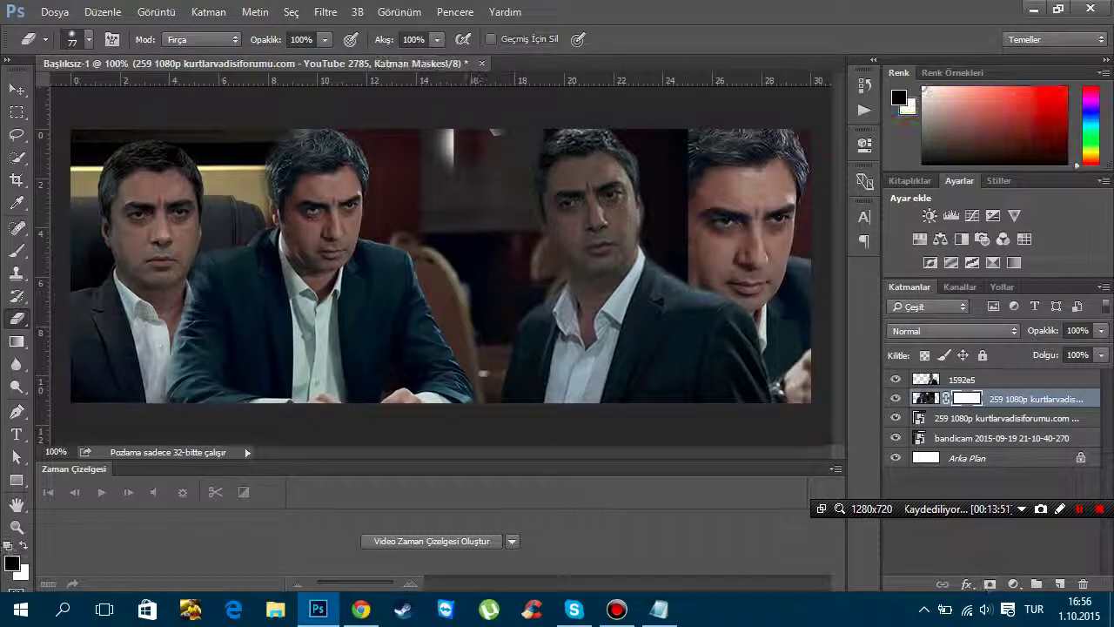
right_click(16, 341)
left_click(61, 329)
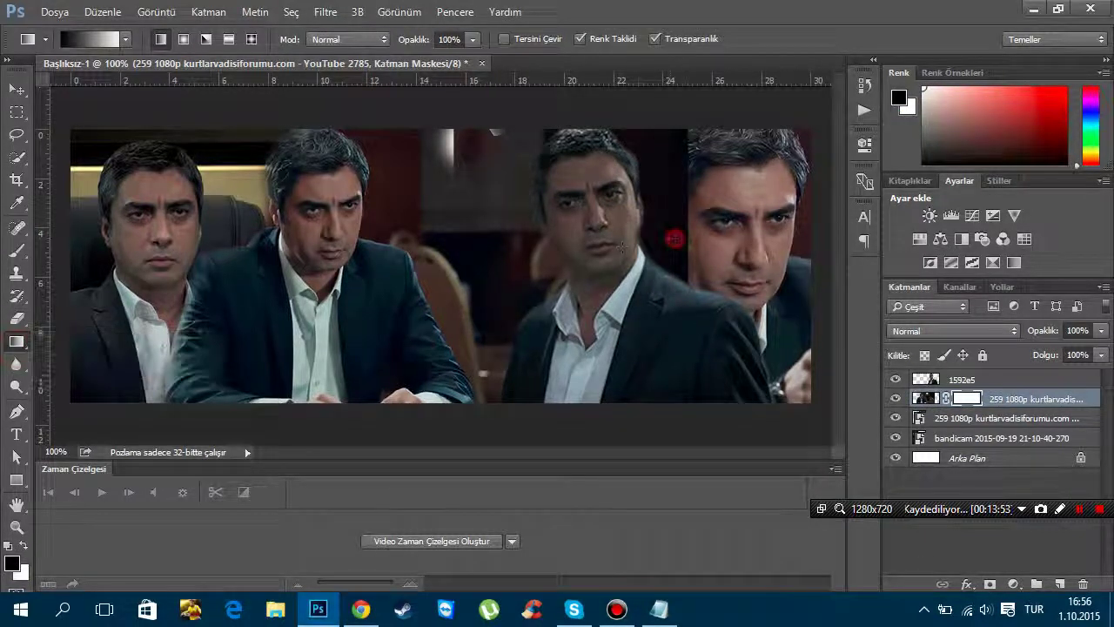
left_click_drag(676, 238, 618, 252)
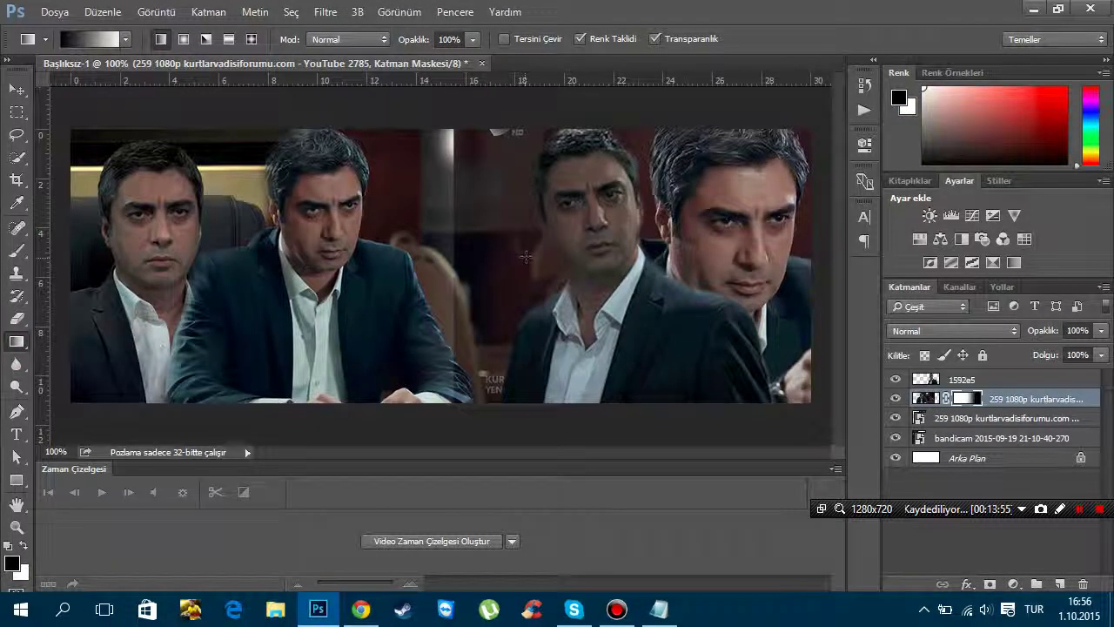
left_click_drag(686, 261, 577, 246)
left_click(15, 89)
left_click_drag(268, 296, 297, 297)
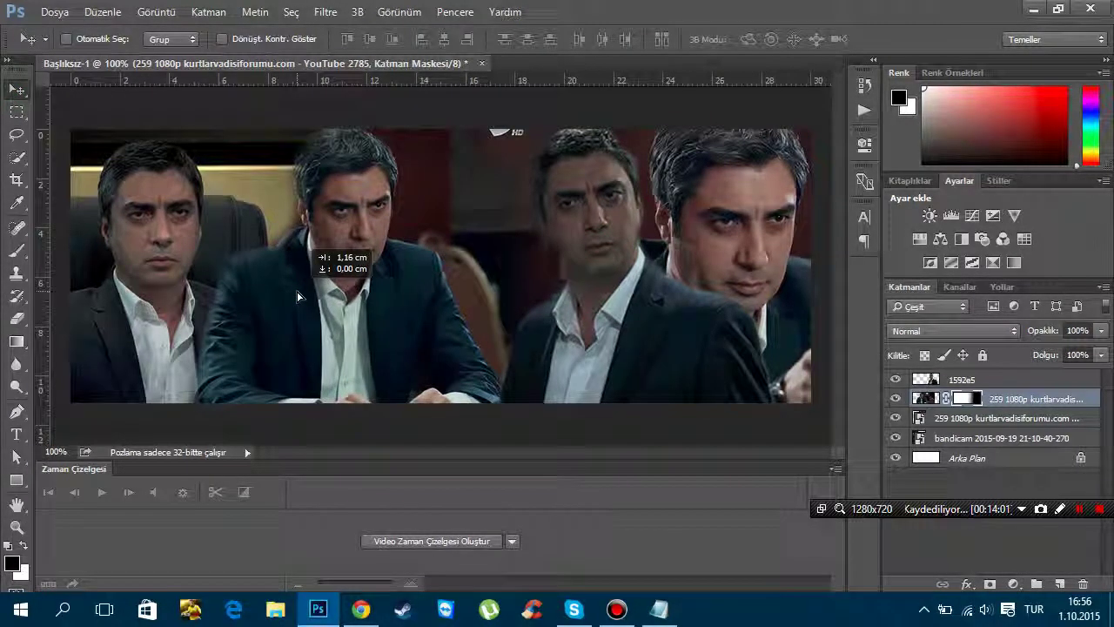
key("ctrl+z")
key("ctrl+alt+z")
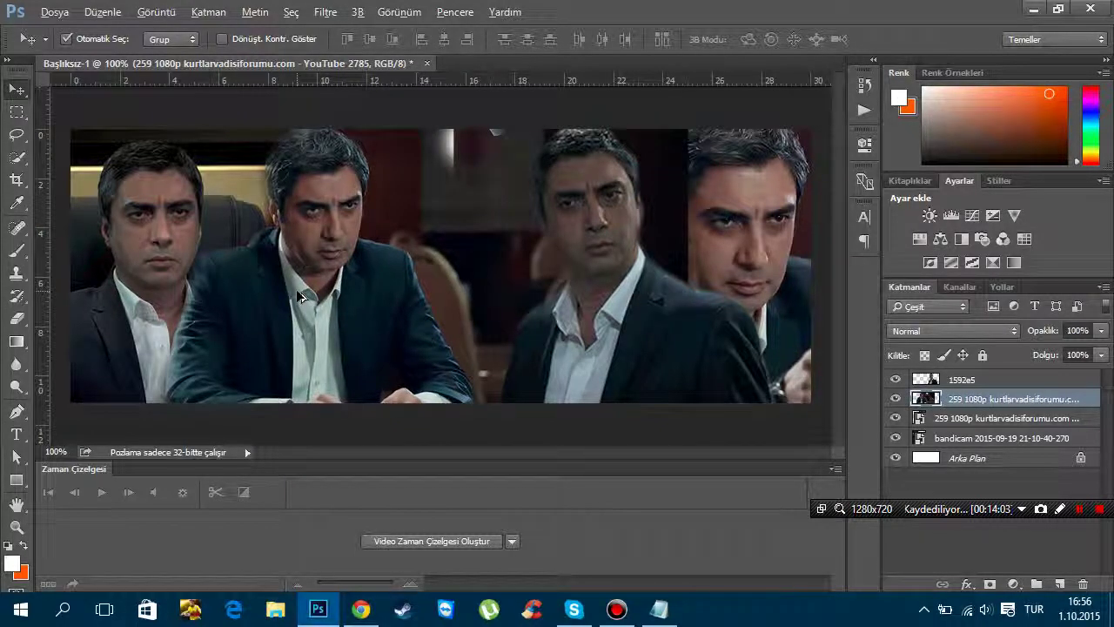
Erase the still's left area and beside the middle man's hair to reveal the shots behind
left_click(16, 318)
left_click(130, 318)
mouse_move(105, 243)
left_mouse_down()
mouse_move(55, 198)
mouse_move(88, 422)
mouse_move(137, 335)
mouse_move(148, 174)
mouse_move(214, 83)
mouse_move(253, 91)
mouse_move(226, 174)
mouse_move(187, 196)
mouse_move(157, 296)
mouse_move(133, 280)
mouse_move(153, 348)
mouse_move(139, 383)
left_mouse_up()
left_click_drag(211, 193, 217, 187)
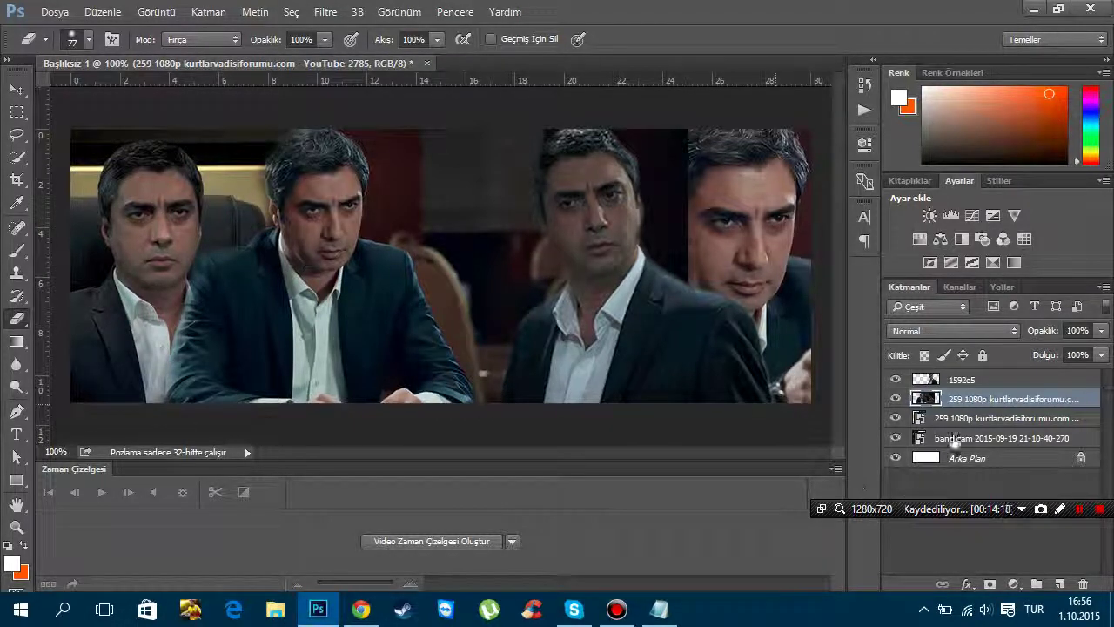
Add a new gradient mask blending the seam between the middle shots, then hide the layer
left_click(989, 583)
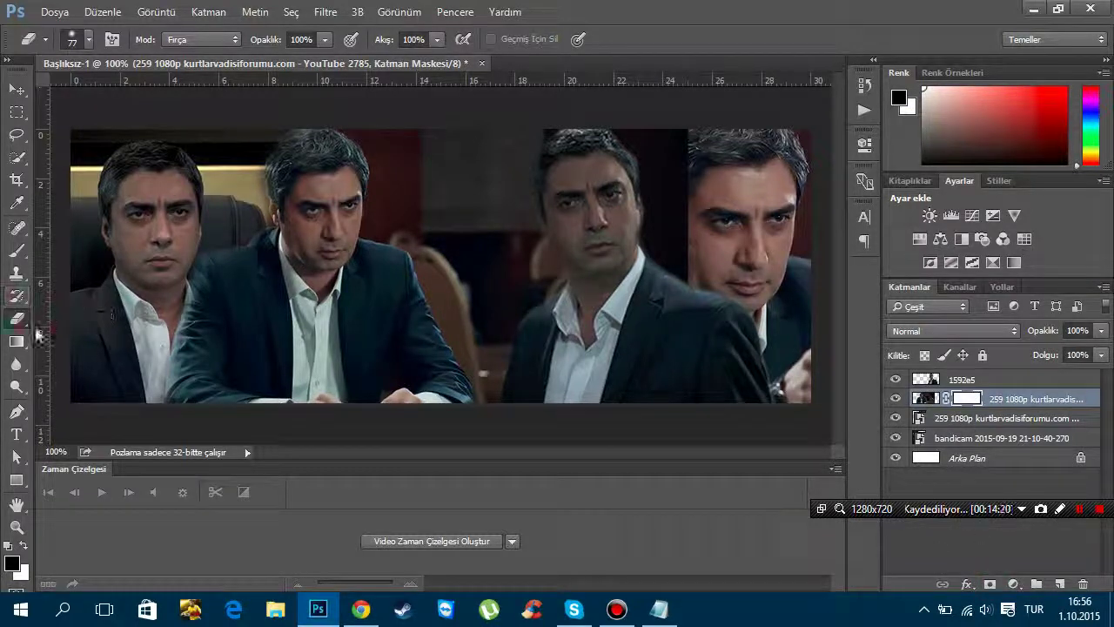
left_click(17, 342)
mouse_move(478, 234)
left_mouse_down()
mouse_move(682, 227)
mouse_move(593, 231)
left_mouse_up()
left_click_drag(424, 235, 457, 235)
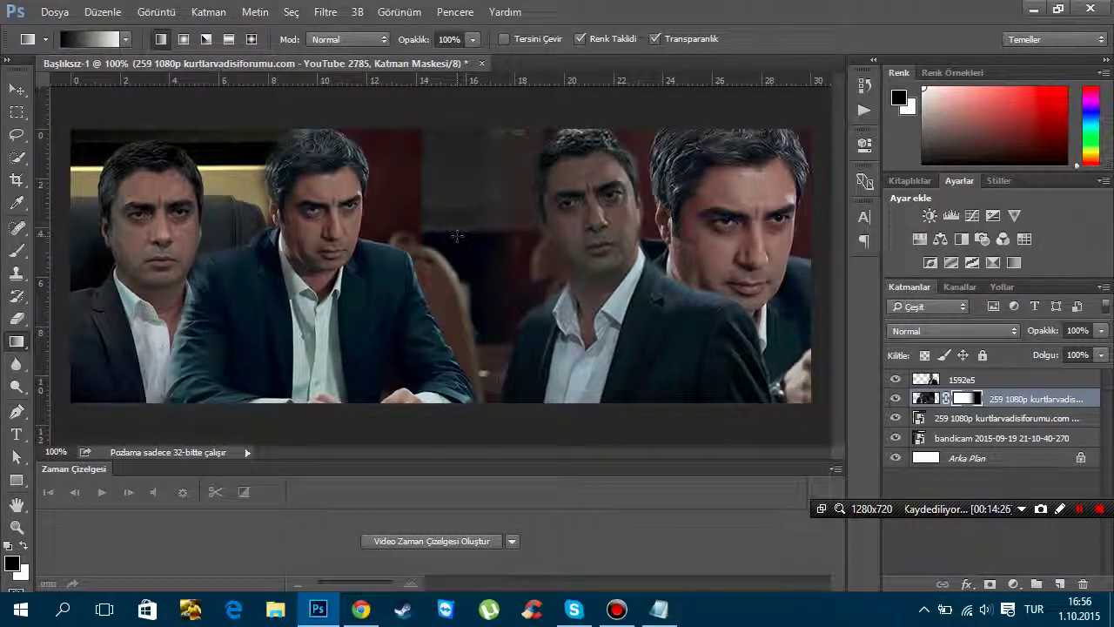
left_click(896, 399)
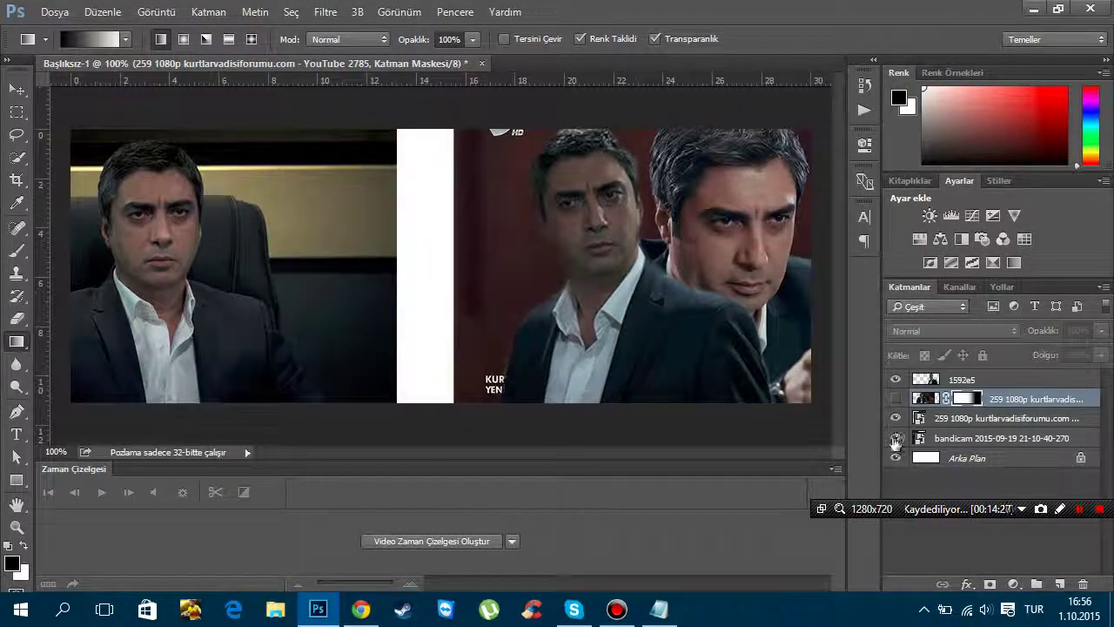
Select the lower 259 1080p still and rasterize it for spot healing
left_click(963, 438)
left_click(962, 418)
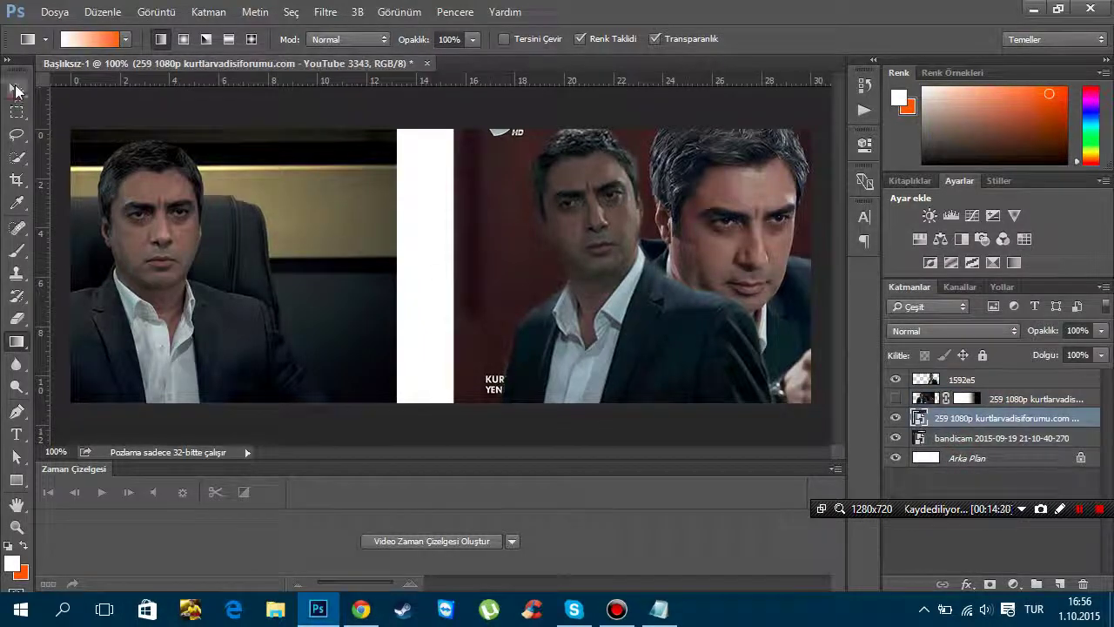
left_click(17, 88)
right_click(16, 227)
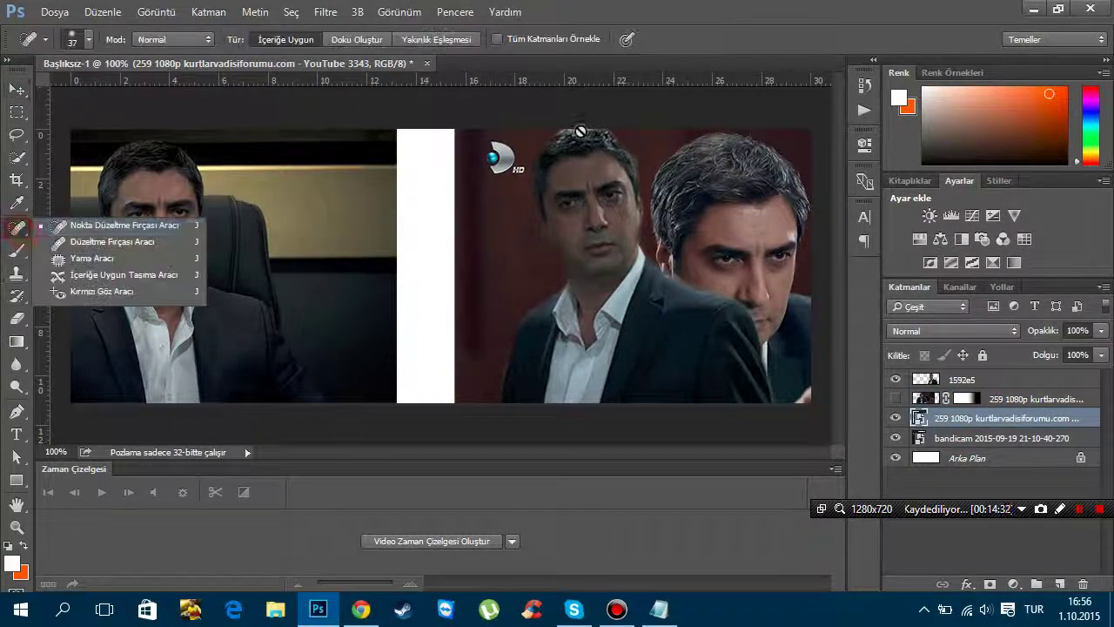
left_click(78, 224)
left_click(504, 161)
left_click(486, 252)
left_click(505, 161)
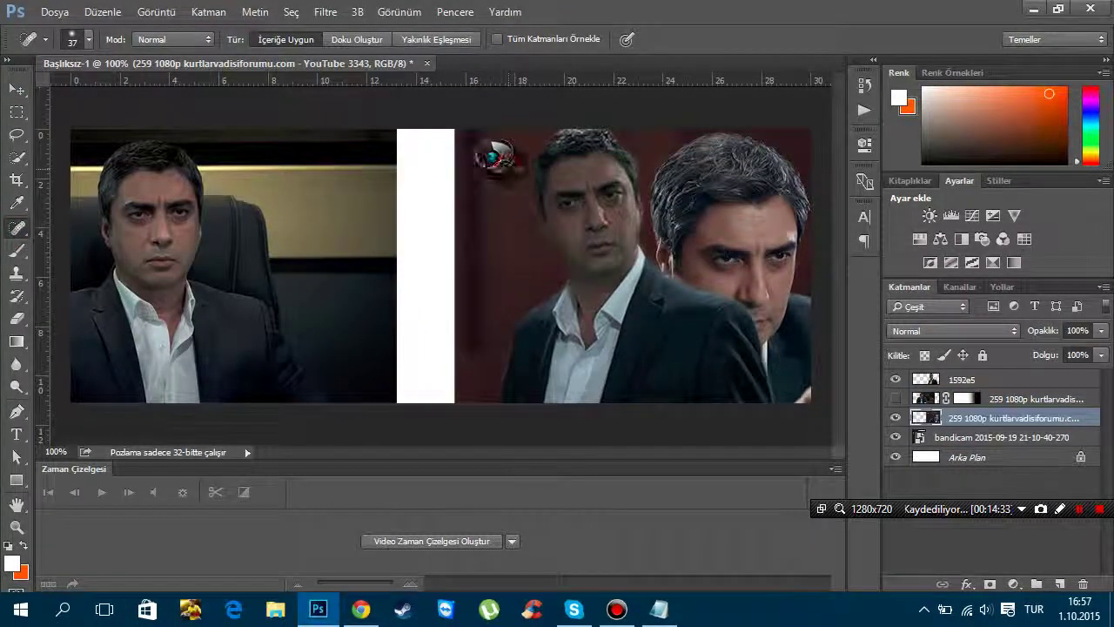
Heal away the channel logo and shift the right-hand portrait up into place
left_click(492, 159)
left_click(489, 179)
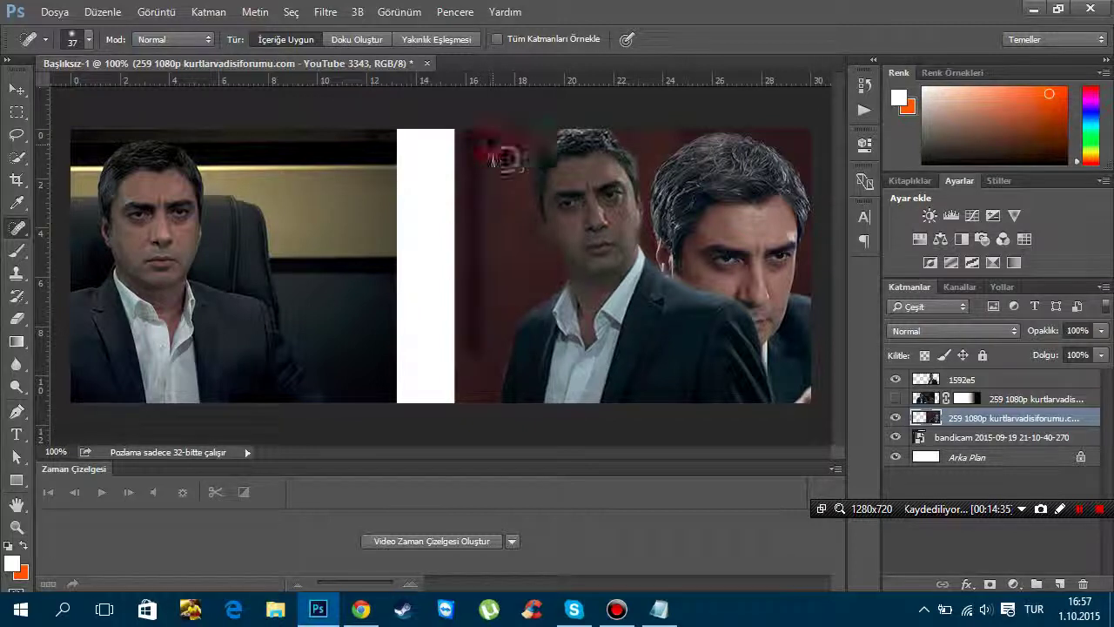
left_click_drag(505, 161, 500, 181)
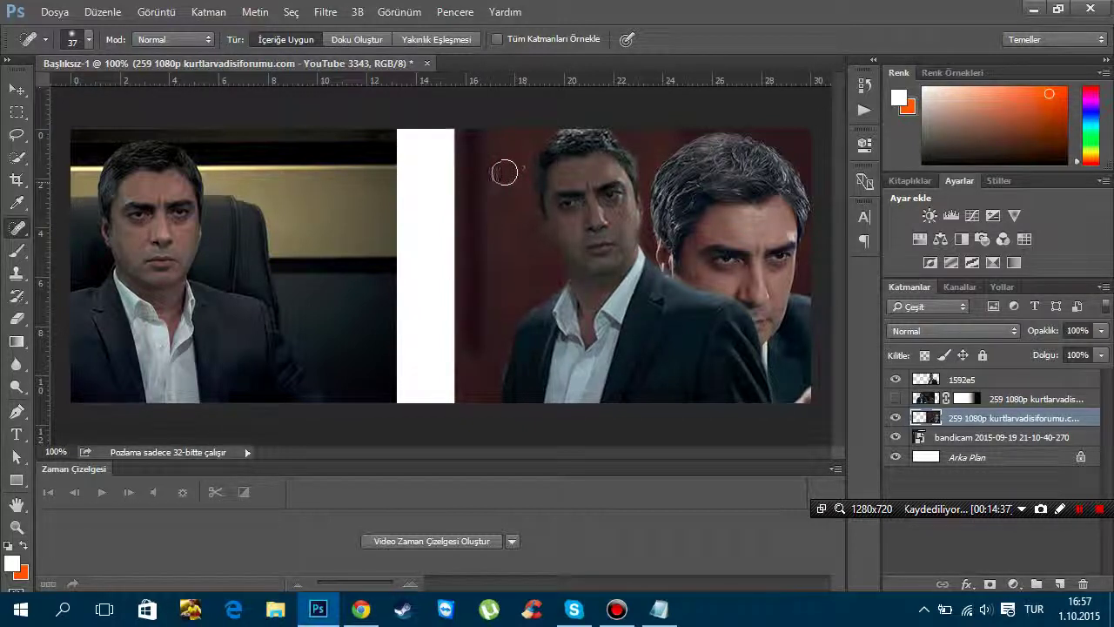
left_click(516, 168)
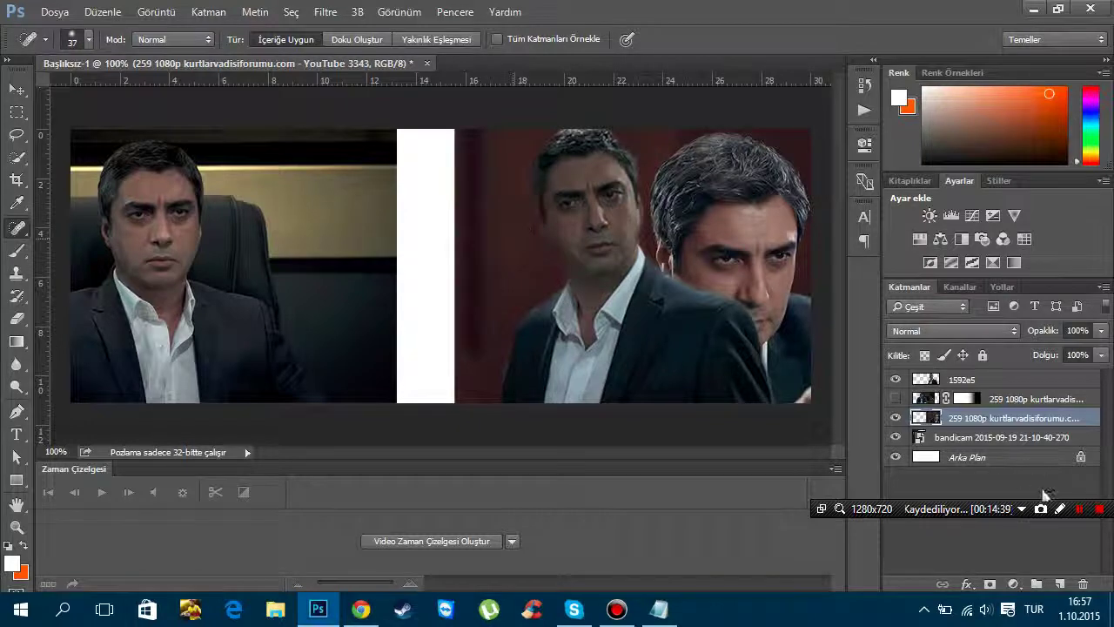
left_click(17, 89)
left_click_drag(701, 249, 707, 200)
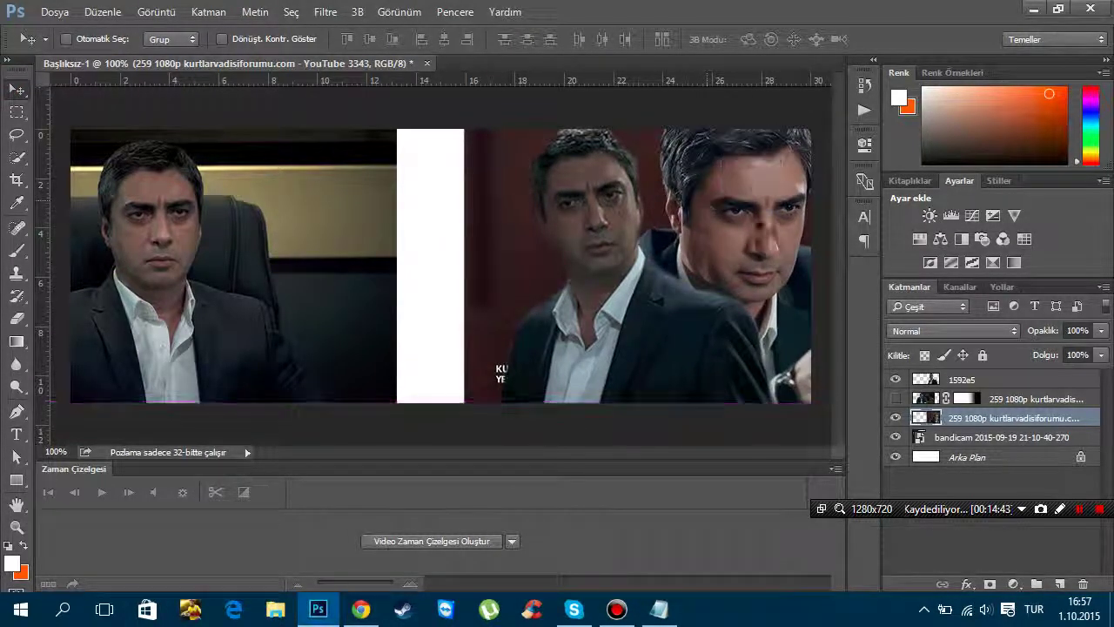
Show the hidden middle portrait and browse for the next image to place embedded
left_click(922, 402)
left_click(896, 399)
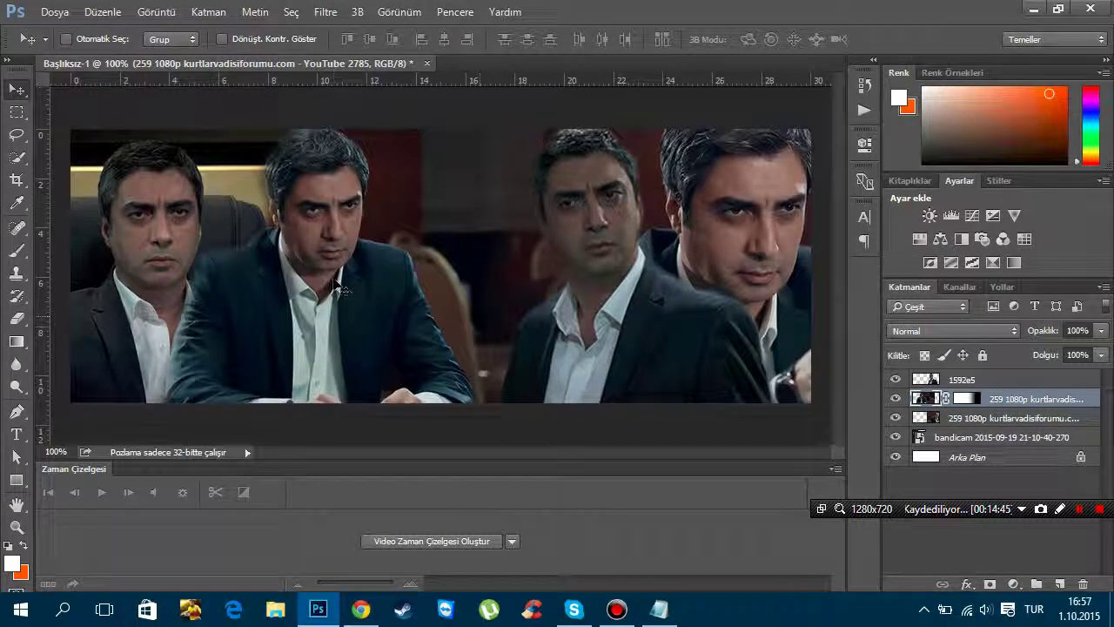
left_click(54, 12)
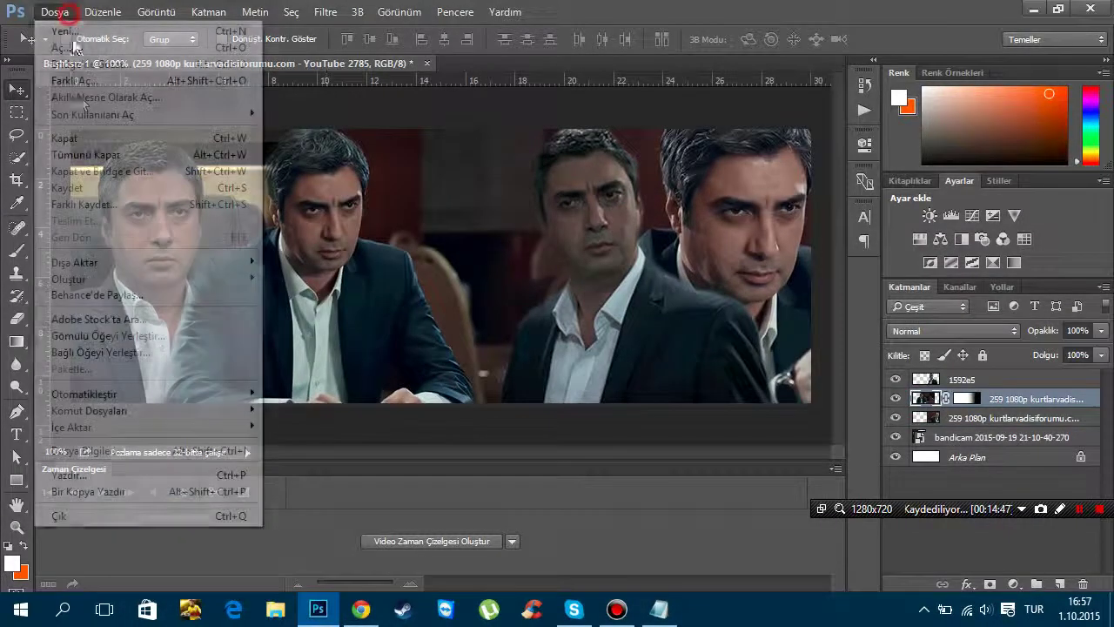
left_click(174, 332)
scroll(244, 304, "down", 10)
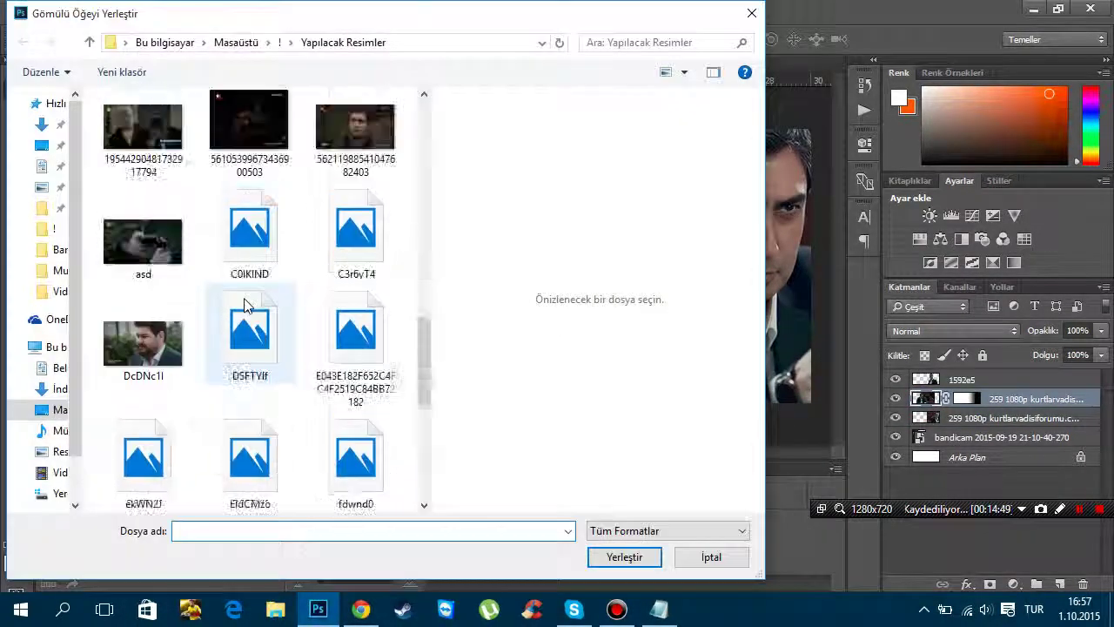
scroll(244, 304, "up", 3)
scroll(245, 304, "up", 3)
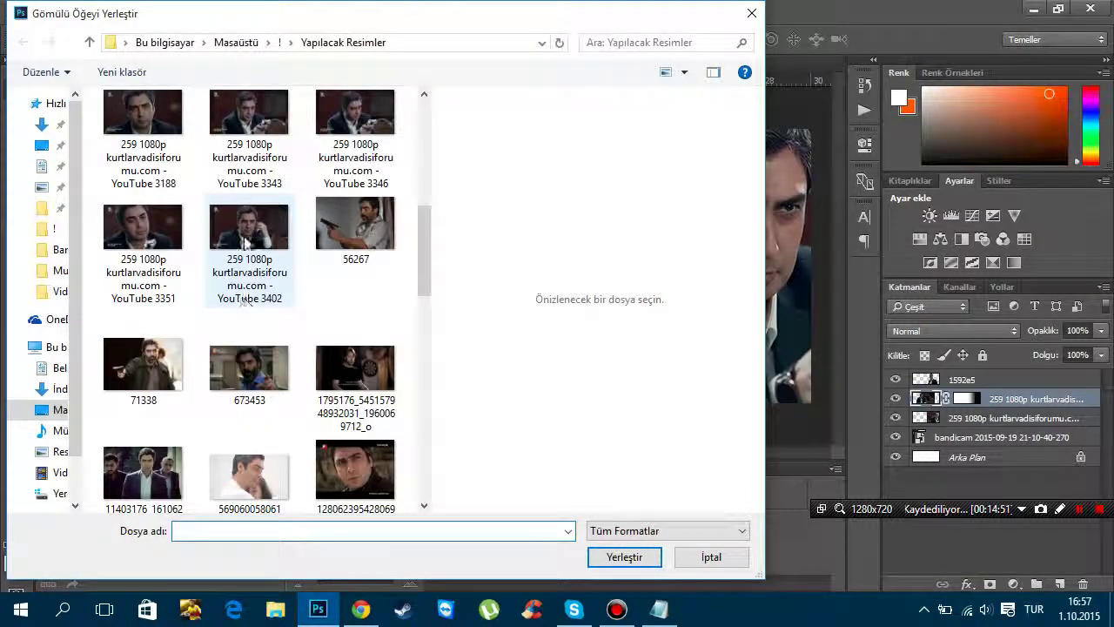
scroll(245, 244, "up", 2)
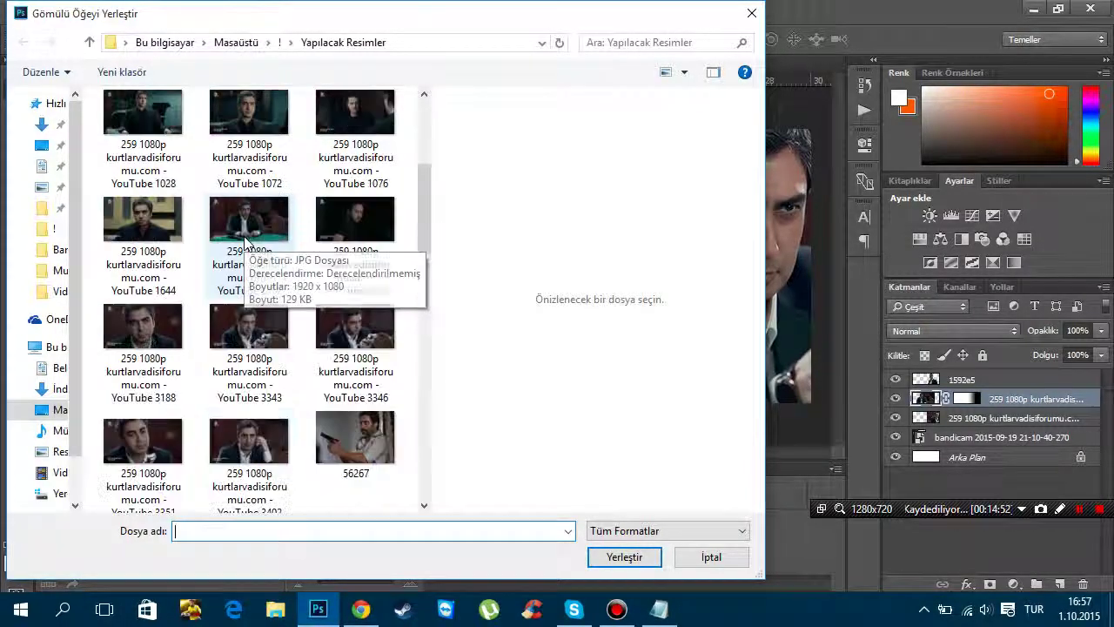
Place the YouTube 1644 still at 29.17% centre-banner as the top layer at 100% opacity
left_click(144, 228)
double_click(143, 228)
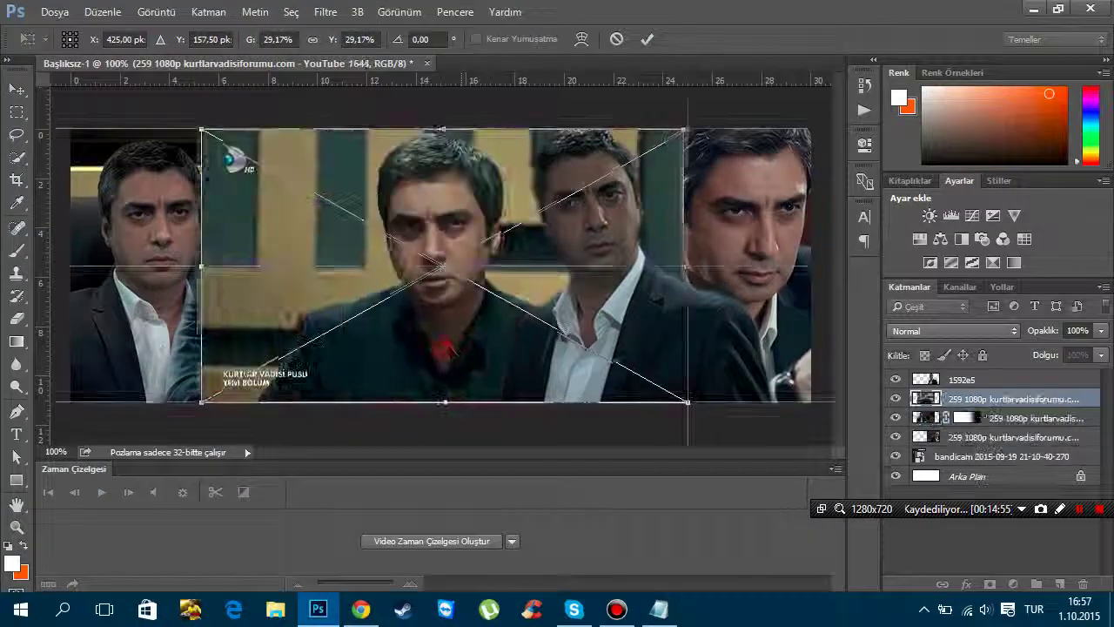
left_click_drag(474, 304, 493, 305)
left_click(647, 39)
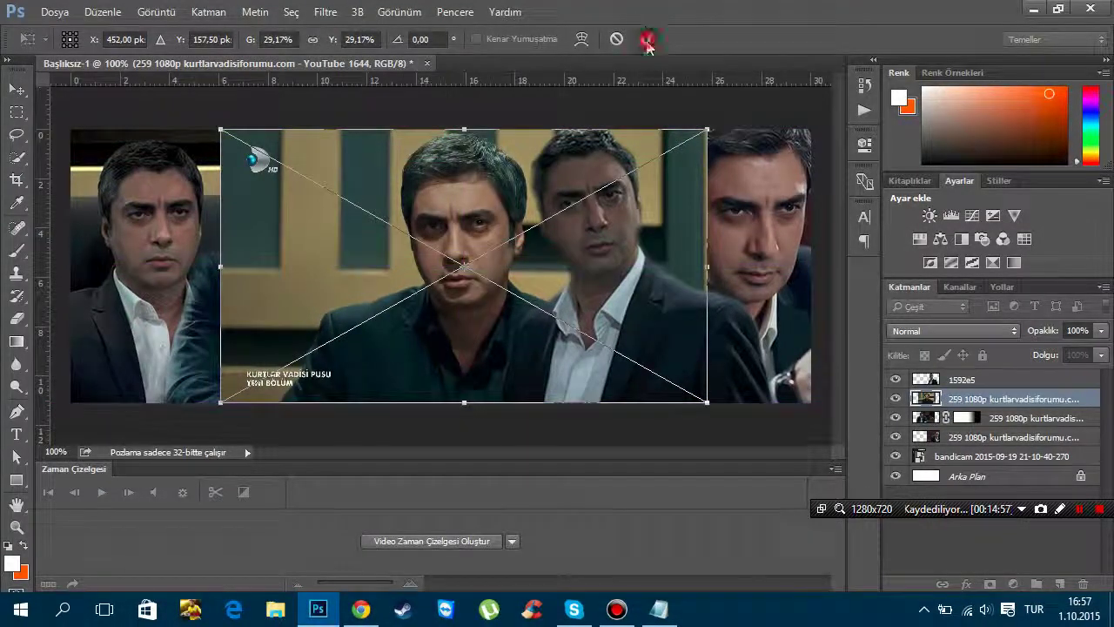
left_click_drag(958, 398, 958, 377)
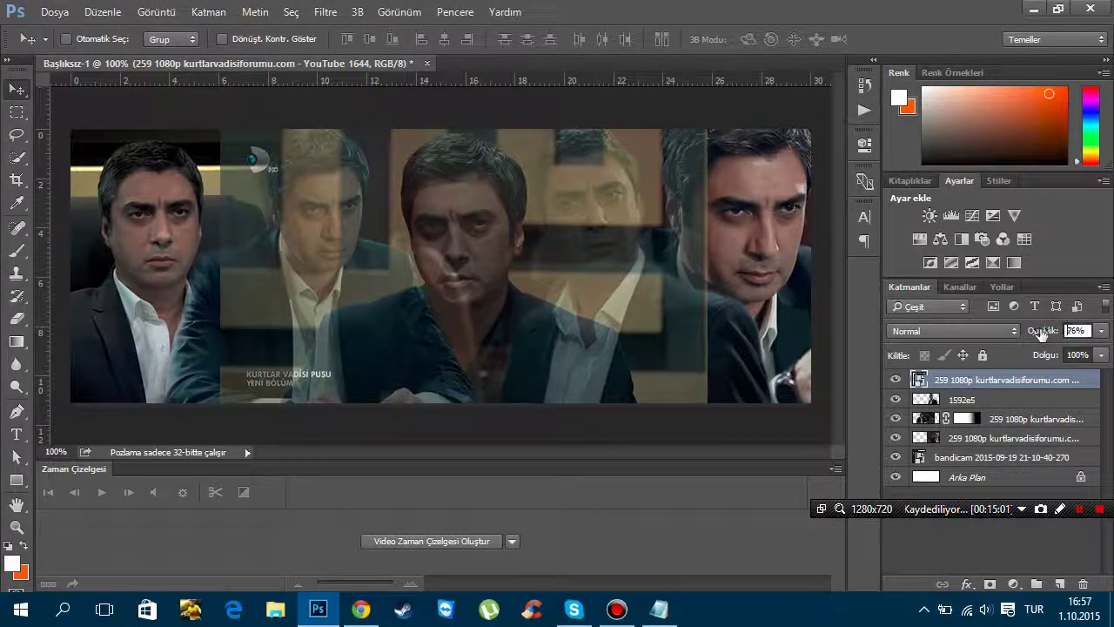
left_click_drag(1041, 335, 1045, 334)
Rasterize the new still with the Eraser tool and erase part of its left side
right_click(26, 322)
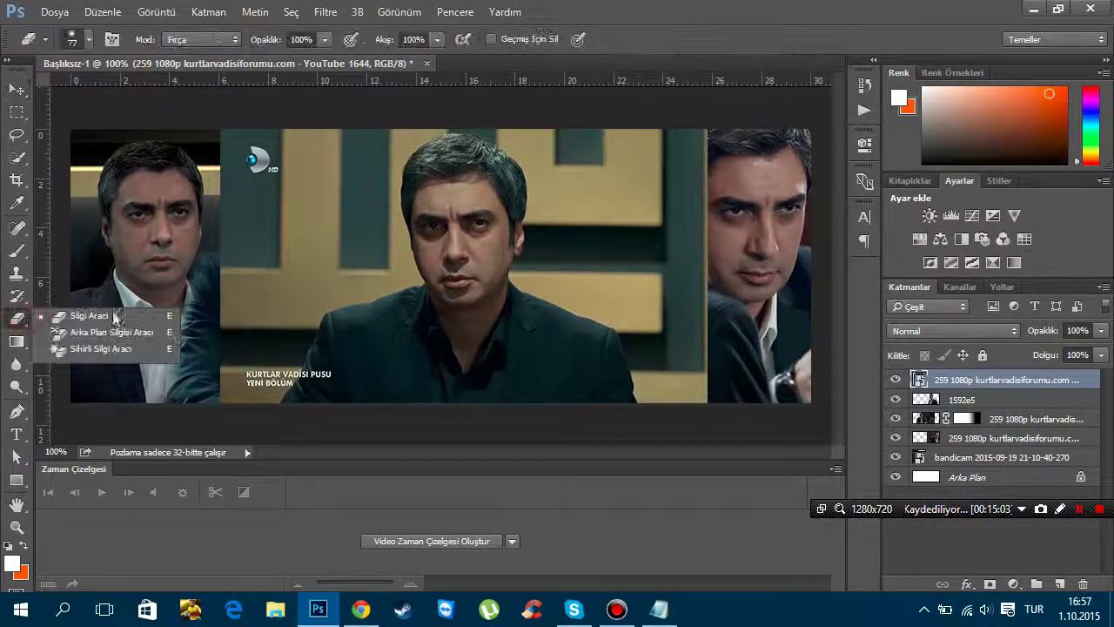
left_click(69, 315)
left_click(253, 157)
left_click(520, 313)
mouse_move(253, 157)
left_mouse_down()
mouse_move(261, 209)
mouse_move(231, 322)
mouse_move(253, 391)
mouse_move(279, 383)
mouse_move(270, 248)
mouse_move(305, 156)
mouse_move(370, 161)
left_mouse_up()
Set the eraser hardness to 100% and zoom the collage to 200%
left_click(72, 44)
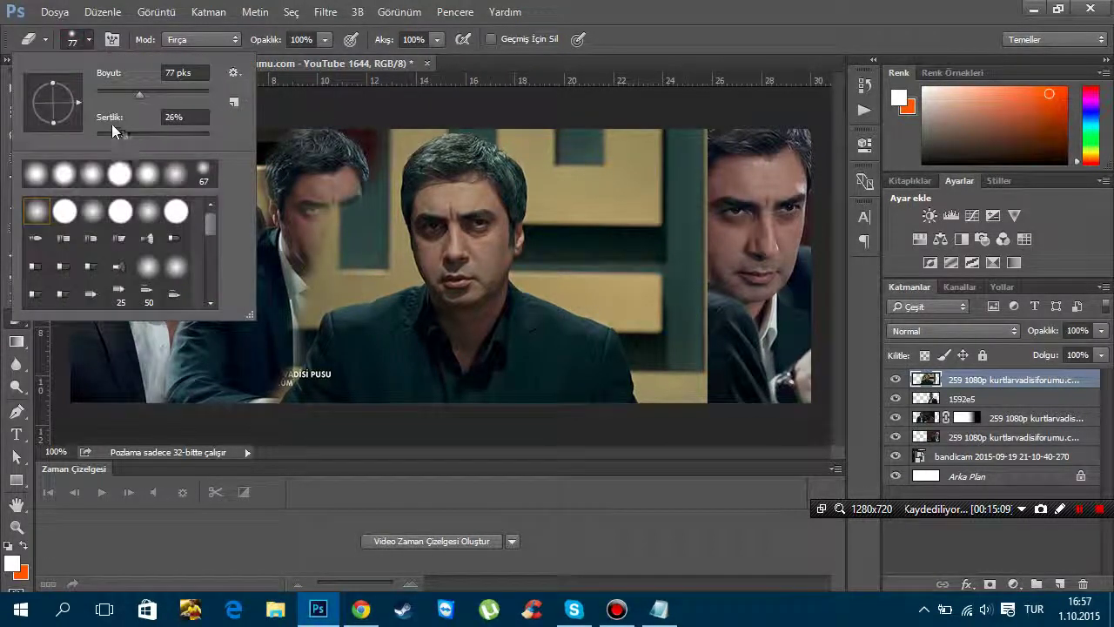
left_click(110, 124)
left_click(716, 281)
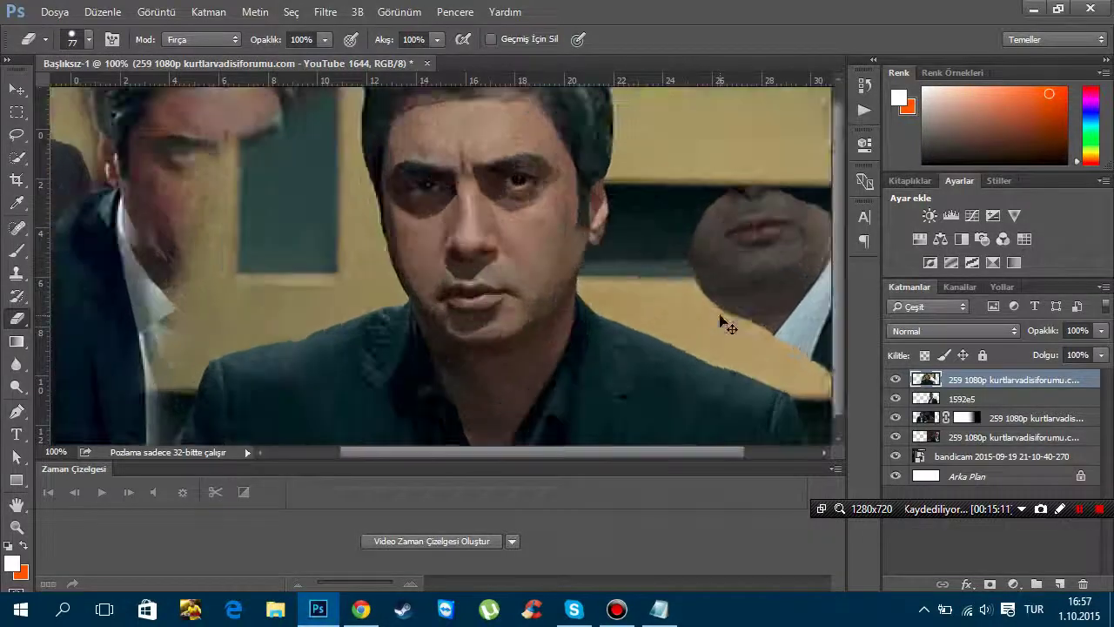
key("ctrl+plus")
left_click(90, 41)
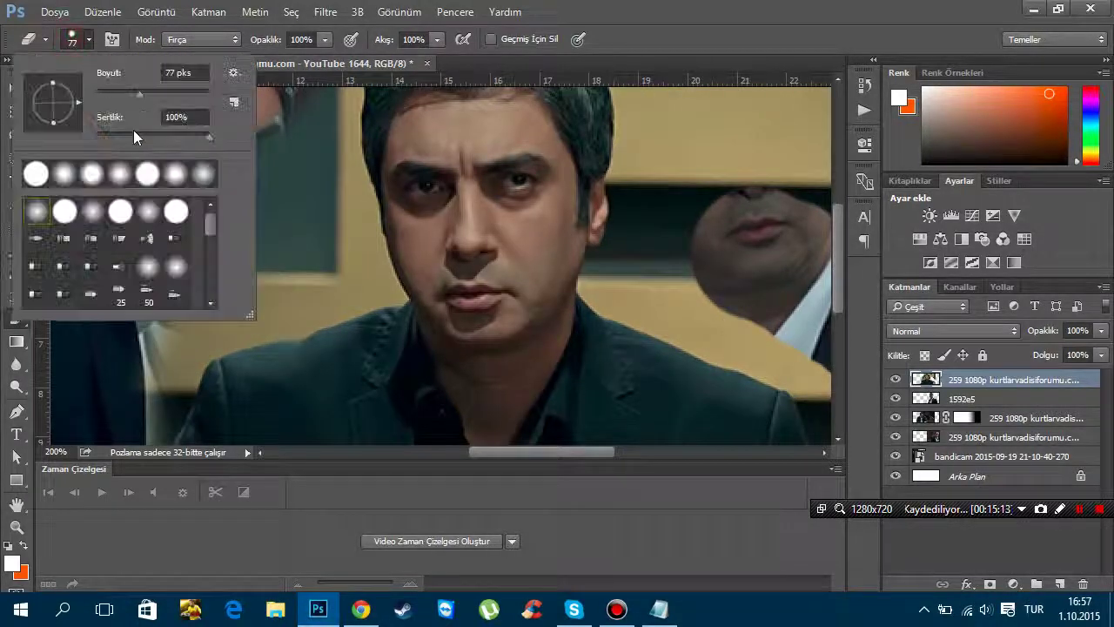
left_click(135, 139)
left_click_drag(514, 453, 588, 453)
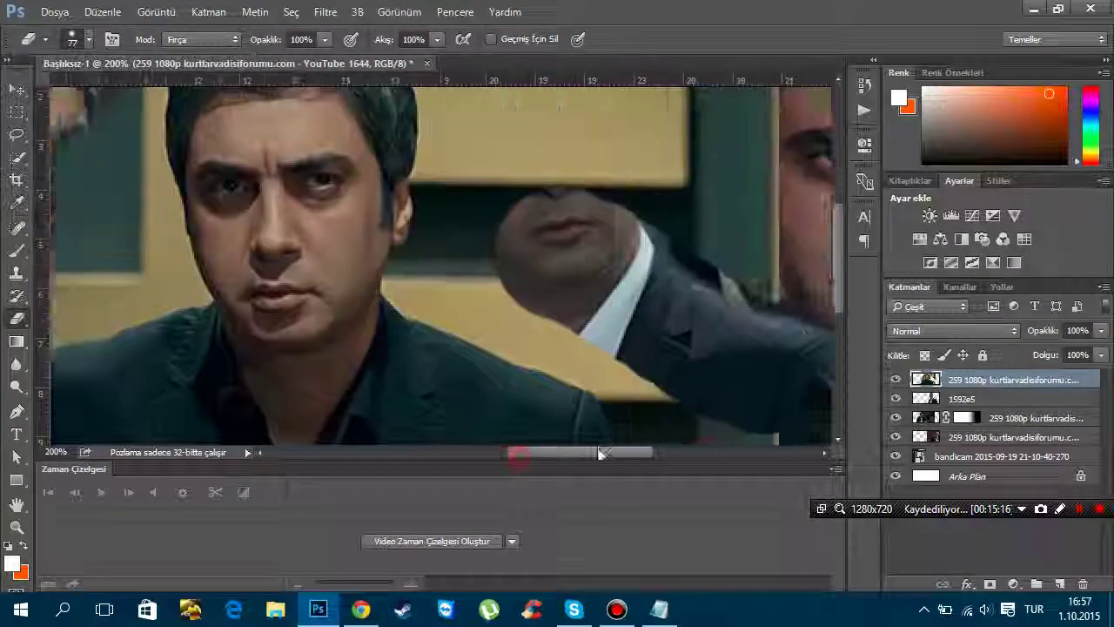
scroll(529, 348, "down", 2)
Erase the tan shoulder patches and the middle figure's left side and hair edge
mouse_move(529, 348)
left_mouse_down()
mouse_move(523, 252)
mouse_move(440, 196)
left_mouse_up()
mouse_move(451, 335)
left_mouse_down()
mouse_move(422, 198)
mouse_move(392, 209)
left_mouse_up()
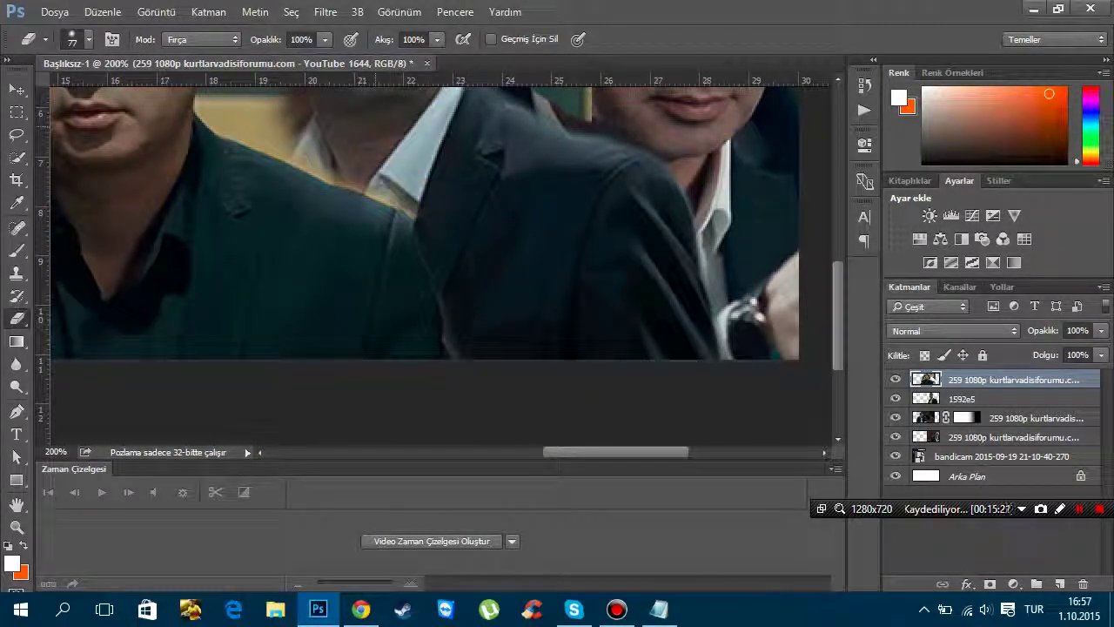
scroll(441, 161, "up", 1)
scroll(438, 161, "up", 1)
scroll(409, 157, "up", 1)
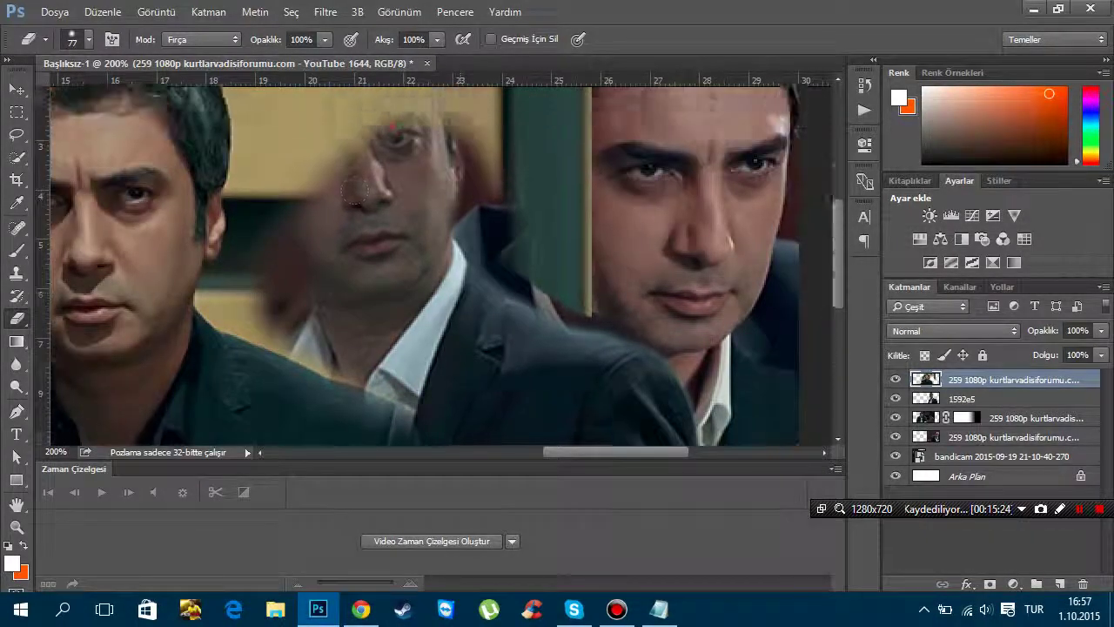
scroll(383, 154, "up", 1)
scroll(383, 157, "up", 1)
scroll(383, 161, "up", 1)
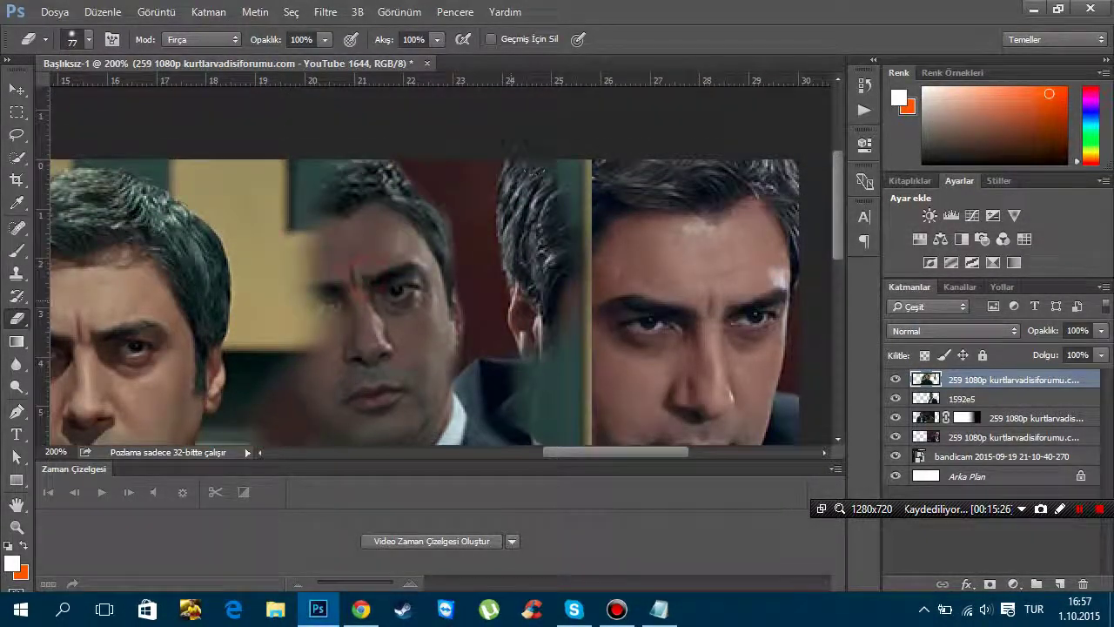
left_click_drag(269, 155, 270, 340)
scroll(261, 261, "down", 1)
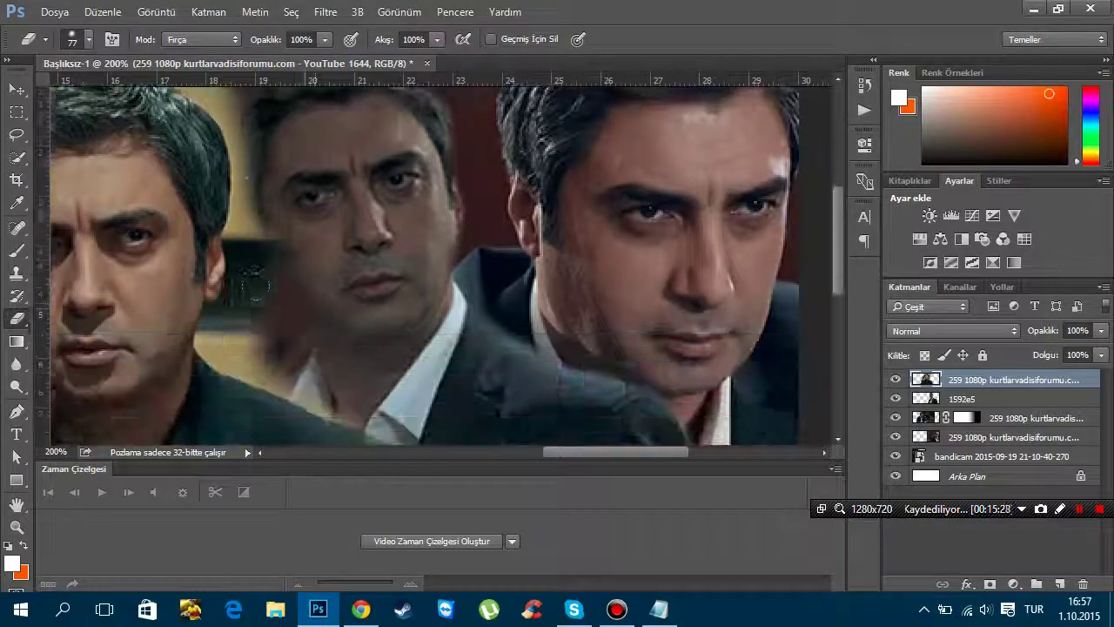
scroll(257, 232, "down", 1)
left_click_drag(256, 205, 269, 135)
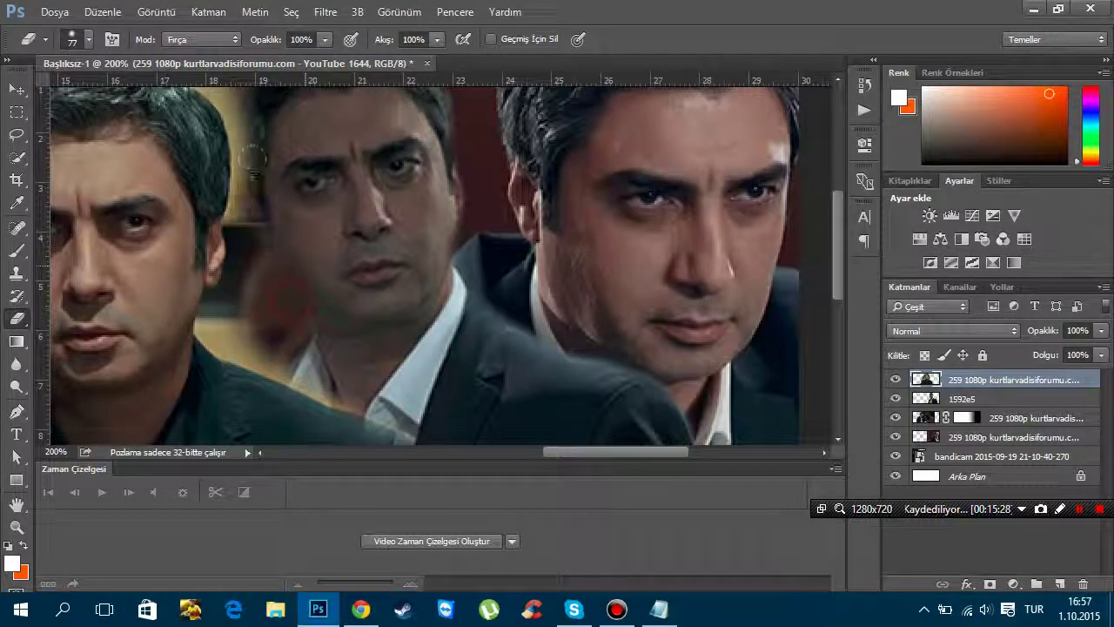
Shrink the eraser to 24 px and blend the lower-middle area of the figures
left_click(80, 42)
left_click_drag(126, 83, 103, 87)
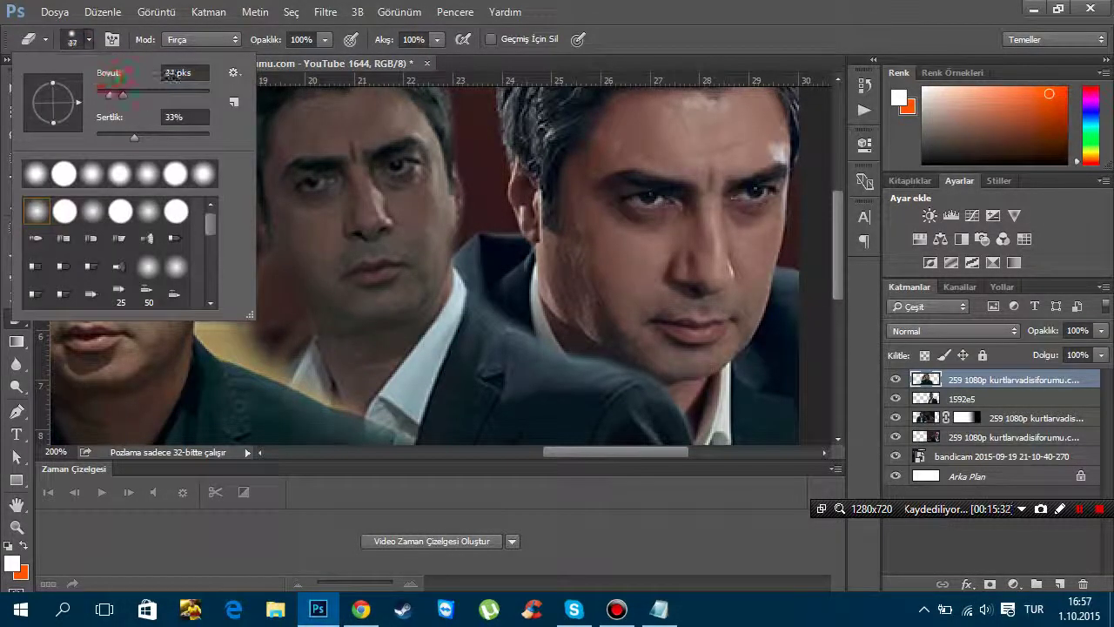
key("Return")
mouse_move(233, 319)
left_mouse_down()
mouse_move(287, 383)
mouse_move(363, 414)
left_mouse_up()
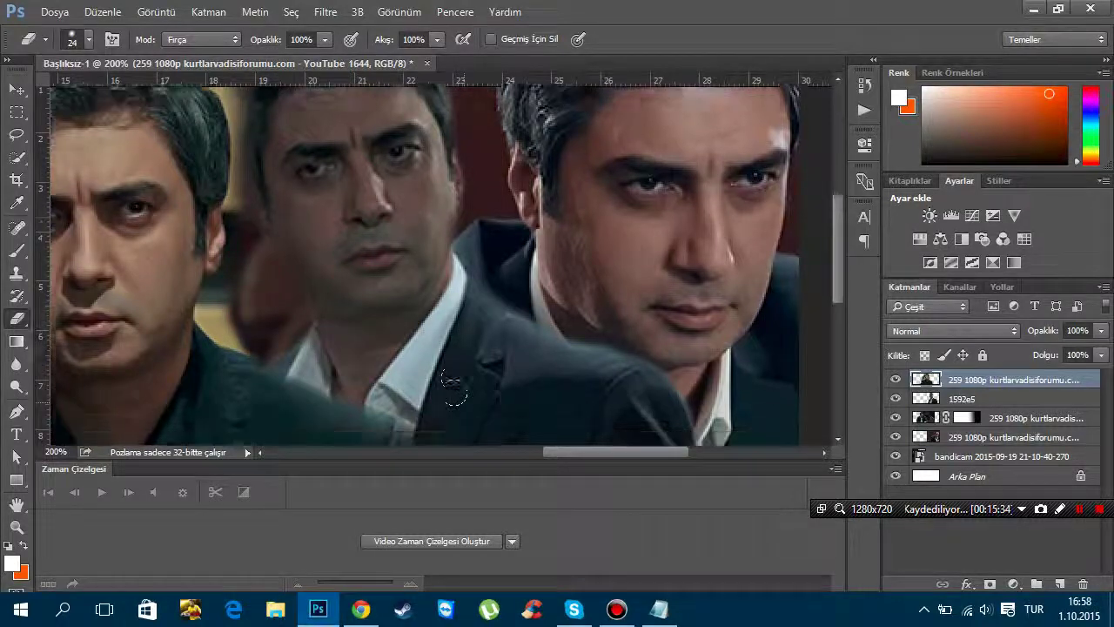
Erase leftover background along the hair edges and near the collar
scroll(454, 389, "down", 3)
scroll(455, 405, "down", 2)
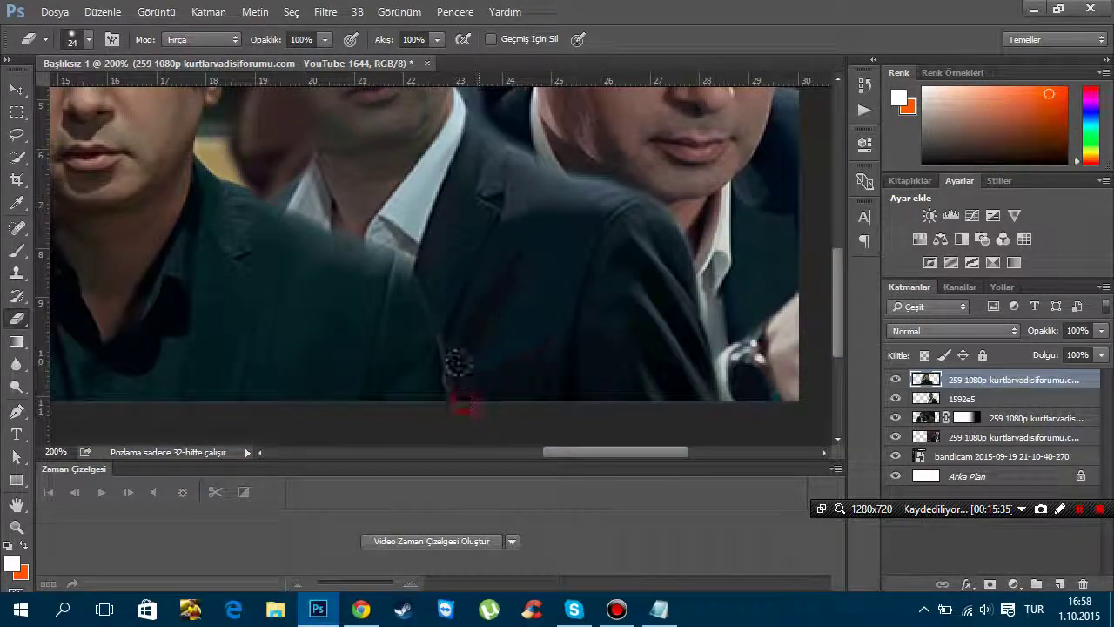
scroll(240, 217, "up", 2)
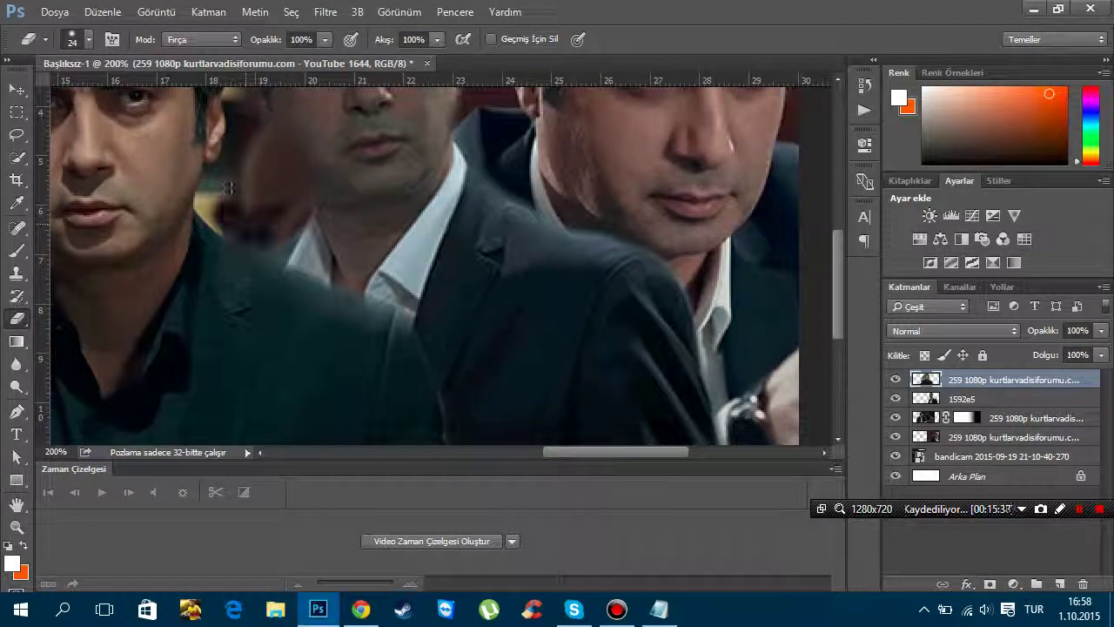
scroll(228, 188, "up", 3)
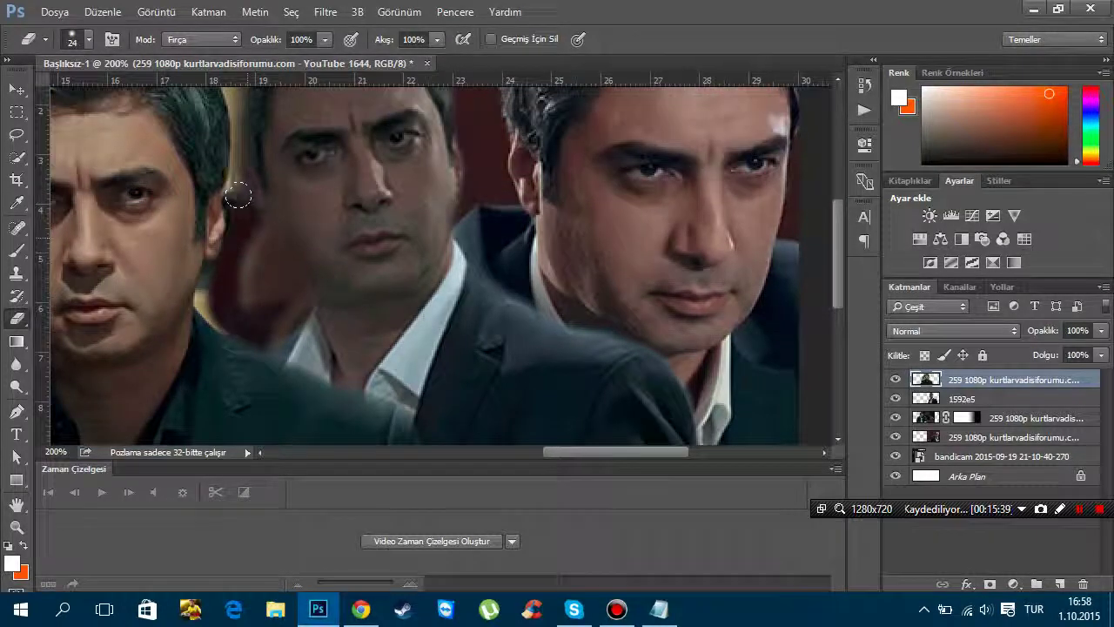
left_click_drag(238, 195, 239, 157)
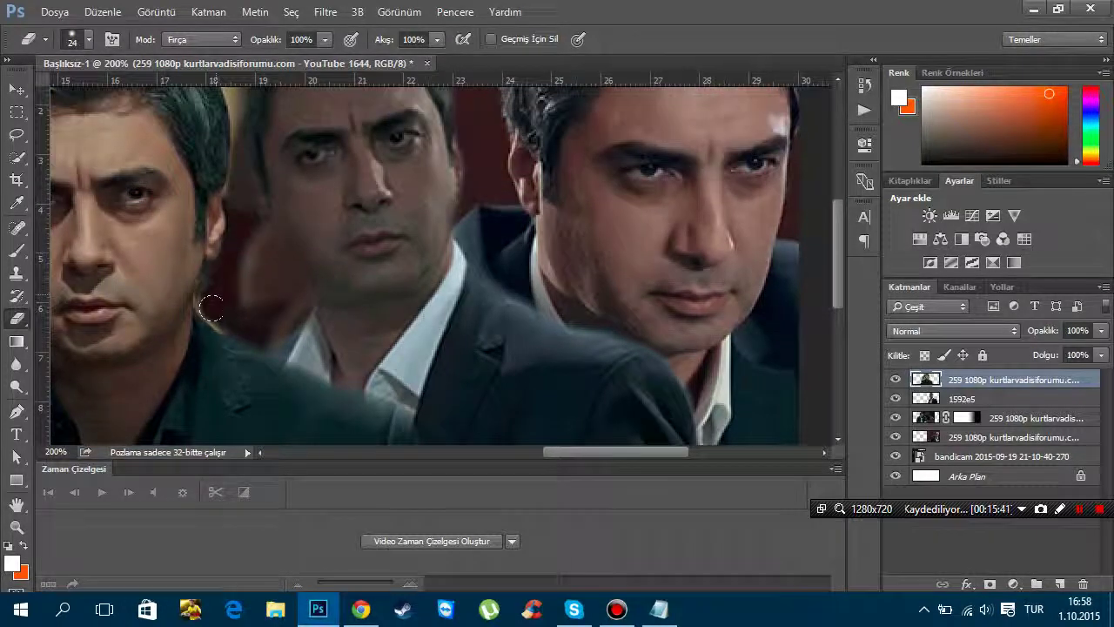
left_click_drag(211, 308, 212, 298)
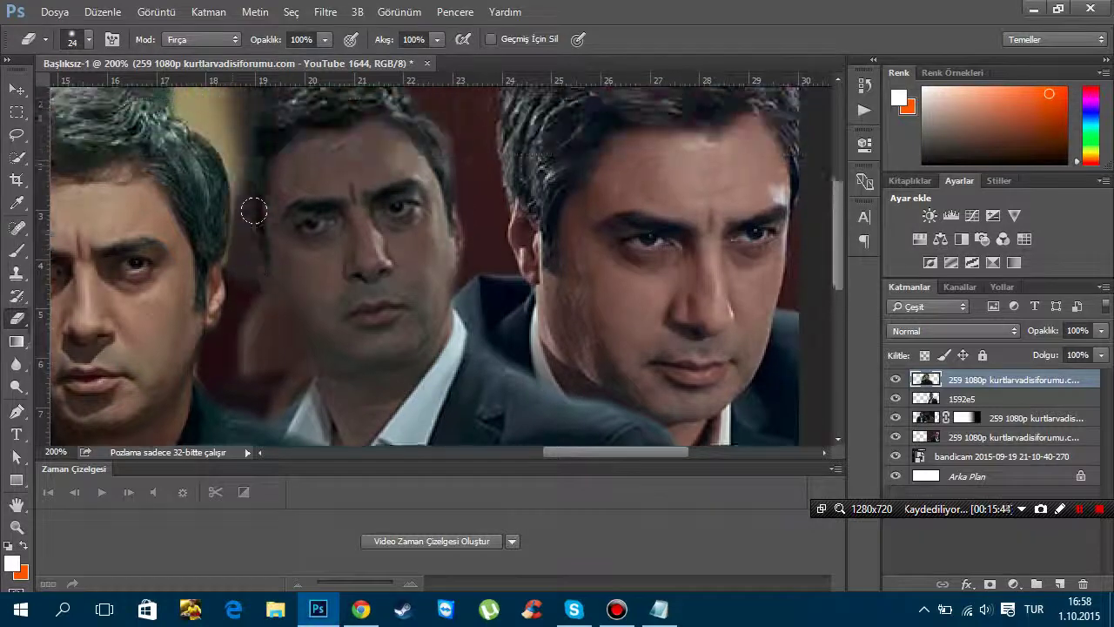
scroll(250, 203, "up", 2)
left_click_drag(251, 208, 233, 97)
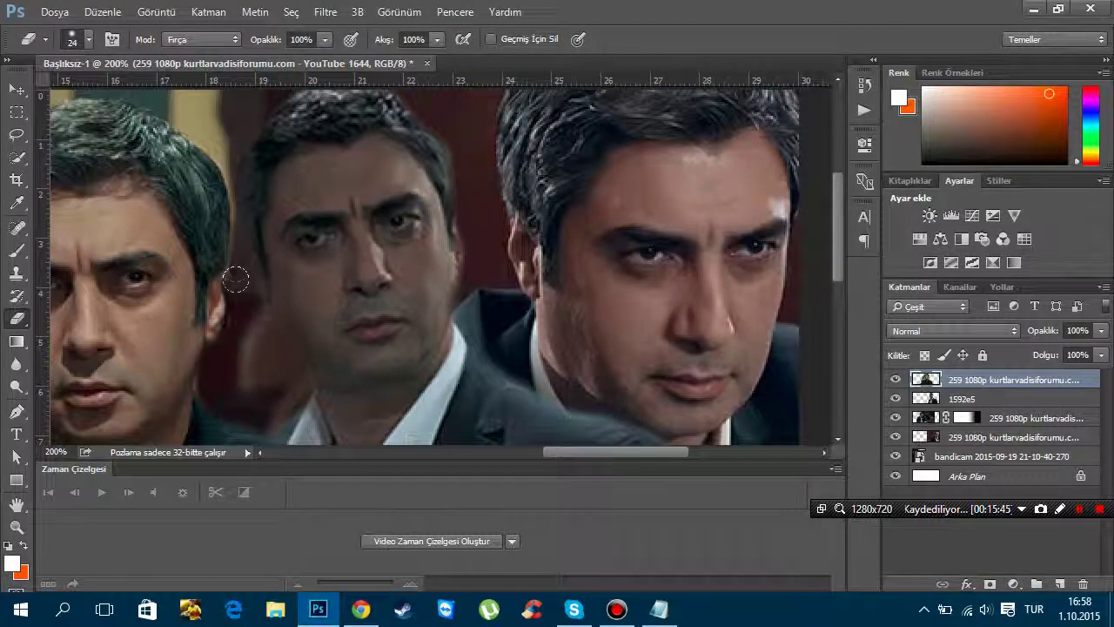
left_click_drag(238, 261, 243, 183)
scroll(244, 183, "up", 1)
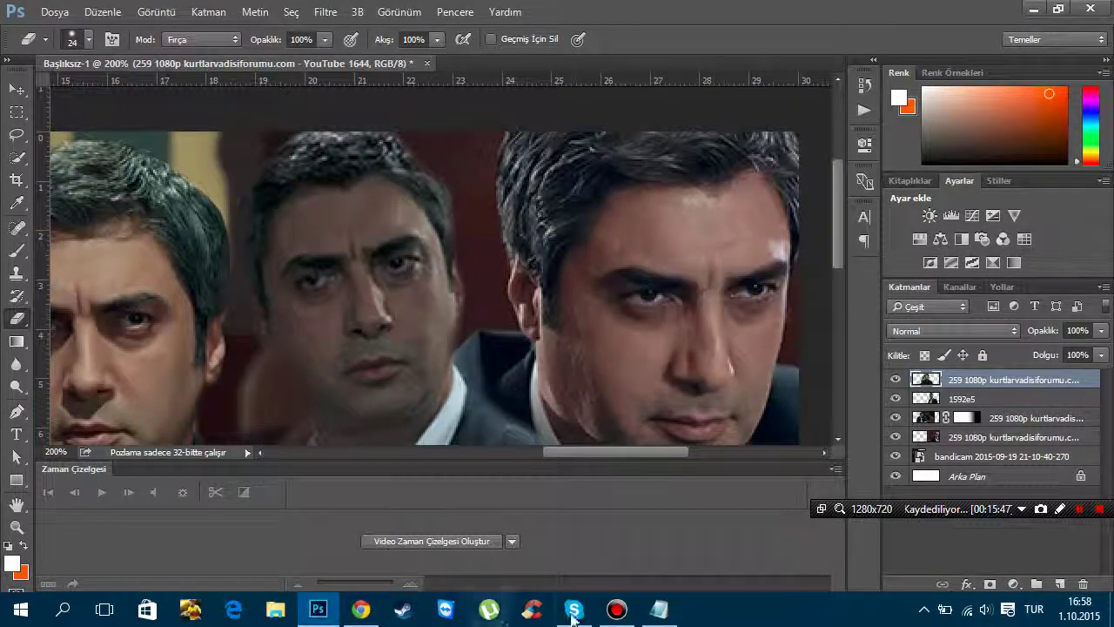
Check the tutorial notes window, then return to the collage canvas
left_click(659, 610)
left_click_drag(173, 278, 836, 280)
left_click(788, 335)
left_click(86, 543)
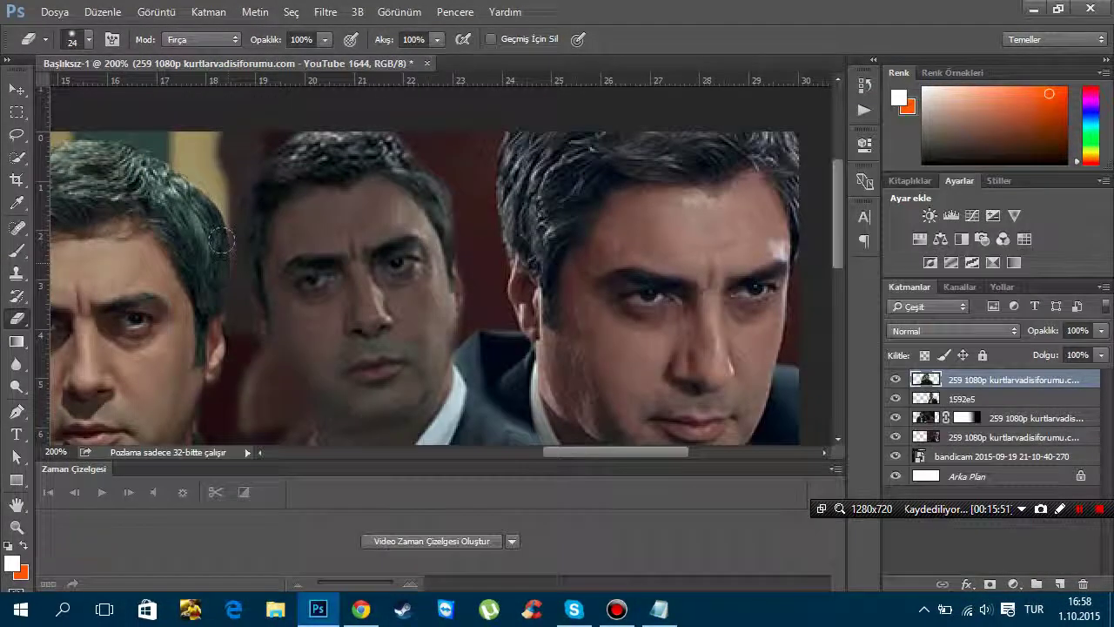
Erase background along the middle man's hair edge and stray pixels at the top-left
mouse_move(230, 253)
left_mouse_down()
mouse_move(207, 112)
mouse_move(212, 201)
left_mouse_up()
scroll(235, 252, "up", 1)
scroll(209, 227, "up", 2)
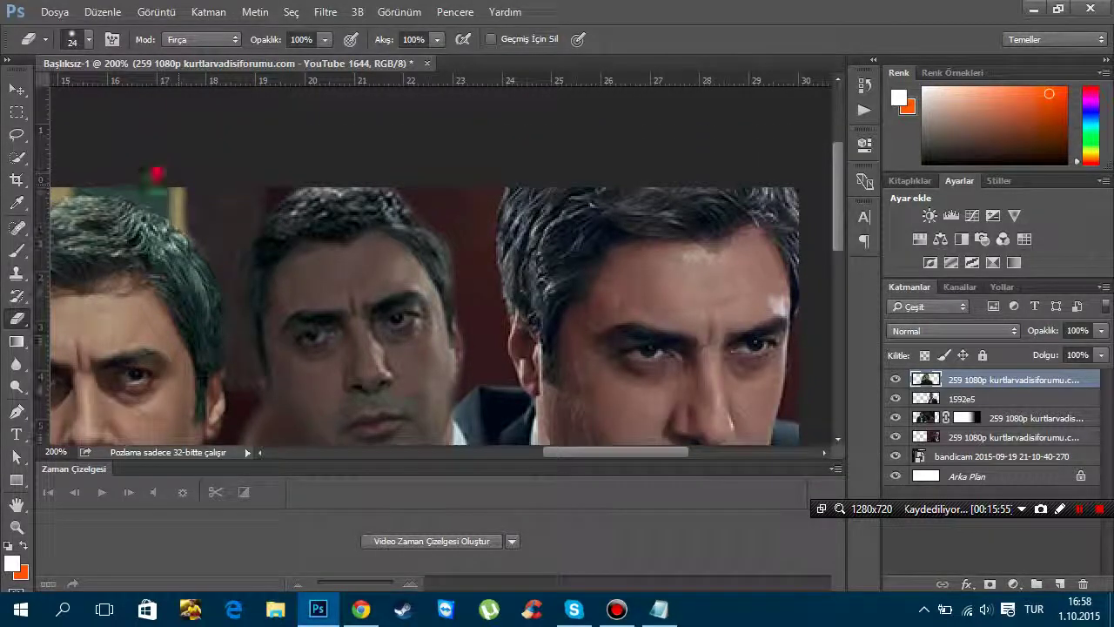
left_click_drag(159, 191, 130, 184)
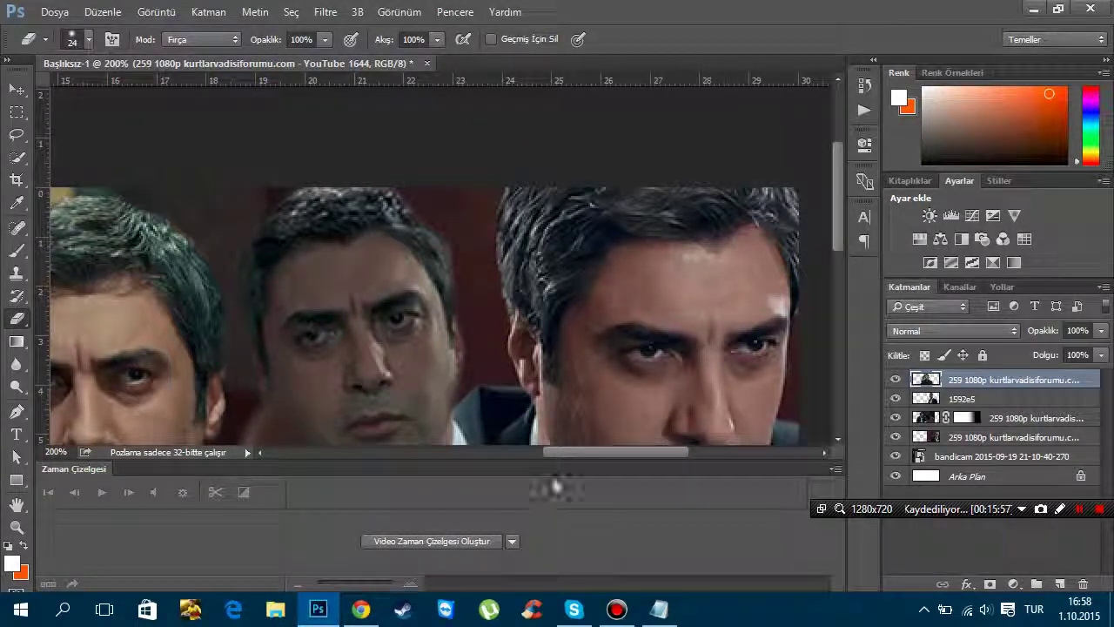
left_click_drag(557, 452, 505, 452)
mouse_move(304, 165)
left_mouse_down()
mouse_move(217, 217)
mouse_move(271, 193)
mouse_move(170, 322)
left_mouse_up()
scroll(174, 313, "down", 2)
scroll(174, 313, "down", 2)
scroll(246, 331, "down", 1)
Erase the yellow and blue patch beside the figures
mouse_move(247, 331)
left_mouse_down()
mouse_move(226, 174)
mouse_move(174, 288)
mouse_move(130, 235)
mouse_move(87, 270)
left_mouse_up()
mouse_move(160, 401)
left_mouse_down()
mouse_move(183, 405)
mouse_move(222, 387)
mouse_move(247, 341)
left_mouse_up()
mouse_move(222, 296)
left_mouse_down()
mouse_move(222, 348)
mouse_move(182, 374)
mouse_move(105, 383)
mouse_move(48, 318)
mouse_move(40, 234)
left_mouse_up()
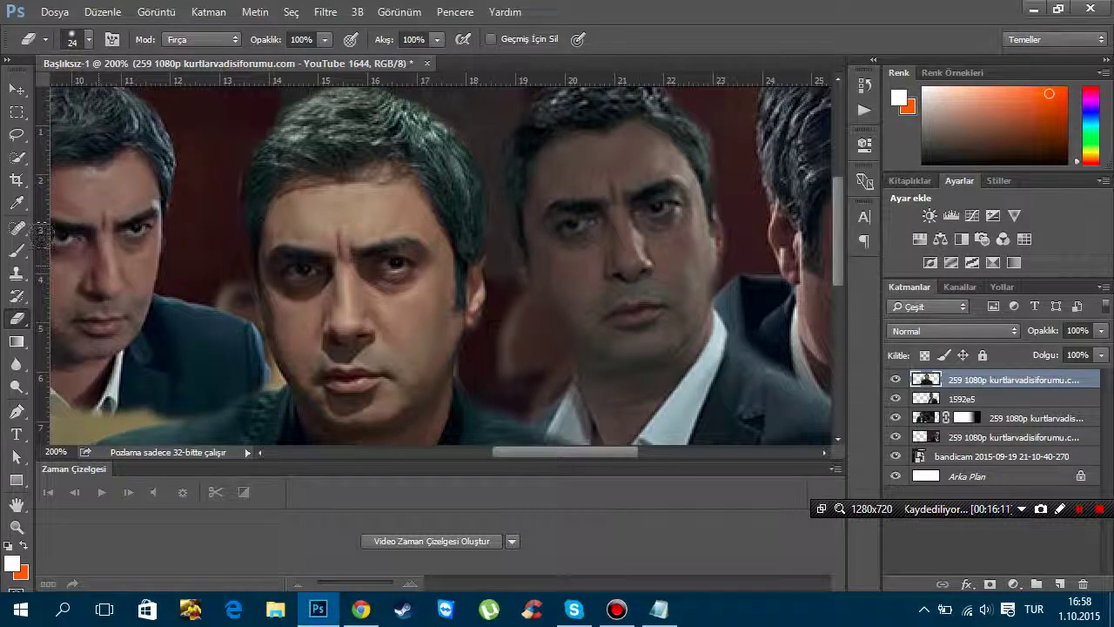
scroll(104, 292, "down", 2)
scroll(104, 291, "down", 2)
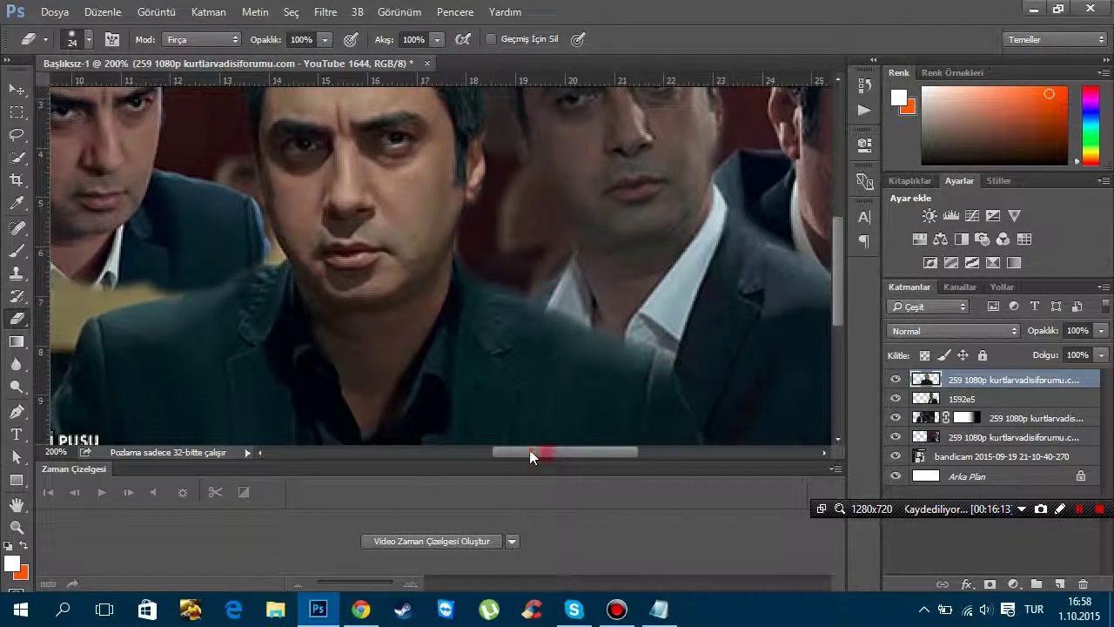
Erase the tan patch below the collar and reddish background past the right man's shoulder
left_click_drag(529, 453, 466, 452)
mouse_move(348, 344)
left_mouse_down()
mouse_move(344, 401)
mouse_move(370, 418)
mouse_move(398, 366)
mouse_move(411, 292)
mouse_move(514, 276)
left_mouse_up()
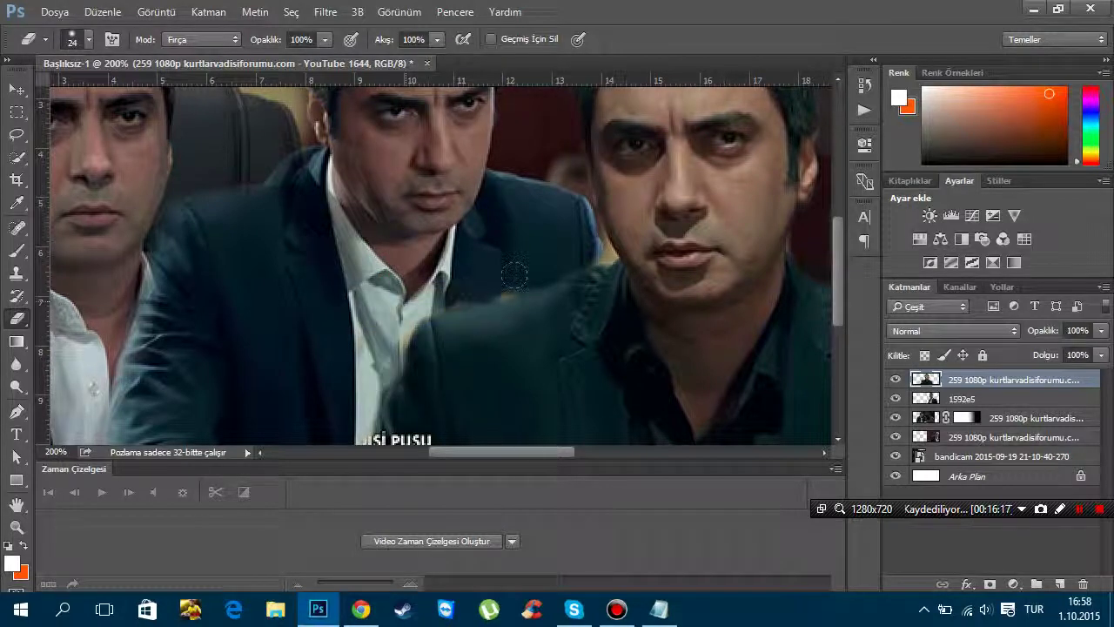
scroll(349, 357, "down", 2)
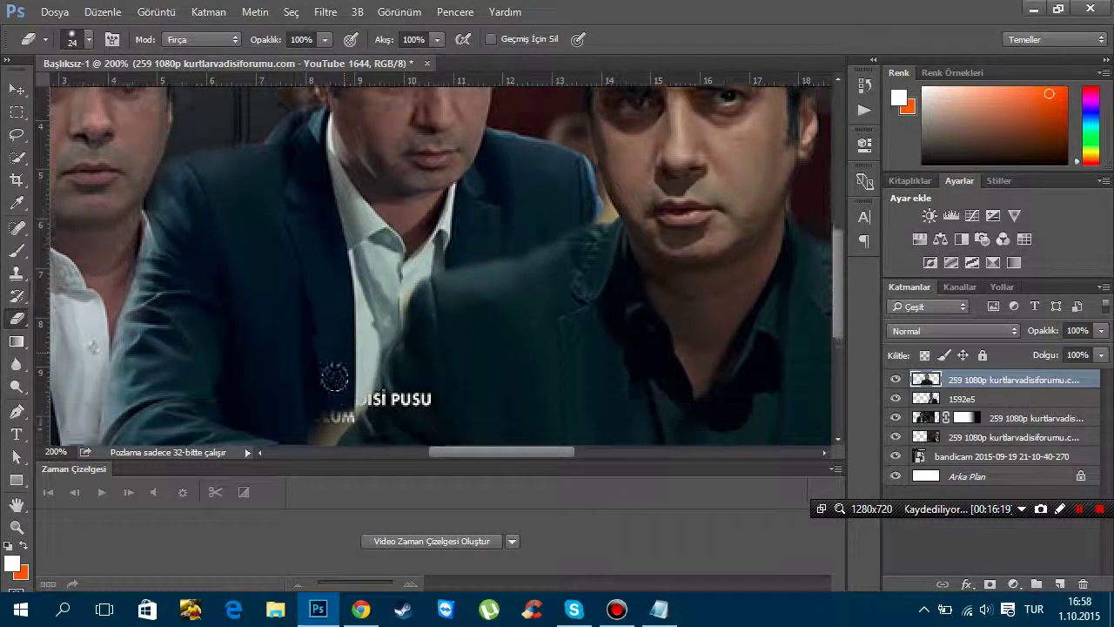
scroll(335, 370, "down", 3)
scroll(315, 403, "up", 4)
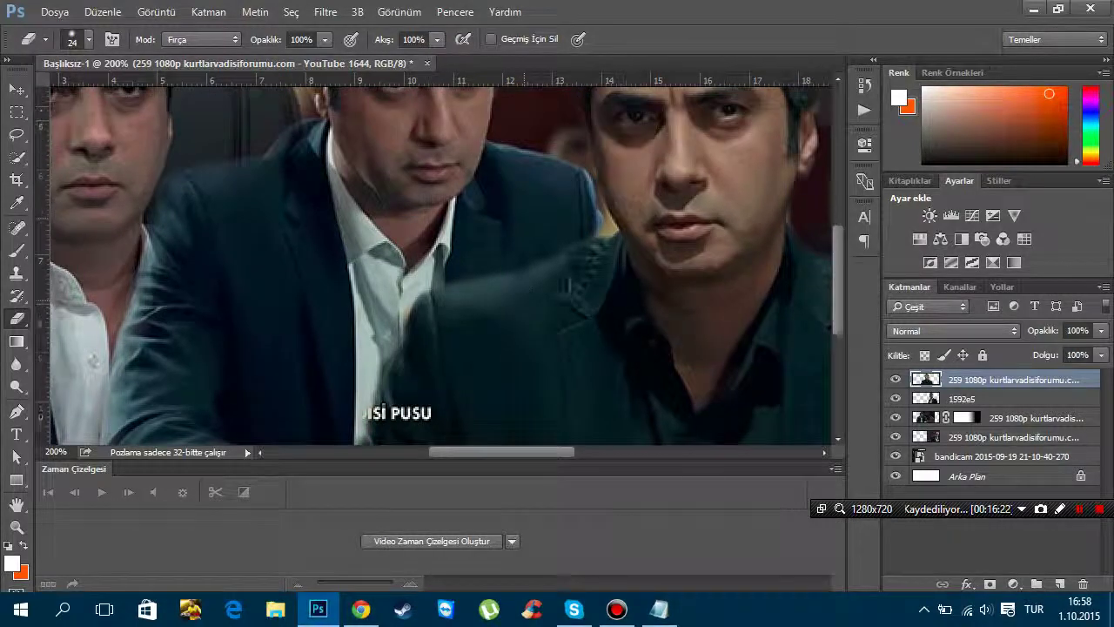
scroll(595, 261, "up", 2)
left_click_drag(599, 261, 532, 191)
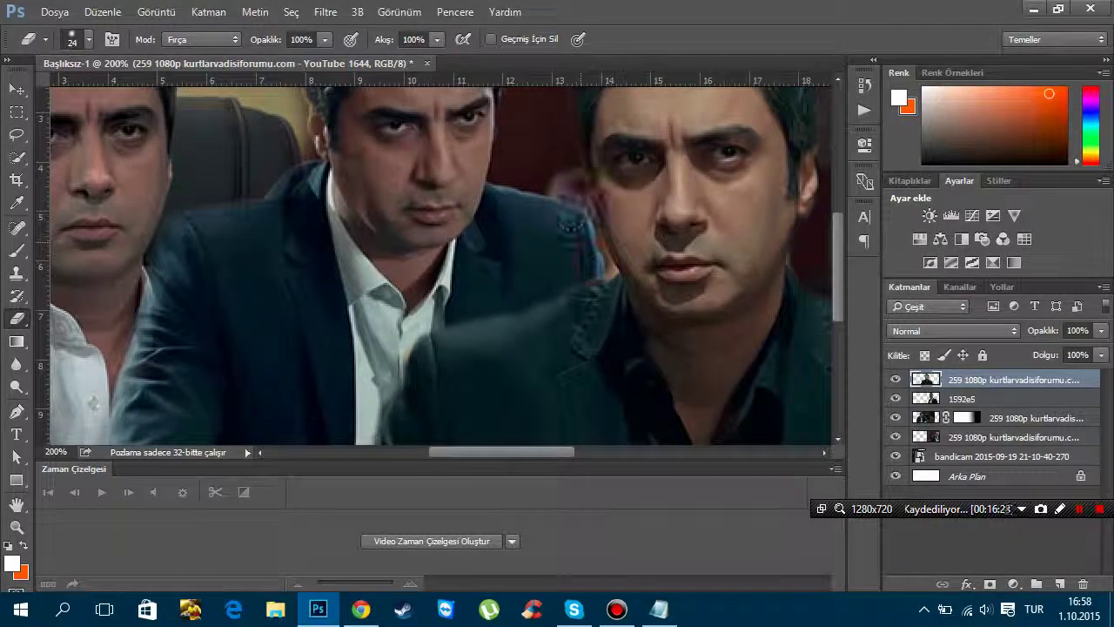
left_click(71, 38)
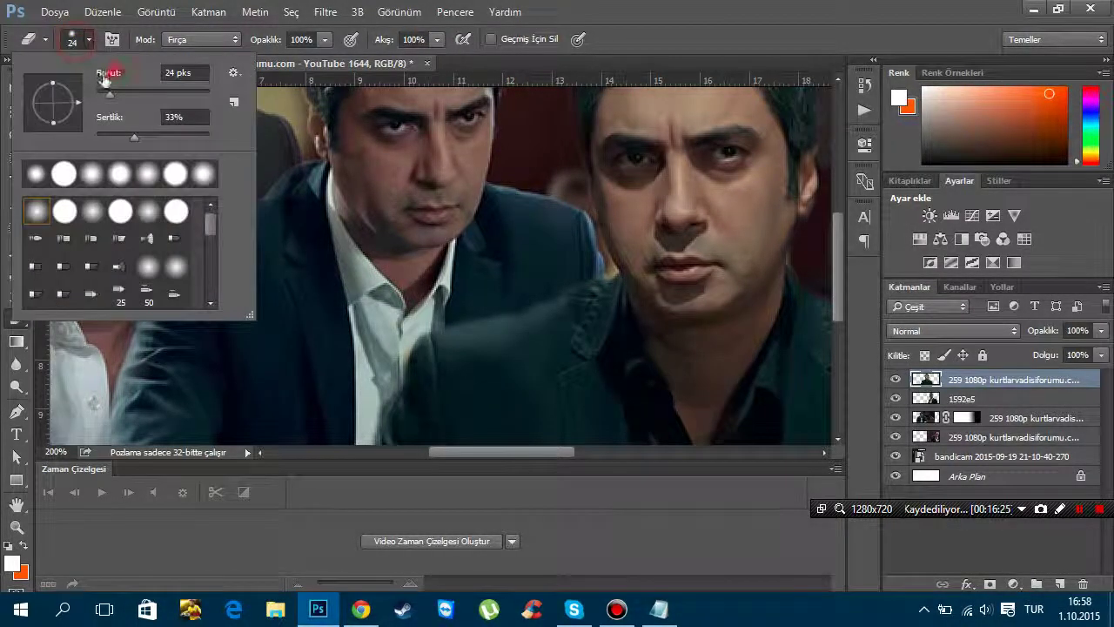
Shrink the eraser to 11 px
left_click_drag(103, 78, 91, 79)
left_click(610, 271)
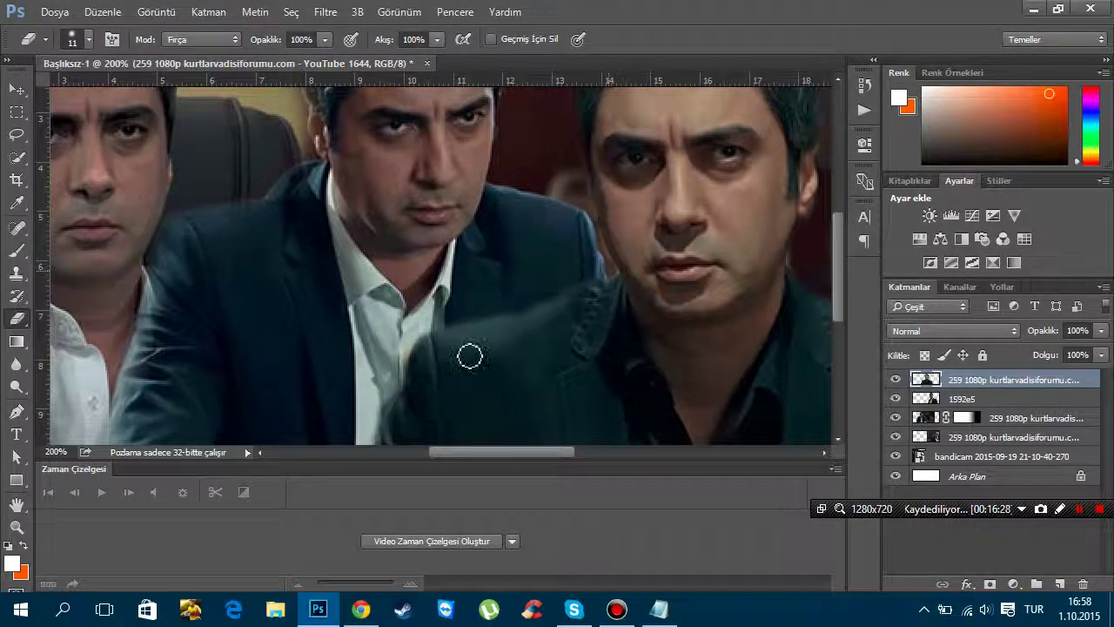
scroll(468, 356, "down", 3)
scroll(417, 366, "down", 2)
Paint out the bottom subtitle with the Spot Healing Brush
left_click(15, 228)
key("shift+j")
key("shift+j")
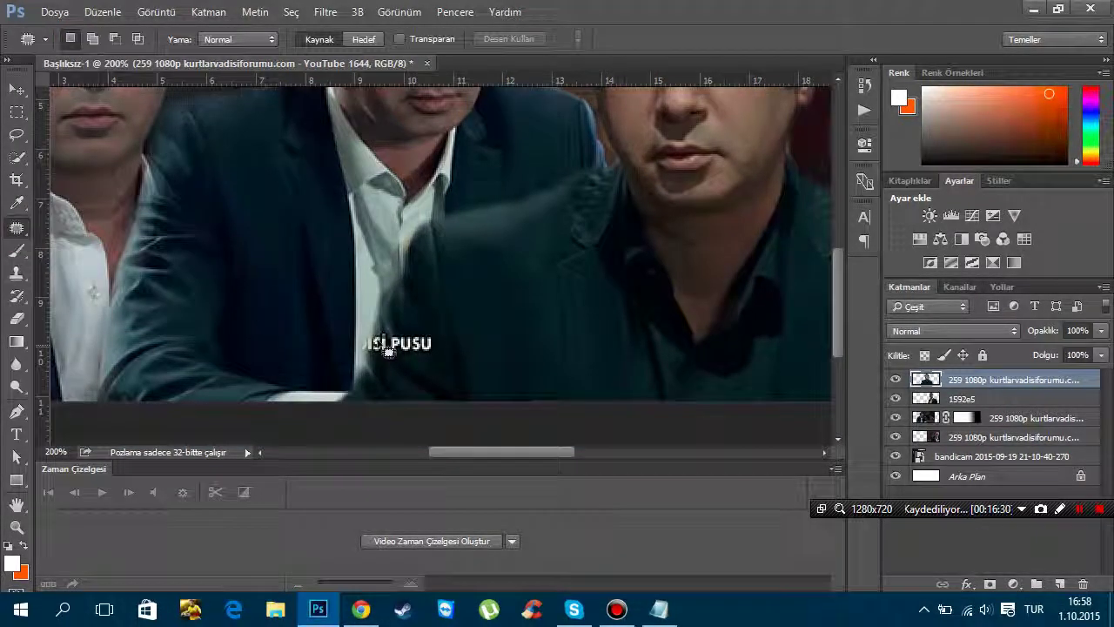
right_click(10, 226)
left_click(79, 219)
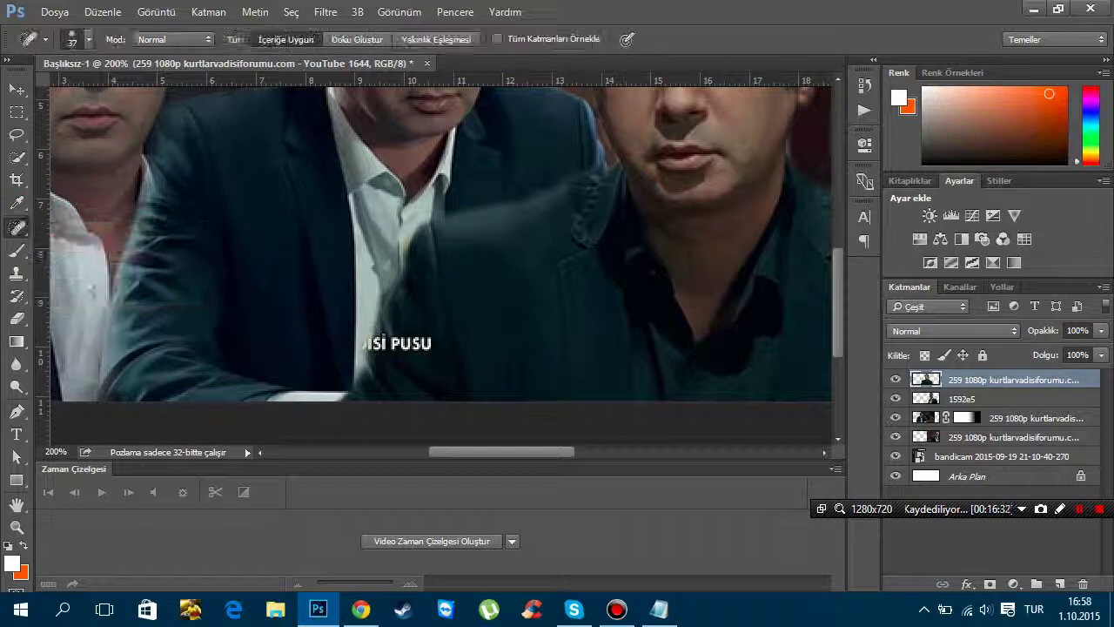
mouse_move(352, 344)
left_mouse_down()
mouse_move(401, 344)
mouse_move(309, 351)
left_mouse_up()
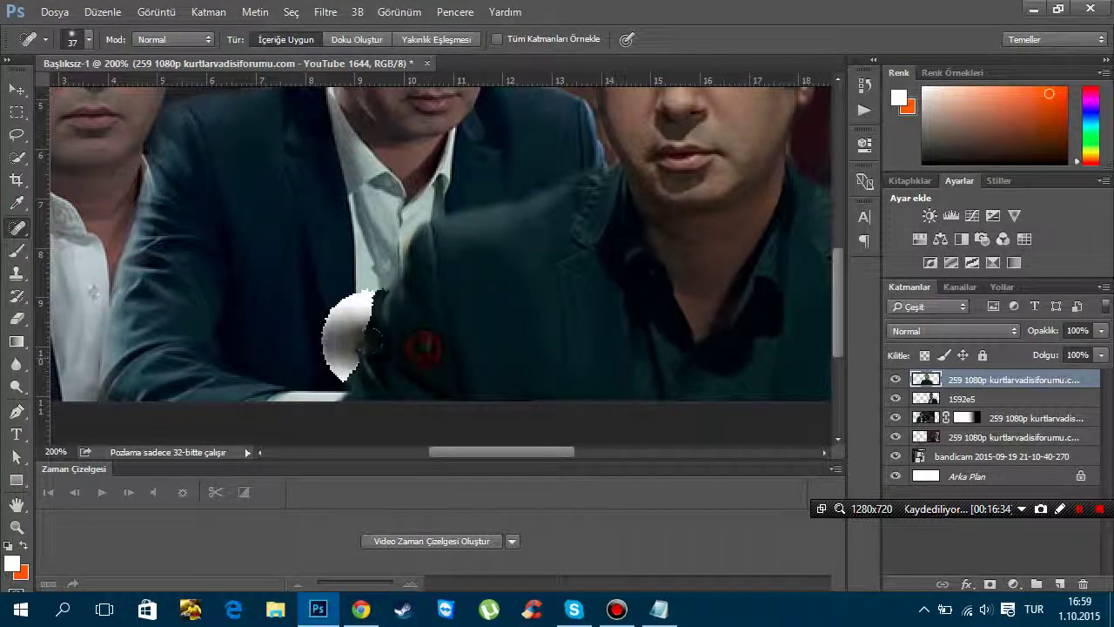
Erase the white patch near the middle man's hand and view the whole banner
left_click(16, 318)
left_click_drag(323, 301, 301, 348)
right_click(16, 322)
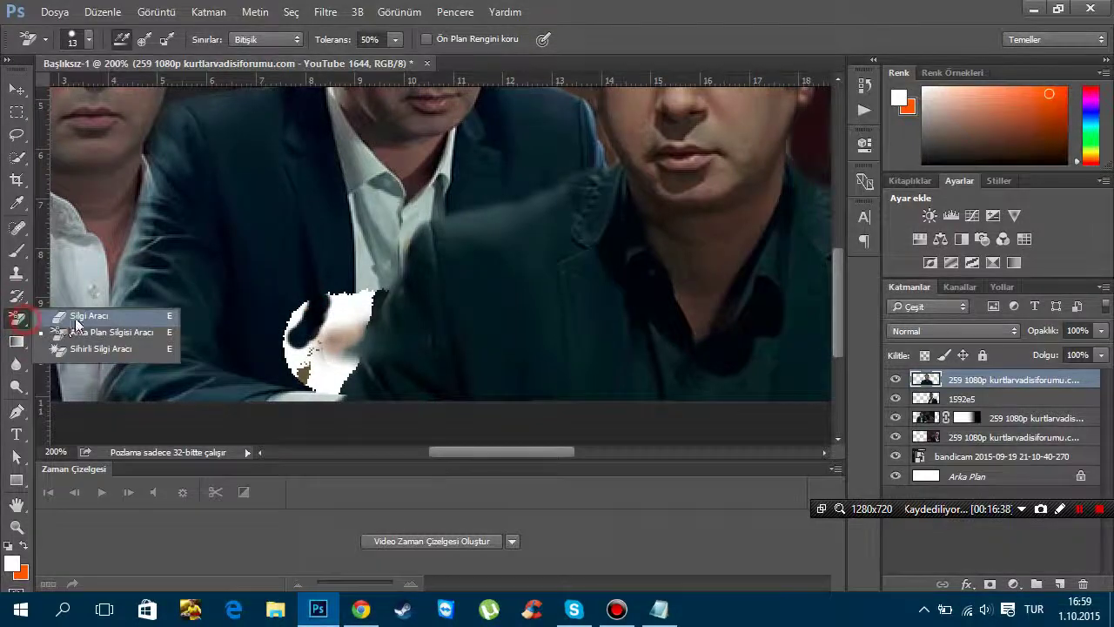
left_click(96, 320)
left_click_drag(301, 309, 303, 355)
mouse_move(319, 355)
left_mouse_down()
mouse_move(339, 409)
mouse_move(301, 365)
mouse_move(353, 296)
mouse_move(315, 319)
left_mouse_up()
key("ctrl+minus")
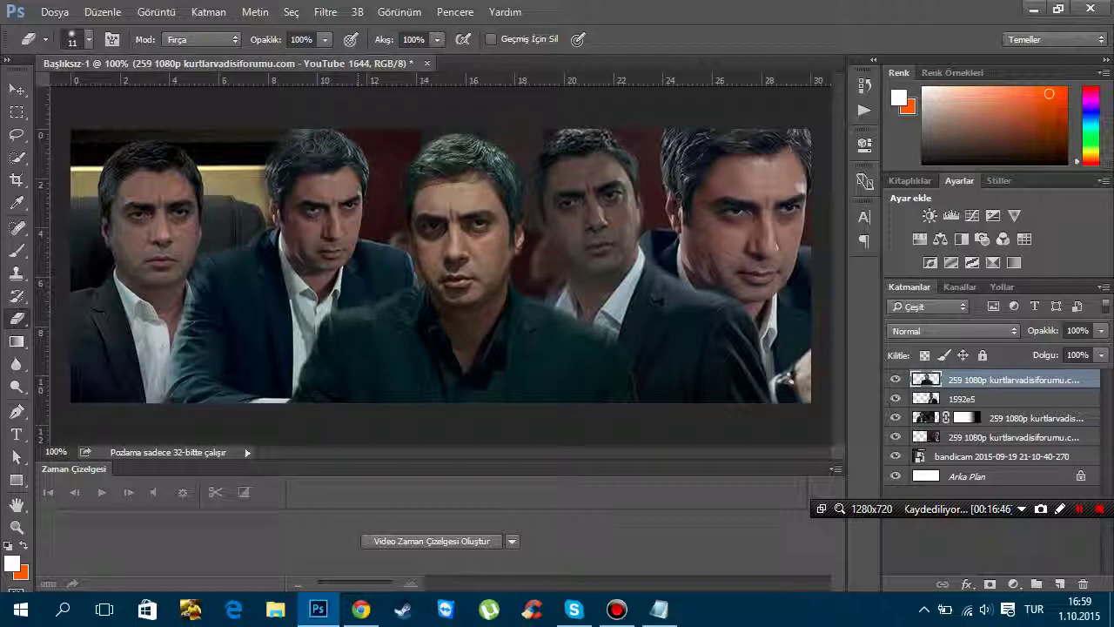
Scale the centre still to 108% and shift it up and left
key("ctrl+t")
left_click_drag(237, 45, 244, 46)
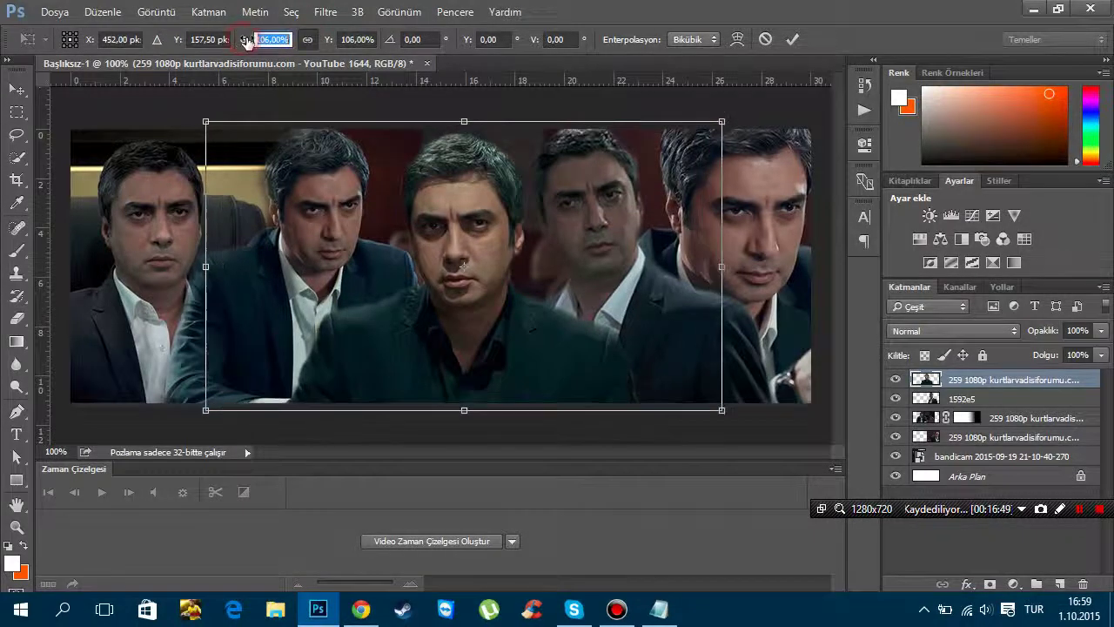
left_click(467, 285)
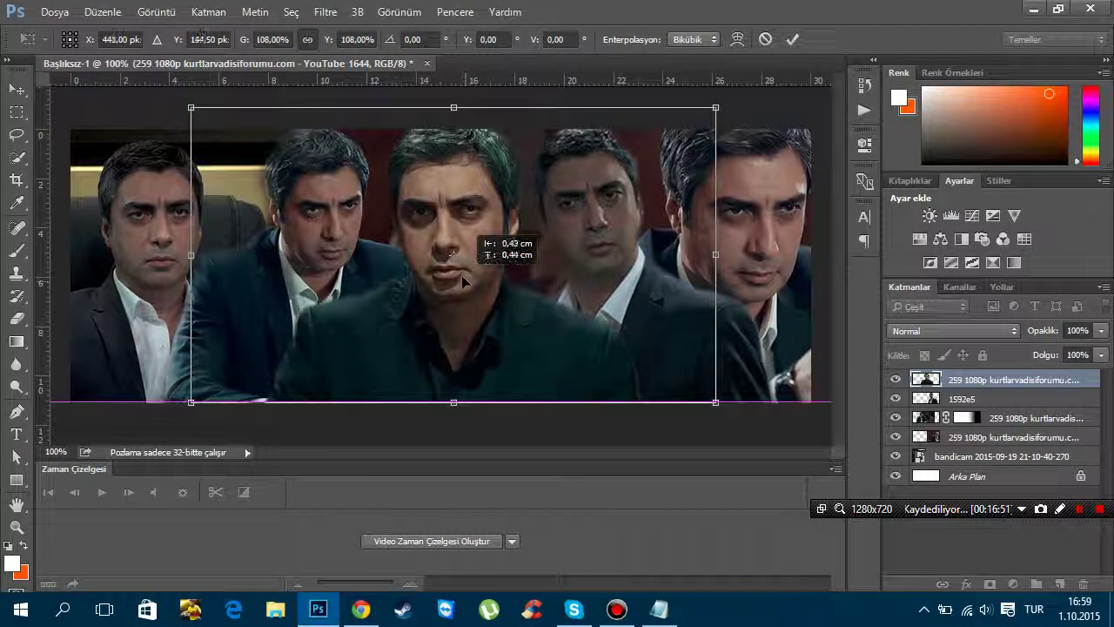
left_click_drag(468, 285, 458, 273)
left_click(793, 39)
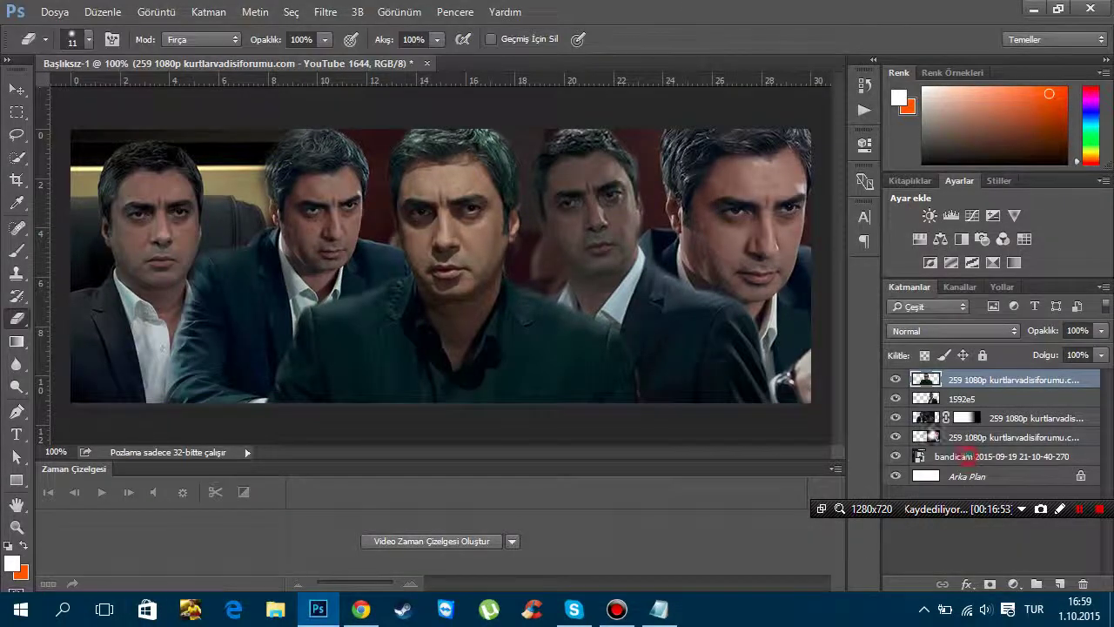
Scale the bandicam leftmost still to 52.75% and move it into place
left_click(972, 459)
key("ctrl+t")
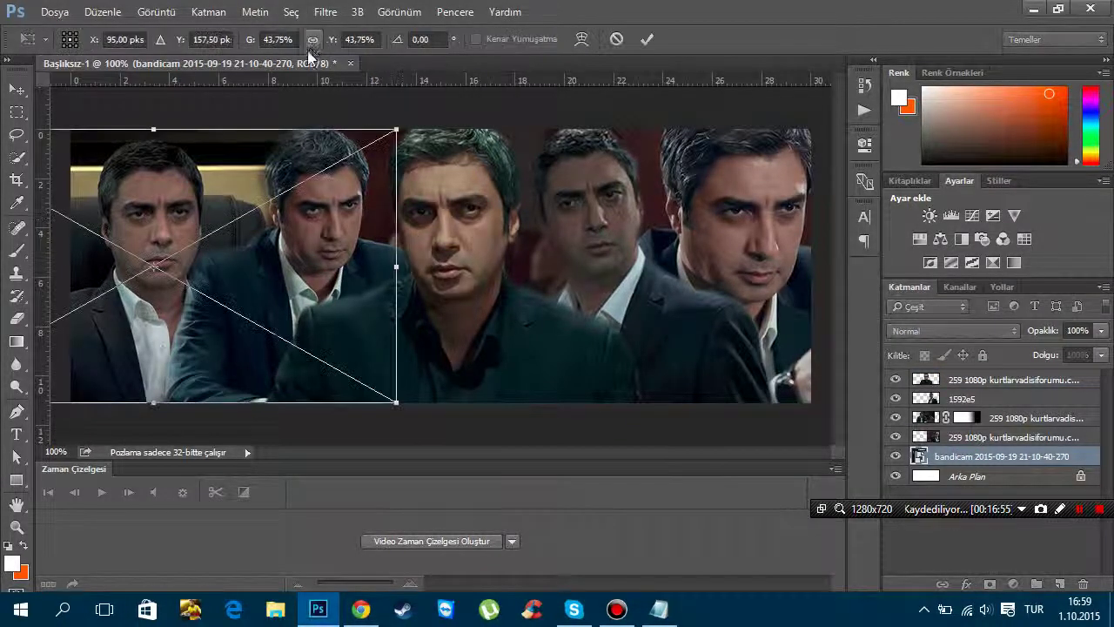
left_click_drag(262, 39, 249, 48)
left_click_drag(211, 225, 199, 220)
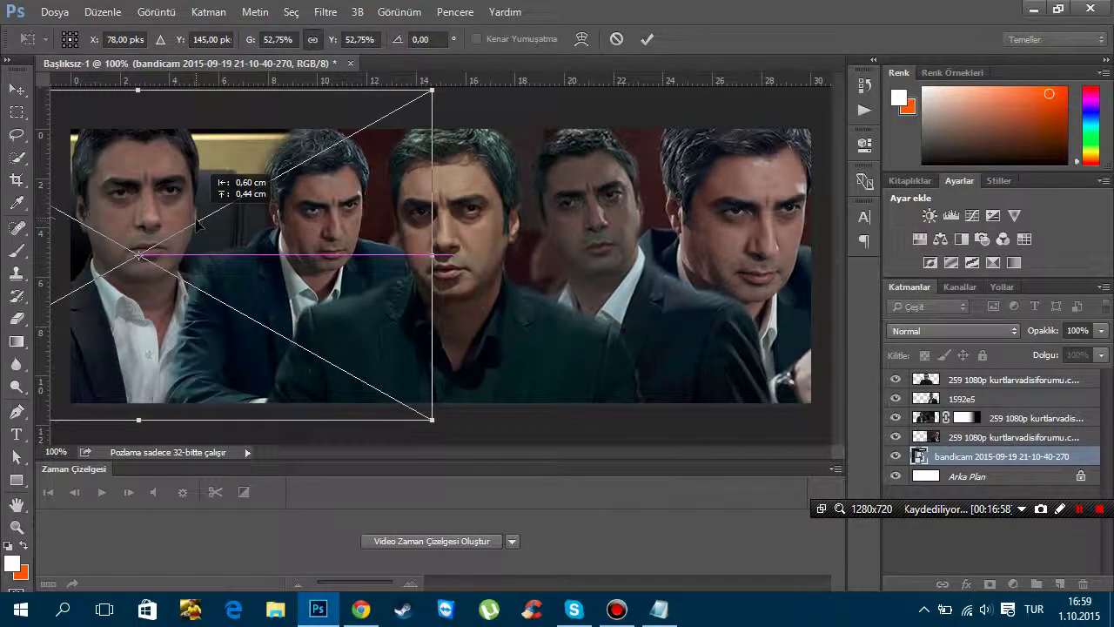
left_click_drag(198, 220, 198, 220)
left_click(647, 39)
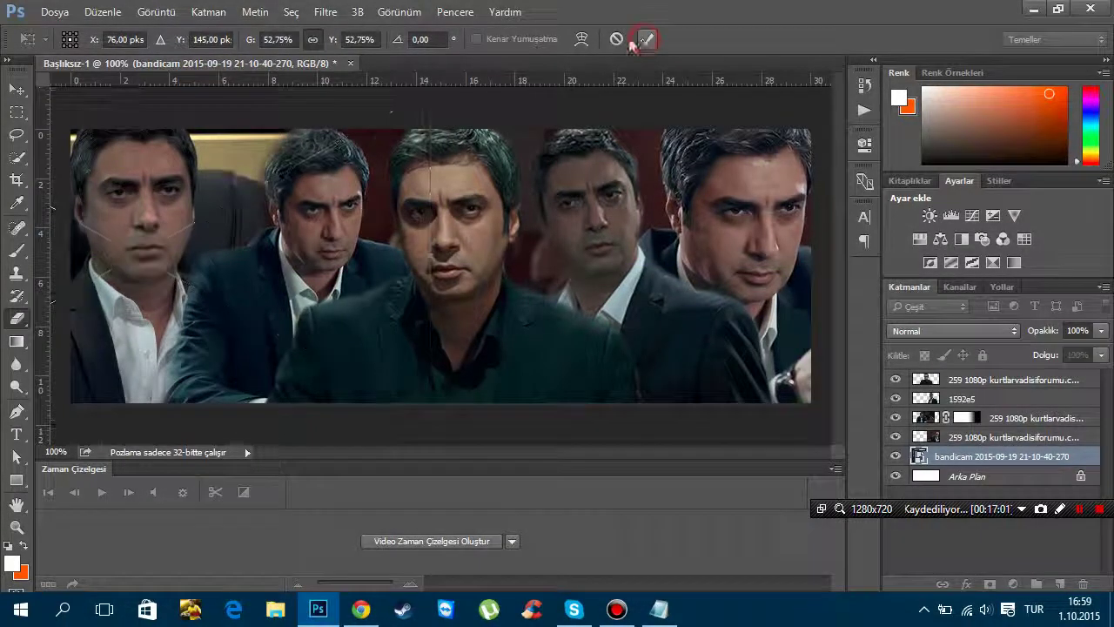
Group the bandicam through 1592e5 still layers into 'BW EFFECTLİ RESİMLER'
key("e")
left_click(1005, 549)
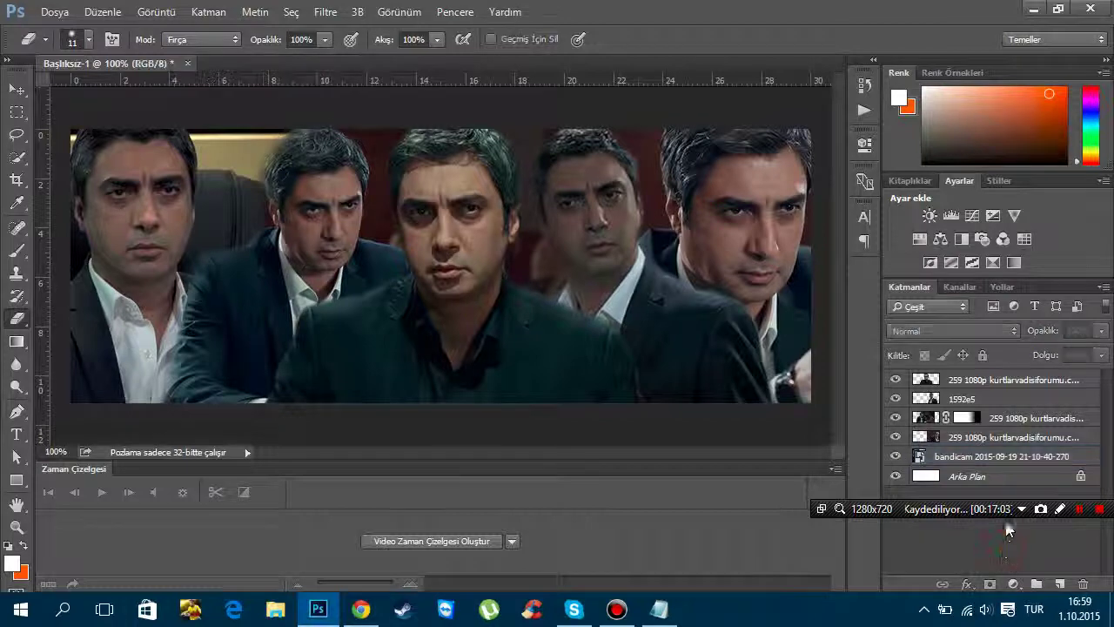
left_click(983, 460)
left_click(971, 420, "shift")
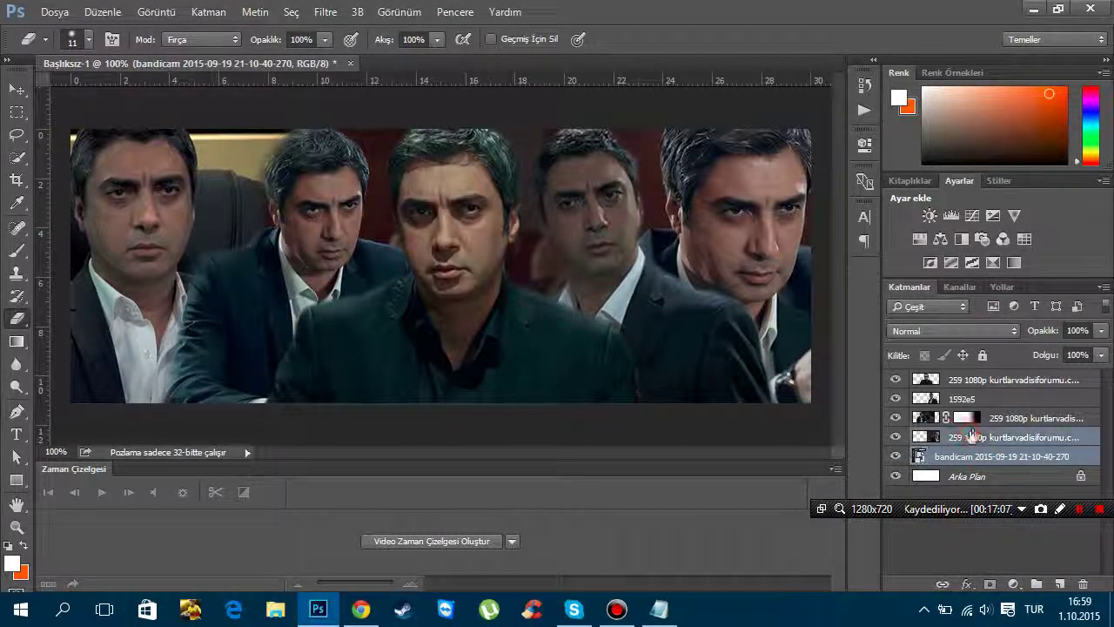
left_click(995, 408, "shift")
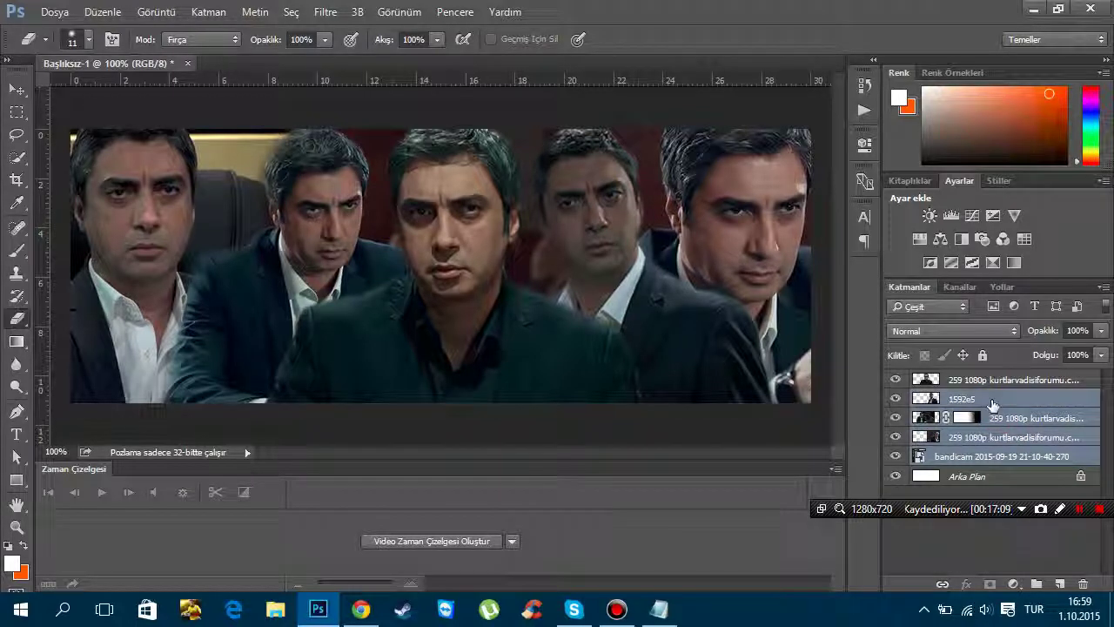
left_click(1104, 286)
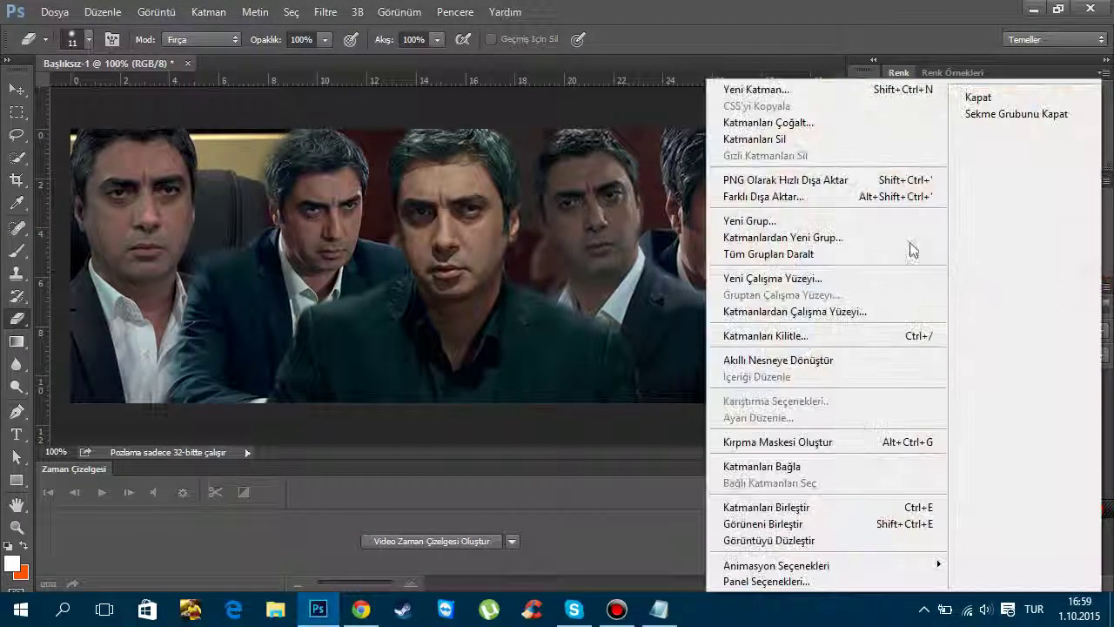
left_click(783, 238)
type("BW EFFECTLİ RESİM")
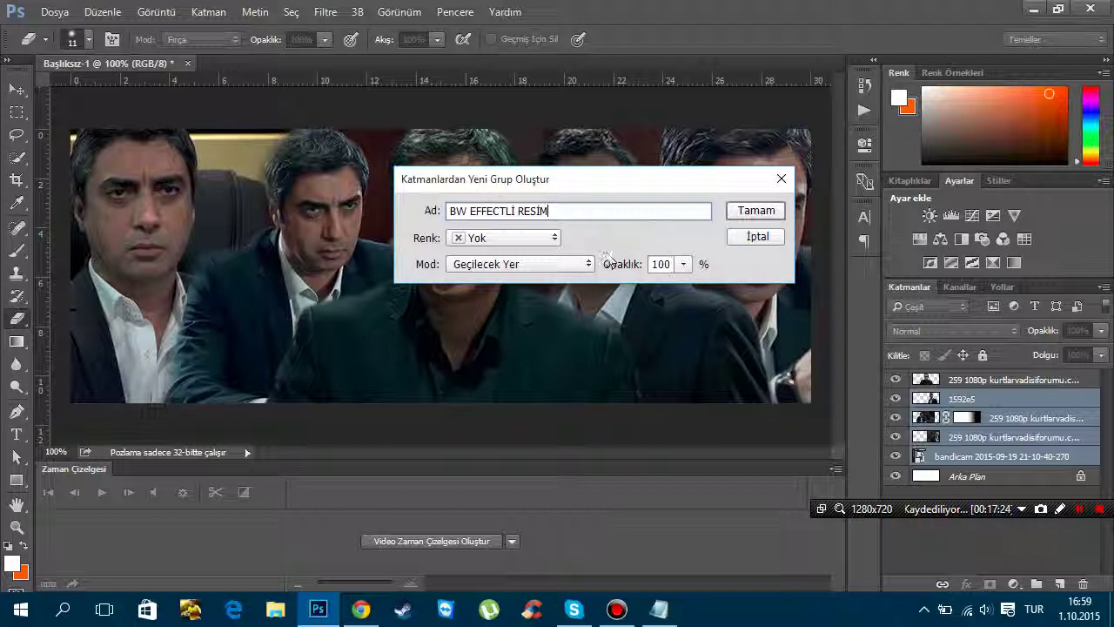
type("LER")
key("Return")
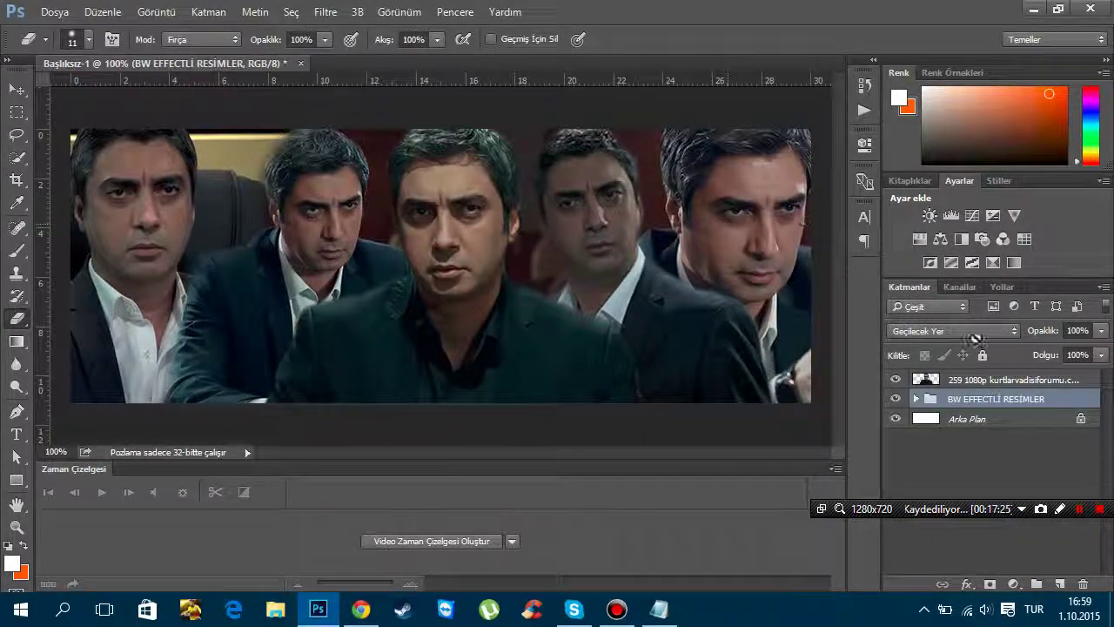
Expand the BW EFFECTLİ RESİMLER group and pick out its film-still layers
left_click(172, 12)
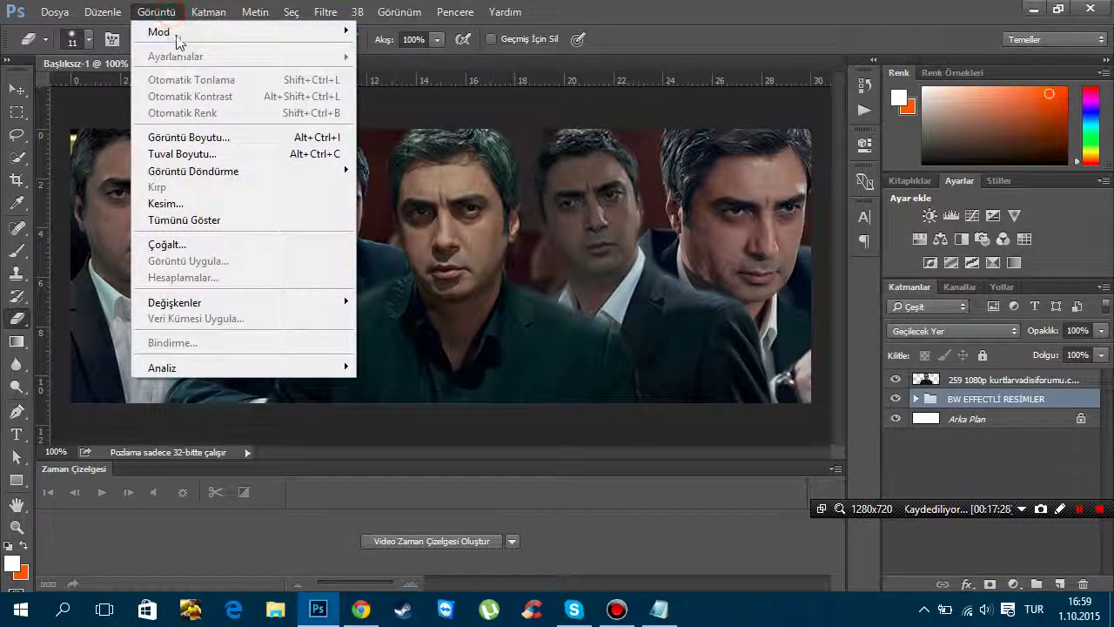
left_click(731, 209)
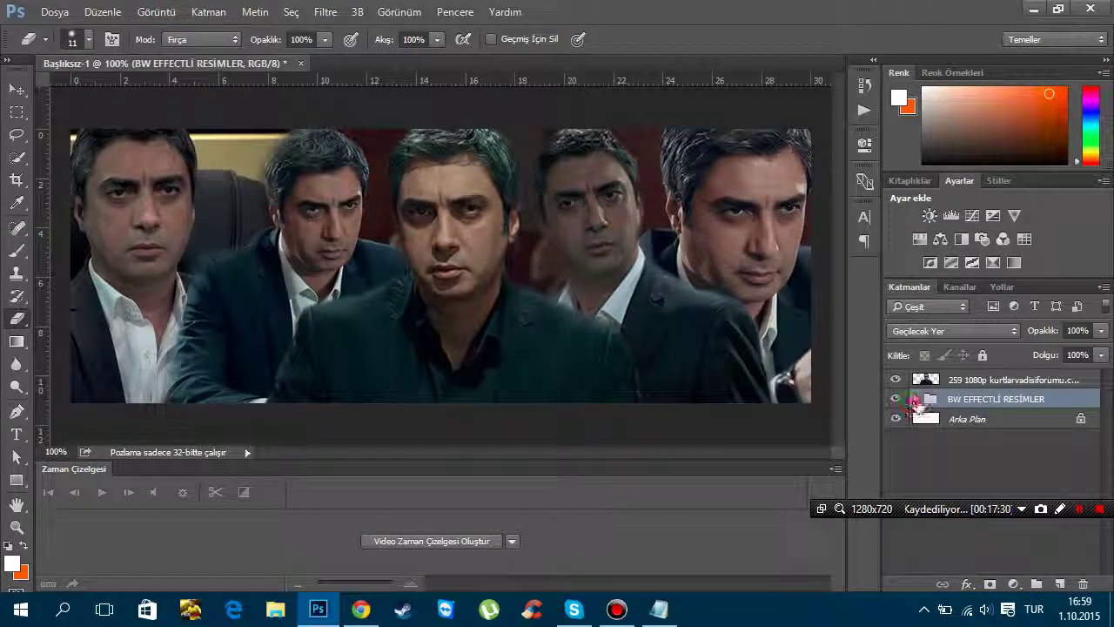
left_click(916, 398)
left_click(973, 418)
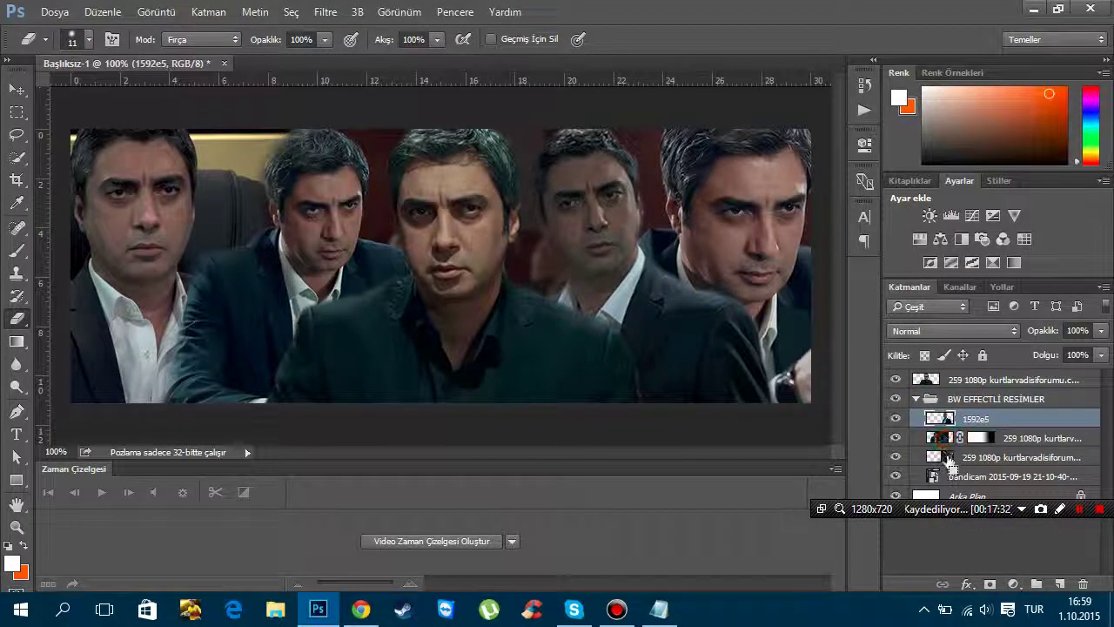
left_click(947, 458, "ctrl")
left_click(1020, 439, "ctrl")
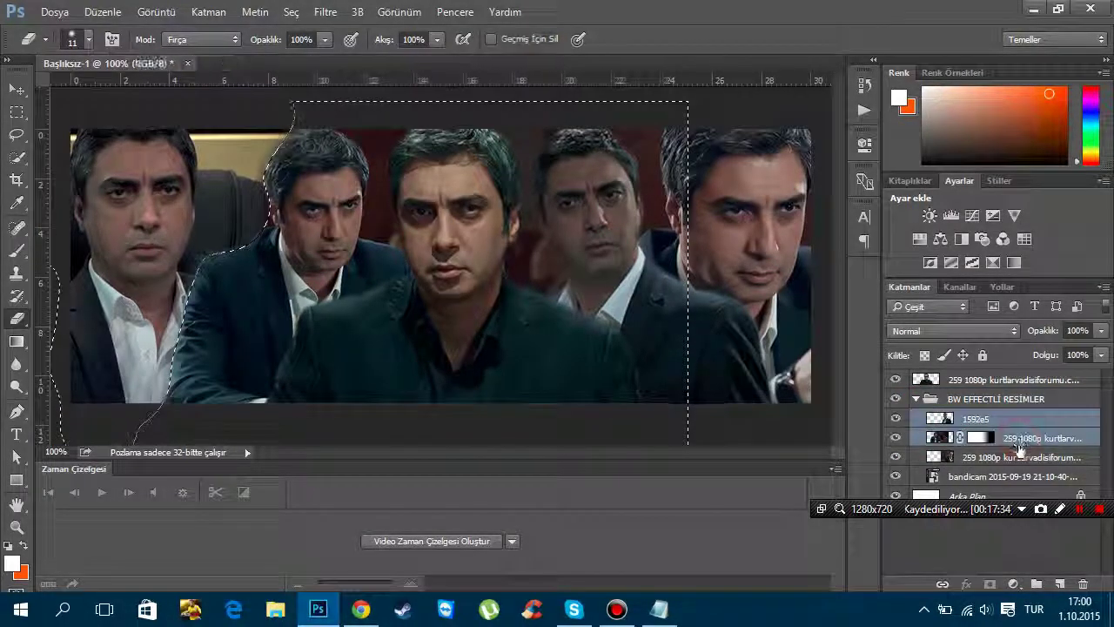
left_click(1001, 476, "ctrl")
left_click(156, 11)
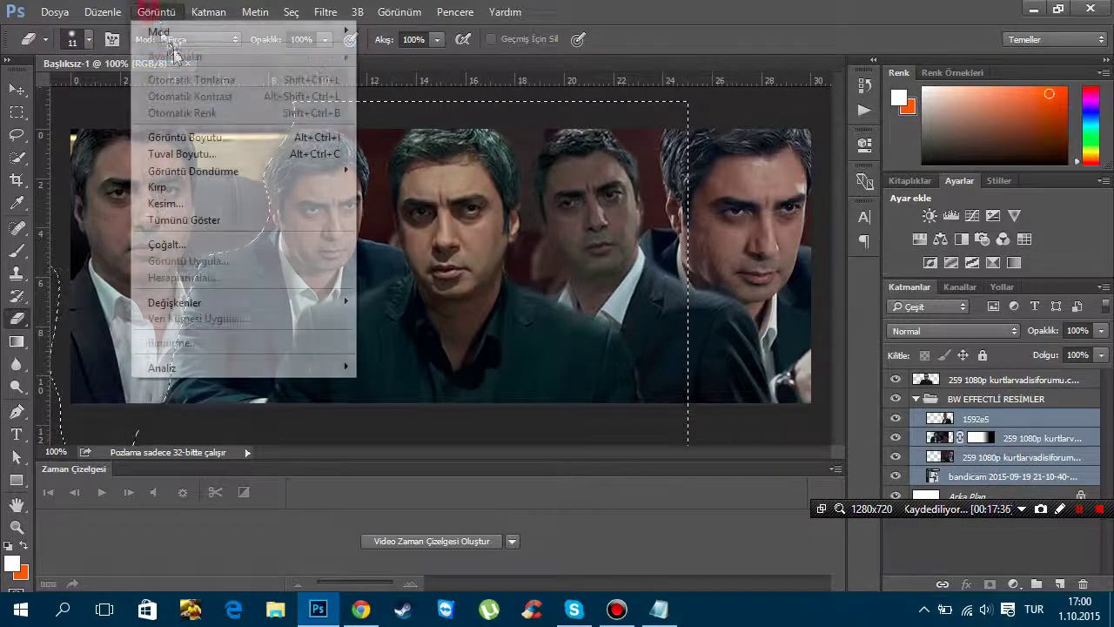
left_click(1014, 420)
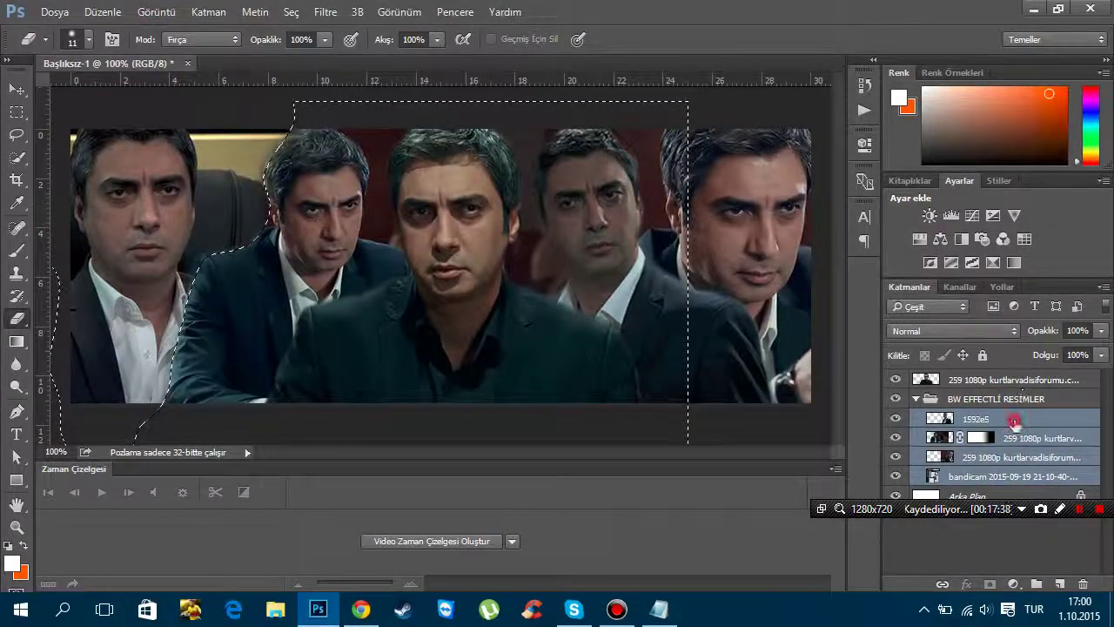
left_click(940, 431)
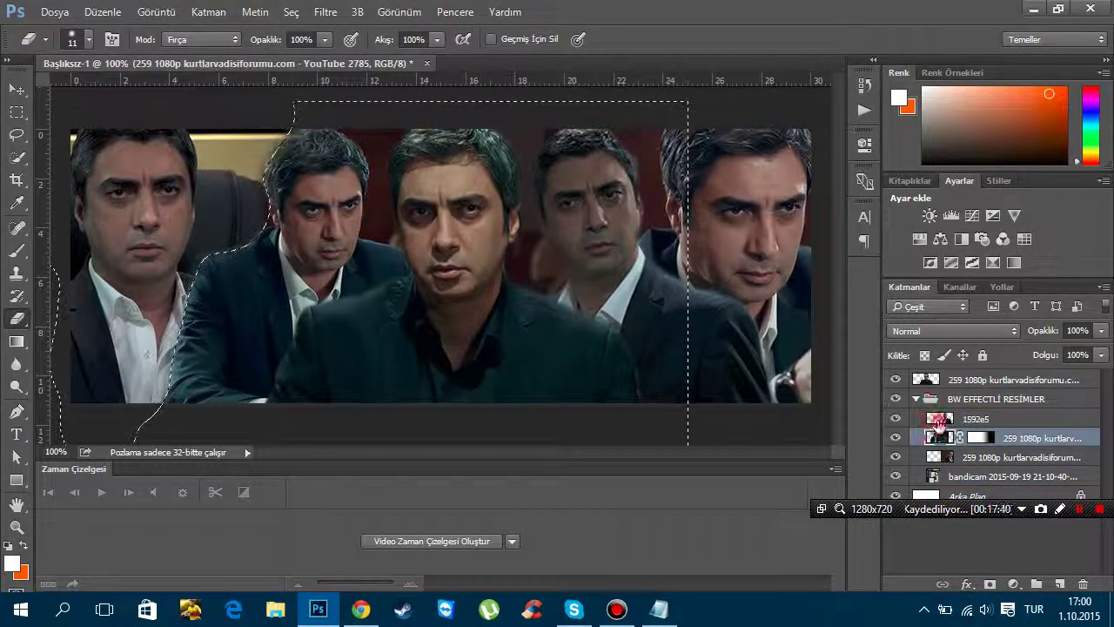
left_click(940, 421)
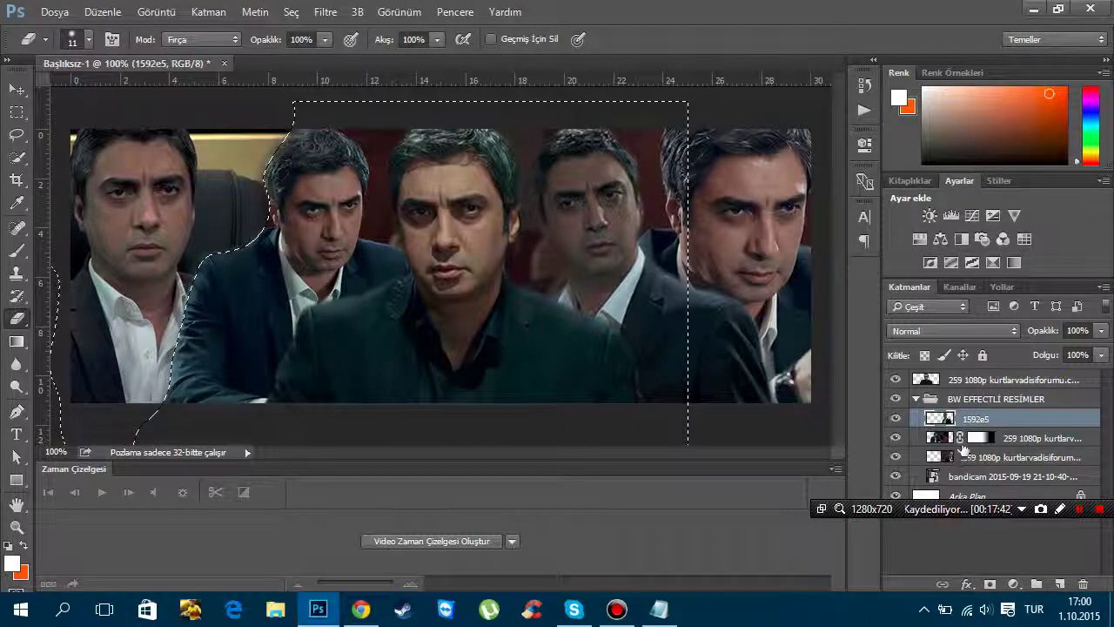
left_click(940, 438)
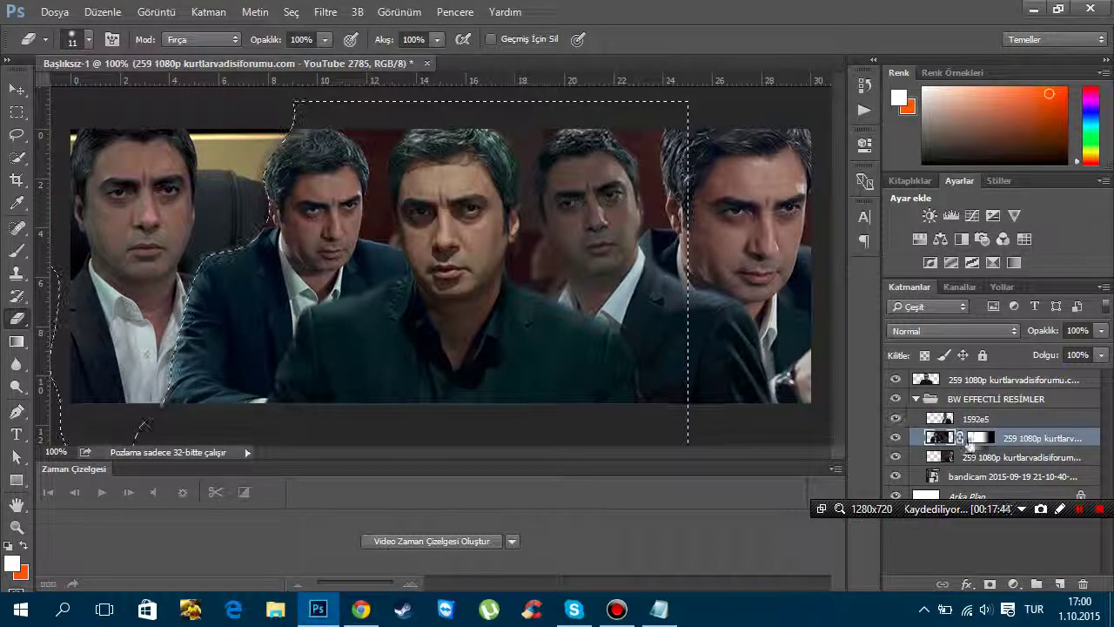
key("ctrl+d")
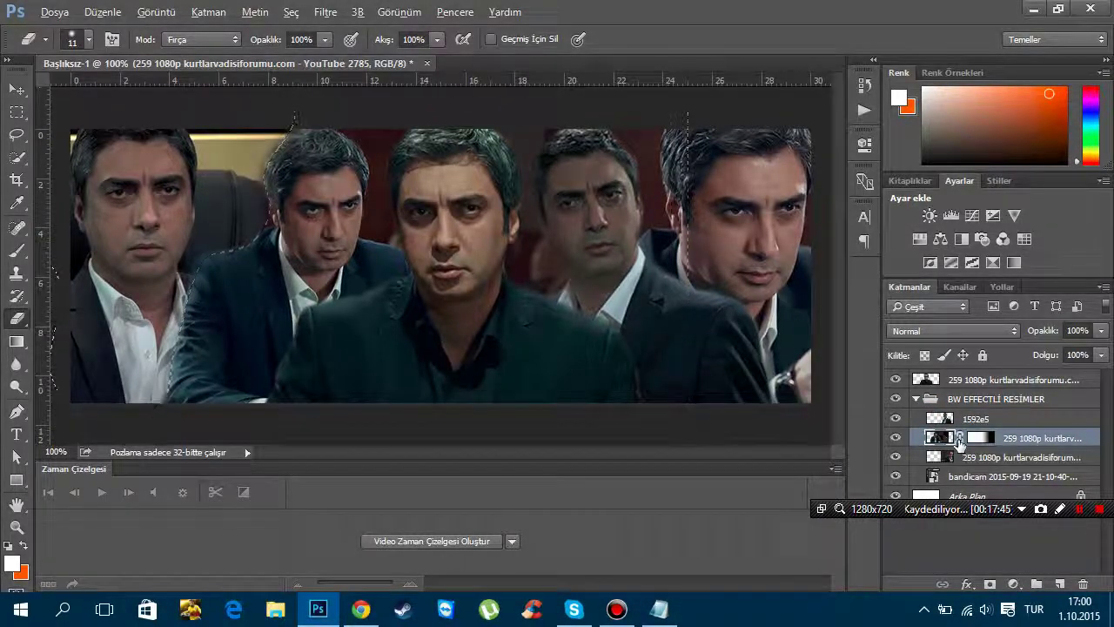
Desaturate the 1592e5, masked and rightmost film stills with Doygunluğu Azalt
left_click(968, 416)
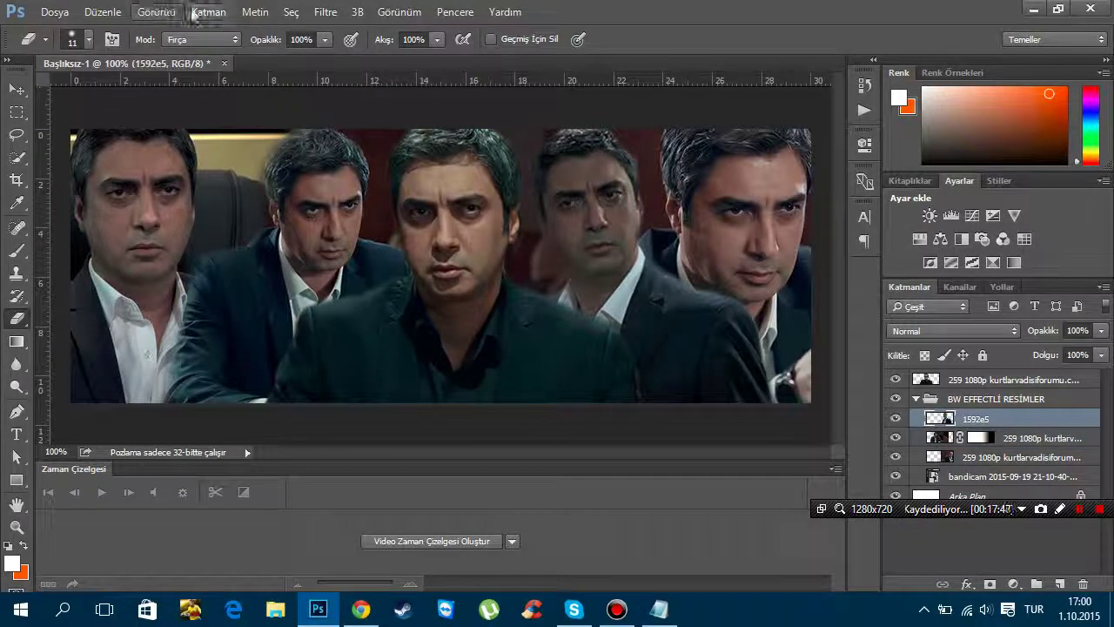
left_click(156, 12)
left_click(479, 384)
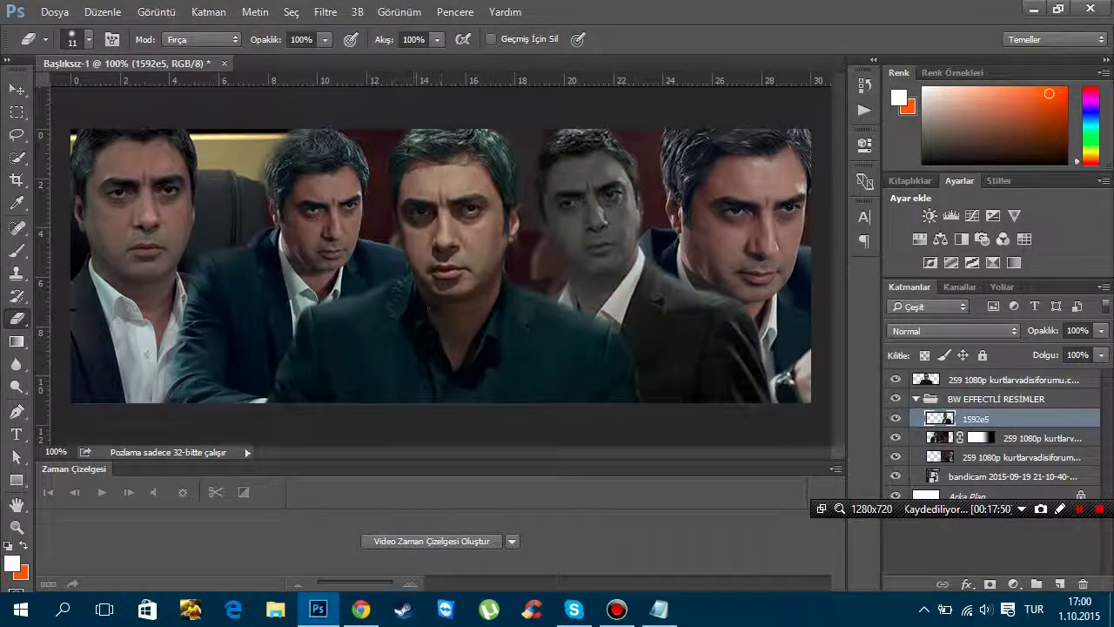
left_click(935, 438)
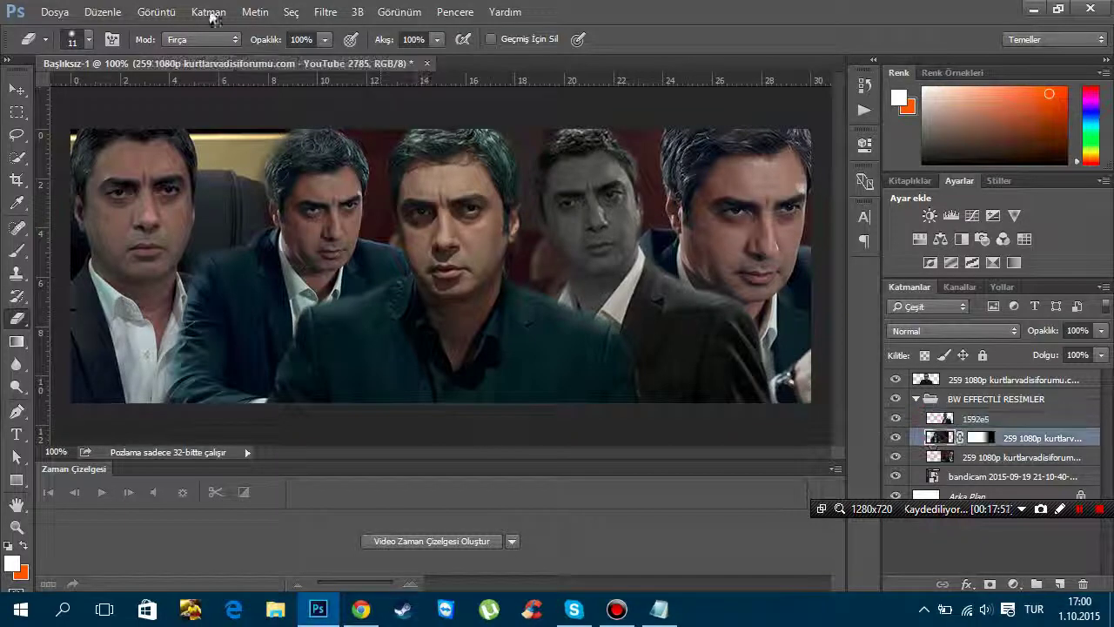
left_click(156, 12)
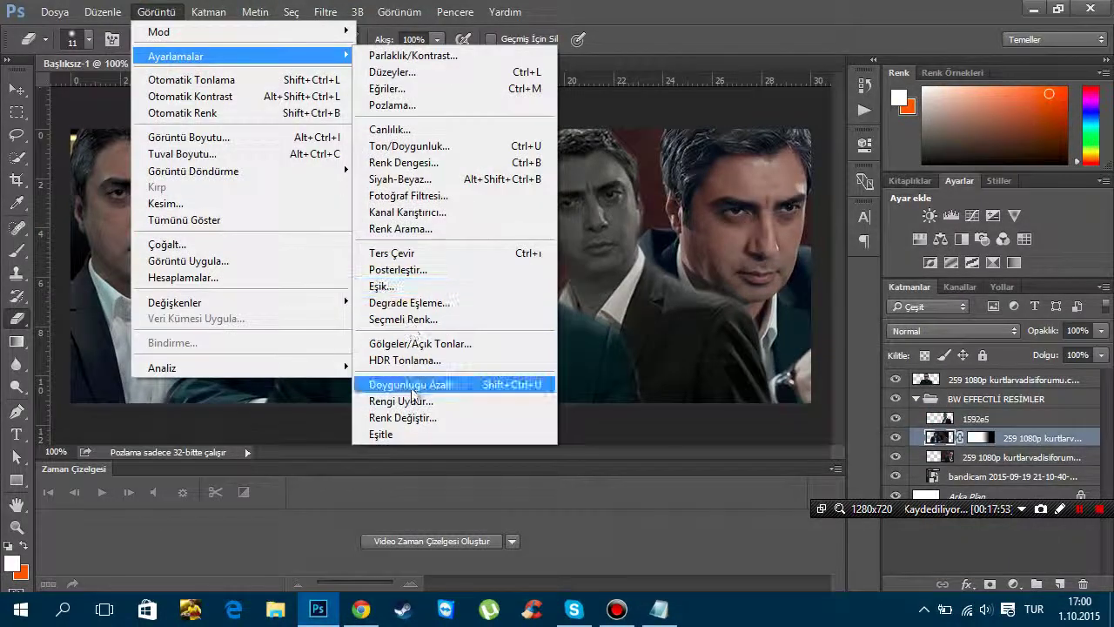
left_click(409, 384)
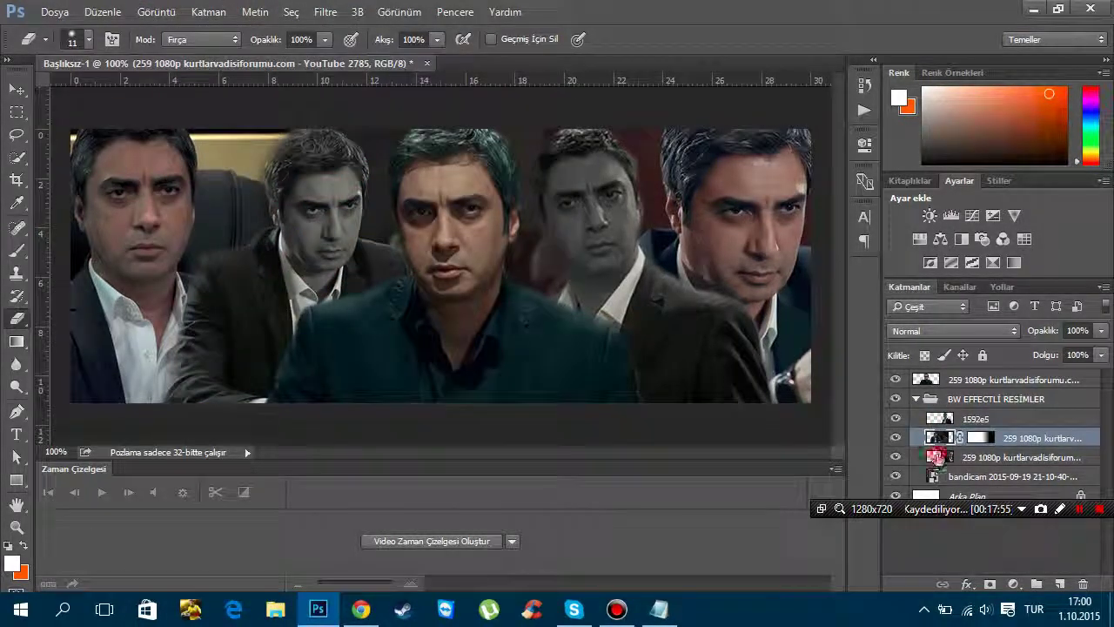
left_click(936, 456)
left_click(156, 12)
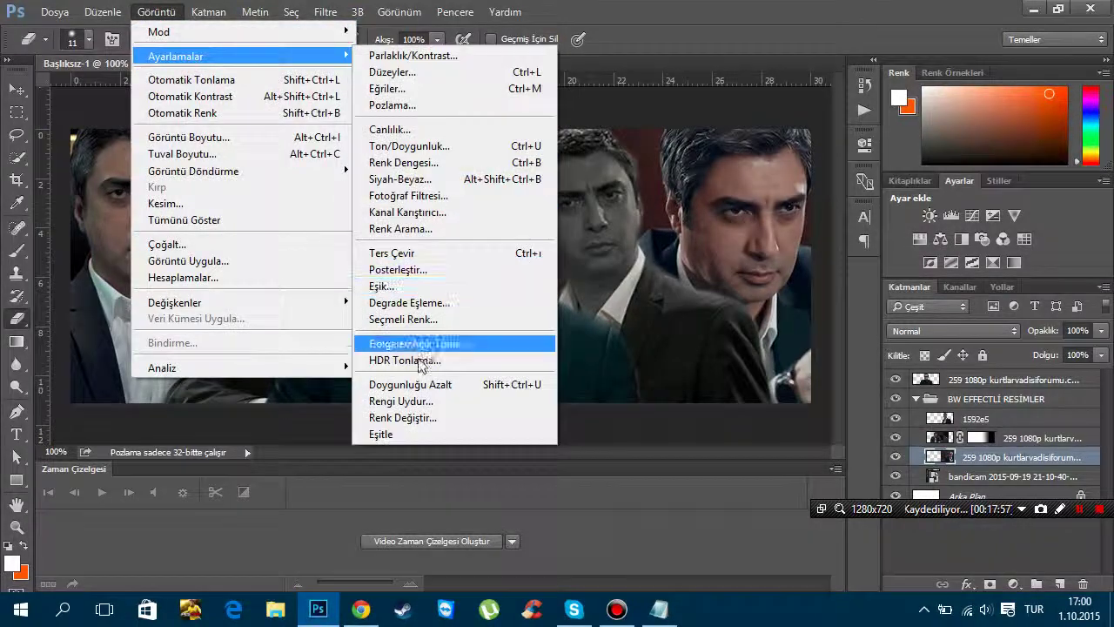
left_click(410, 384)
Rasterize the bandicam smart object and desaturate it, then collapse the group
left_click(1001, 476)
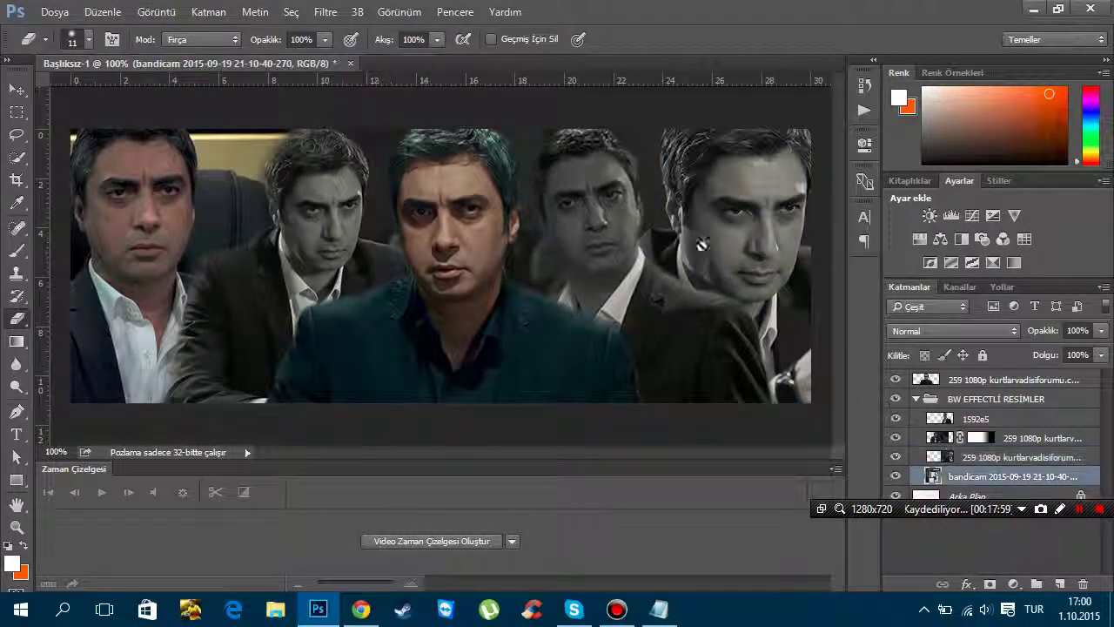
left_click(157, 12)
left_click(180, 138)
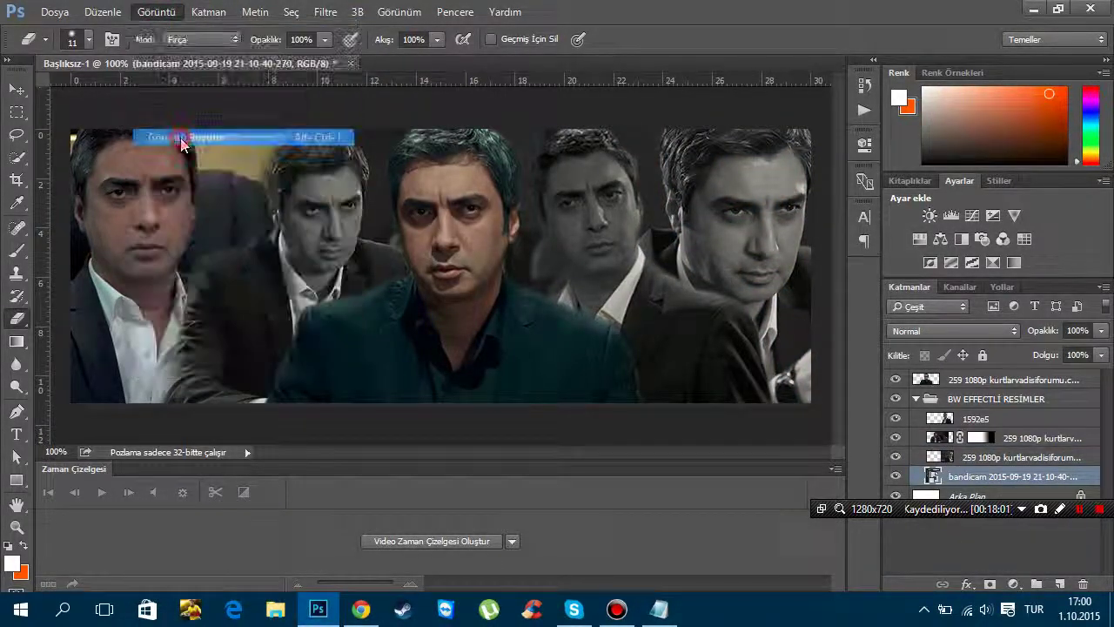
left_click(705, 351)
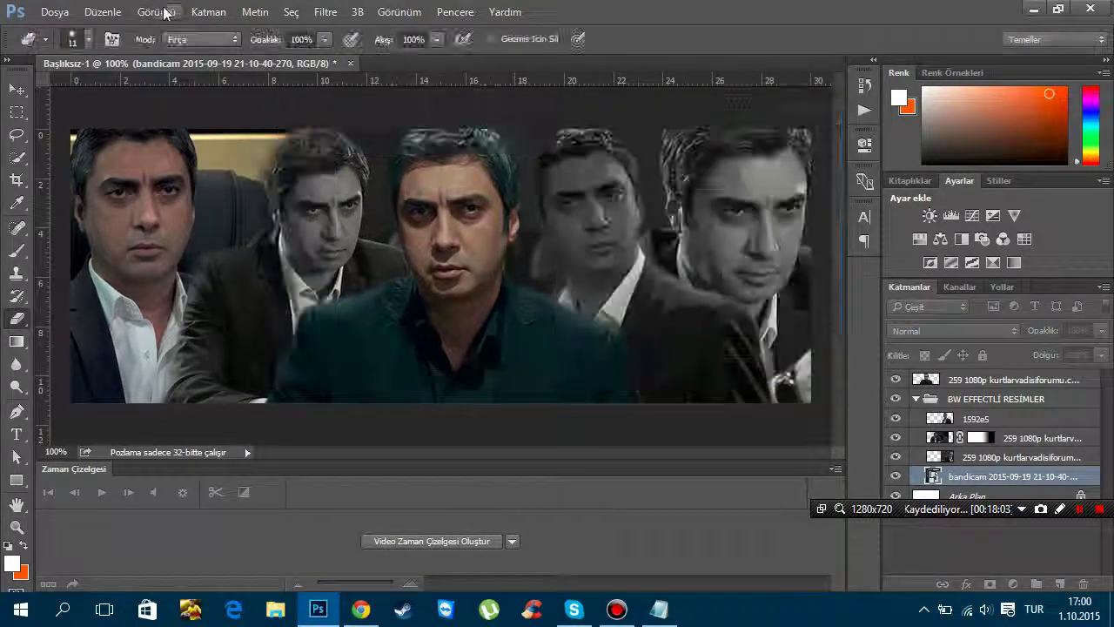
left_click(157, 12)
left_click(715, 473)
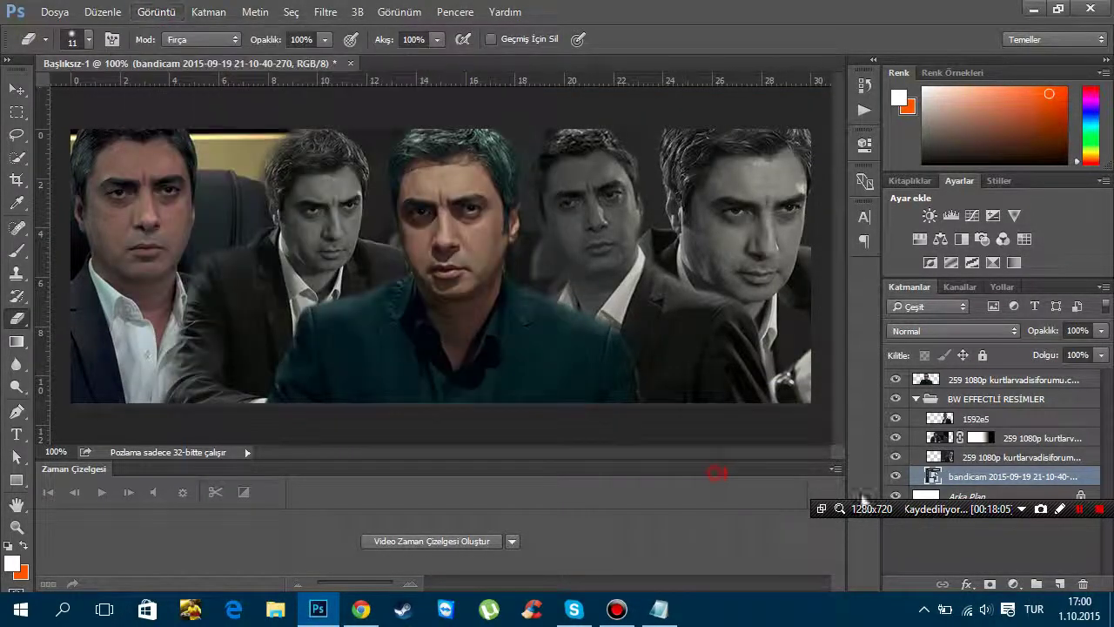
left_click(133, 201)
left_click(497, 252)
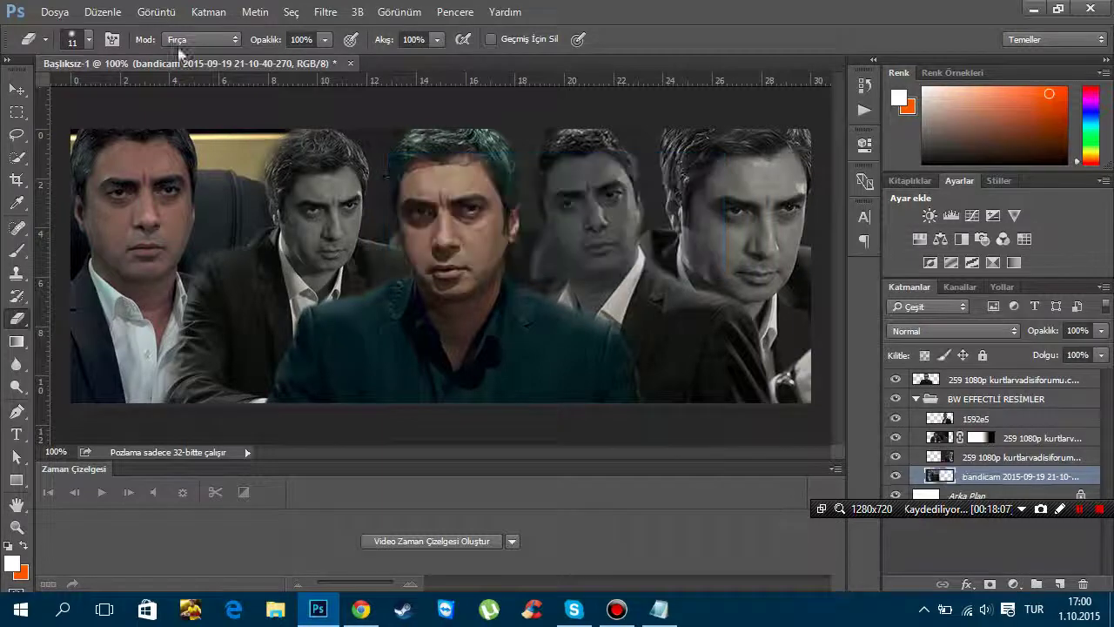
left_click(155, 12)
left_click(417, 392)
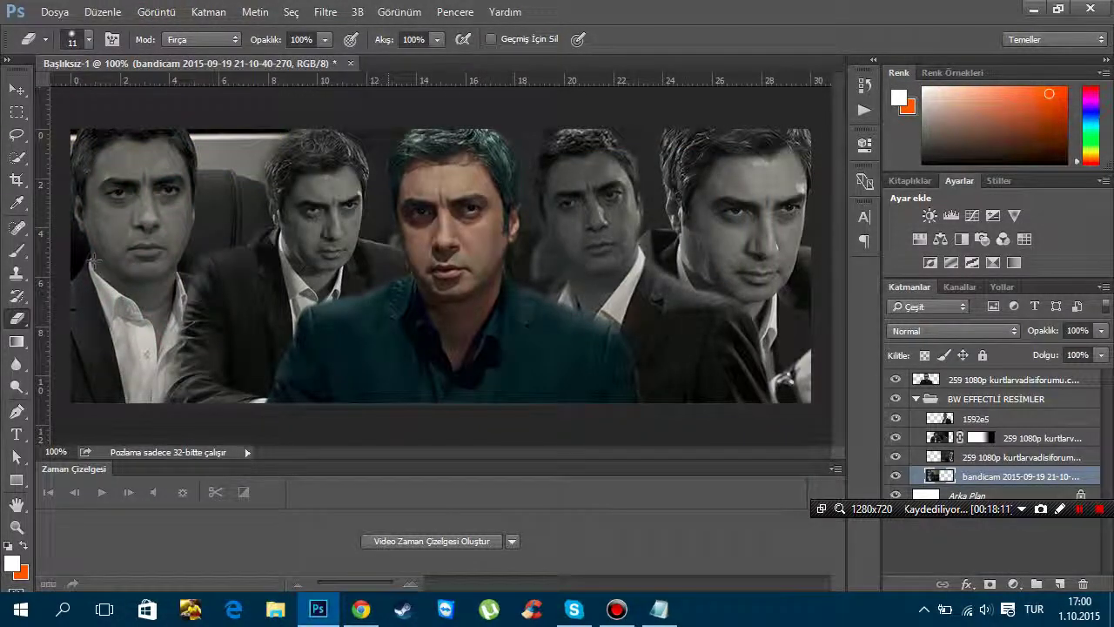
left_click(915, 400)
left_click(971, 383)
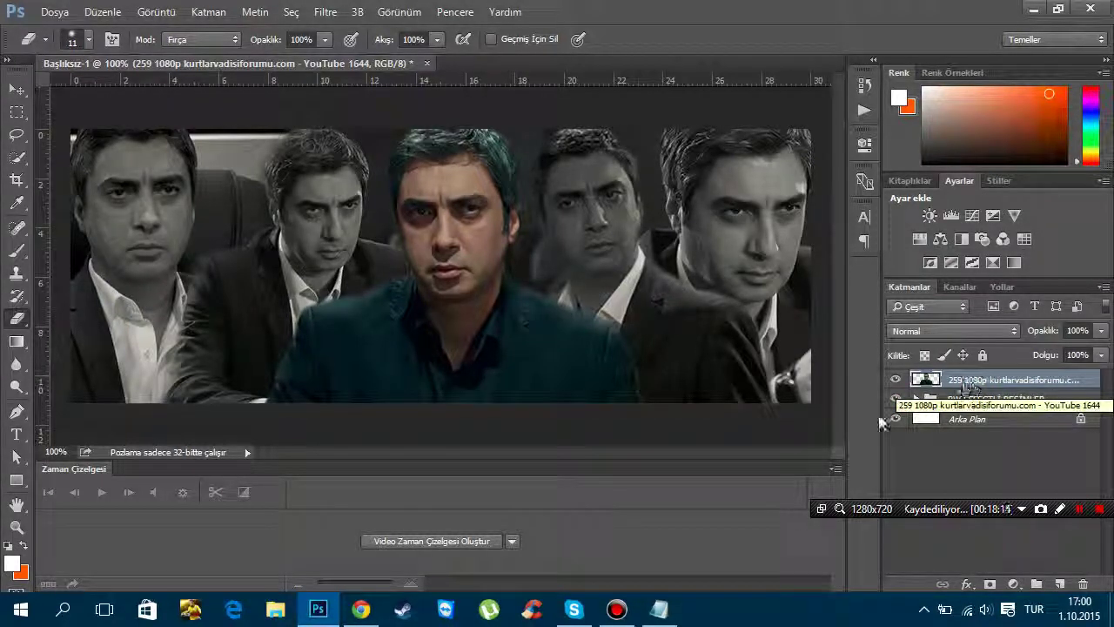
Type 'şimdi texture ve istediğiniz tarz şeyler eklemedeyiz' as a new Notepad line
left_click(659, 609)
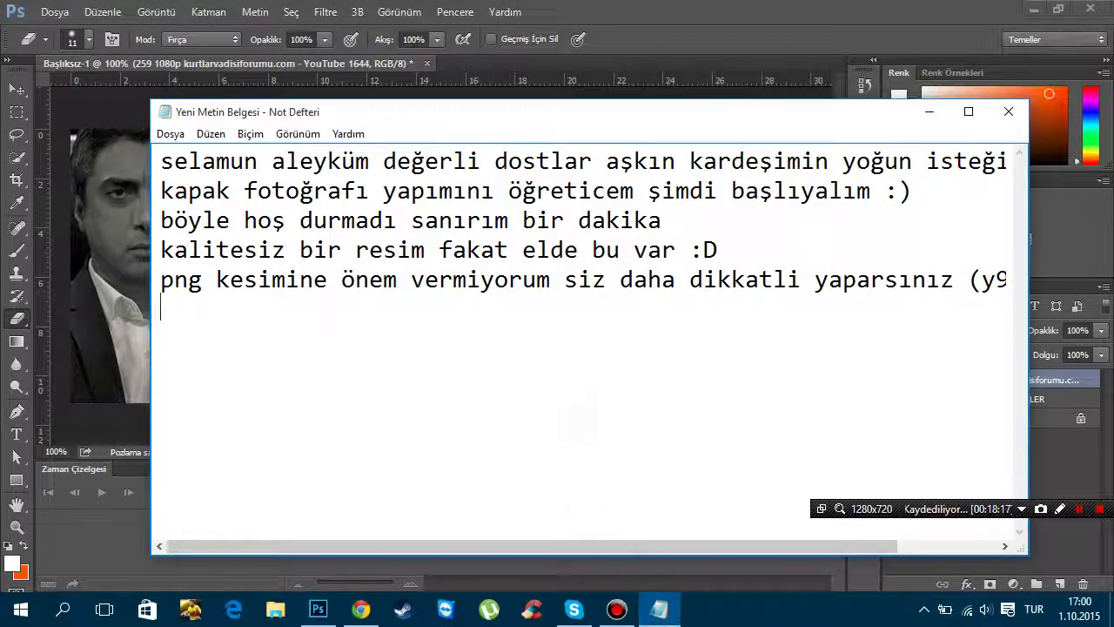
type("LİM")
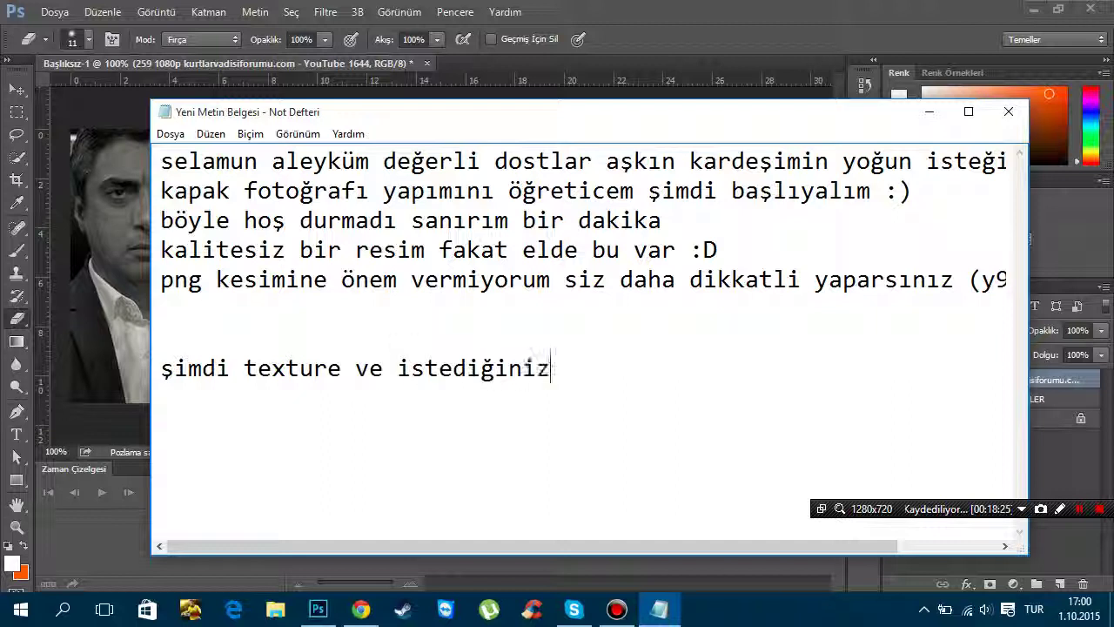
type("yler eklemedeyiz")
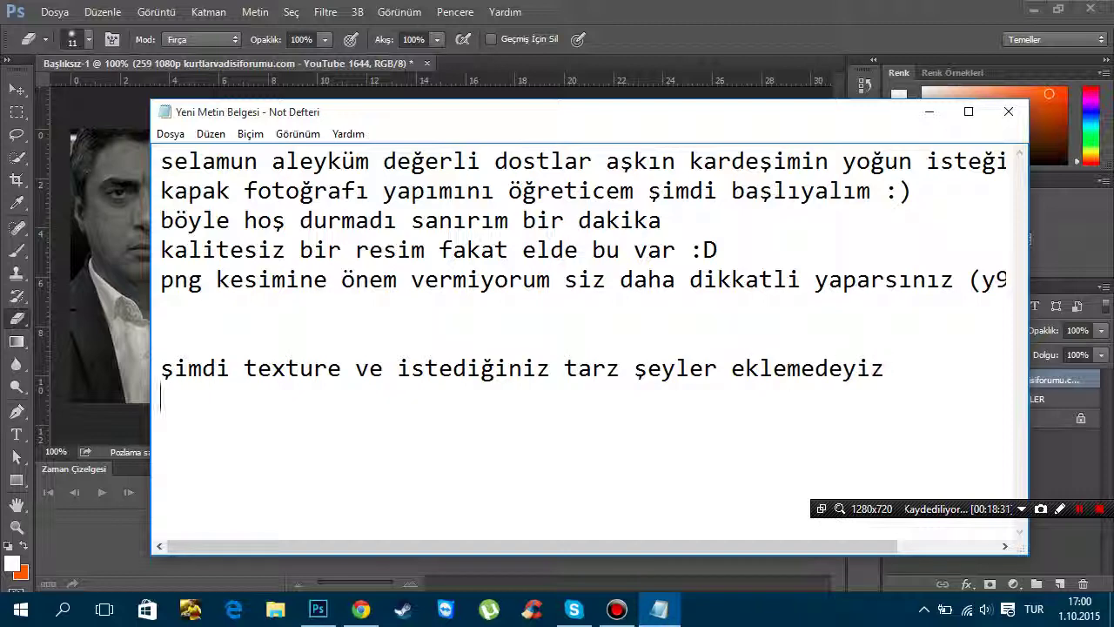
Place the B0vZLM texture from Desktop/!/PHOTOSHOP/DevianArt Texture, enlarged to cover the banner
left_click(929, 111)
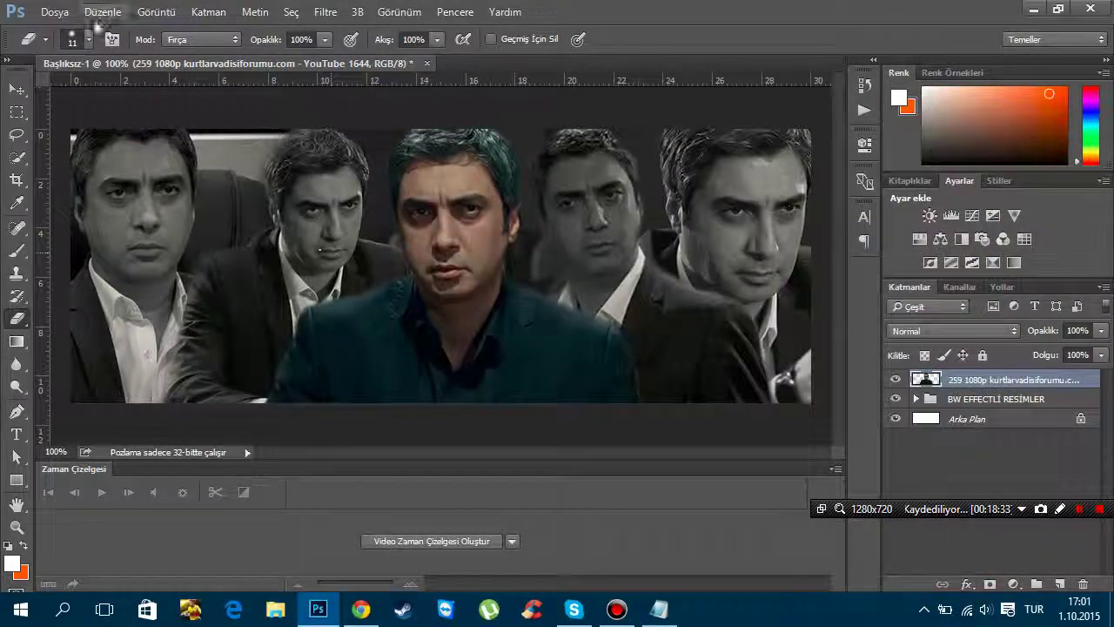
left_click(55, 12)
left_click(87, 335)
left_click(143, 216)
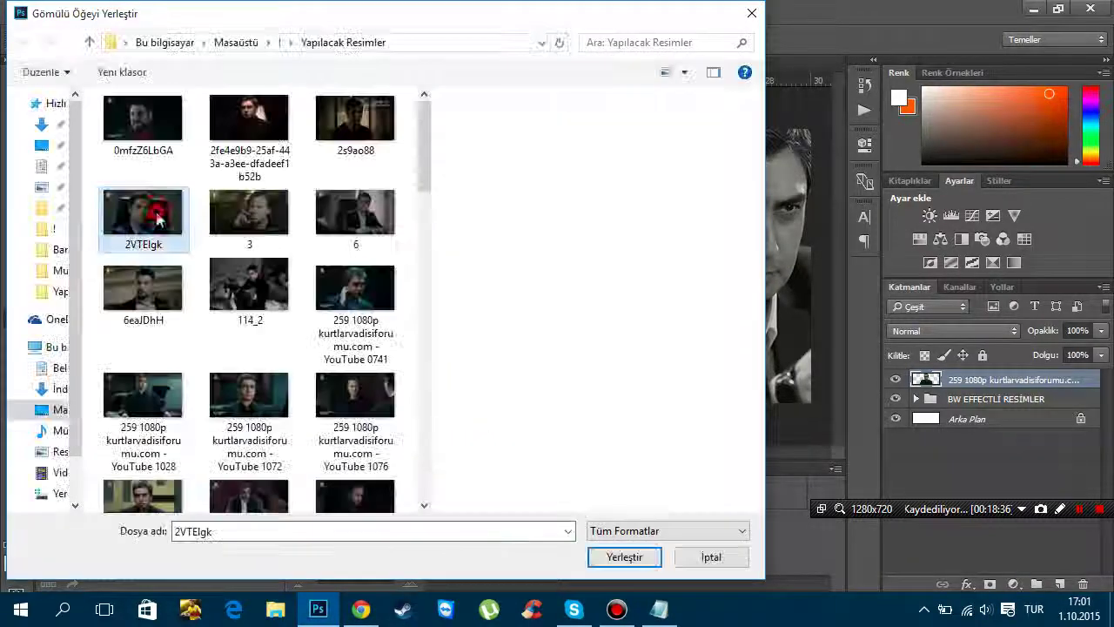
left_click(57, 409)
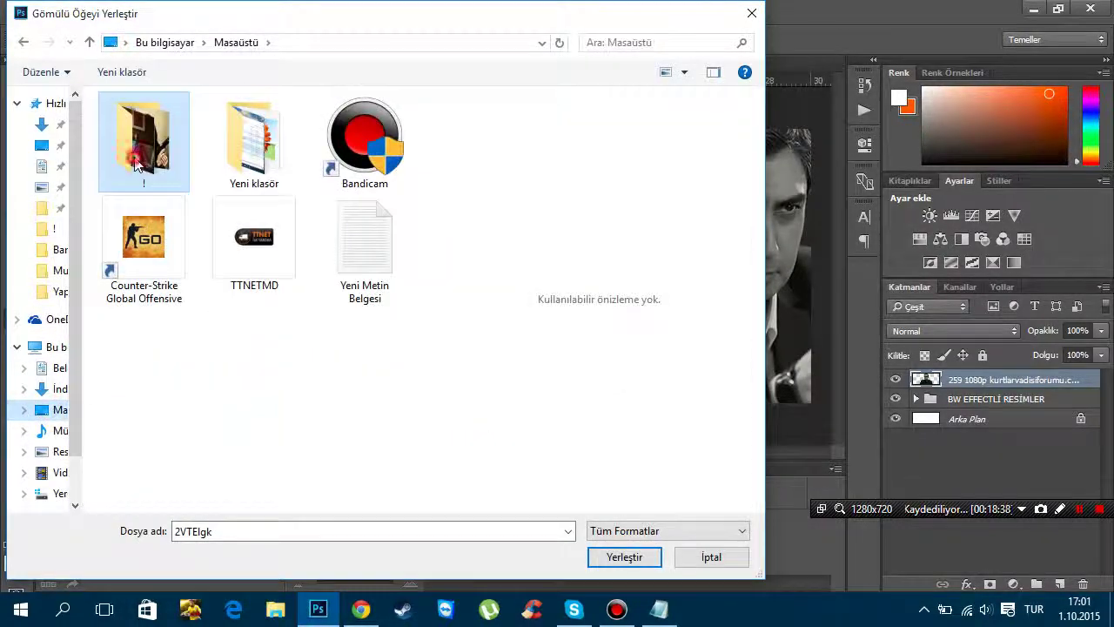
double_click(131, 131)
double_click(202, 335)
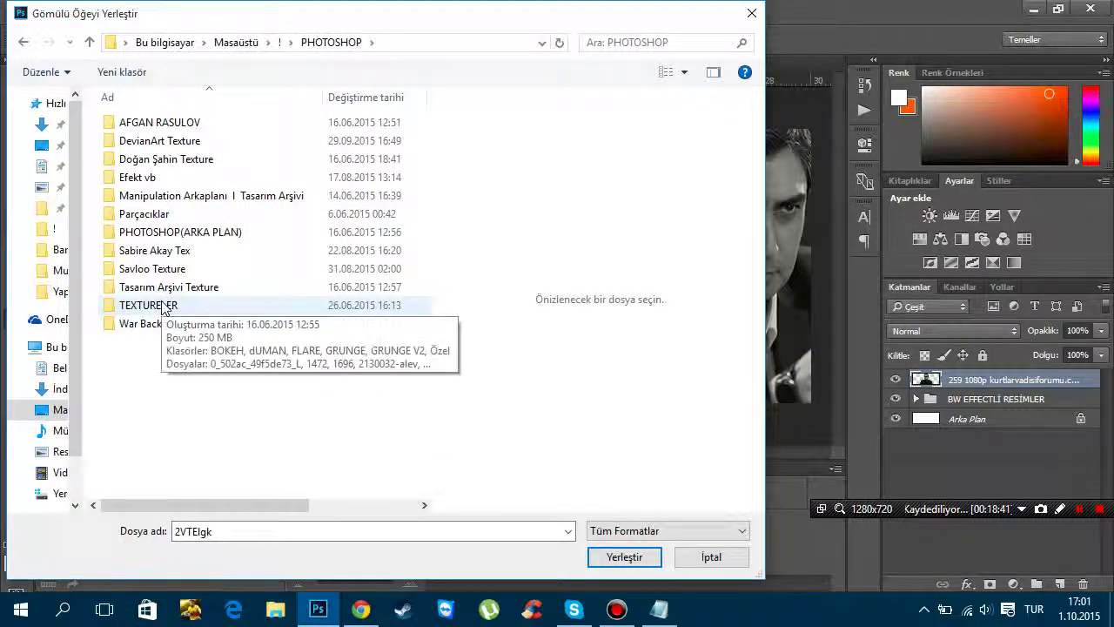
double_click(140, 144)
double_click(249, 254)
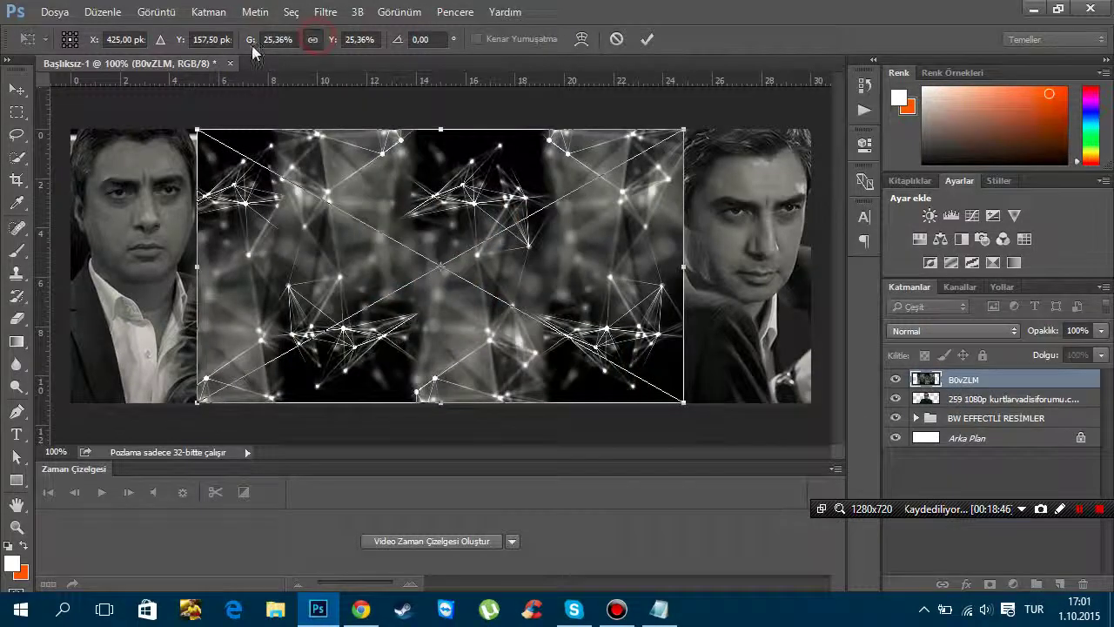
left_click_drag(252, 40, 266, 48)
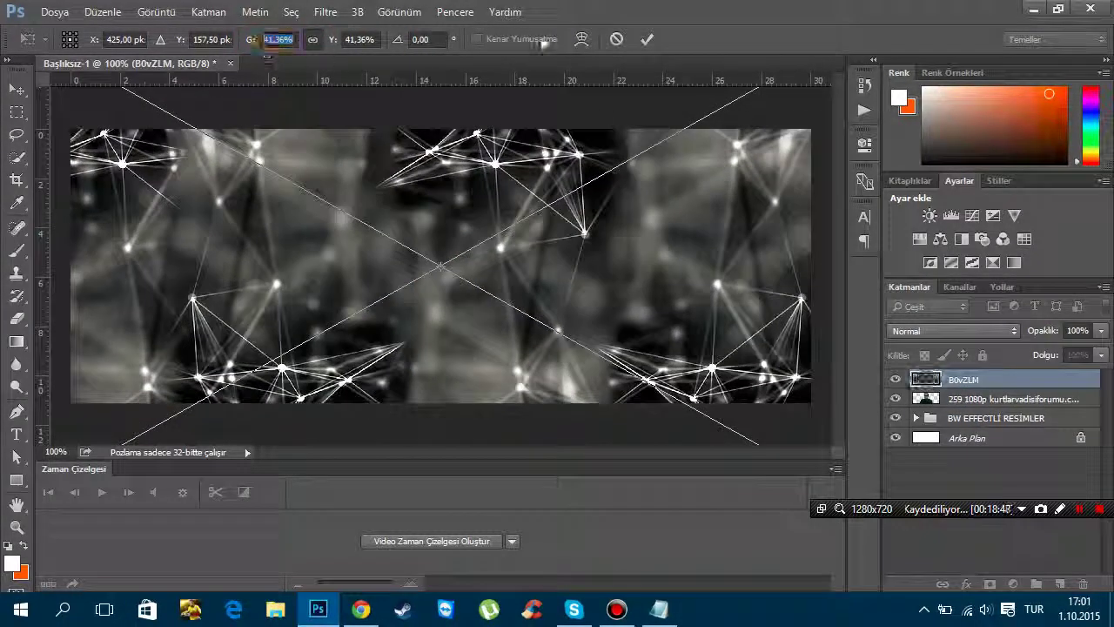
left_click(647, 39)
key("e")
Try Açıklaştır at lower opacities, then set B0vZLM to Yumuşak Işık at 53%
left_click(947, 331)
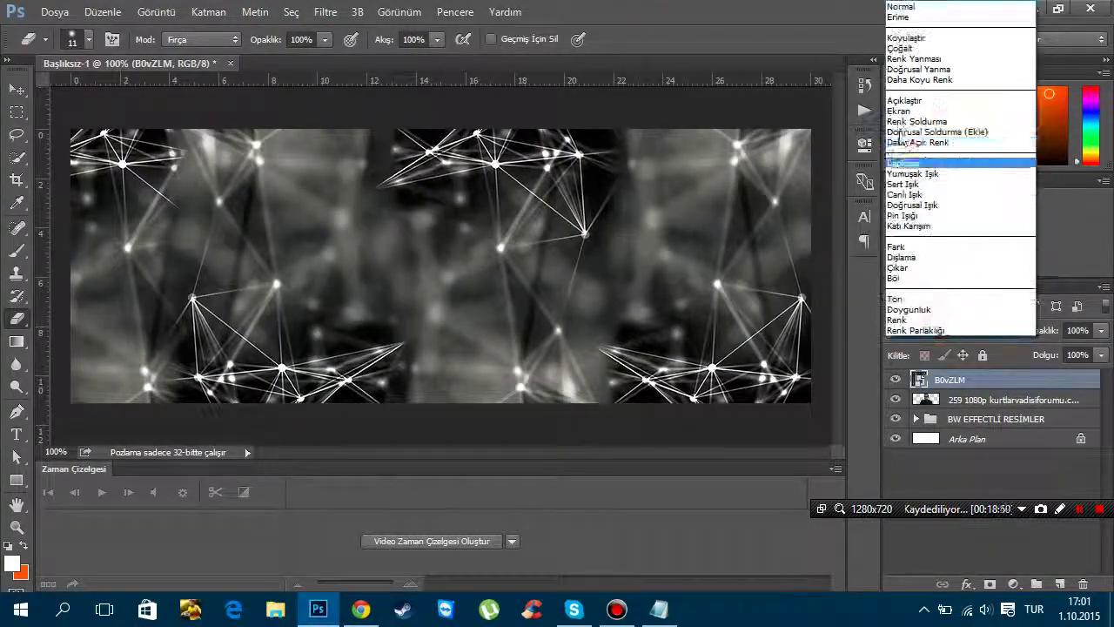
left_click(922, 114)
left_click_drag(1030, 331, 960, 338)
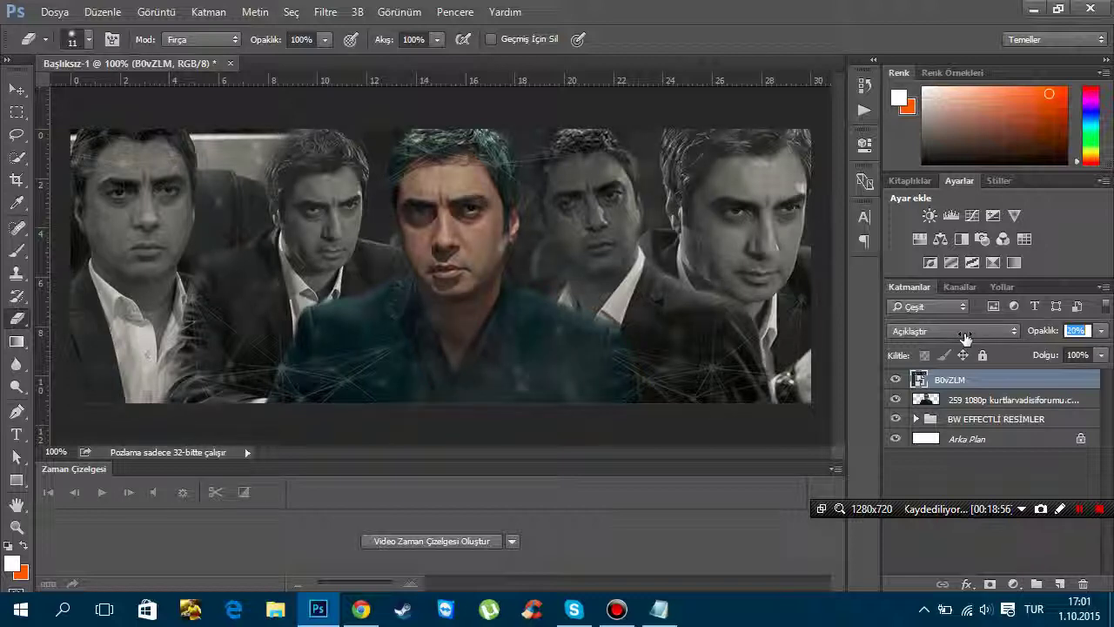
left_click_drag(963, 338, 950, 337)
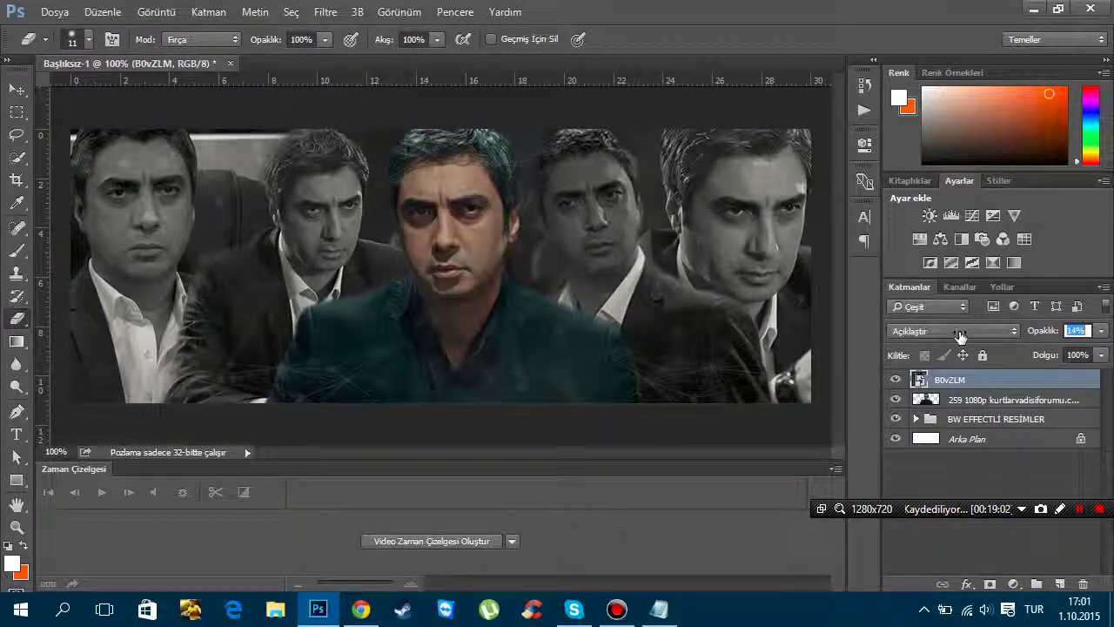
left_click_drag(963, 336, 966, 336)
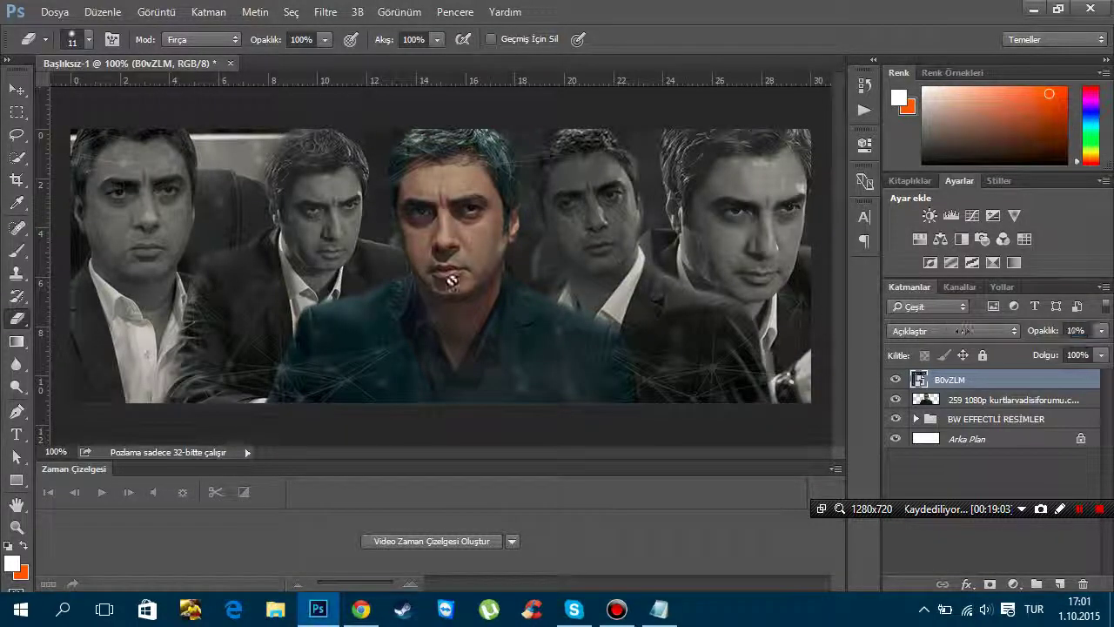
left_click(958, 330)
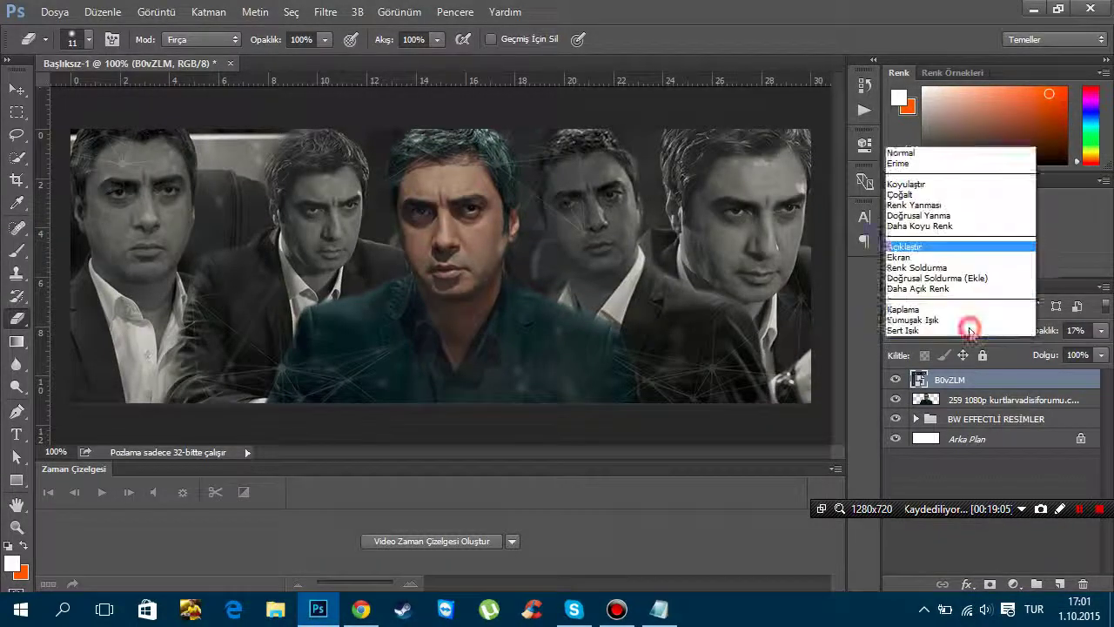
left_click(910, 207)
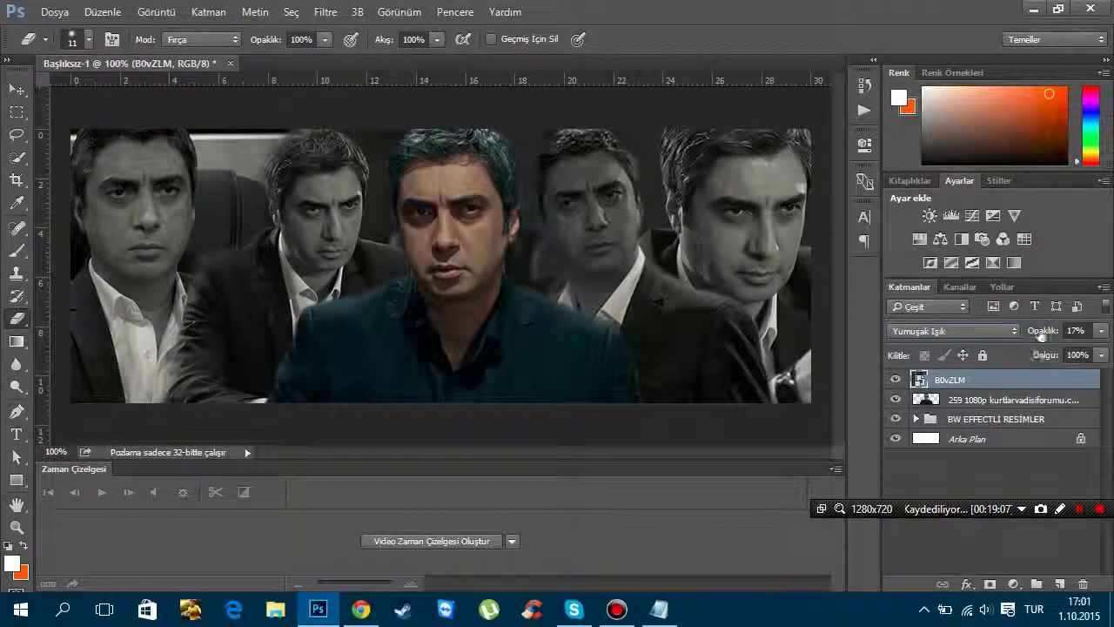
left_click_drag(1039, 331, 1043, 335)
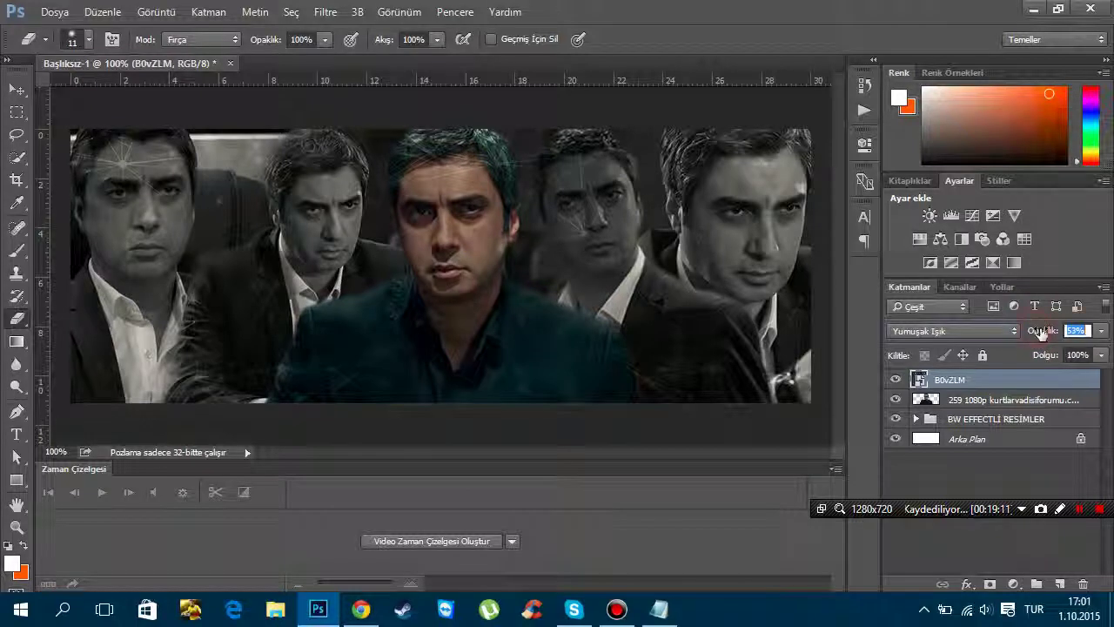
Rasterize B0vZLM and erase it off several faces with a 49 px eraser, then undo those strokes
left_click(466, 181)
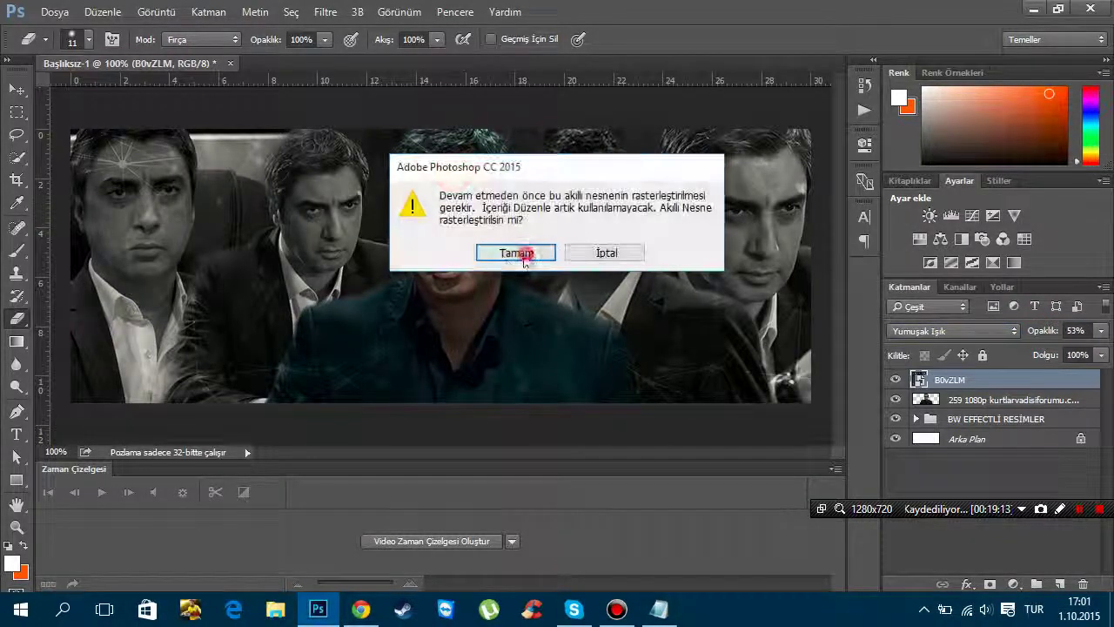
left_click(516, 250)
left_click_drag(529, 251, 581, 203)
left_click(90, 43)
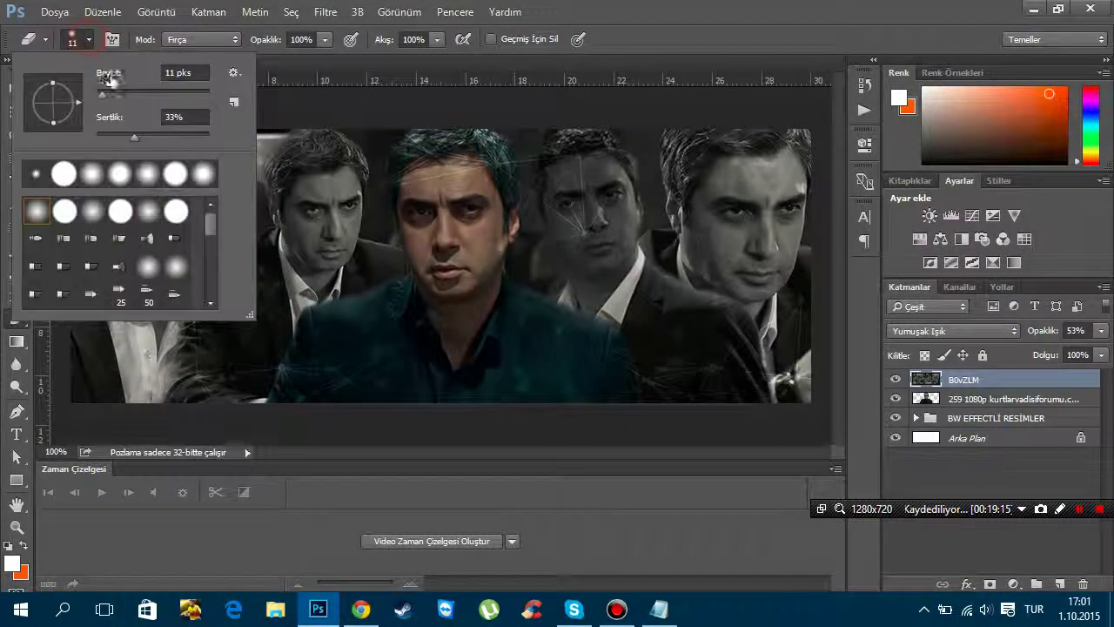
left_click_drag(111, 73, 146, 120)
left_click(566, 211)
mouse_move(567, 211)
left_mouse_down()
mouse_move(558, 173)
mouse_move(570, 242)
left_mouse_up()
left_click_drag(599, 168, 589, 129)
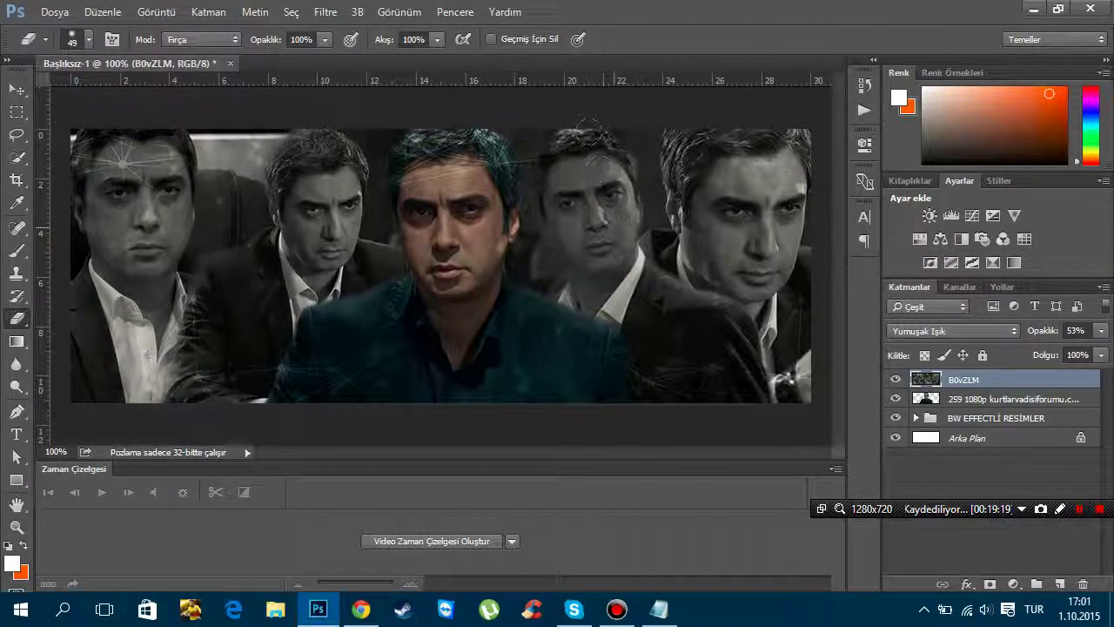
mouse_move(730, 210)
left_mouse_down()
mouse_move(771, 261)
mouse_move(727, 235)
mouse_move(719, 126)
left_mouse_up()
left_click_drag(718, 216, 738, 152)
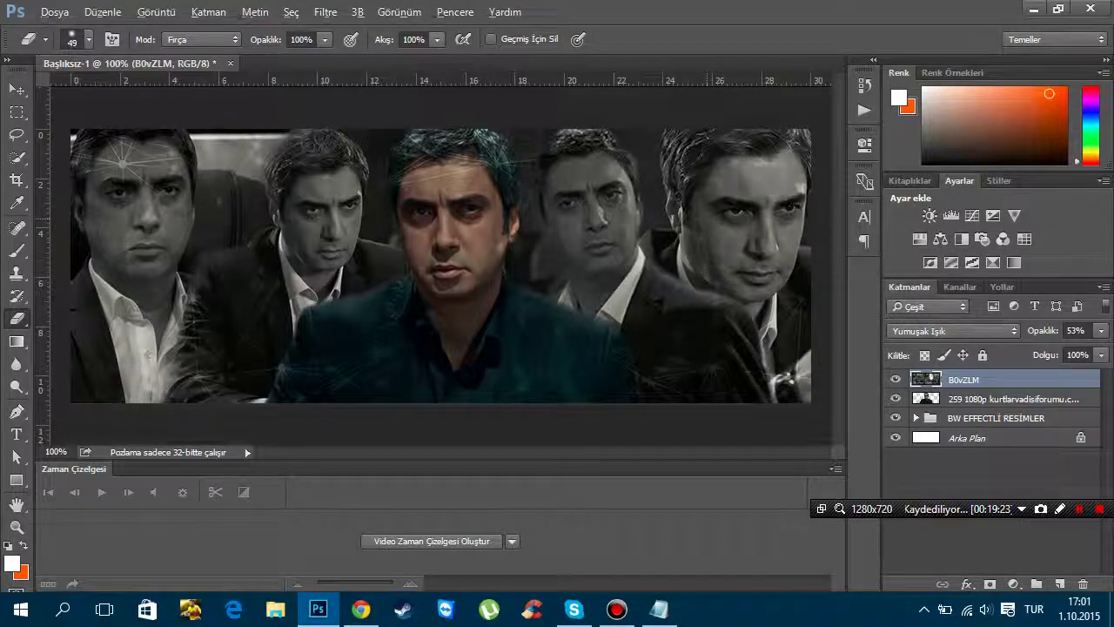
mouse_move(411, 170)
left_mouse_down()
mouse_move(440, 178)
mouse_move(453, 148)
mouse_move(496, 152)
mouse_move(459, 181)
mouse_move(409, 187)
left_mouse_up()
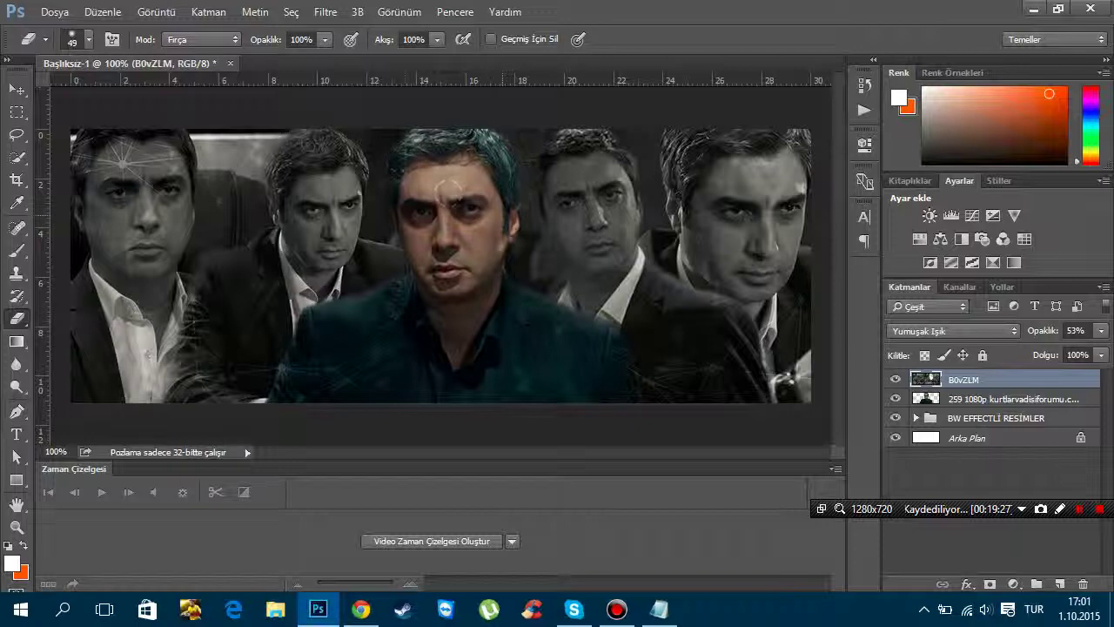
key("ctrl+alt+z")
key("ctrl+alt+z")
key("ctrl+alt+z")
key("ctrl+alt+z")
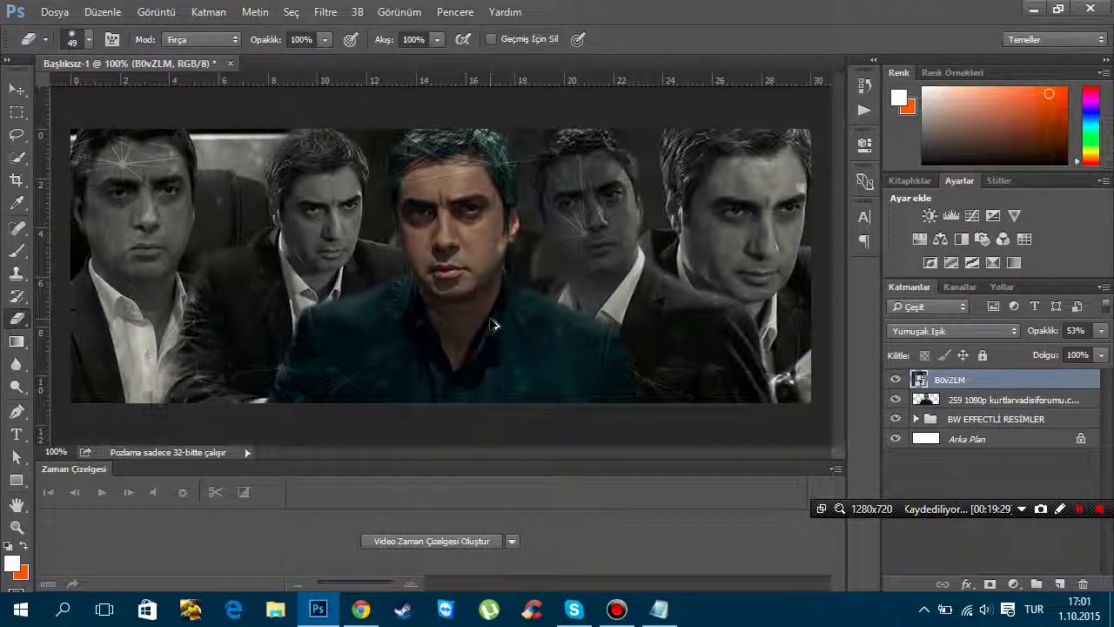
Rasterize B0vZLM again and erase it from the fourth, central and leftmost men's faces
left_click(590, 237)
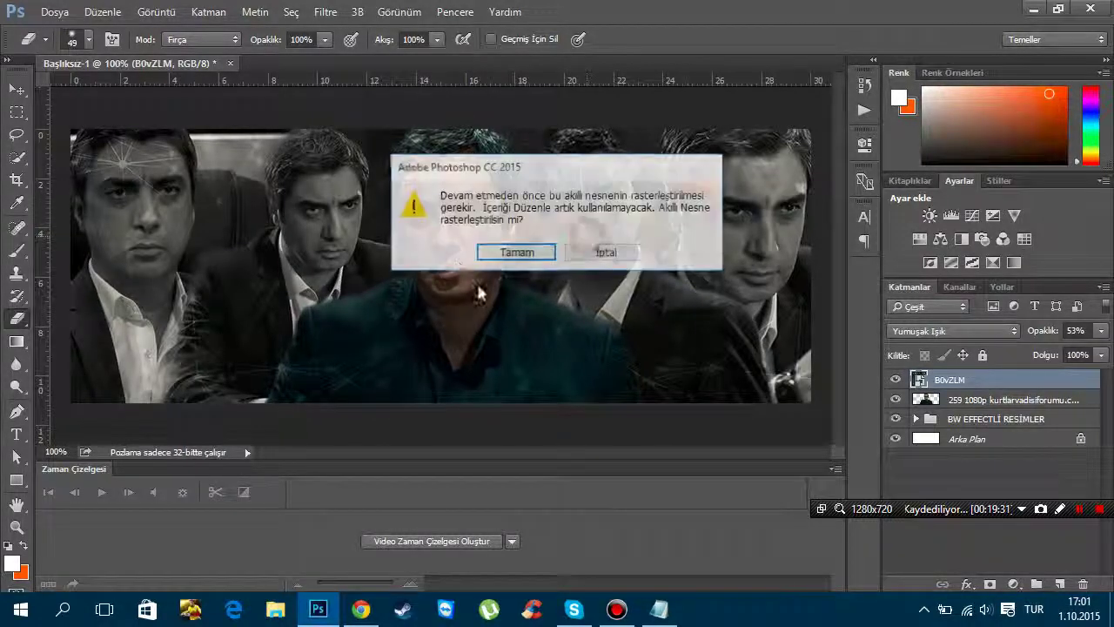
key("Return")
left_click_drag(592, 240, 561, 139)
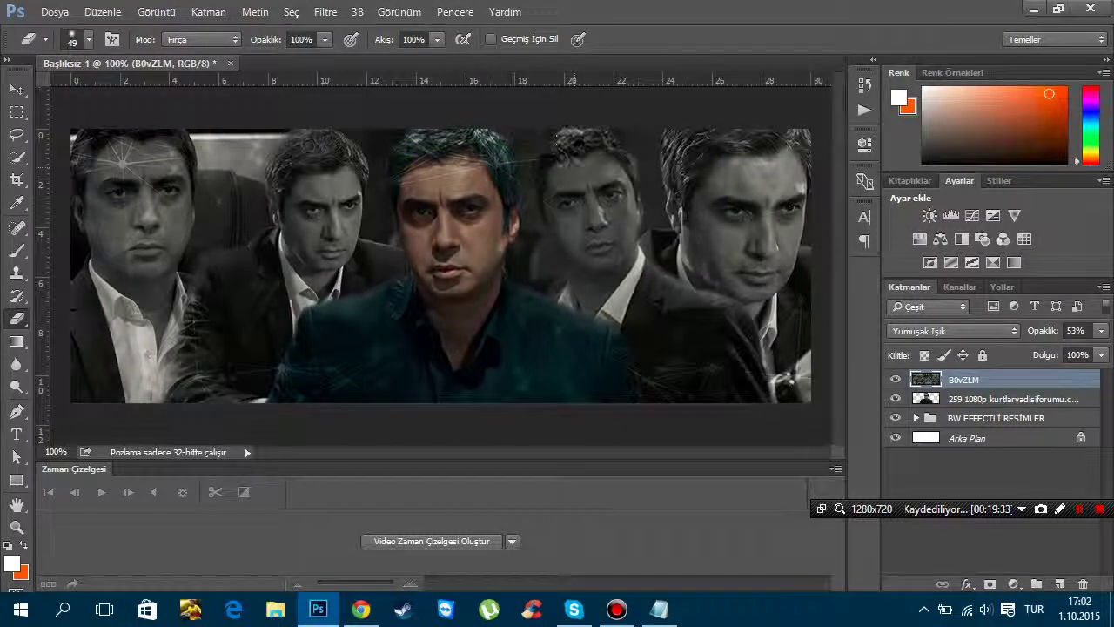
left_click_drag(601, 256, 620, 174)
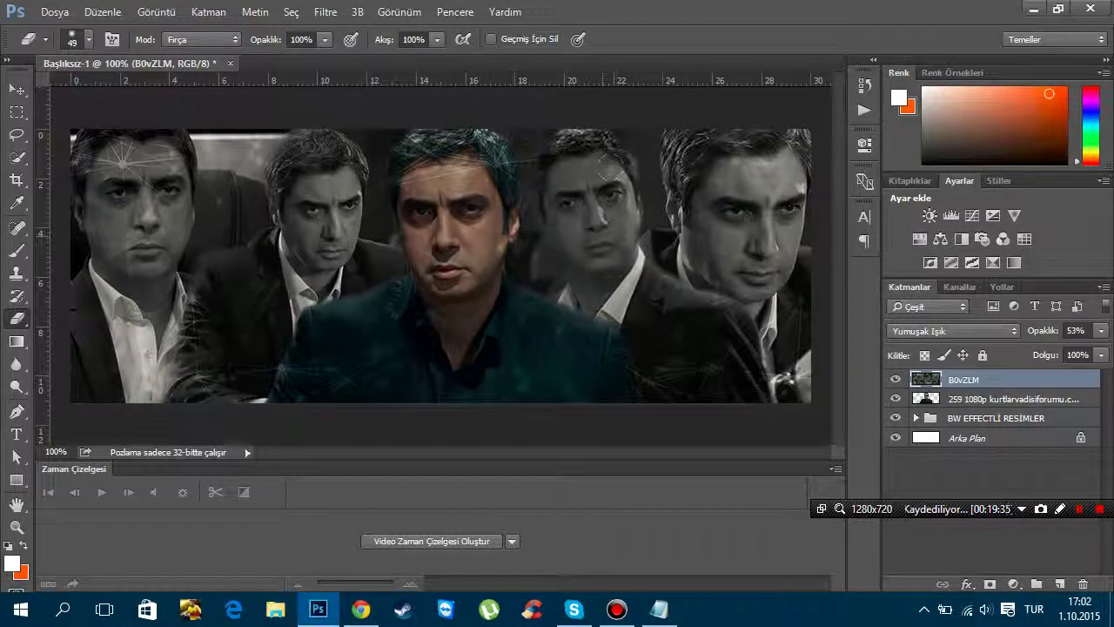
mouse_move(460, 173)
left_mouse_down()
mouse_move(496, 209)
mouse_move(450, 183)
left_mouse_up()
left_click_drag(445, 240, 452, 283)
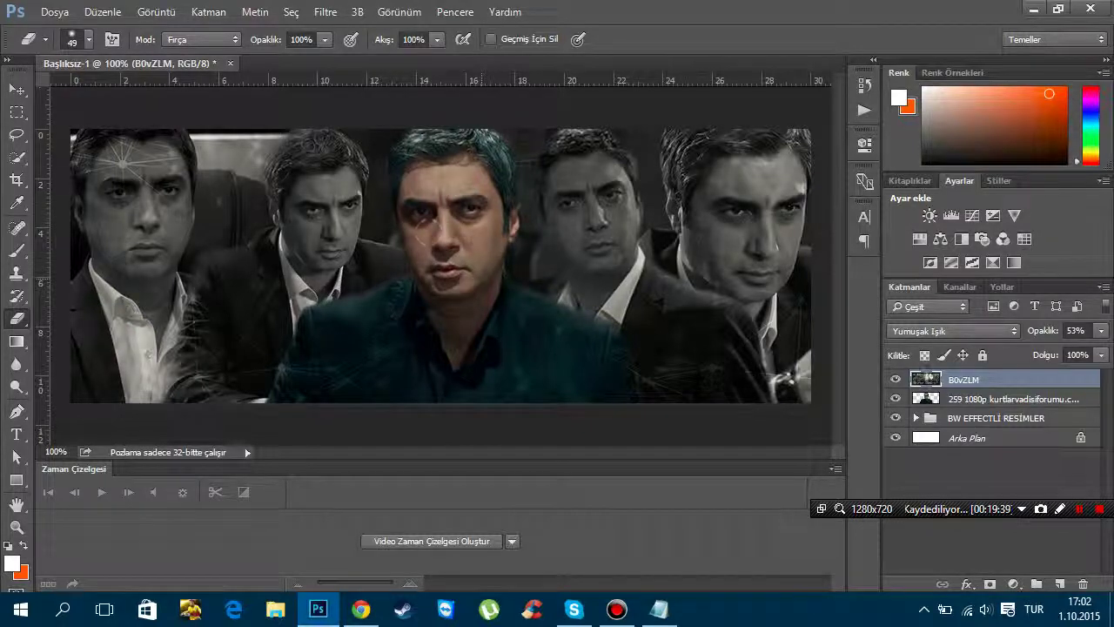
mouse_move(122, 183)
left_mouse_down()
mouse_move(87, 139)
mouse_move(157, 157)
mouse_move(157, 213)
mouse_move(135, 222)
left_mouse_up()
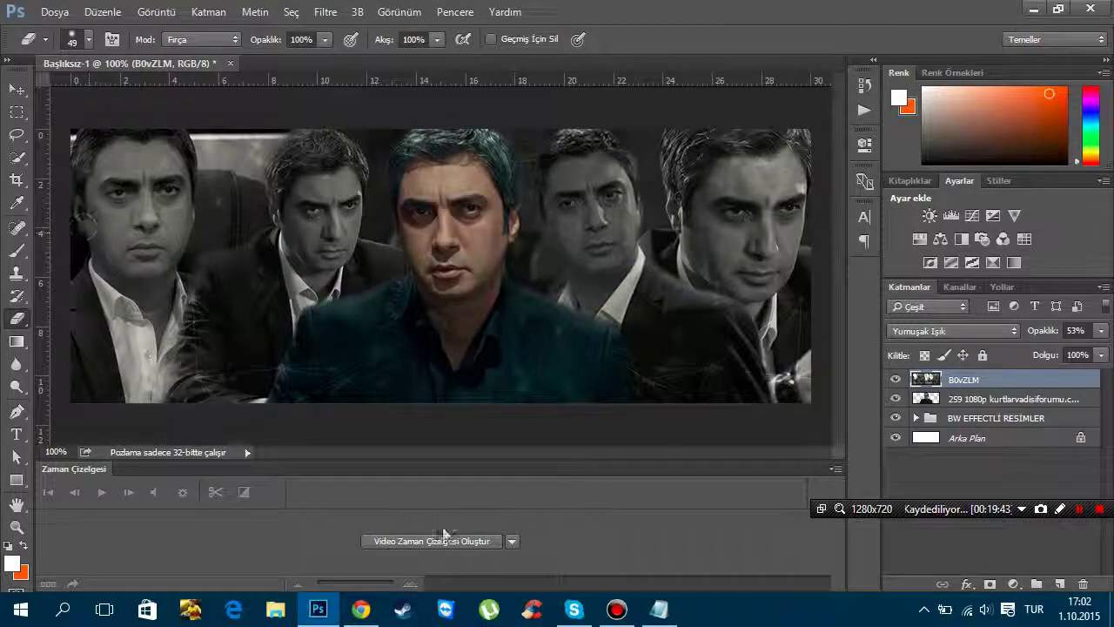
Place geometric_texture_5, scaled to 88.69% to span the banner
left_click(54, 12)
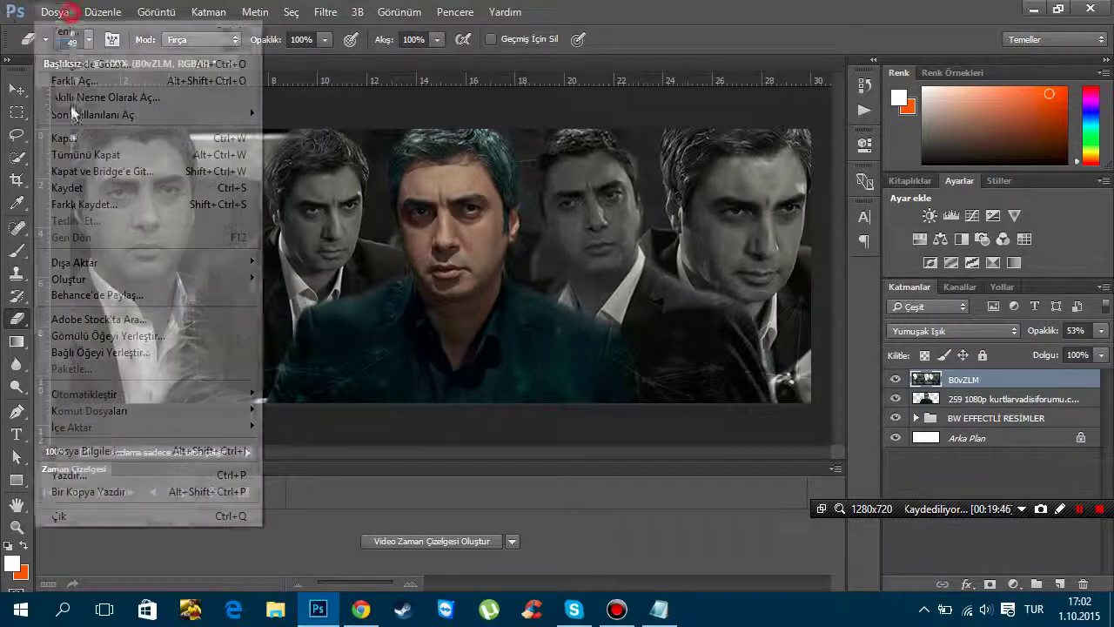
left_click(131, 331)
left_click(244, 228)
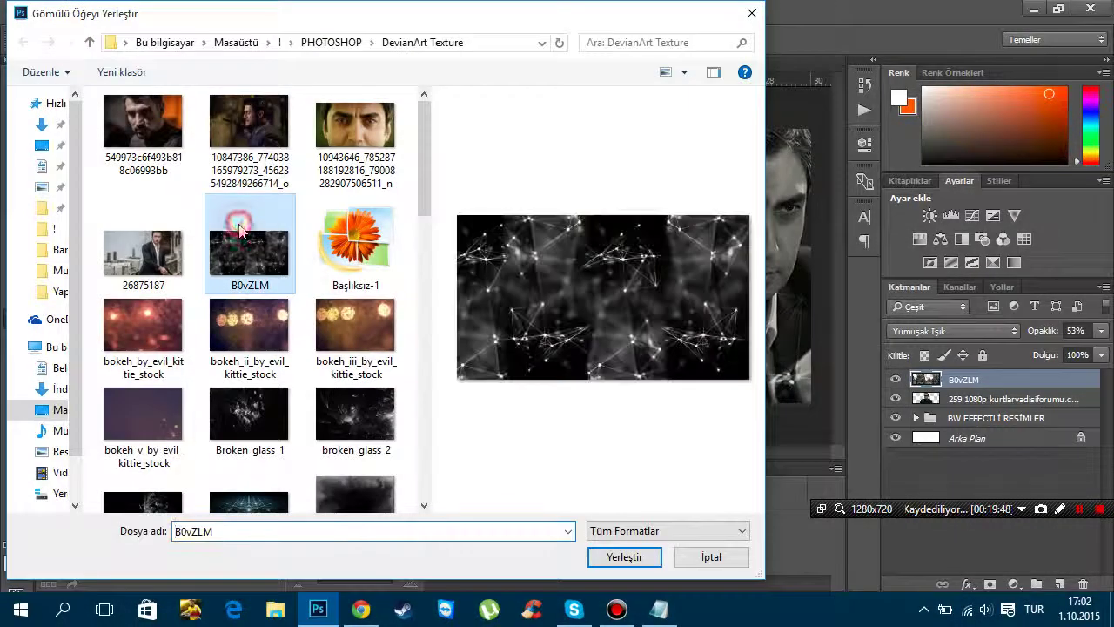
left_click(327, 266)
scroll(284, 328, "down", 3)
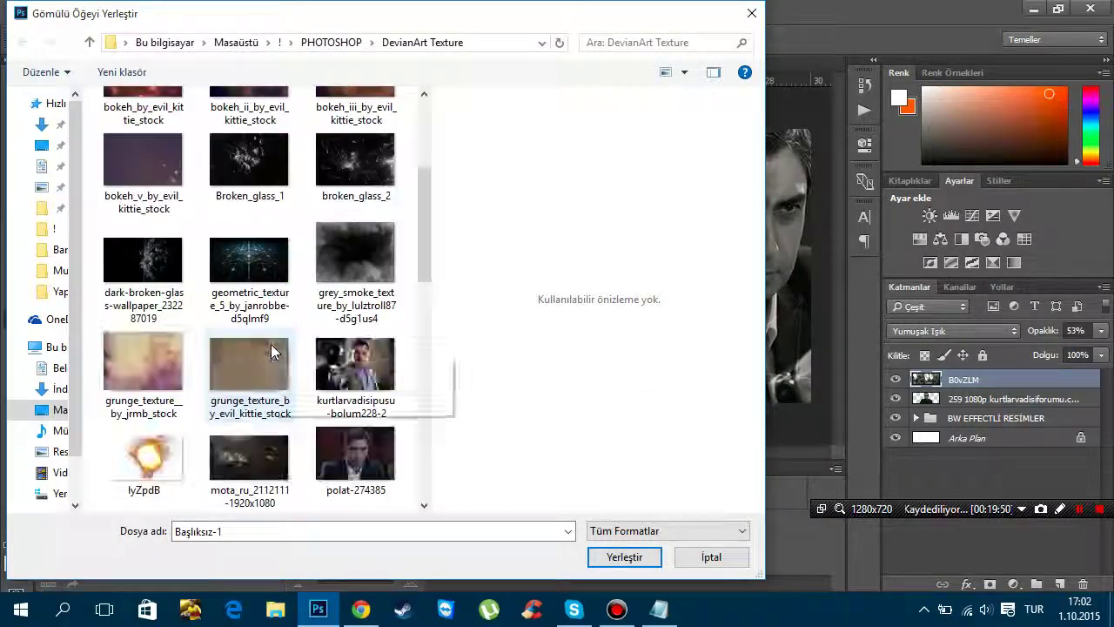
left_click(246, 283)
double_click(246, 283)
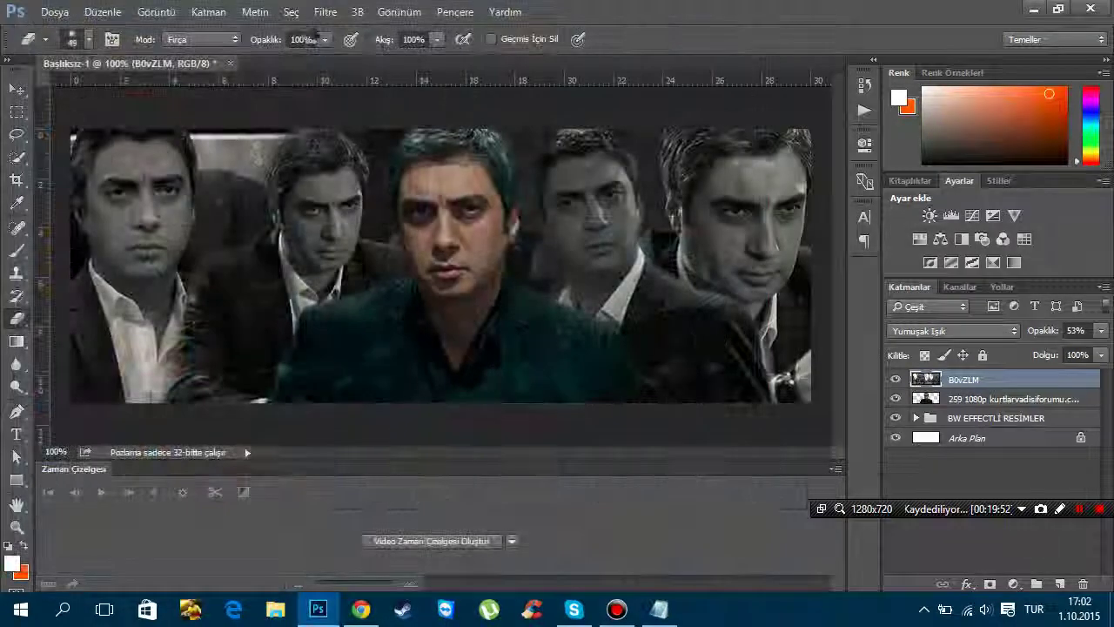
left_click_drag(254, 40, 667, 40)
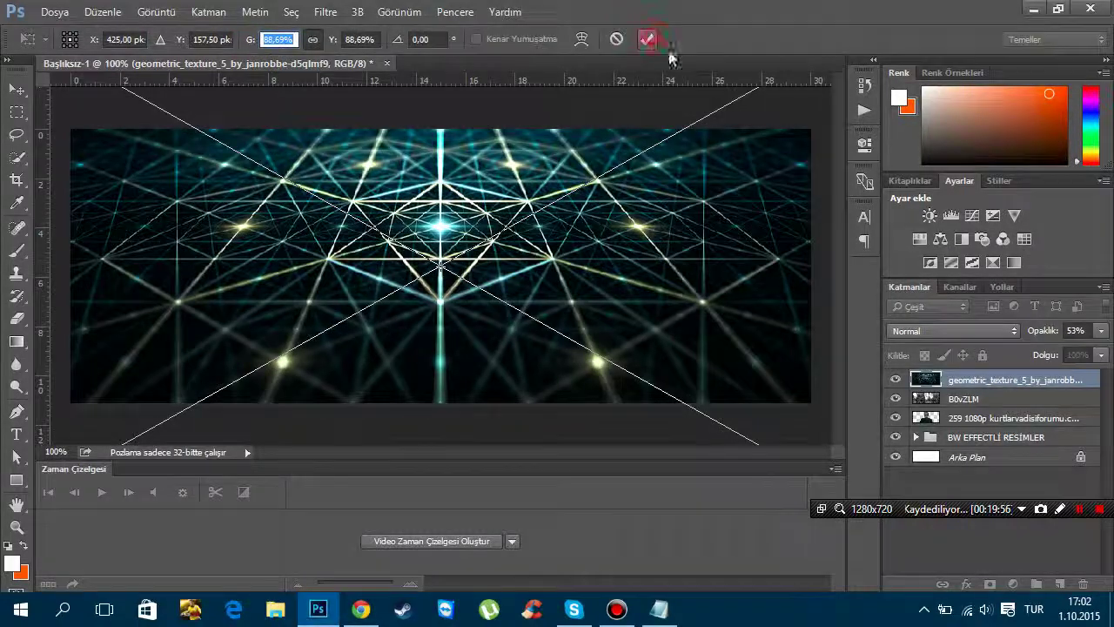
key("Return")
Blend geometric_texture_5 in Yumuşak Işık (Soft Light) at 13% opacity
key("e")
left_click(954, 331)
left_click(894, 174)
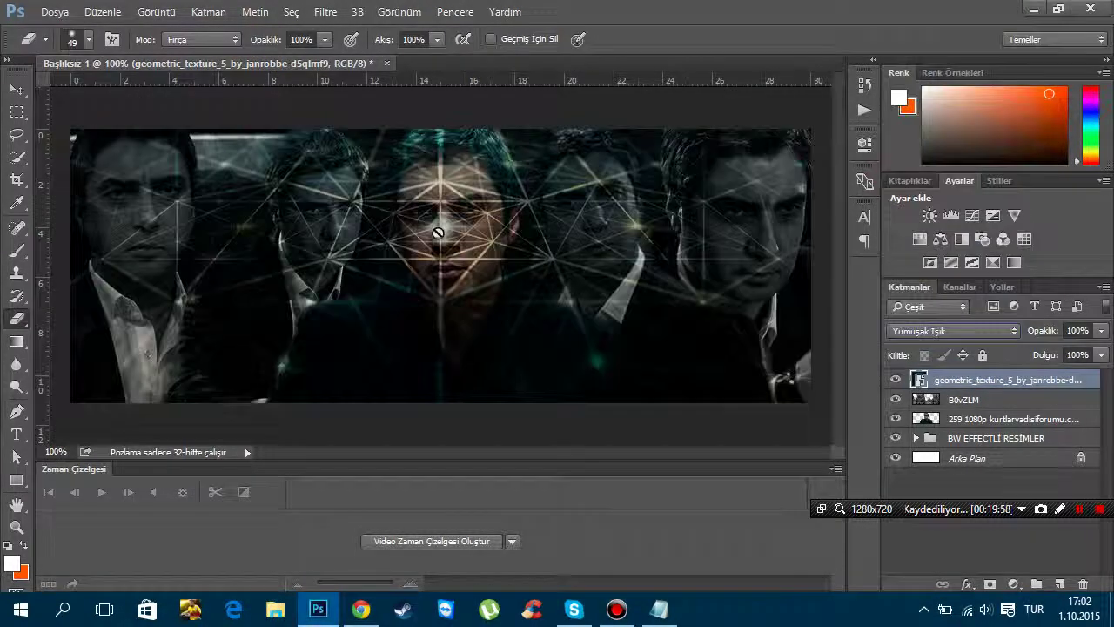
left_click_drag(1042, 331, 1007, 334)
left_click_drag(984, 336, 975, 336)
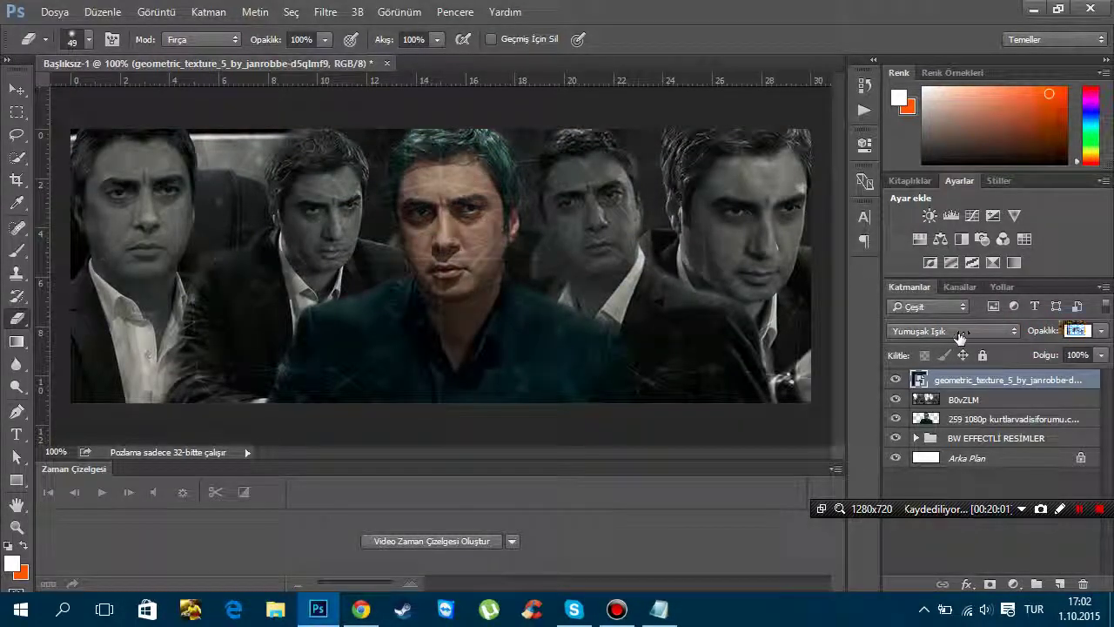
left_click_drag(962, 336, 960, 336)
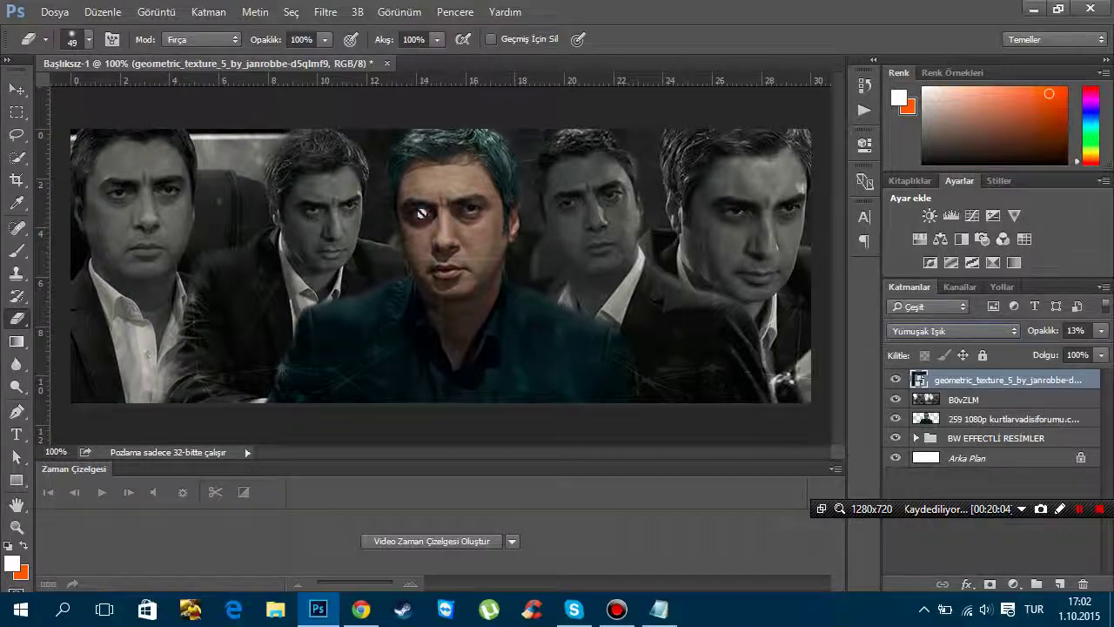
Rasterize the texture, erase it off the fourth and second men's faces, and reopen Place Embedded
left_click(422, 213)
left_click(509, 251)
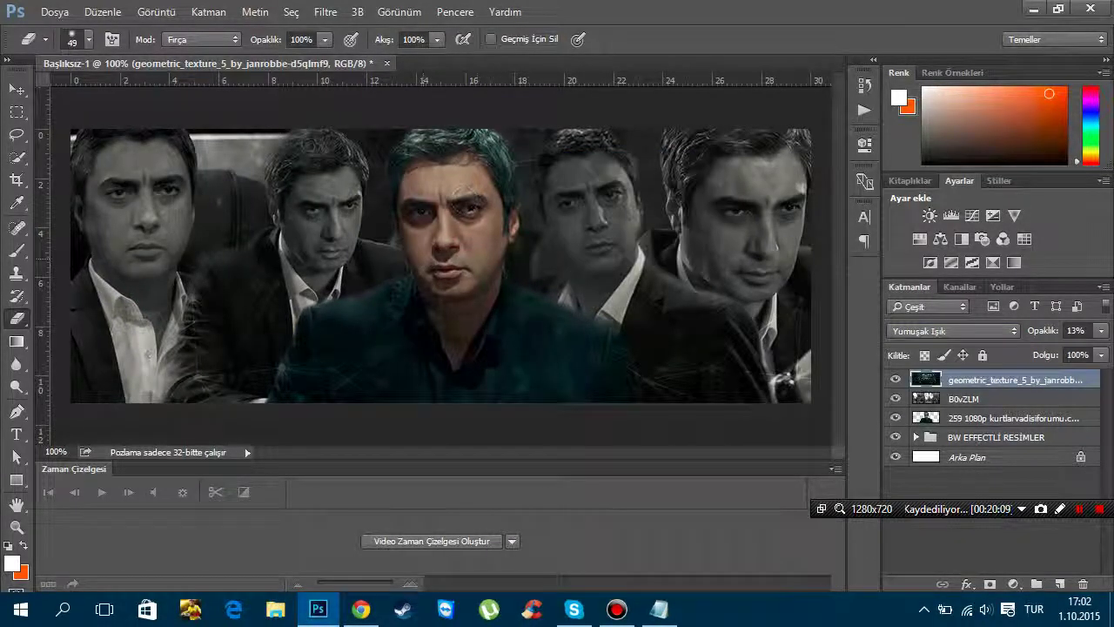
mouse_move(610, 200)
left_mouse_down()
mouse_move(598, 237)
mouse_move(571, 150)
left_mouse_up()
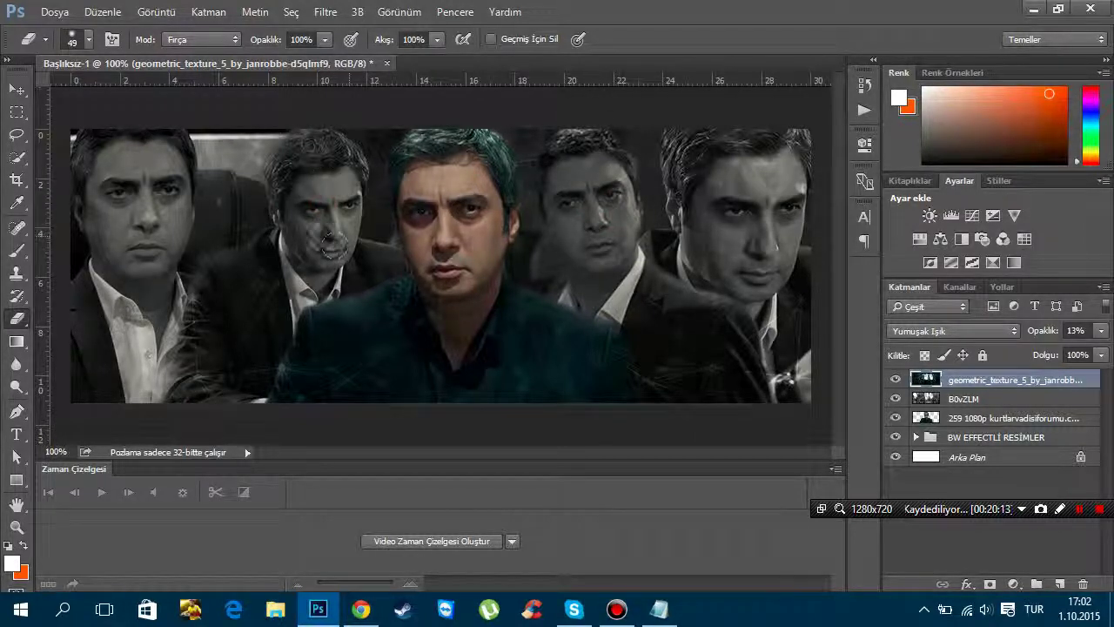
left_click_drag(315, 207, 310, 215)
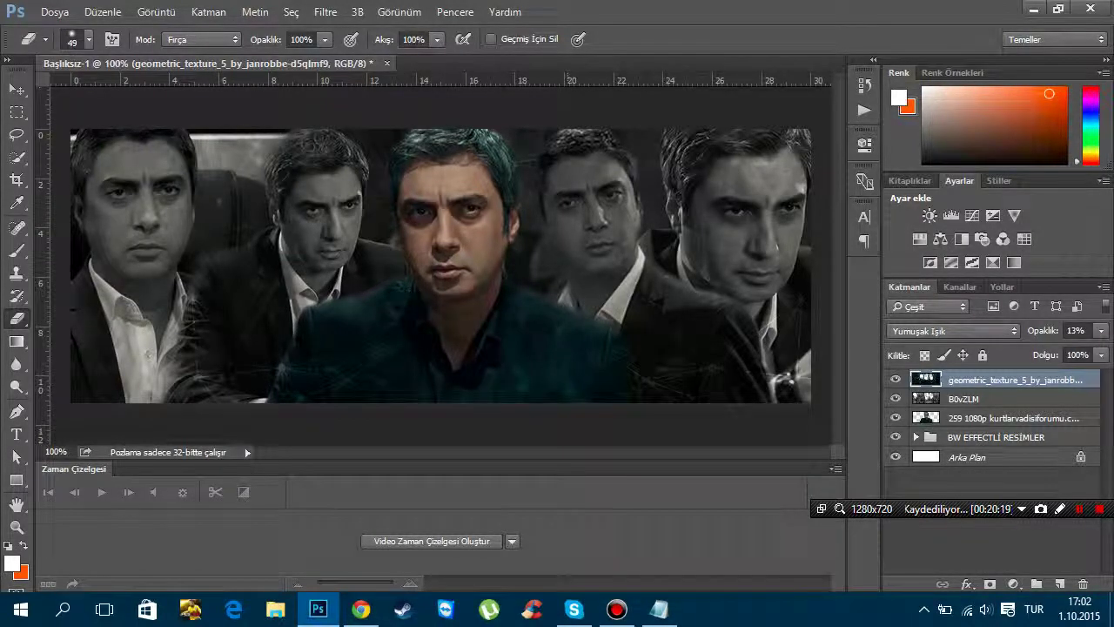
left_click(894, 379)
left_click(54, 12)
left_click(139, 323)
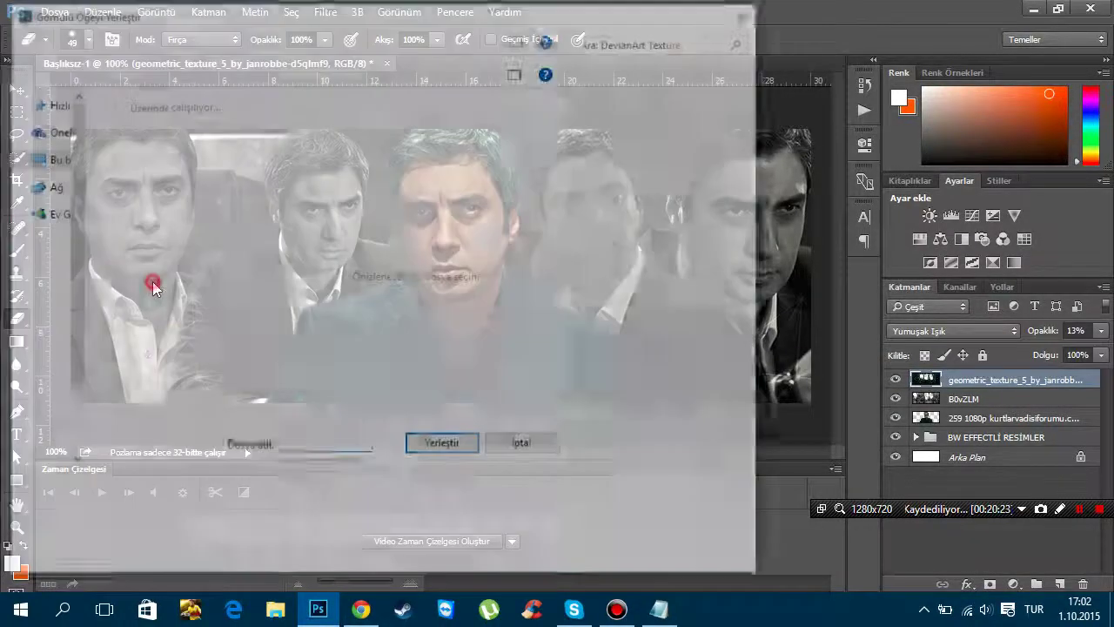
Place texture_20_by_jadedreality, scaled to 111.5% to cover the banner
left_click(386, 227)
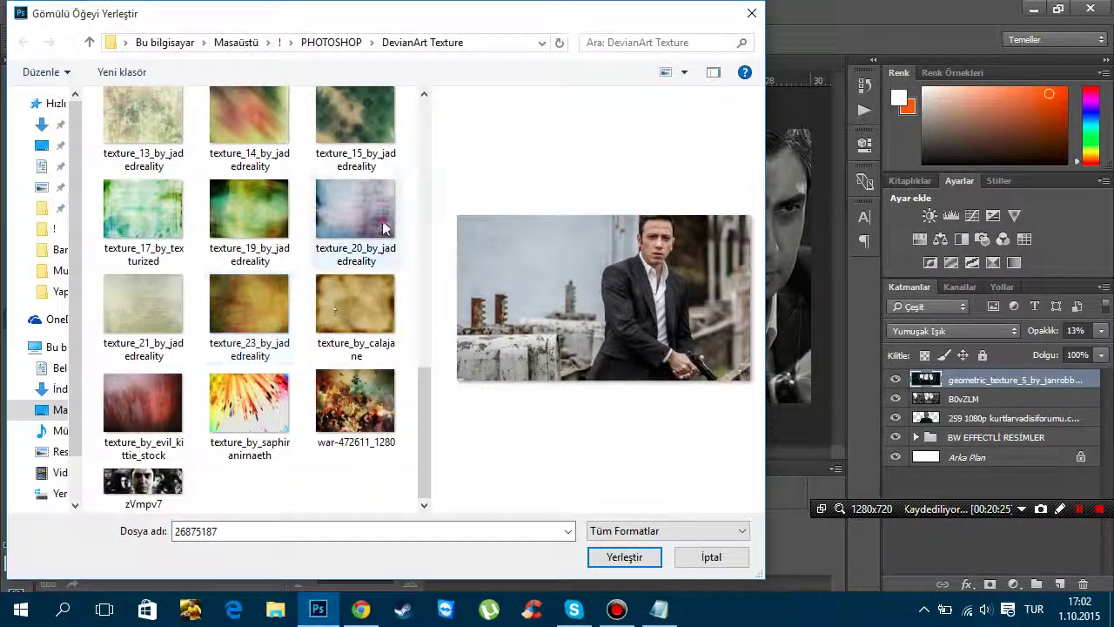
left_click(144, 317)
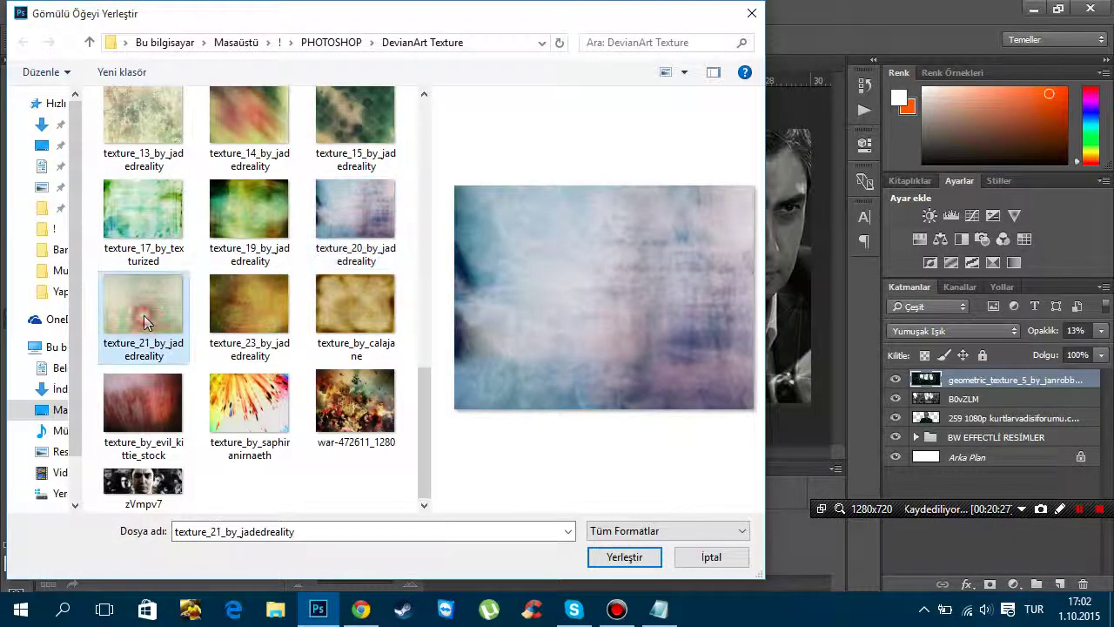
double_click(337, 212)
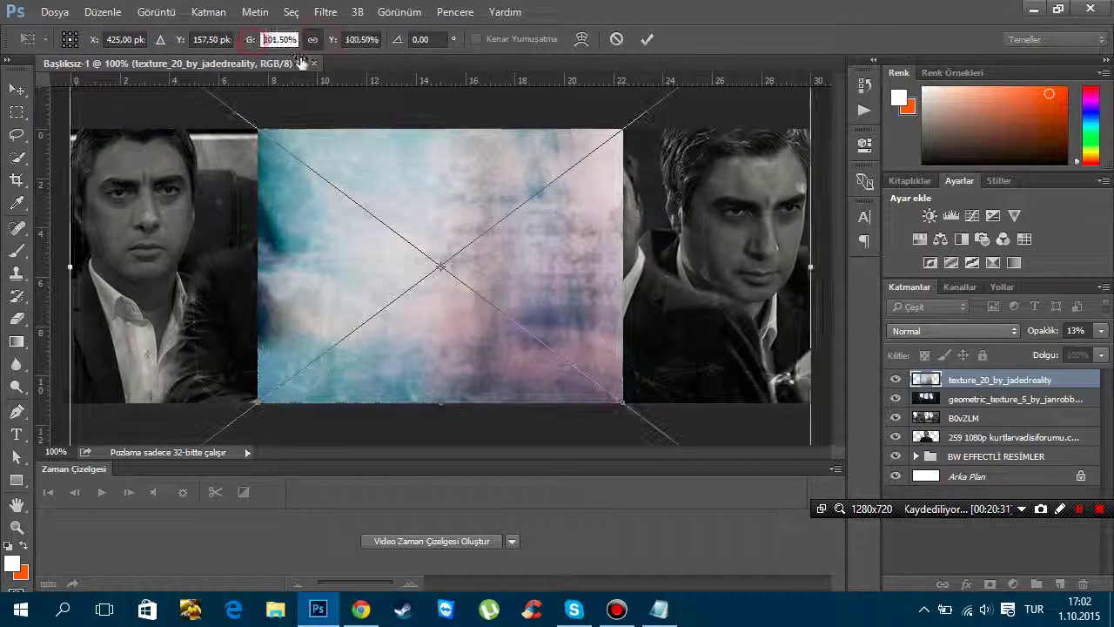
left_click_drag(248, 44, 623, 60)
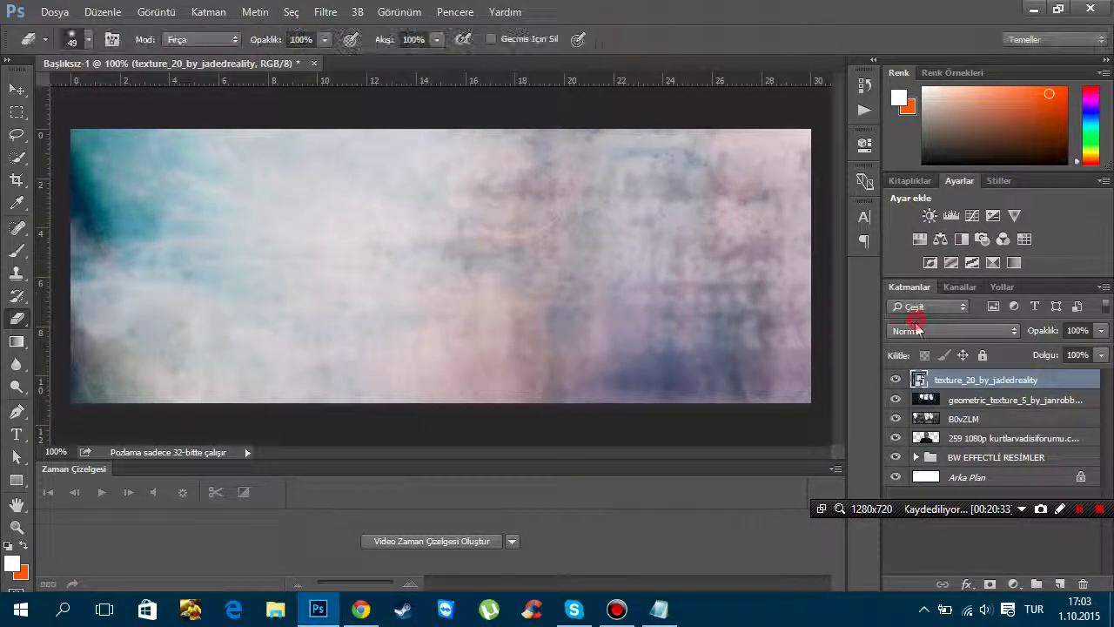
left_click(918, 330)
Try Soft Light and Açıklaştır on texture_20, fade it to 0%, and delete the layer
left_click(901, 180)
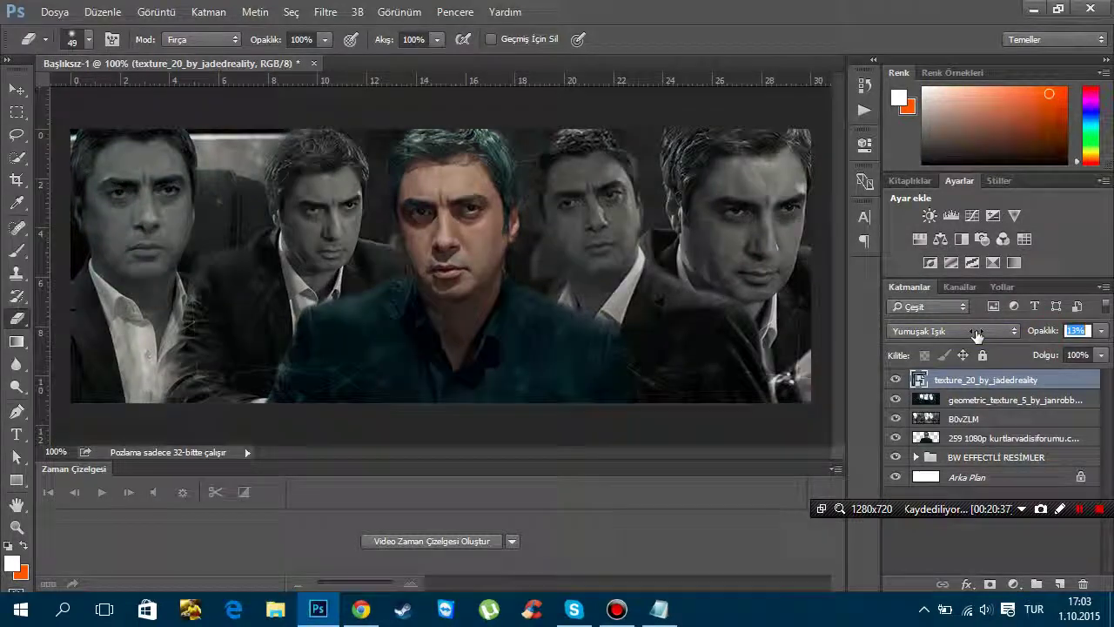
type("22")
left_click(985, 336)
left_click(975, 336)
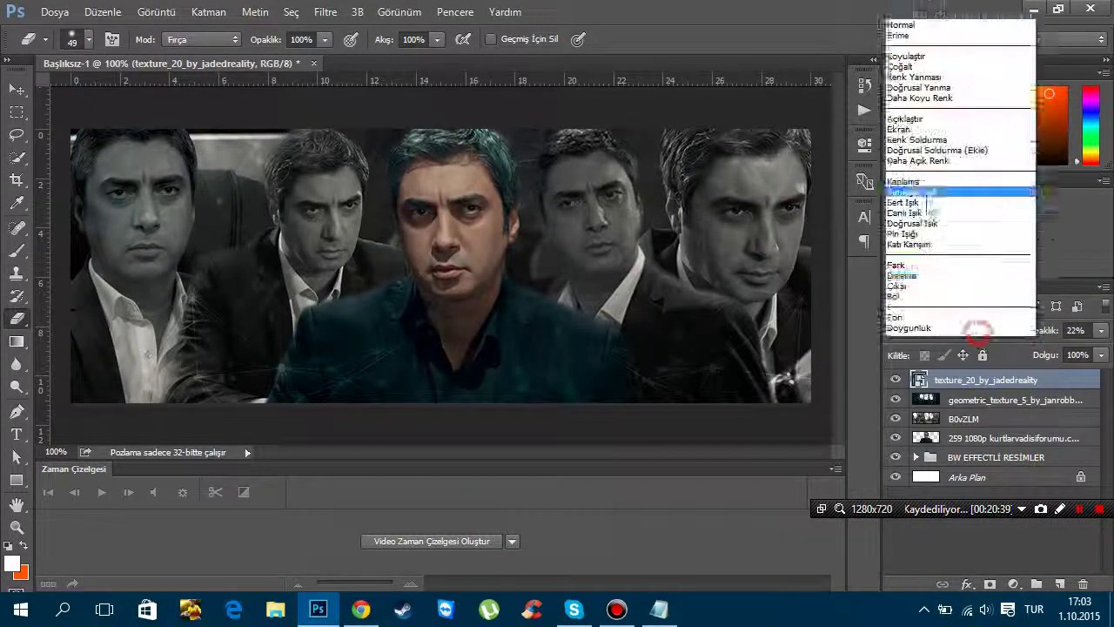
left_click(910, 108)
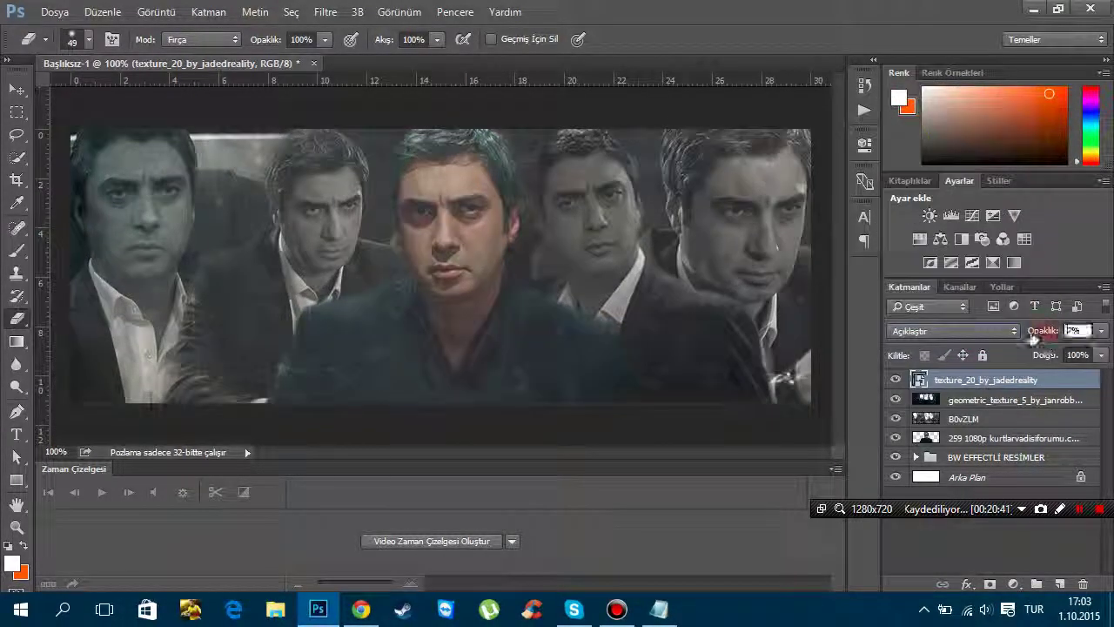
left_click_drag(1038, 333, 941, 384)
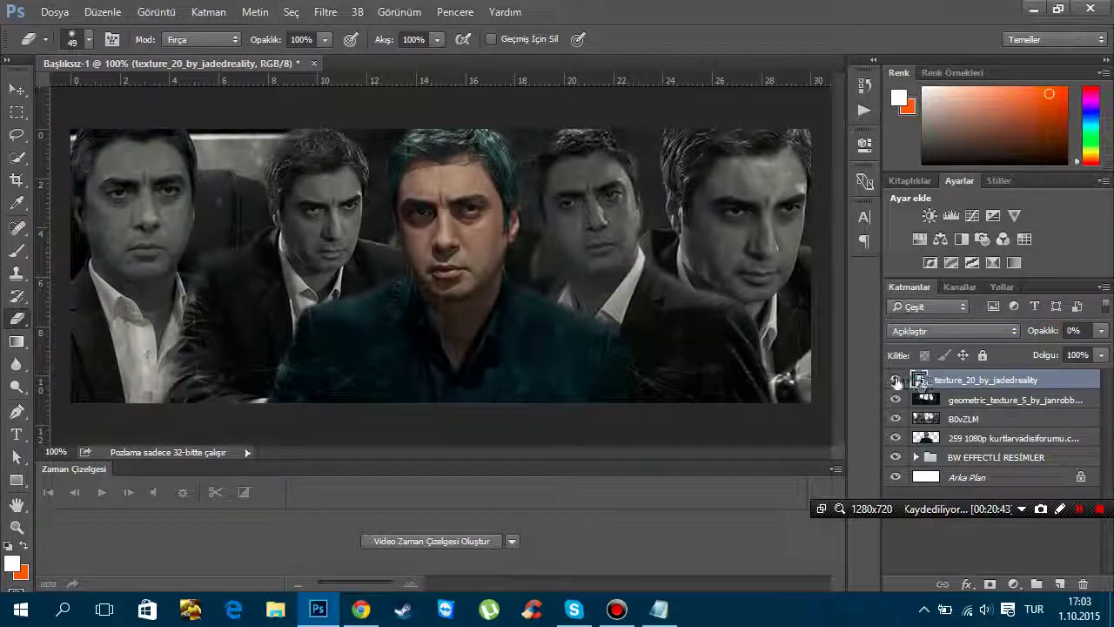
key("Delete")
left_click(54, 13)
Place mg_3771-copy1 from the Özel PNG-B.Ground folder, then cancel the placement
left_click(112, 332)
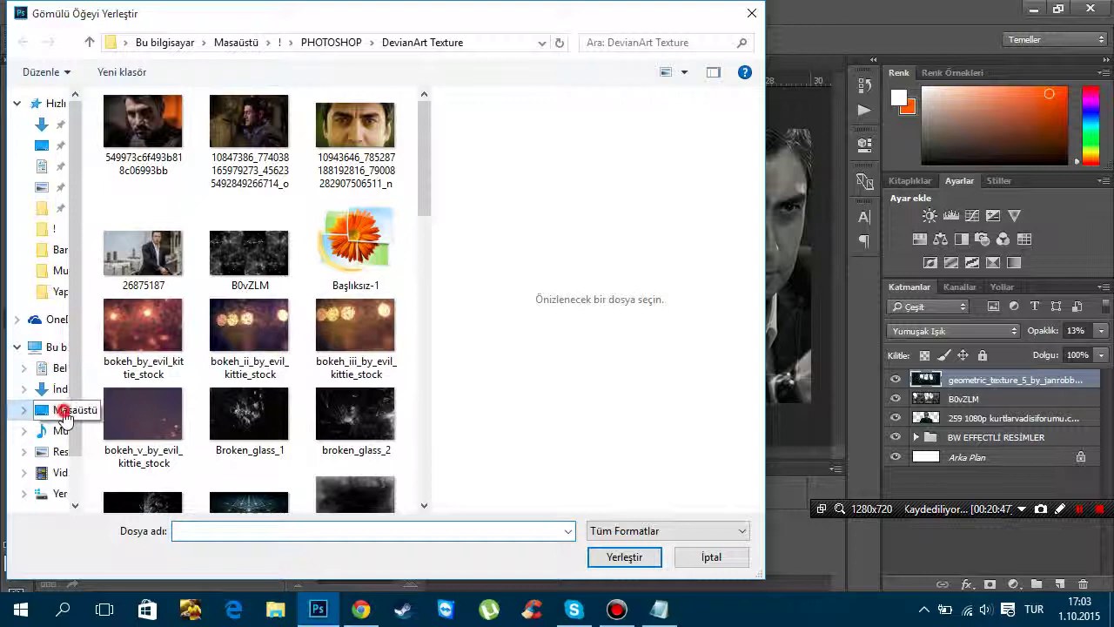
left_click(70, 409)
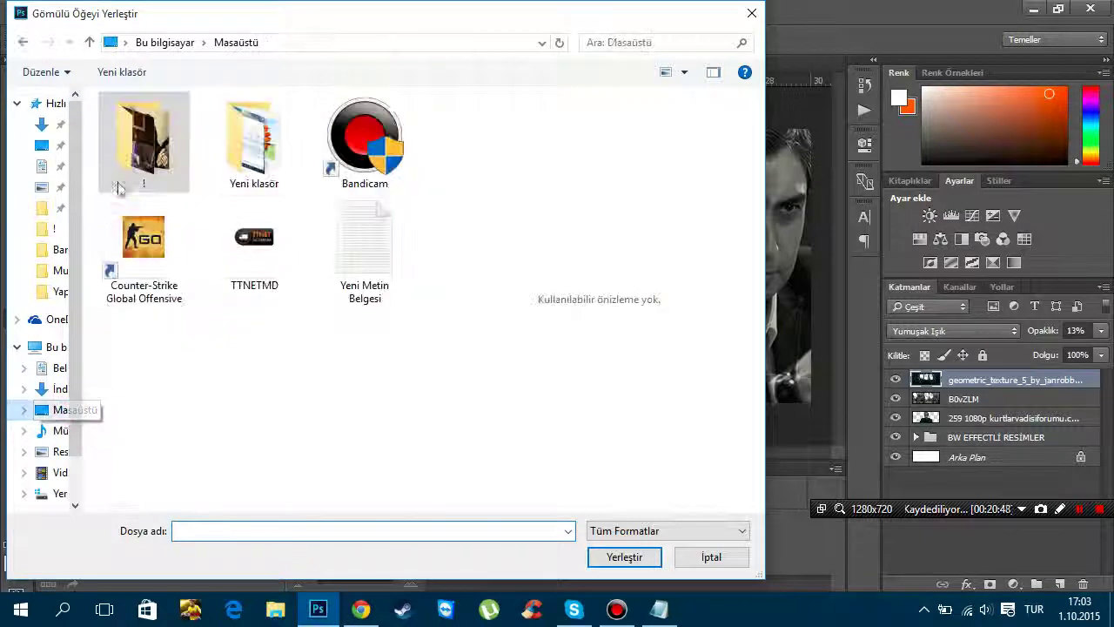
double_click(119, 189)
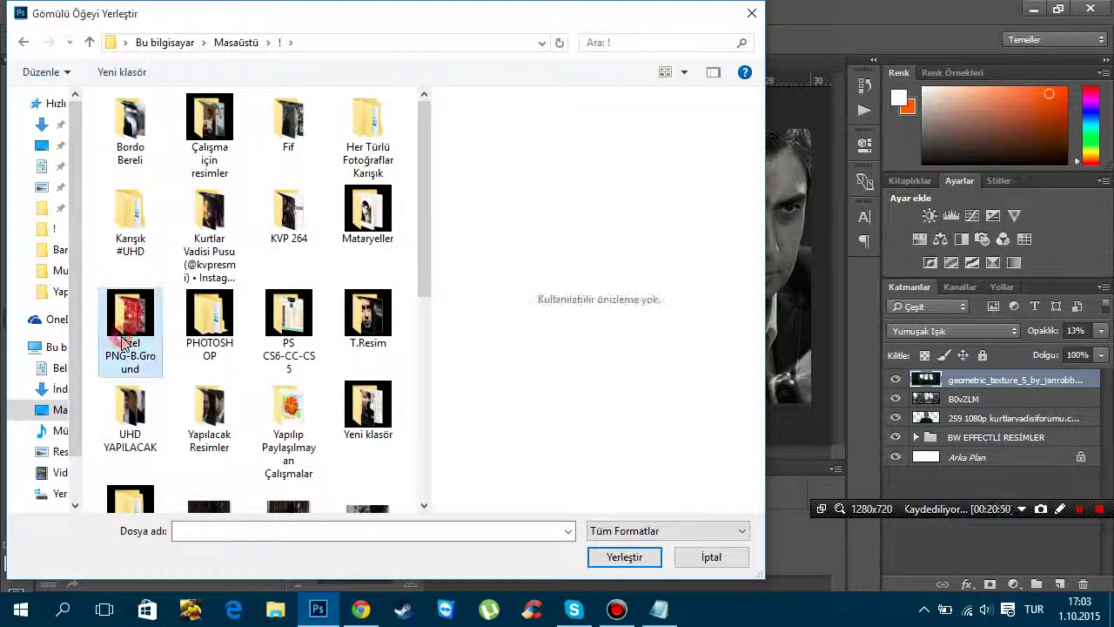
double_click(122, 341)
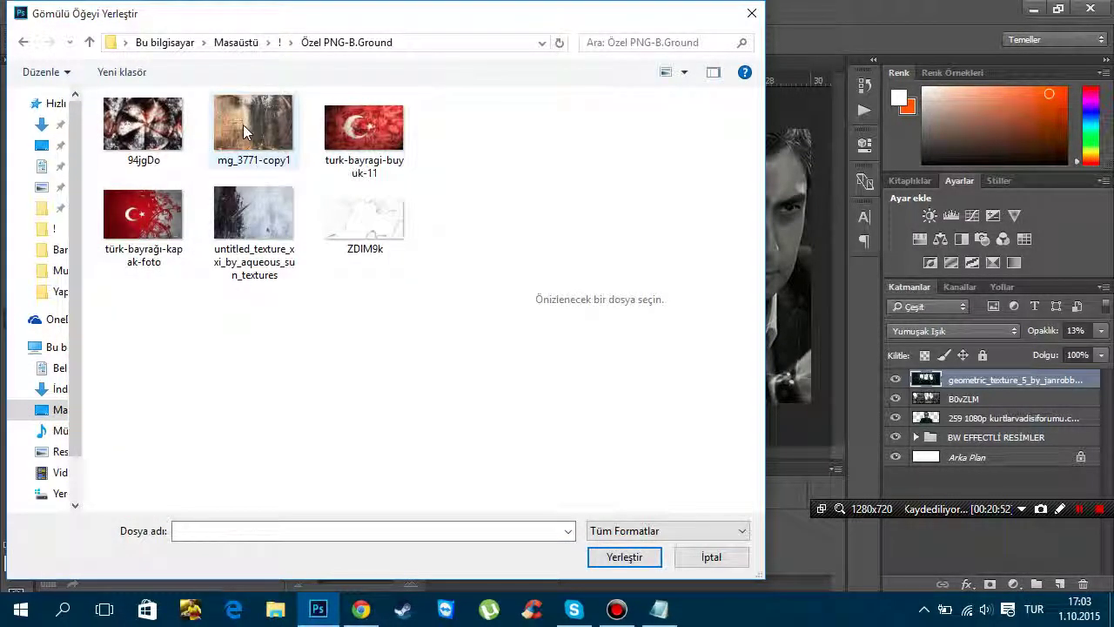
double_click(252, 127)
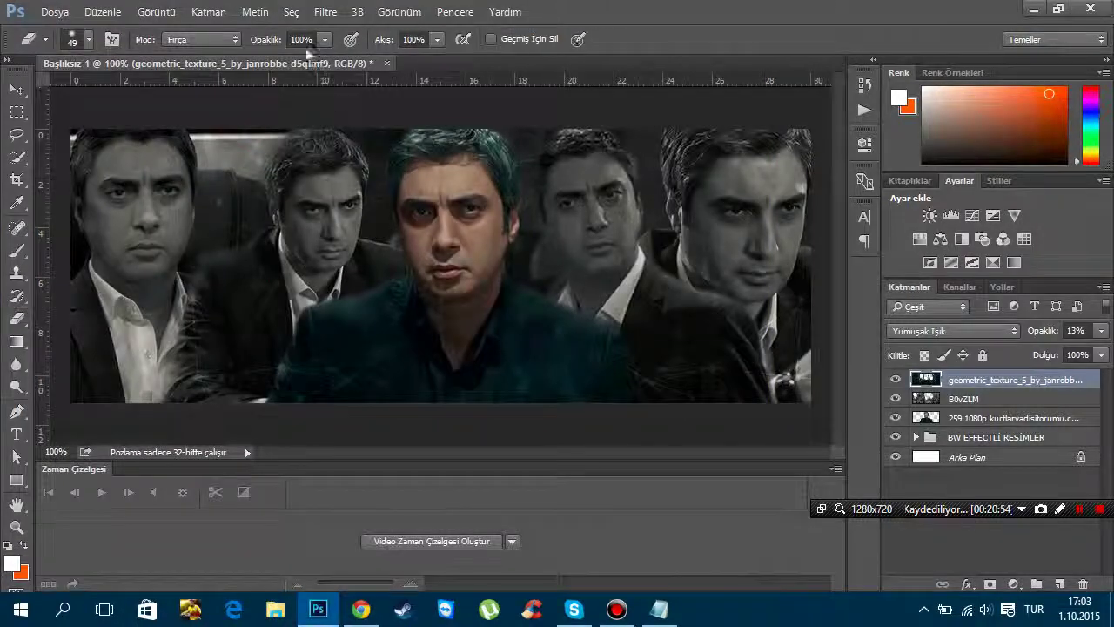
mouse_move(251, 41)
left_mouse_down()
mouse_move(495, 73)
mouse_move(660, 73)
left_mouse_up()
left_click(620, 39)
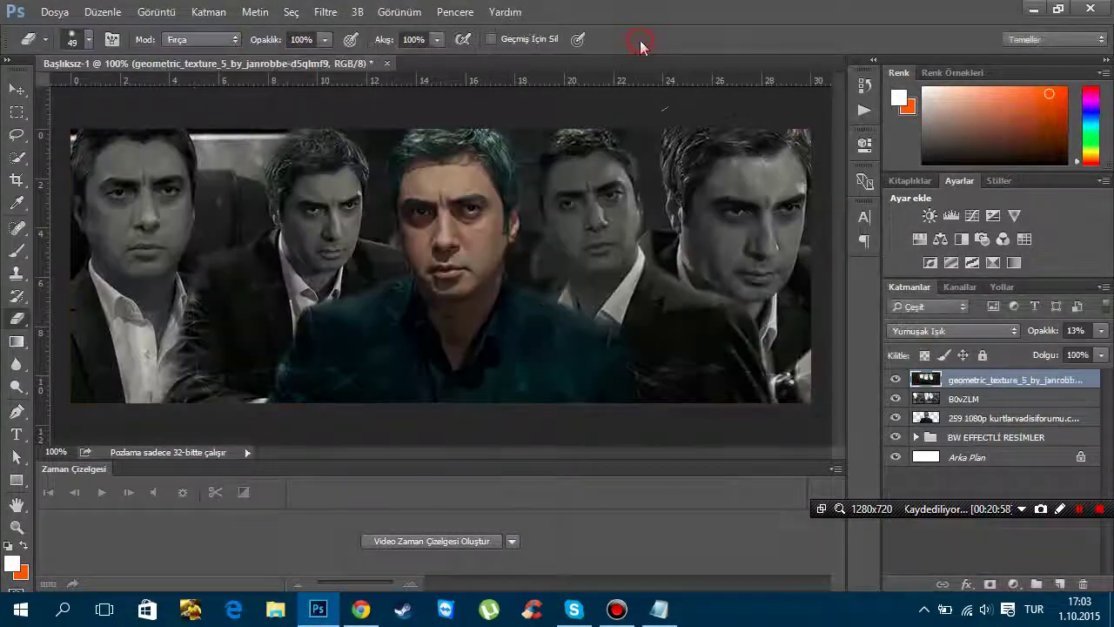
left_click(55, 13)
left_click(96, 336)
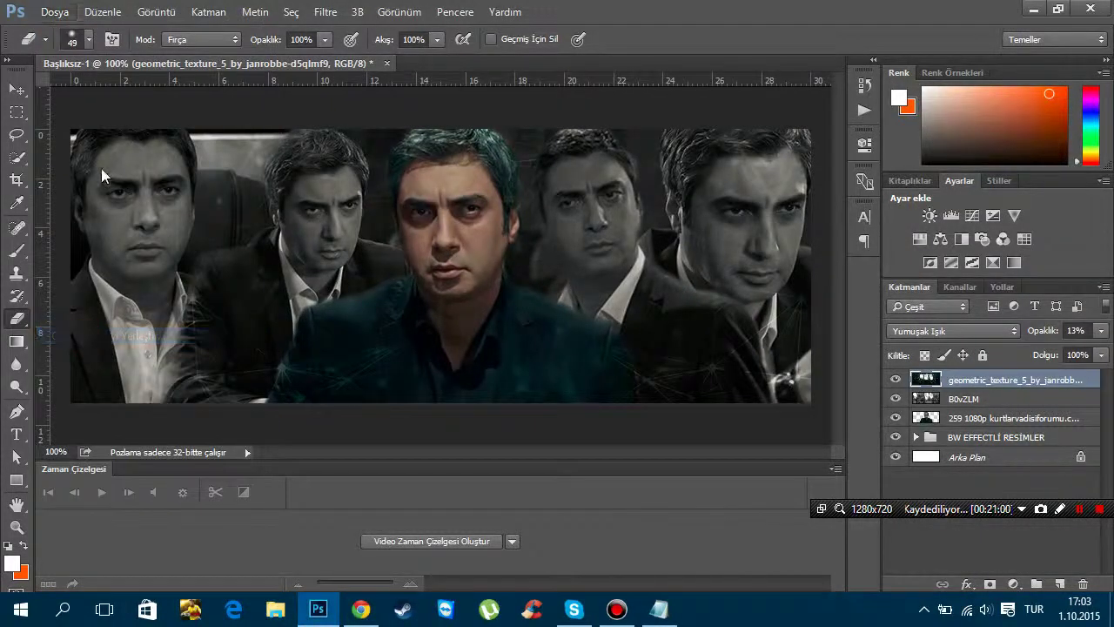
left_click(61, 409)
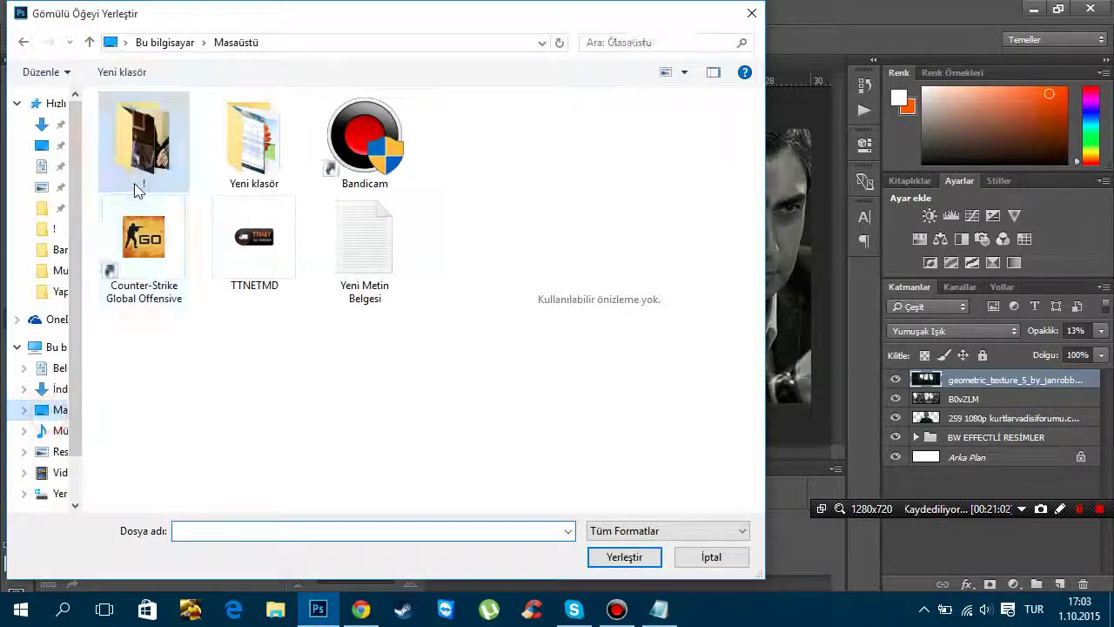
double_click(137, 189)
left_click(216, 324)
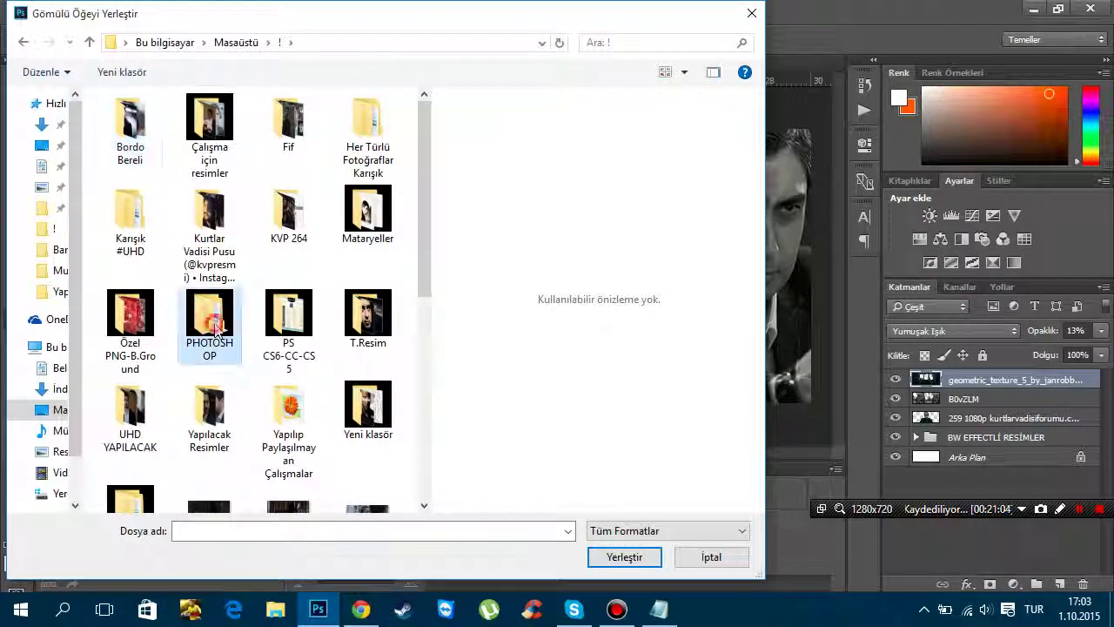
double_click(216, 324)
left_click(149, 252)
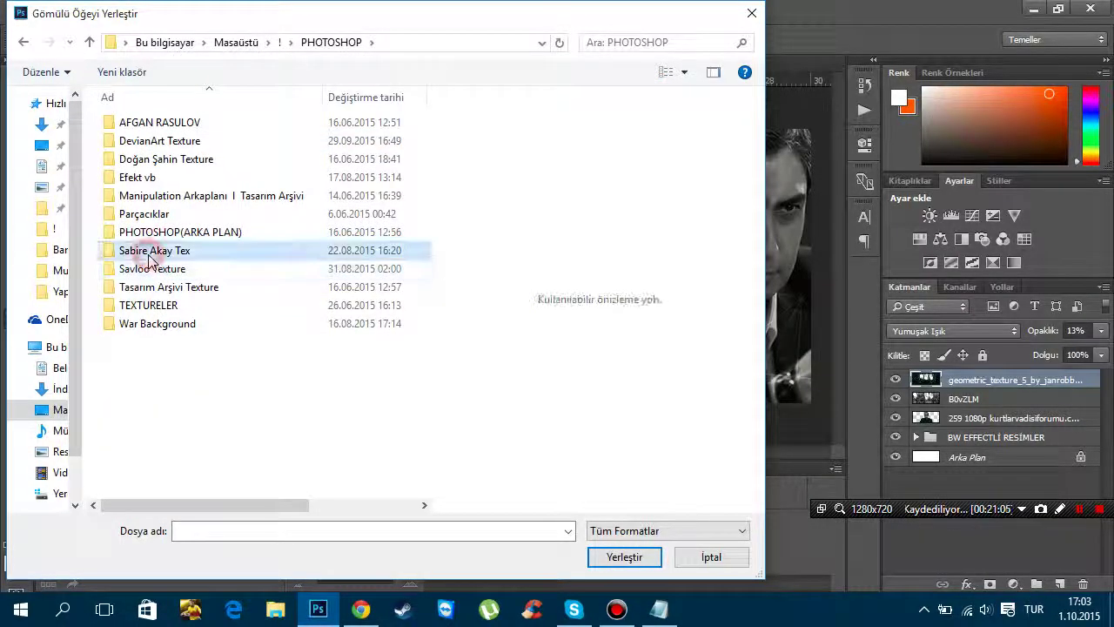
double_click(150, 255)
left_click(143, 161)
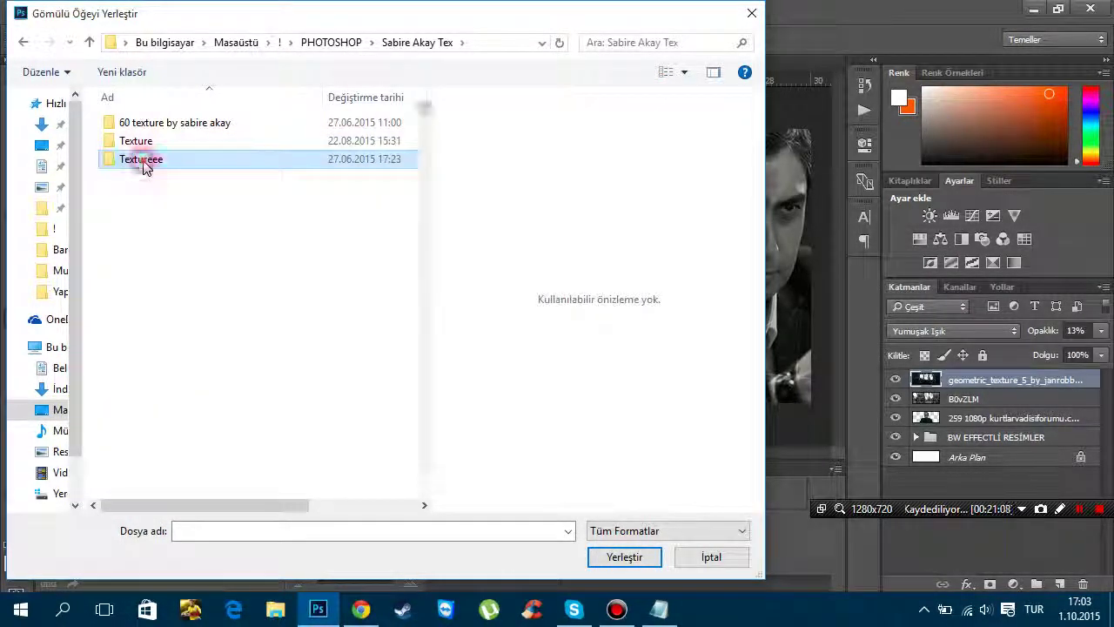
double_click(145, 165)
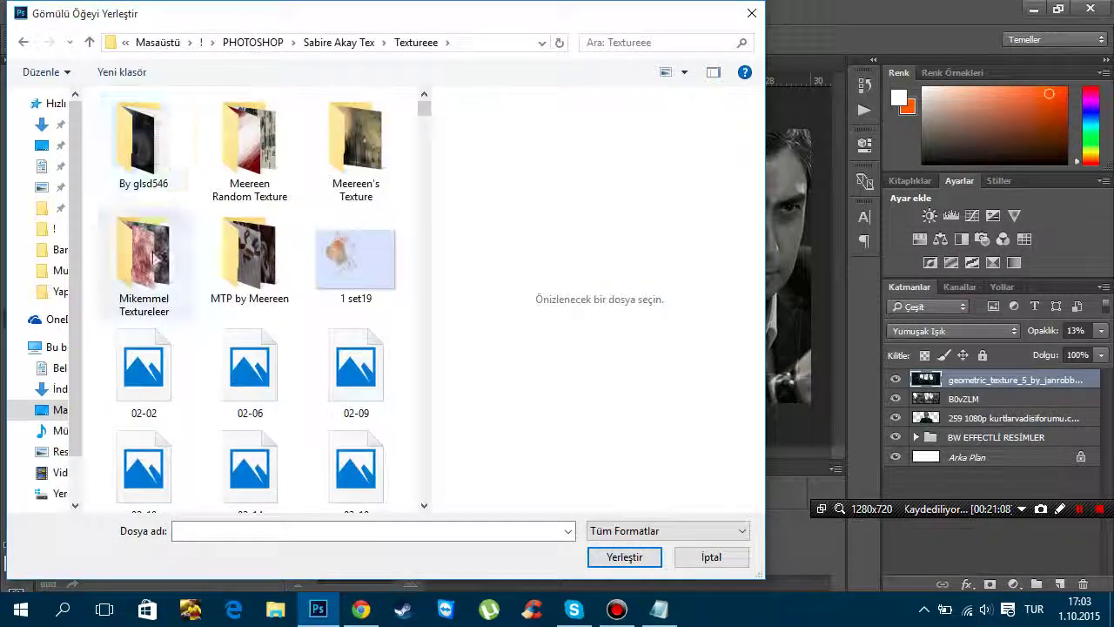
left_click(331, 152)
double_click(331, 152)
double_click(156, 132)
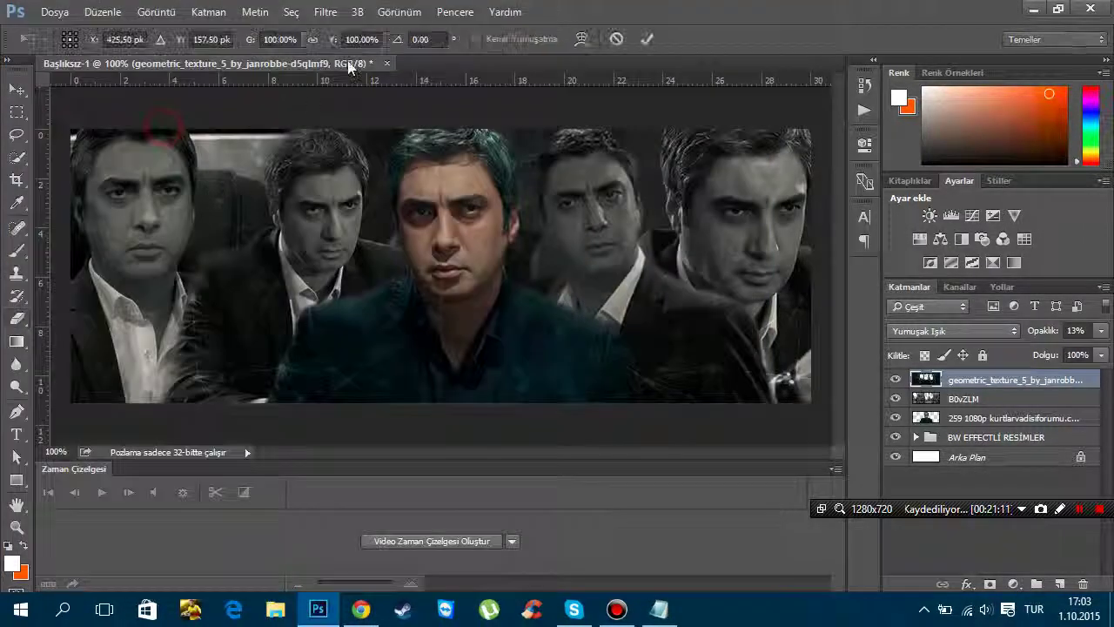
Commit the Meereen Texture and blend it in Soft Light at 85% opacity
left_click(647, 39)
left_click(920, 330)
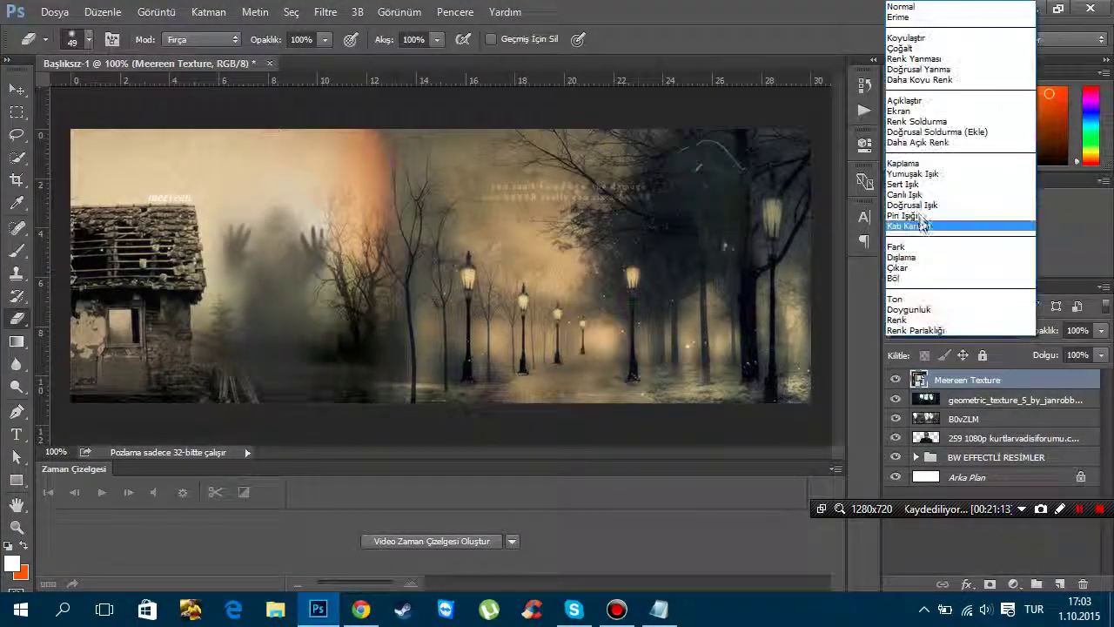
left_click(912, 175)
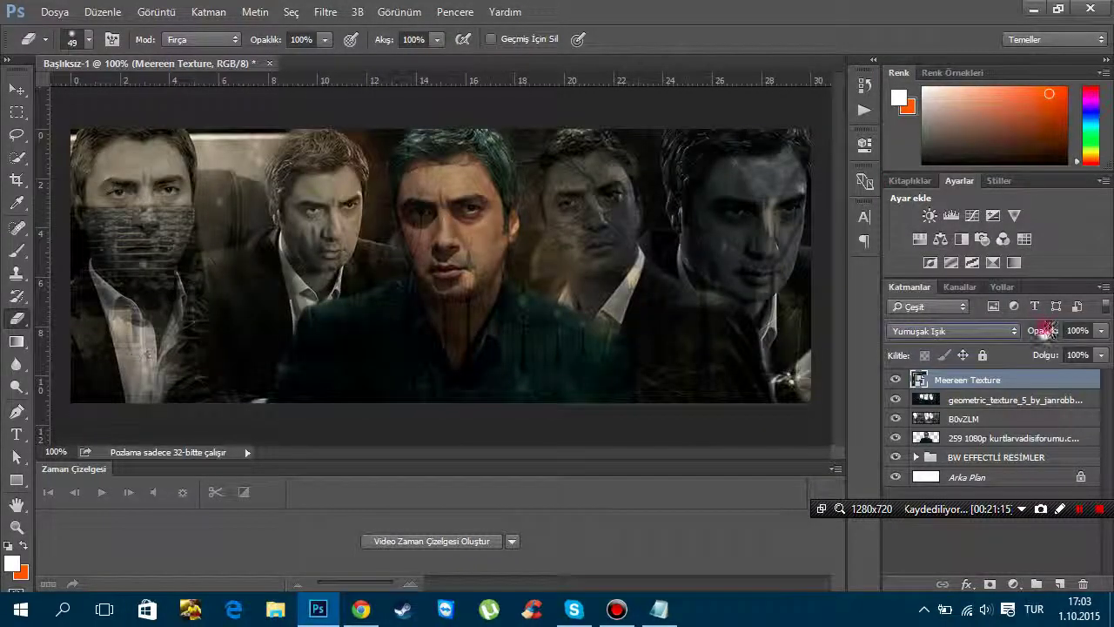
mouse_move(1045, 330)
left_mouse_down()
mouse_move(995, 338)
mouse_move(1031, 336)
left_mouse_up()
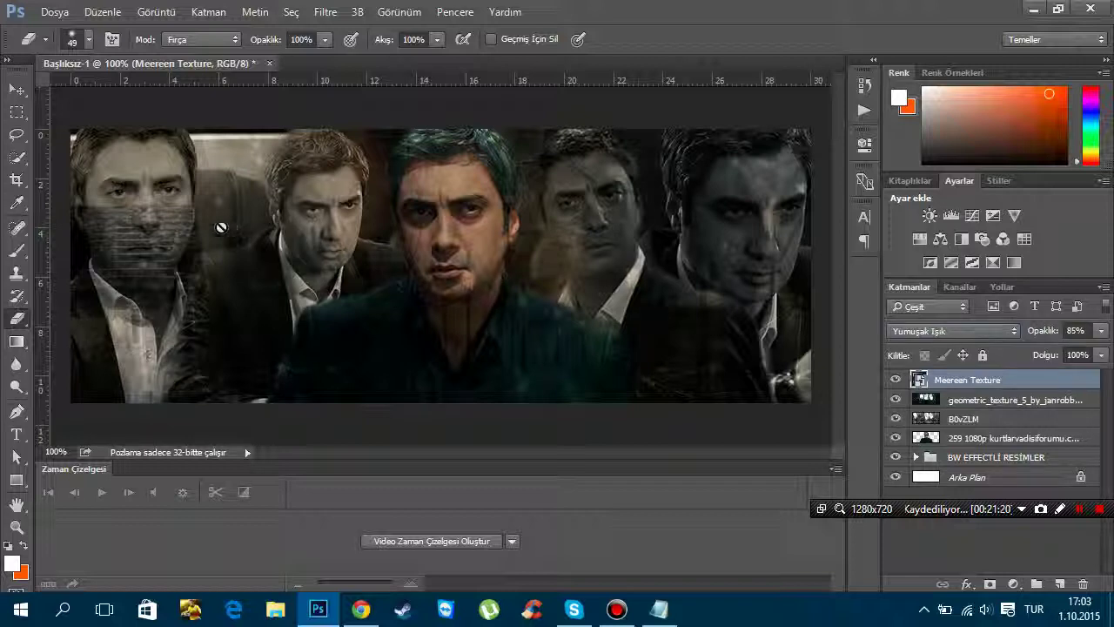
Rasterize the Meereen Texture and erase it from the left, second, fourth, fifth and central men
left_click(181, 226)
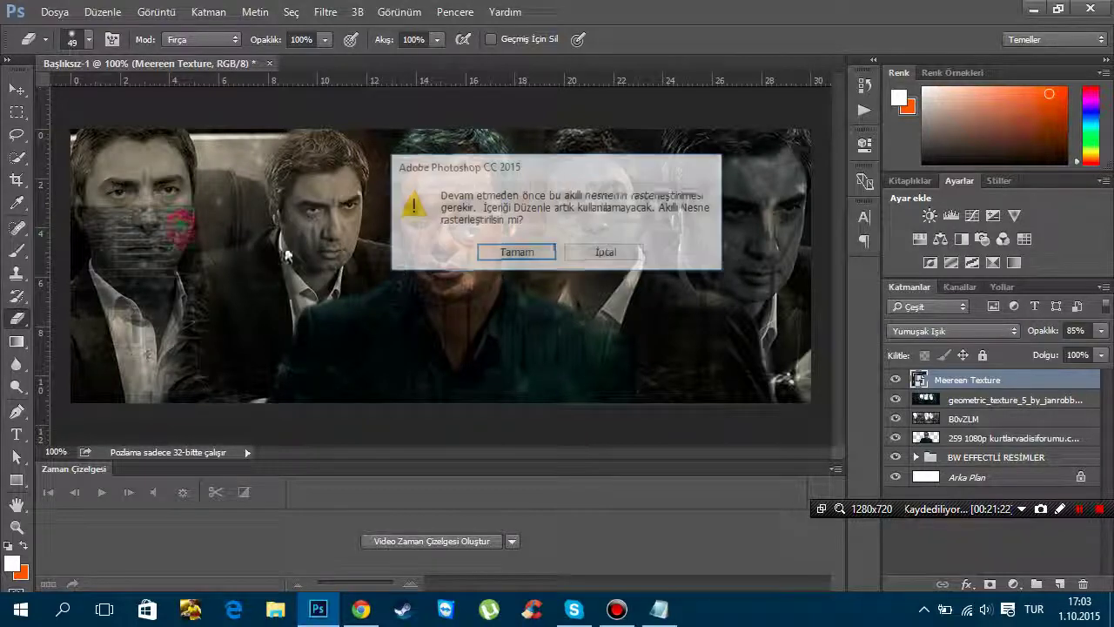
left_click(446, 256)
mouse_move(139, 216)
left_mouse_down()
mouse_move(165, 199)
mouse_move(161, 152)
mouse_move(96, 148)
mouse_move(90, 197)
mouse_move(144, 263)
left_mouse_up()
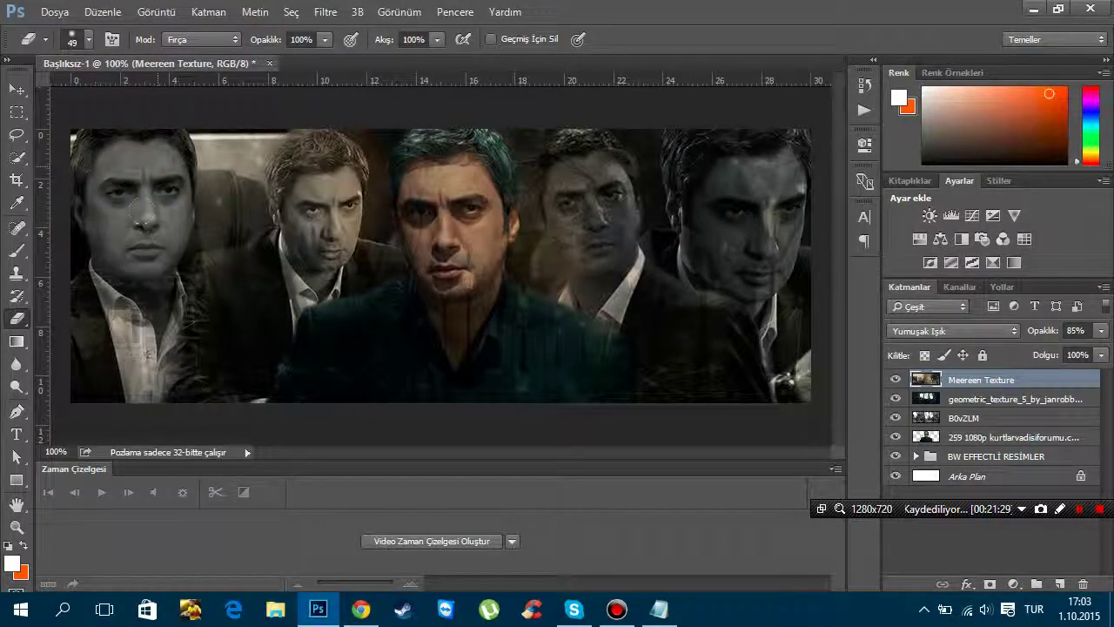
mouse_move(140, 212)
left_mouse_down()
mouse_move(96, 261)
mouse_move(131, 274)
mouse_move(148, 299)
left_mouse_up()
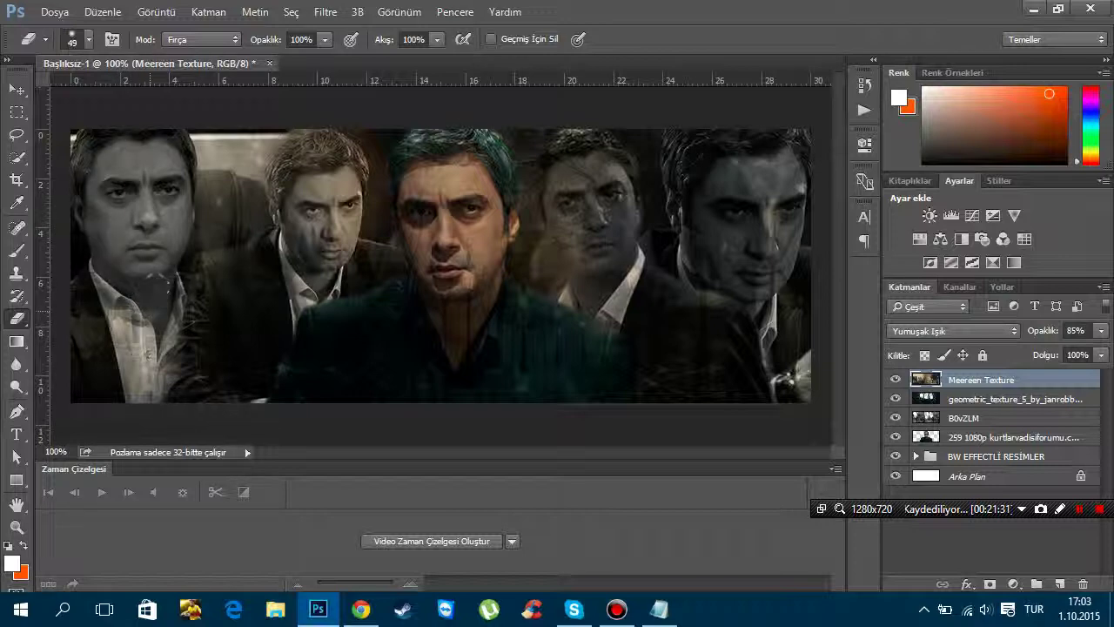
left_click_drag(335, 220, 332, 202)
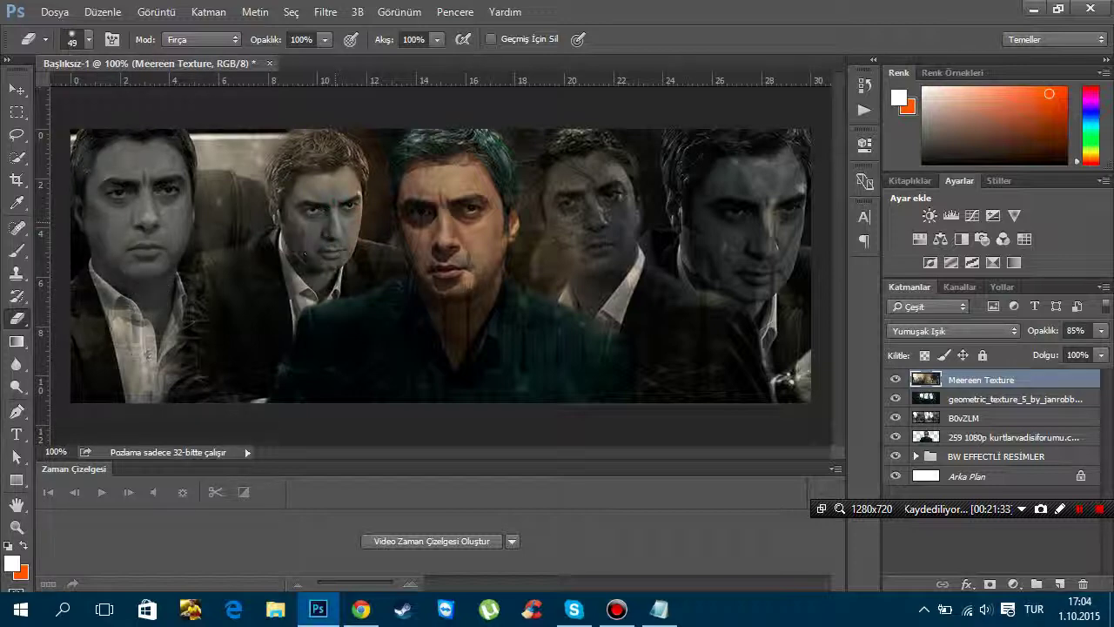
mouse_move(304, 254)
left_mouse_down()
mouse_move(291, 153)
mouse_move(309, 146)
mouse_move(320, 157)
mouse_move(313, 209)
left_mouse_up()
left_click_drag(613, 234, 563, 165)
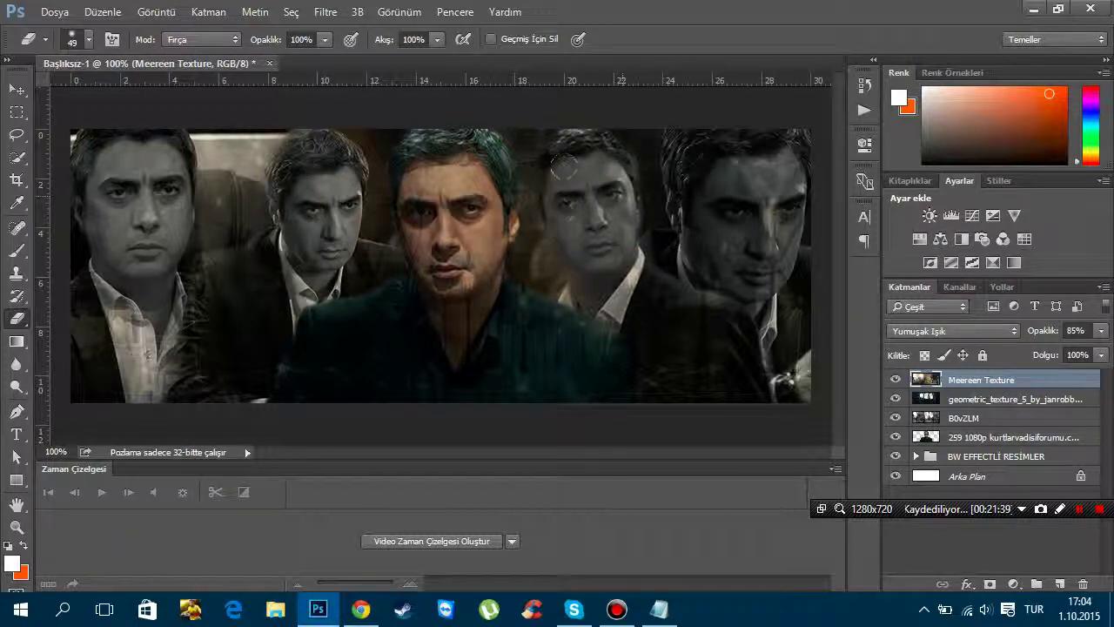
mouse_move(558, 223)
left_mouse_down()
mouse_move(760, 273)
mouse_move(753, 287)
mouse_move(748, 185)
mouse_move(691, 149)
mouse_move(775, 165)
left_mouse_up()
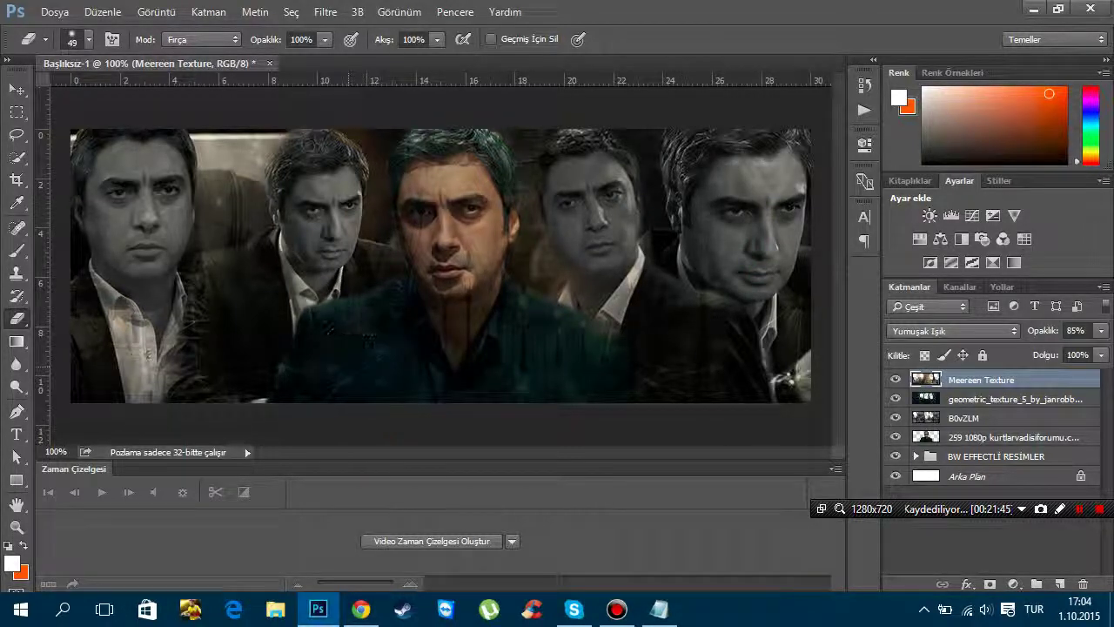
mouse_move(464, 278)
left_mouse_down()
mouse_move(448, 340)
mouse_move(446, 258)
mouse_move(418, 237)
mouse_move(461, 144)
left_mouse_up()
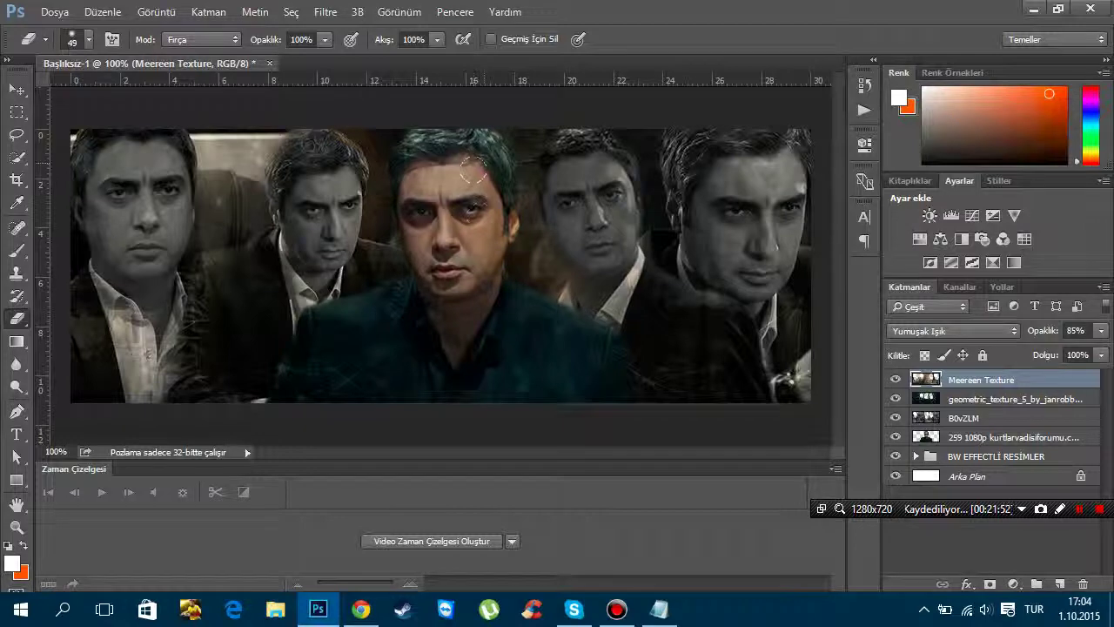
left_click(54, 12)
left_click(122, 347)
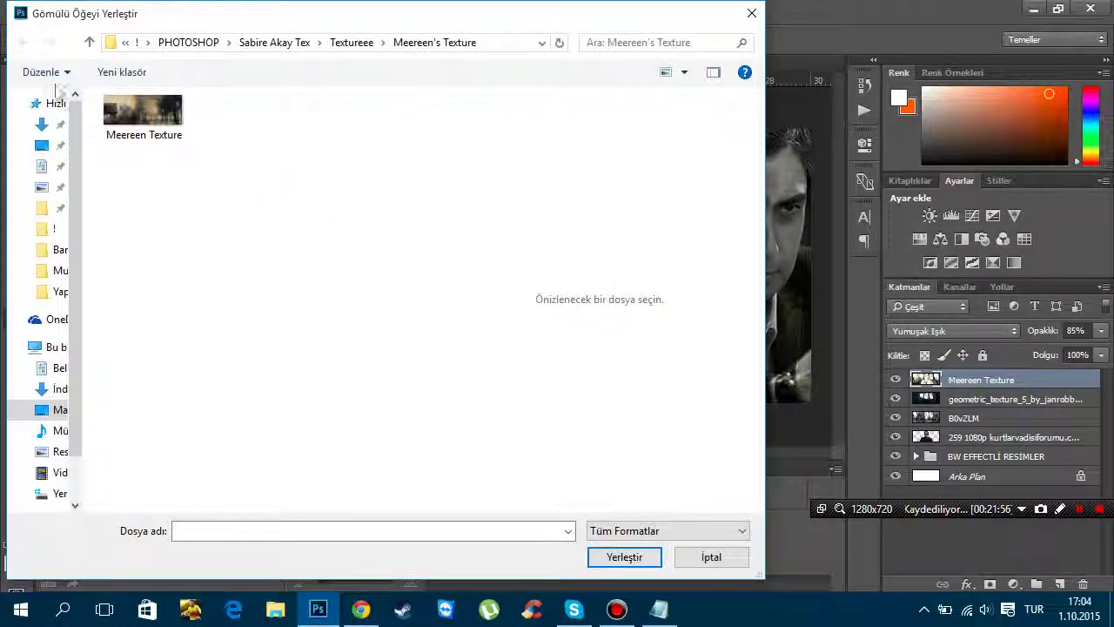
left_click(60, 409)
double_click(135, 165)
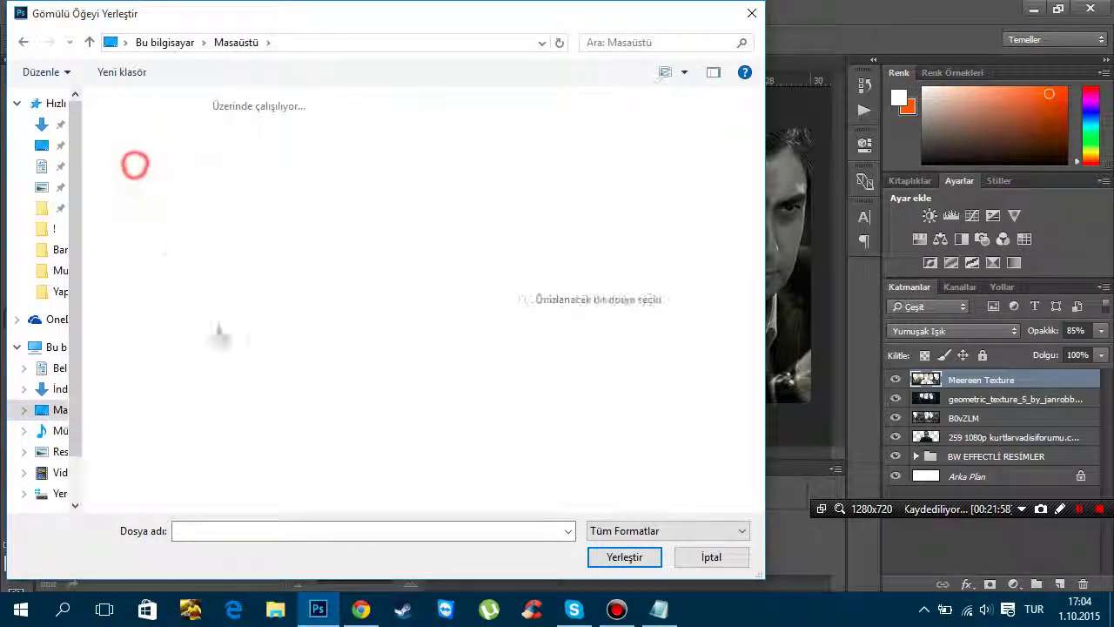
double_click(209, 348)
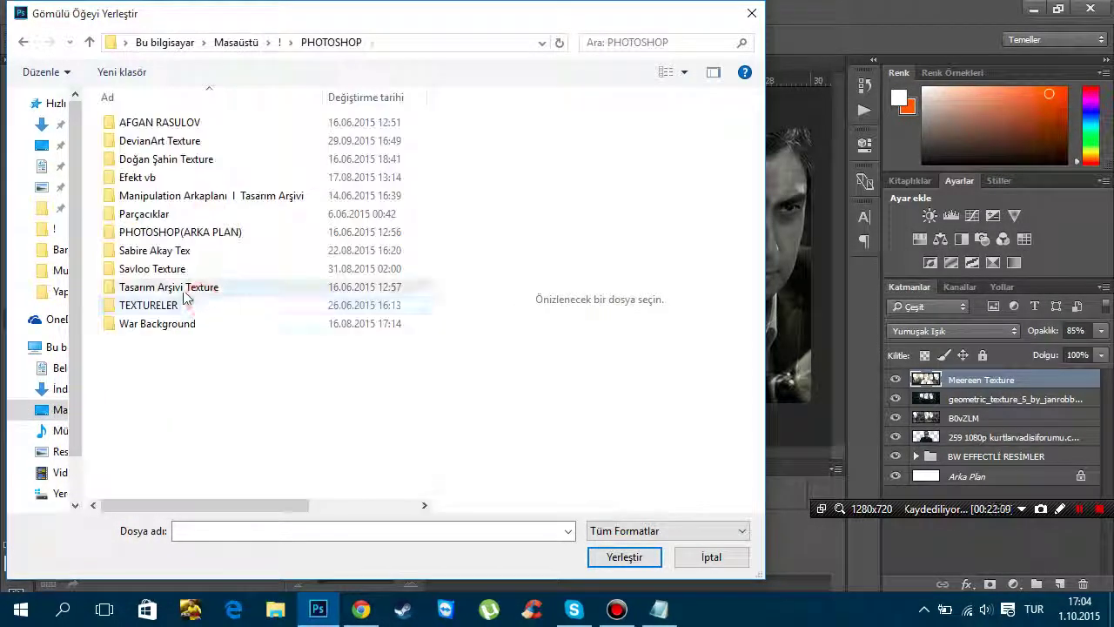
double_click(165, 268)
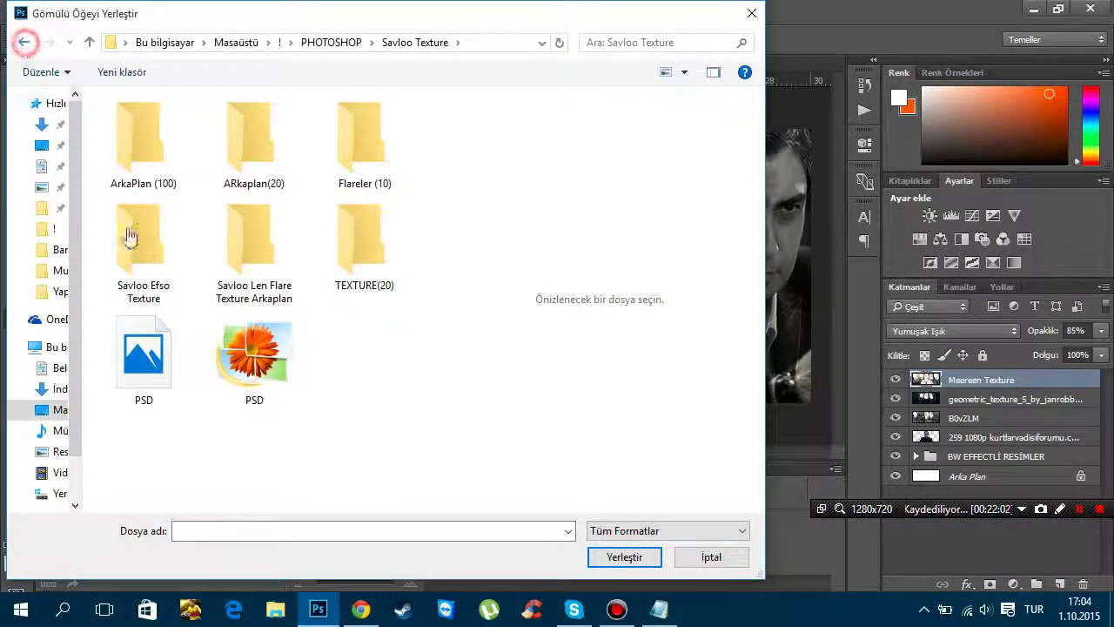
left_click(24, 42)
double_click(131, 251)
left_click(140, 141)
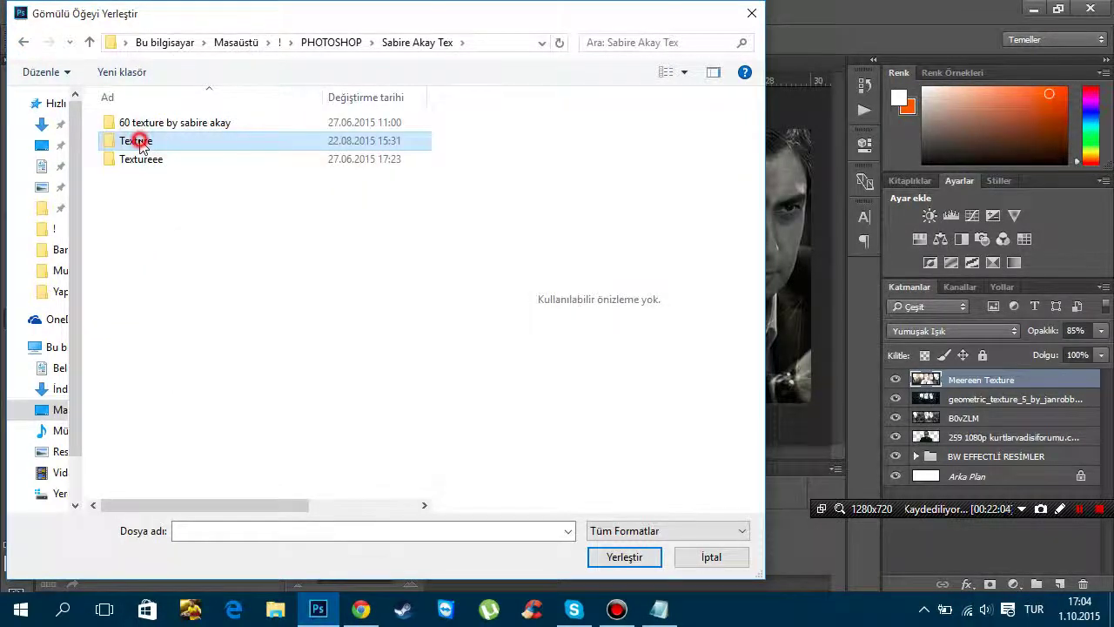
double_click(140, 141)
double_click(370, 196)
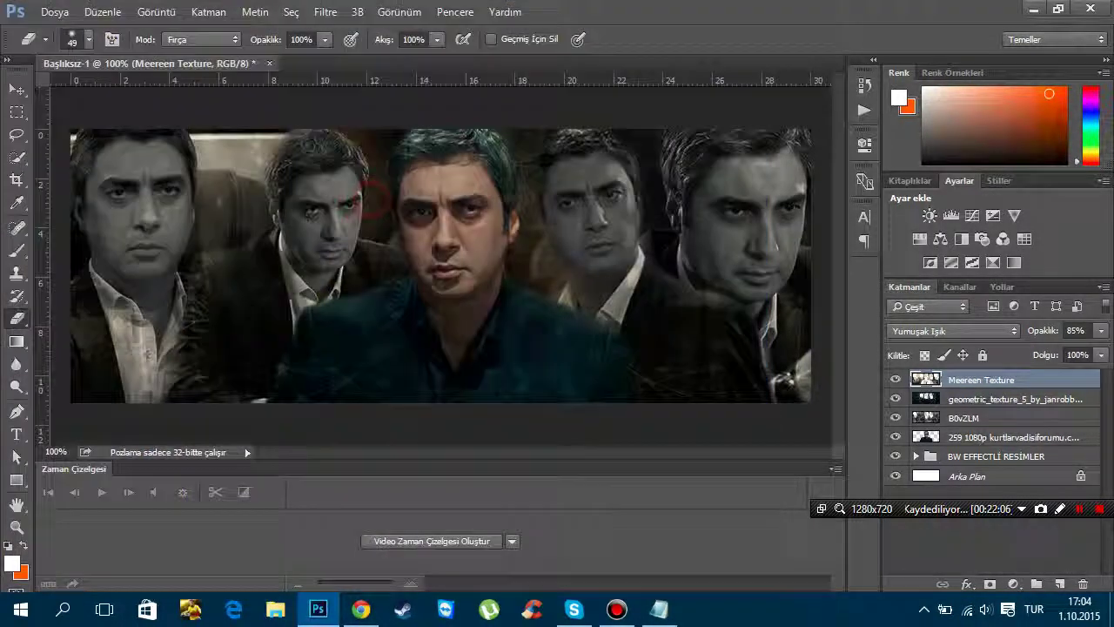
left_click(307, 41)
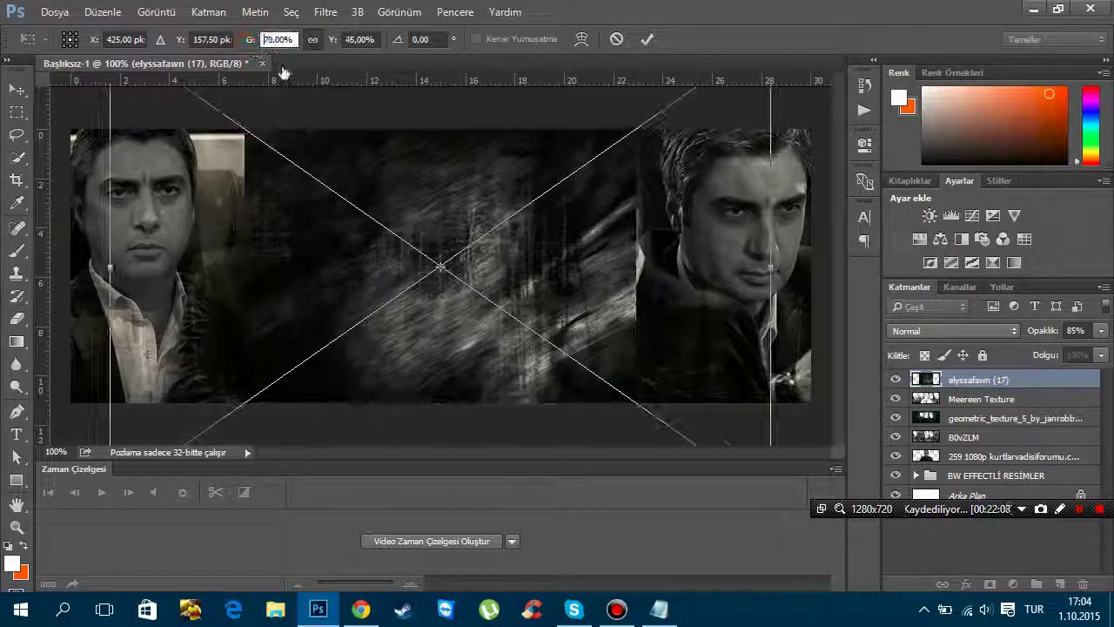
left_click_drag(251, 39, 291, 39)
key("shift+alt+f")
left_click(647, 39)
key("e")
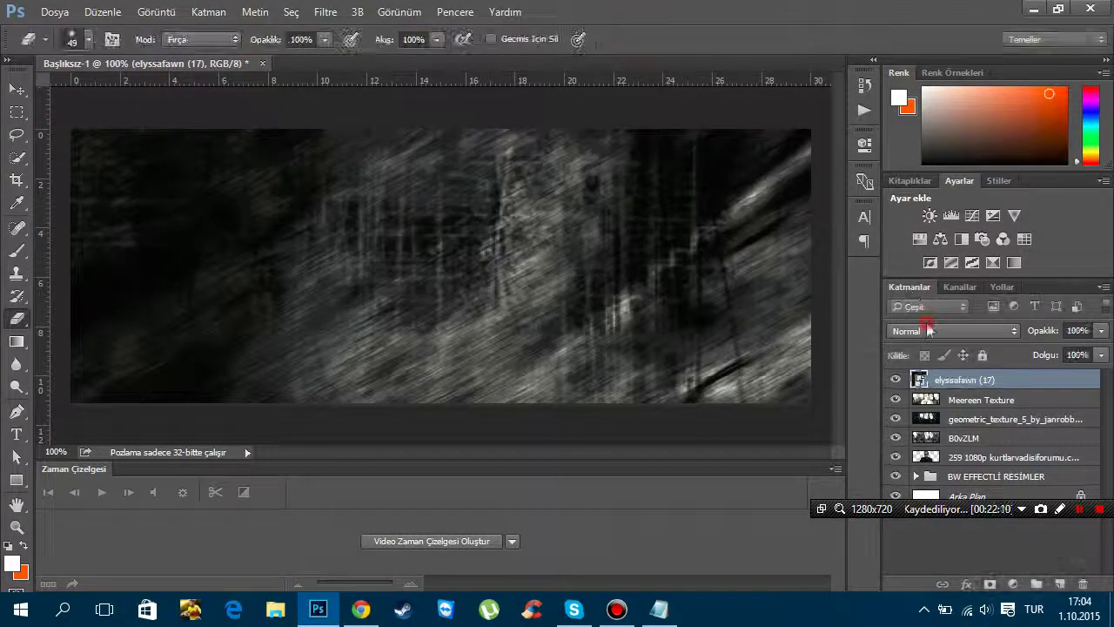
left_click(953, 330)
left_click(905, 178)
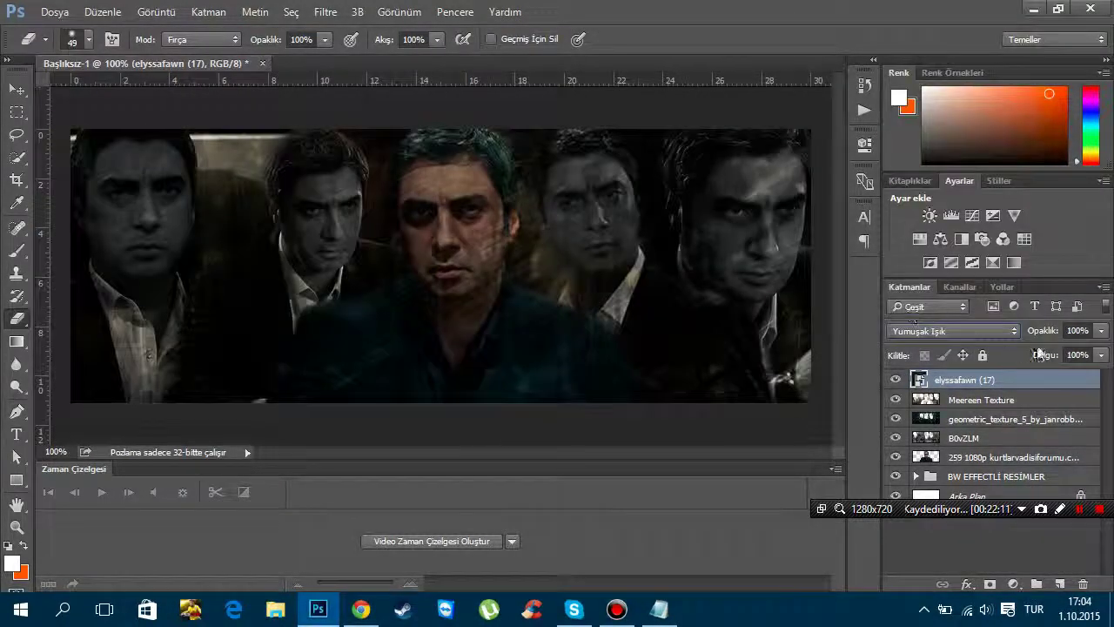
left_click_drag(1044, 336, 1015, 337)
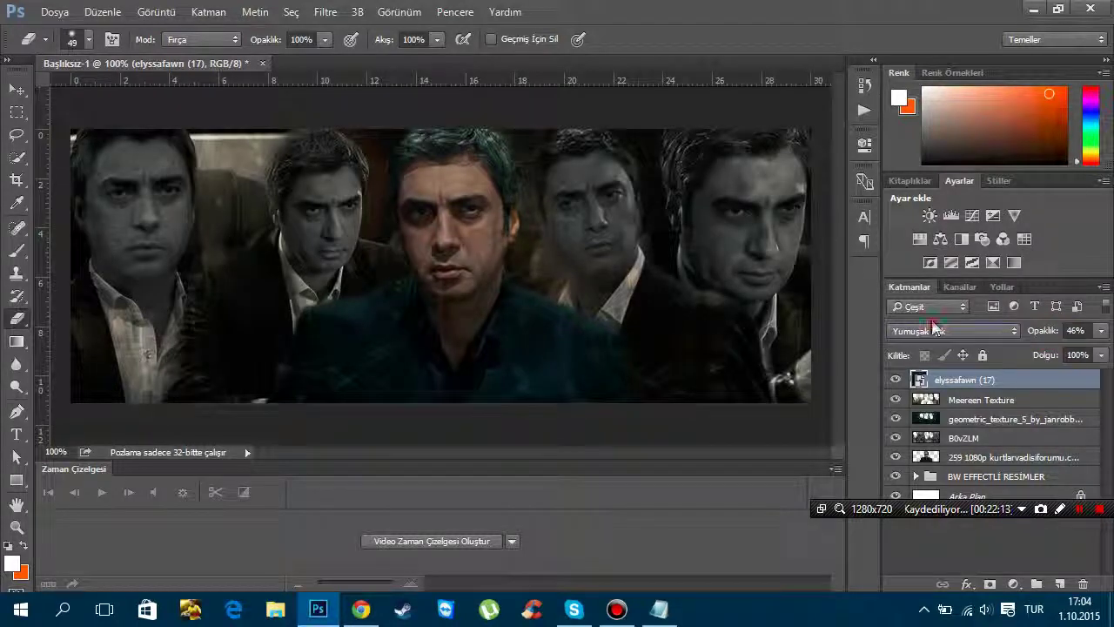
left_click(1010, 337)
left_click(941, 101)
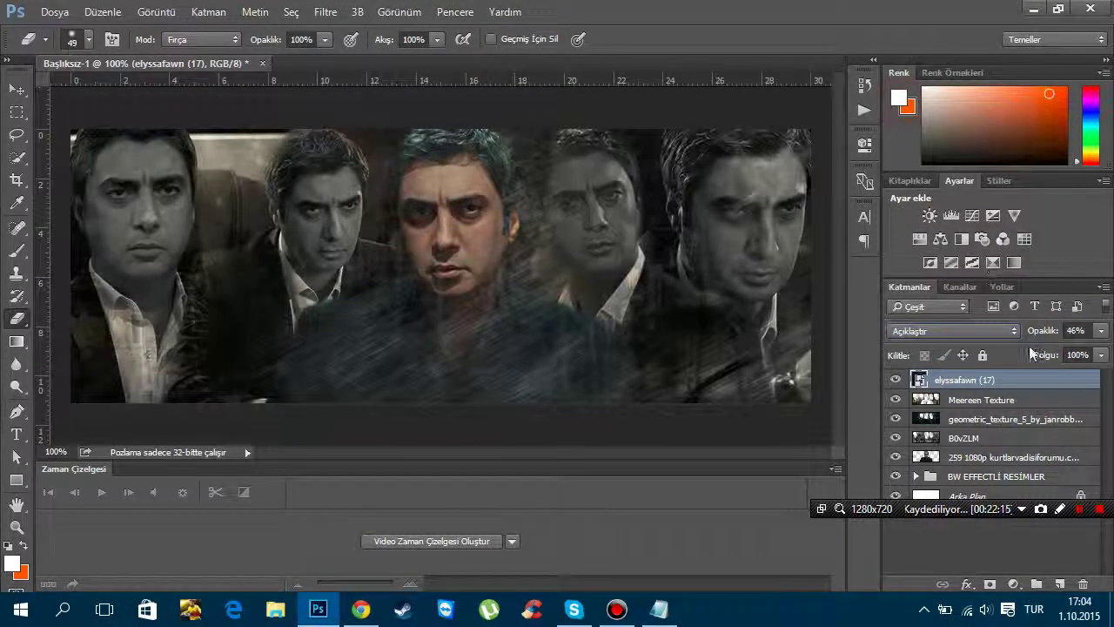
left_click_drag(1028, 336, 1010, 337)
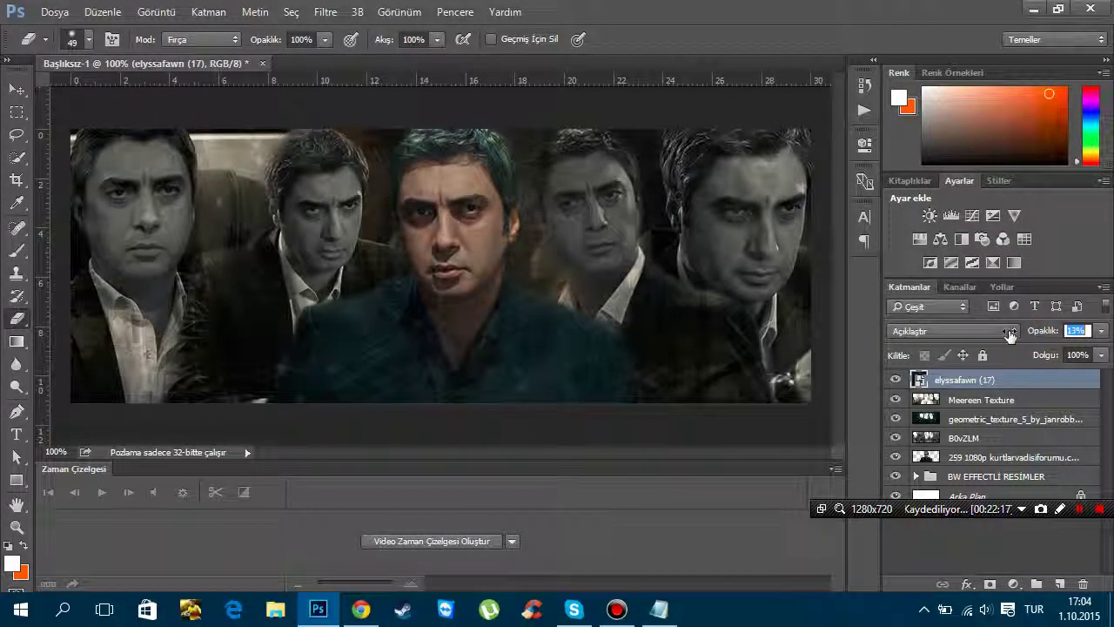
left_click(435, 222)
left_click(510, 252)
left_click(446, 235)
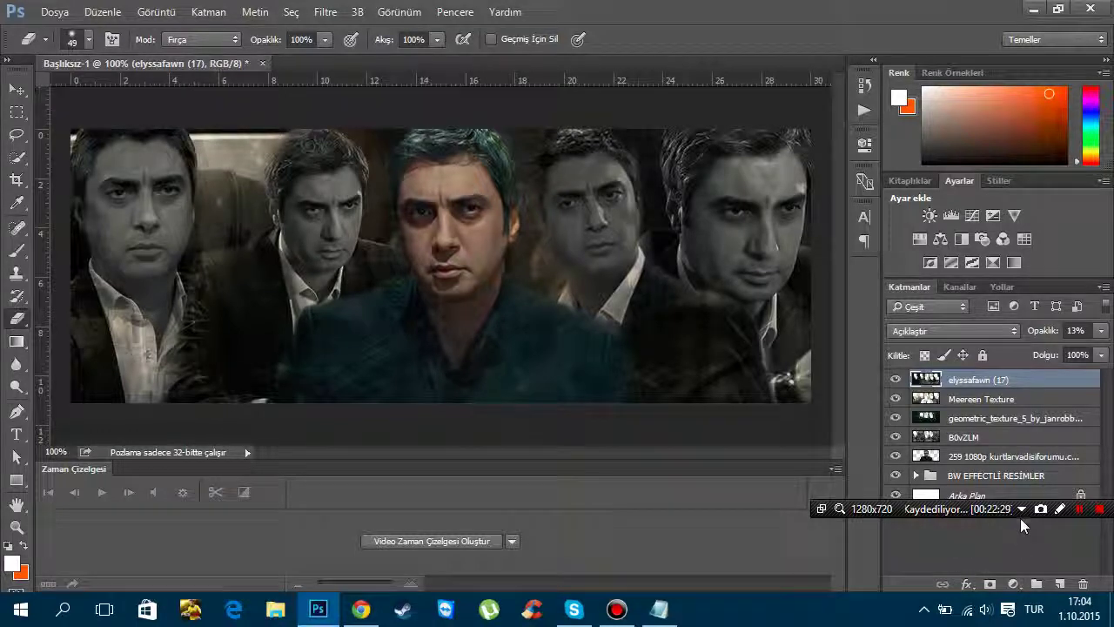
Group elyssafawn (17), Meereen Texture and geometric_texture_5 into a new group named Texture
left_click_drag(933, 511, 814, 40)
left_click(961, 385)
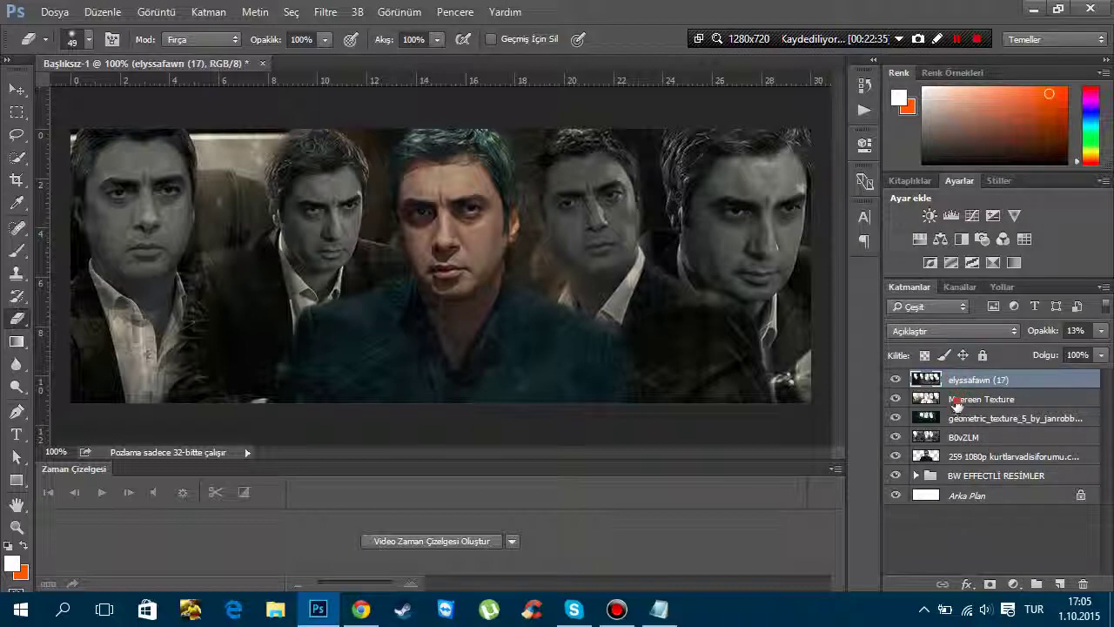
left_click(958, 419, "shift")
left_click(1103, 287)
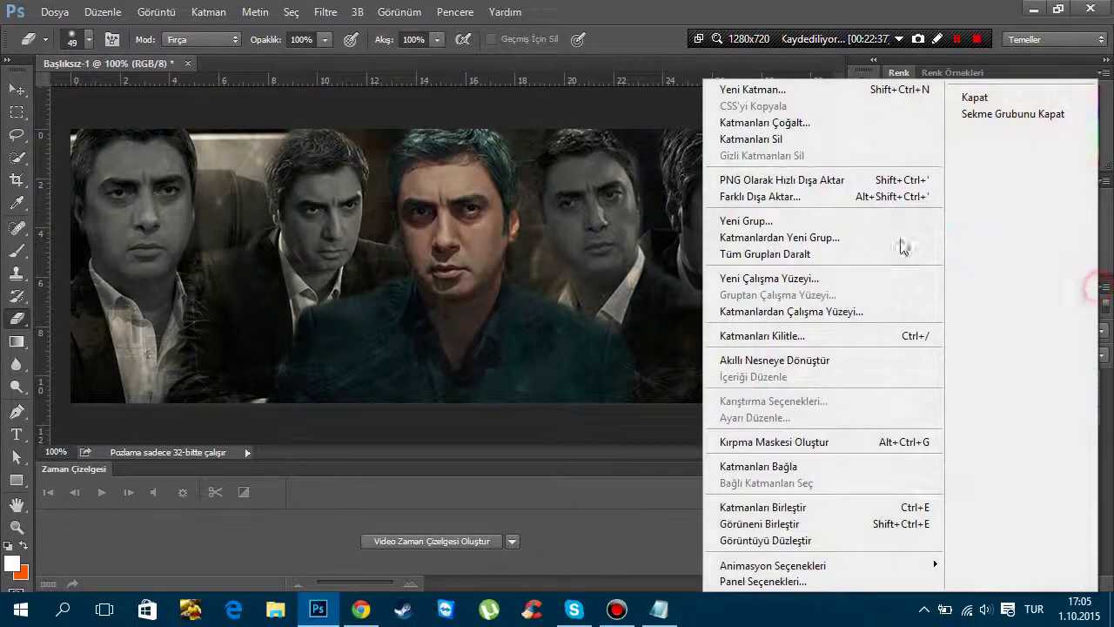
left_click(848, 233)
type("Texture")
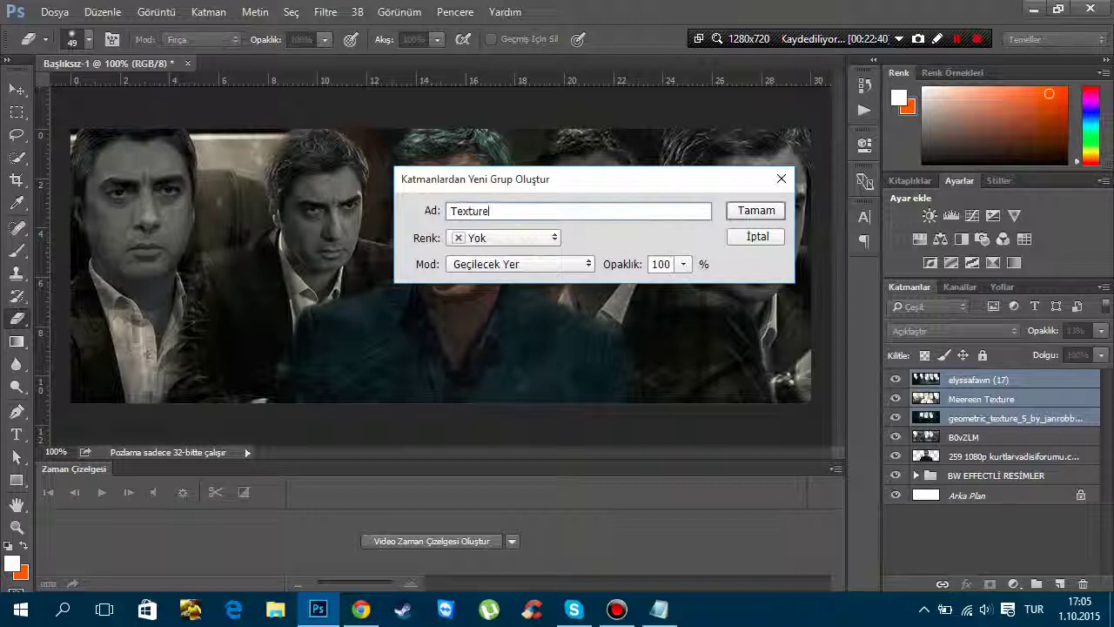
key("Return")
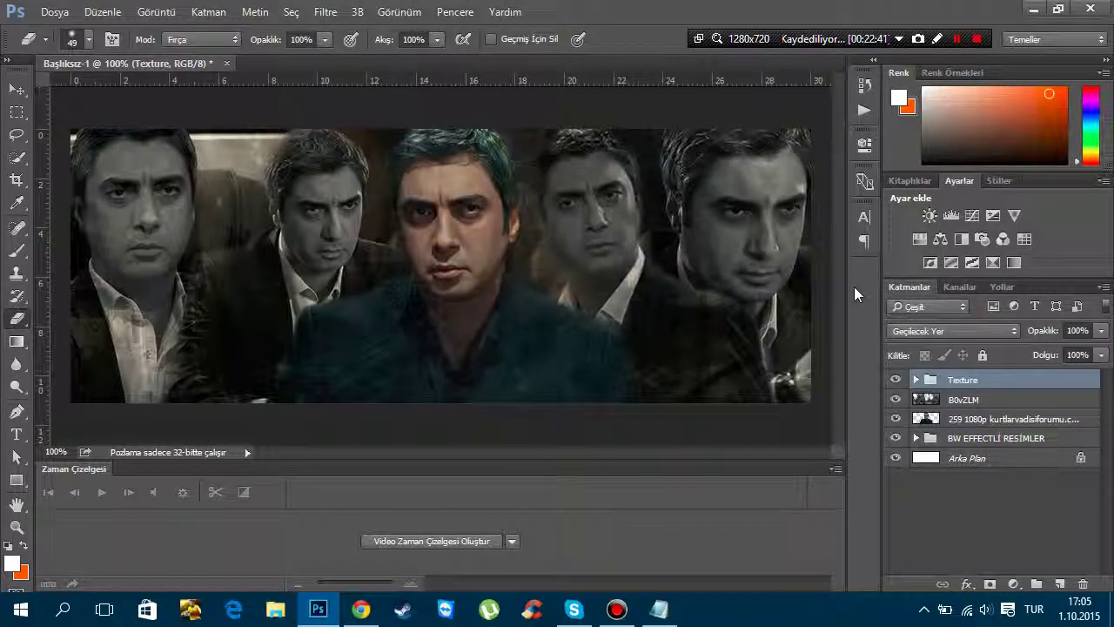
left_click(54, 11)
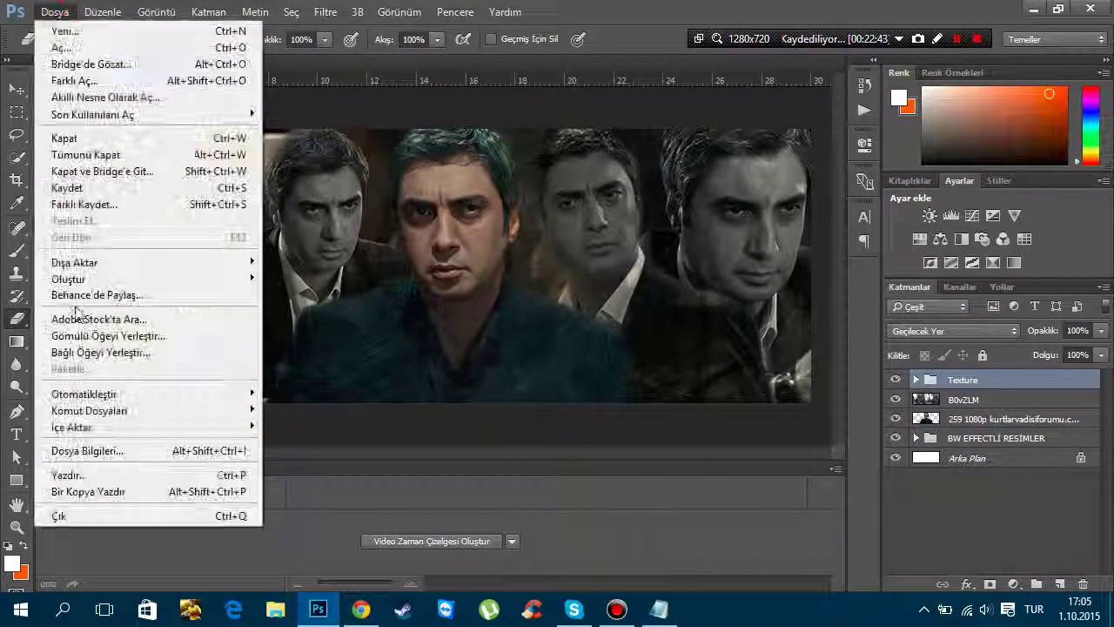
left_click(82, 336)
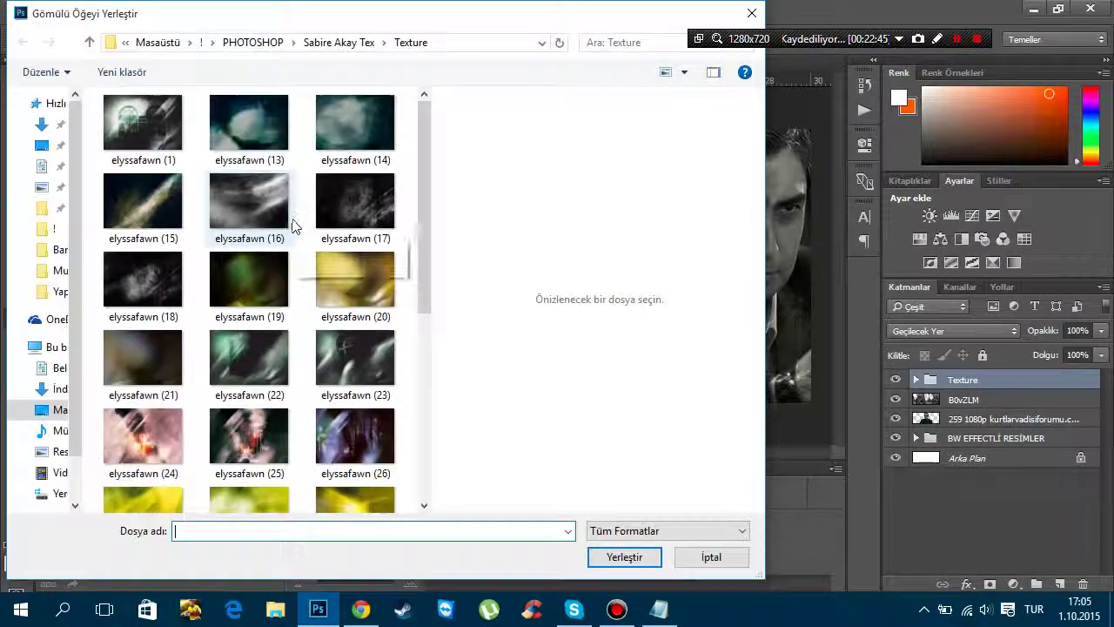
left_click(258, 224)
double_click(258, 224)
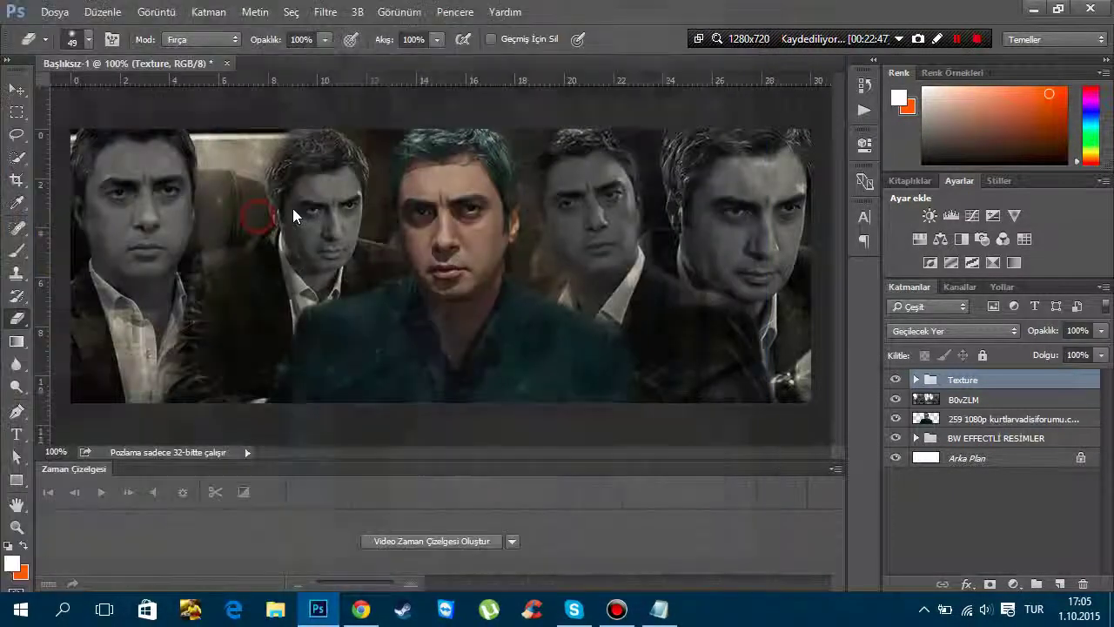
left_click_drag(242, 54, 702, 61)
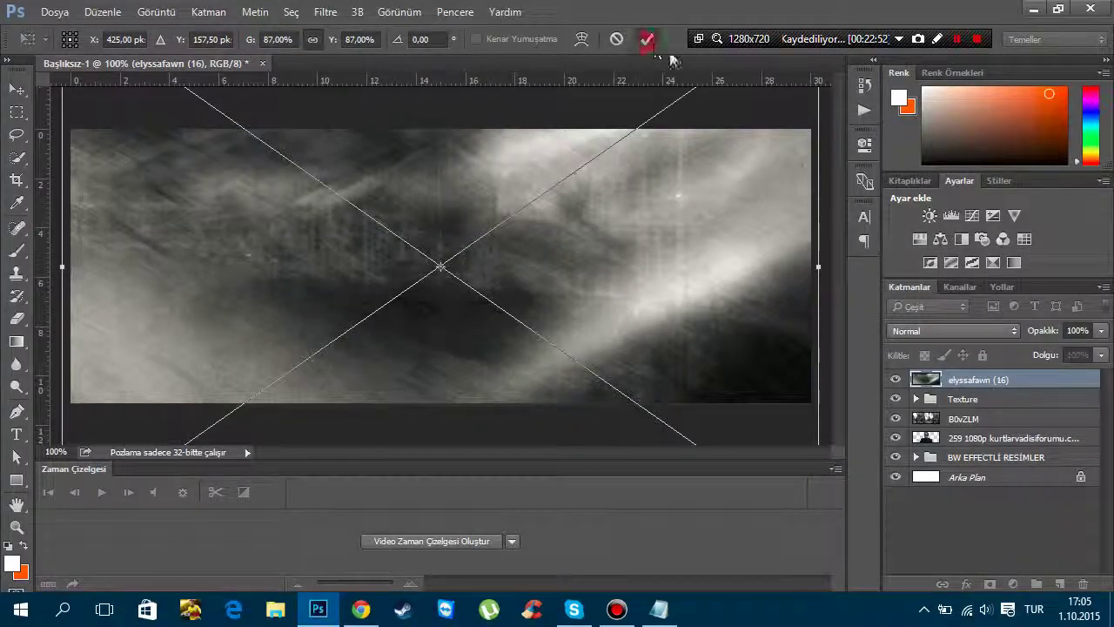
left_click(647, 40)
Blend the texture in Ekran (Screen) at 19% opacity, after trying Soft Light and Lighten
key("e")
left_click(954, 331)
left_click(901, 173)
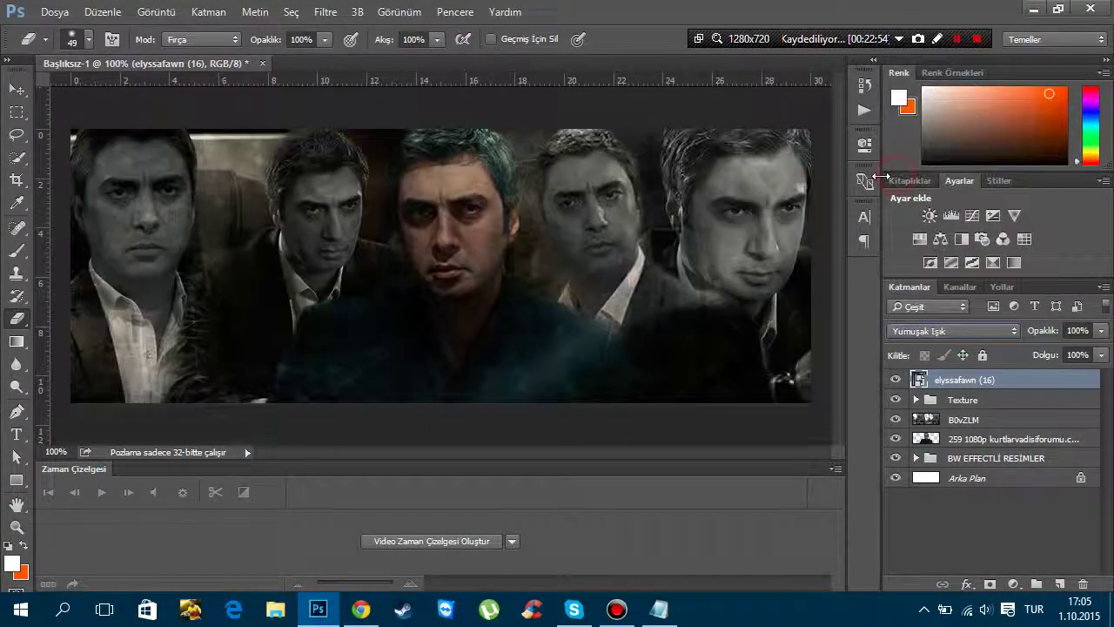
left_click(944, 331)
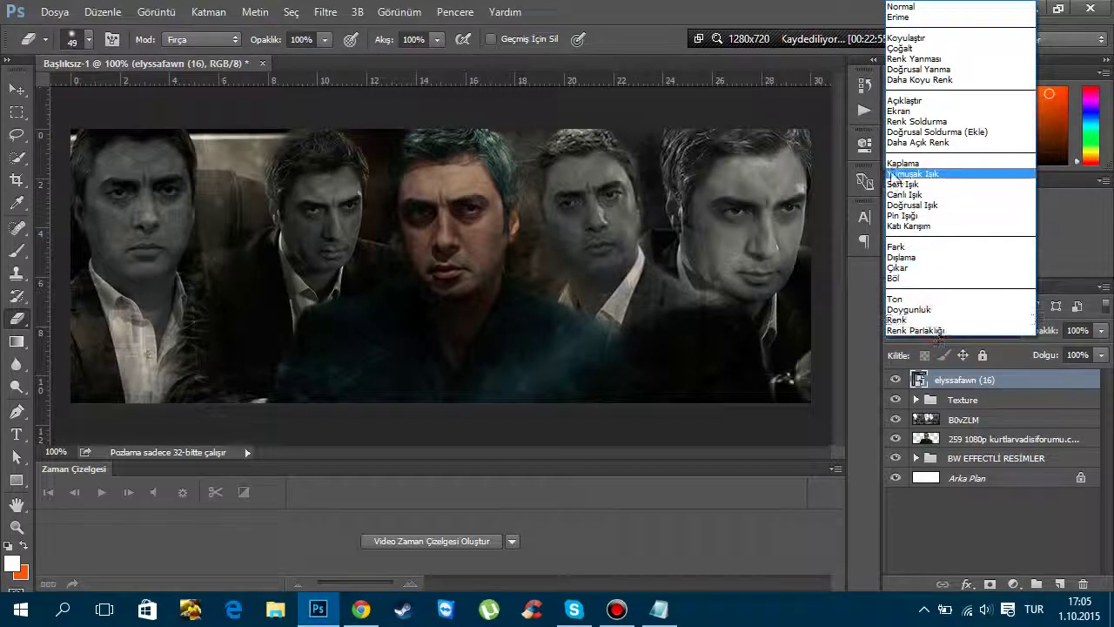
left_click(923, 113)
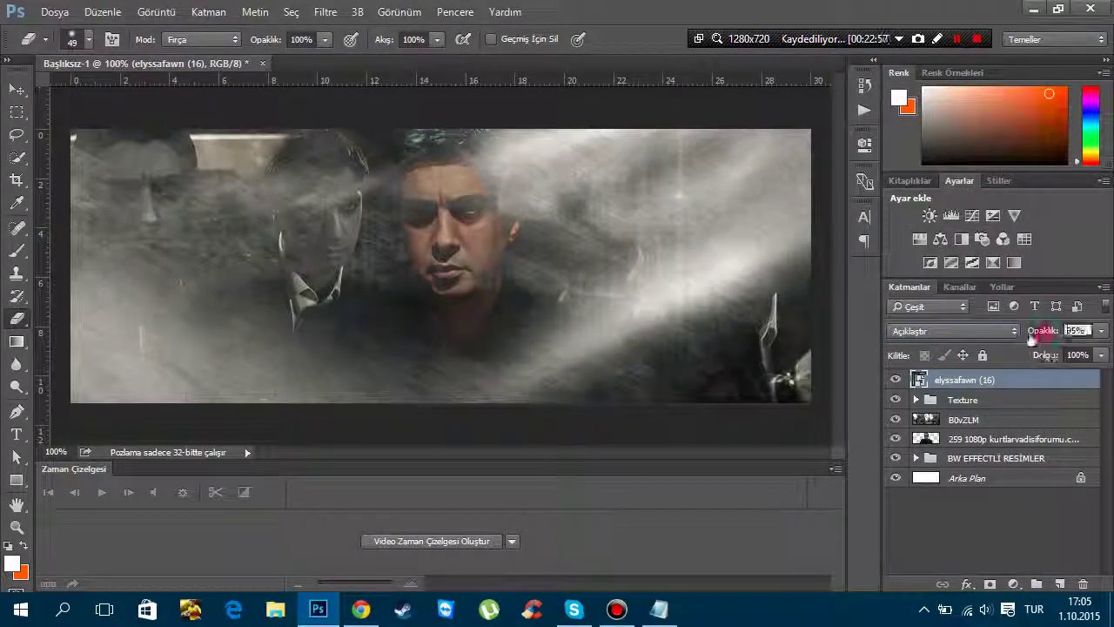
left_click_drag(1042, 331, 949, 333)
left_click(949, 331)
left_click(923, 122)
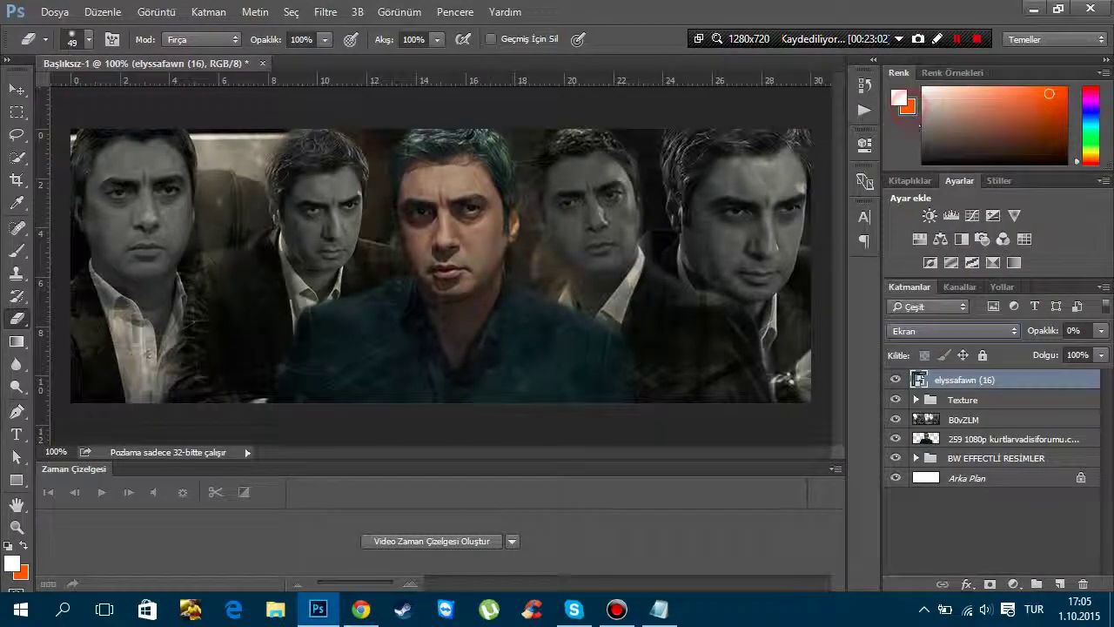
left_click_drag(1045, 331, 1027, 340)
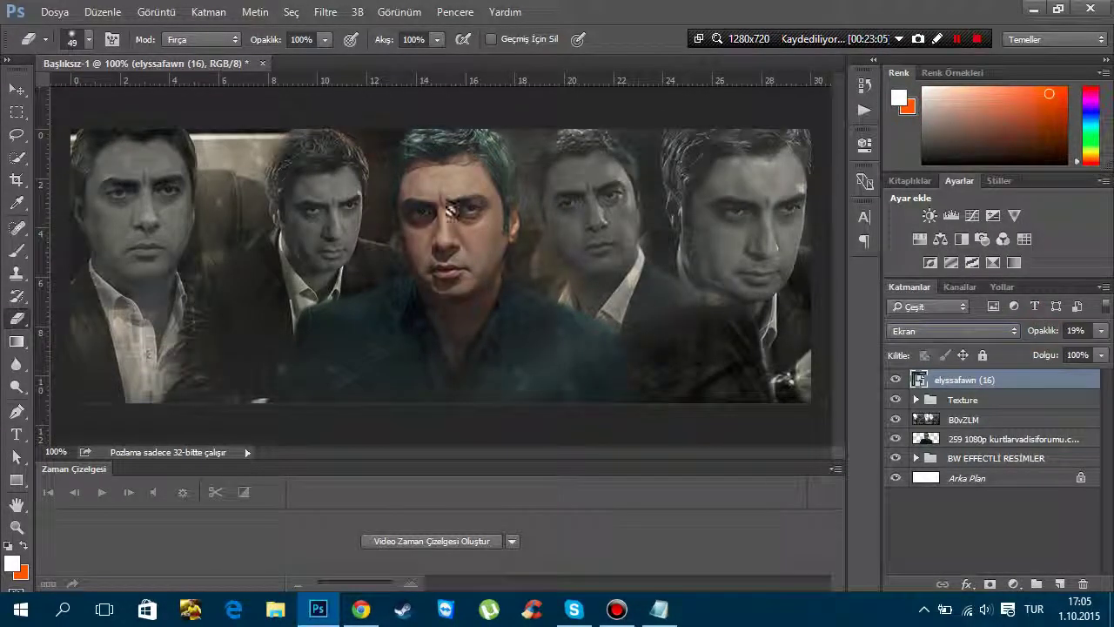
left_click(367, 239)
Rasterize the elyssafawn (16) layer and erase its overlay from all five faces
left_click(520, 252)
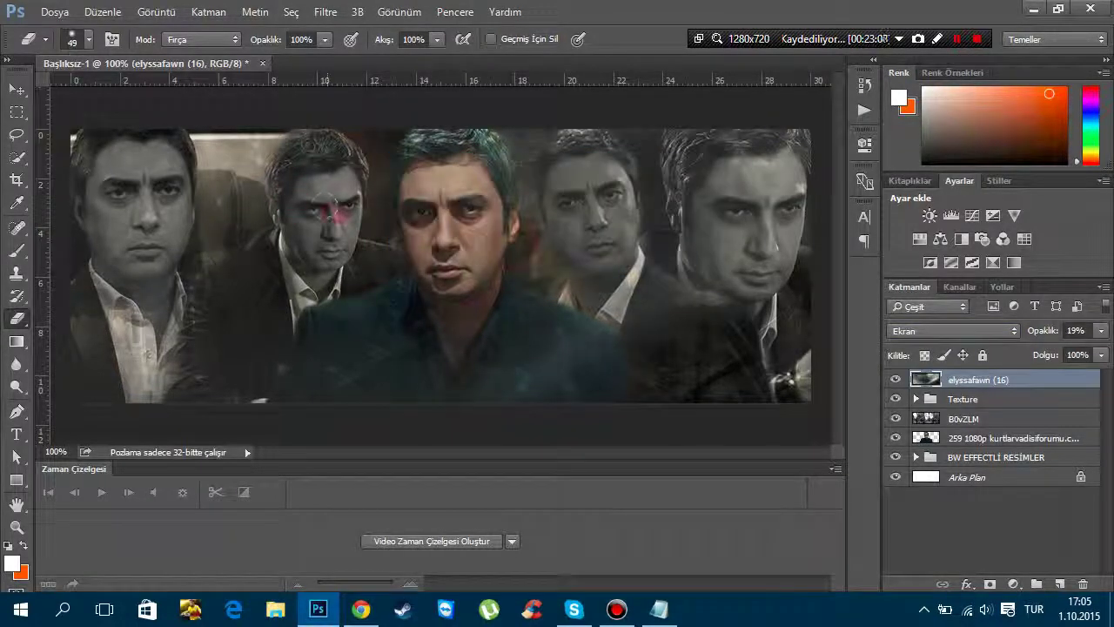
left_click_drag(311, 159, 285, 149)
left_click_drag(227, 218, 142, 182)
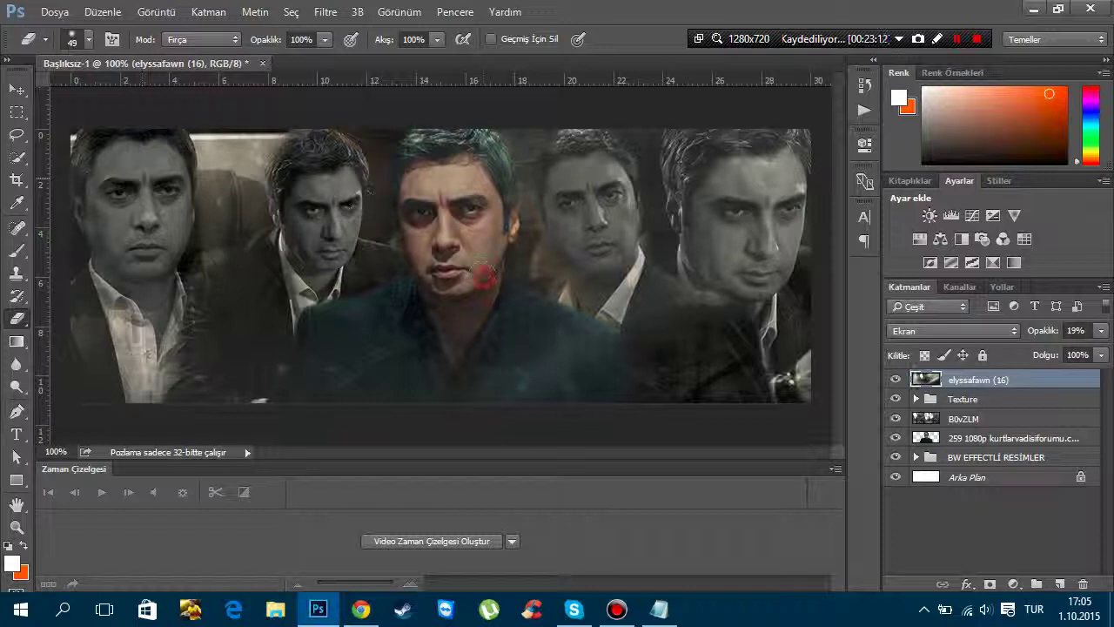
left_click_drag(416, 156, 489, 180)
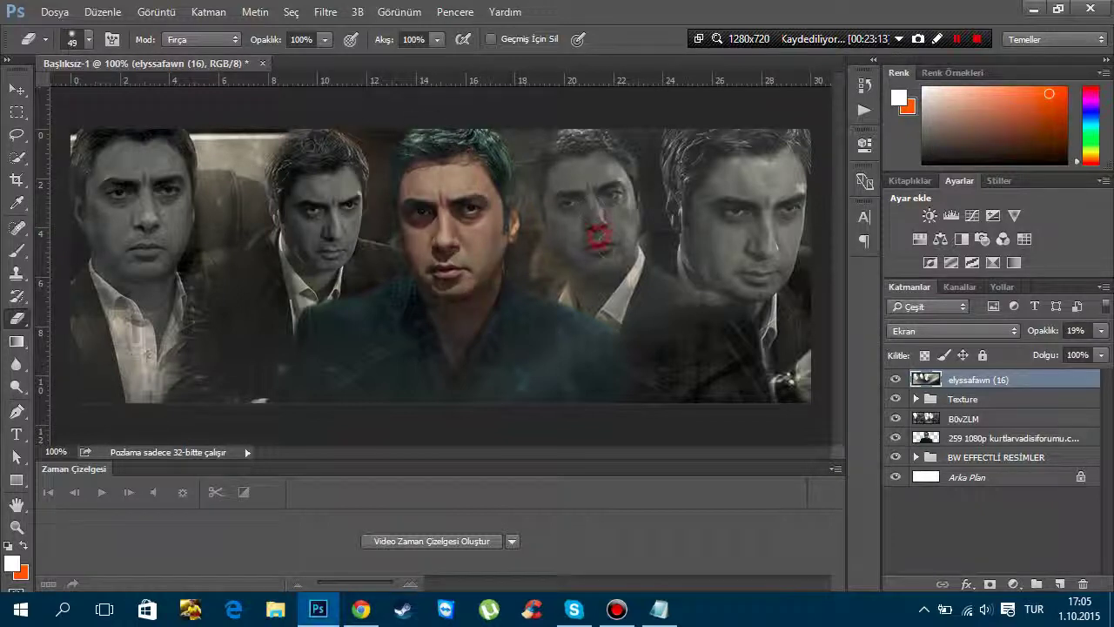
mouse_move(599, 236)
left_mouse_down()
mouse_move(554, 206)
mouse_move(575, 162)
mouse_move(609, 134)
left_mouse_up()
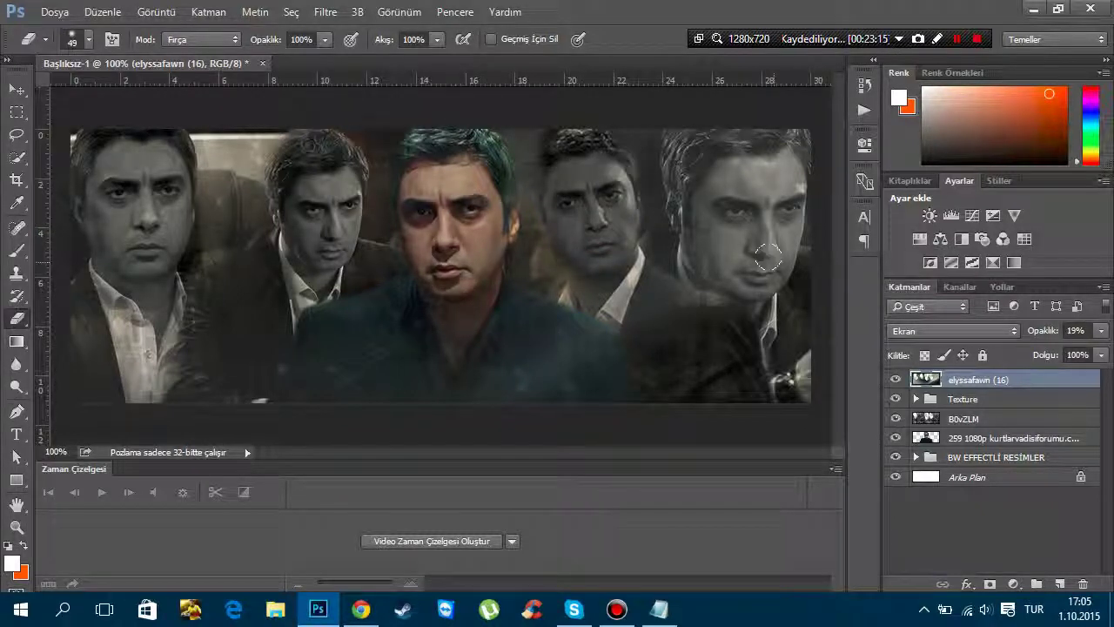
mouse_move(743, 231)
left_mouse_down()
mouse_move(758, 253)
mouse_move(731, 227)
mouse_move(702, 131)
left_mouse_up()
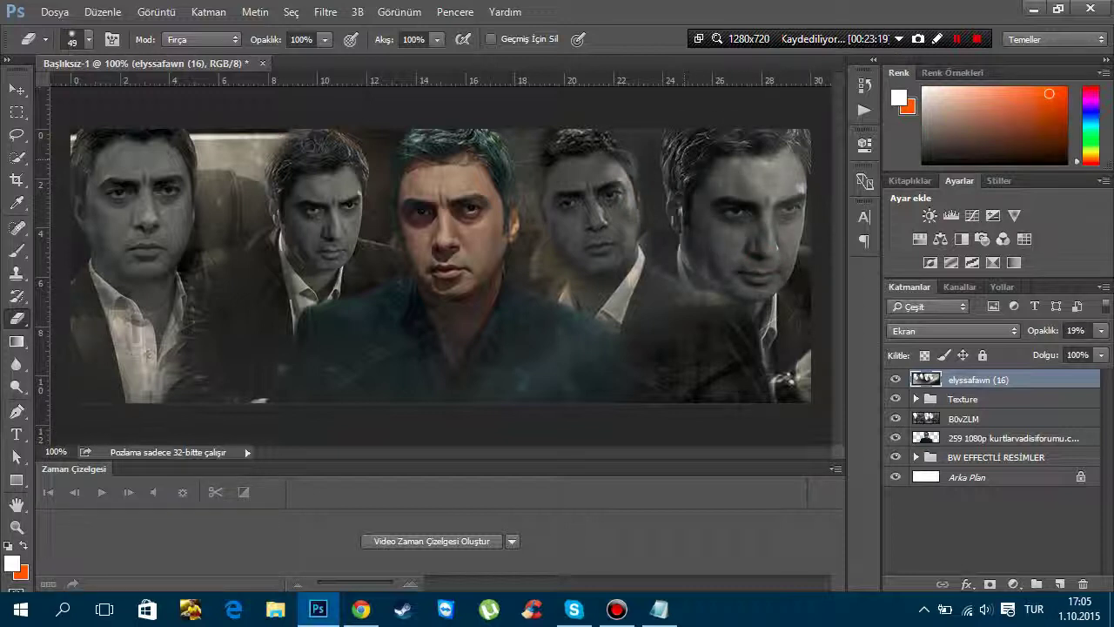
left_click_drag(773, 201, 784, 149)
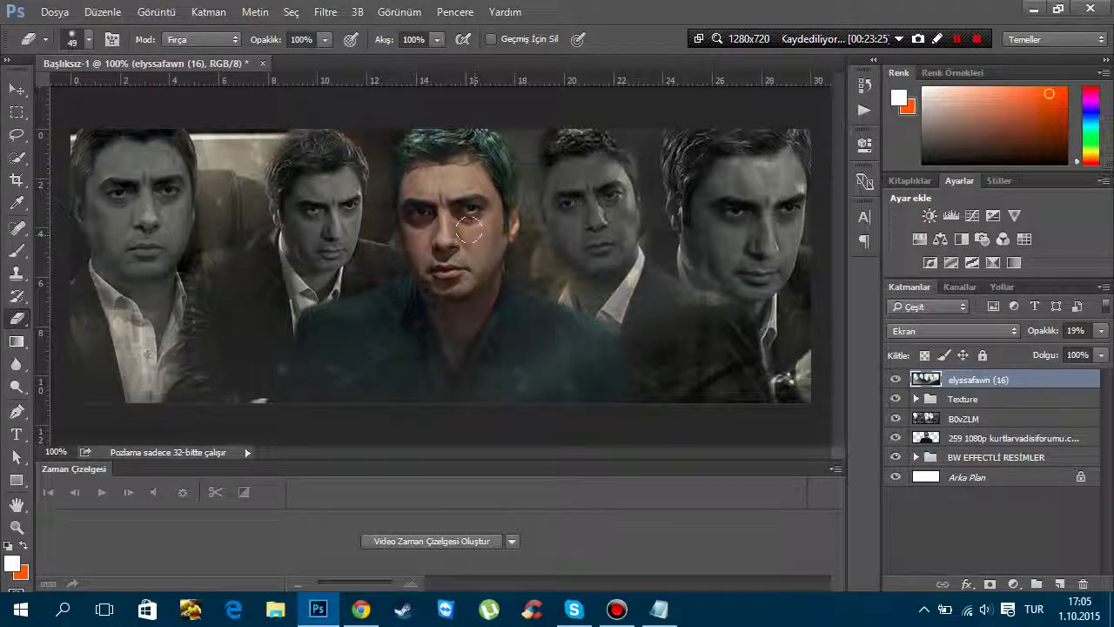
Start Place Embedded and browse through the Desktop's ! > PHOTOSHOP folders
left_click(57, 11)
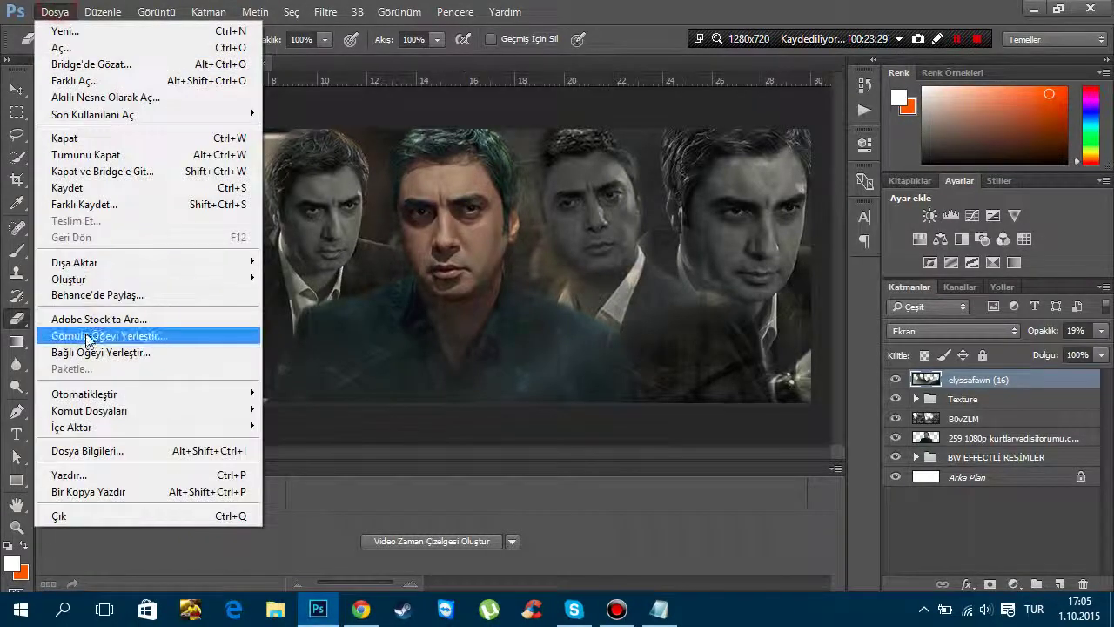
left_click(145, 261)
scroll(187, 256, "down", 5)
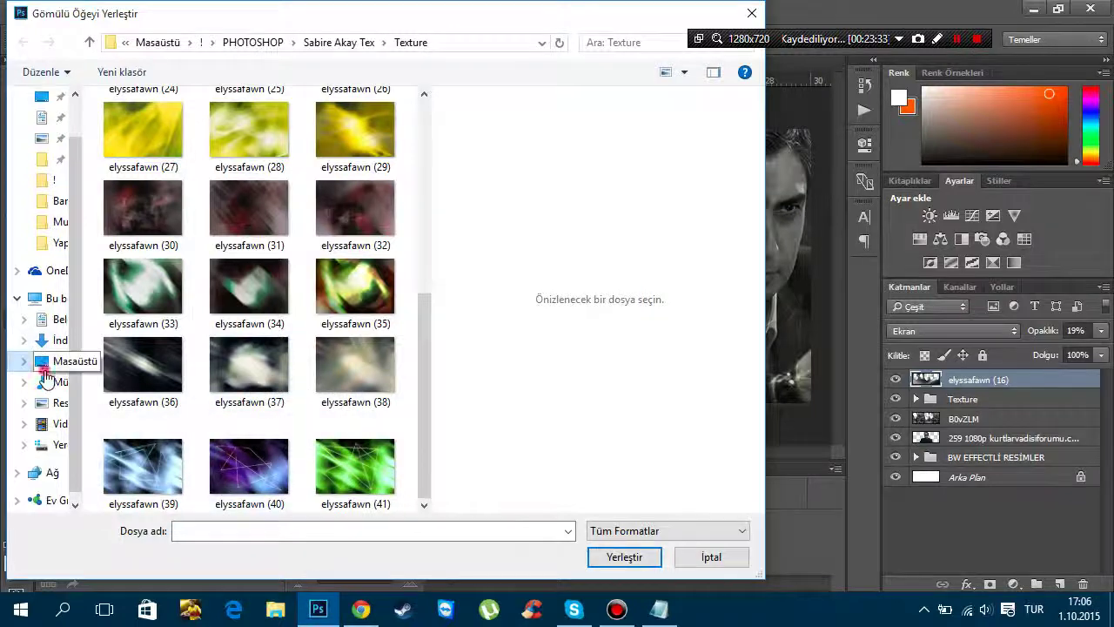
left_click(58, 362)
double_click(148, 161)
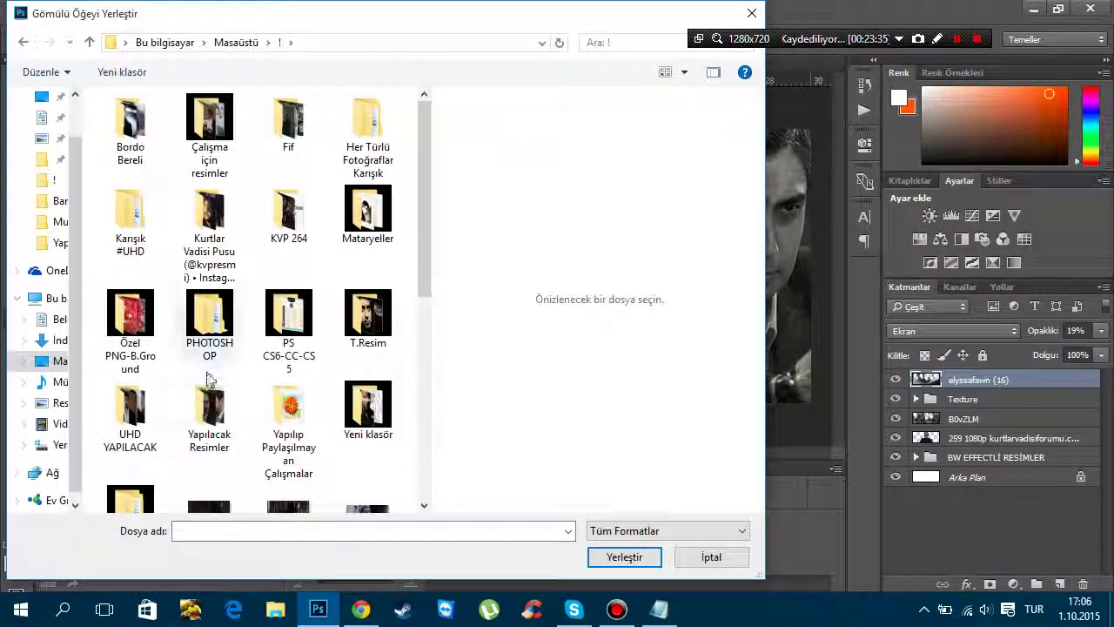
double_click(191, 322)
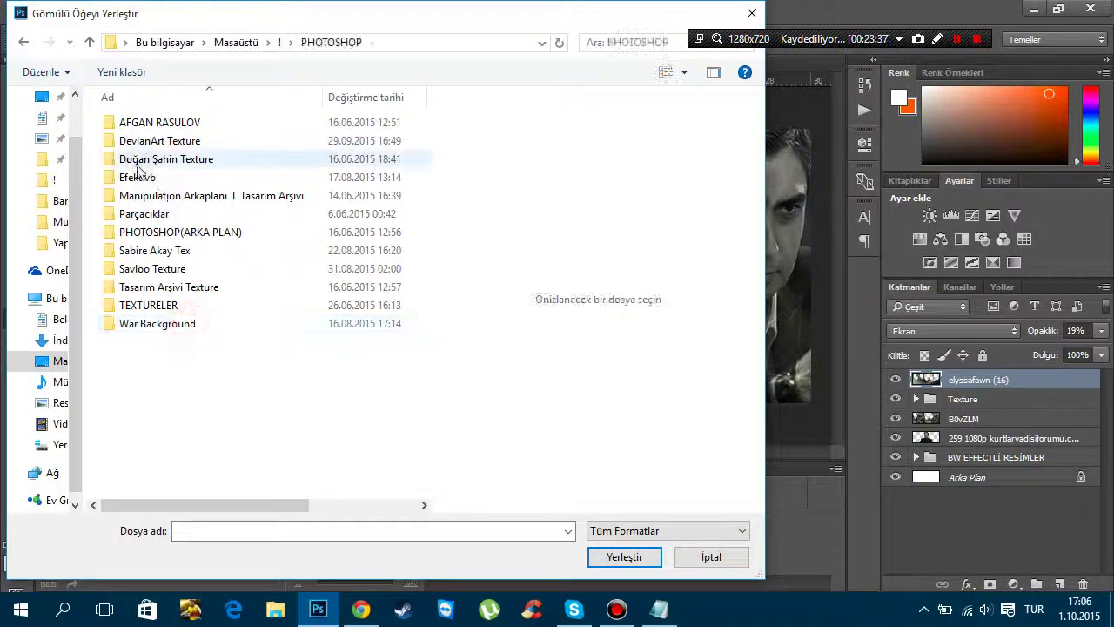
double_click(149, 232)
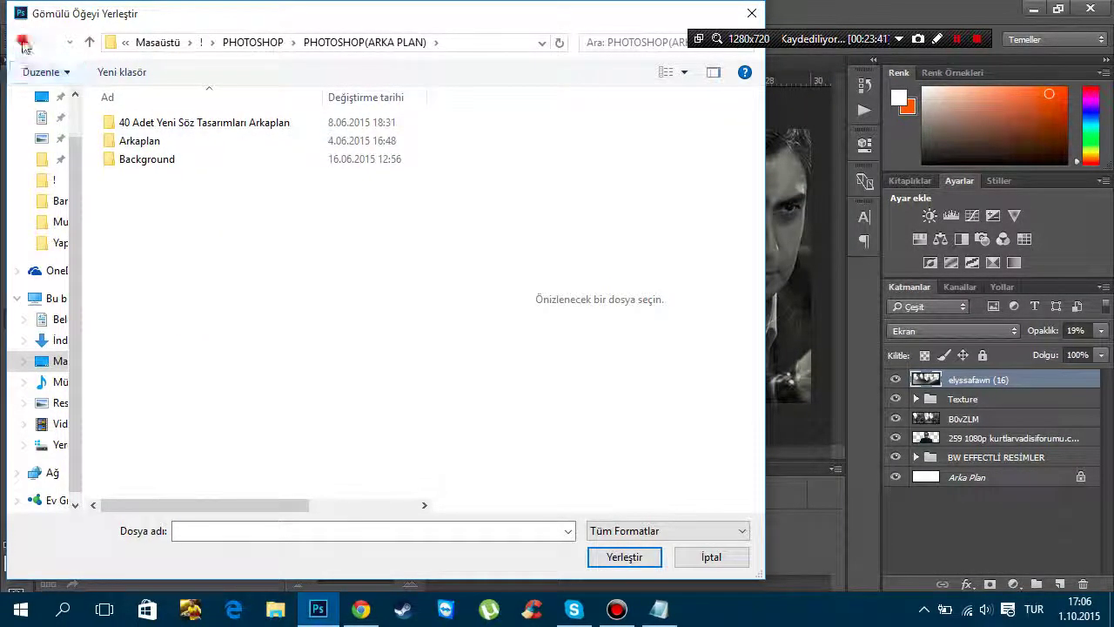
left_click(23, 42)
double_click(135, 214)
left_click(135, 215)
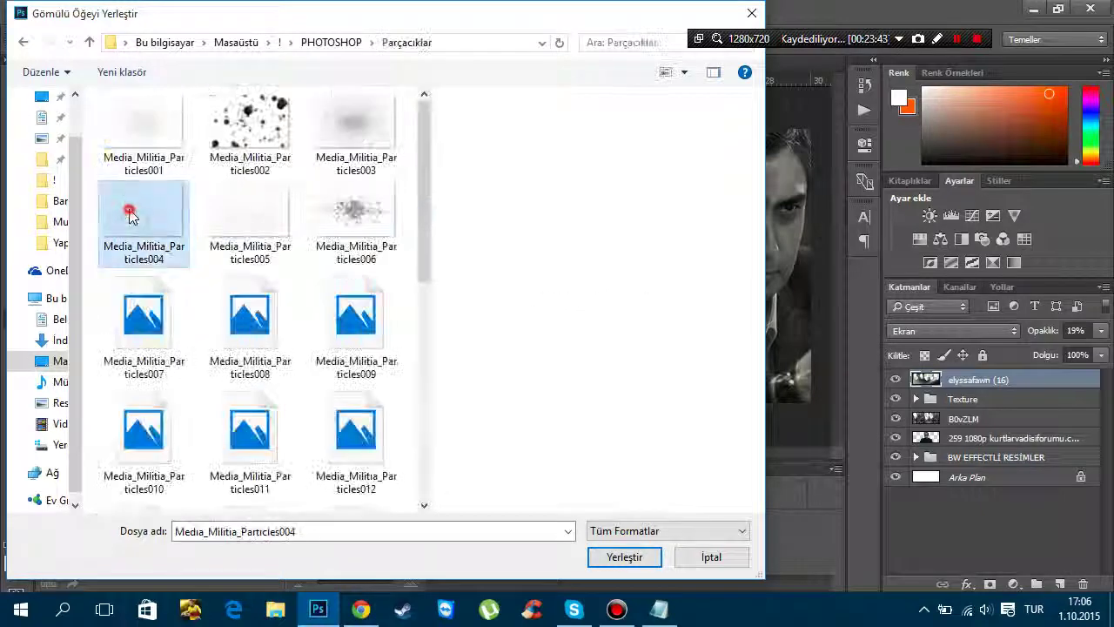
scroll(256, 310, "down", 3)
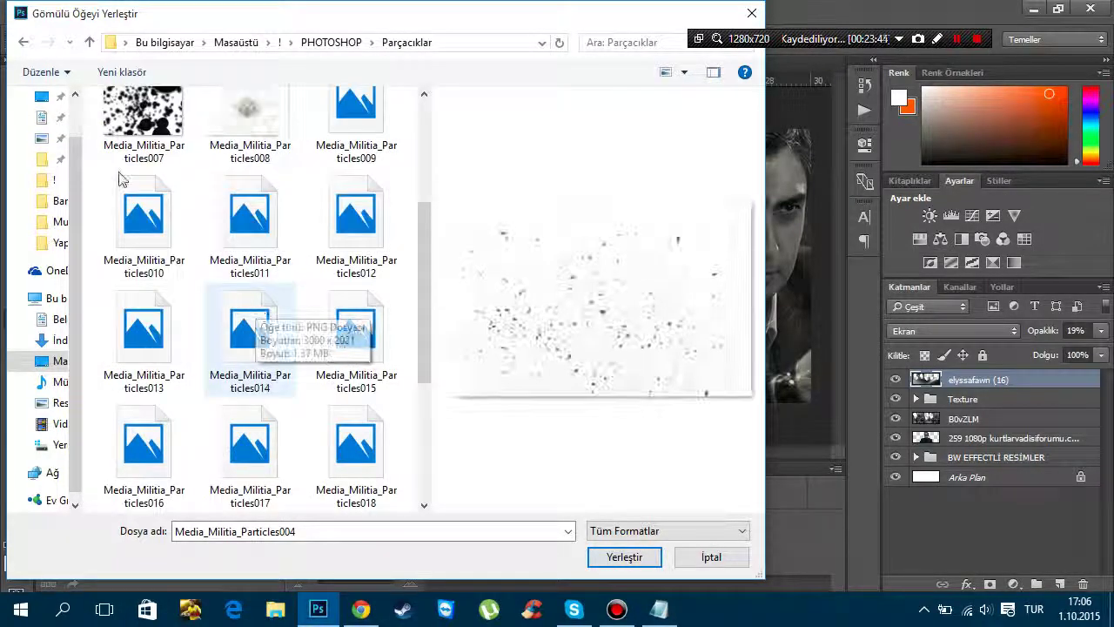
left_click(23, 41)
Place 13-smoke-brushes-Set-2 from TEXTURELER > dUMAN into the banner
double_click(154, 309)
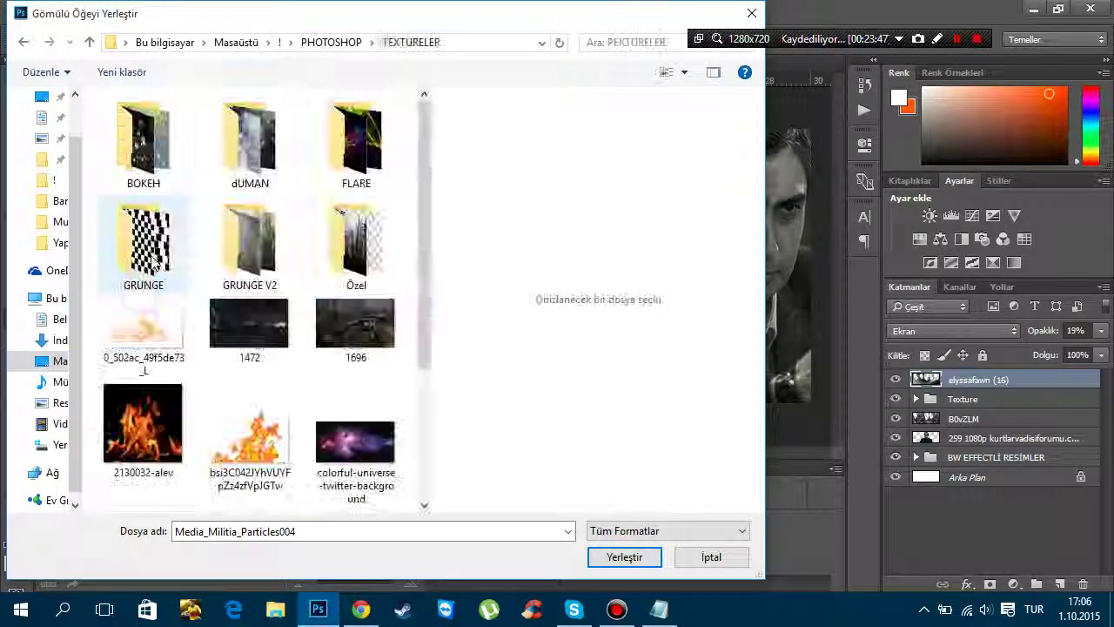
double_click(352, 255)
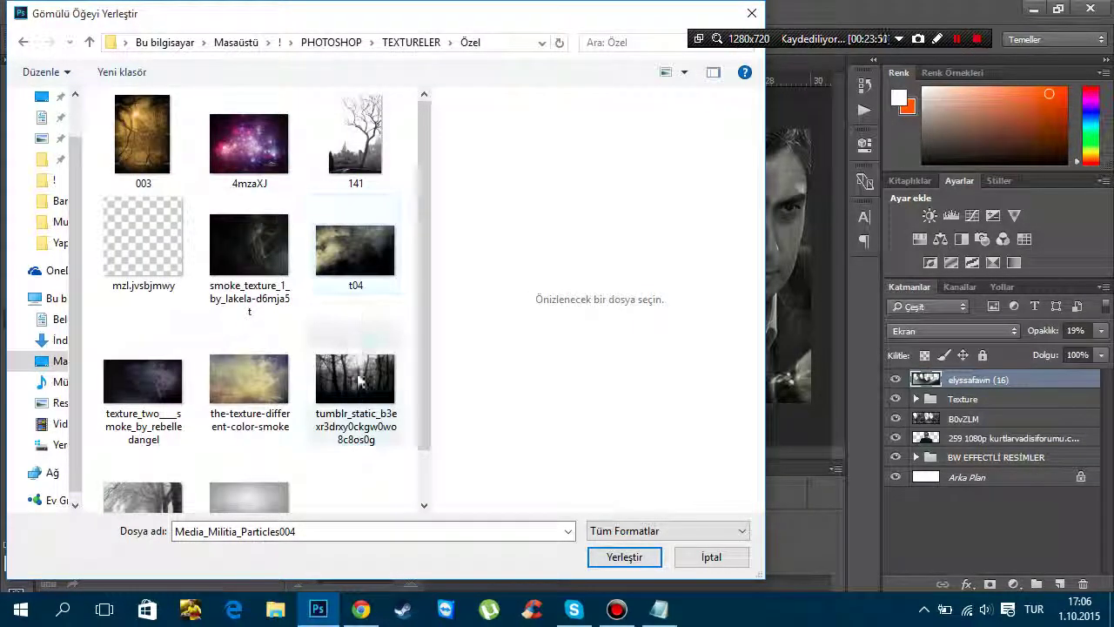
scroll(356, 276, "down", 1)
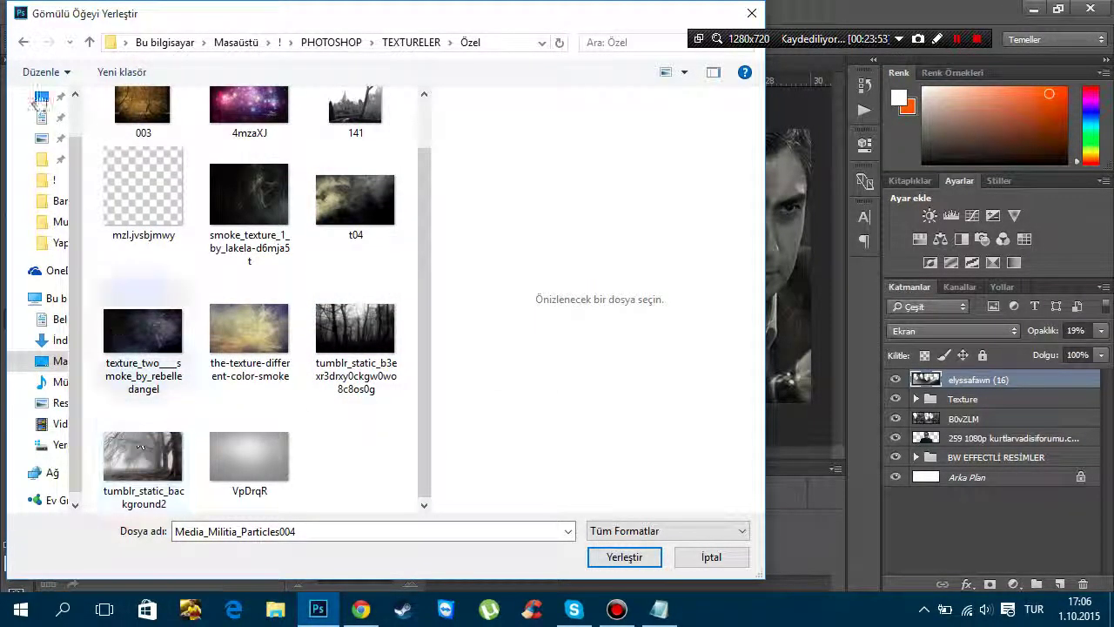
left_click(24, 42)
scroll(156, 374, "down", 3)
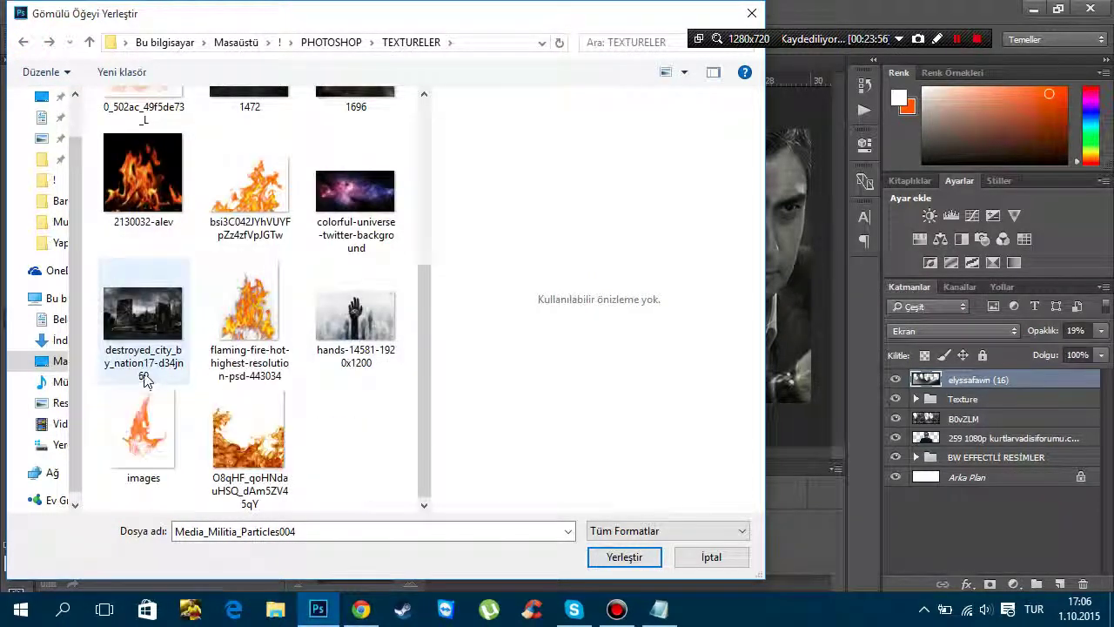
scroll(364, 333, "up", 3)
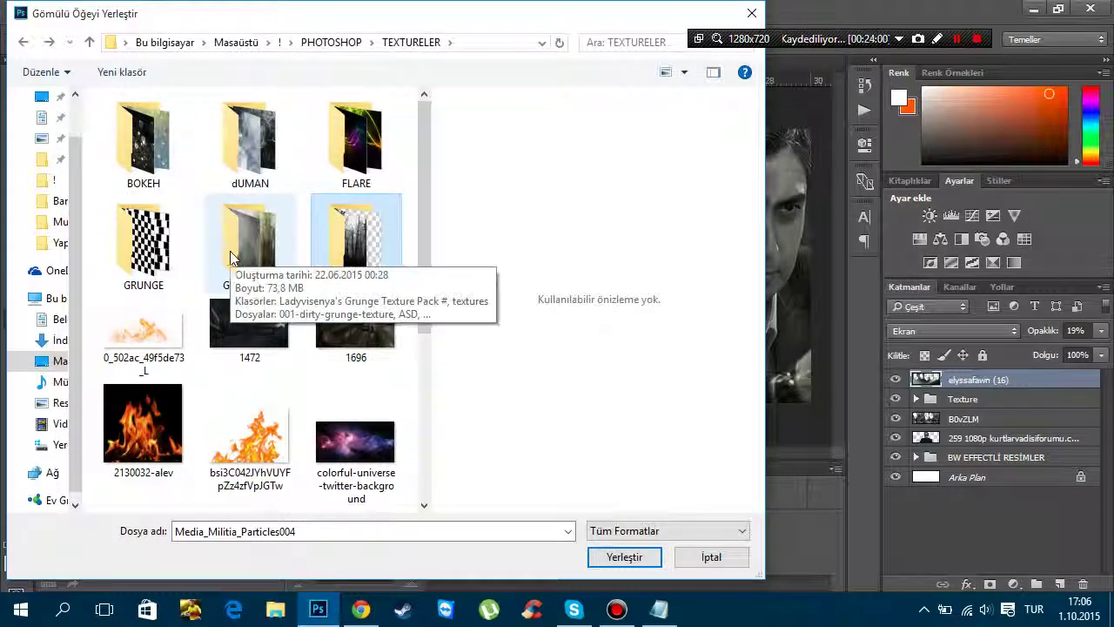
double_click(257, 139)
scroll(250, 230, "down", 5)
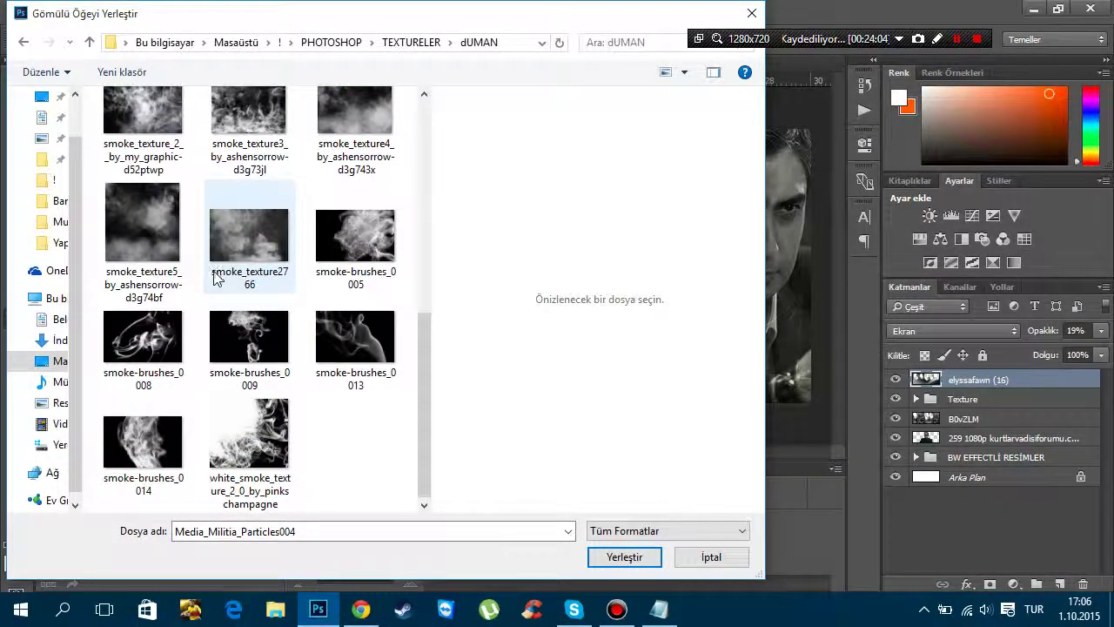
scroll(250, 231, "up", 5)
double_click(246, 113)
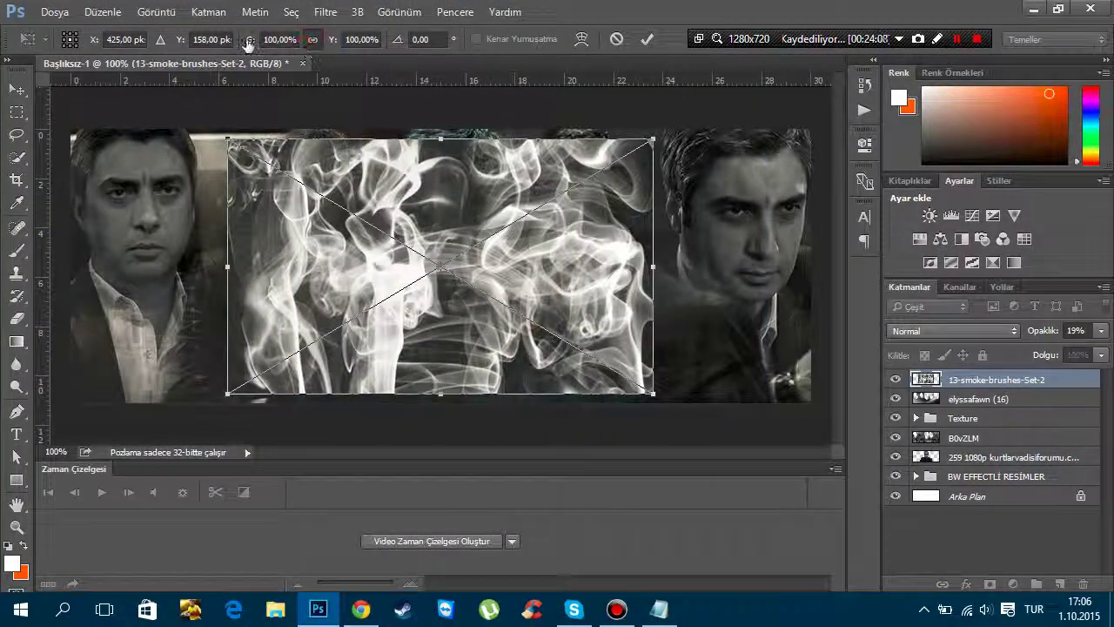
Scale the smoke image, try Soft Light at about 28%, then delete the layer
left_click_drag(250, 39, 316, 92)
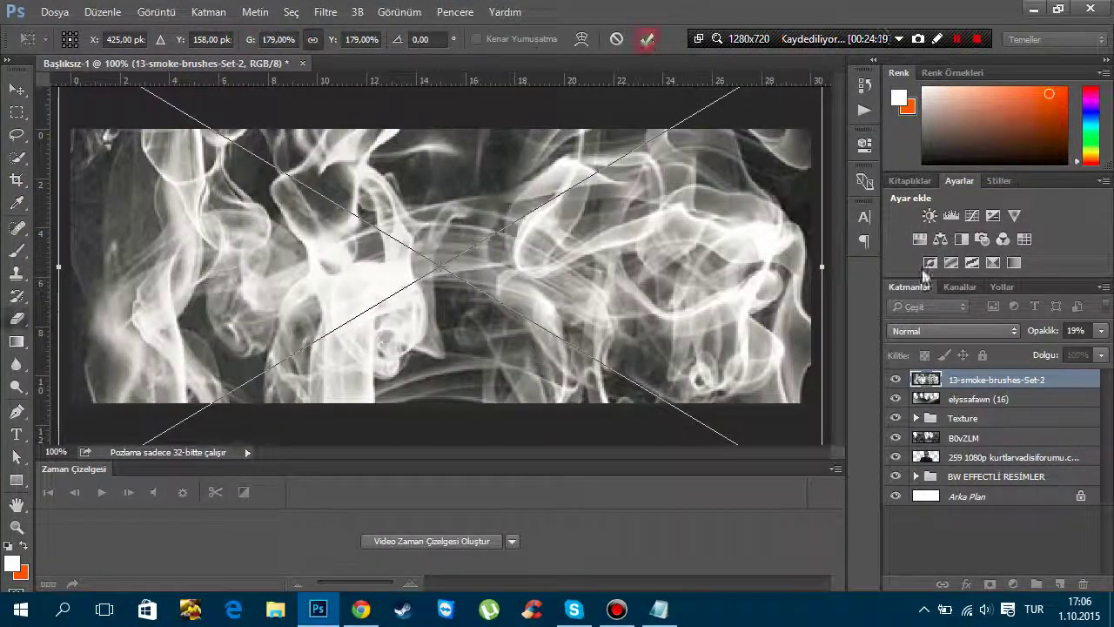
left_click(954, 330)
left_click(932, 189)
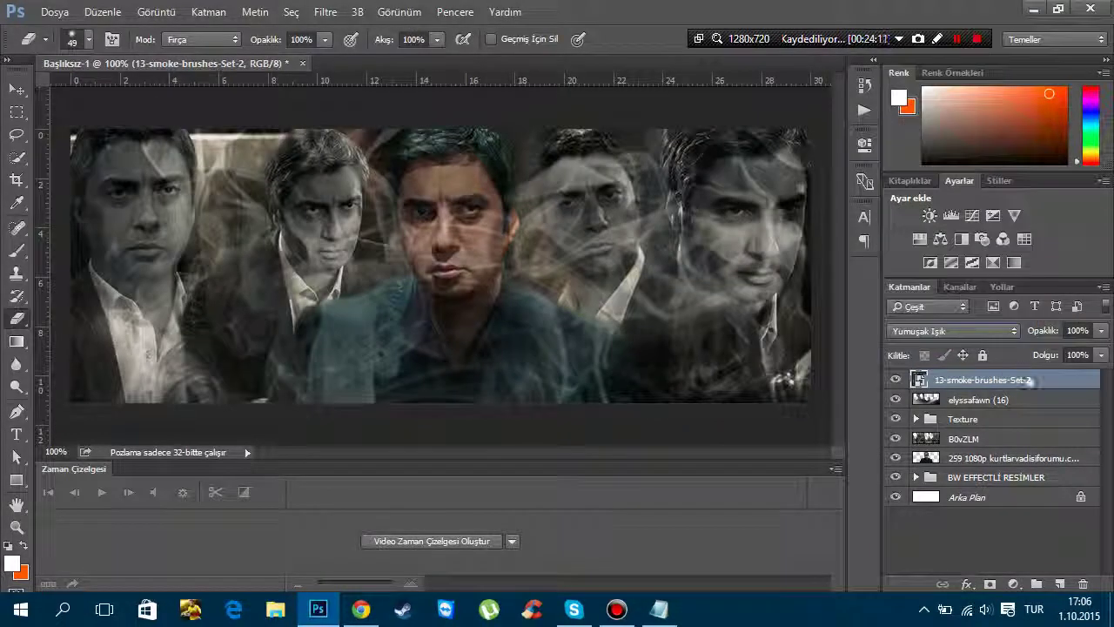
left_click_drag(1049, 332, 988, 344)
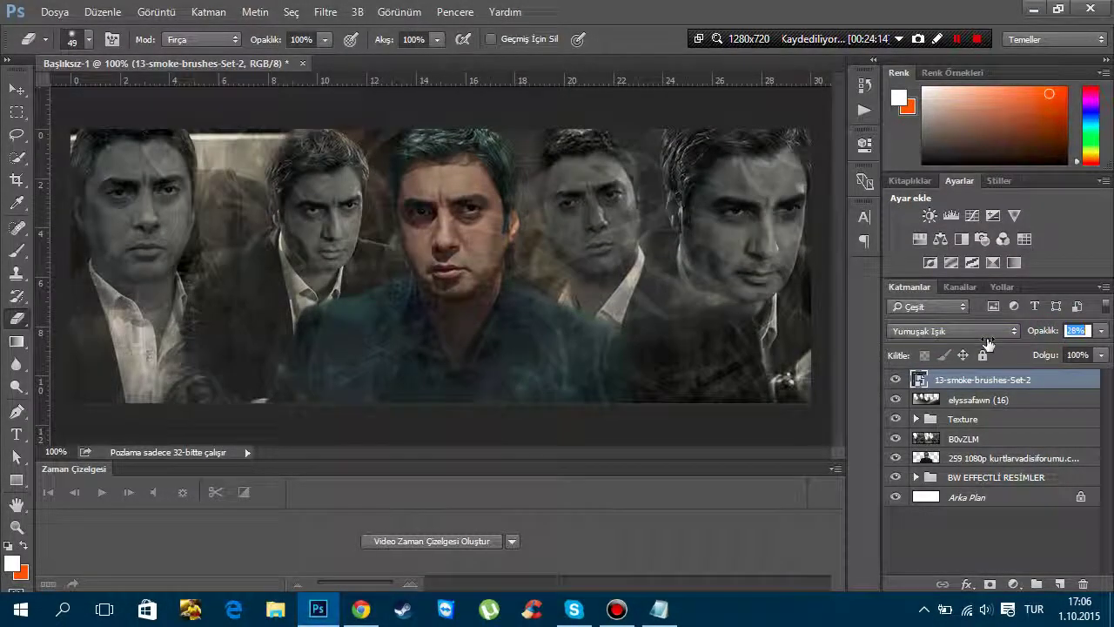
key("Delete")
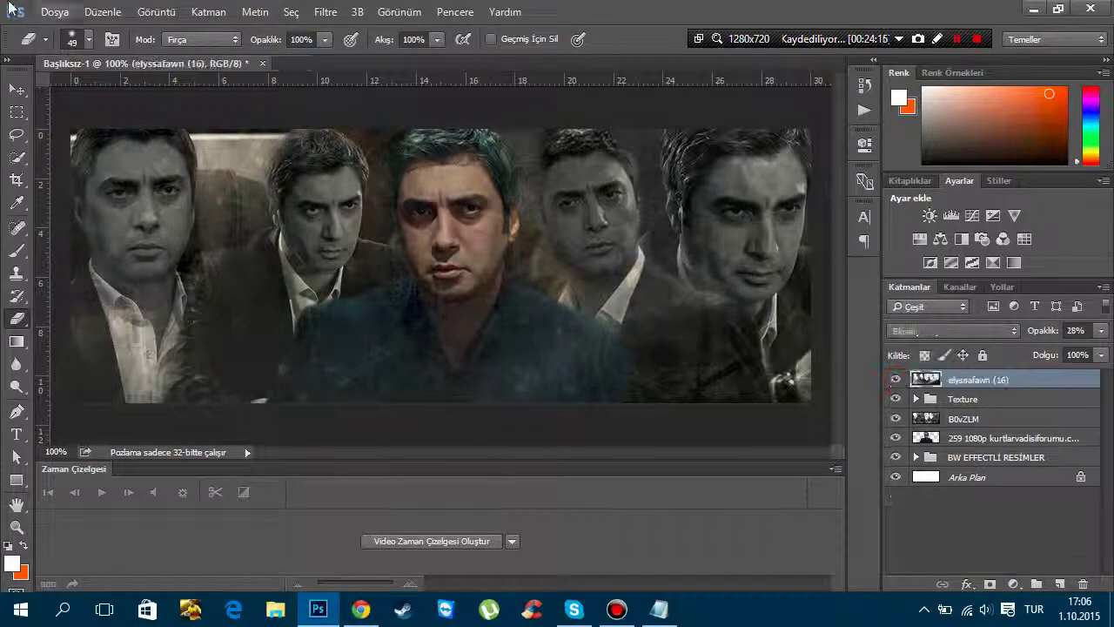
Place the black-and-white grunge texture from PHOTOSHOP > TEXTURELER > GRUNGE V2
left_click(54, 12)
left_click(73, 144)
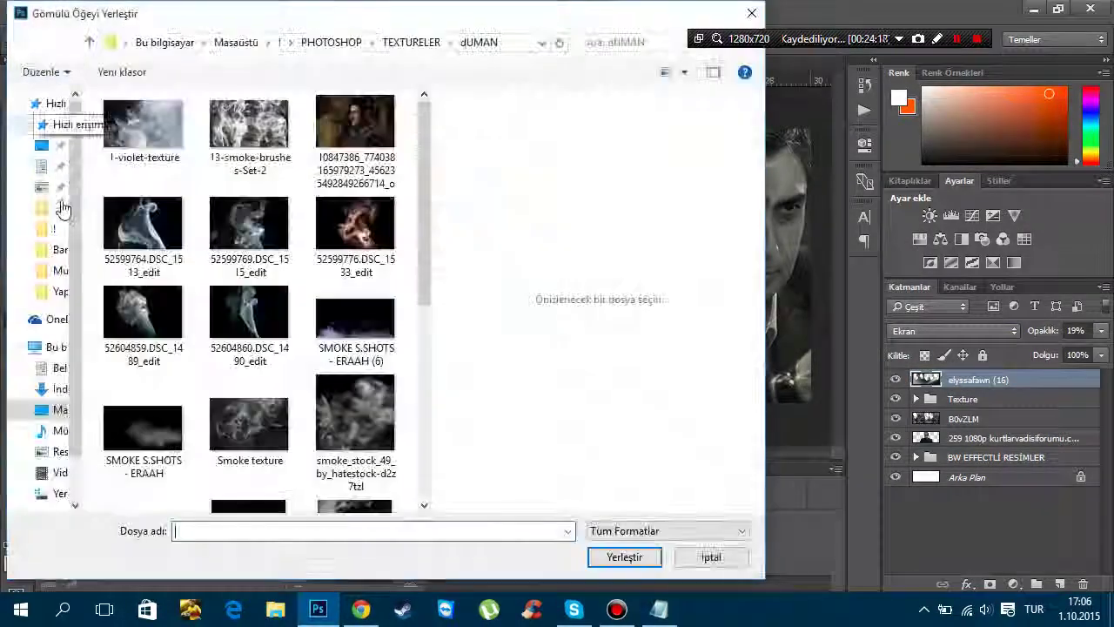
left_click(50, 411)
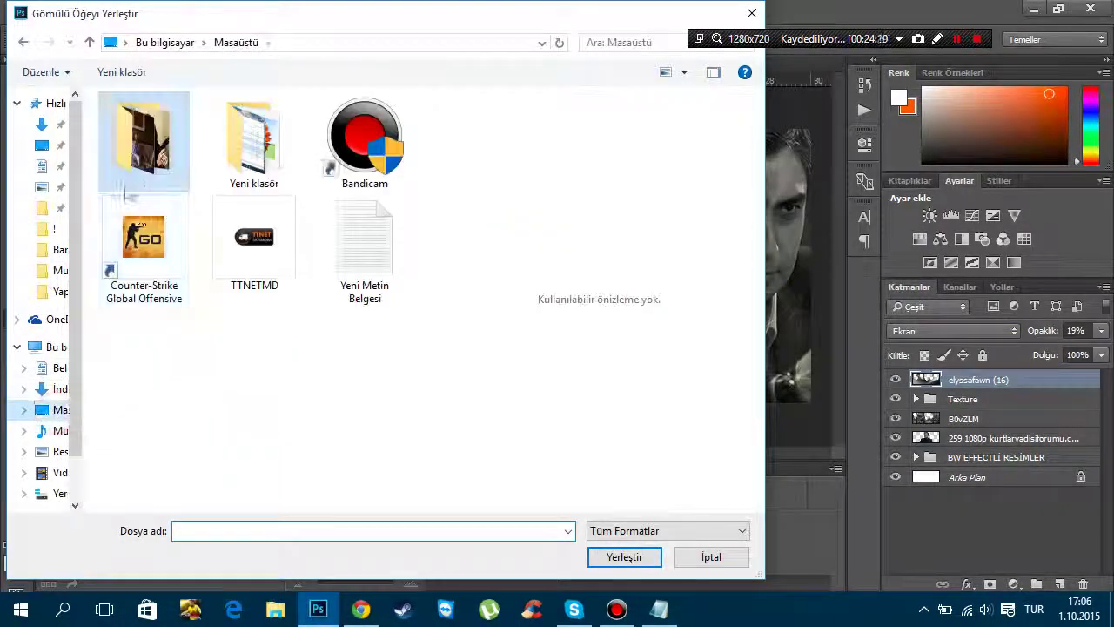
double_click(143, 161)
double_click(209, 318)
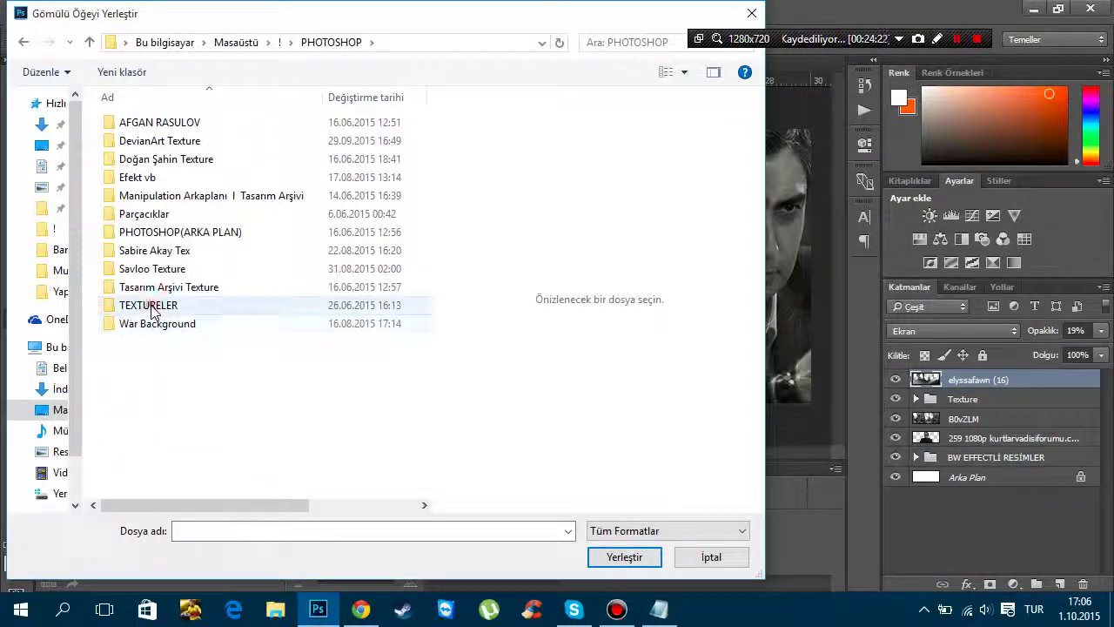
double_click(148, 377)
double_click(256, 229)
double_click(215, 273)
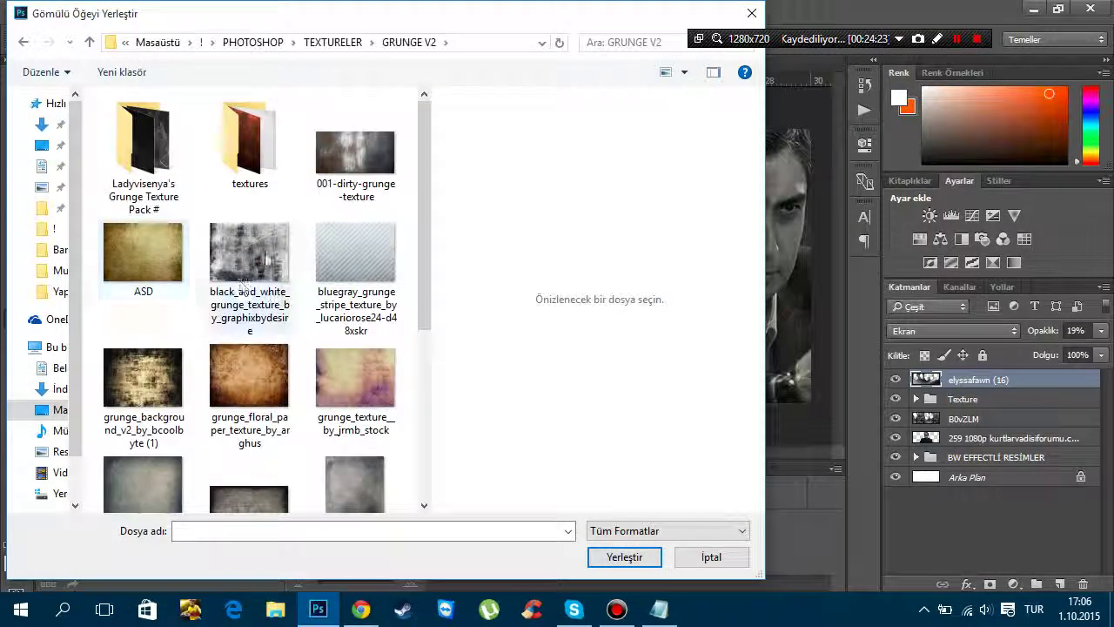
Scale the grunge texture proportionally to 93.21%, blend Soft Light at 47%, and rasterize it
left_click(313, 39)
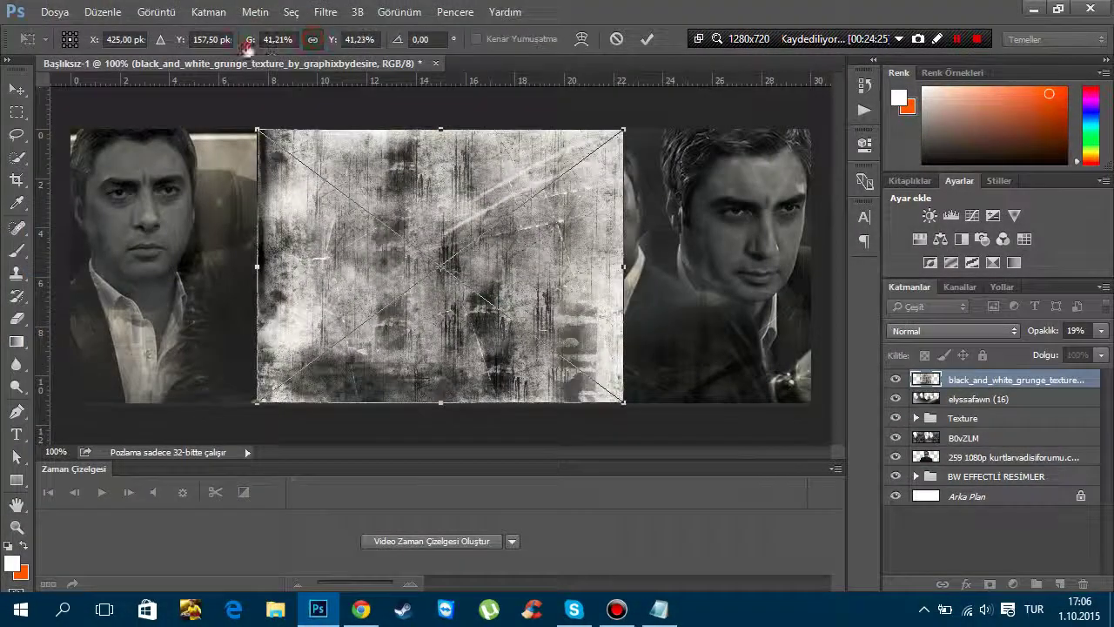
left_click_drag(251, 39, 357, 61)
left_click(648, 39)
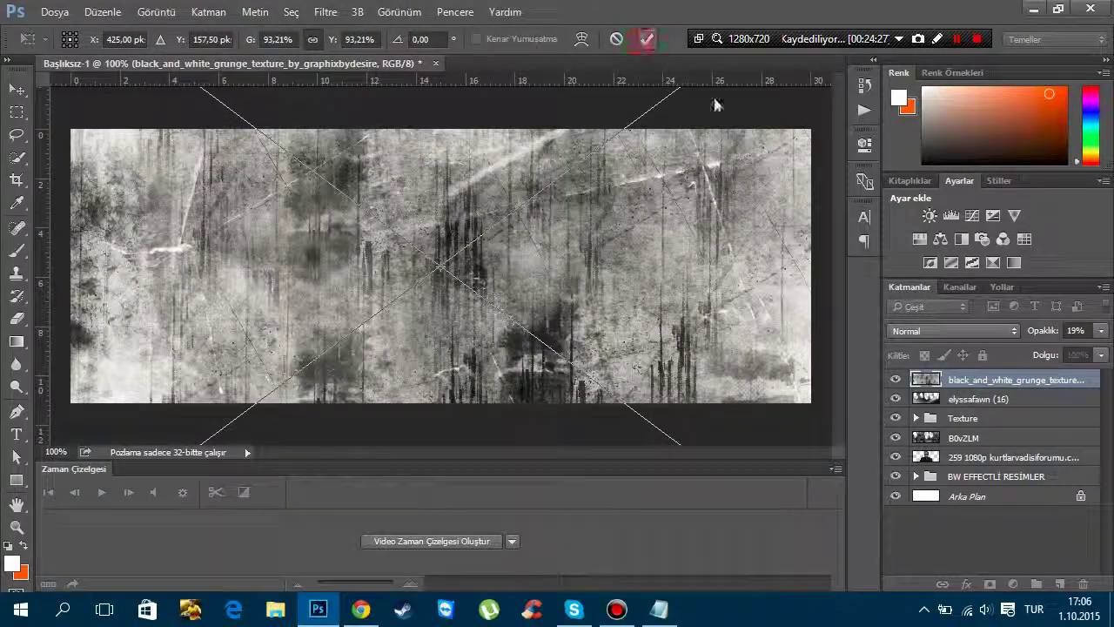
key("e")
left_click(953, 331)
left_click(906, 171)
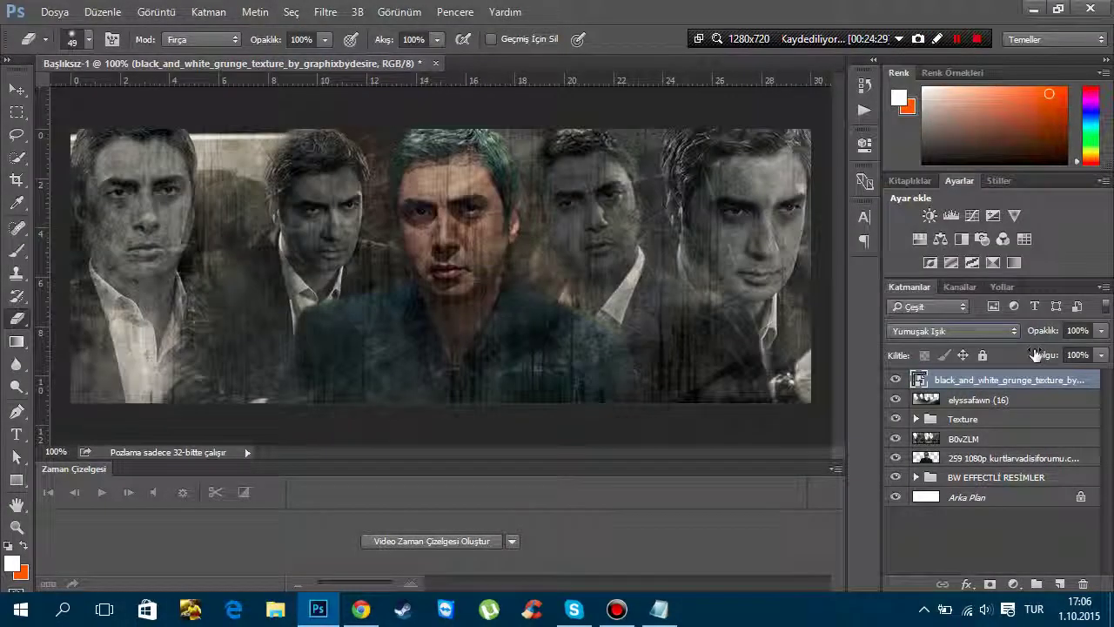
left_click_drag(1035, 333, 985, 336)
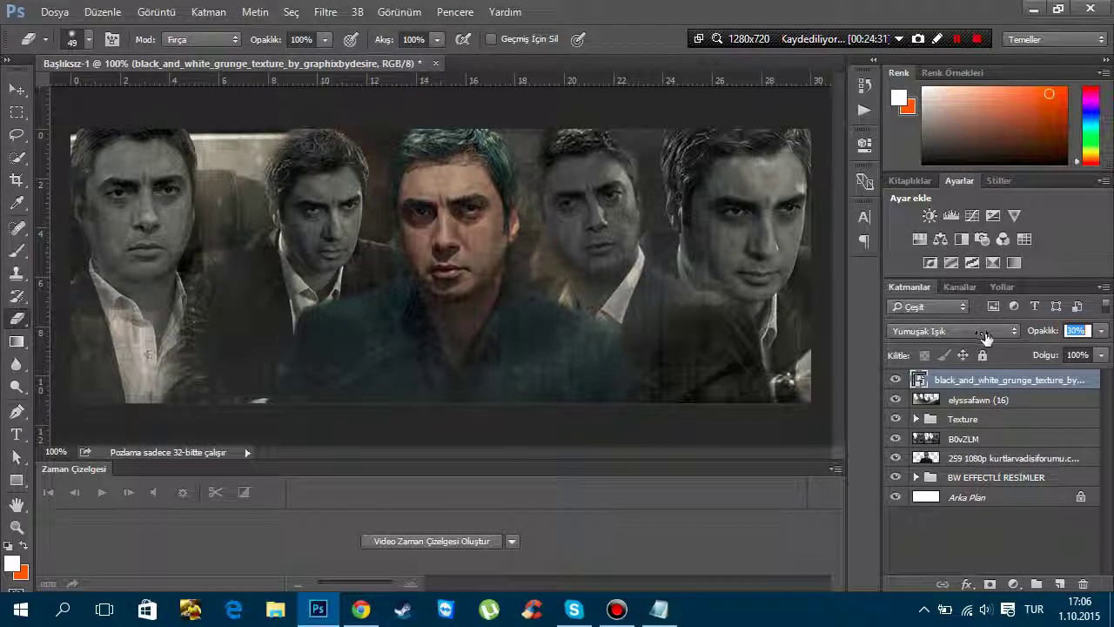
left_click(564, 240)
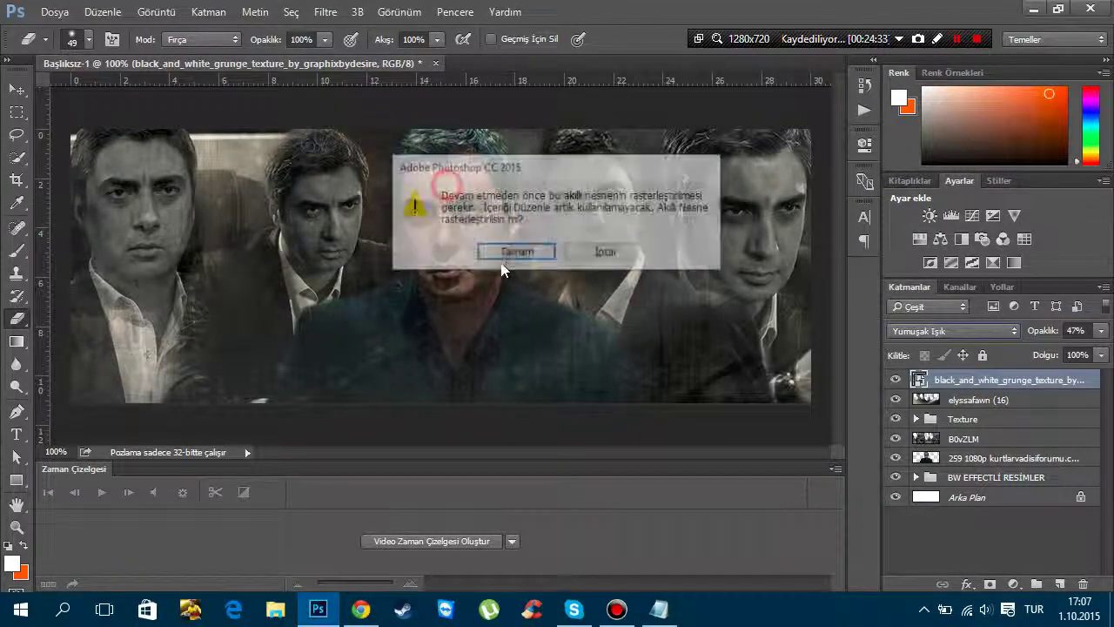
left_click(510, 252)
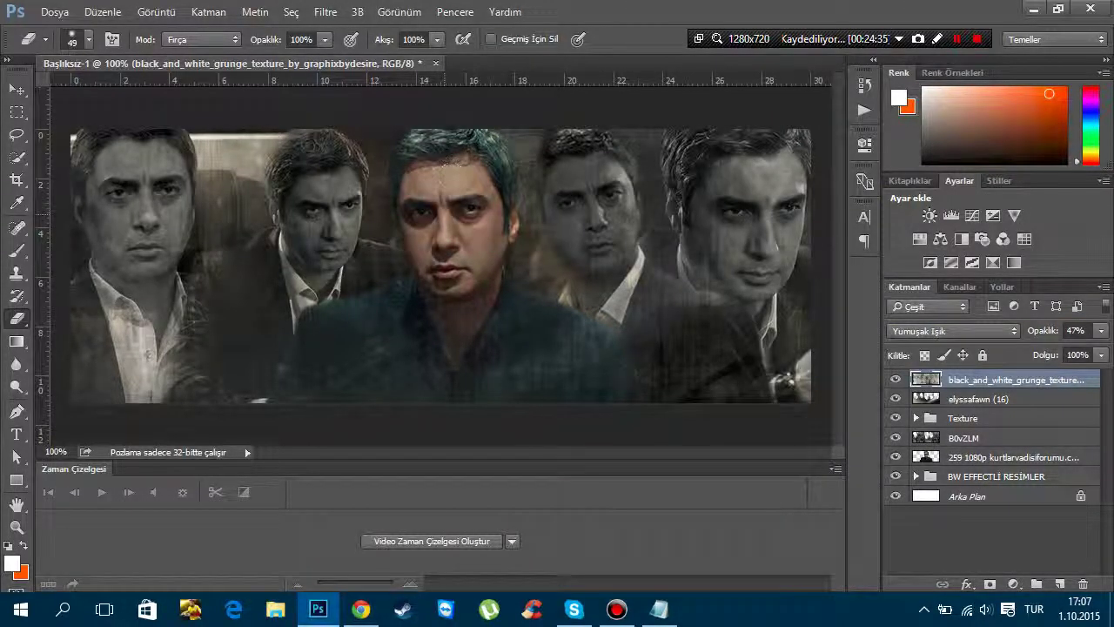
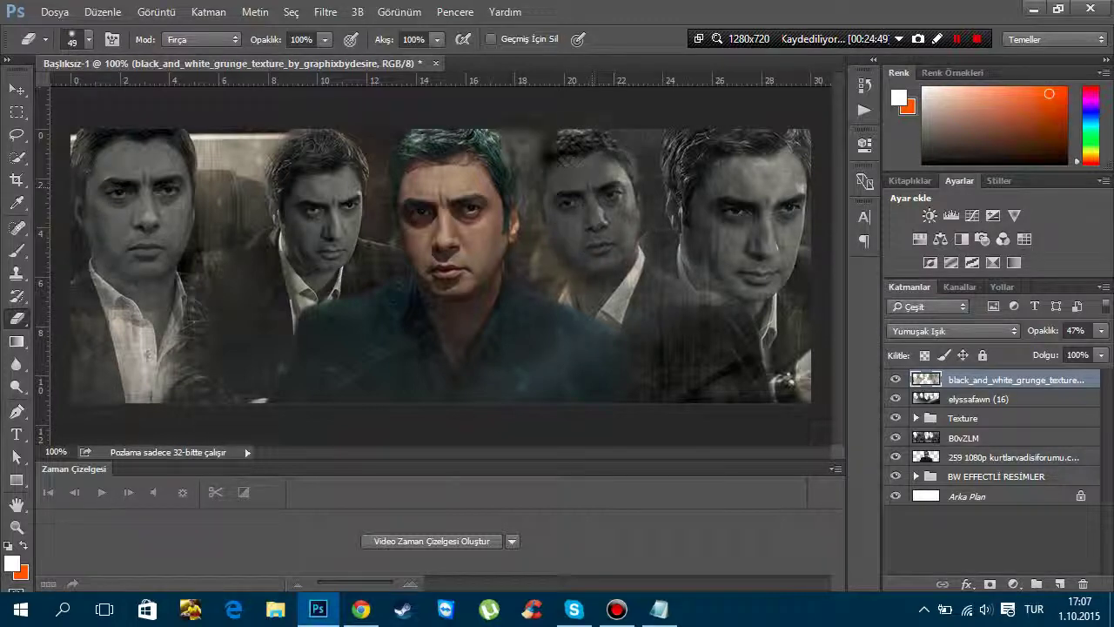
Erase texture around the right face's nose and lips, then delete the grunge texture and elyssafawn (16) layers
left_click_drag(759, 265, 762, 252)
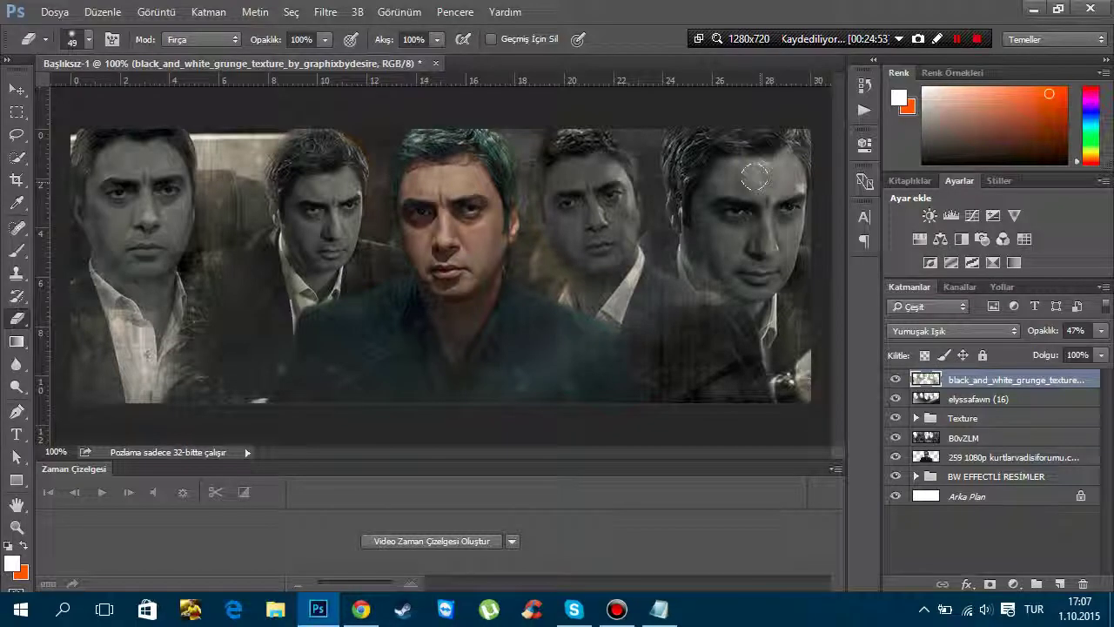
left_click(964, 401, "shift")
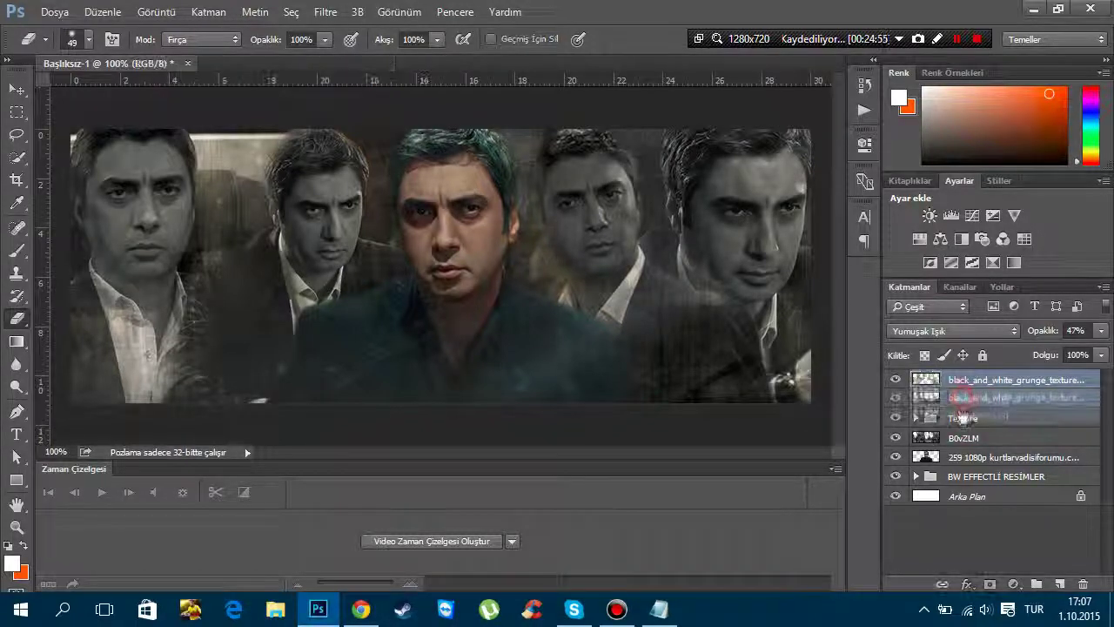
key("Delete")
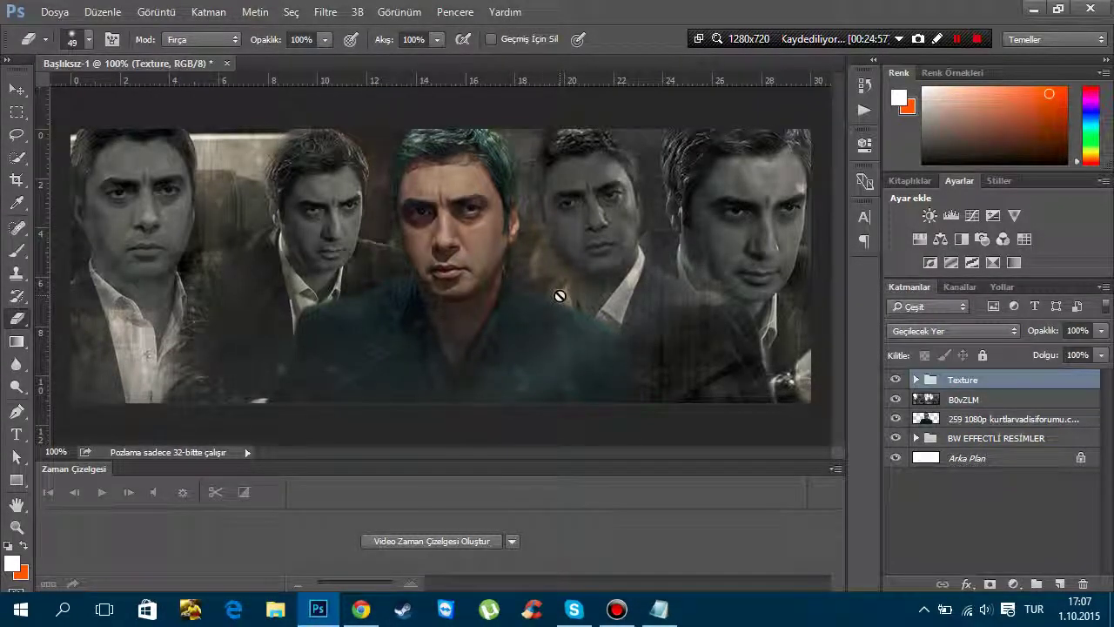
left_click(659, 609)
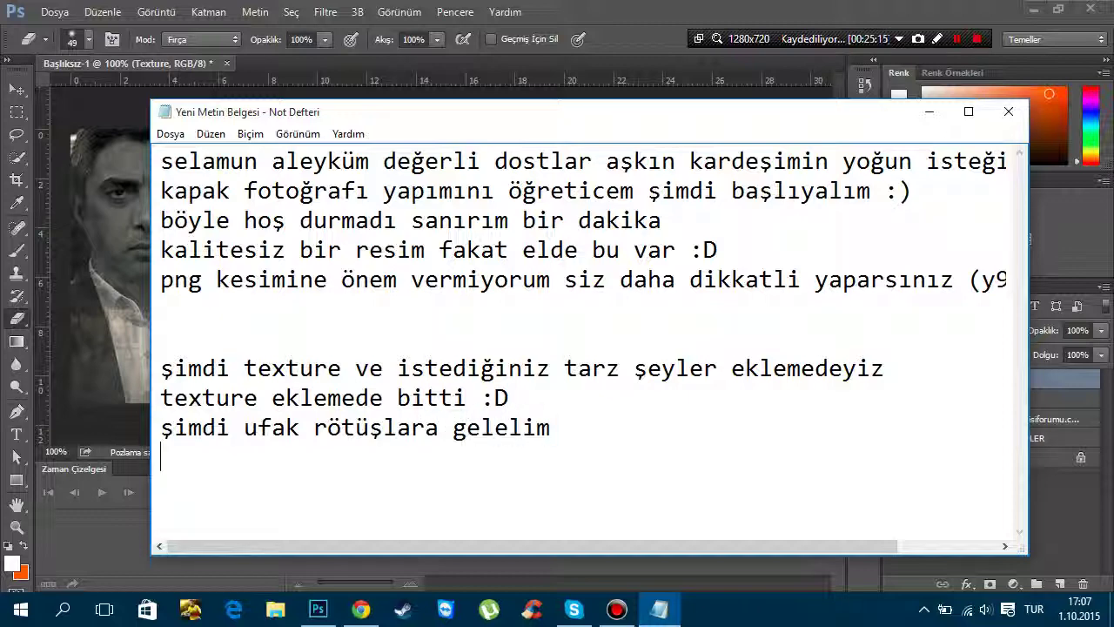
left_click(318, 609)
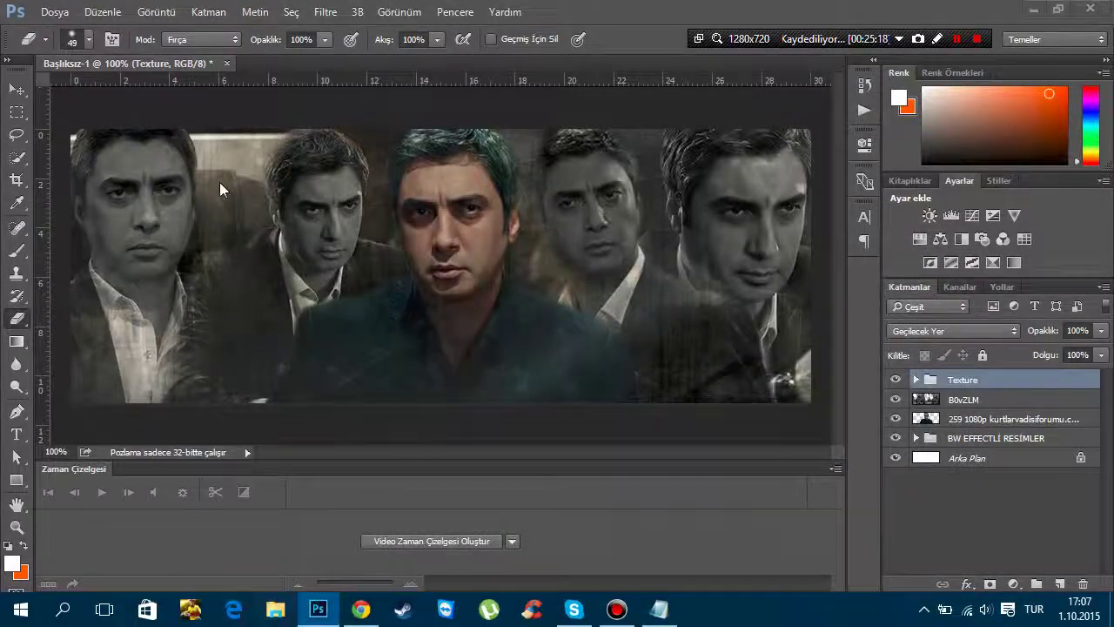
key("super+e")
In Downloads > Compressed, delete the Bandicam archive
left_click(311, 119)
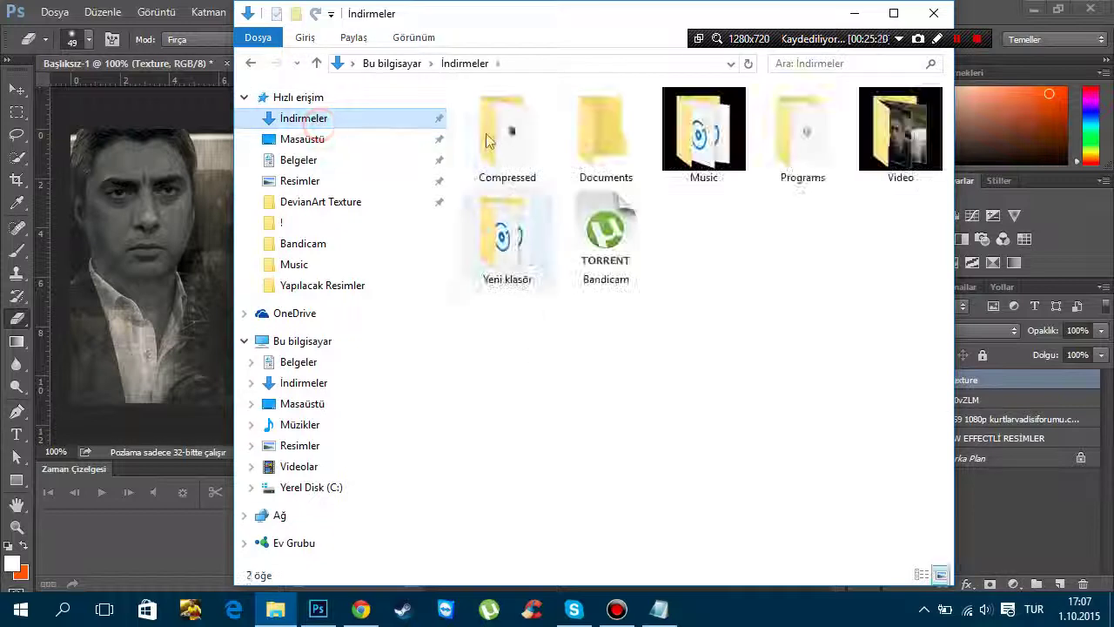
double_click(499, 128)
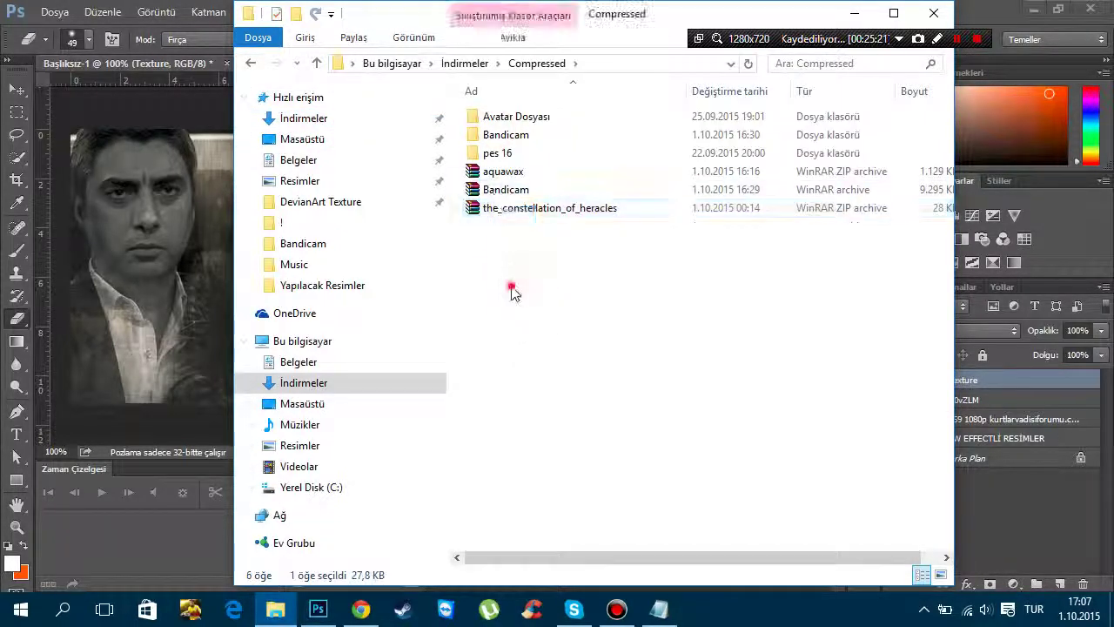
left_click(517, 189)
key("Delete")
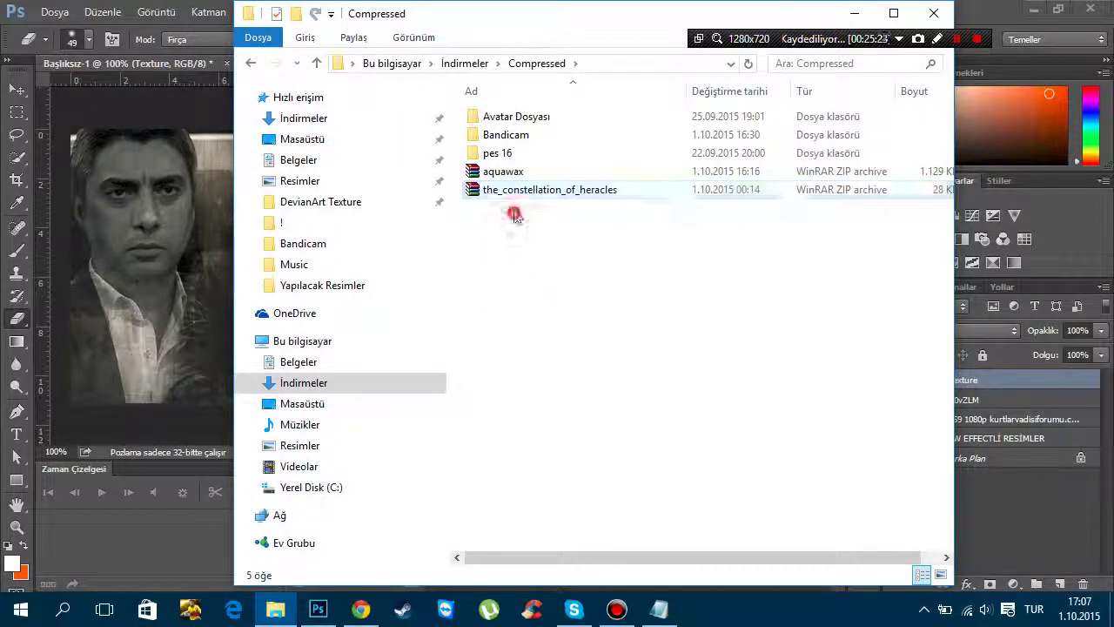
Extract the aquawax and constellation archives into the Compressed folder
left_click_drag(515, 217, 509, 174)
right_click(508, 175)
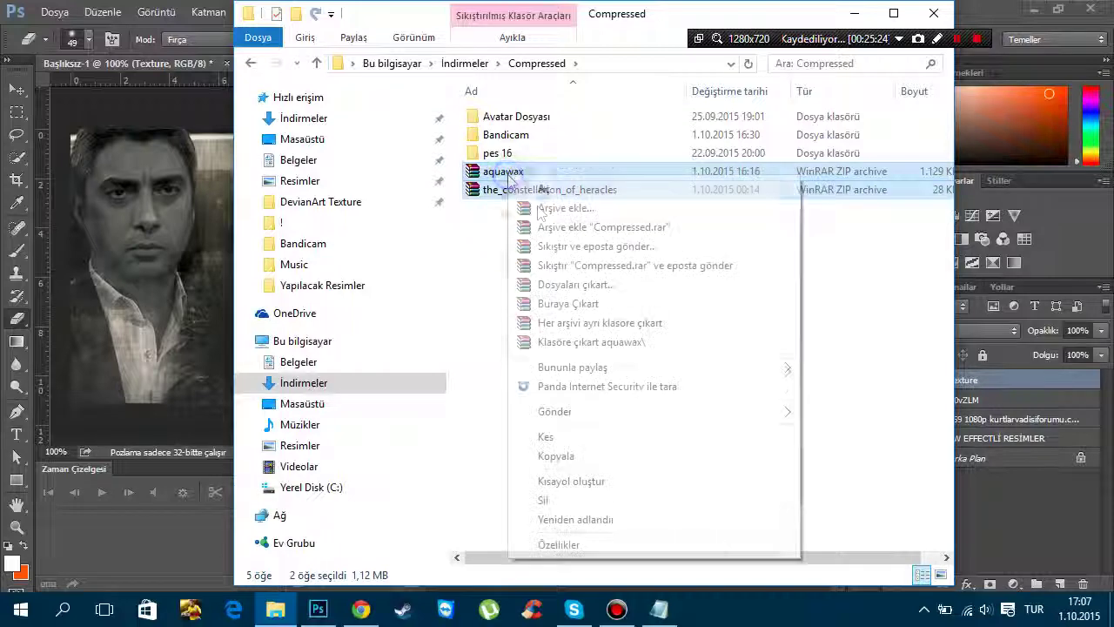
left_click(567, 304)
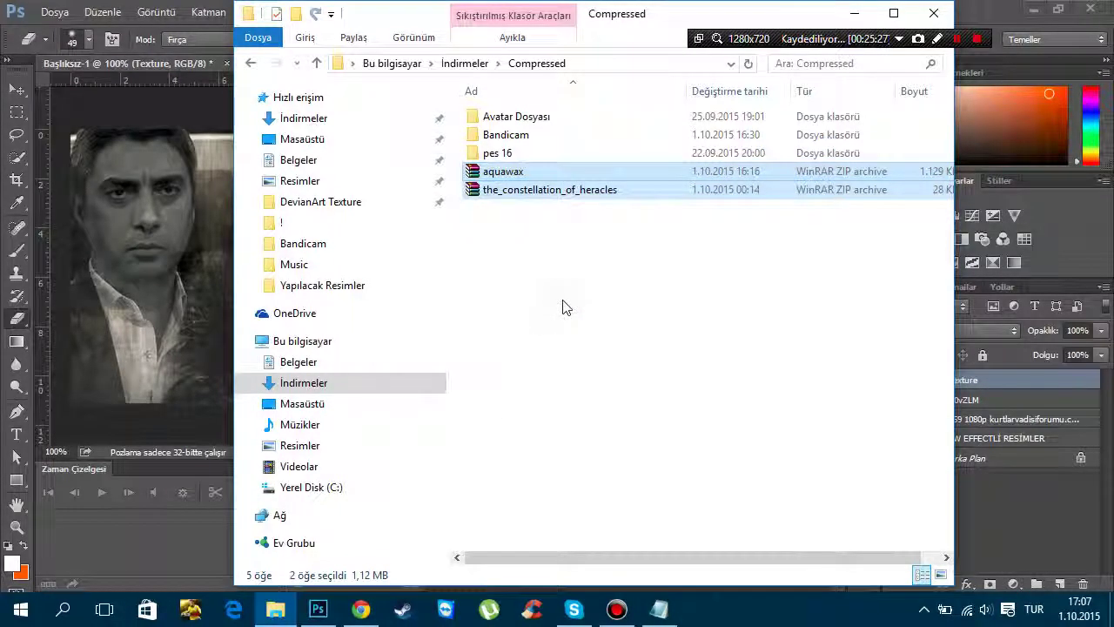
Install the Constellation of Heracles and Aquawax Black, Light and Medium Trial fonts, then return to Photoshop
left_click(569, 386)
left_click(528, 300)
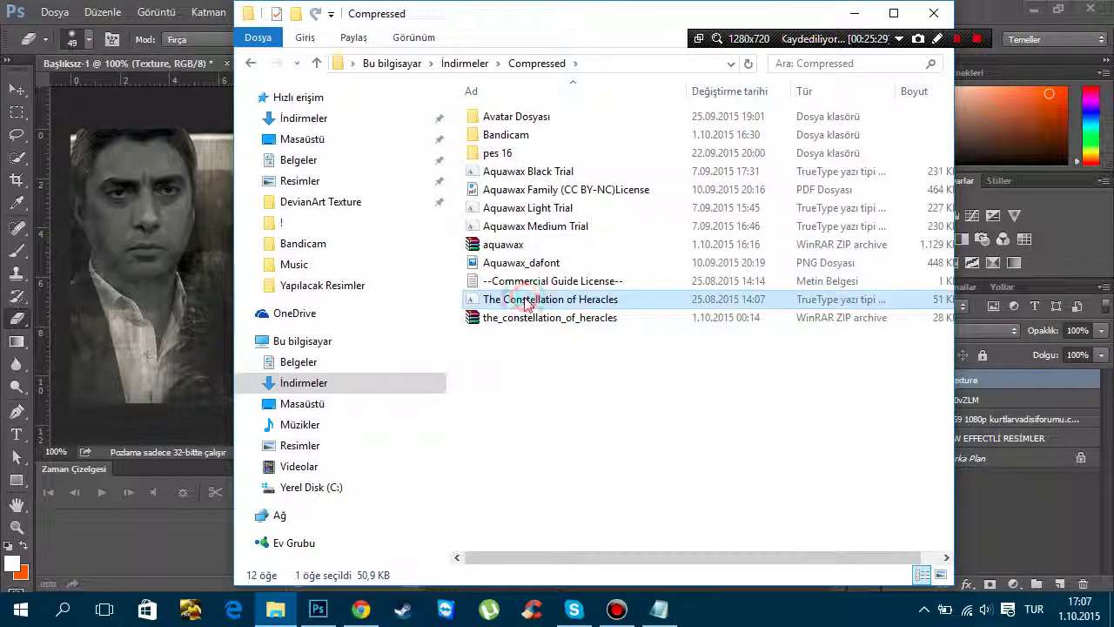
right_click(526, 303)
left_click(458, 418)
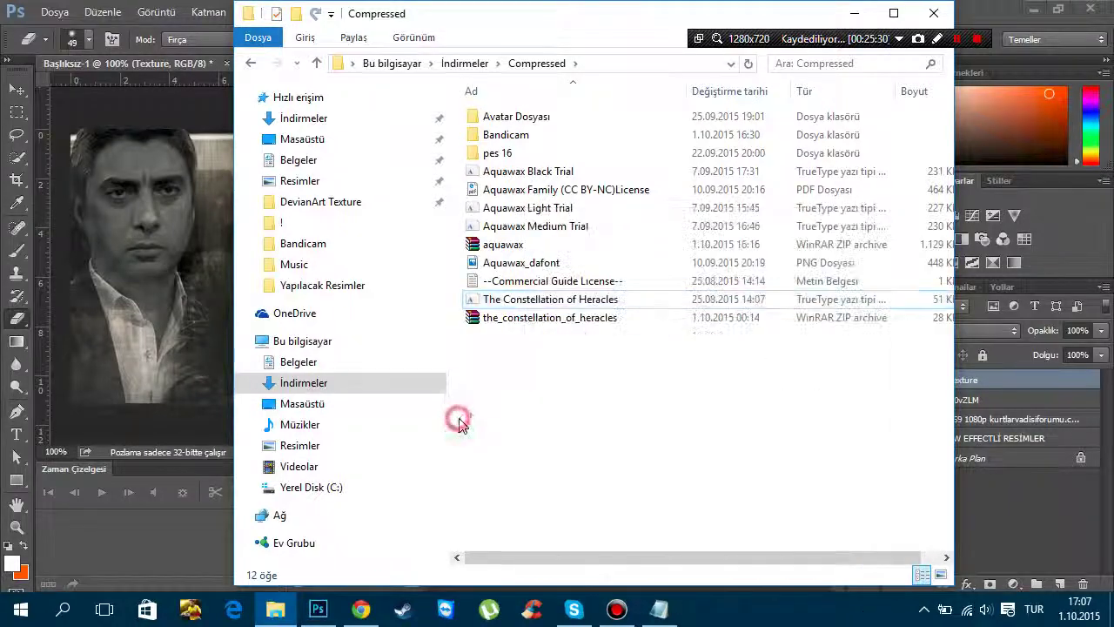
left_click(567, 299)
left_click(533, 222, "ctrl")
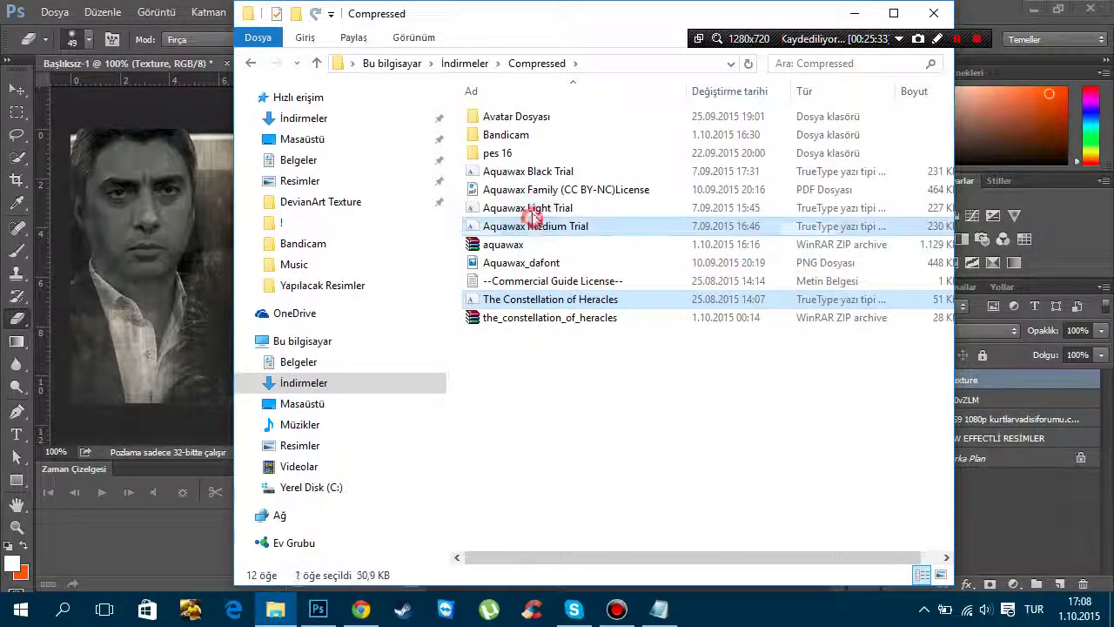
left_click(531, 209, "ctrl")
left_click(529, 172, "ctrl")
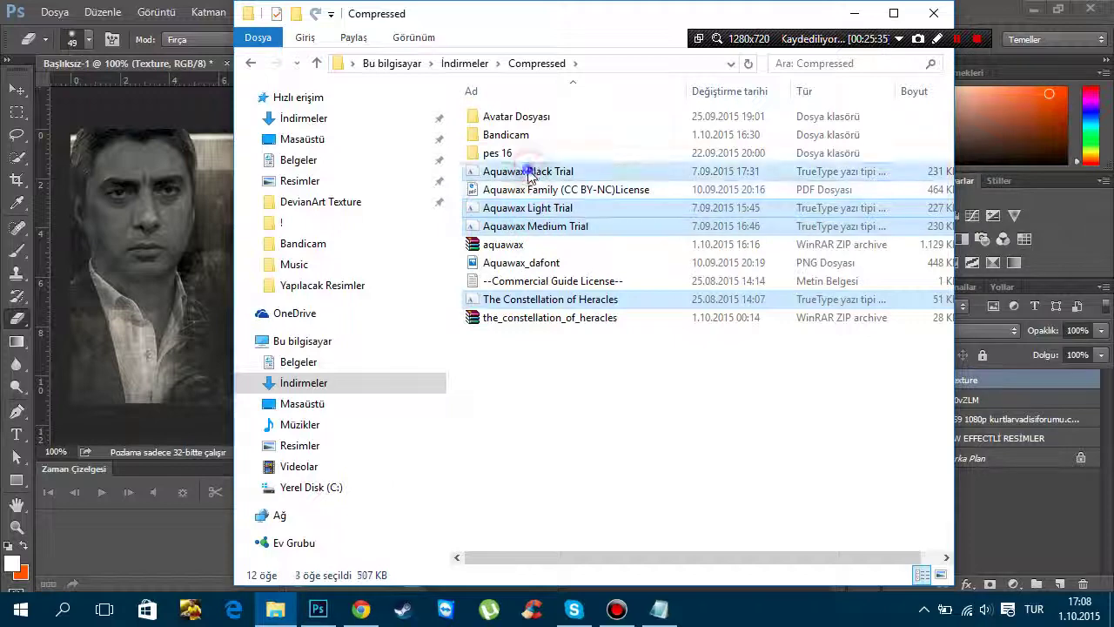
right_click(528, 172)
left_click(566, 221)
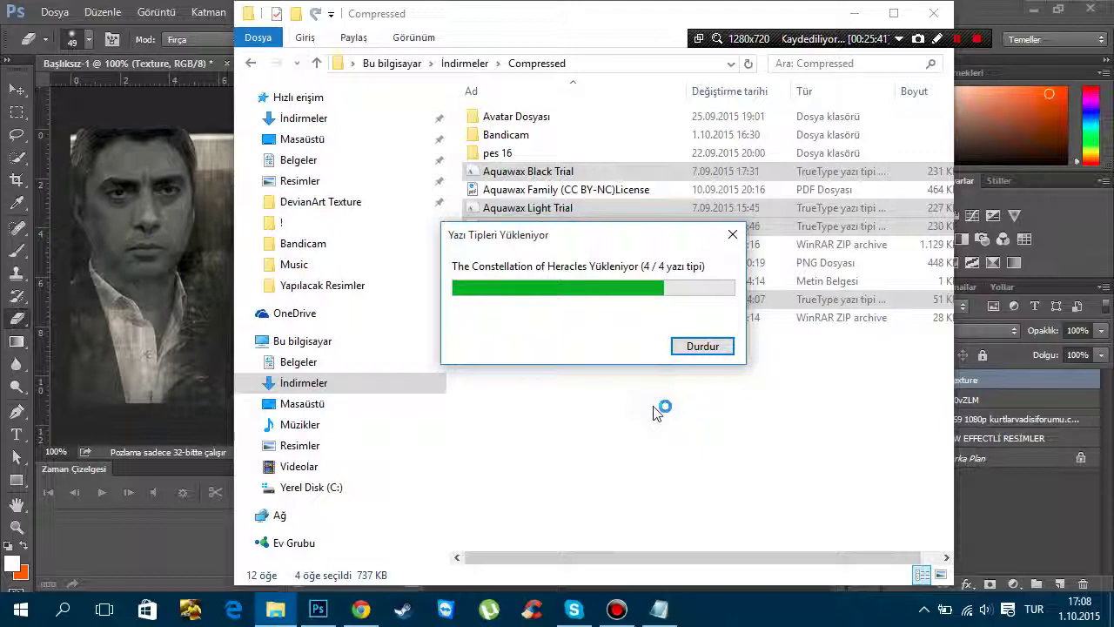
left_click(201, 418)
Type the title 'KURTLAR VADİSİ PUSU' in Aquawax Black on the banner
left_click(16, 435)
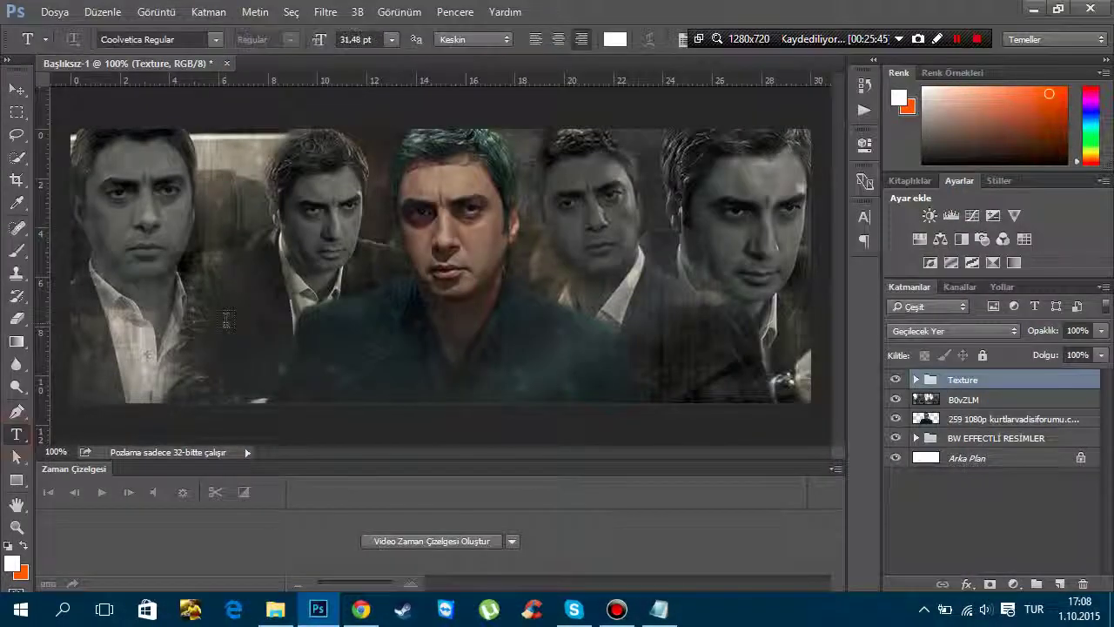
left_click(226, 320)
left_click(149, 40)
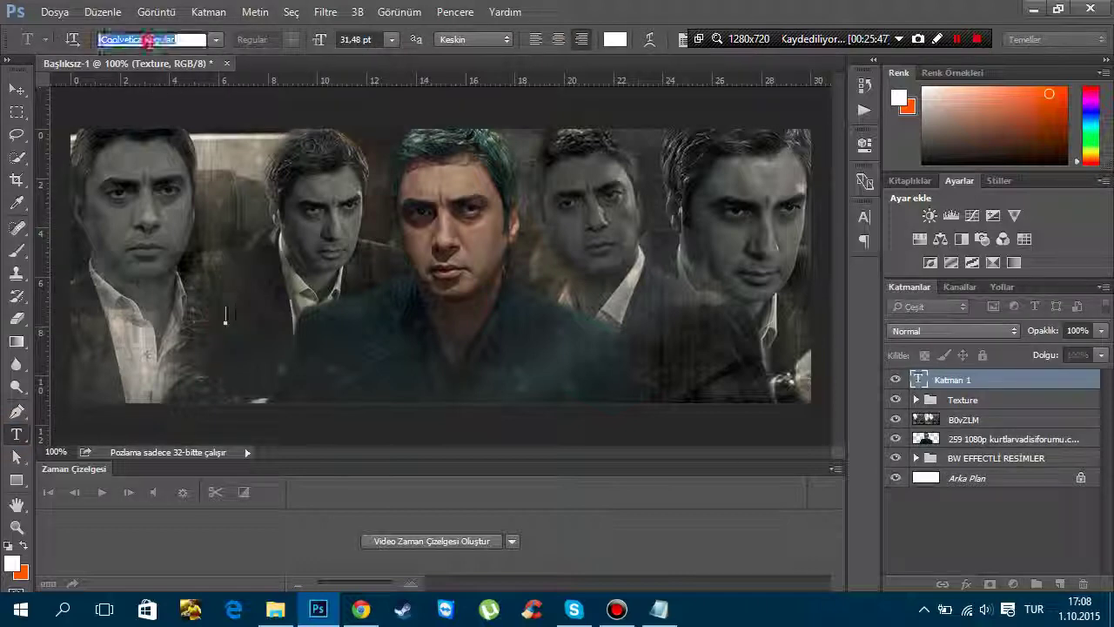
type("aq")
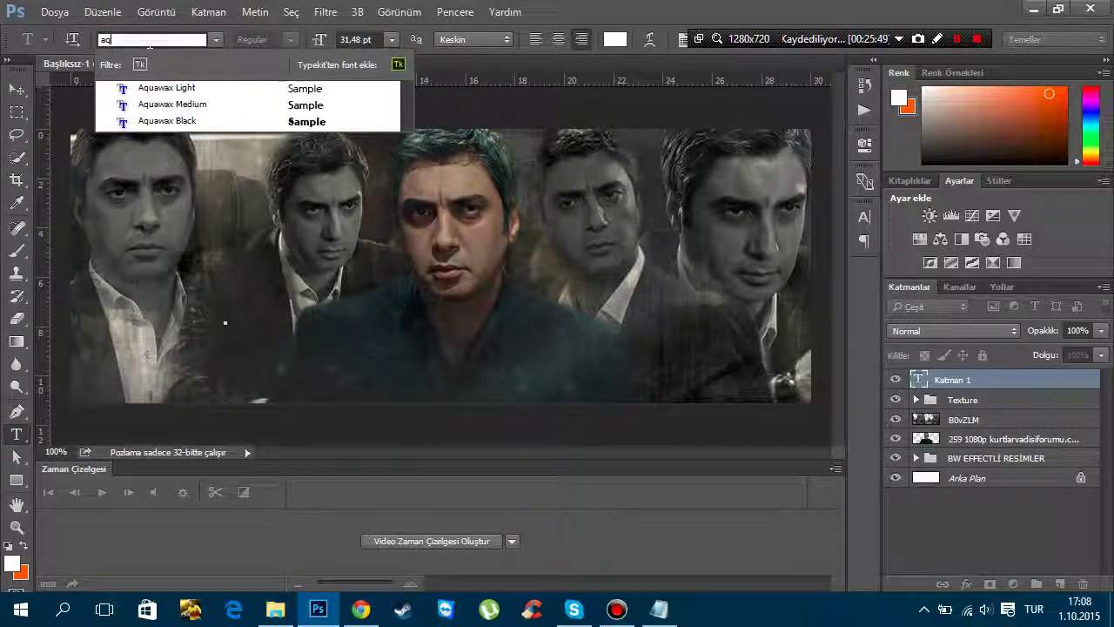
left_click(205, 119)
type("Kurt")
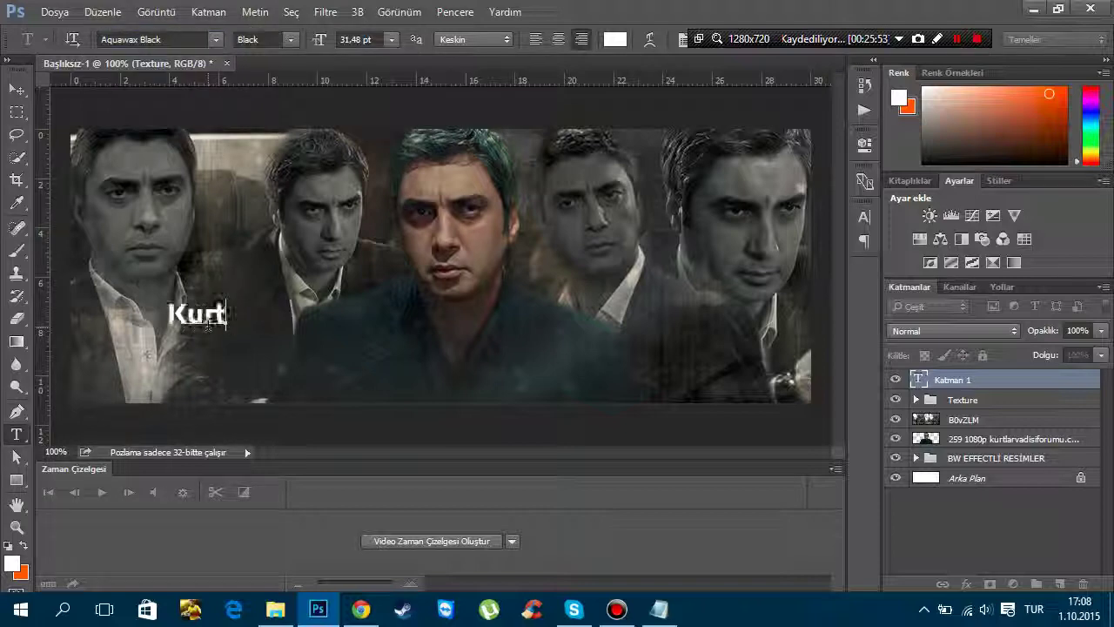
type("lar")
key("BackSpace")
key("BackSpace")
key("BackSpace")
key("BackSpace")
key("BackSpace")
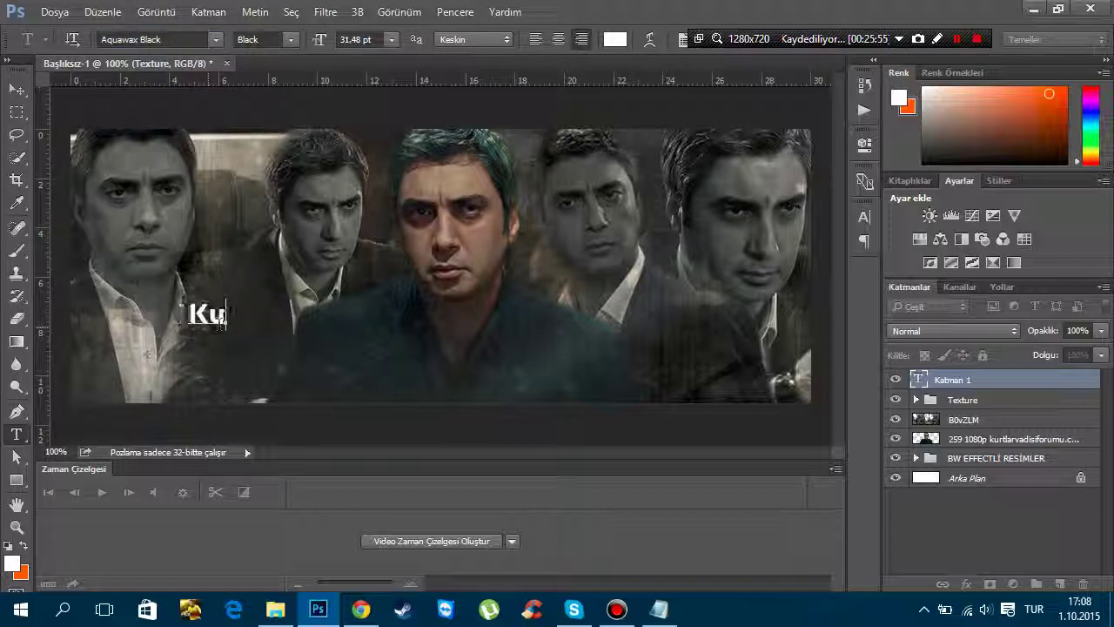
type("tlar v")
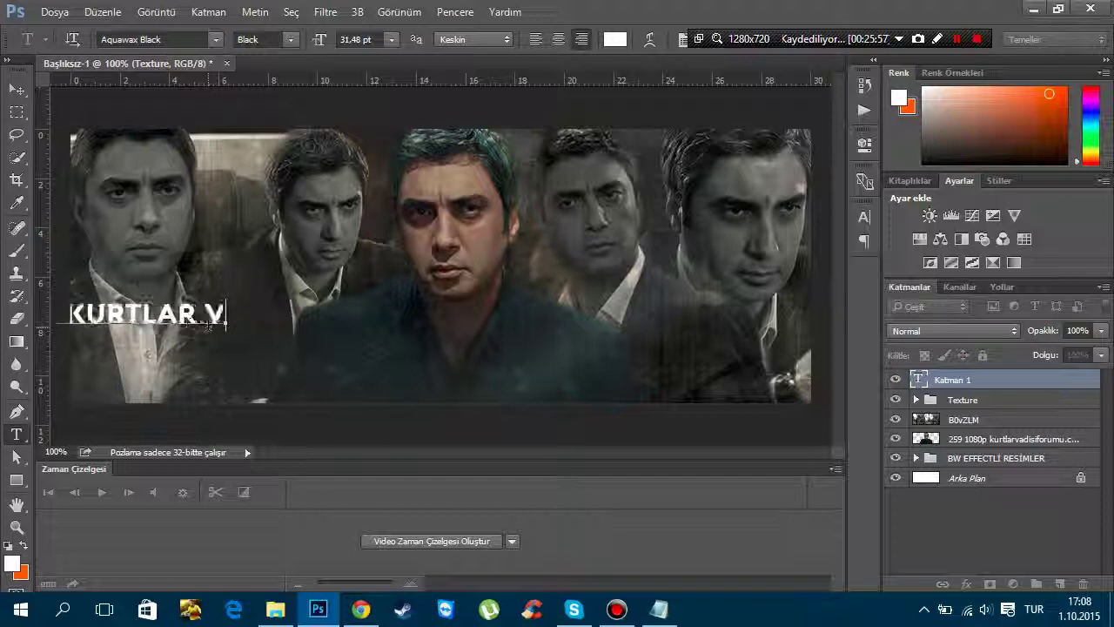
type("adisi pusu")
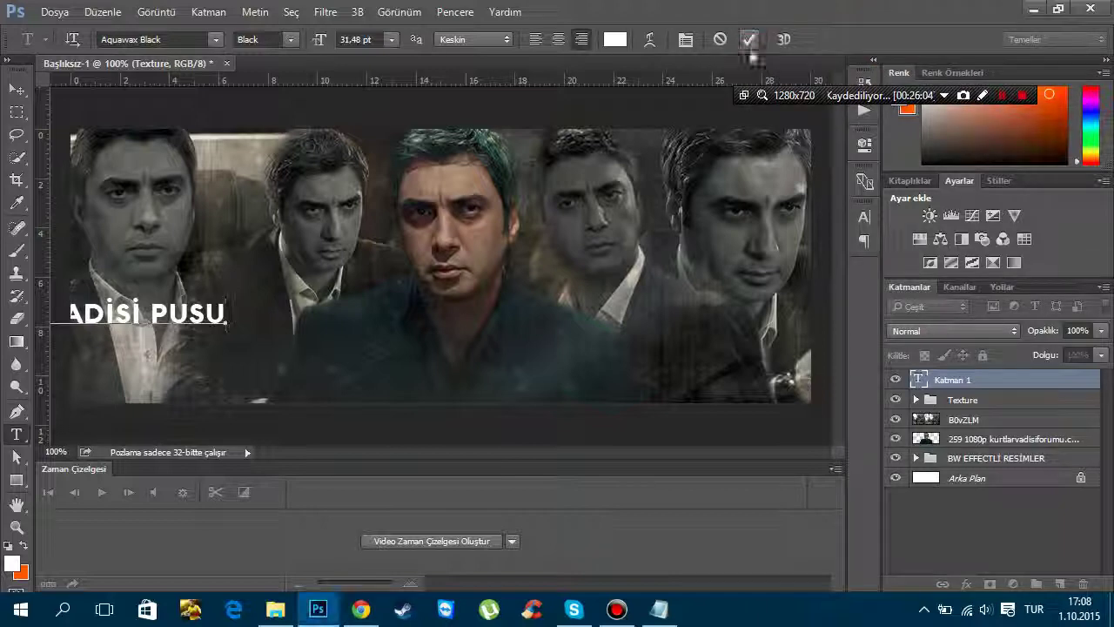
left_click(748, 40)
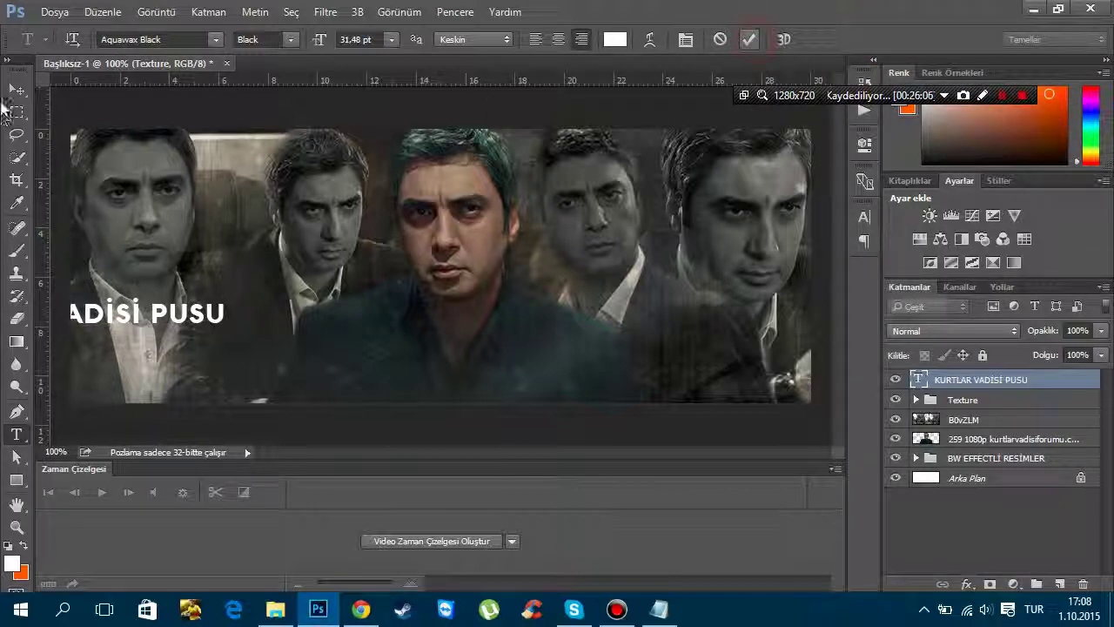
Move the title to the lower right, scale it to 87%, and nudge it further right
left_click(16, 89)
mouse_move(195, 331)
left_mouse_down()
mouse_move(763, 341)
mouse_move(749, 328)
mouse_move(761, 328)
left_mouse_up()
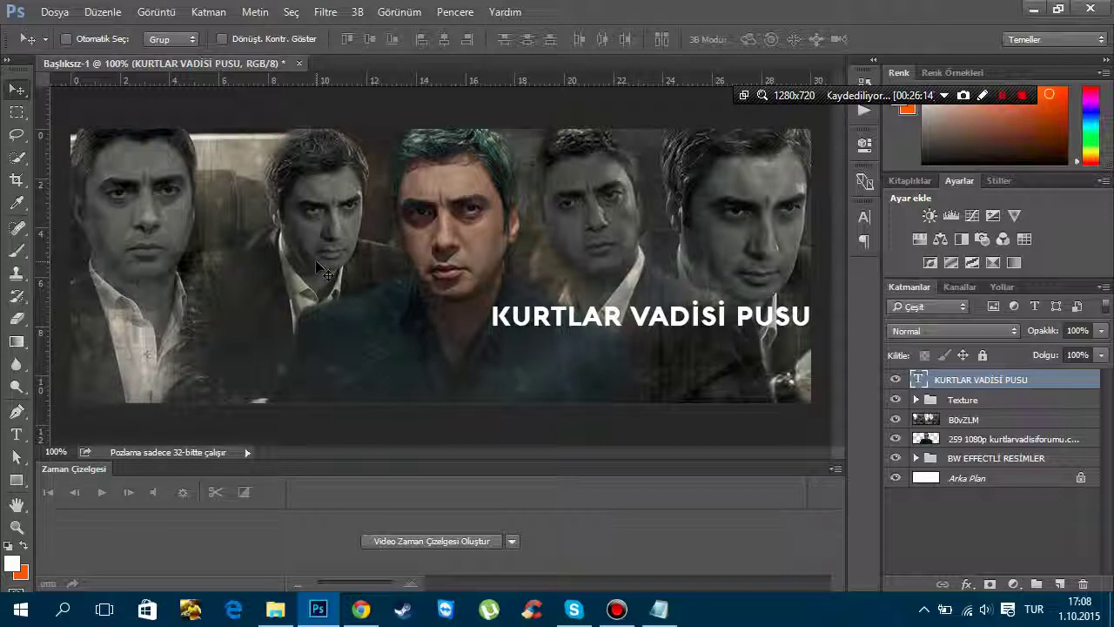
left_click(26, 433)
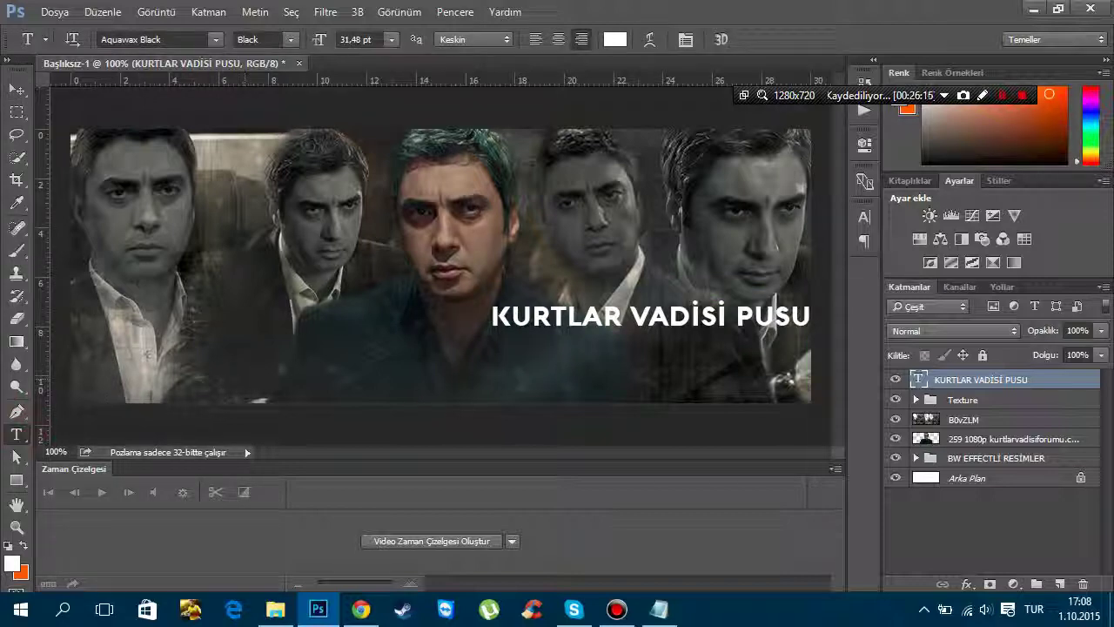
key("ctrl+t")
left_click_drag(242, 48, 209, 44)
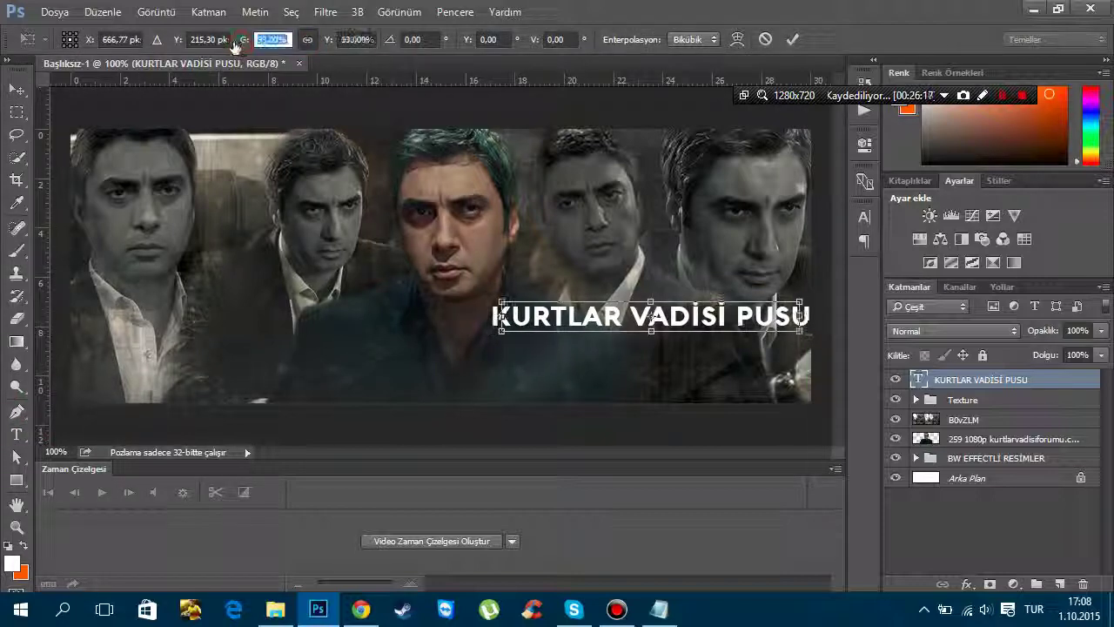
left_click(790, 41)
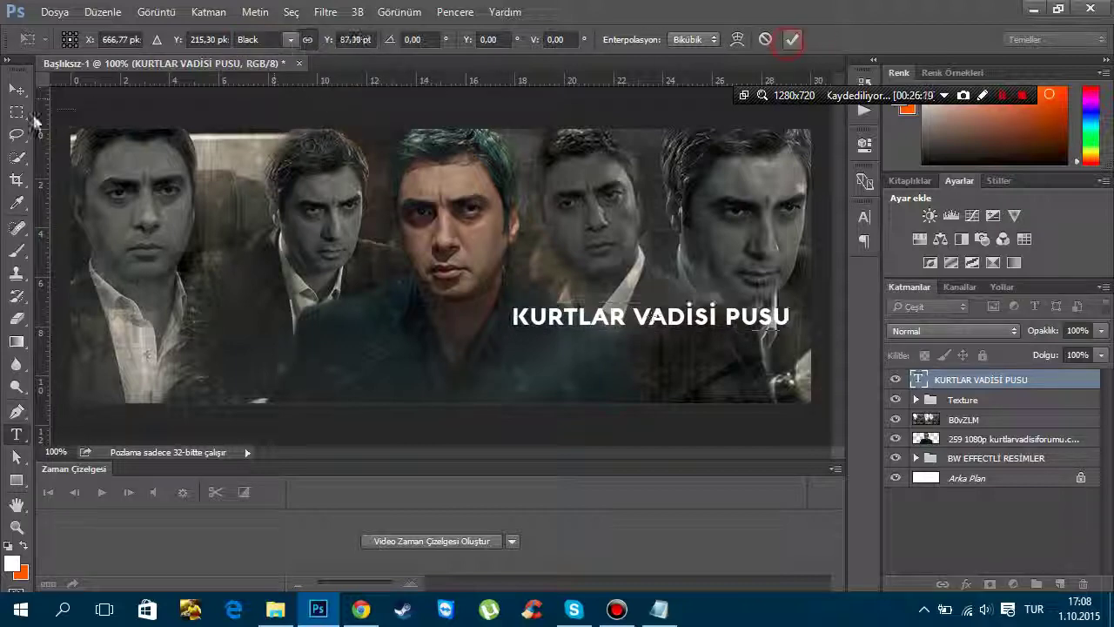
key("v")
mouse_move(668, 319)
left_mouse_down()
mouse_move(697, 322)
mouse_move(650, 341)
left_mouse_up()
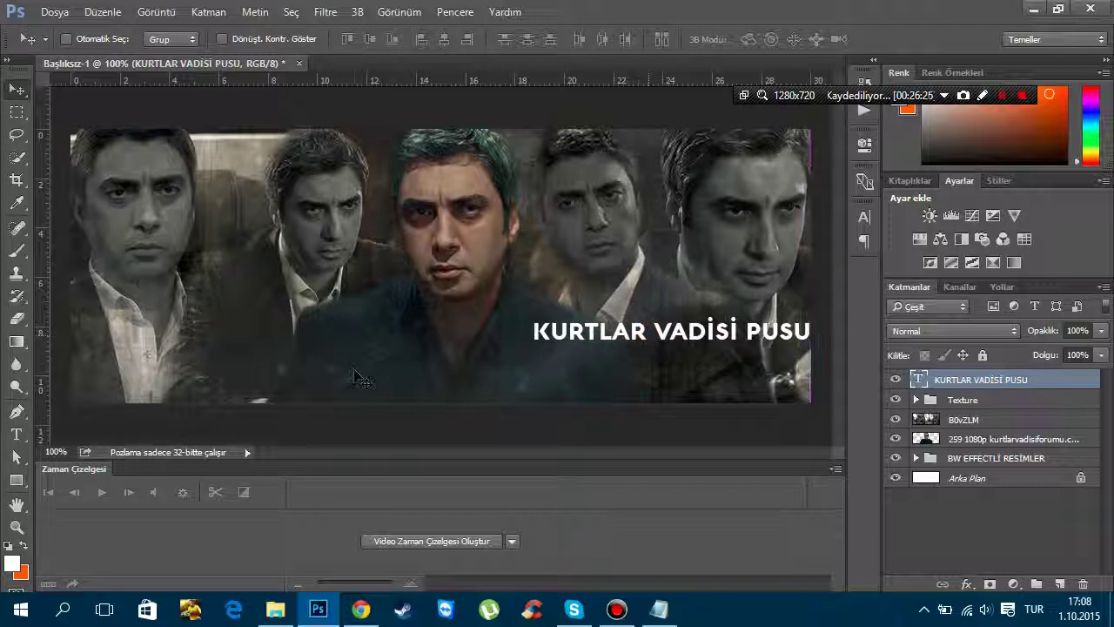
Start placing an embedded file from the desktop PHOTOSHOP folder, then cancel it
left_click(54, 12)
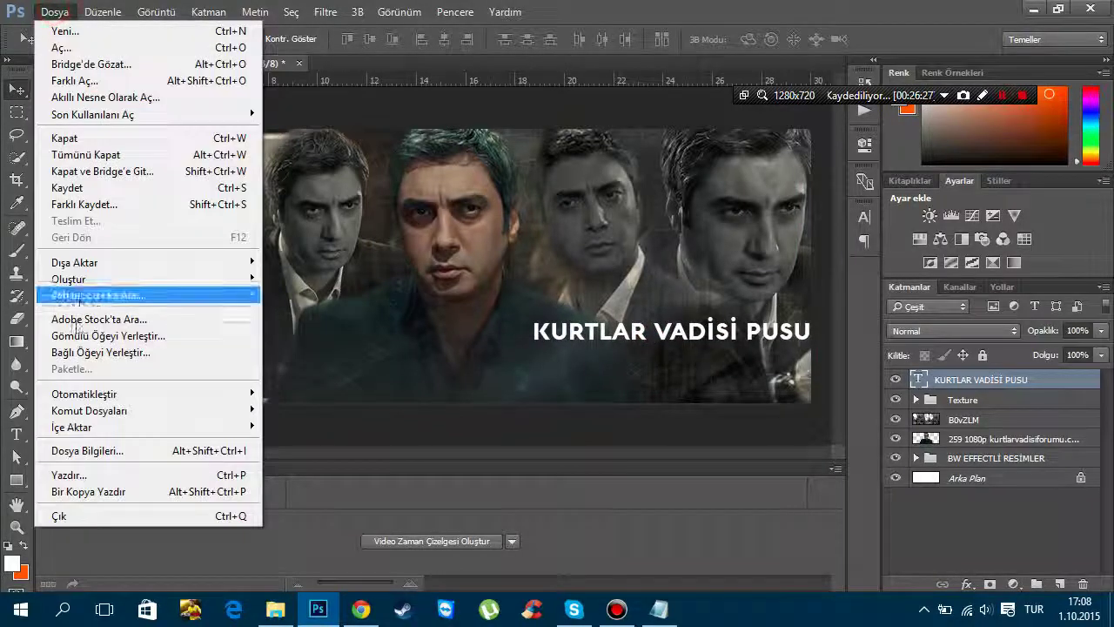
left_click(70, 325)
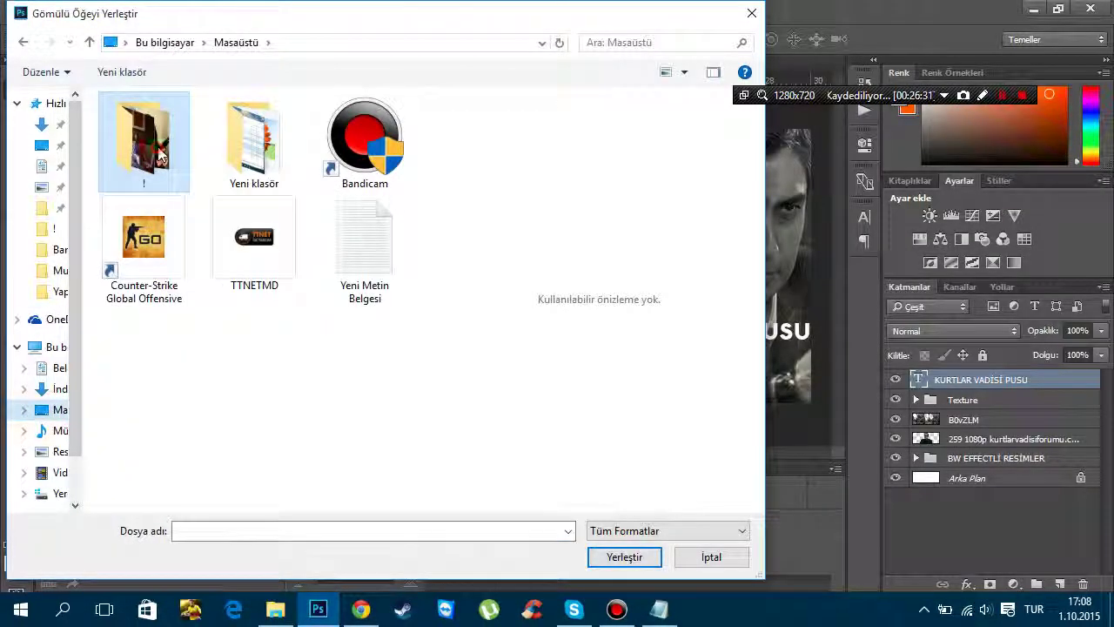
double_click(155, 145)
left_click(186, 365)
left_click(712, 557)
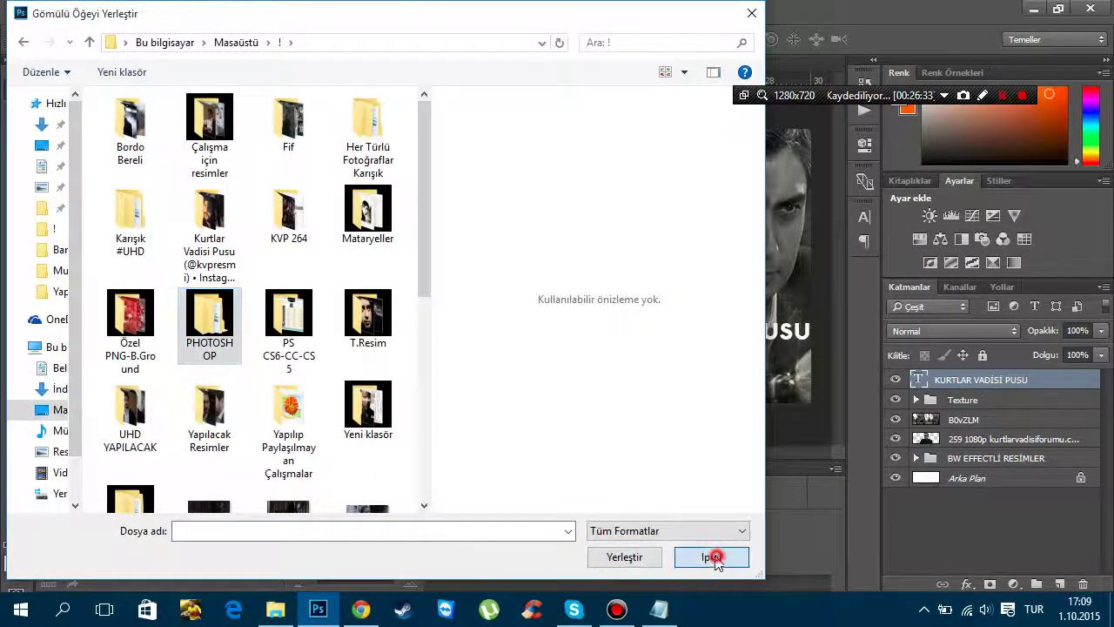
Type the tagline 'KENDİ GÜNÜNDE KENDİ SAATİNDE' as a new text layer
left_click(15, 434)
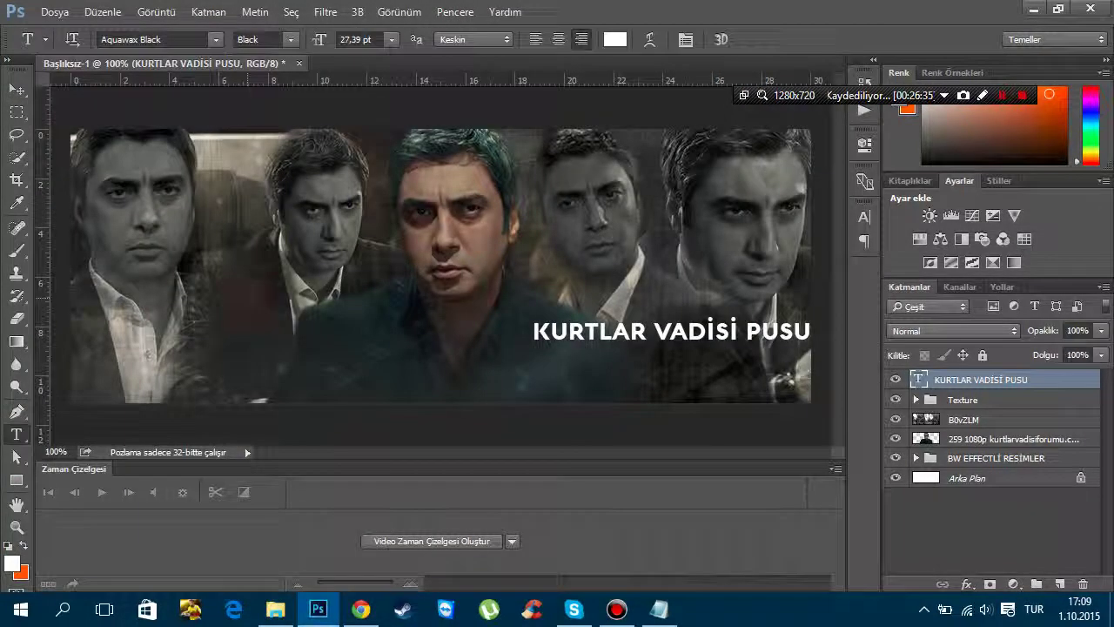
left_click(247, 298)
type("ND,")
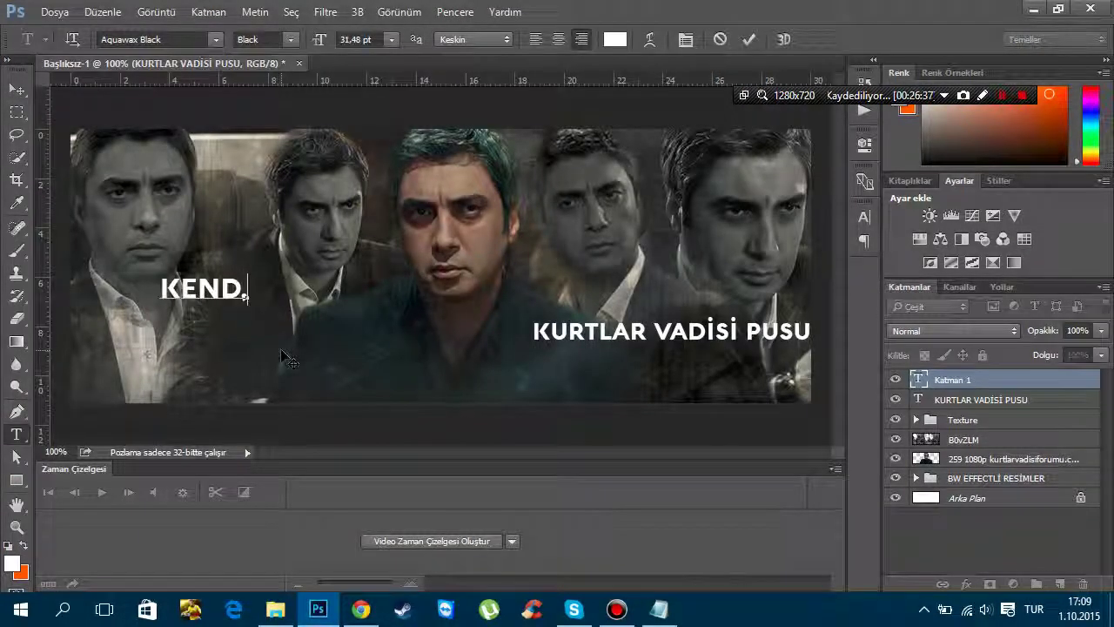
type("İ GÜ")
type("NÜNDE")
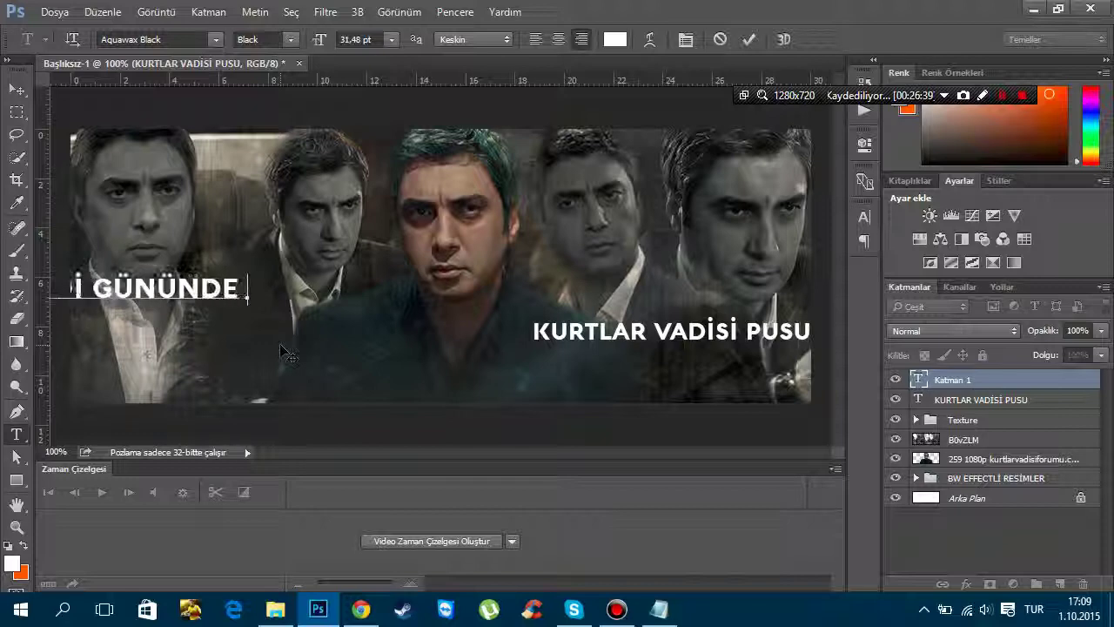
type(" KENDİS")
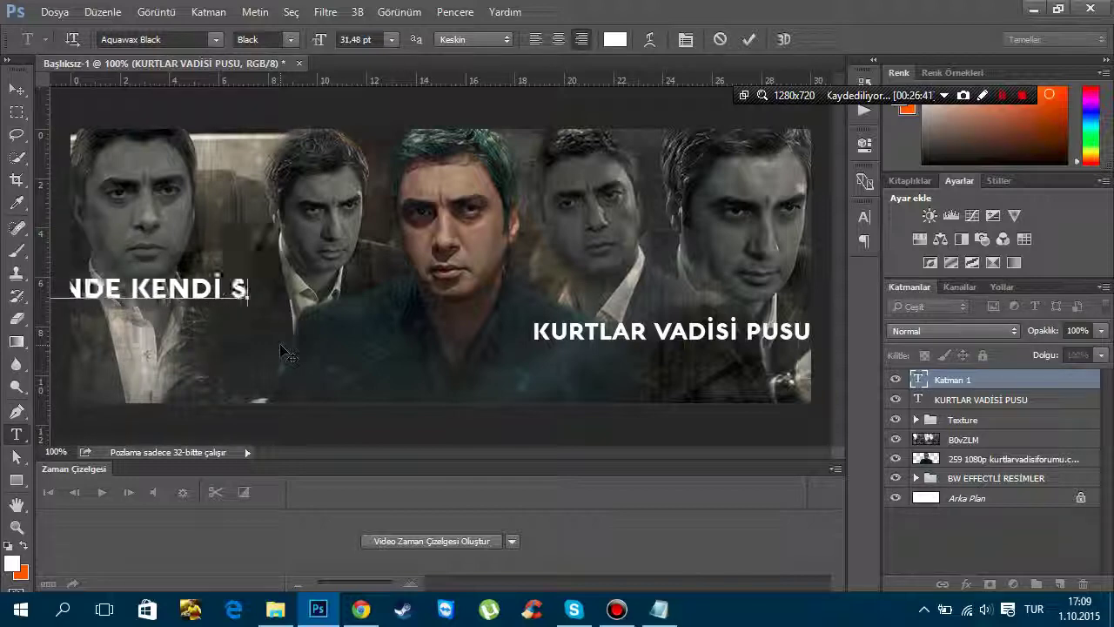
type("AATİNDE .")
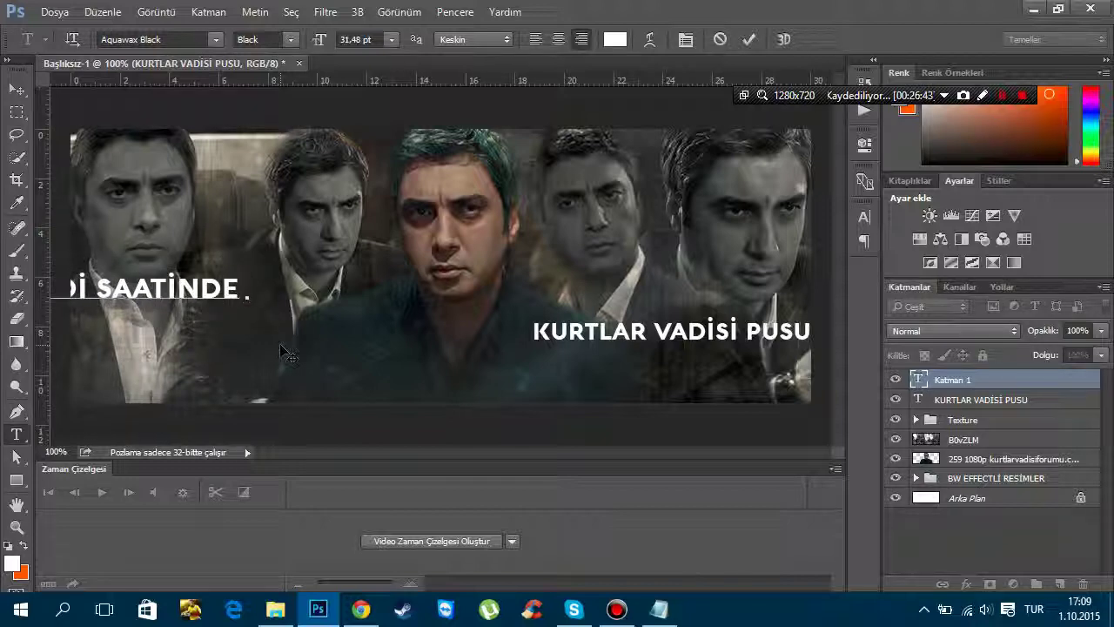
key("BackSpace")
key("BackSpace")
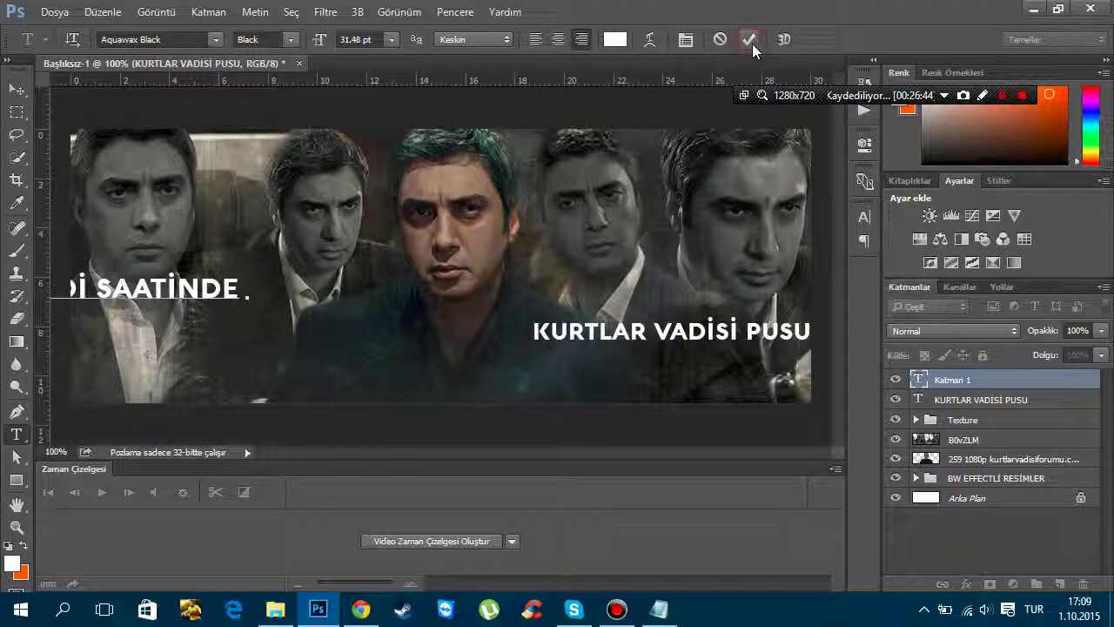
left_click(749, 40)
Scale the tagline to 37% and position it just above the title
left_click(17, 89)
left_click_drag(157, 311, 444, 270)
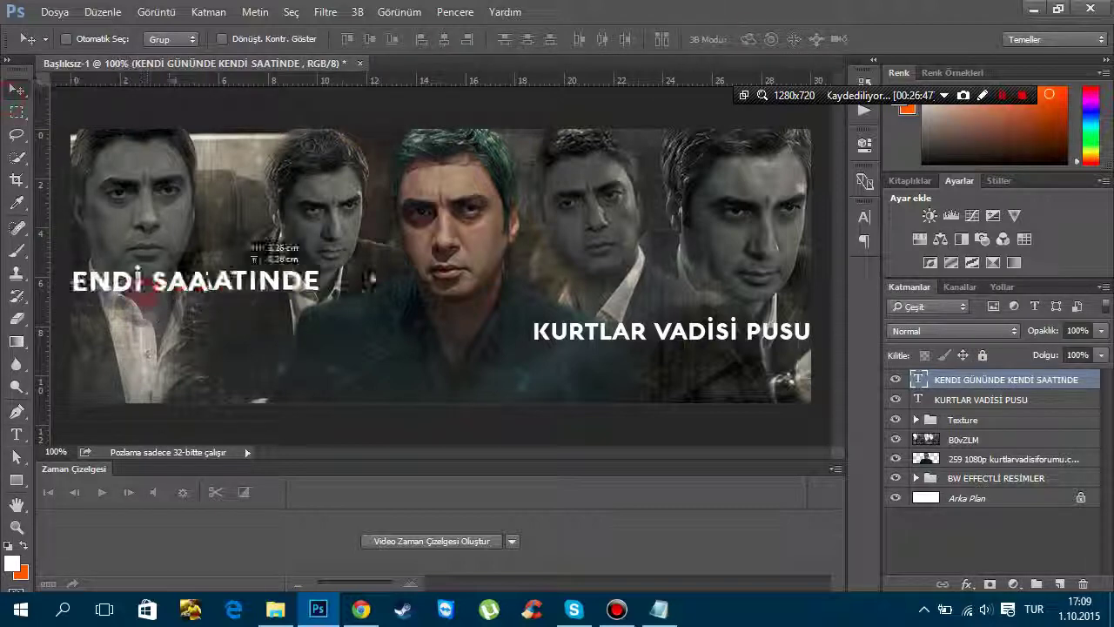
key("ctrl+t")
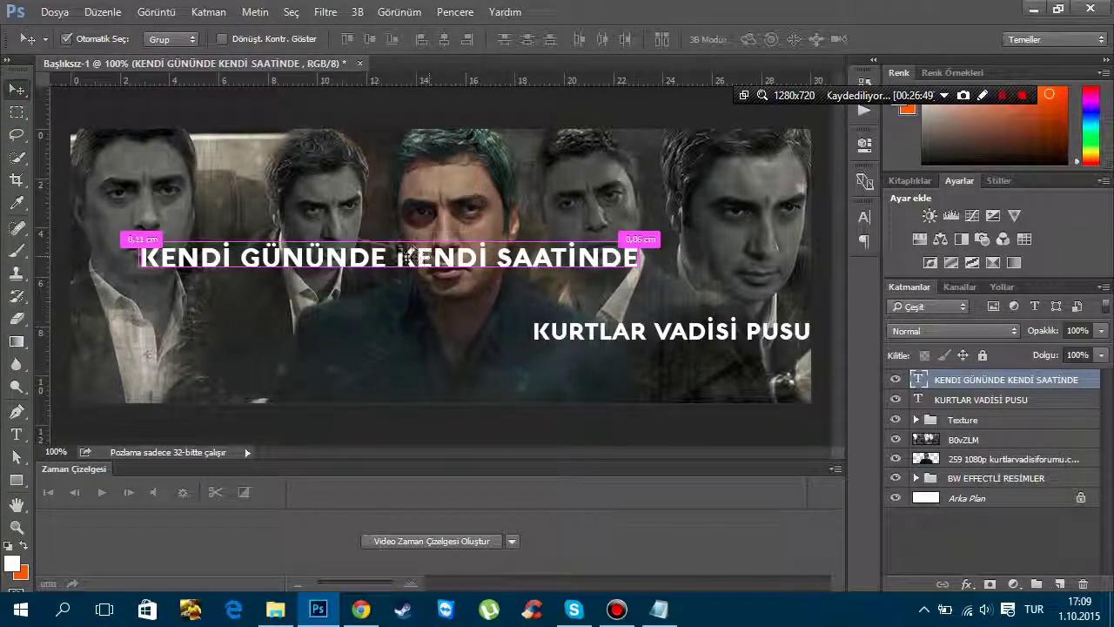
left_click(244, 39)
scroll(271, 40, "down", 20)
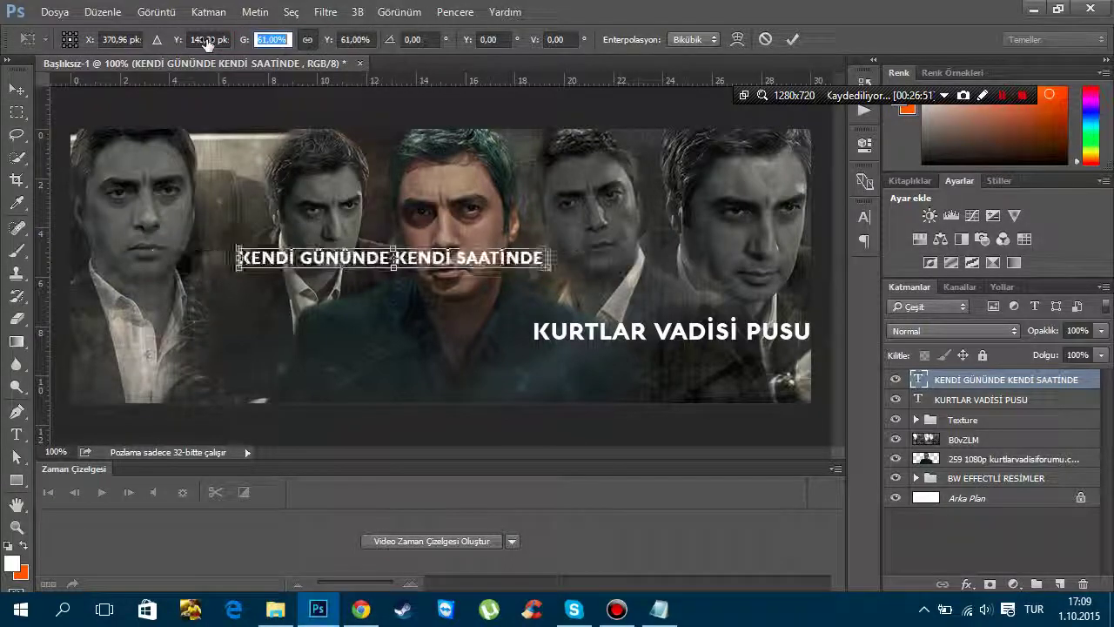
left_click(790, 39)
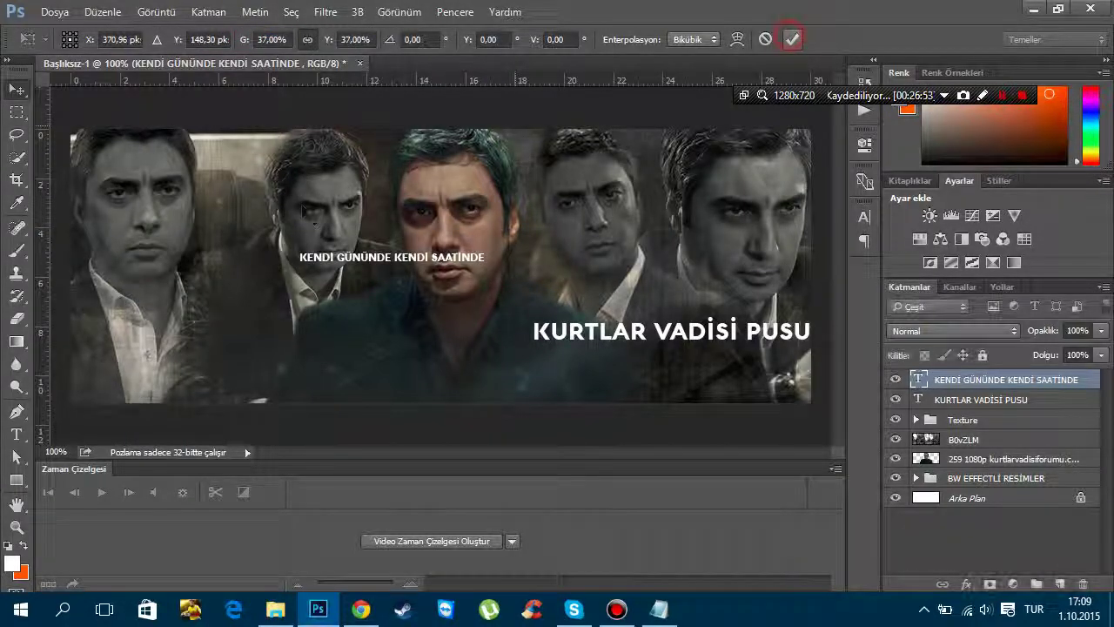
mouse_move(359, 258)
left_mouse_down()
mouse_move(625, 313)
mouse_move(593, 318)
left_mouse_up()
key("Left")
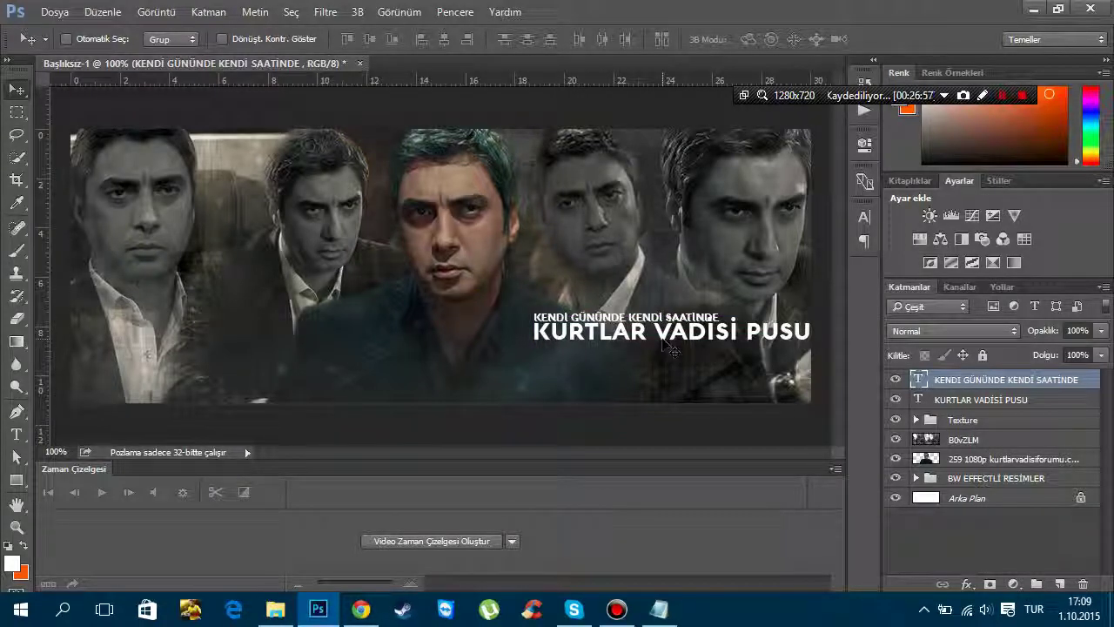
key("Left")
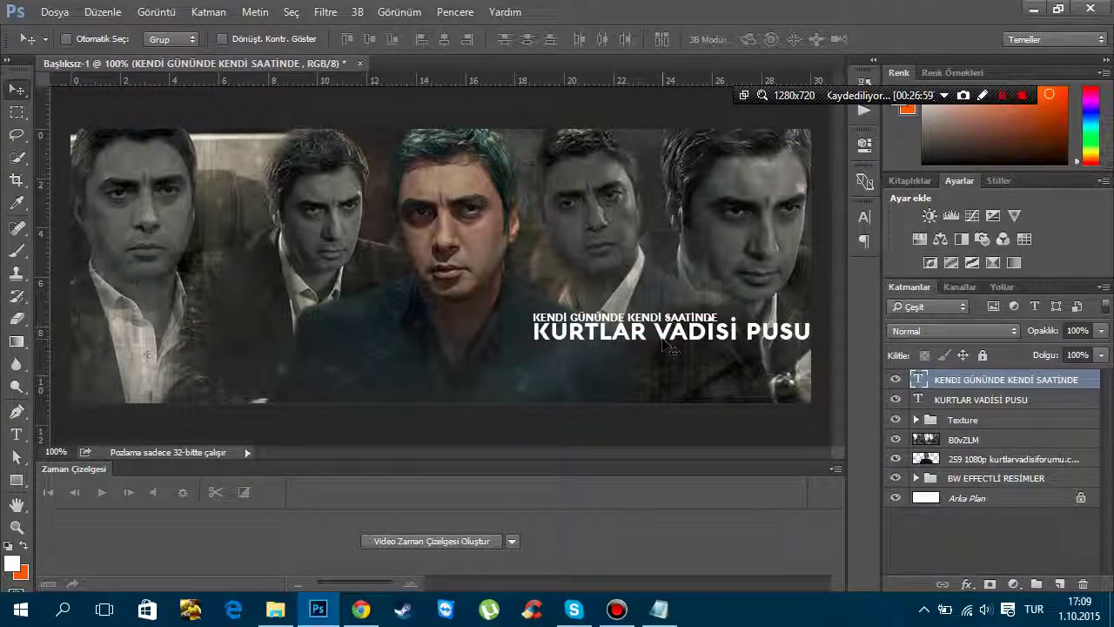